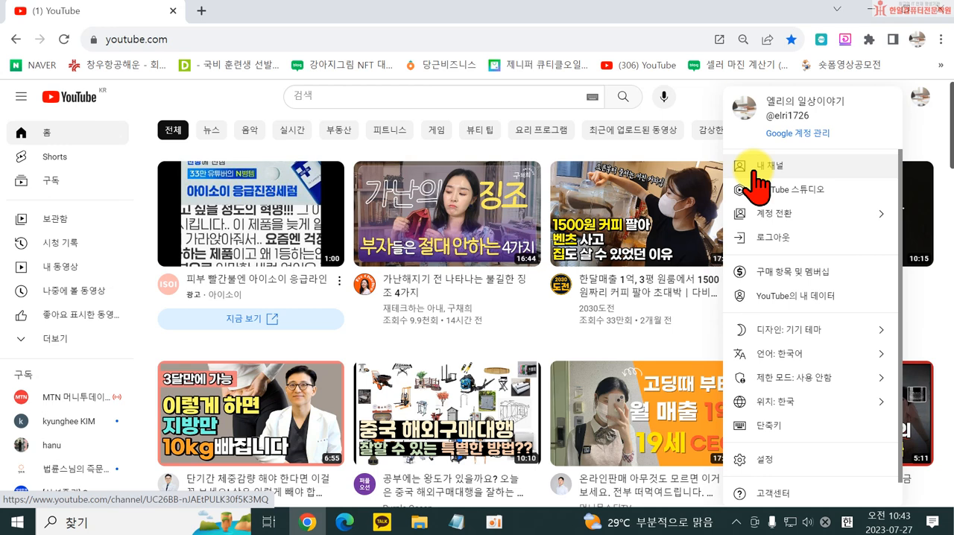
- Open the account settings, preview the new-channel form, and return to the account settings page
{"action": "left_click", "coordinate": [761, 461]}
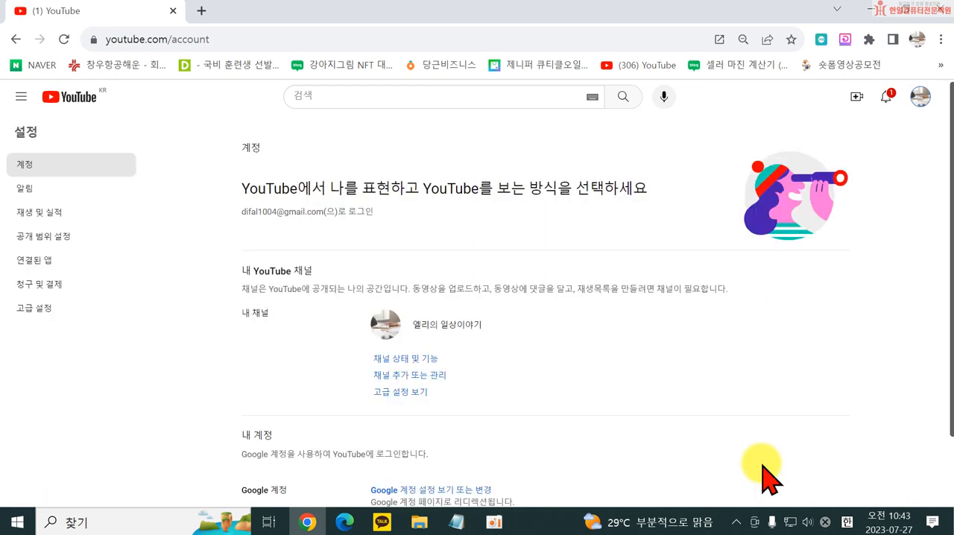
{"action": "left_click", "coordinate": [396, 377]}
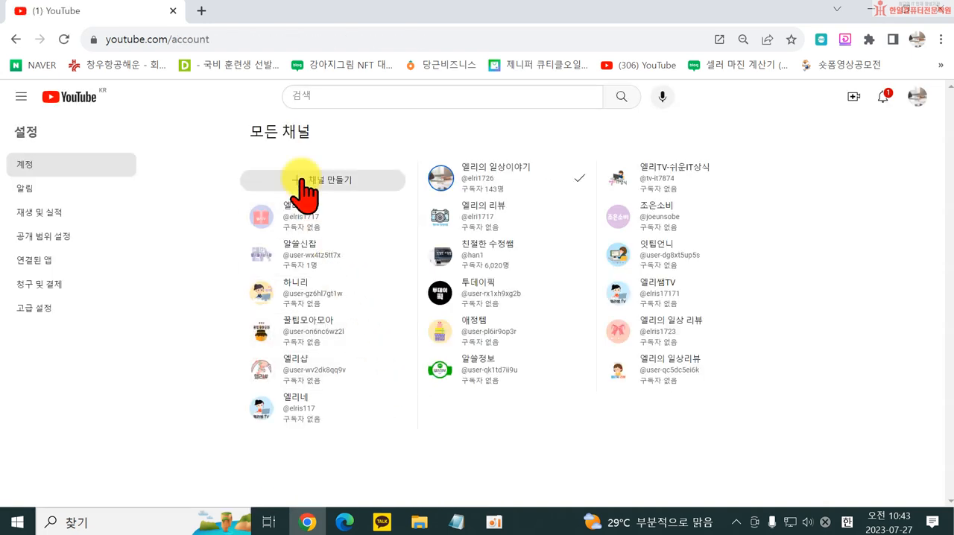
{"action": "left_click", "coordinate": [346, 183]}
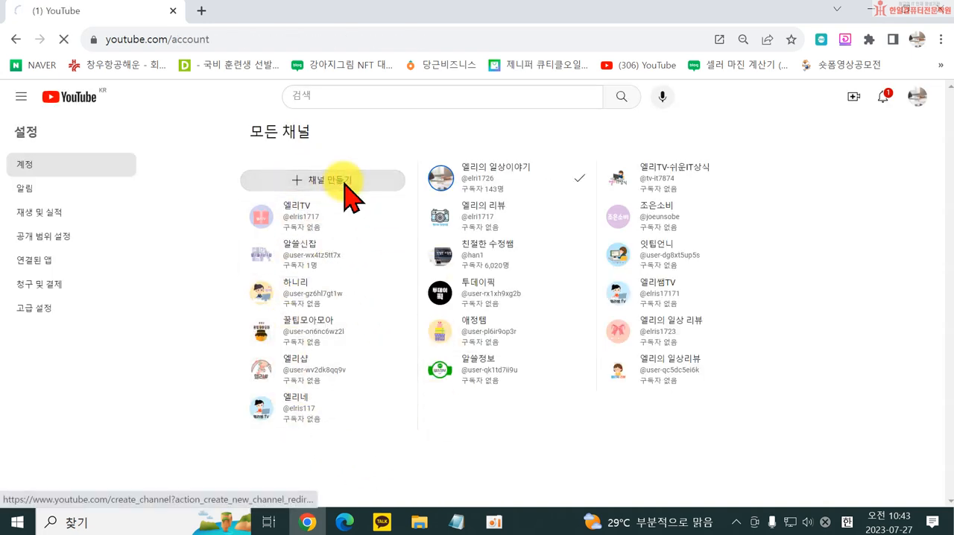
{"action": "scroll", "coordinate": [459, 423], "scroll_direction": "down", "scroll_amount": 2}
{"action": "scroll", "coordinate": [459, 423], "scroll_direction": "down", "scroll_amount": 1}
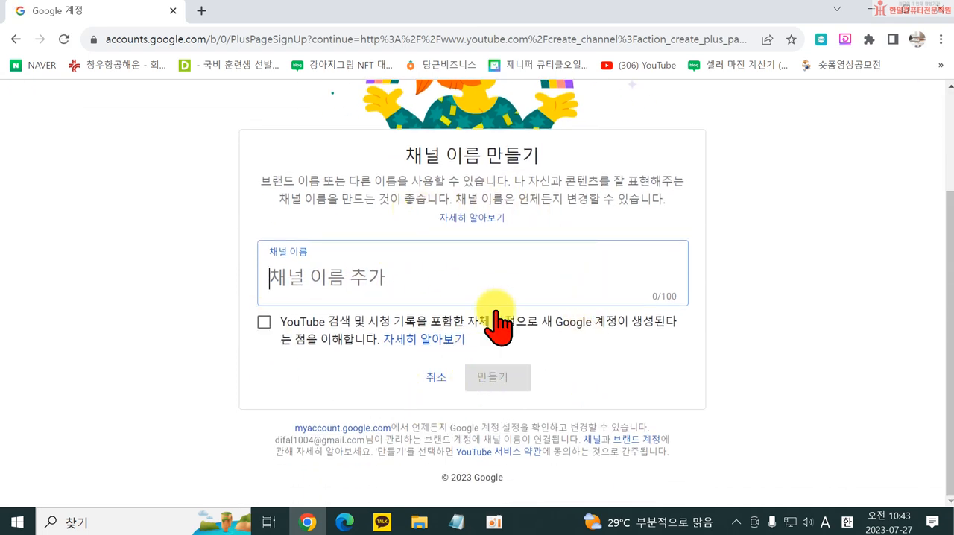
{"action": "left_click", "coordinate": [15, 39]}
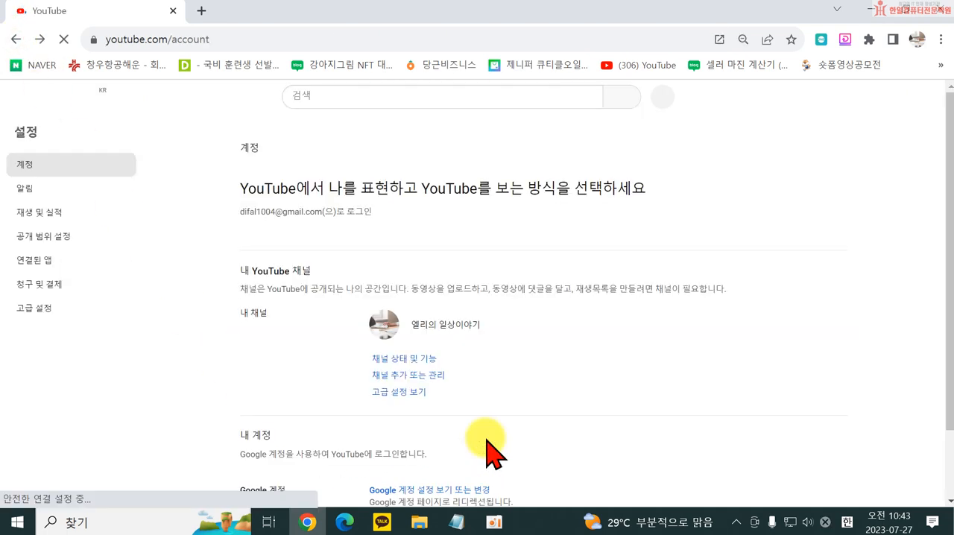
- Open the list of all channels from the account settings and start creating a new channel
{"action": "scroll", "coordinate": [462, 402], "scroll_direction": "down", "scroll_amount": 1}
{"action": "left_click", "coordinate": [407, 299]}
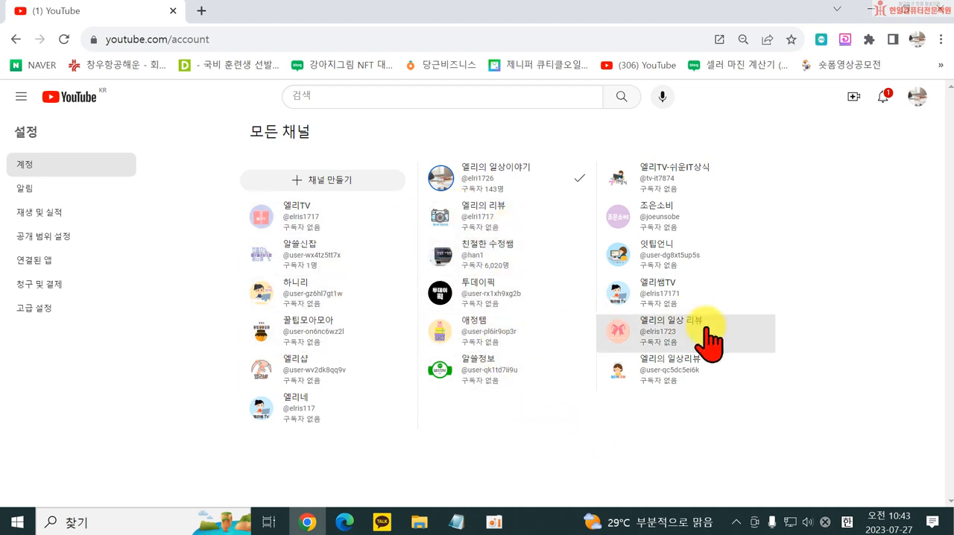
{"action": "left_click", "coordinate": [328, 194]}
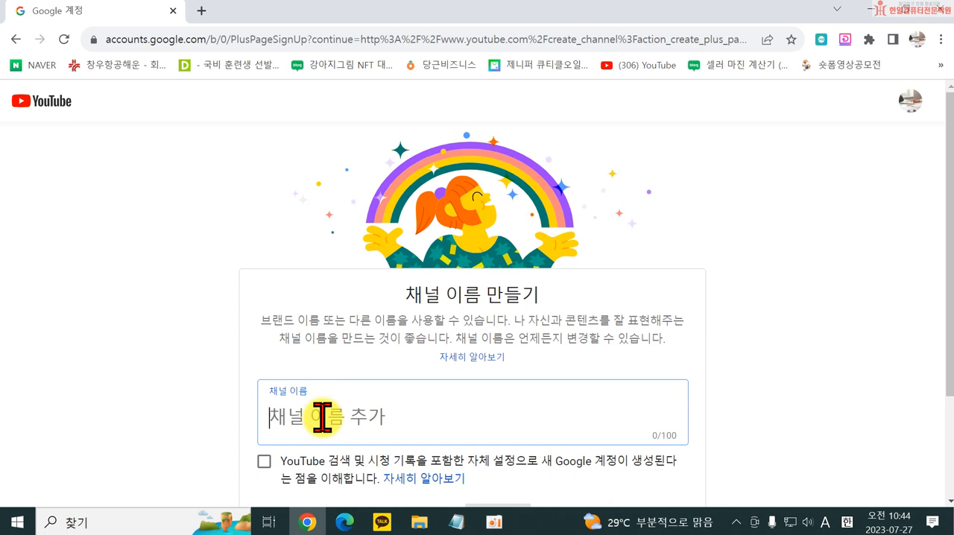
{"action": "type", "text": "d"}
{"action": "key", "text": "BackSpace"}
{"action": "key", "text": "Hangul"}
{"action": "type", "text": "엘"}
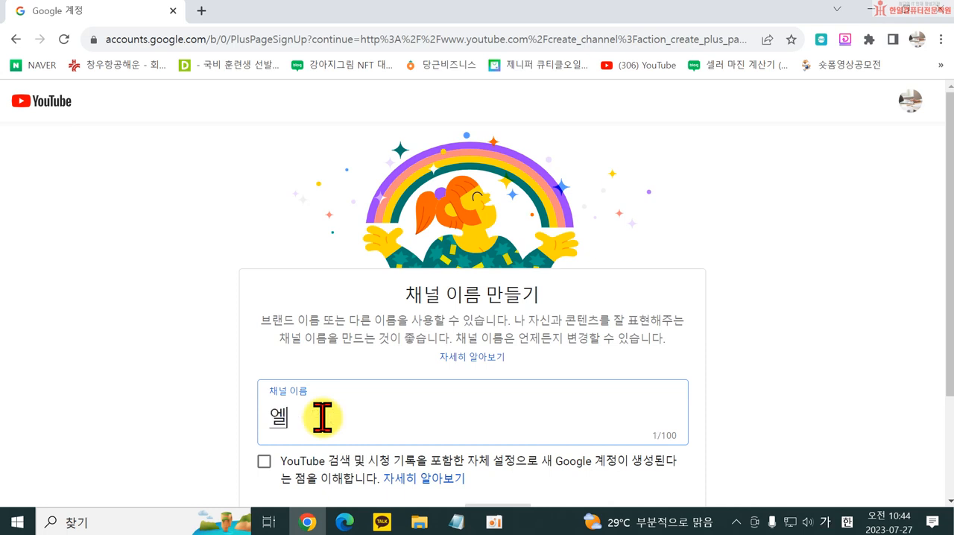
{"action": "type", "text": "리녀"}
{"action": "key", "text": "BackSpace"}
{"action": "key", "text": "BackSpace"}
{"action": "key", "text": "Hangul"}
{"action": "type", "text": "'s"}
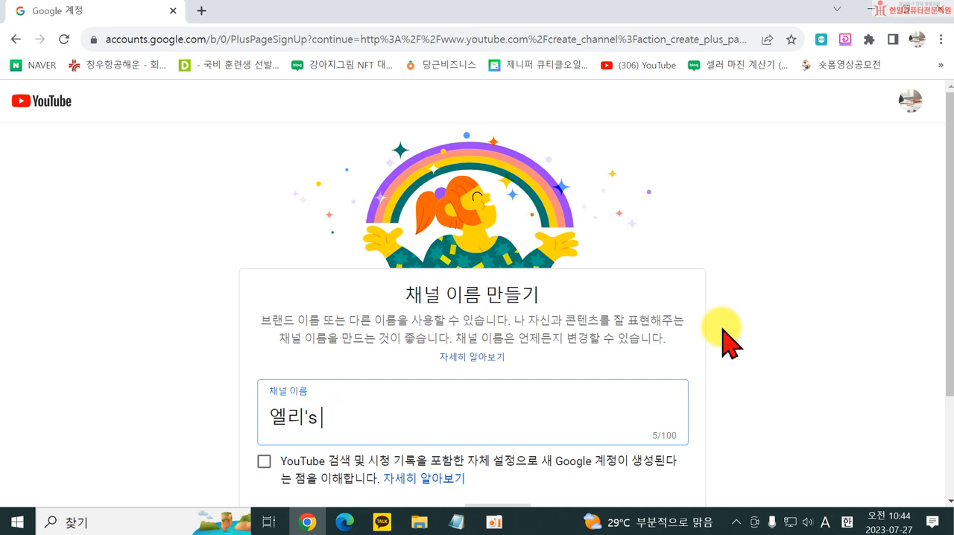
{"action": "key", "text": "BackSpace"}
- Enter 별사탕 as the name of the new channel
{"action": "key", "text": "BackSpace"}
{"action": "key", "text": "BackSpace"}
{"action": "key", "text": "BackSpace"}
{"action": "key", "text": "BackSpace"}
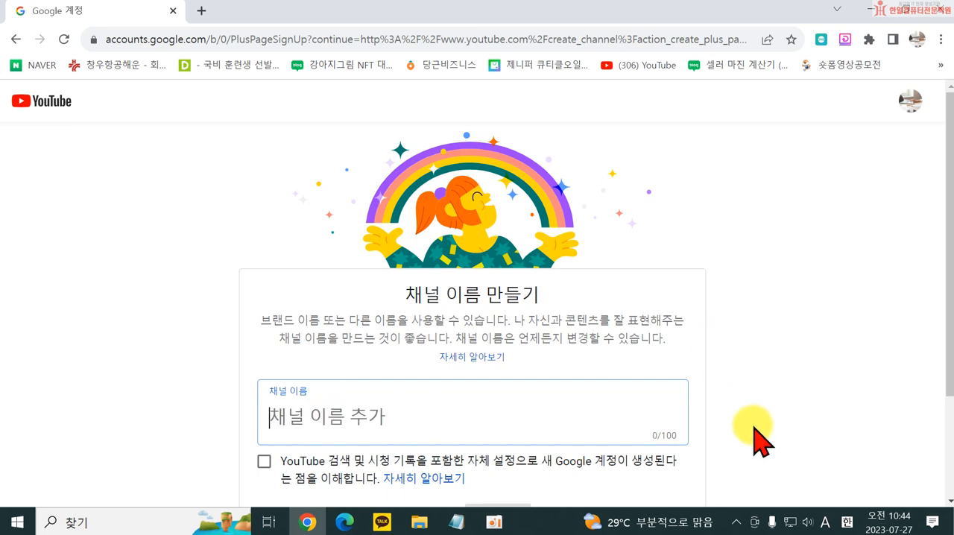
{"action": "type", "text": "qu"}
{"action": "key", "text": "BackSpace"}
{"action": "key", "text": "BackSpace"}
{"action": "key", "text": "Hangul"}
{"action": "type", "text": "별사탕"}
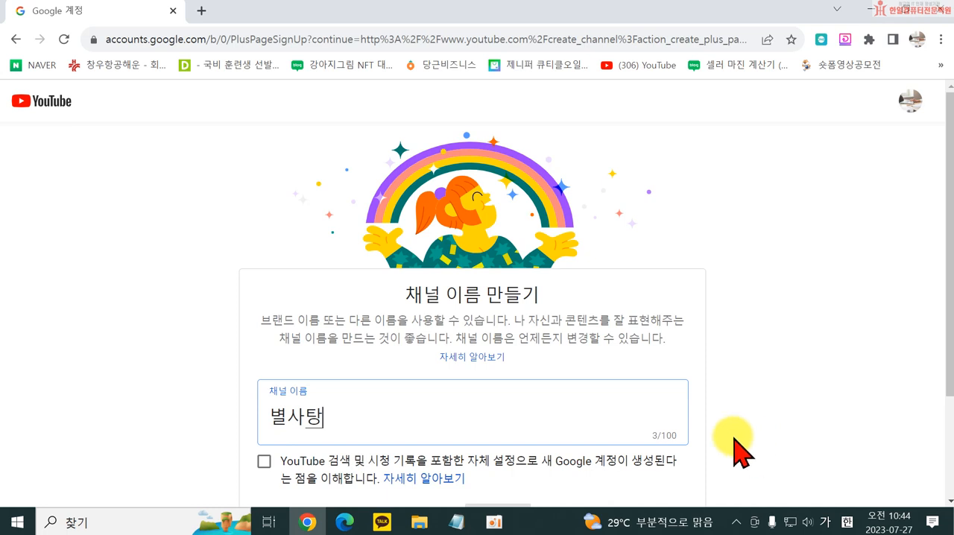
- Acknowledge that a new Google account with its own settings will be created, and create the channel
{"action": "scroll", "coordinate": [738, 447], "scroll_direction": "down", "scroll_amount": 1}
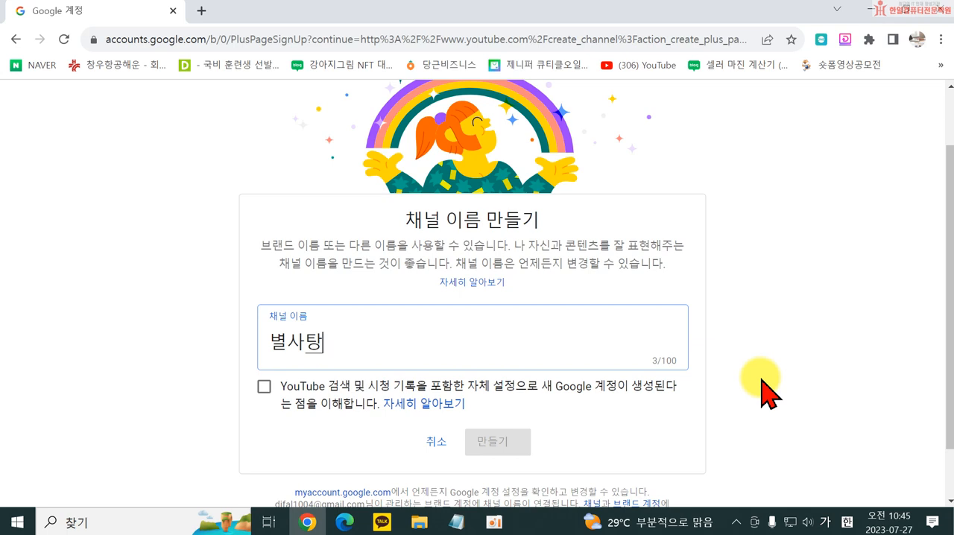
{"action": "left_click", "coordinate": [265, 394]}
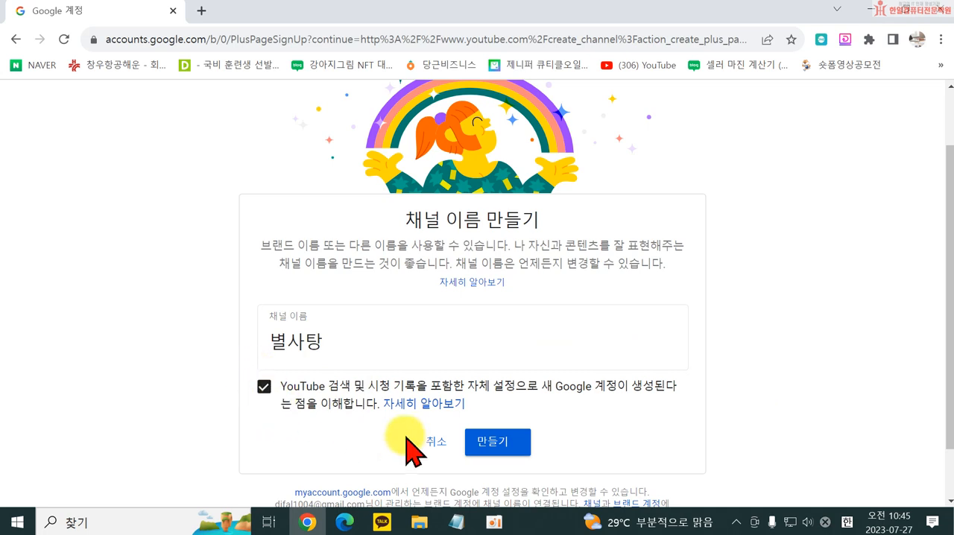
{"action": "left_click", "coordinate": [510, 452]}
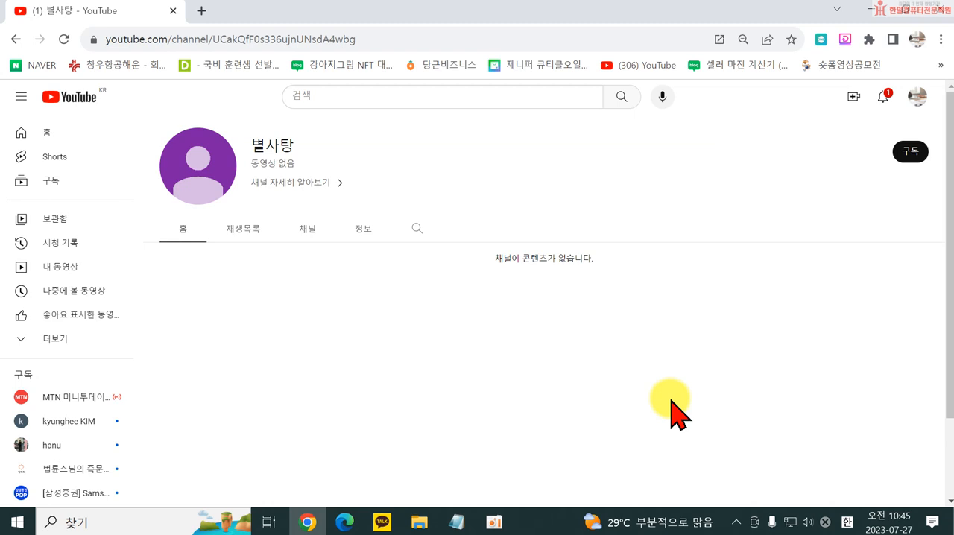
- Switch from the current account to the 별사탕 channel through the list of all channels
{"action": "left_click", "coordinate": [918, 99]}
{"action": "left_click", "coordinate": [776, 215]}
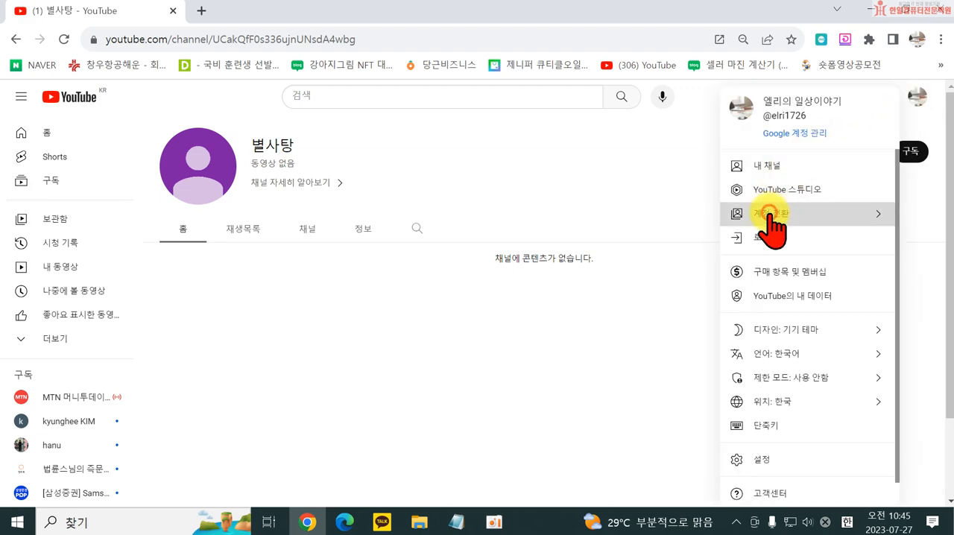
{"action": "scroll", "coordinate": [776, 409], "scroll_direction": "down", "scroll_amount": 6}
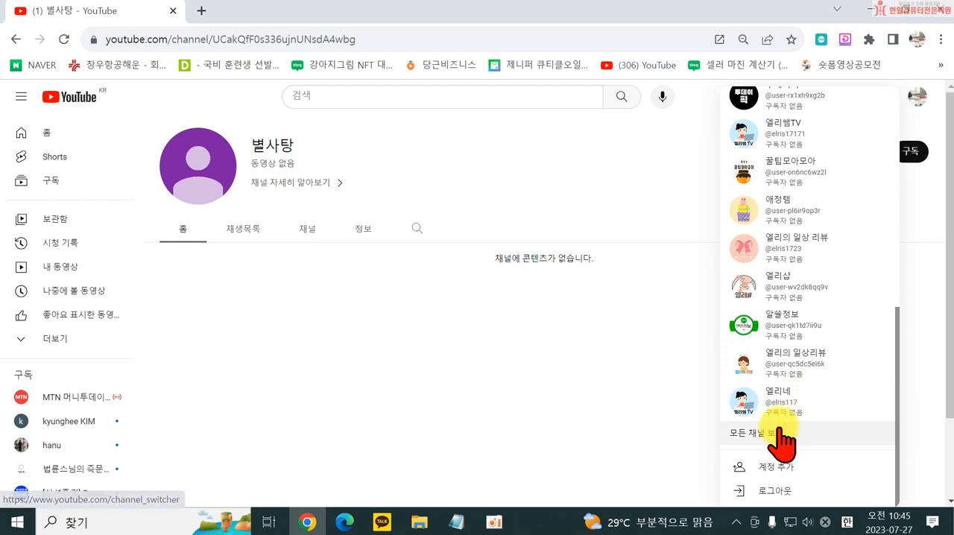
{"action": "left_click", "coordinate": [779, 454]}
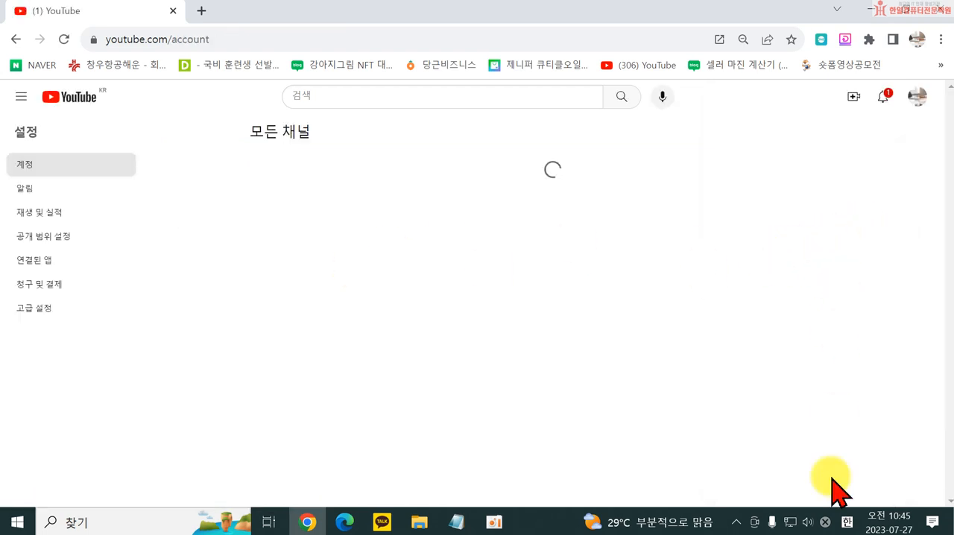
{"action": "left_click", "coordinate": [918, 97]}
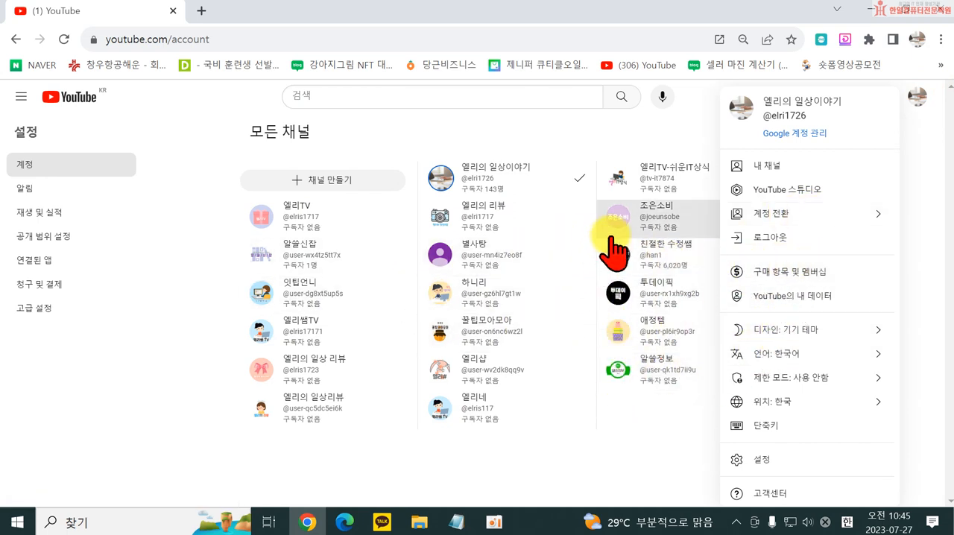
{"action": "left_click", "coordinate": [492, 264]}
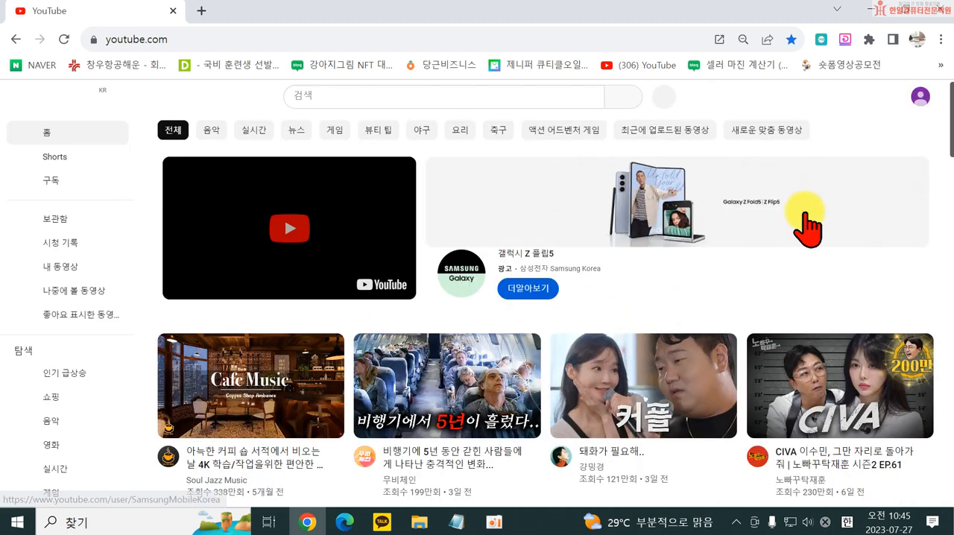
- Open the channel customization page for 별사탕 from its channel page and dismiss the introductory tips
{"action": "left_click", "coordinate": [922, 99]}
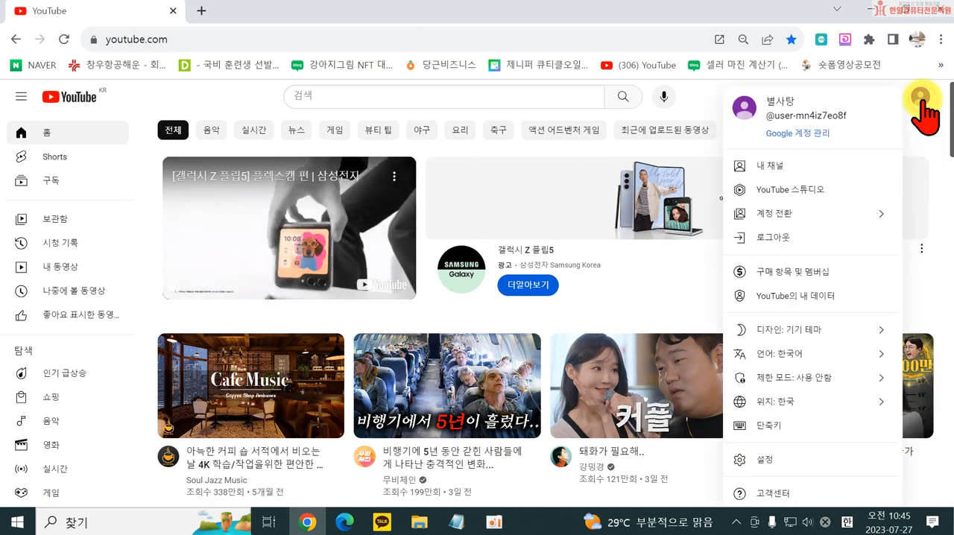
{"action": "left_click", "coordinate": [758, 168]}
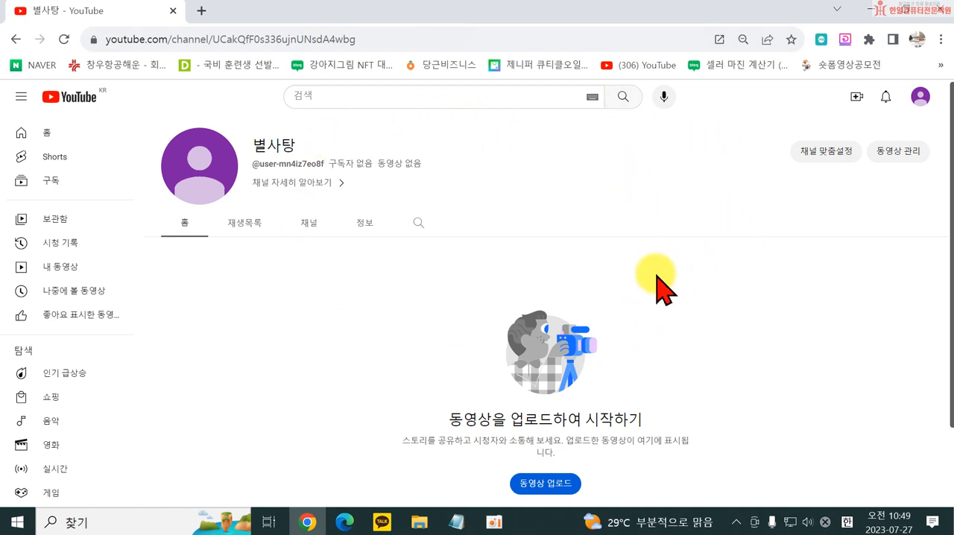
{"action": "left_click", "coordinate": [818, 159]}
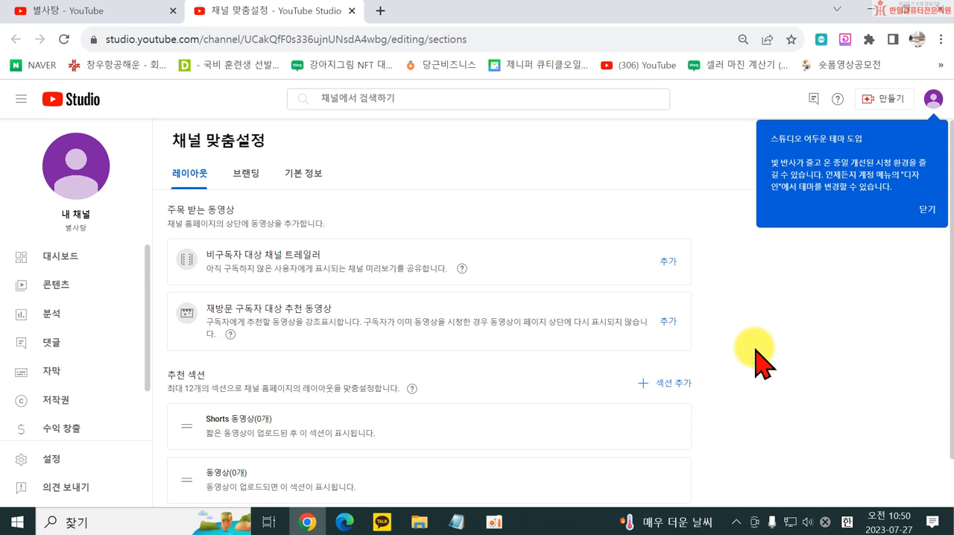
{"action": "left_click", "coordinate": [925, 211]}
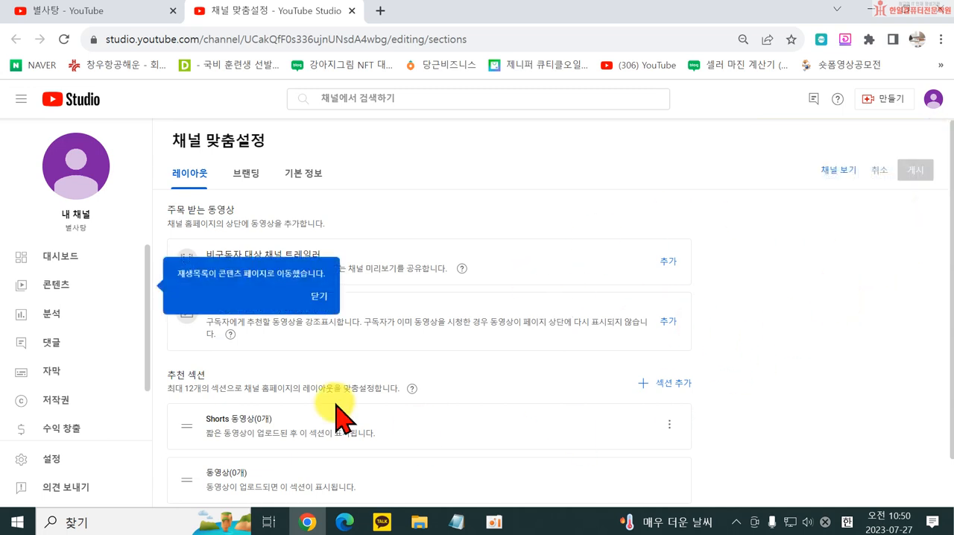
{"action": "left_click", "coordinate": [319, 298]}
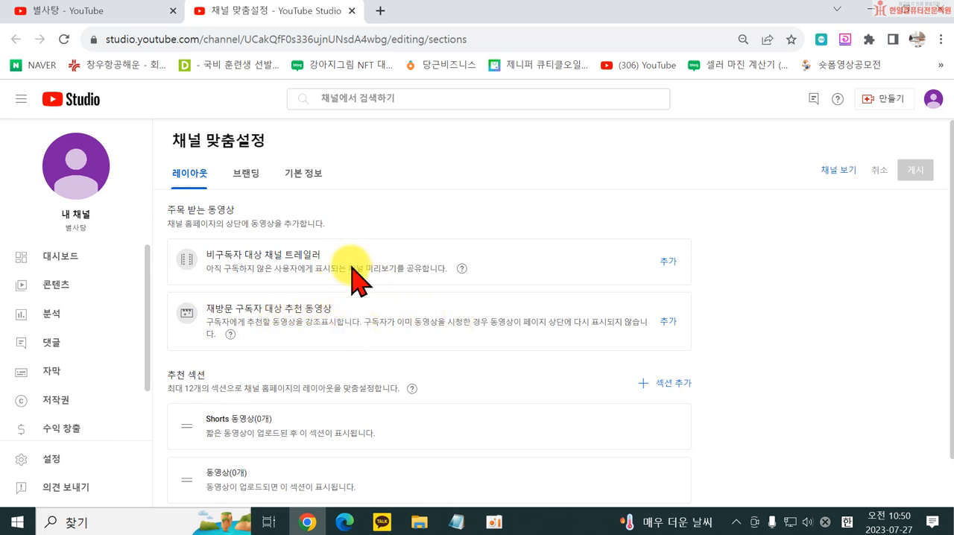
- Open YouTube in a new browser tab, search for 친절한수정쌤, and open that channel's page
{"action": "left_click", "coordinate": [381, 10]}
{"action": "left_click", "coordinate": [377, 383]}
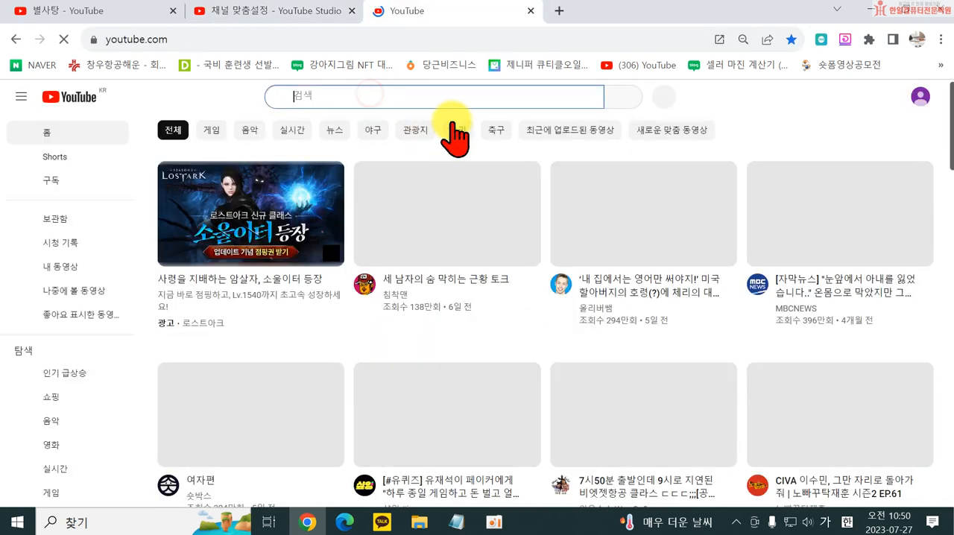
{"action": "type", "text": "체"}
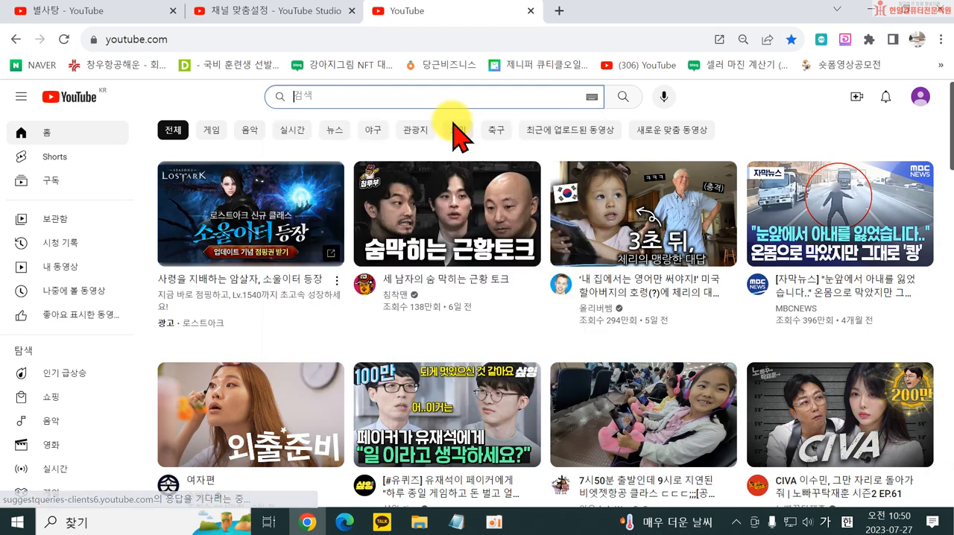
{"action": "type", "text": "절한수정쌤"}
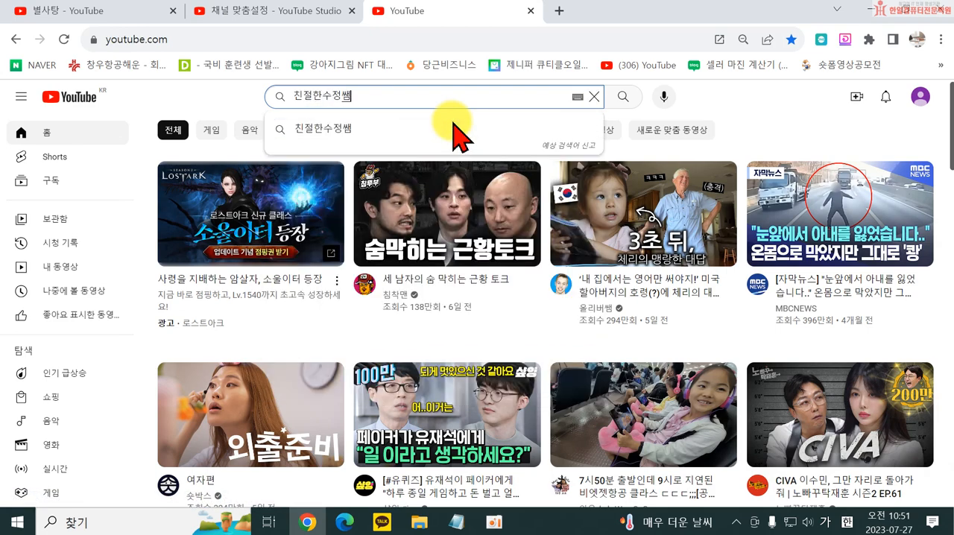
{"action": "key", "text": "Return"}
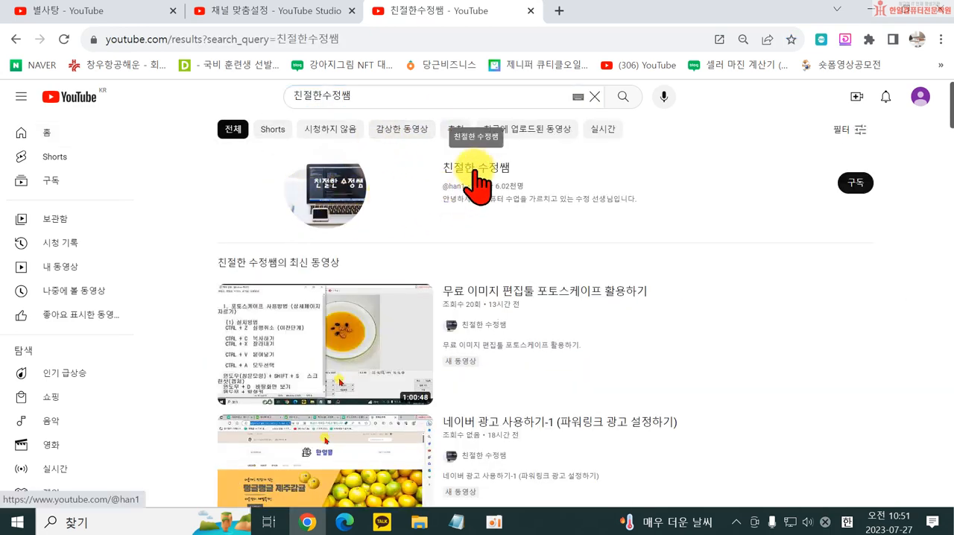
{"action": "left_click", "coordinate": [475, 170]}
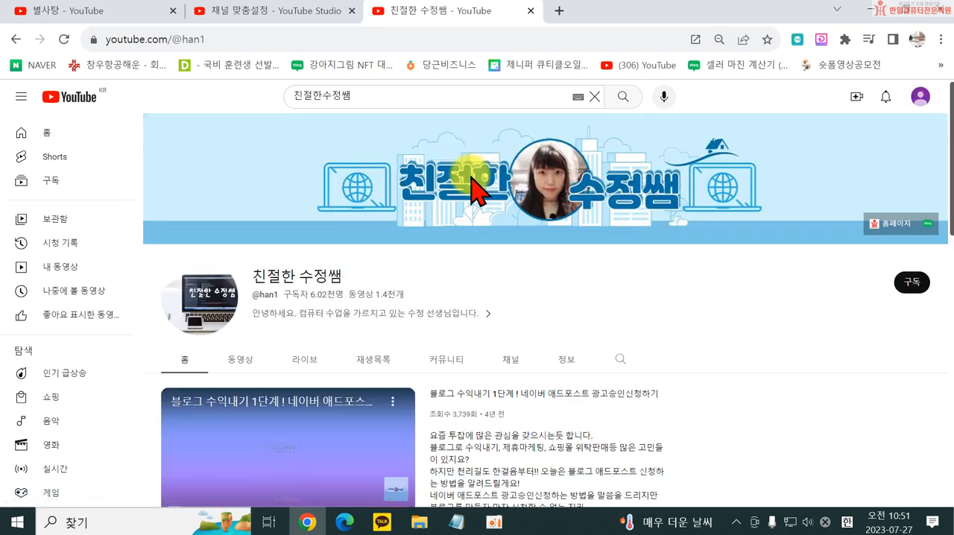
- Compare the 친절한 수정쌤 channel's featured video and playlist sections with the Studio layout settings, then close that channel page
{"action": "scroll", "coordinate": [421, 339], "scroll_direction": "down", "scroll_amount": 2}
{"action": "scroll", "coordinate": [421, 339], "scroll_direction": "down", "scroll_amount": 1}
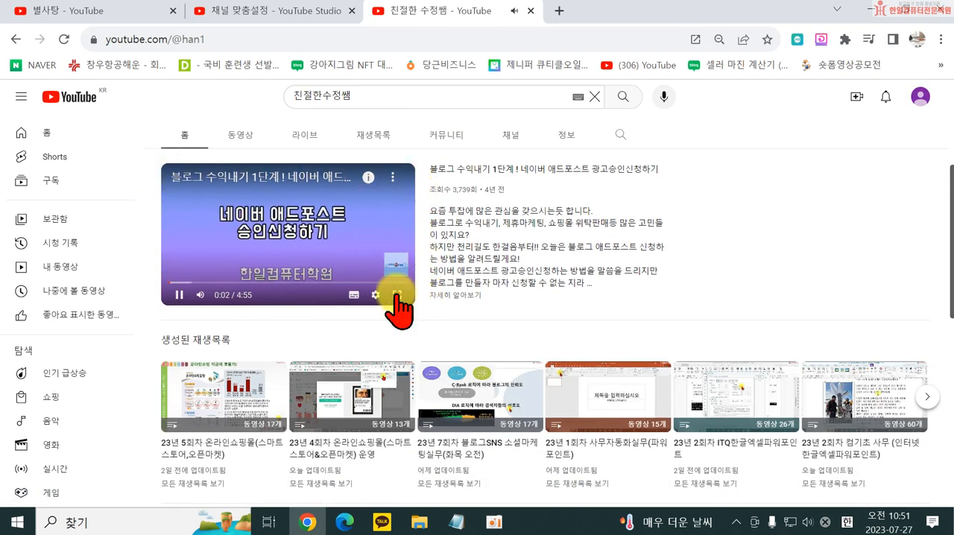
{"action": "left_click", "coordinate": [254, 12]}
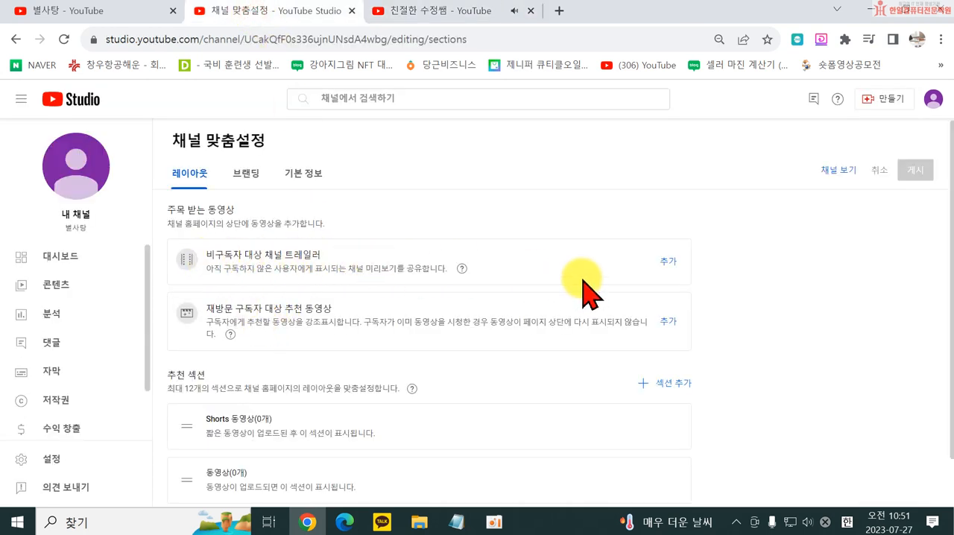
{"action": "left_click", "coordinate": [433, 10]}
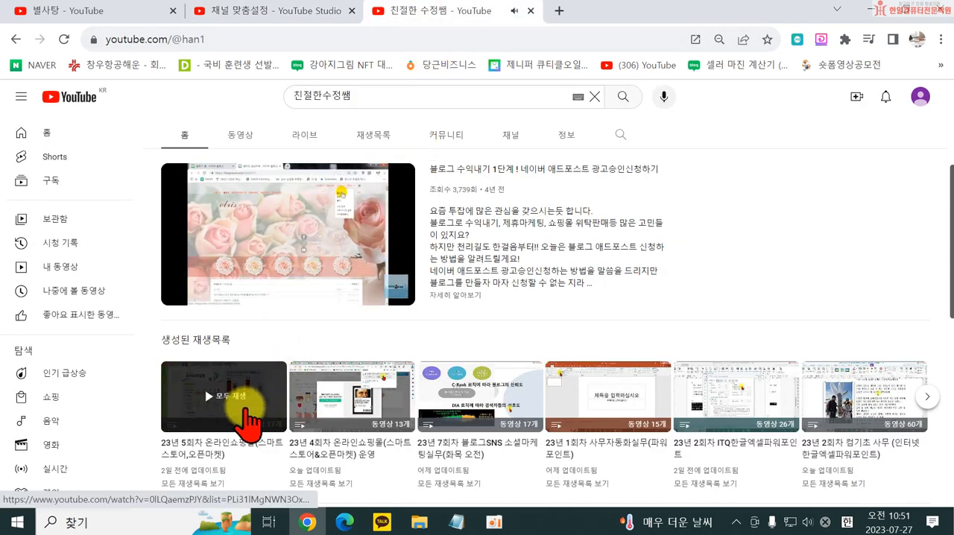
{"action": "left_click", "coordinate": [531, 10]}
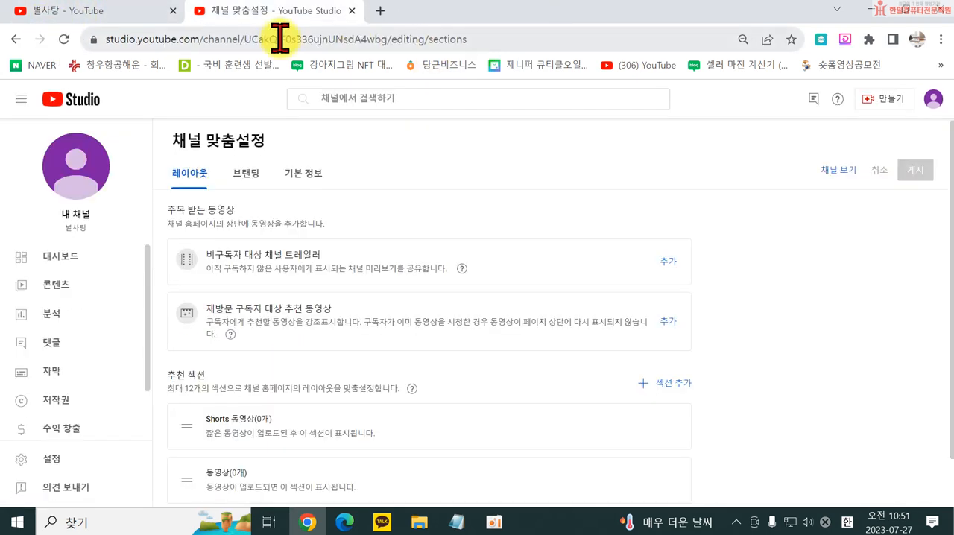
- Open the YouTube home page in a new browser tab
{"action": "left_click", "coordinate": [104, 11]}
{"action": "left_click", "coordinate": [381, 11]}
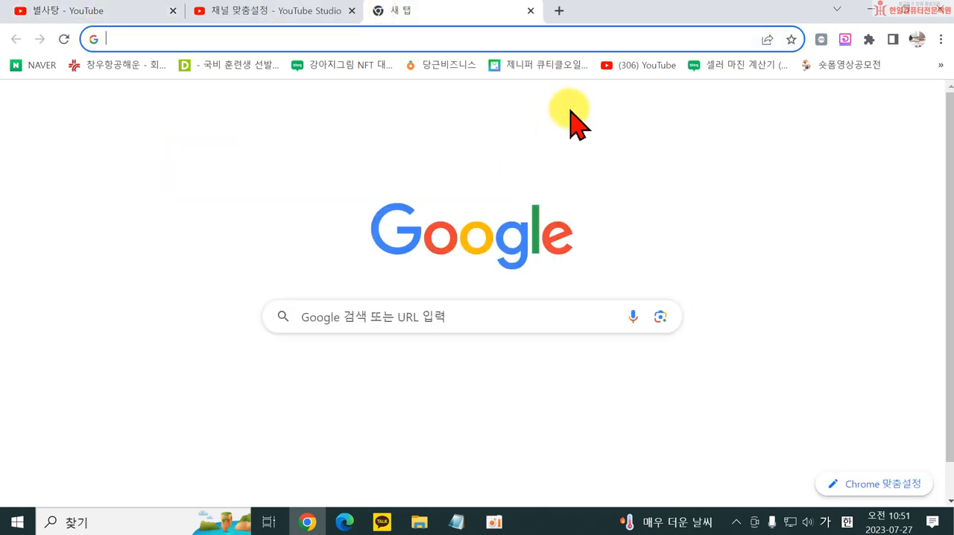
{"action": "left_click", "coordinate": [396, 373]}
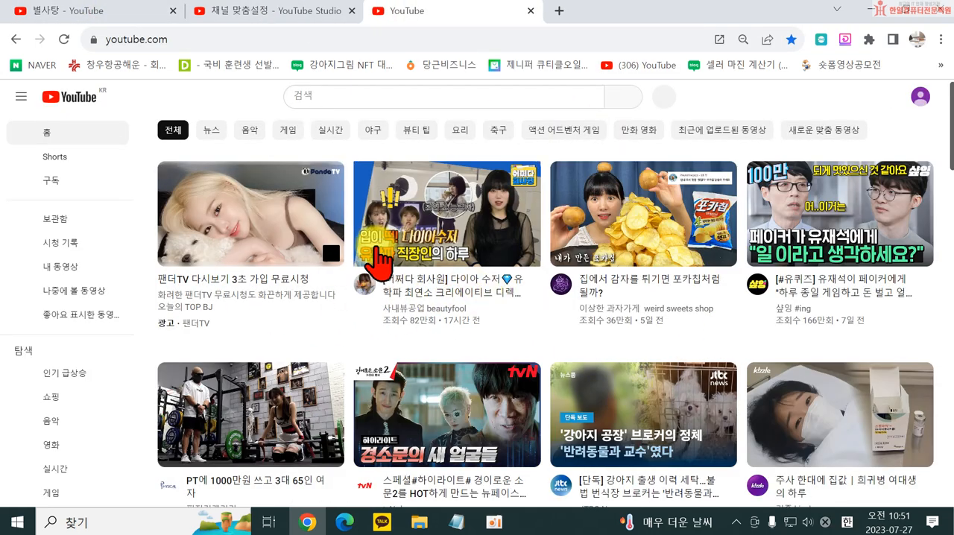
- Open the 사내뷰공업 beautyfool channel page from the YouTube home page and look over its banner and home sections
{"action": "mouse_move", "coordinate": [394, 298]}
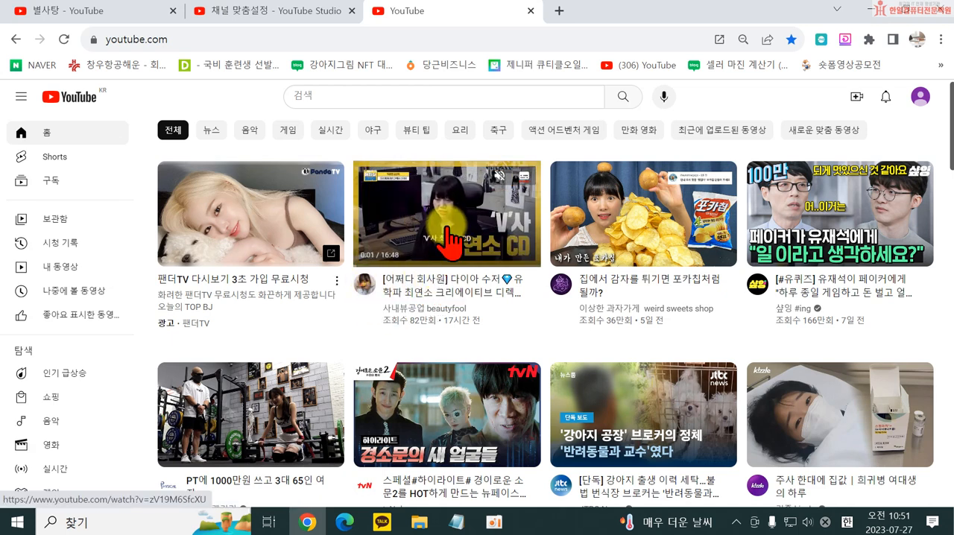
{"action": "left_click", "coordinate": [370, 298]}
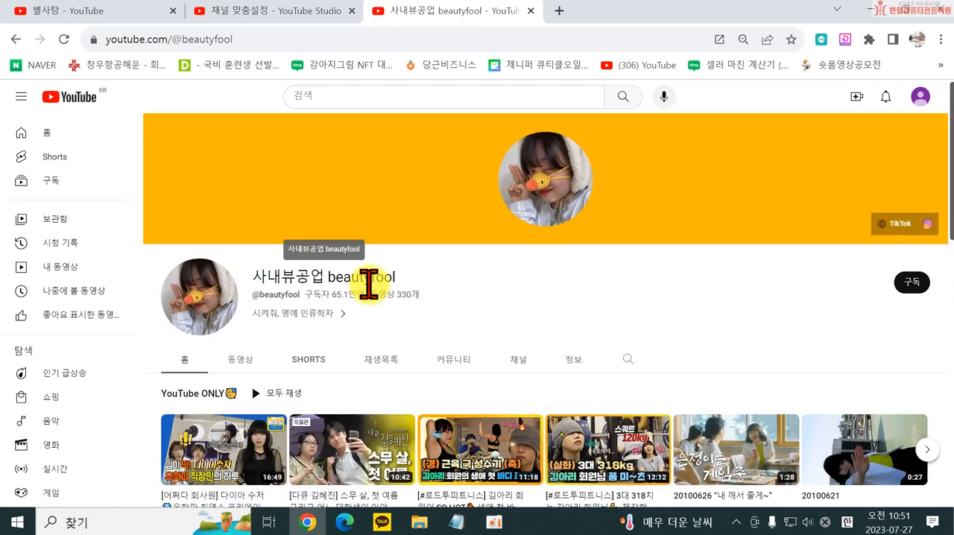
{"action": "scroll", "coordinate": [437, 305], "scroll_direction": "down", "scroll_amount": 3}
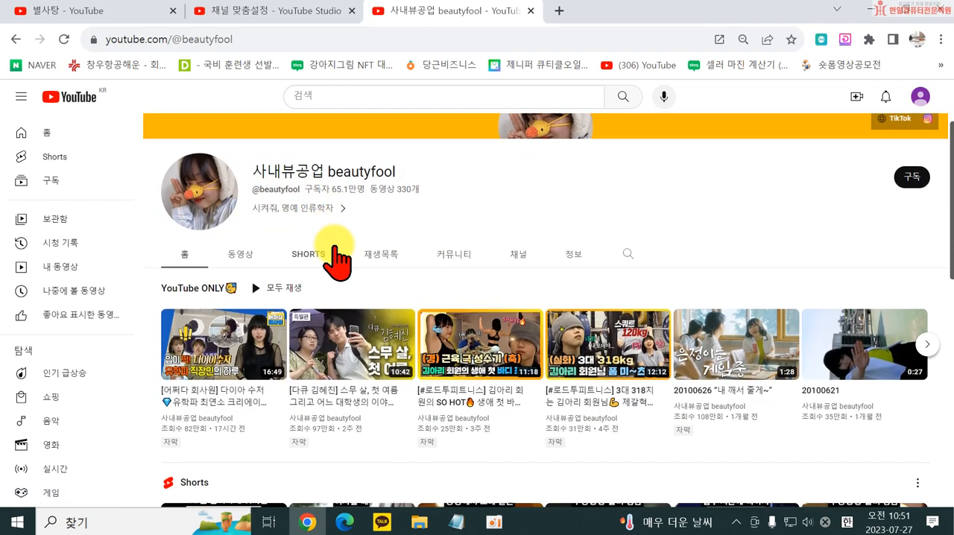
{"action": "scroll", "coordinate": [343, 211], "scroll_direction": "up", "scroll_amount": 3}
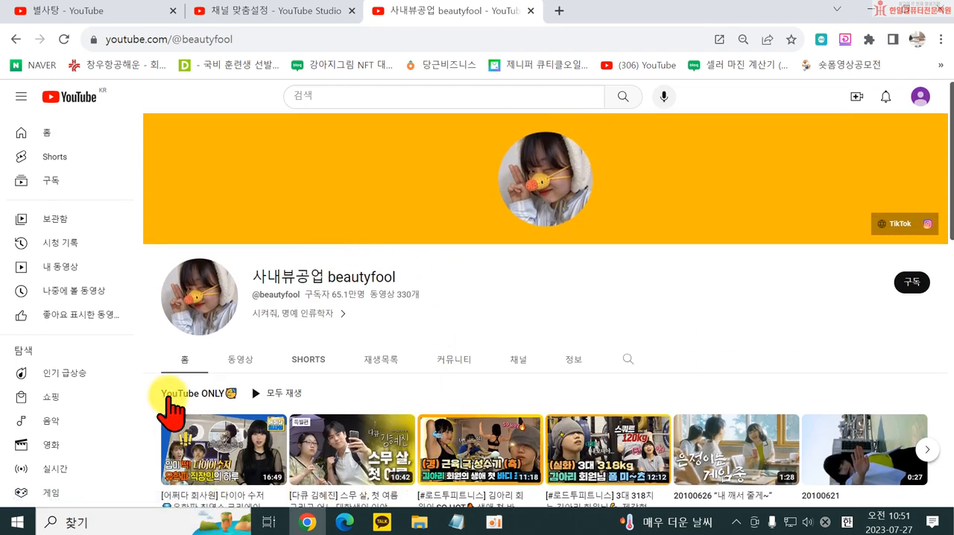
- In the 별사탕 customization page, check the video picker for the non-subscriber channel trailer, close it, and open the branding settings
{"action": "left_click", "coordinate": [262, 9]}
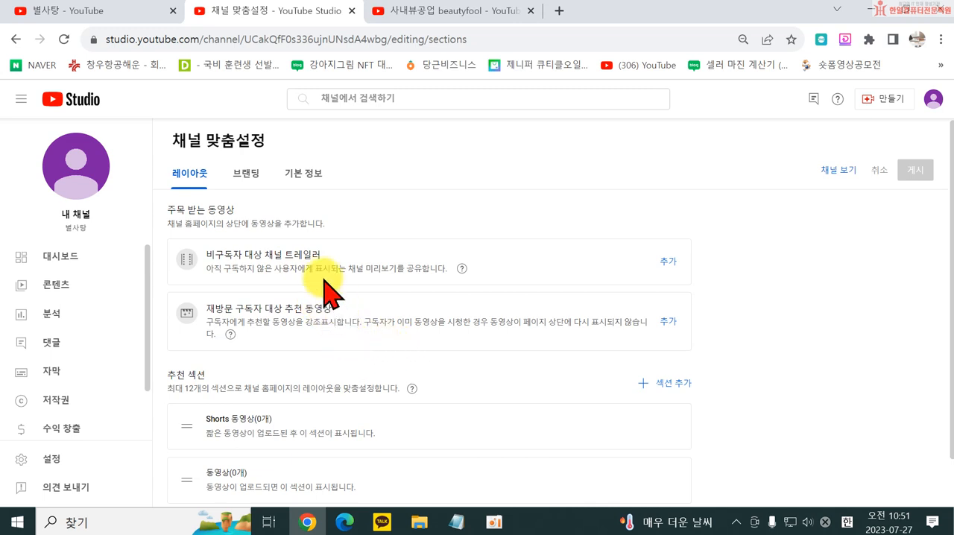
{"action": "scroll", "coordinate": [320, 313], "scroll_direction": "down", "scroll_amount": 1}
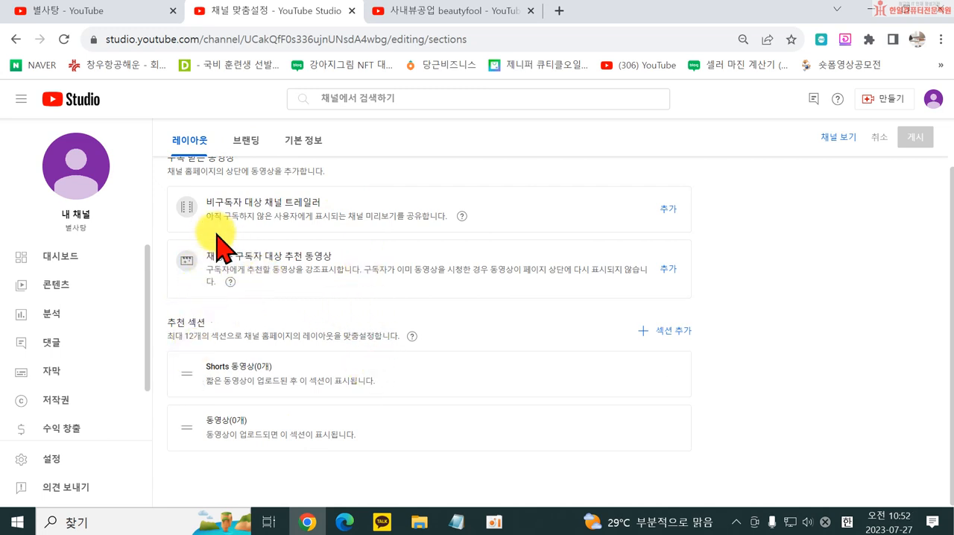
{"action": "left_click", "coordinate": [666, 210]}
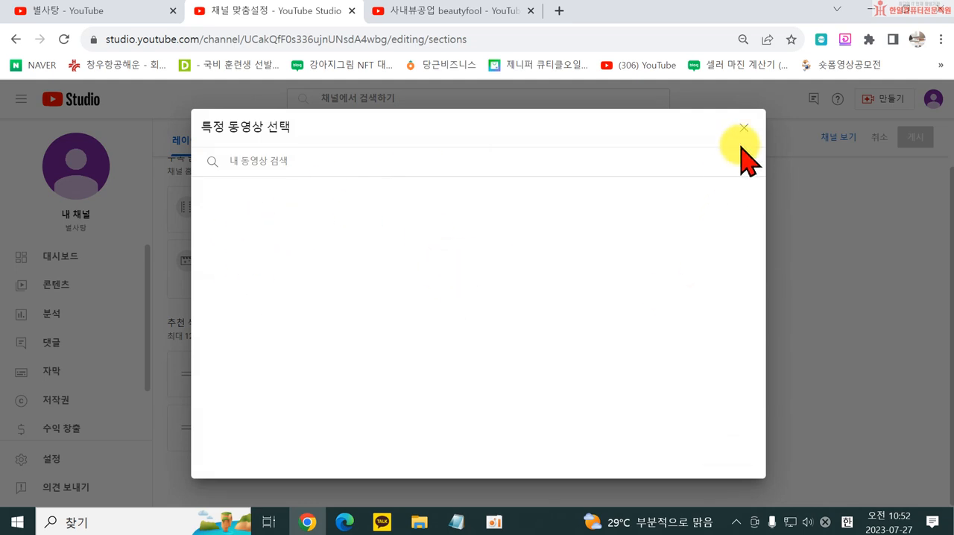
{"action": "left_click", "coordinate": [741, 128]}
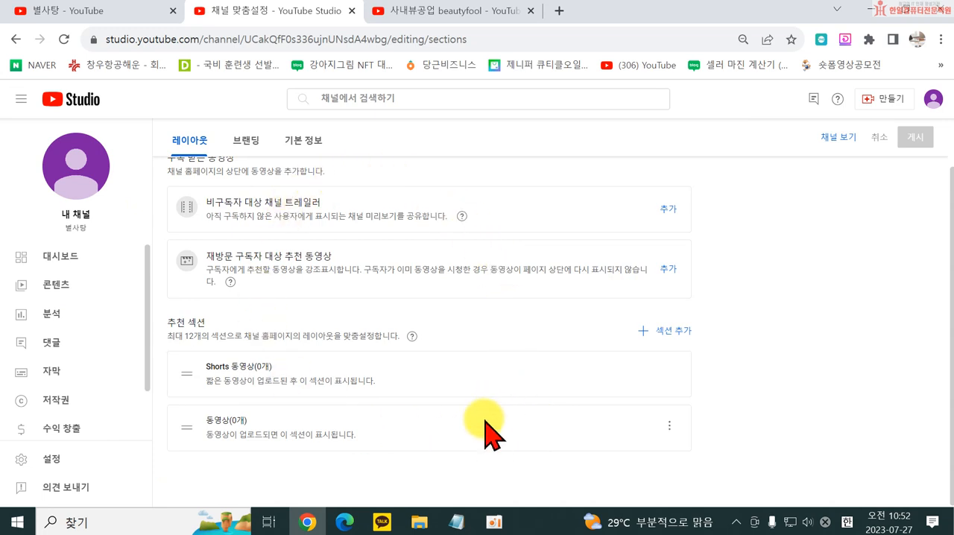
{"action": "left_click", "coordinate": [240, 146]}
{"action": "scroll", "coordinate": [372, 281], "scroll_direction": "up", "scroll_amount": 1}
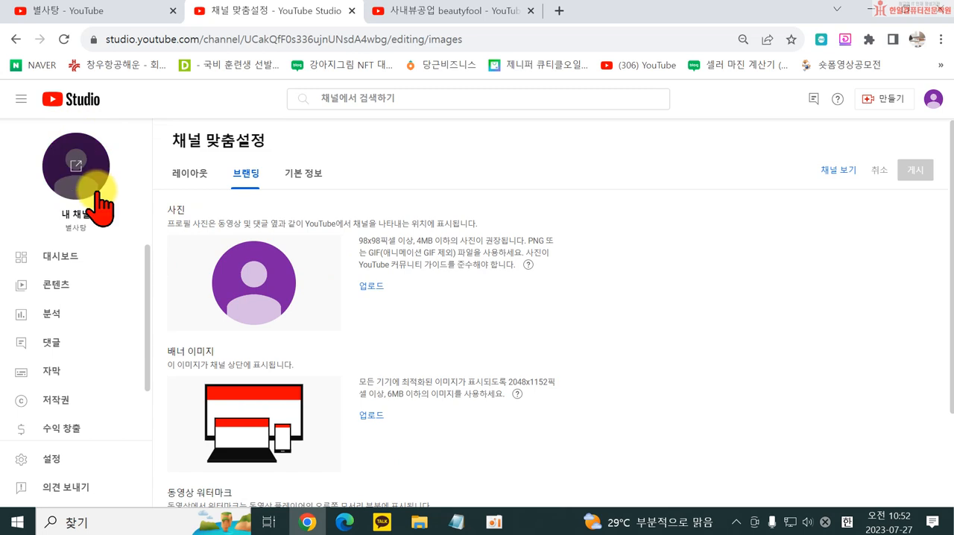
- Close the beautyfool channel page, browse the YouTube home page in a new browser tab, and return to the branding settings
{"action": "left_click", "coordinate": [530, 11]}
{"action": "left_click", "coordinate": [382, 12]}
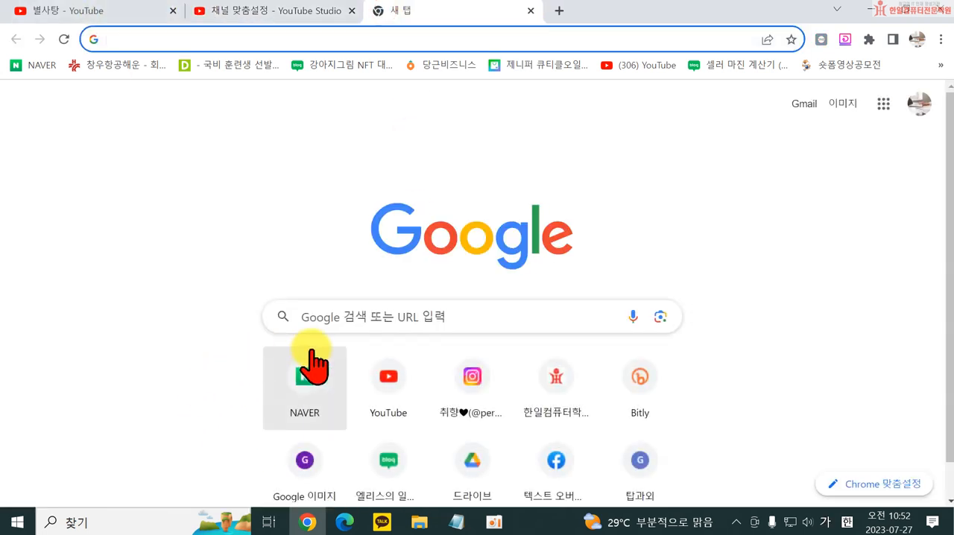
{"action": "left_click", "coordinate": [391, 388]}
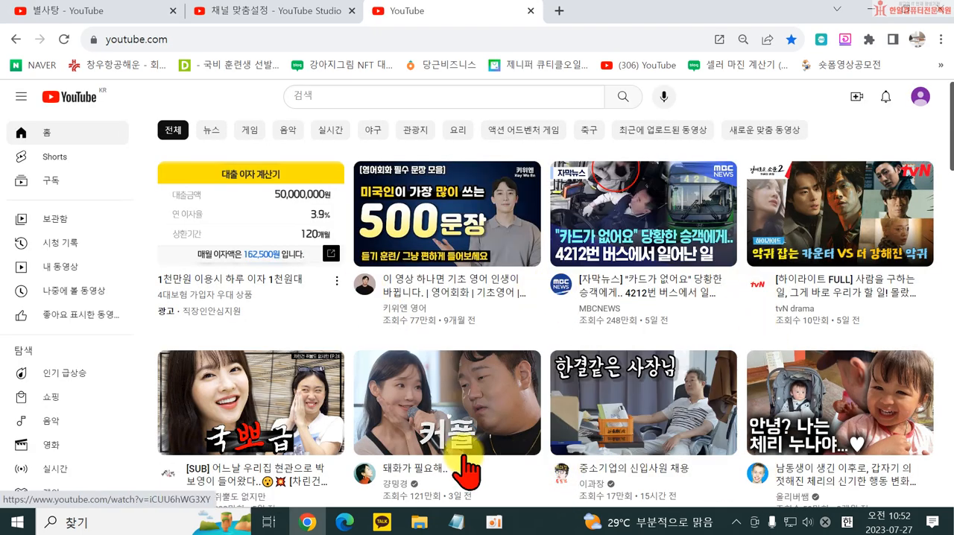
{"action": "scroll", "coordinate": [284, 455], "scroll_direction": "down", "scroll_amount": 2}
{"action": "scroll", "coordinate": [316, 409], "scroll_direction": "down", "scroll_amount": 7}
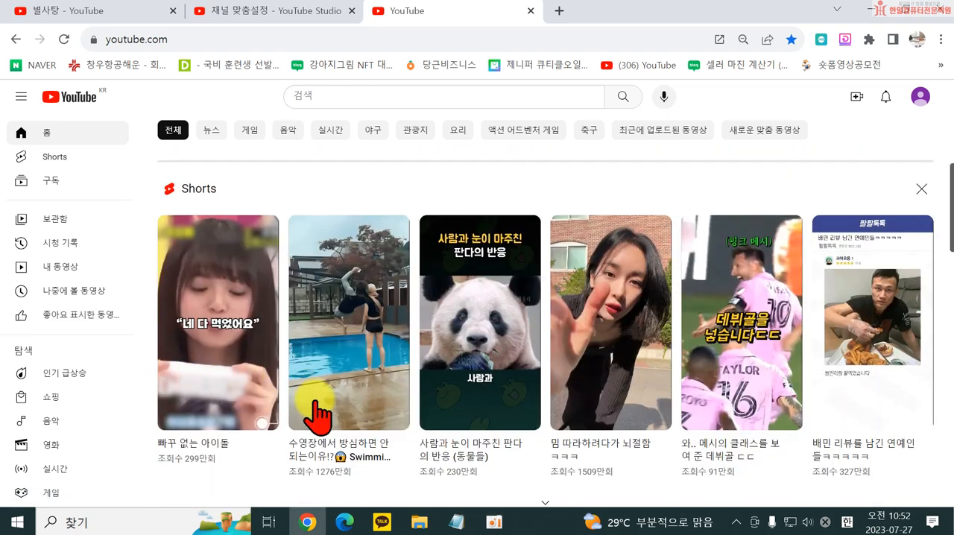
{"action": "left_click", "coordinate": [251, 21]}
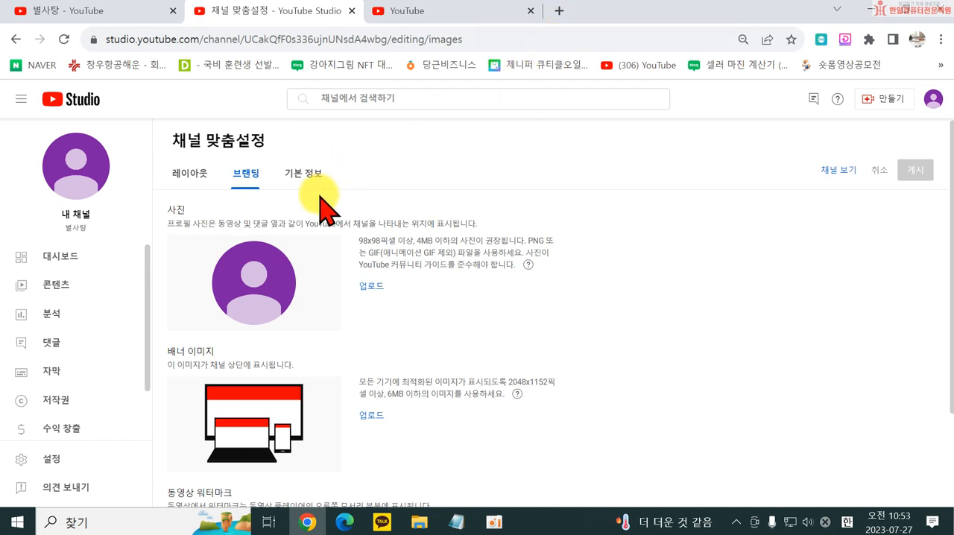
- Search Google for 미리캔버스 in a new browser tab, open the miricanvas site, and start a new design
{"action": "left_click", "coordinate": [559, 13]}
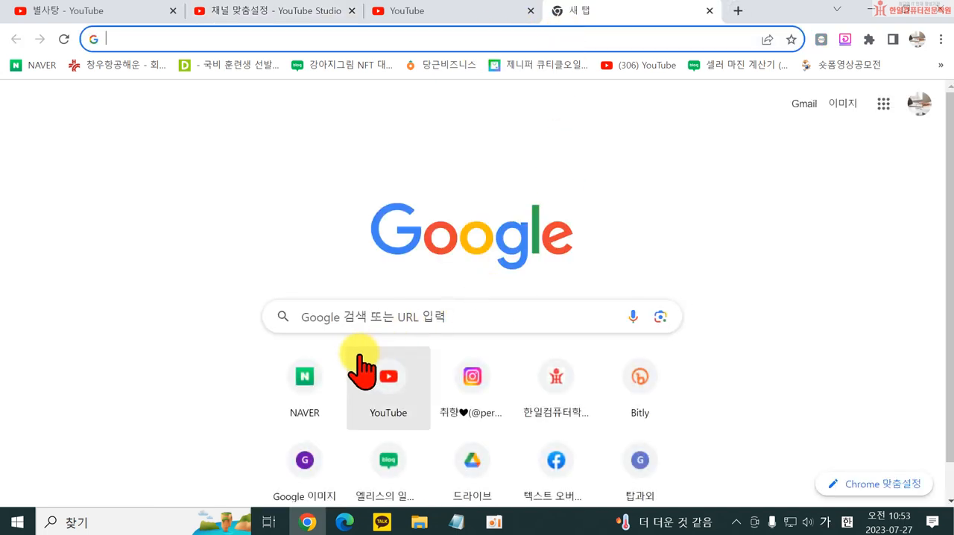
{"action": "left_click", "coordinate": [352, 316]}
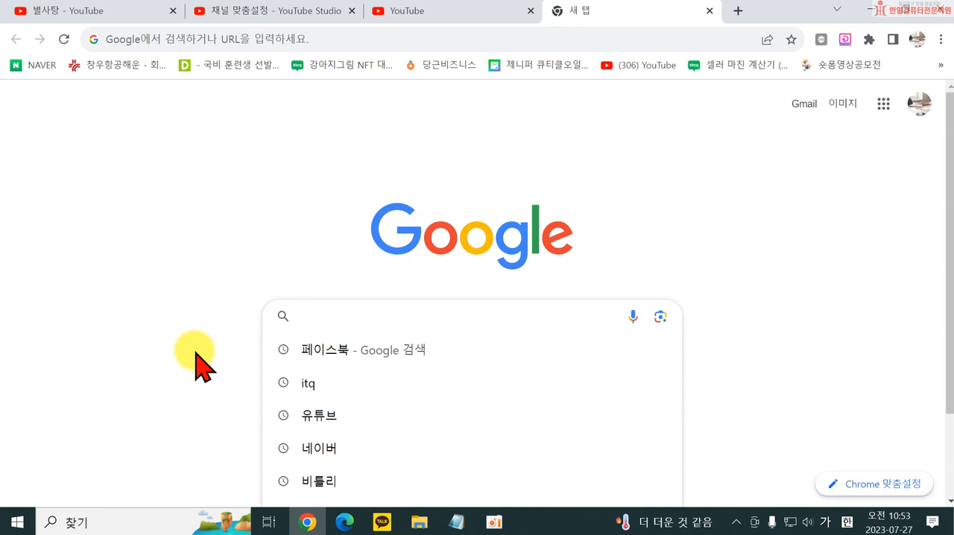
{"action": "type", "text": "미릭"}
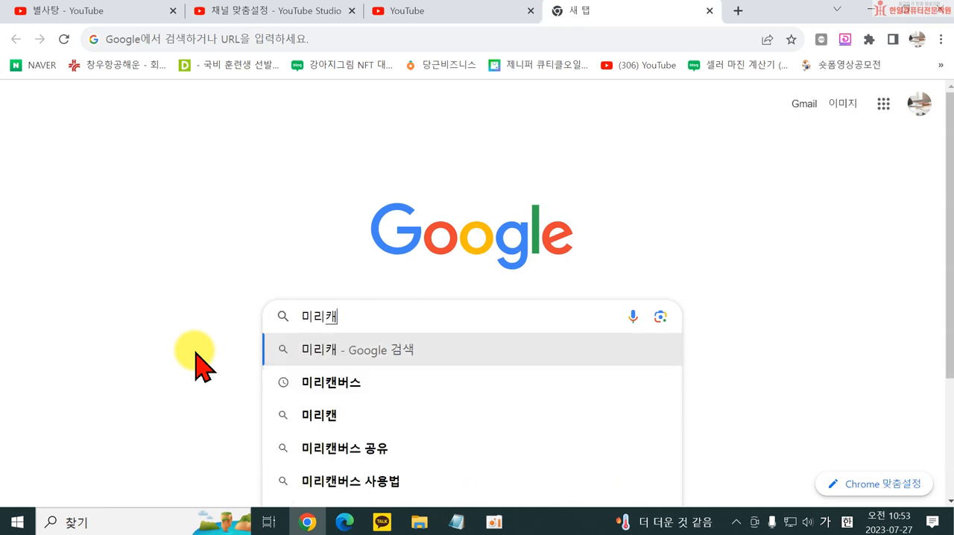
{"action": "left_click", "coordinate": [324, 382]}
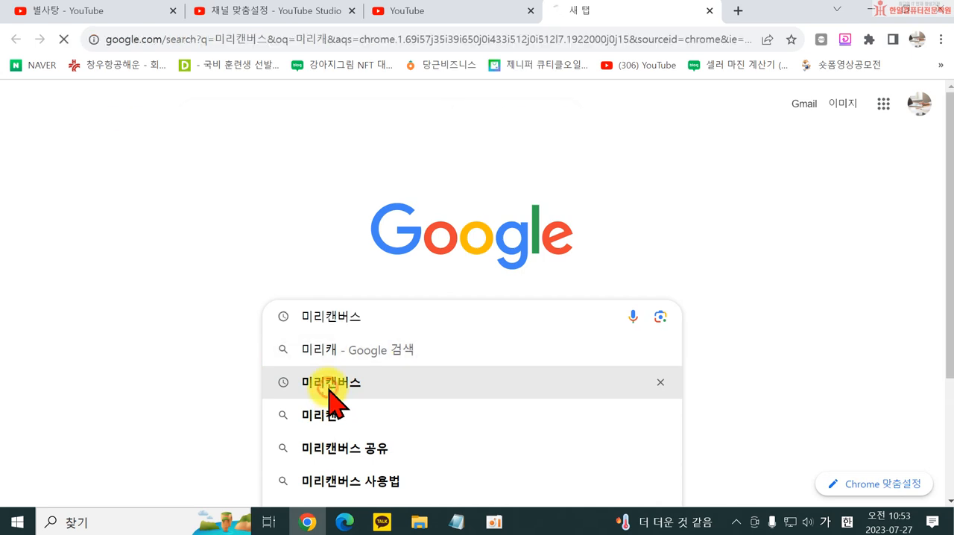
{"action": "left_click", "coordinate": [138, 268]}
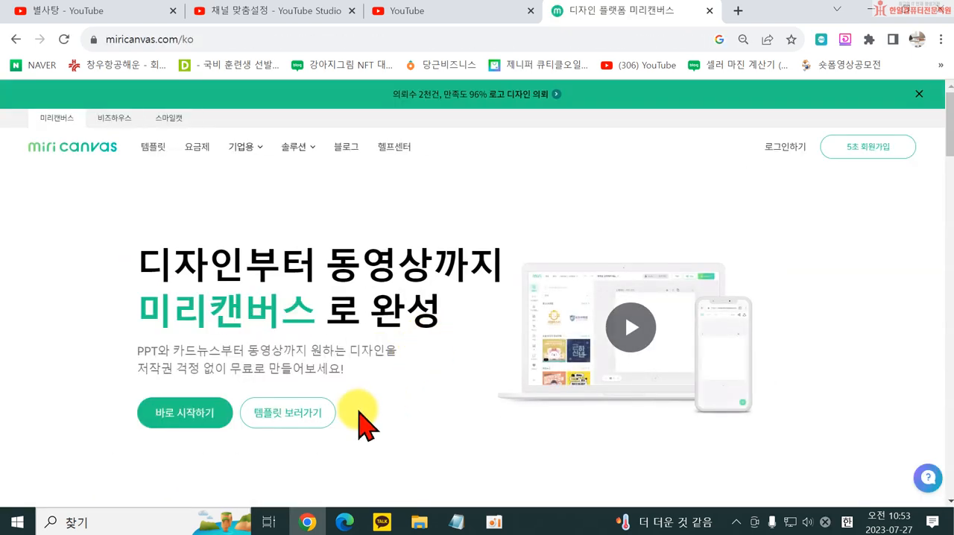
{"action": "left_click", "coordinate": [202, 416]}
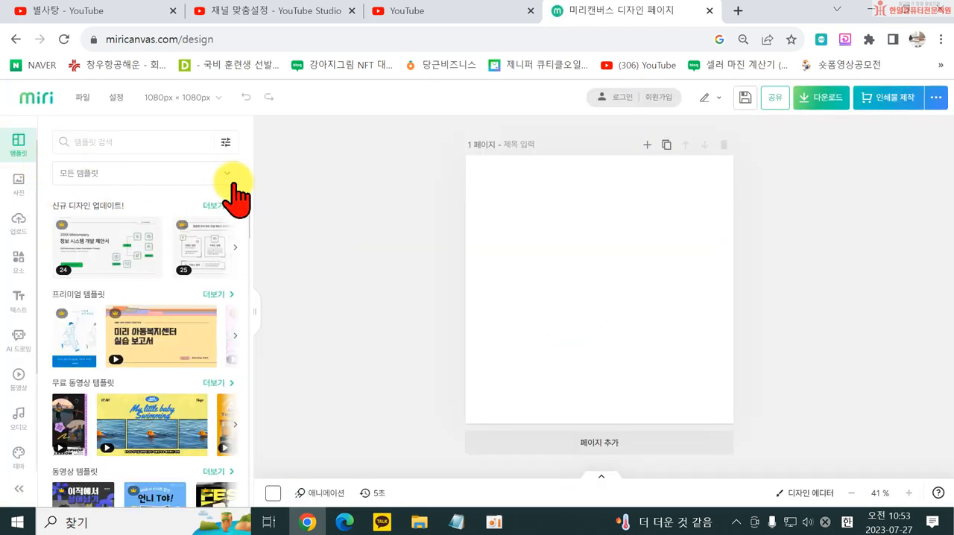
- Set the blank page's solid background to the custom light pink colour #FFEEFF
{"action": "scroll", "coordinate": [28, 440], "scroll_direction": "down", "scroll_amount": 2}
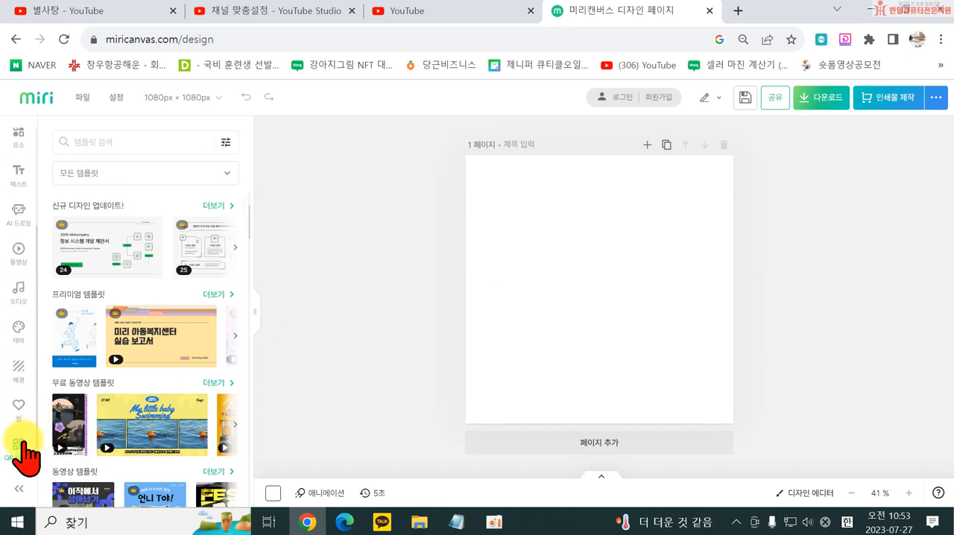
{"action": "left_click", "coordinate": [17, 373]}
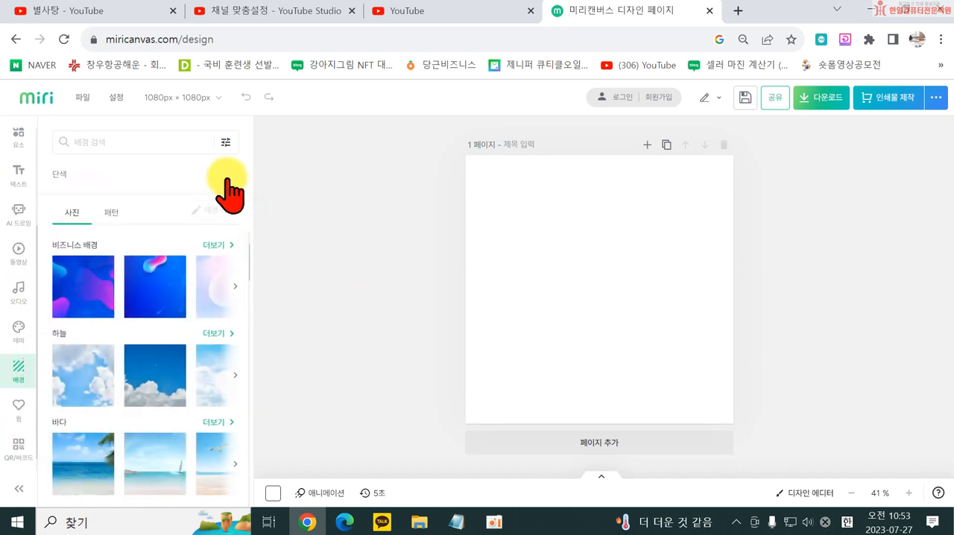
{"action": "left_click", "coordinate": [226, 179]}
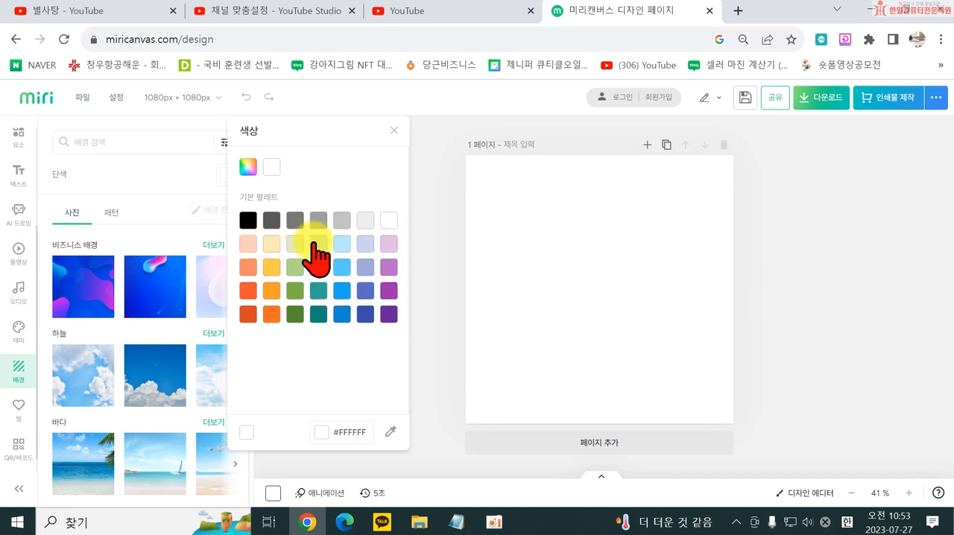
{"action": "left_click", "coordinate": [248, 167]}
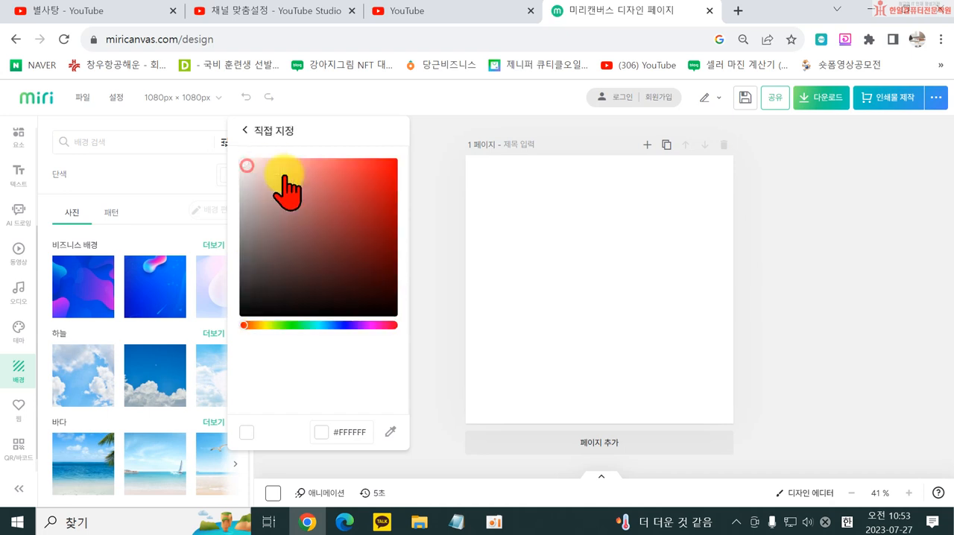
{"action": "left_click", "coordinate": [369, 325]}
{"action": "left_click", "coordinate": [252, 162]}
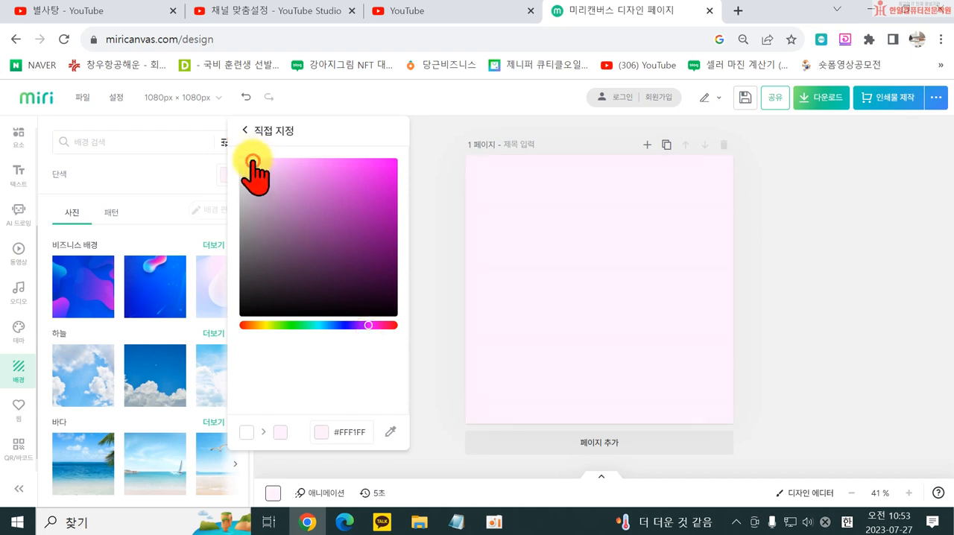
{"action": "left_click", "coordinate": [438, 330]}
- Search the design elements for 사탕
{"action": "left_click", "coordinate": [20, 349]}
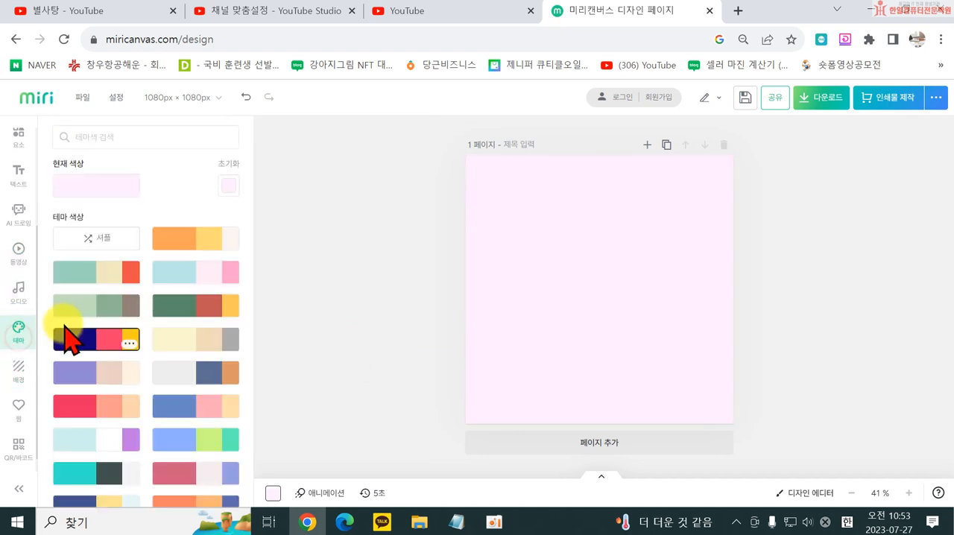
{"action": "left_click", "coordinate": [20, 257]}
{"action": "scroll", "coordinate": [23, 321], "scroll_direction": "up", "scroll_amount": 2}
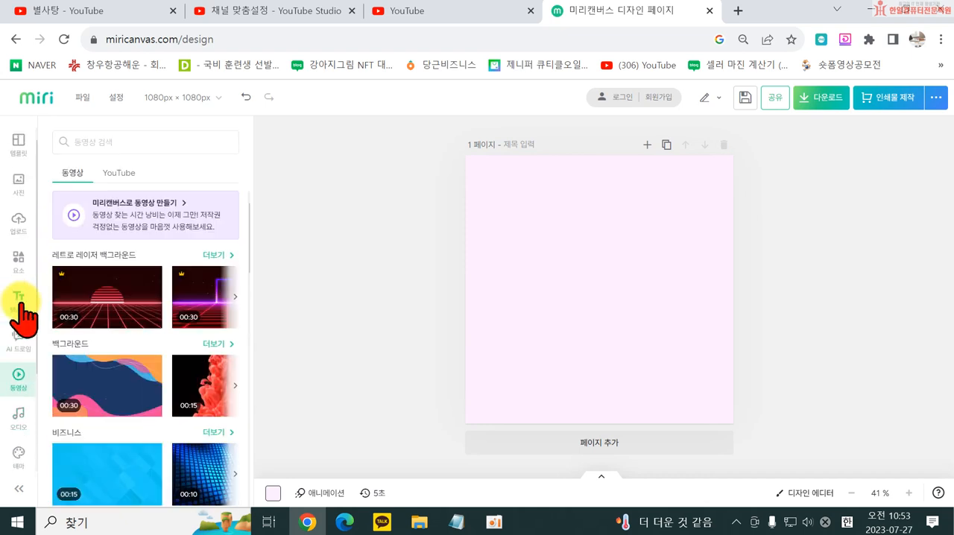
{"action": "left_click", "coordinate": [20, 262]}
{"action": "left_click", "coordinate": [108, 142]}
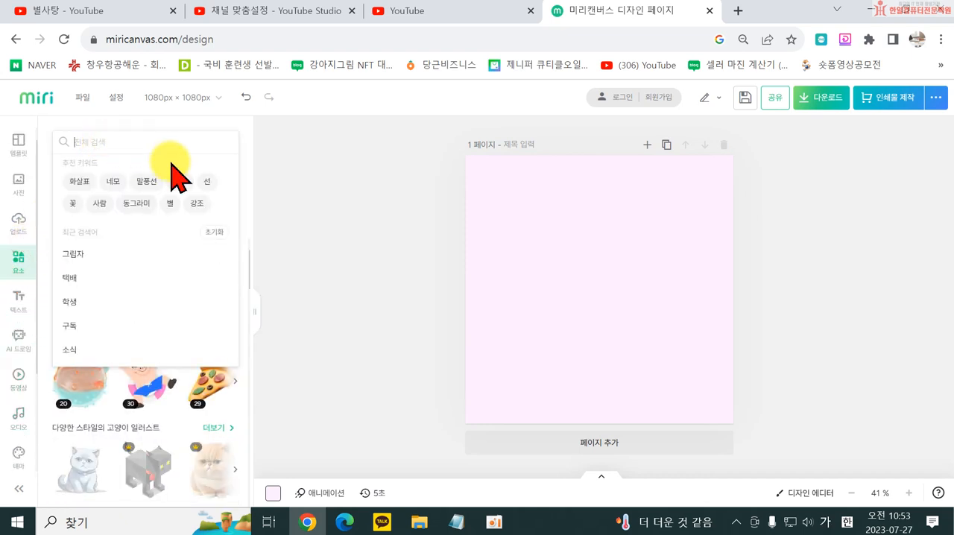
{"action": "type", "text": "사탕"}
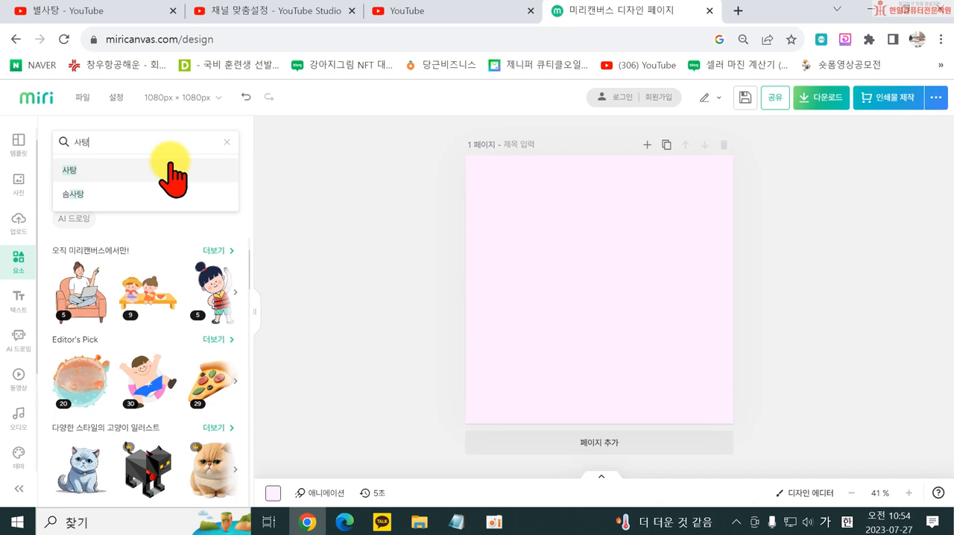
{"action": "key", "text": "Return"}
- Browse the 사탕 element results for a candy illustration that suits the design
{"action": "scroll", "coordinate": [164, 339], "scroll_direction": "down", "scroll_amount": 5}
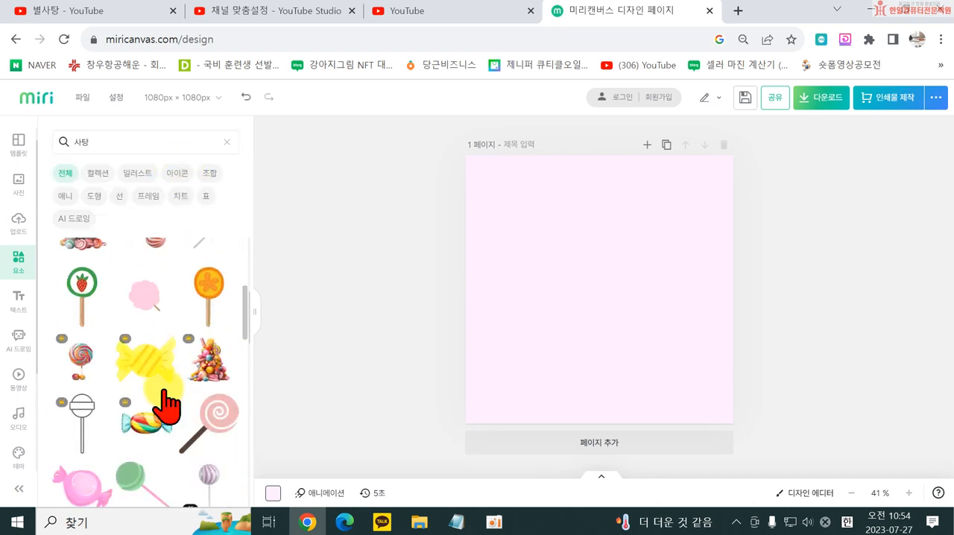
{"action": "scroll", "coordinate": [166, 409], "scroll_direction": "down", "scroll_amount": 5}
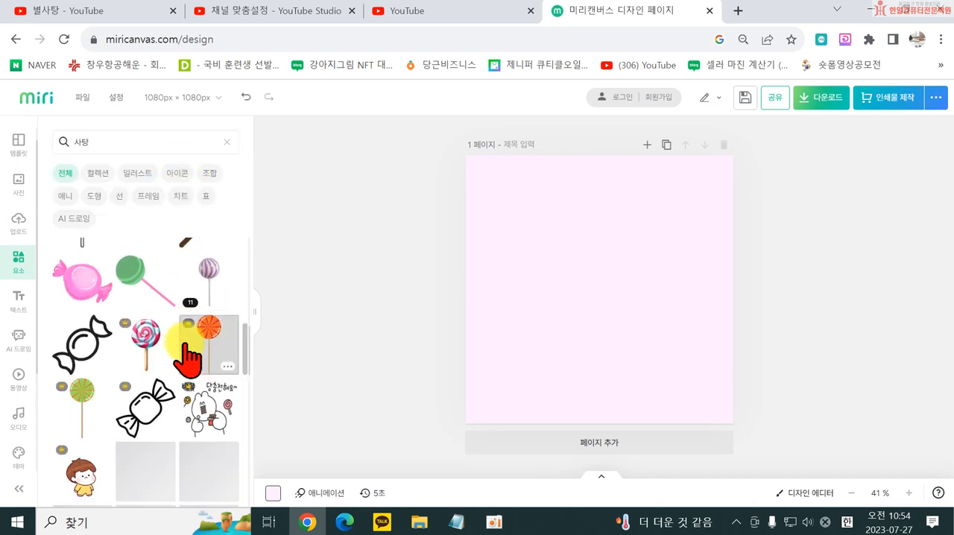
{"action": "scroll", "coordinate": [196, 403], "scroll_direction": "down", "scroll_amount": 5}
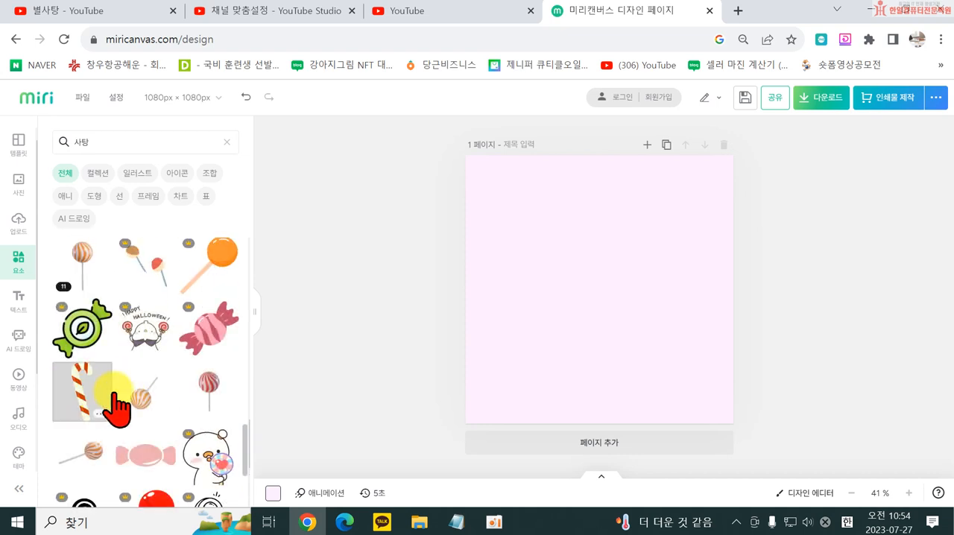
{"action": "scroll", "coordinate": [201, 433], "scroll_direction": "down", "scroll_amount": 4}
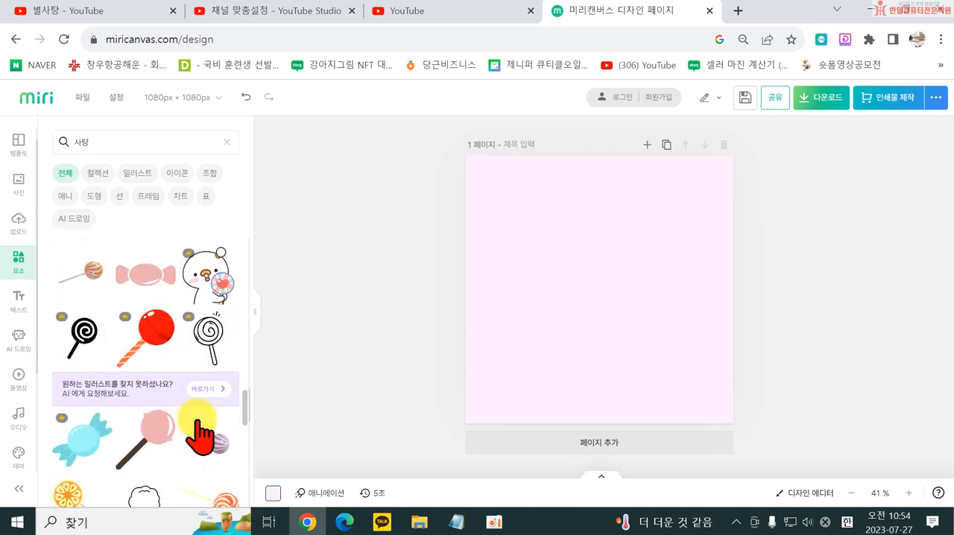
{"action": "scroll", "coordinate": [213, 413], "scroll_direction": "down", "scroll_amount": 3}
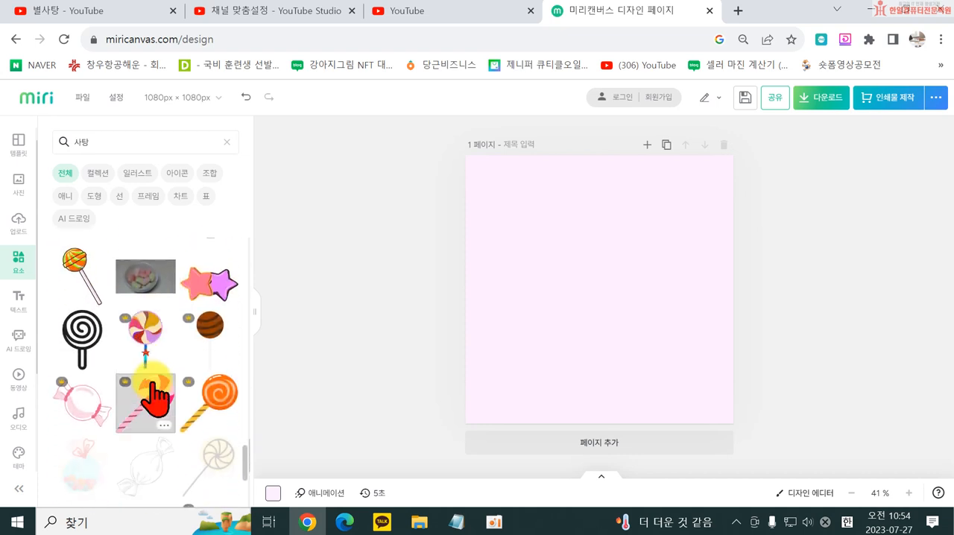
{"action": "scroll", "coordinate": [167, 425], "scroll_direction": "down", "scroll_amount": 6}
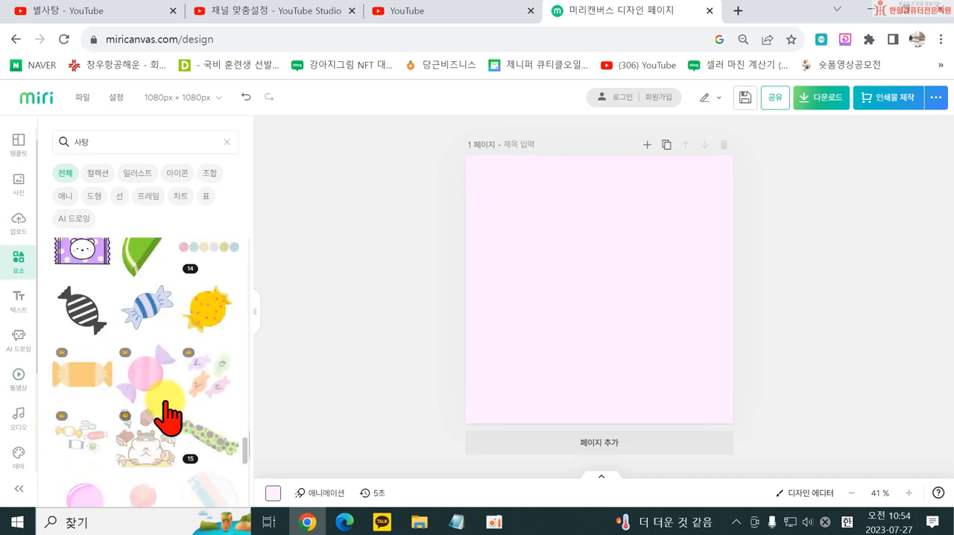
{"action": "scroll", "coordinate": [128, 451], "scroll_direction": "down", "scroll_amount": 8}
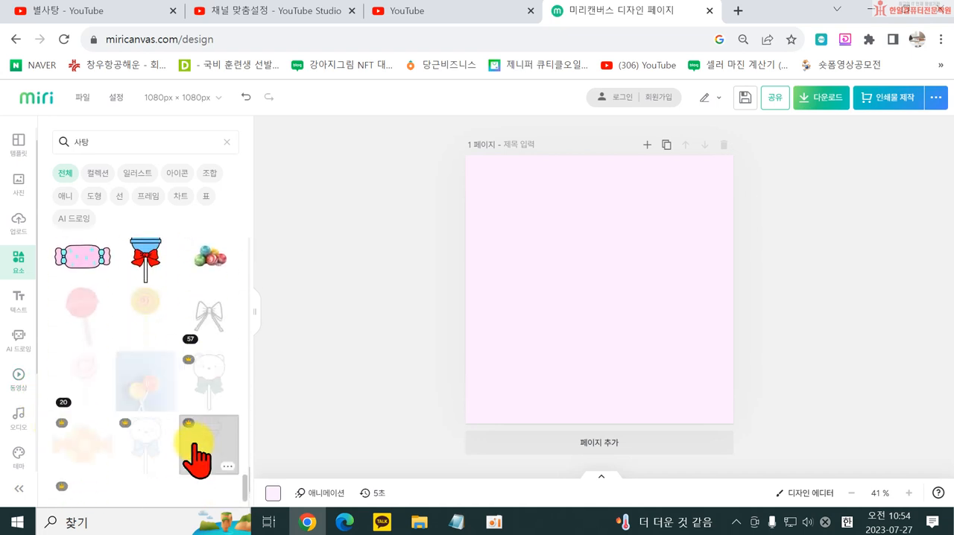
- Search Naver for 무료아이콘 in a new browser tab and open the flaticon site from the results
{"action": "left_click", "coordinate": [736, 11]}
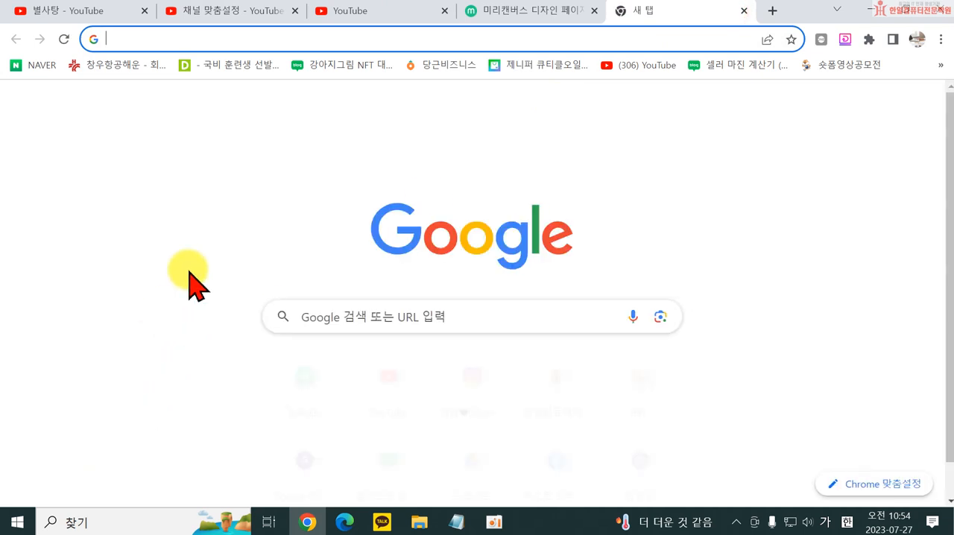
{"action": "left_click", "coordinate": [302, 392]}
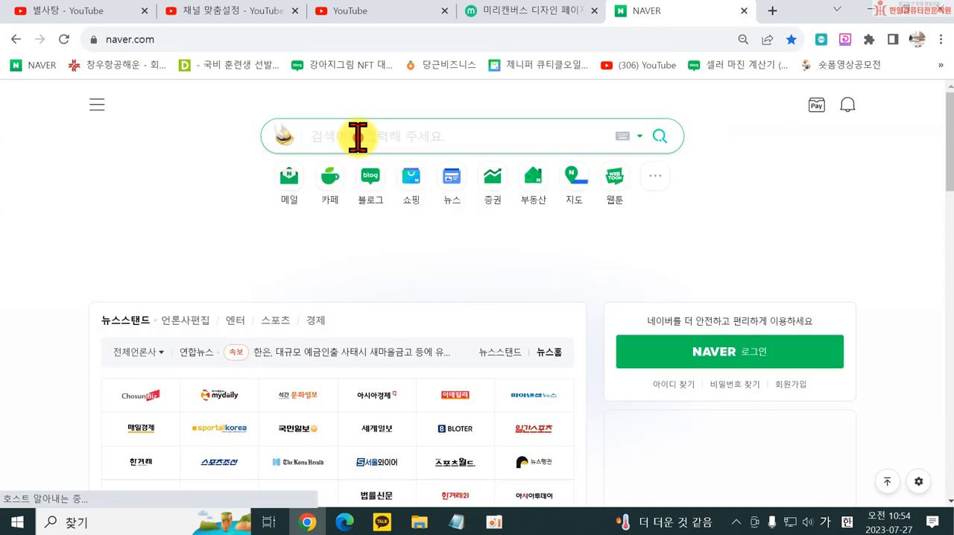
{"action": "type", "text": "무료아이콘"}
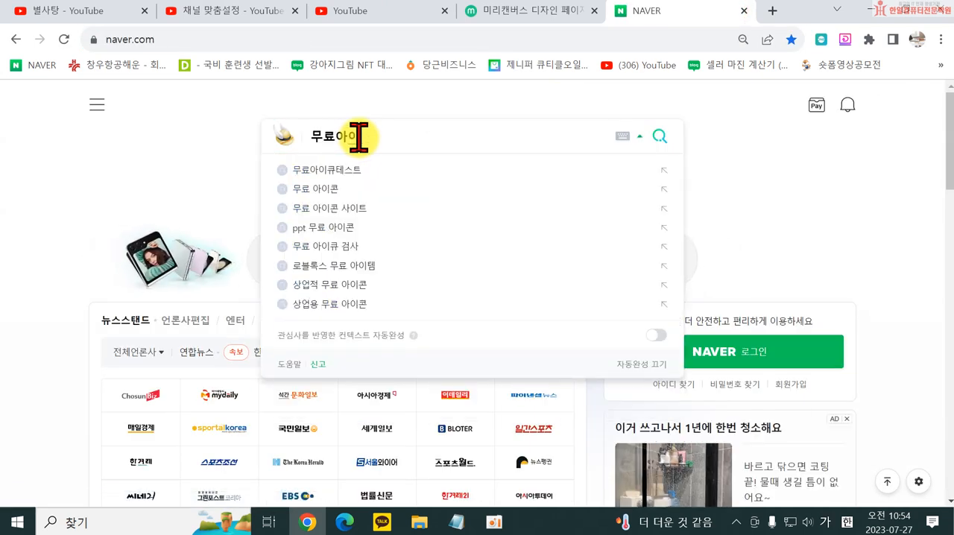
{"action": "key", "text": "Return"}
{"action": "scroll", "coordinate": [216, 306], "scroll_direction": "down", "scroll_amount": 15}
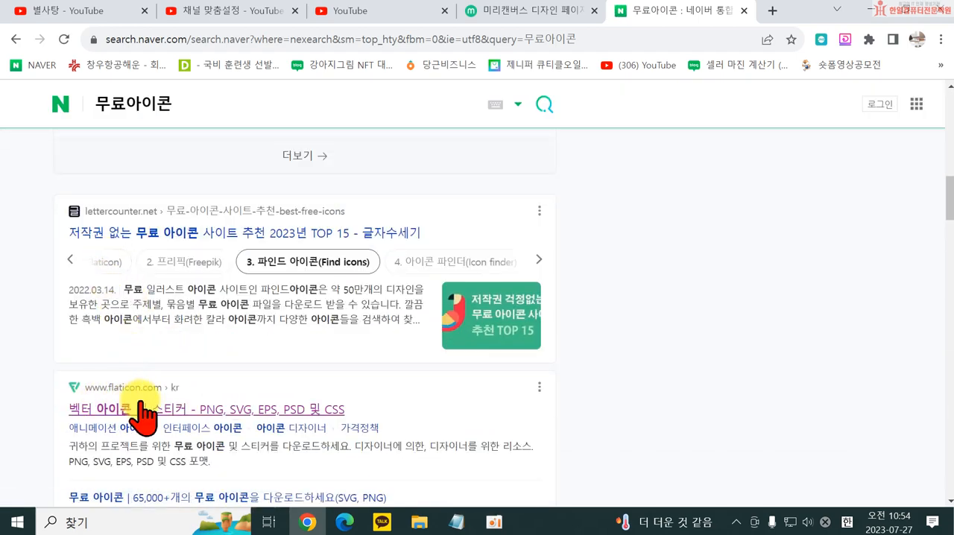
{"action": "left_click", "coordinate": [134, 409]}
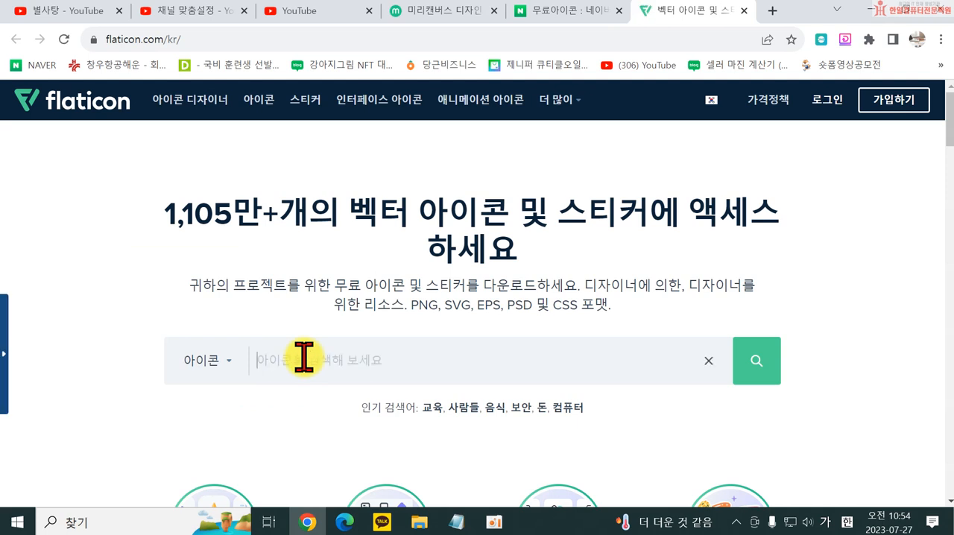
- Search flaticon for 사탕 icons and open the download options of the pink swirl lollipop with a purple bow
{"action": "key", "text": "Return"}
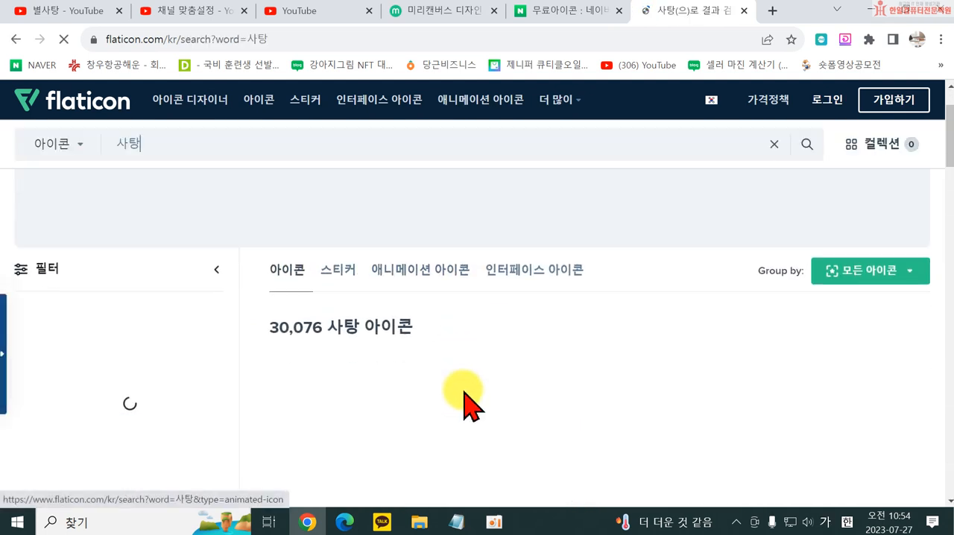
{"action": "scroll", "coordinate": [839, 485], "scroll_direction": "down", "scroll_amount": 2}
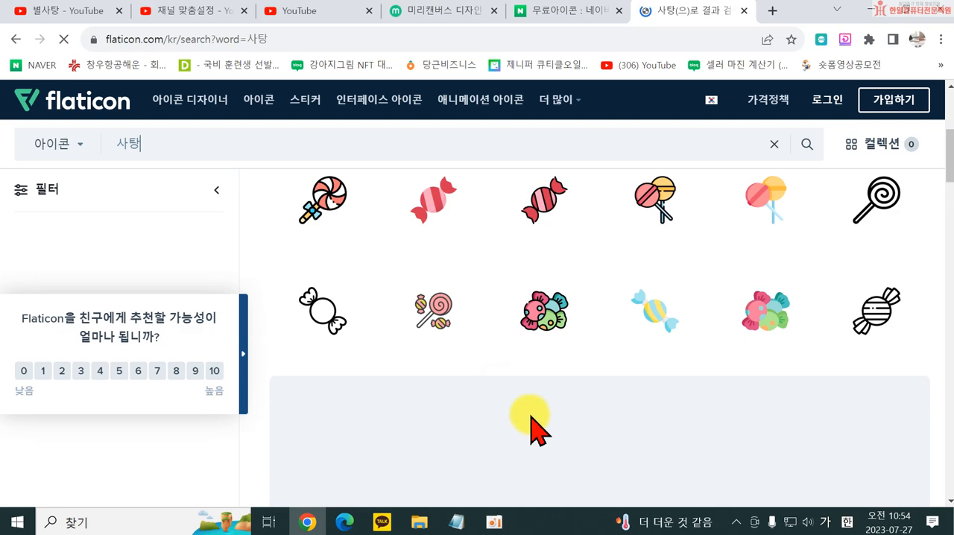
{"action": "scroll", "coordinate": [633, 404], "scroll_direction": "down", "scroll_amount": 5}
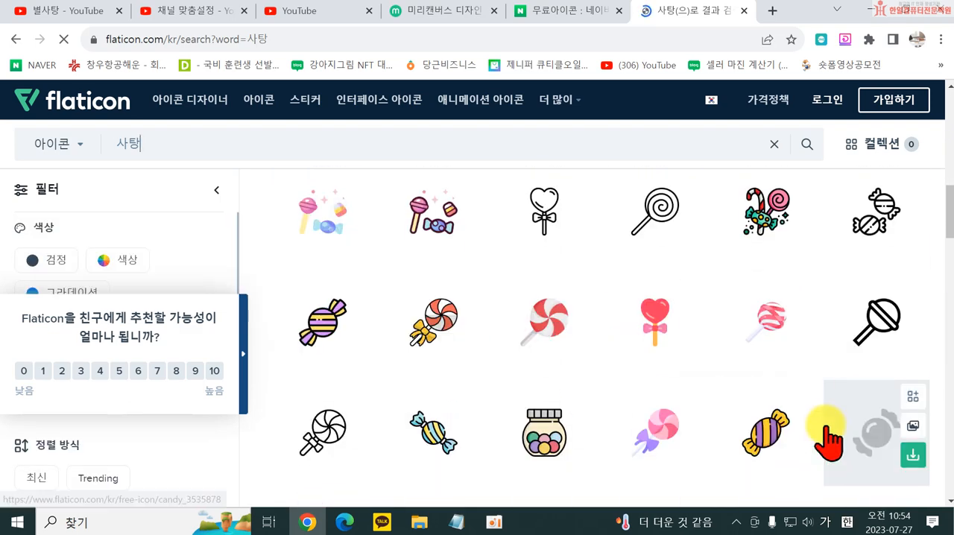
{"action": "scroll", "coordinate": [746, 396], "scroll_direction": "down", "scroll_amount": 2}
{"action": "left_click", "coordinate": [692, 309]}
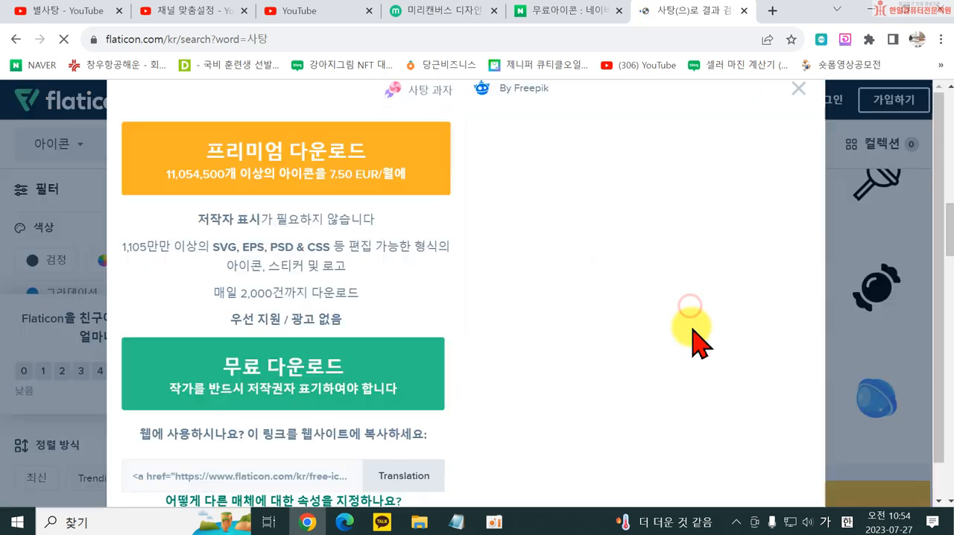
- Download the lollipop icon for free as a PNG into the 한일몰 folder and close the flaticon page
{"action": "left_click", "coordinate": [357, 384]}
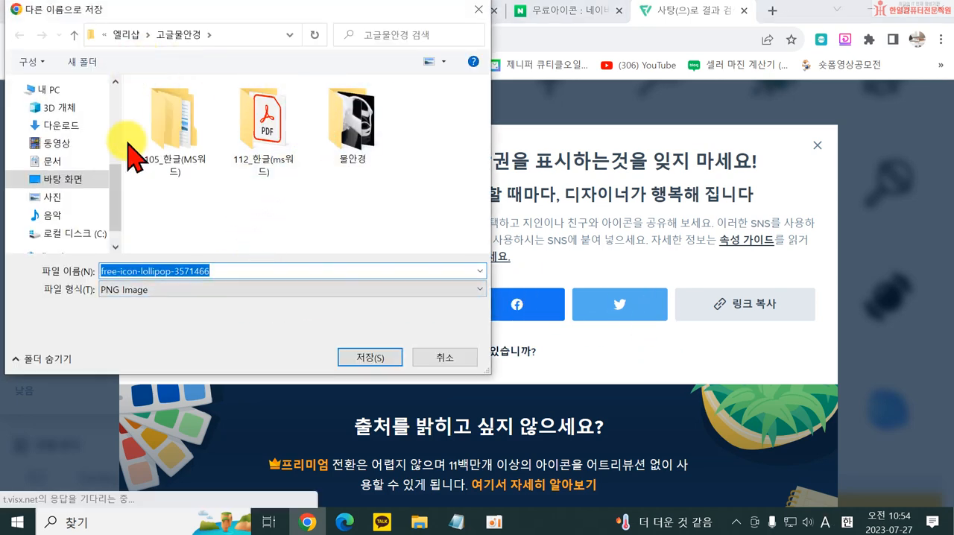
{"action": "scroll", "coordinate": [82, 194], "scroll_direction": "up", "scroll_amount": 5}
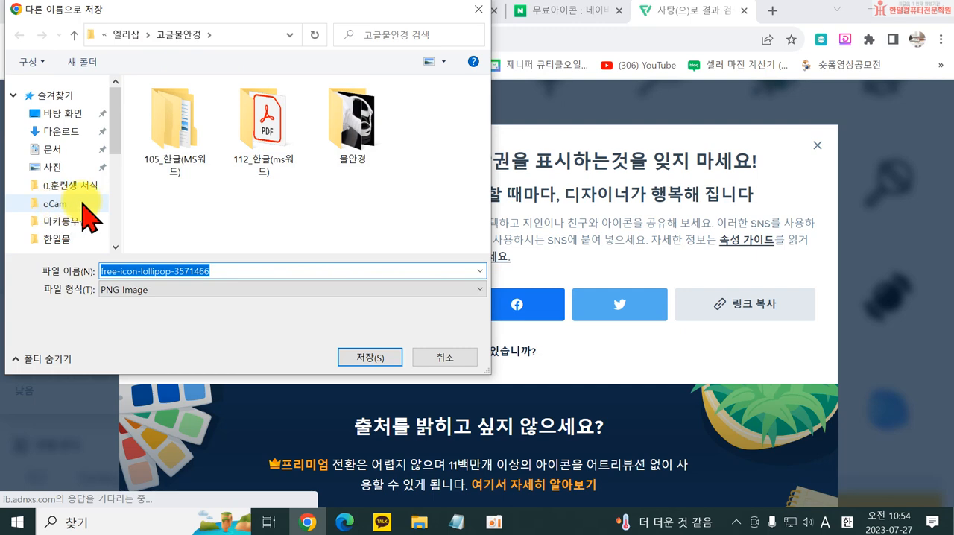
{"action": "scroll", "coordinate": [79, 209], "scroll_direction": "down", "scroll_amount": 1}
{"action": "left_click", "coordinate": [60, 191]}
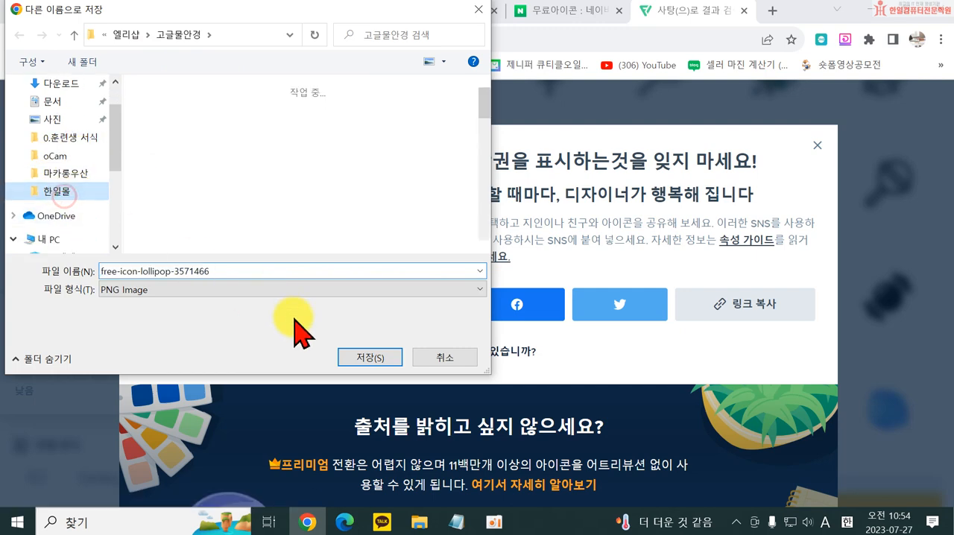
{"action": "left_click", "coordinate": [366, 356]}
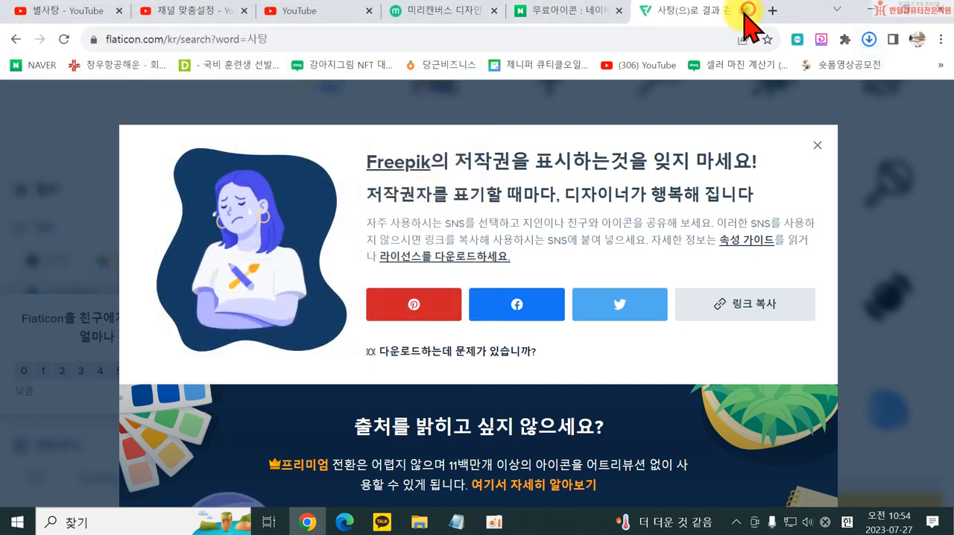
{"action": "left_click", "coordinate": [744, 10]}
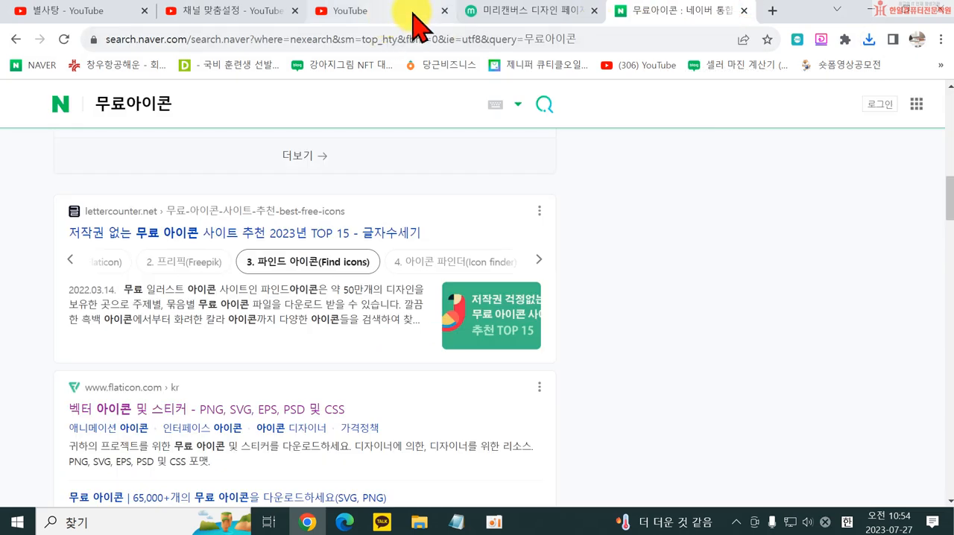
- Switch back to the 미리캔버스 design, log in for uploading without staying signed in, and dismiss the update news
{"action": "left_click", "coordinate": [526, 13]}
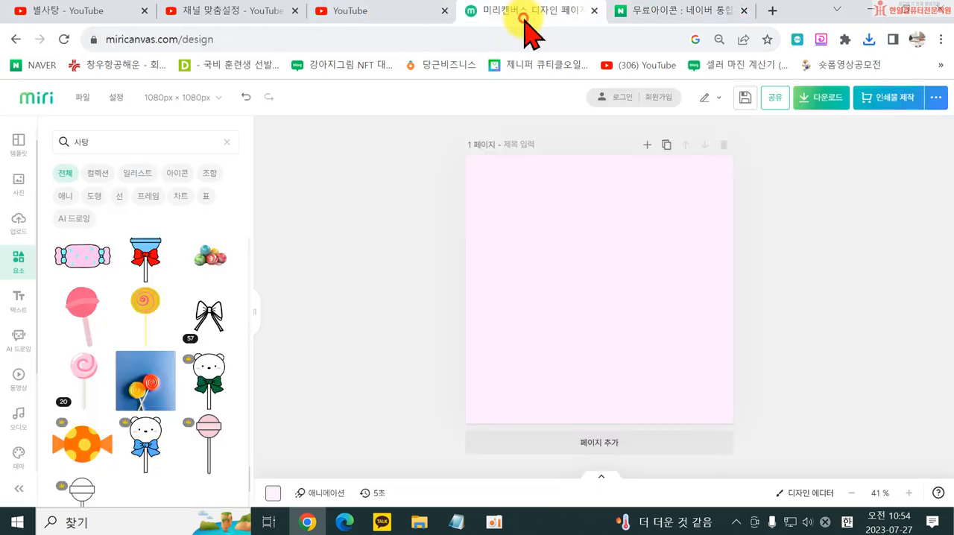
{"action": "left_click", "coordinate": [19, 222]}
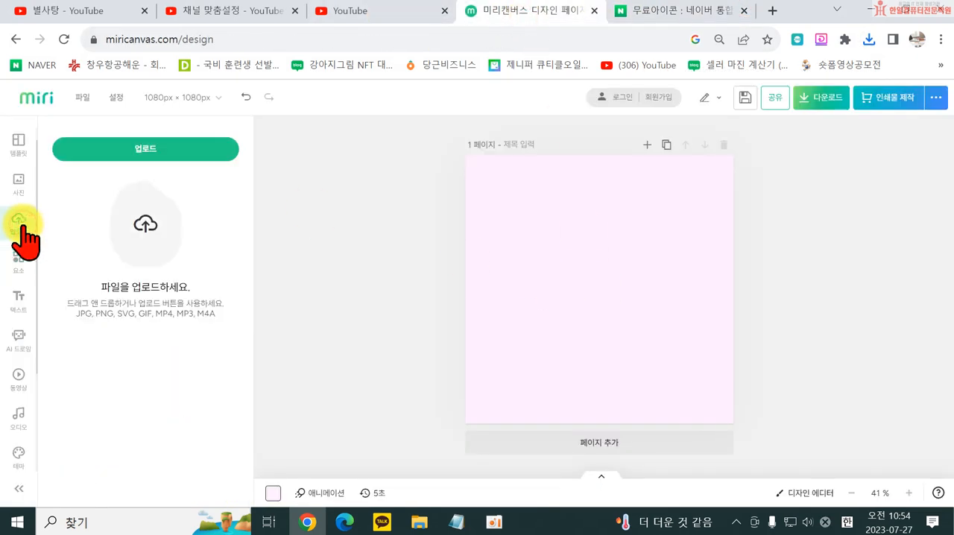
{"action": "left_click", "coordinate": [147, 149]}
{"action": "left_click", "coordinate": [446, 347]}
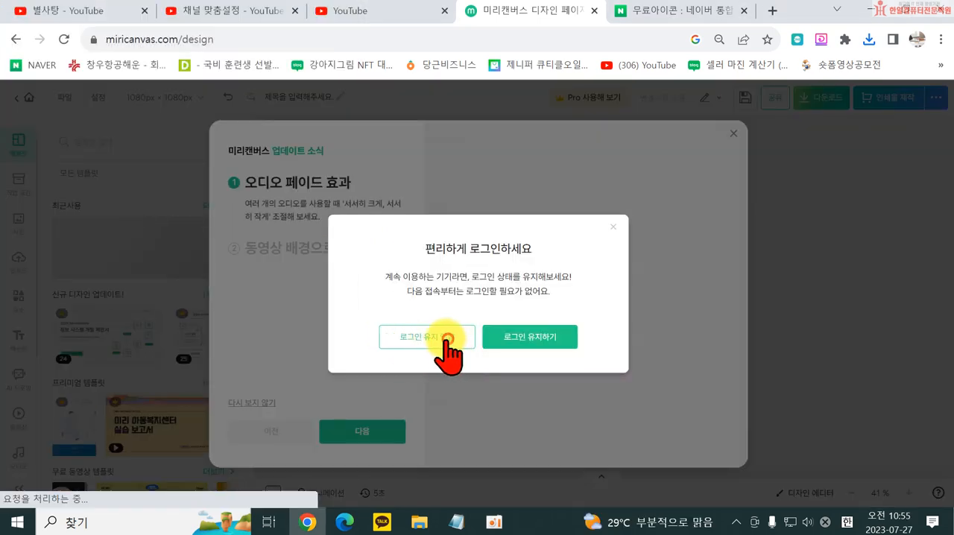
{"action": "left_click", "coordinate": [447, 342]}
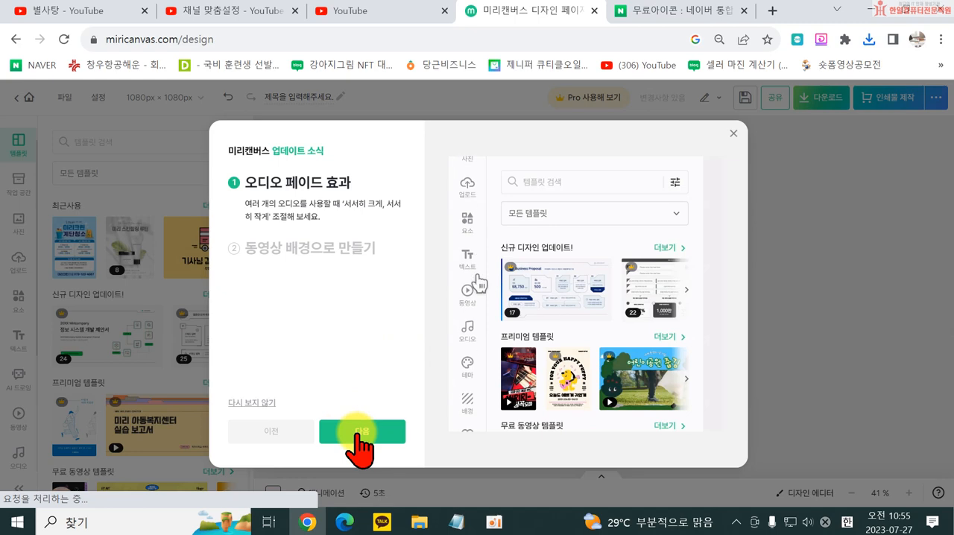
{"action": "left_click", "coordinate": [735, 134]}
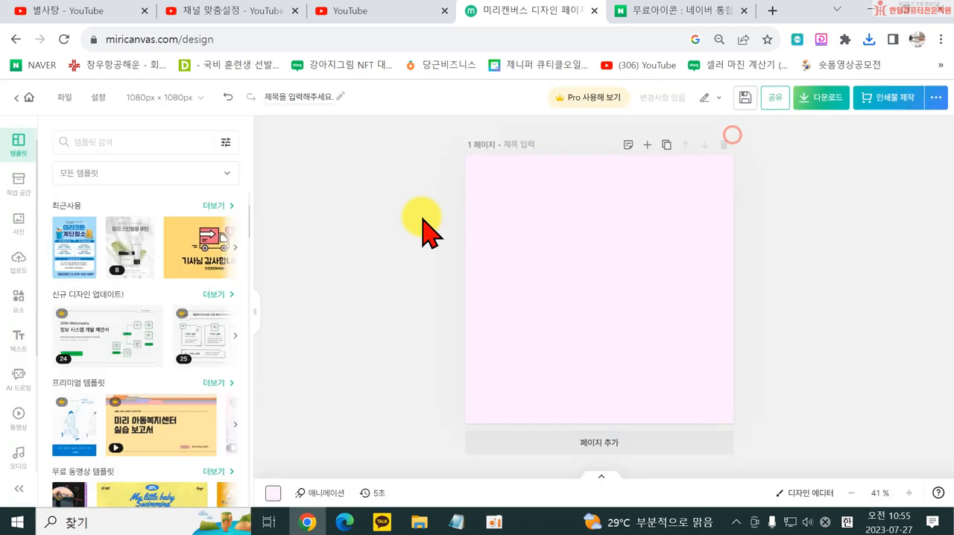
- Upload the image free-icon-lollipop-3571466 from the 한일몰 folder to the design's uploads
{"action": "left_click", "coordinate": [19, 261]}
{"action": "left_click", "coordinate": [95, 179]}
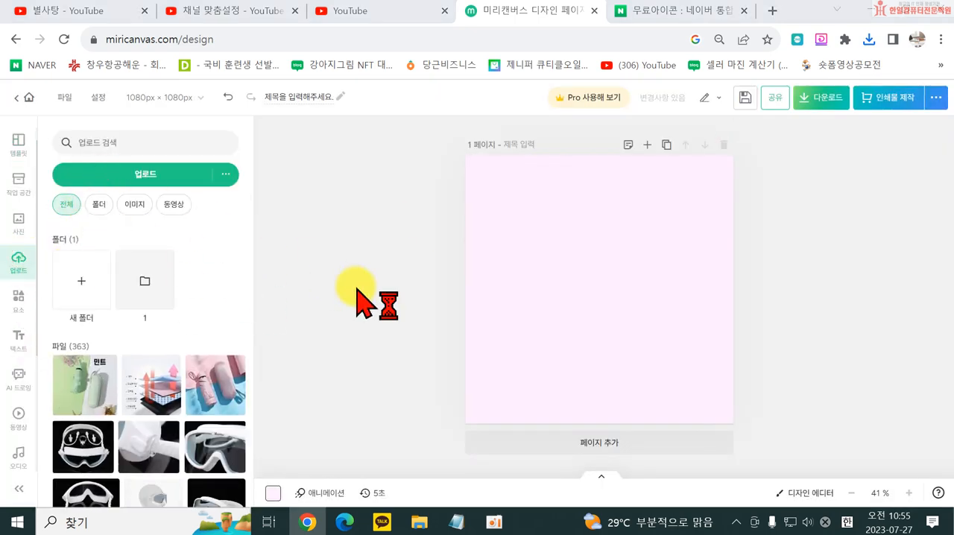
{"action": "scroll", "coordinate": [85, 139], "scroll_direction": "up", "scroll_amount": 2}
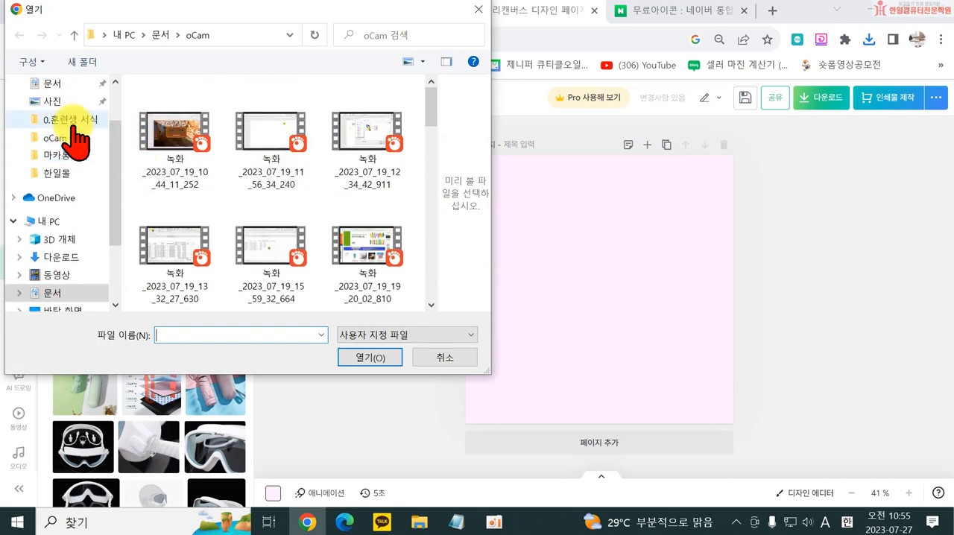
{"action": "left_click", "coordinate": [57, 173]}
{"action": "scroll", "coordinate": [336, 246], "scroll_direction": "down", "scroll_amount": 10}
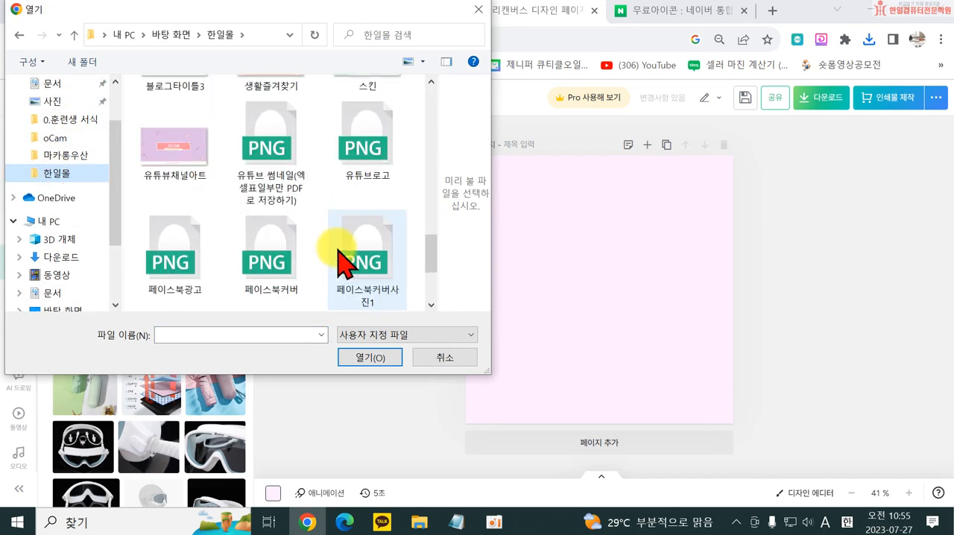
{"action": "scroll", "coordinate": [295, 268], "scroll_direction": "up", "scroll_amount": 15}
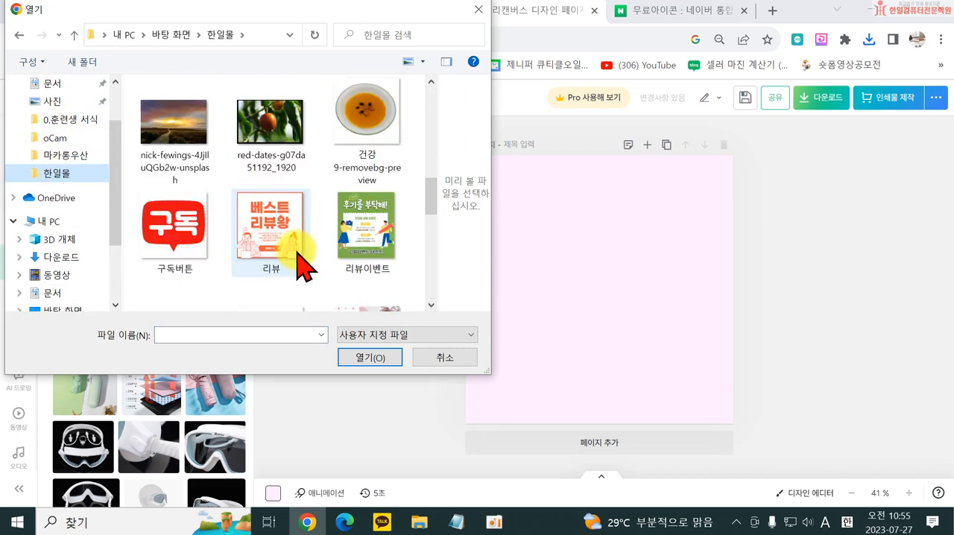
{"action": "scroll", "coordinate": [302, 265], "scroll_direction": "down", "scroll_amount": 1}
{"action": "left_click", "coordinate": [356, 217]}
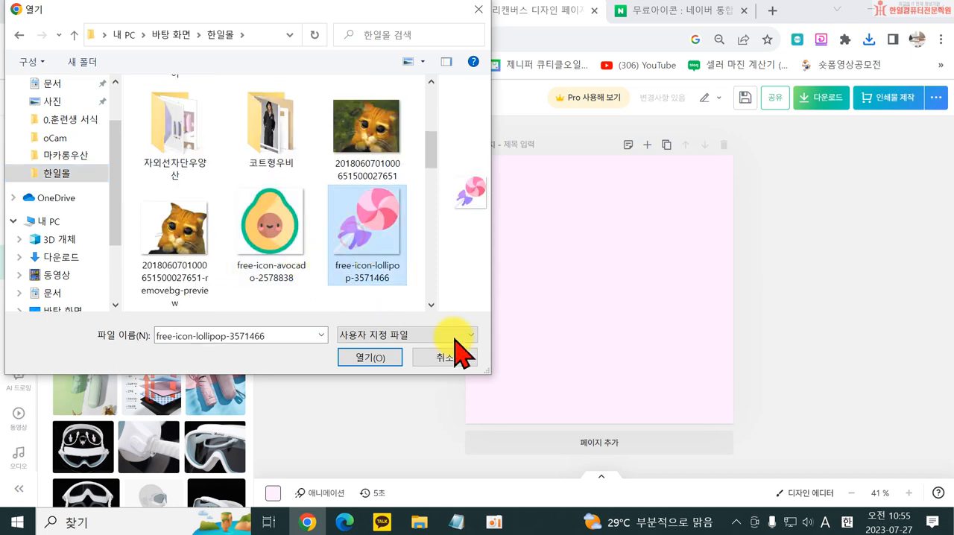
{"action": "left_click", "coordinate": [387, 361]}
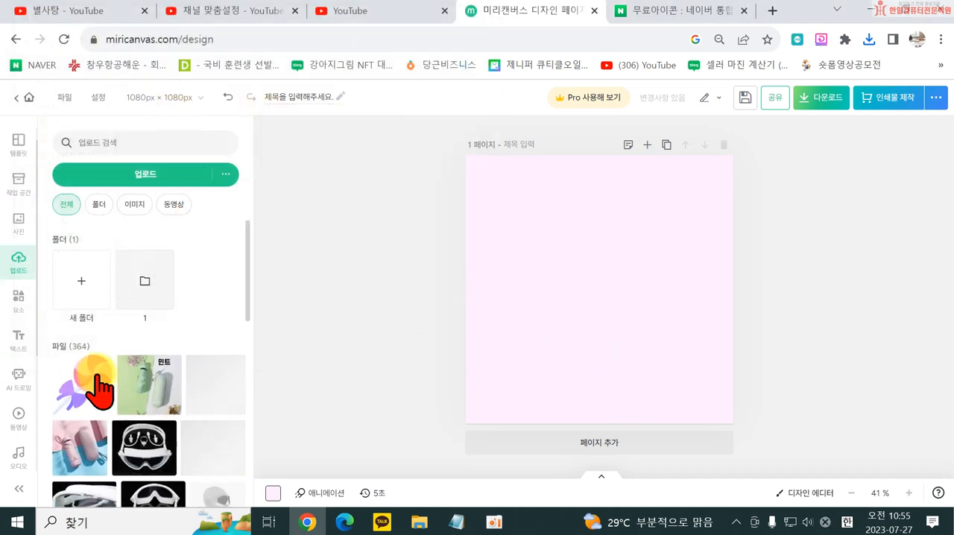
- Place the uploaded lollipop on the pink page, enlarge it to about three quarters of the page width, and centre it
{"action": "left_click", "coordinate": [99, 390]}
{"action": "left_click_drag", "start_coordinate": [679, 369], "coordinate": [732, 417]}
{"action": "left_click_drag", "start_coordinate": [652, 308], "coordinate": [612, 283]}
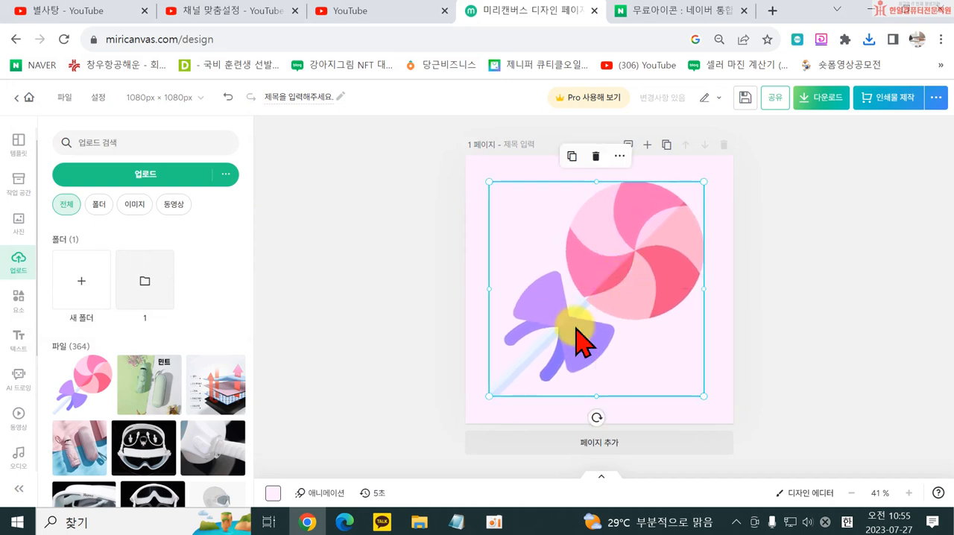
{"action": "left_click_drag", "start_coordinate": [492, 396], "coordinate": [505, 382]}
{"action": "left_click_drag", "start_coordinate": [667, 249], "coordinate": [655, 262]}
{"action": "left_click", "coordinate": [848, 246]}
{"action": "left_click", "coordinate": [617, 317]}
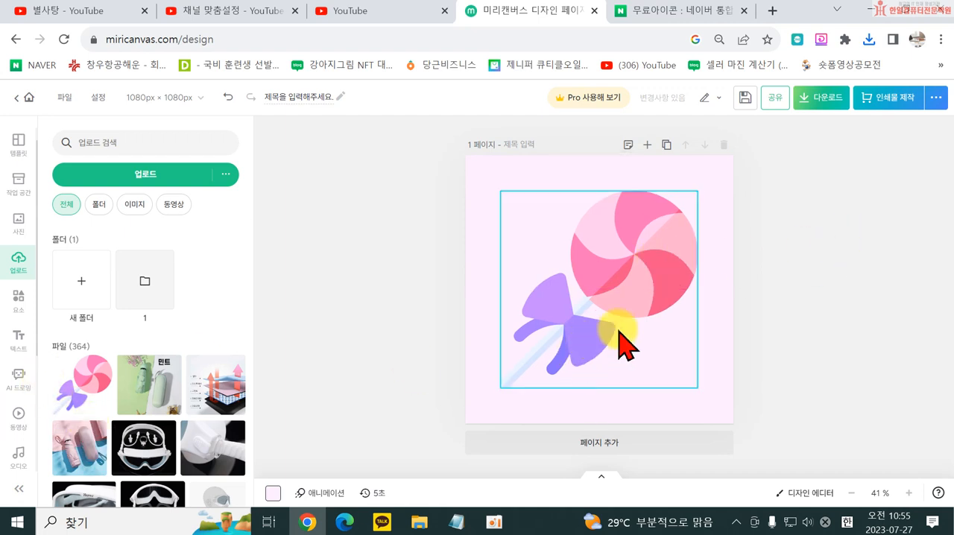
- Rotate the lollipop 45° counterclockwise so it stands upright with its stick pointing down, and centre it on the page
{"action": "left_click_drag", "start_coordinate": [622, 414], "coordinate": [710, 400]}
{"action": "left_click_drag", "start_coordinate": [594, 147], "coordinate": [597, 157]}
{"action": "left_click", "coordinate": [572, 277]}
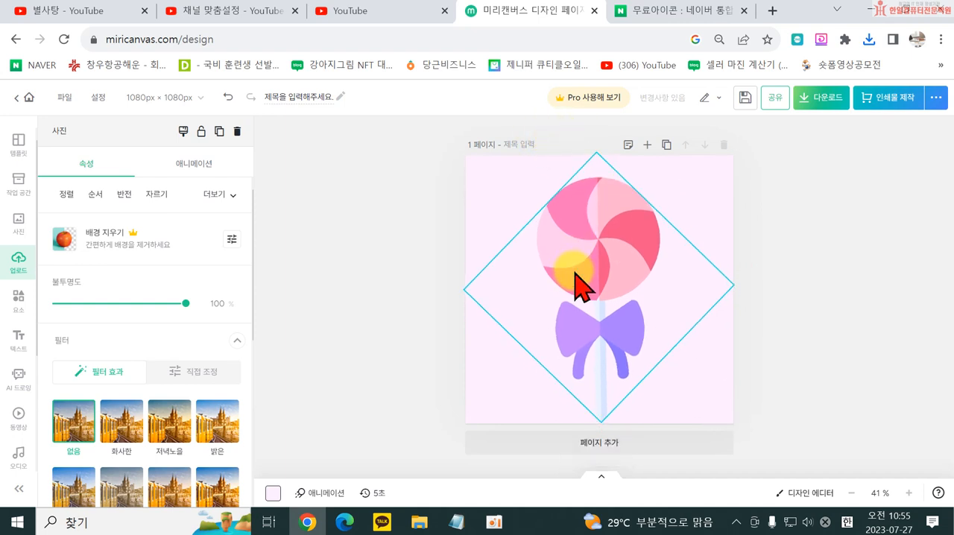
- Add a title text reading 별사탕, enlarge it to about the lollipop's width, and centre it over the bow
{"action": "left_click", "coordinate": [19, 343]}
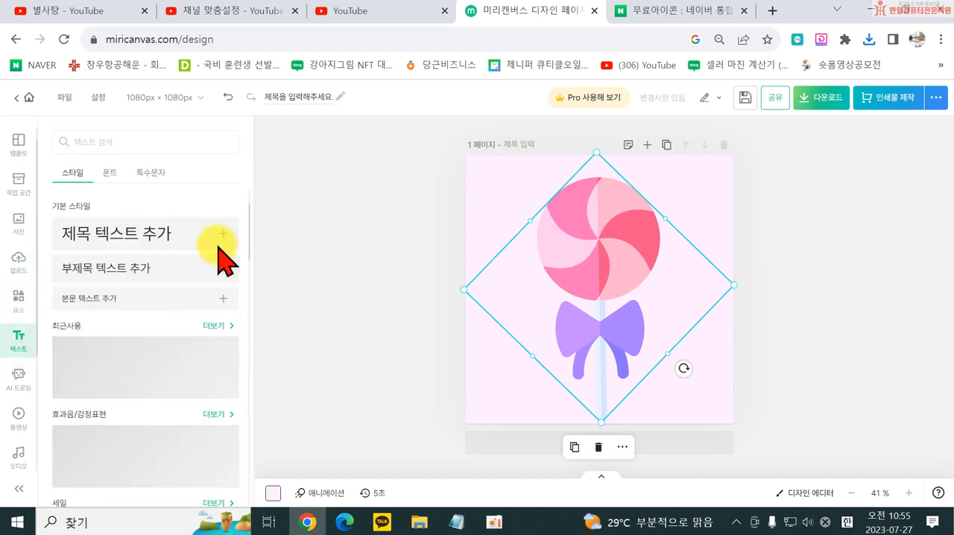
{"action": "left_click", "coordinate": [86, 245]}
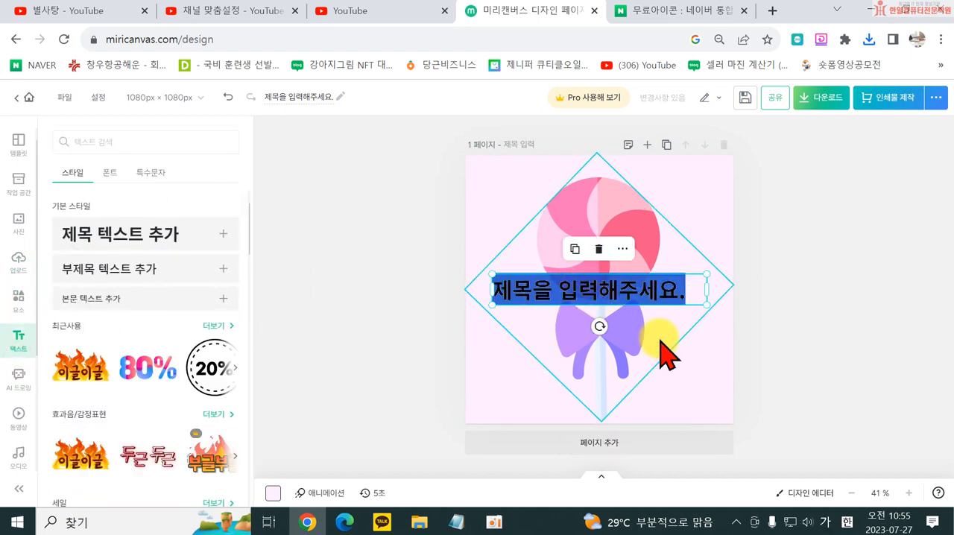
{"action": "type", "text": "ㅂ"}
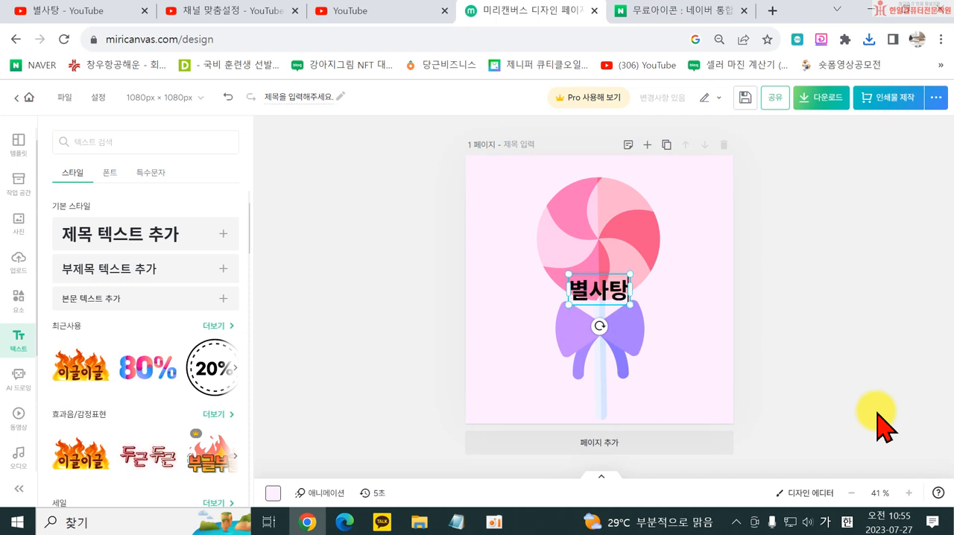
{"action": "left_click", "coordinate": [617, 299]}
{"action": "left_click_drag", "start_coordinate": [630, 304], "coordinate": [696, 348]}
{"action": "left_click_drag", "start_coordinate": [656, 320], "coordinate": [604, 315]}
- Set the title's font to HS두꺼비체, widen its text box so it fits on one line, and centre it below the candy
{"action": "left_click", "coordinate": [231, 240]}
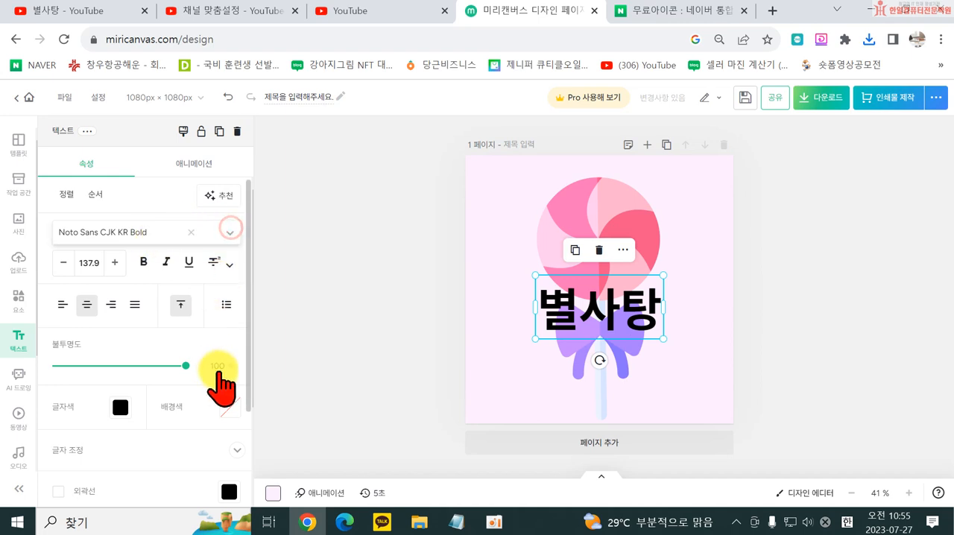
{"action": "scroll", "coordinate": [145, 384], "scroll_direction": "down", "scroll_amount": 4}
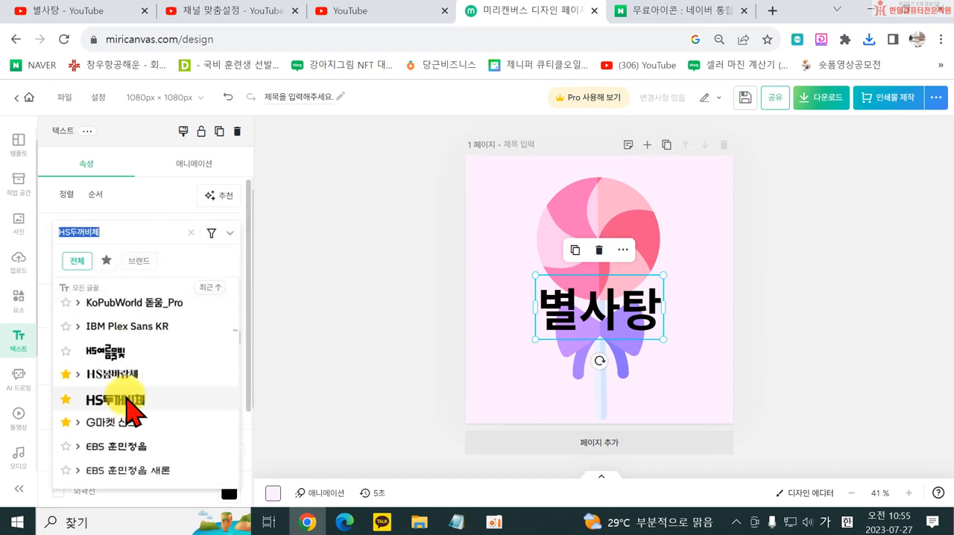
{"action": "left_click", "coordinate": [127, 398]}
{"action": "left_click", "coordinate": [789, 326]}
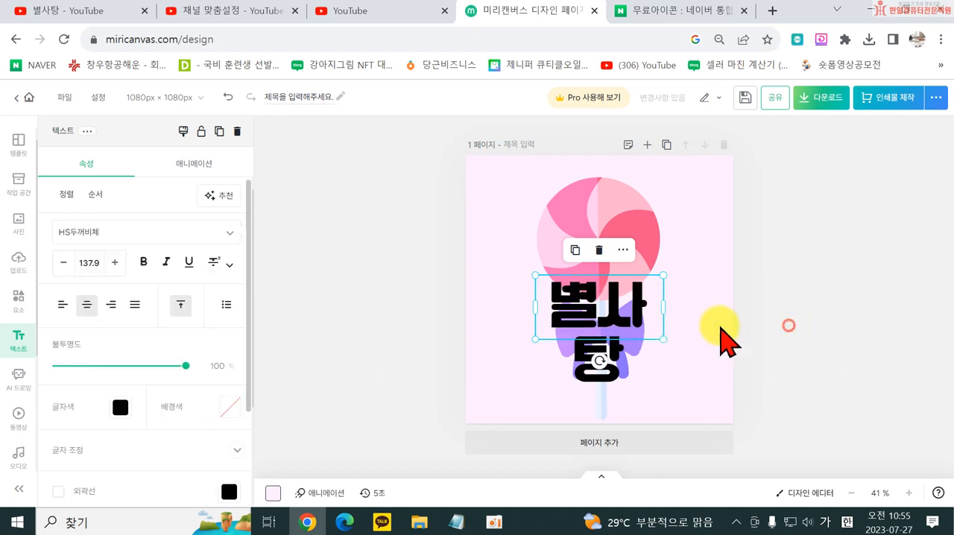
{"action": "left_click", "coordinate": [815, 316]}
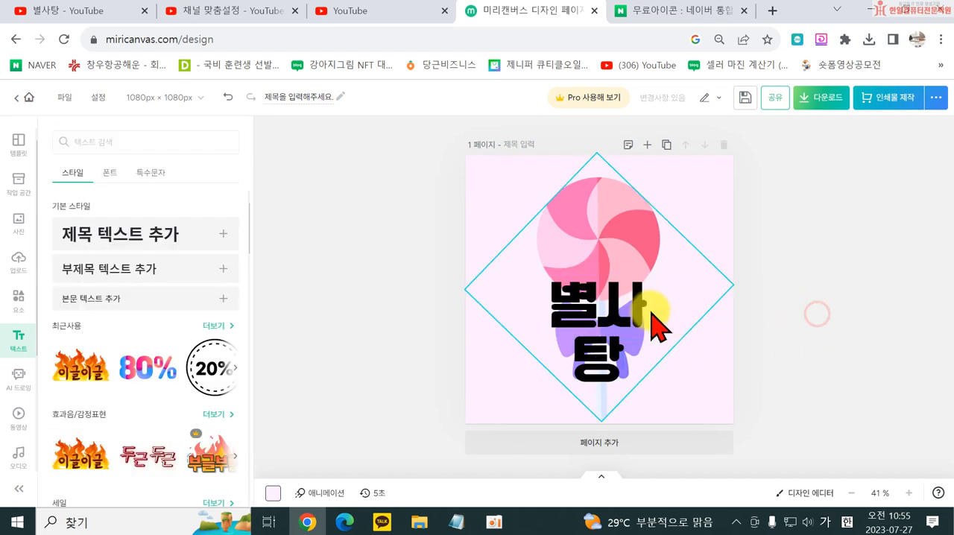
{"action": "left_click", "coordinate": [659, 326]}
{"action": "left_click_drag", "start_coordinate": [657, 306], "coordinate": [703, 302]}
{"action": "left_click_drag", "start_coordinate": [634, 315], "coordinate": [624, 339]}
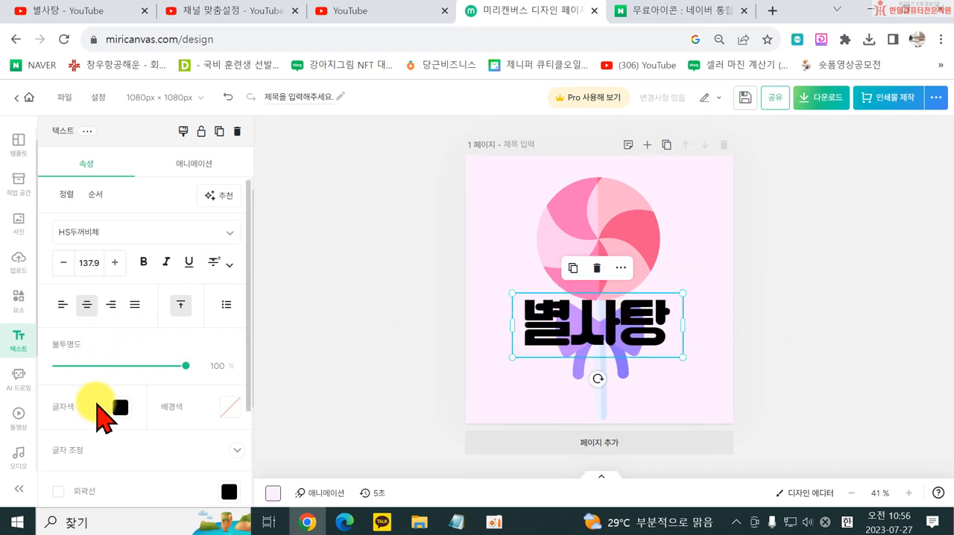
- Colour the 별사탕 title white and give it a purple outline with a thickness of 30
{"action": "left_click", "coordinate": [119, 408]}
{"action": "left_click", "coordinate": [281, 250]}
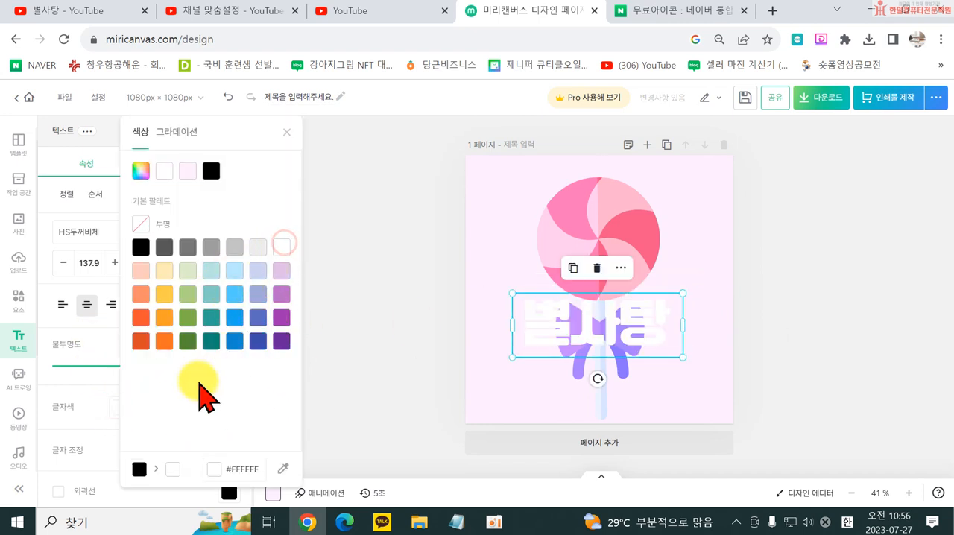
{"action": "scroll", "coordinate": [111, 454], "scroll_direction": "down", "scroll_amount": 1}
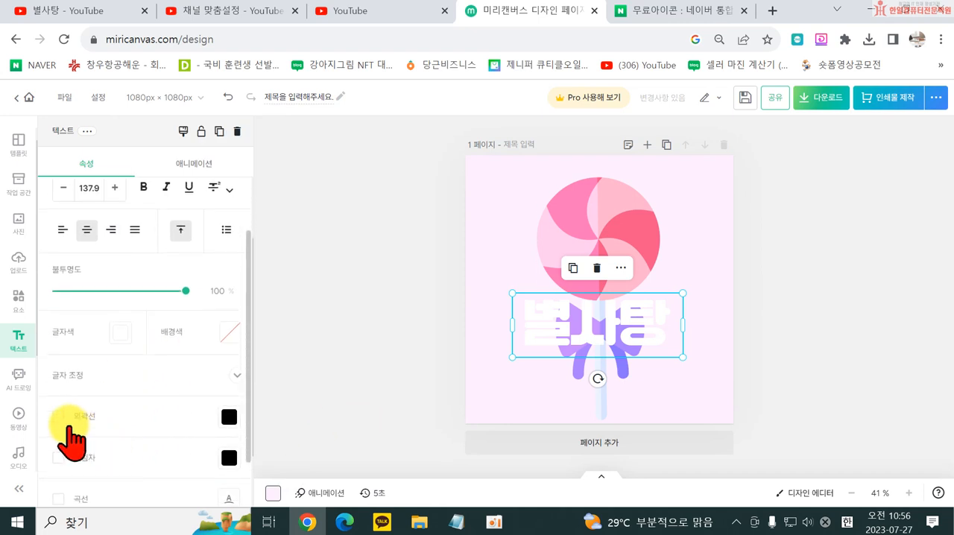
{"action": "left_click", "coordinate": [58, 416]}
{"action": "left_click", "coordinate": [226, 416]}
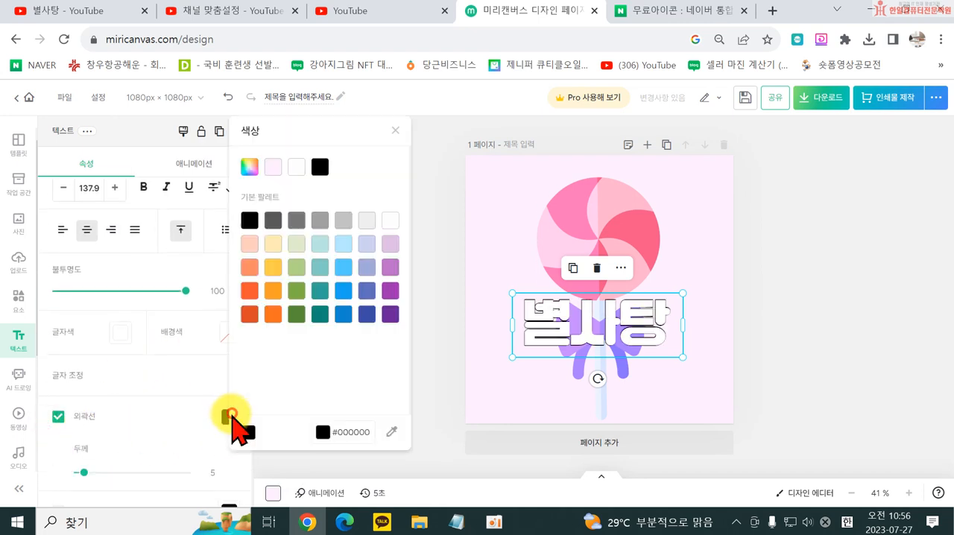
{"action": "left_click", "coordinate": [390, 290]}
{"action": "left_click", "coordinate": [83, 471]}
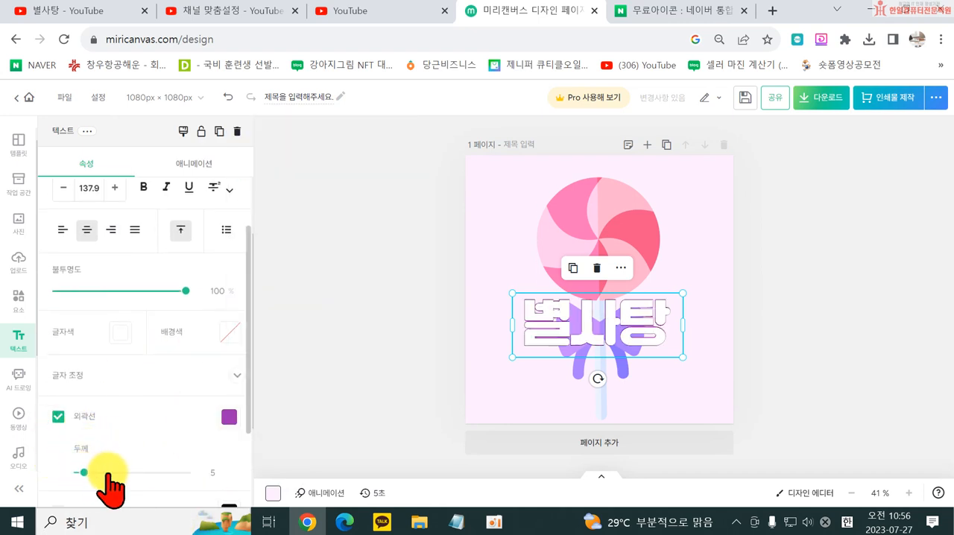
{"action": "left_click_drag", "start_coordinate": [84, 472], "coordinate": [110, 473]}
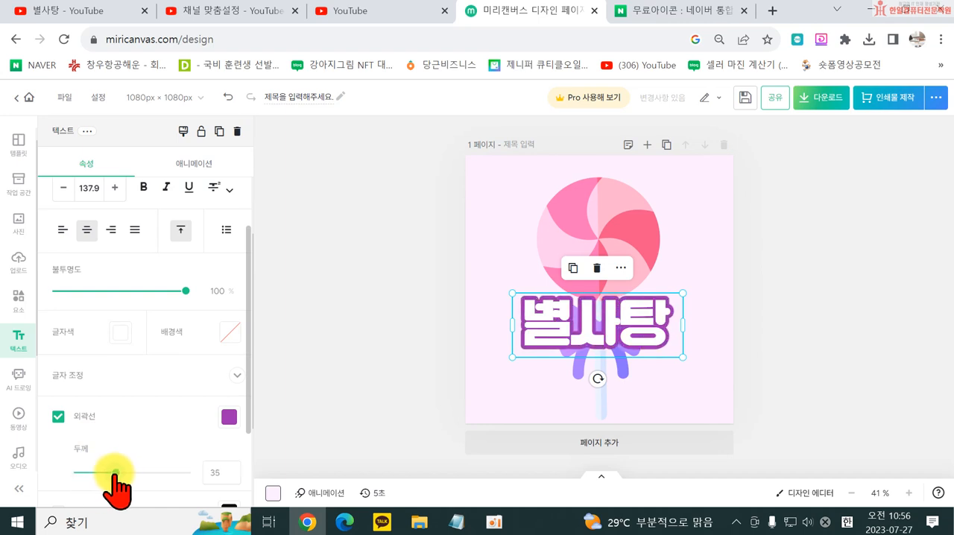
- Change the title's outline to the custom light purple #C88CD2
{"action": "scroll", "coordinate": [239, 437], "scroll_direction": "down", "scroll_amount": 2}
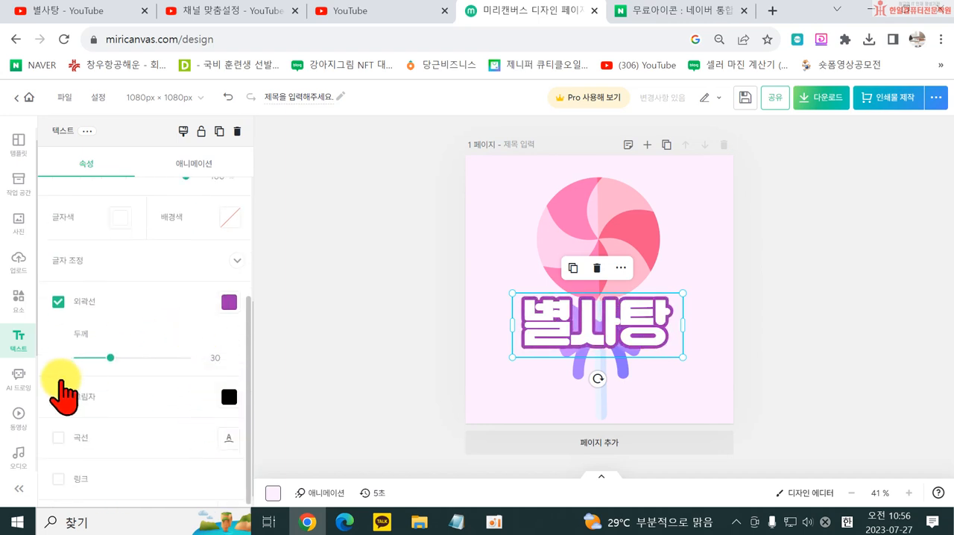
{"action": "left_click", "coordinate": [229, 303]}
{"action": "left_click", "coordinate": [391, 245]}
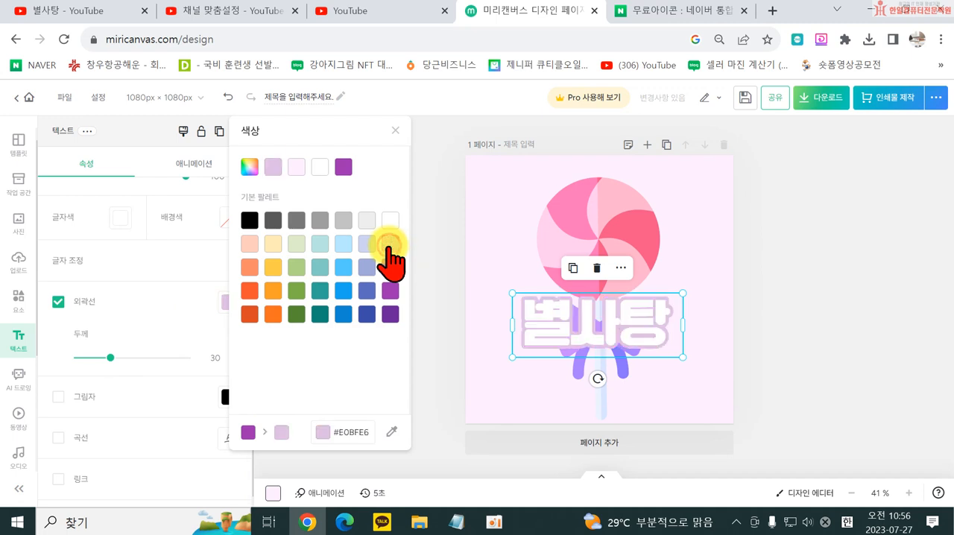
{"action": "left_click", "coordinate": [255, 162]}
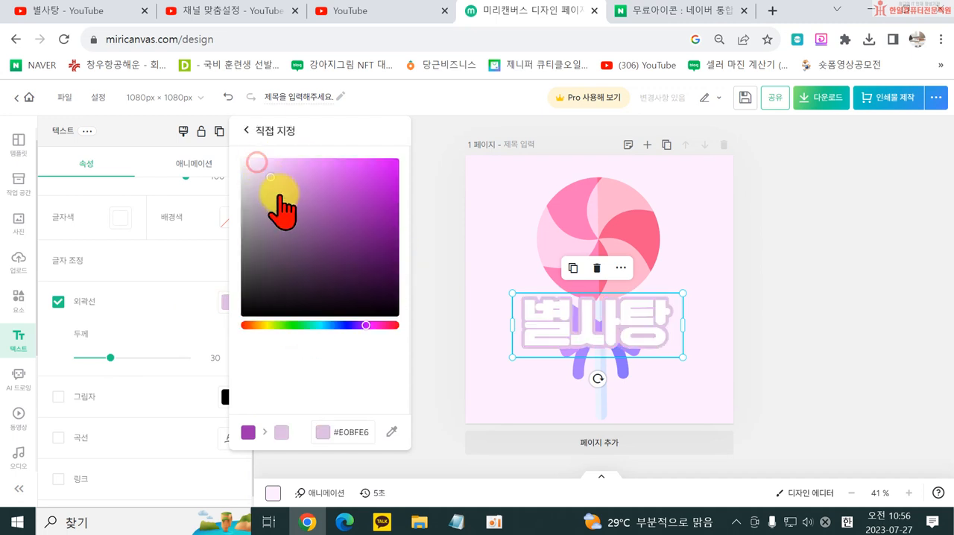
{"action": "left_click", "coordinate": [294, 181]}
{"action": "left_click", "coordinate": [294, 188]}
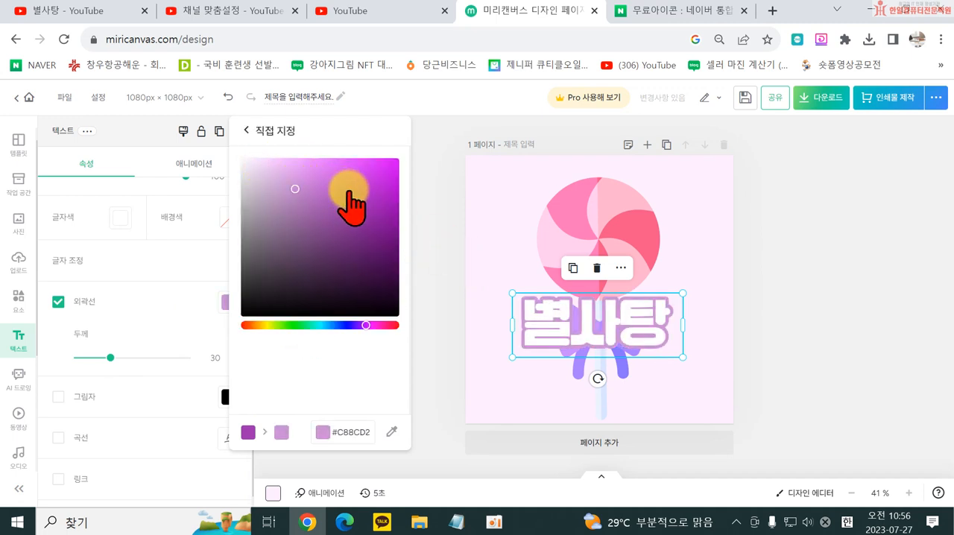
{"action": "left_click", "coordinate": [458, 337]}
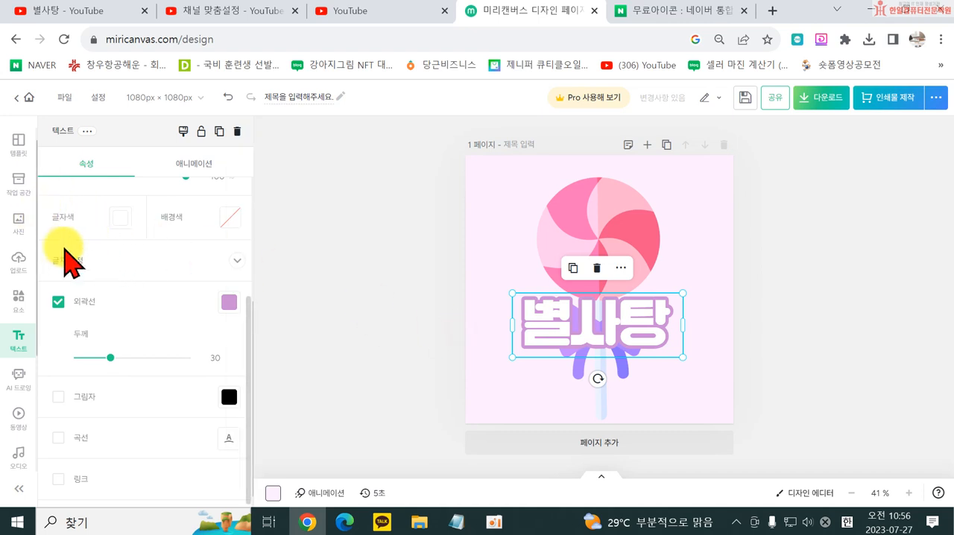
- Search the design elements for 별 and add the dark star with rounded points to the page
{"action": "scroll", "coordinate": [82, 246], "scroll_direction": "up", "scroll_amount": 5}
{"action": "left_click", "coordinate": [20, 304]}
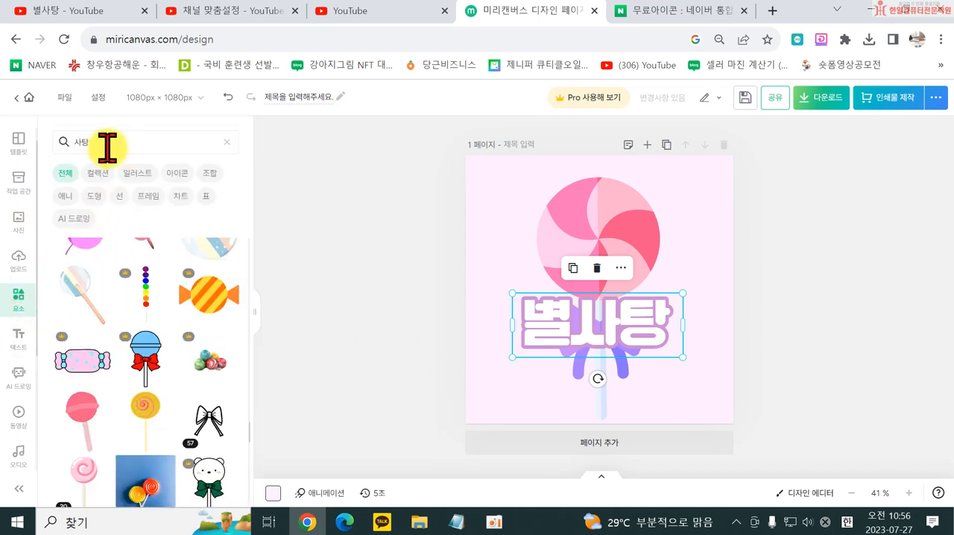
{"action": "left_click_drag", "start_coordinate": [105, 147], "coordinate": [48, 148]}
{"action": "type", "text": "ㅂㅕㄹ"}
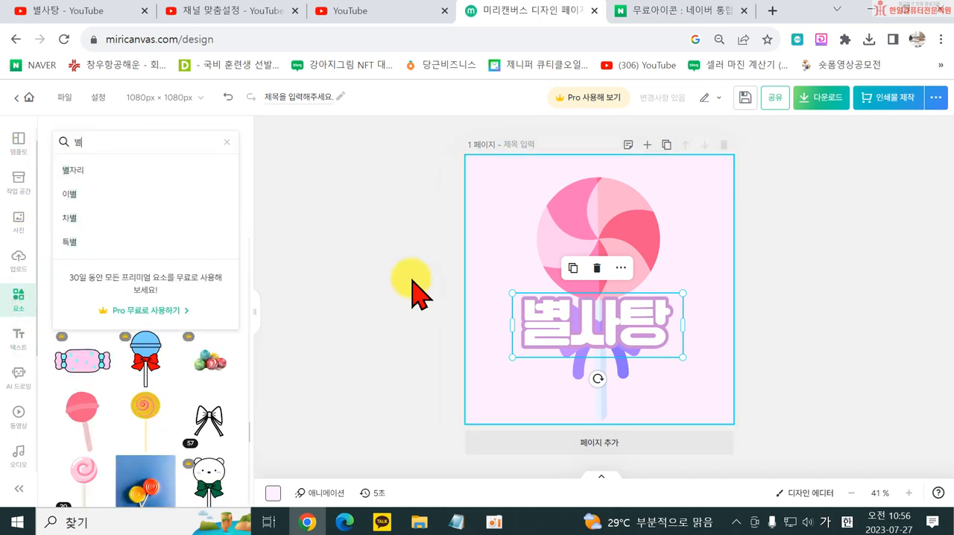
{"action": "key", "text": "Return"}
{"action": "scroll", "coordinate": [138, 433], "scroll_direction": "down", "scroll_amount": 3}
{"action": "scroll", "coordinate": [138, 433], "scroll_direction": "down", "scroll_amount": 5}
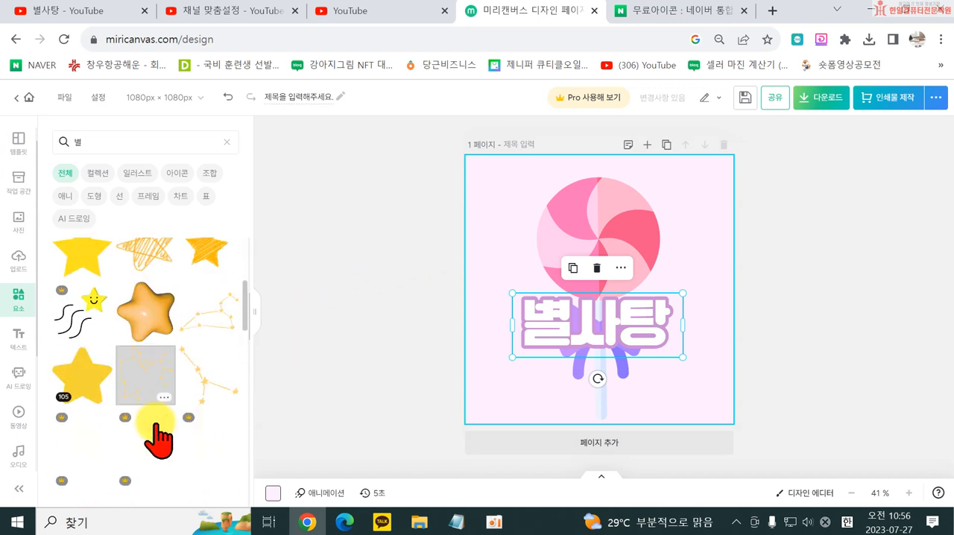
{"action": "scroll", "coordinate": [185, 444], "scroll_direction": "down", "scroll_amount": 6}
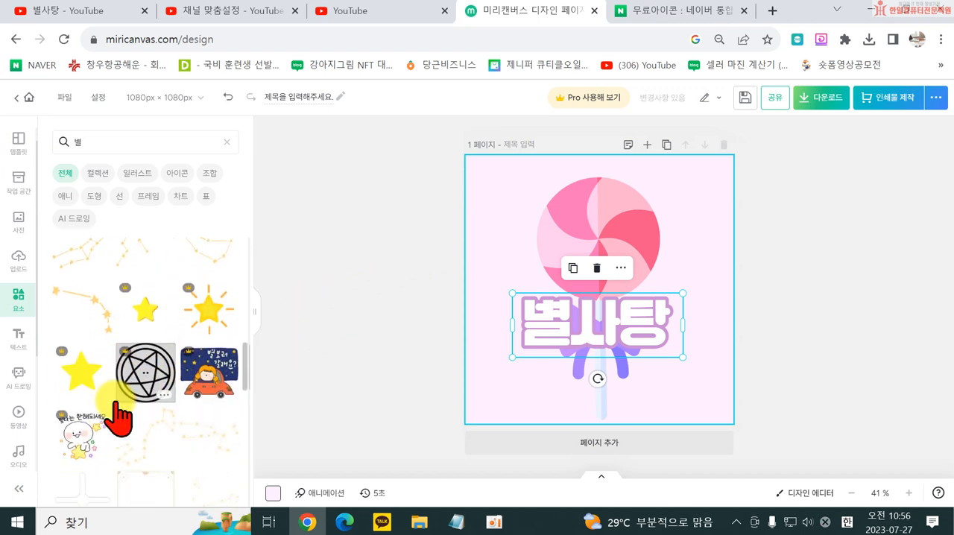
{"action": "scroll", "coordinate": [157, 360], "scroll_direction": "down", "scroll_amount": 2}
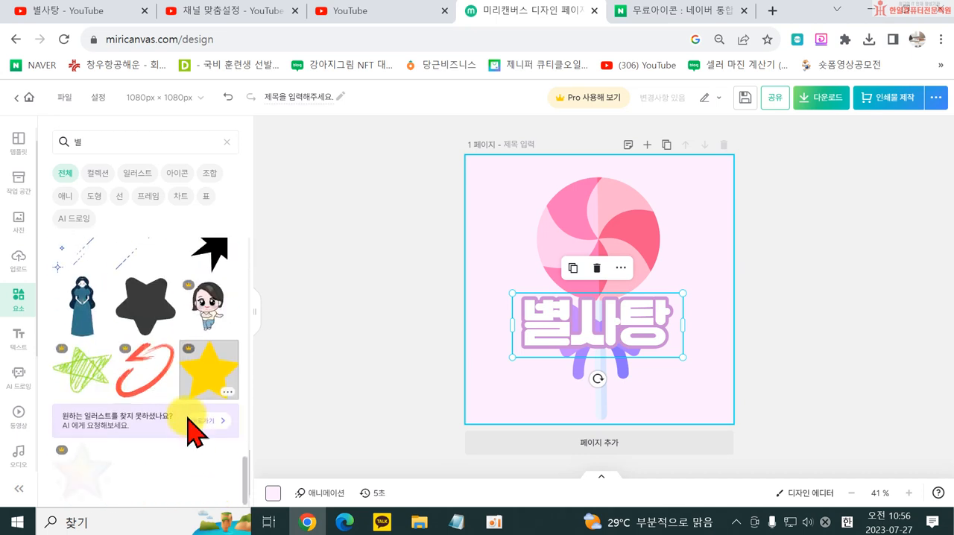
{"action": "left_click", "coordinate": [134, 310]}
- Shrink the star, place it beside the lollipop just above the title's last letter, and tilt it slightly clockwise
{"action": "left_click_drag", "start_coordinate": [517, 207], "coordinate": [602, 301]}
{"action": "left_click_drag", "start_coordinate": [634, 339], "coordinate": [656, 257]}
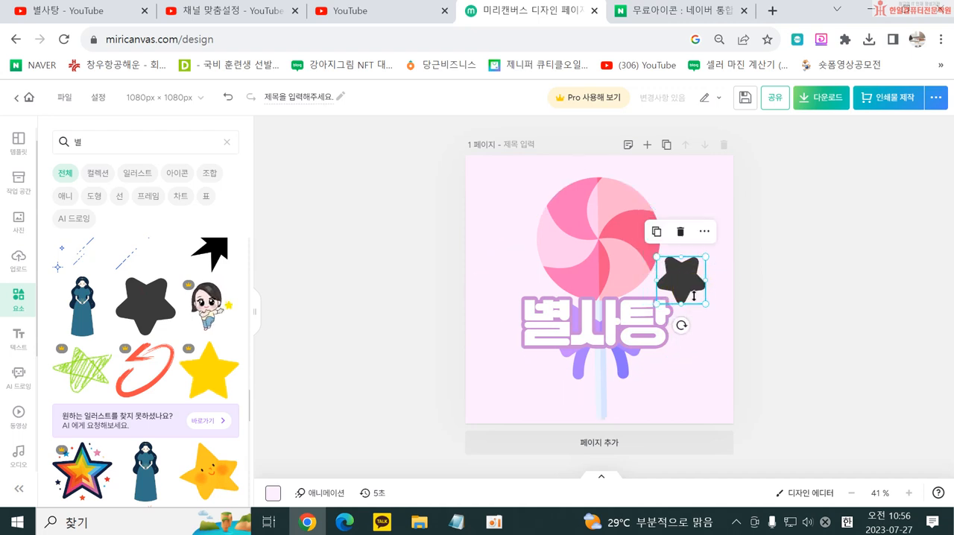
{"action": "left_click_drag", "start_coordinate": [681, 325], "coordinate": [682, 286]}
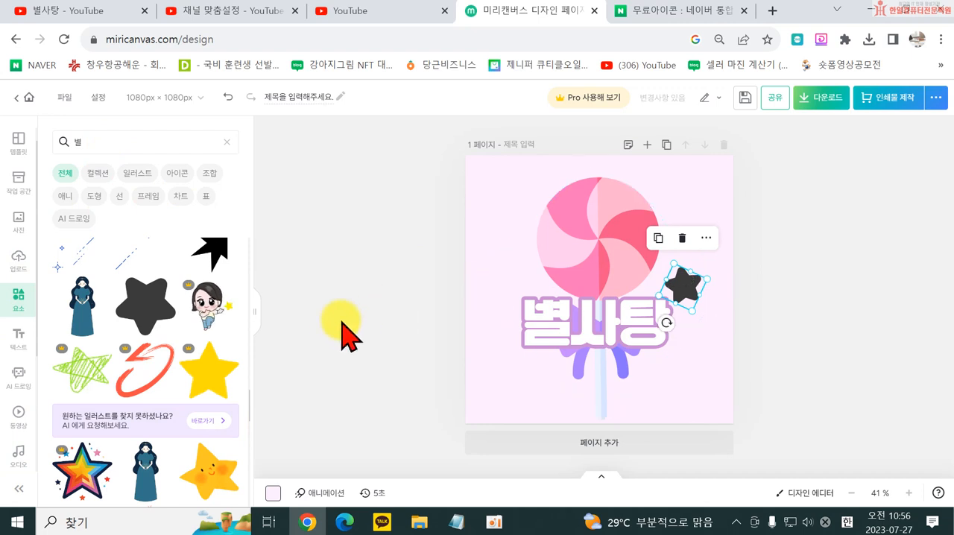
- Recolour the star with the same light purple as the title's outline and shrink it to about 125 × 121 px
{"action": "left_click", "coordinate": [679, 292]}
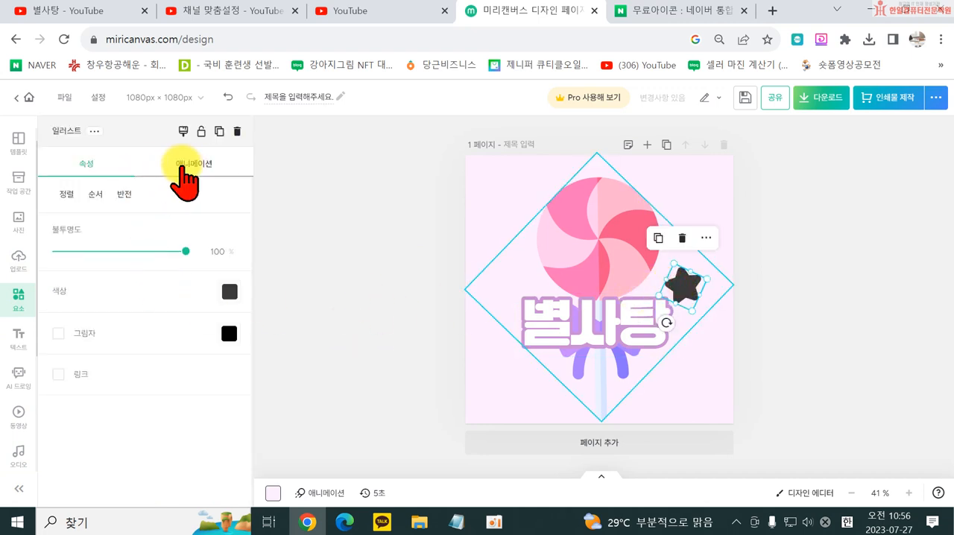
{"action": "left_click", "coordinate": [65, 195]}
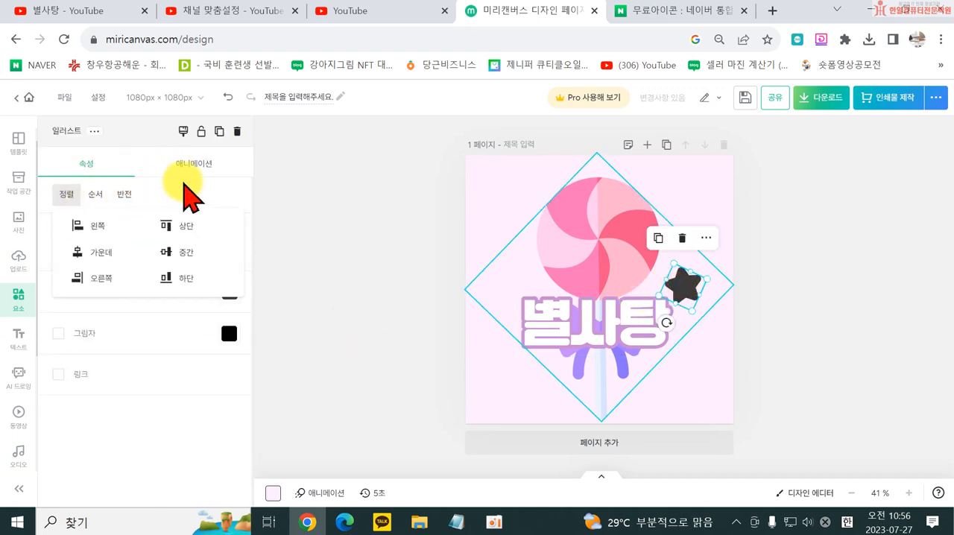
{"action": "left_click", "coordinate": [227, 299]}
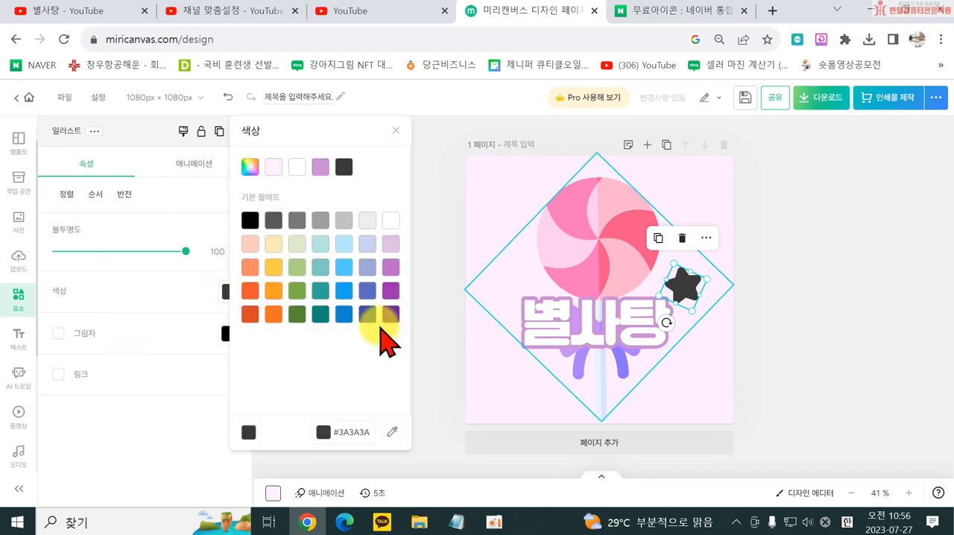
{"action": "left_click", "coordinate": [343, 290]}
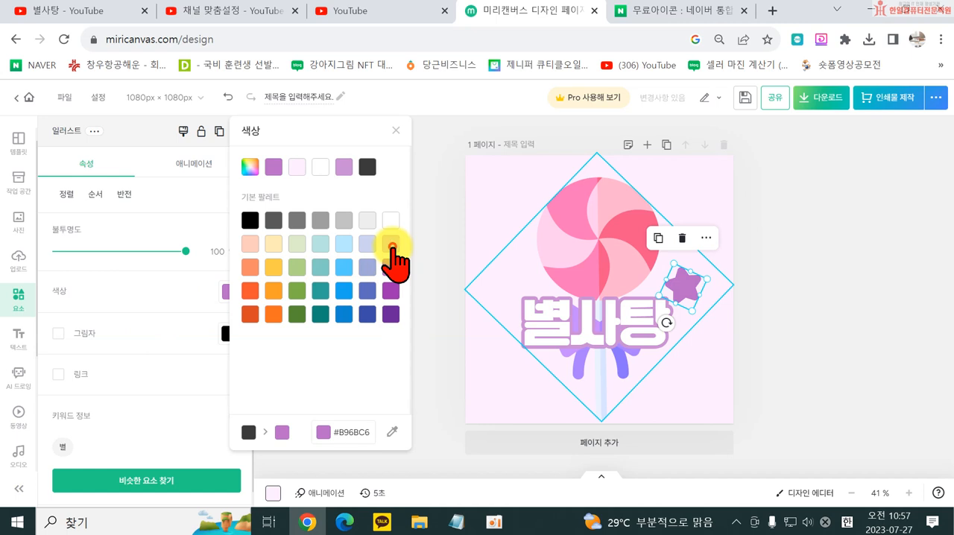
{"action": "left_click", "coordinate": [393, 273]}
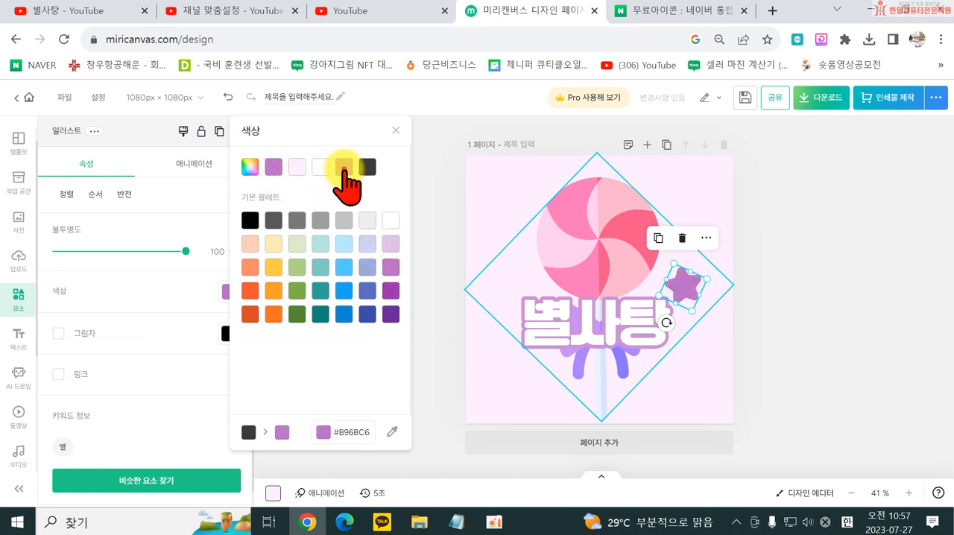
{"action": "left_click", "coordinate": [343, 168]}
{"action": "left_click", "coordinate": [807, 261]}
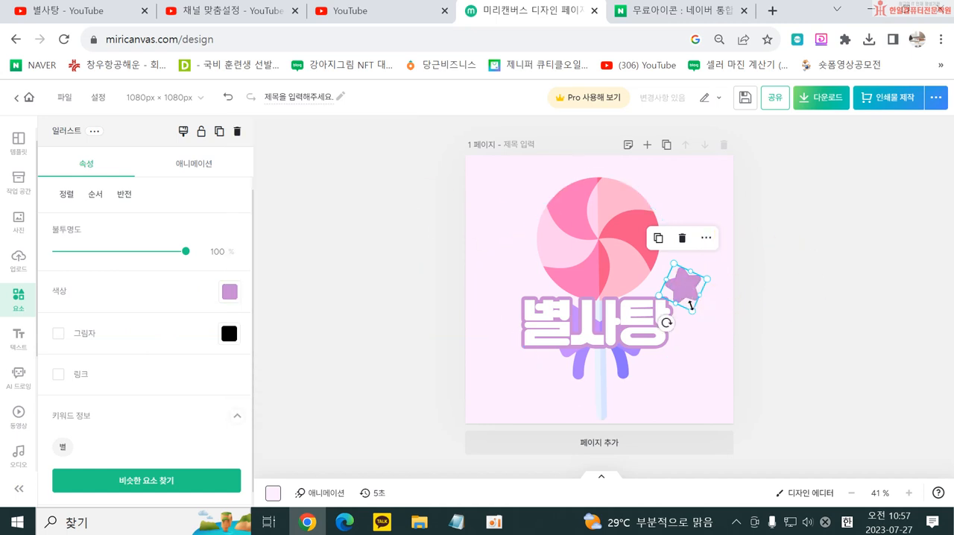
{"action": "left_click_drag", "start_coordinate": [692, 308], "coordinate": [687, 304]}
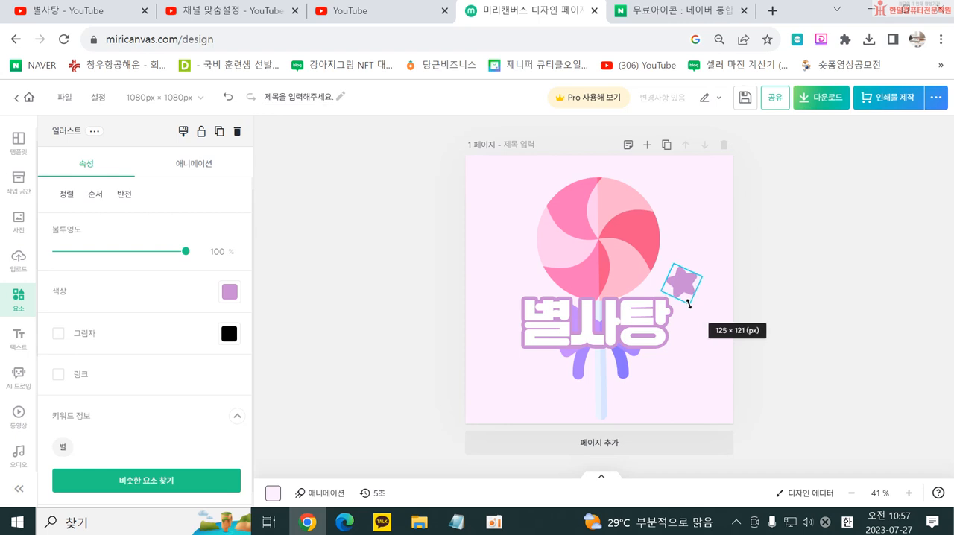
- Delete the lollipop and enlarge the star to cover the middle of the page in its place
{"action": "left_click", "coordinate": [571, 244]}
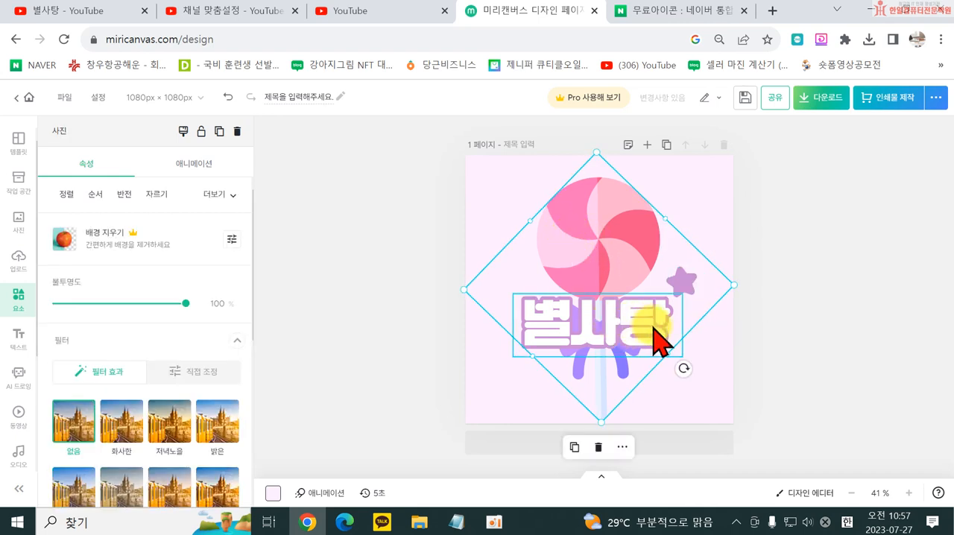
{"action": "key", "text": "Delete"}
{"action": "left_click", "coordinate": [685, 289]}
{"action": "left_click_drag", "start_coordinate": [675, 320], "coordinate": [763, 490]}
{"action": "left_click_drag", "start_coordinate": [688, 340], "coordinate": [557, 255]}
- Send the star to the back behind the 별사탕 title, enlarge it to most of the page width, and reposition it
{"action": "left_click", "coordinate": [95, 193]}
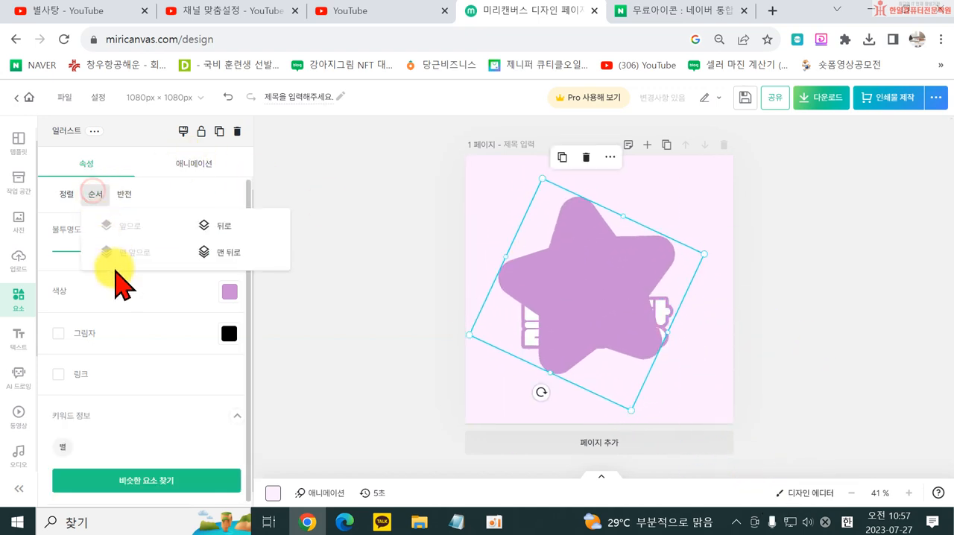
{"action": "left_click", "coordinate": [220, 253]}
{"action": "left_click", "coordinate": [615, 266]}
{"action": "left_click_drag", "start_coordinate": [632, 410], "coordinate": [651, 453]}
{"action": "left_click_drag", "start_coordinate": [620, 364], "coordinate": [612, 346]}
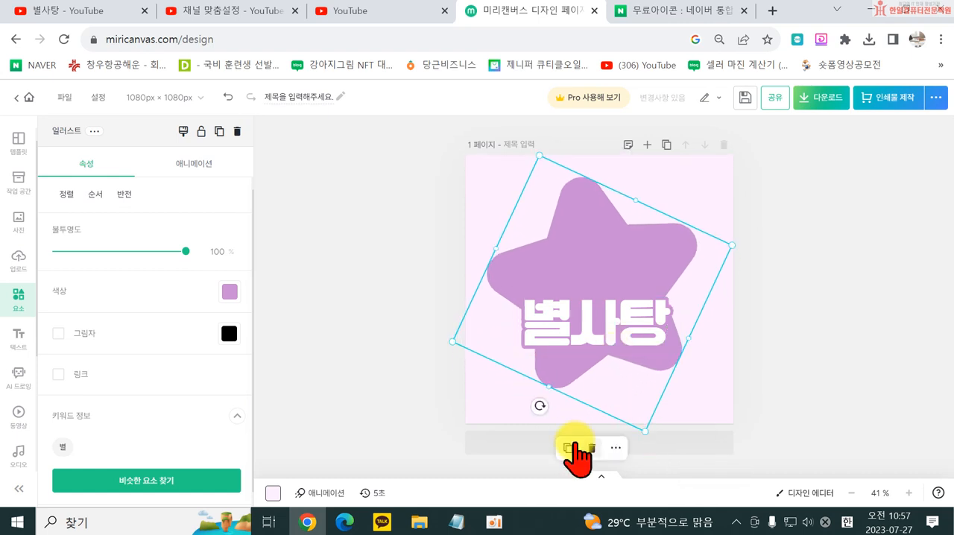
- Rotate the star upright, enlarge it to nearly fill the page width, and move the 별사탕 title up to the star's middle
{"action": "left_click_drag", "start_coordinate": [543, 406], "coordinate": [537, 385]}
{"action": "left_click_drag", "start_coordinate": [616, 443], "coordinate": [618, 466]}
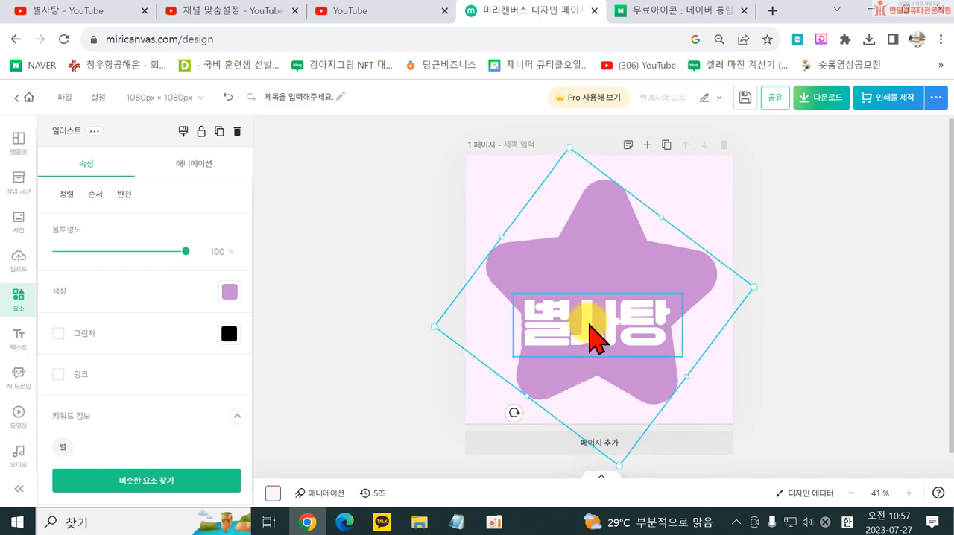
{"action": "left_click", "coordinate": [381, 335]}
{"action": "mouse_move", "coordinate": [565, 318]}
{"action": "left_mouse_down"}
{"action": "mouse_move", "coordinate": [570, 305]}
{"action": "mouse_move", "coordinate": [577, 323]}
{"action": "mouse_move", "coordinate": [575, 315]}
{"action": "left_mouse_up"}
{"action": "left_click", "coordinate": [332, 232]}
- Change the 별사탕 title's font to THE새나라어른이 from the favourite fonts
{"action": "left_click", "coordinate": [565, 318]}
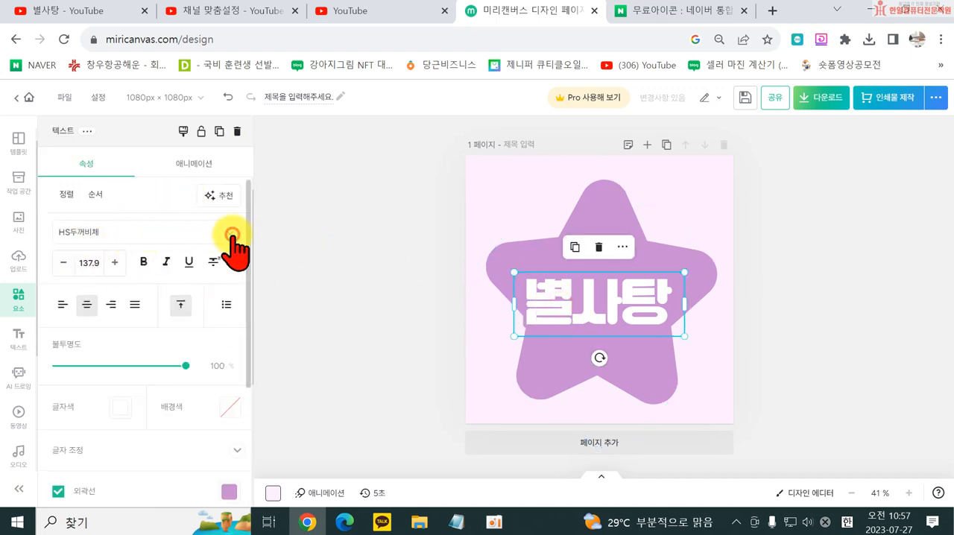
{"action": "left_click", "coordinate": [232, 237]}
{"action": "scroll", "coordinate": [170, 371], "scroll_direction": "down", "scroll_amount": 10}
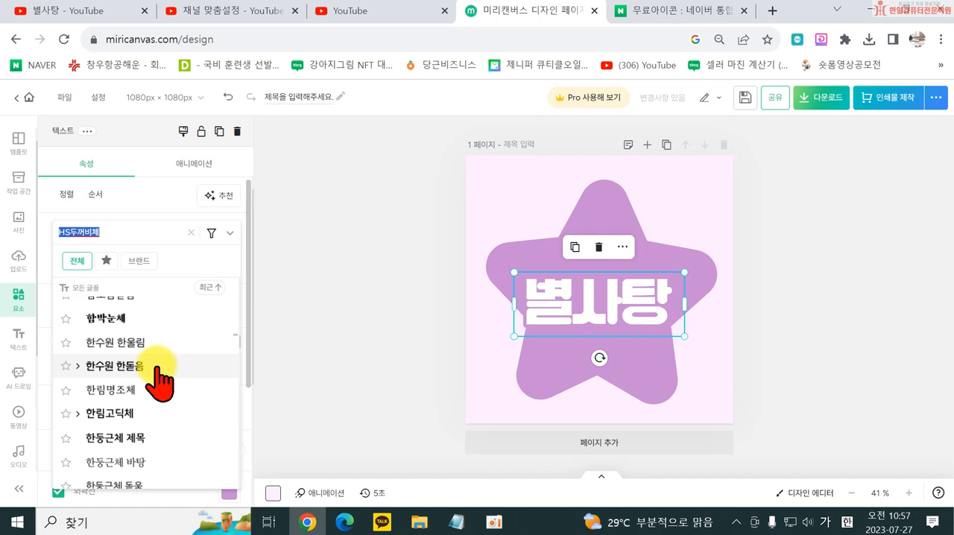
{"action": "scroll", "coordinate": [161, 388], "scroll_direction": "down", "scroll_amount": 3}
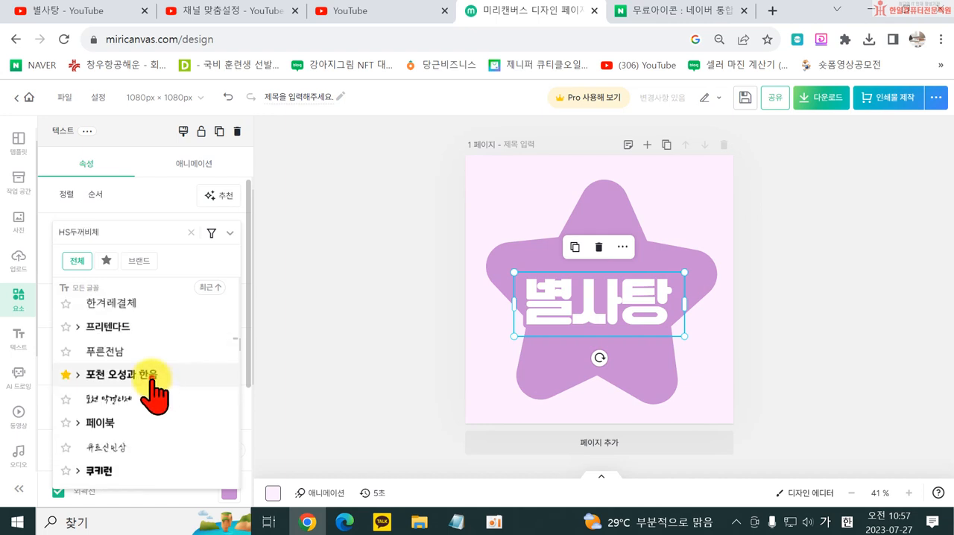
{"action": "left_click", "coordinate": [106, 259]}
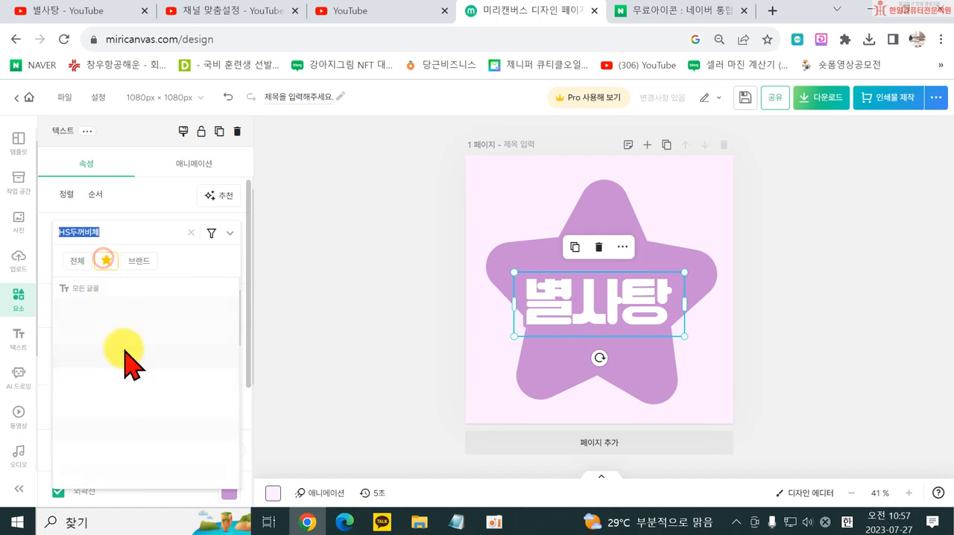
{"action": "left_click", "coordinate": [128, 334]}
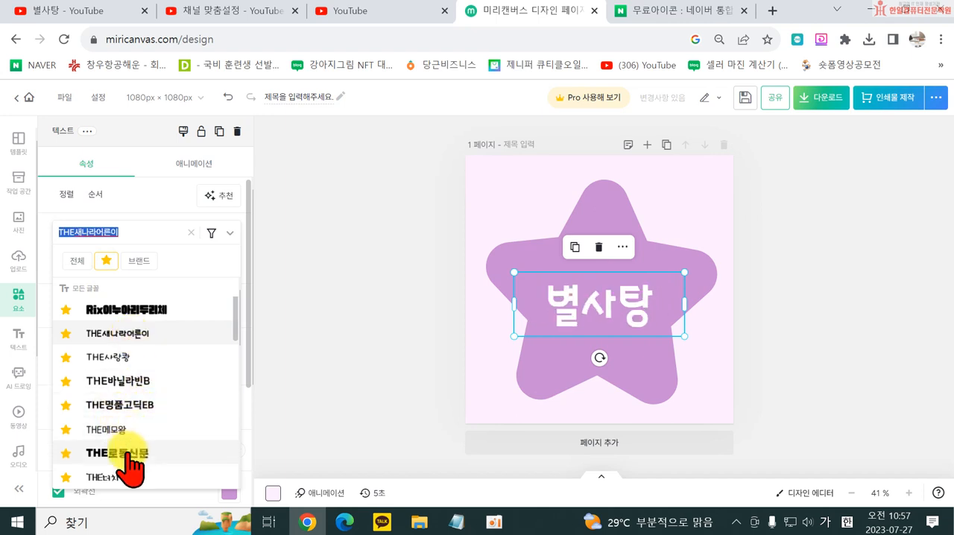
{"action": "left_click", "coordinate": [388, 346]}
- Enlarge the 별사탕 title to a font size of about 240.2 and centre it across the star
{"action": "double_click", "coordinate": [518, 332]}
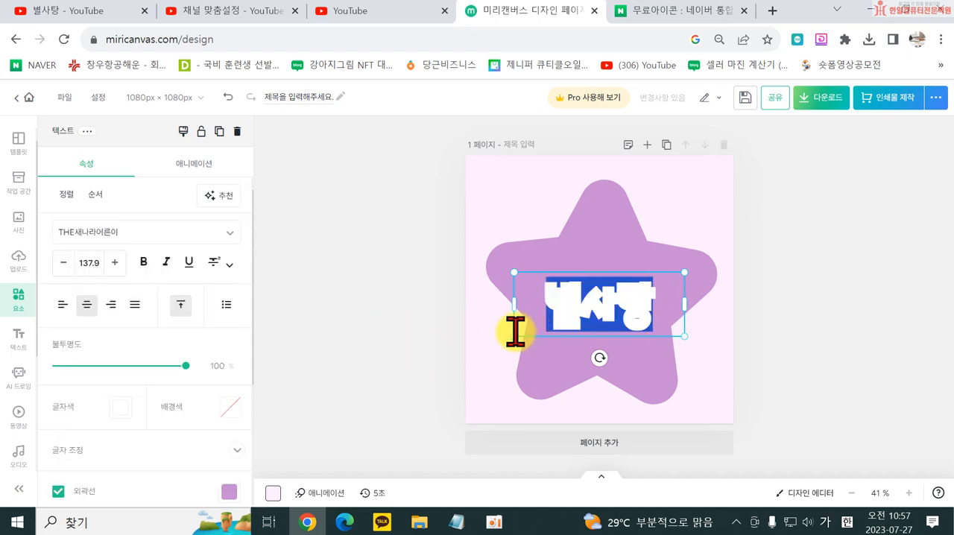
{"action": "left_click", "coordinate": [399, 351]}
{"action": "left_click", "coordinate": [513, 336]}
{"action": "left_click", "coordinate": [522, 331]}
{"action": "left_click_drag", "start_coordinate": [508, 337], "coordinate": [608, 319]}
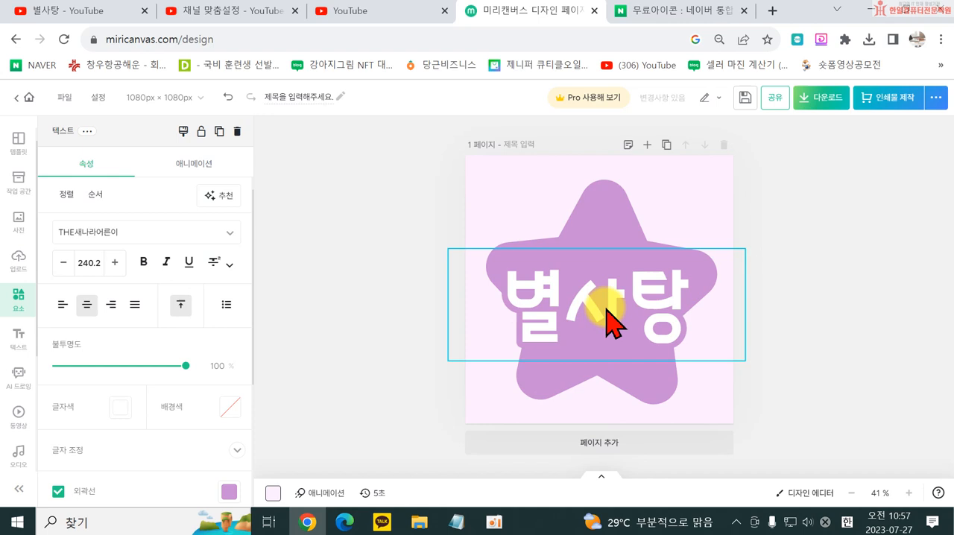
{"action": "left_click", "coordinate": [291, 381]}
{"action": "left_click", "coordinate": [609, 314]}
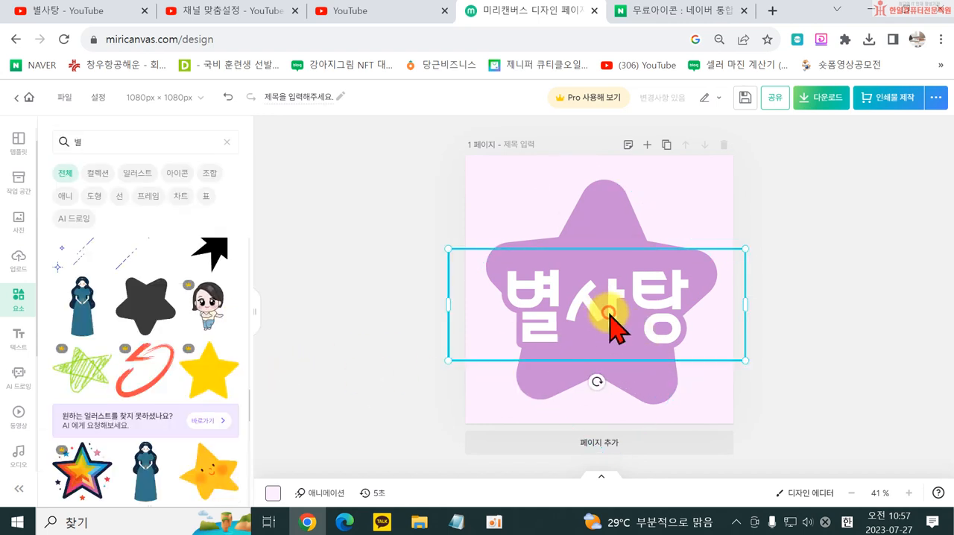
{"action": "left_click", "coordinate": [326, 270]}
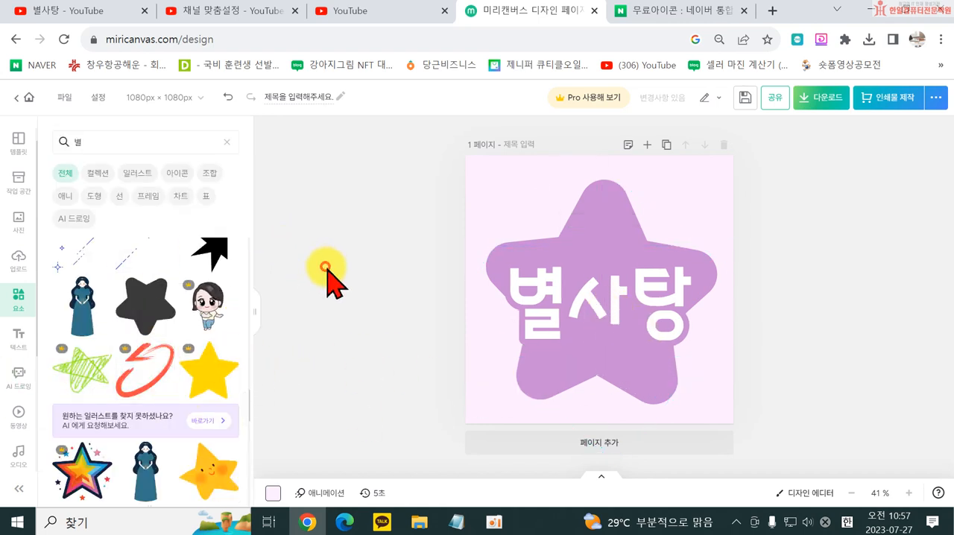
{"action": "left_click_drag", "start_coordinate": [531, 316], "coordinate": [526, 322]}
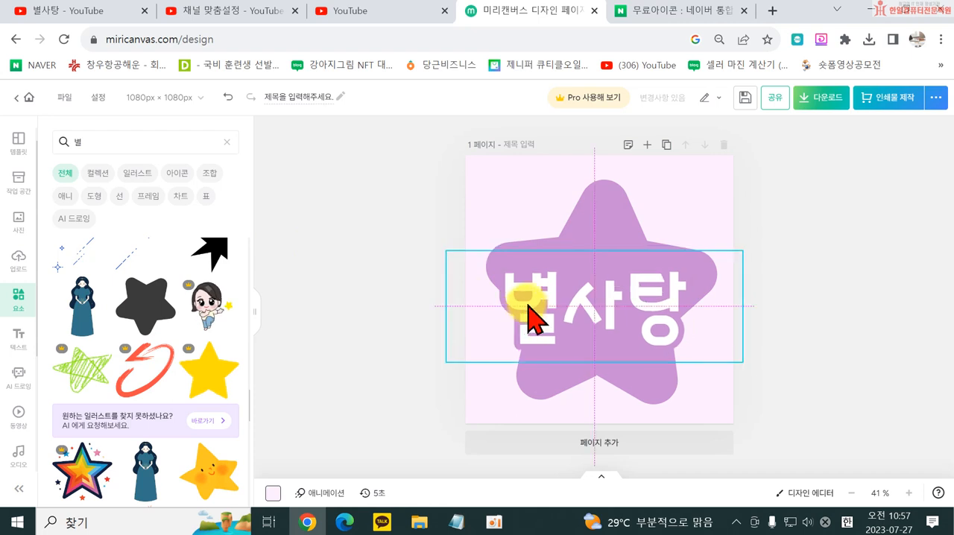
- Change the 별사탕 title's outline to a darker purple than the star
{"action": "double_click", "coordinate": [501, 297]}
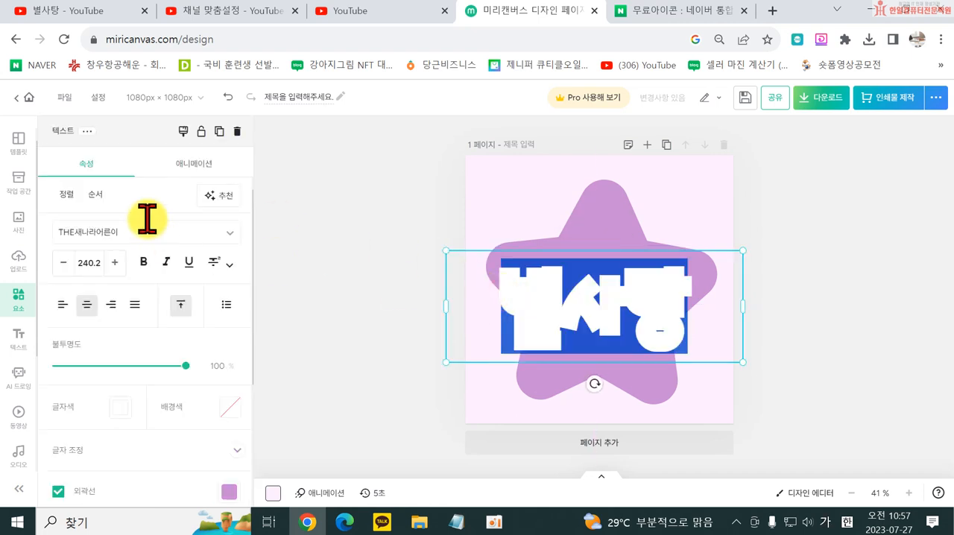
{"action": "left_click", "coordinate": [225, 492]}
{"action": "left_click", "coordinate": [390, 295]}
{"action": "left_click", "coordinate": [444, 187]}
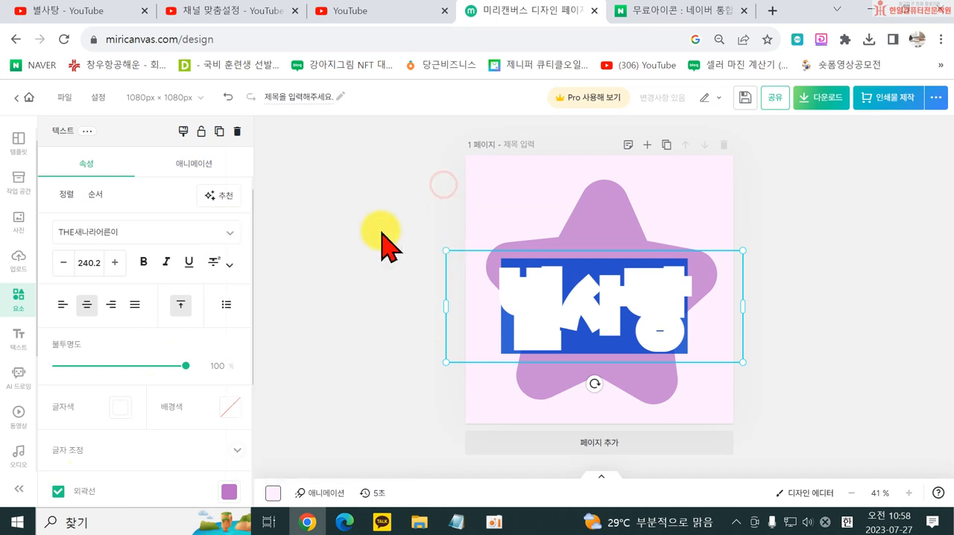
{"action": "left_click", "coordinate": [373, 247]}
{"action": "left_click", "coordinate": [399, 281]}
- Enlarge the star slightly behind the title and nudge it into place
{"action": "left_click", "coordinate": [571, 384]}
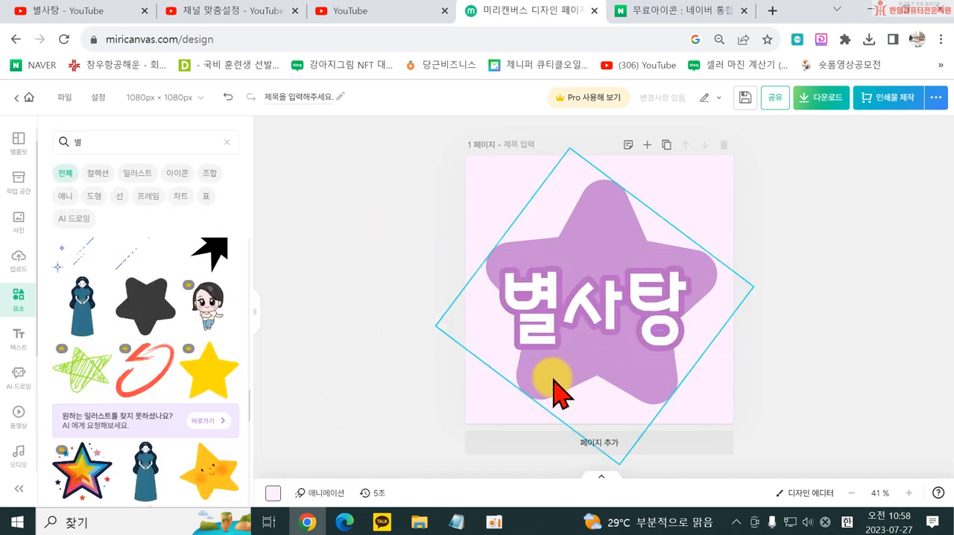
{"action": "left_click_drag", "start_coordinate": [531, 401], "coordinate": [526, 404]}
{"action": "left_click_drag", "start_coordinate": [566, 151], "coordinate": [554, 140]}
- Download the design as a high-resolution PNG named 별사탕로고
{"action": "left_click", "coordinate": [822, 97]}
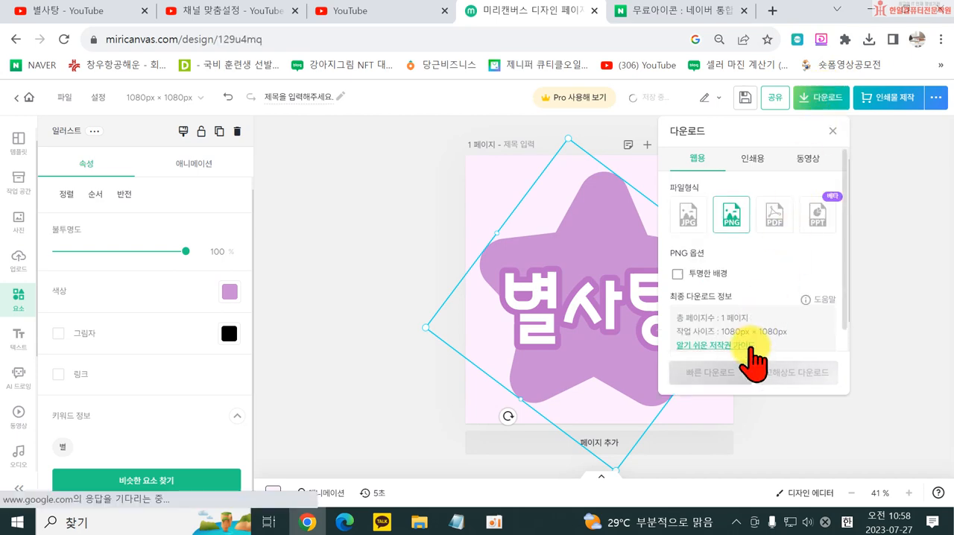
{"action": "left_click", "coordinate": [780, 375]}
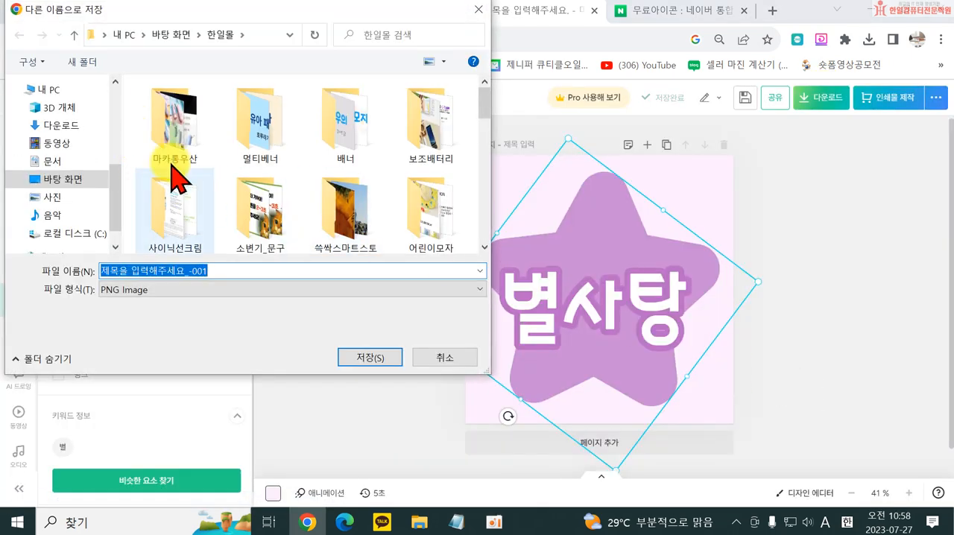
{"action": "type", "text": "q"}
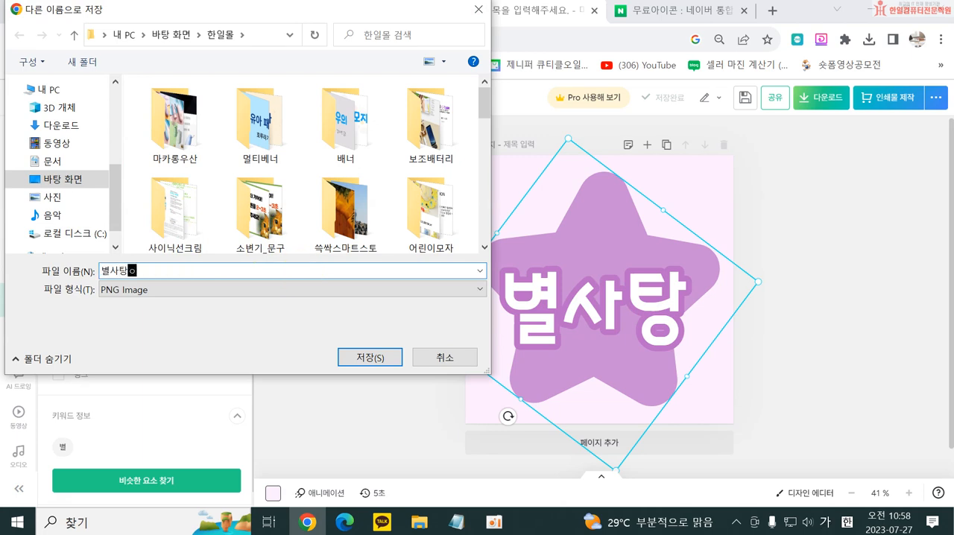
{"action": "type", "text": "사탕로고"}
{"action": "key", "text": "Return"}
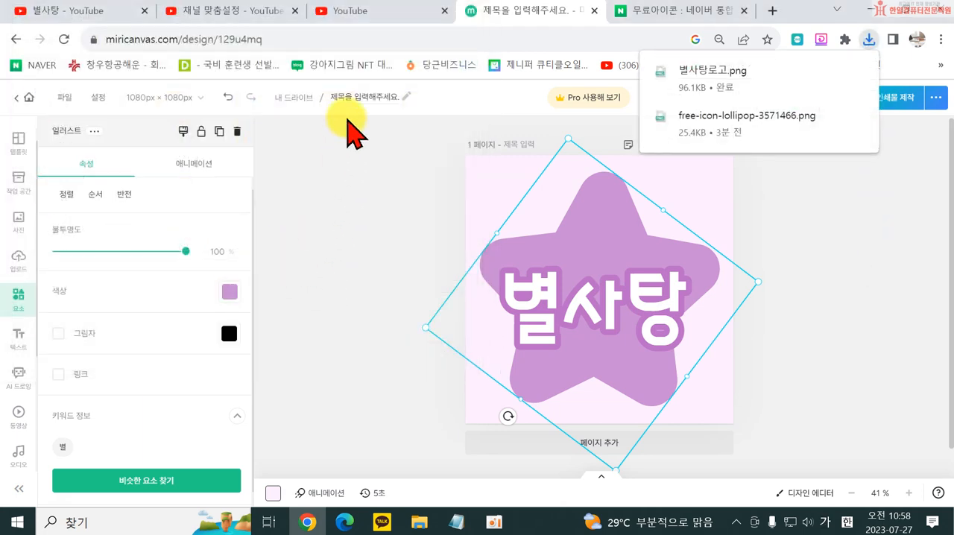
- Switch to the channel customization page in YouTube Studio and upload 별사탕로고 as the profile photo, accepting the default crop
{"action": "left_click", "coordinate": [347, 11]}
{"action": "left_click", "coordinate": [233, 10]}
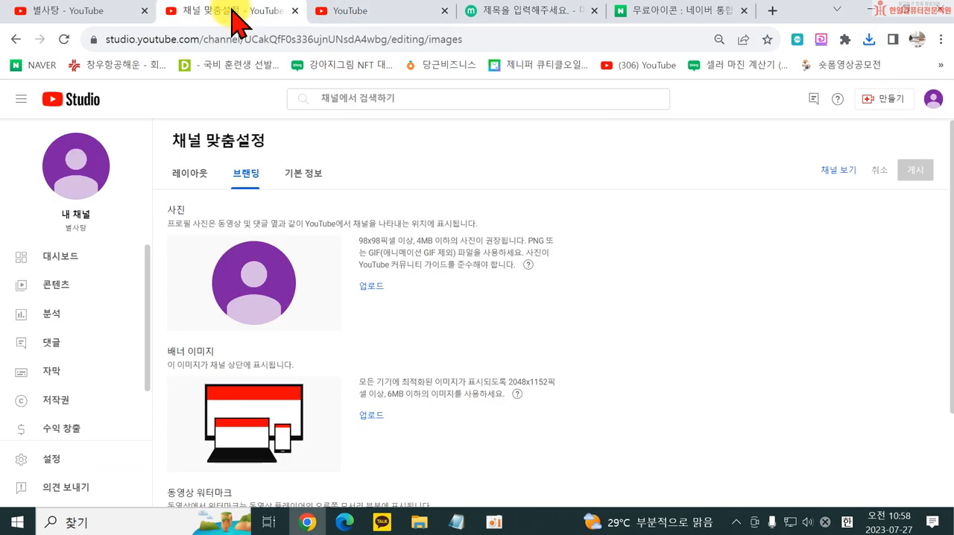
{"action": "left_click", "coordinate": [373, 287]}
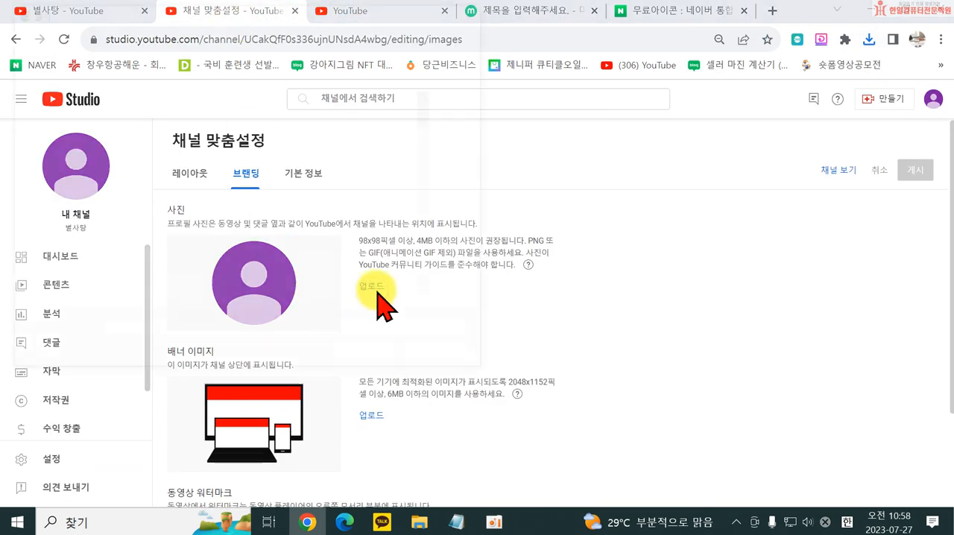
{"action": "scroll", "coordinate": [343, 264], "scroll_direction": "down", "scroll_amount": 10}
{"action": "scroll", "coordinate": [362, 255], "scroll_direction": "down", "scroll_amount": 5}
{"action": "scroll", "coordinate": [348, 241], "scroll_direction": "up", "scroll_amount": 5}
{"action": "scroll", "coordinate": [322, 253], "scroll_direction": "up", "scroll_amount": 3}
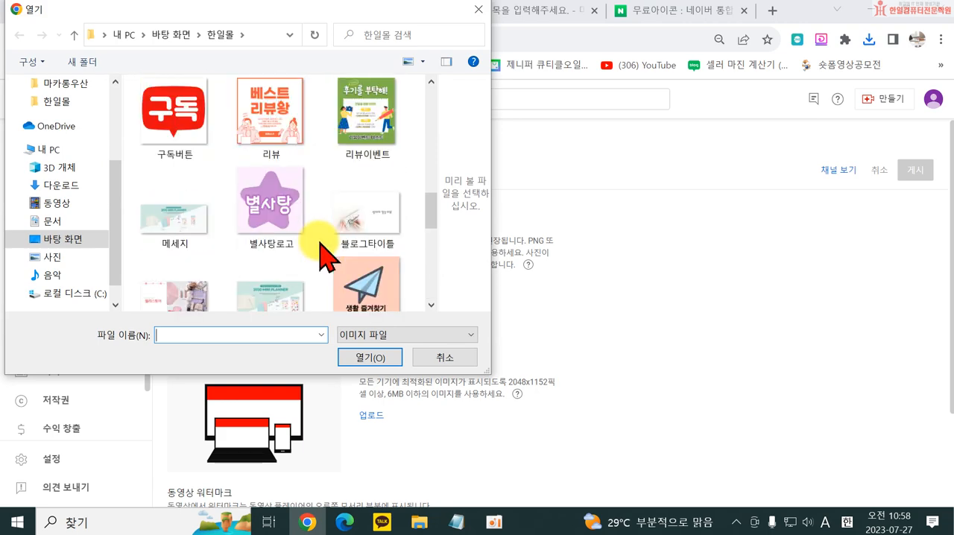
{"action": "double_click", "coordinate": [277, 216]}
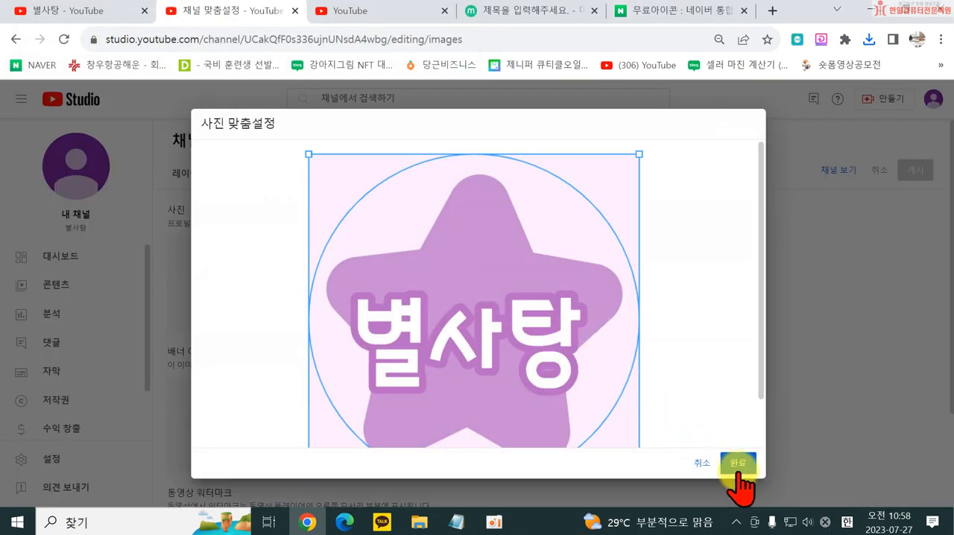
{"action": "left_click", "coordinate": [738, 465]}
{"action": "scroll", "coordinate": [444, 359], "scroll_direction": "down", "scroll_amount": 2}
{"action": "scroll", "coordinate": [514, 328], "scroll_direction": "up", "scroll_amount": 1}
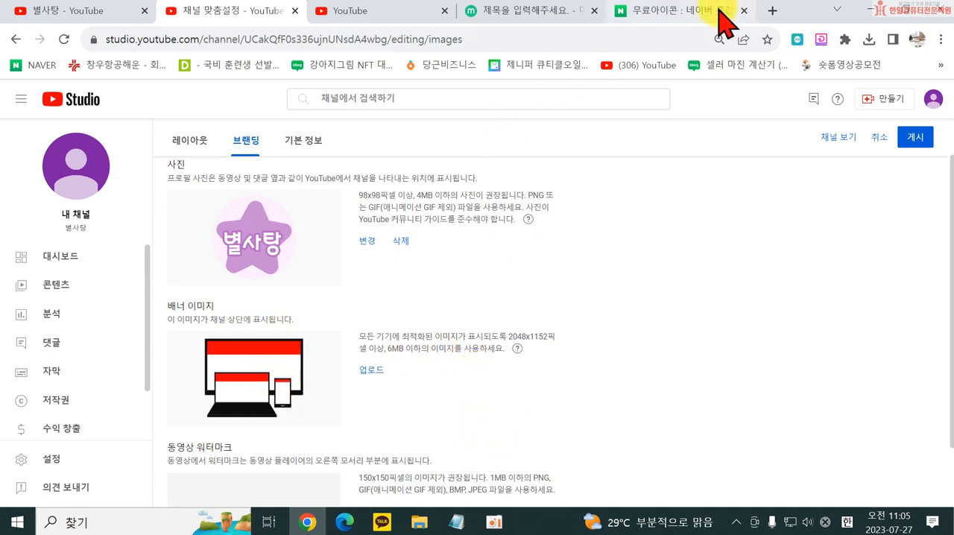
- Switch back to 미리캔버스 and create a new design with the YouTube channel art preset, 2560 × 1440 px
{"action": "left_click", "coordinate": [532, 12]}
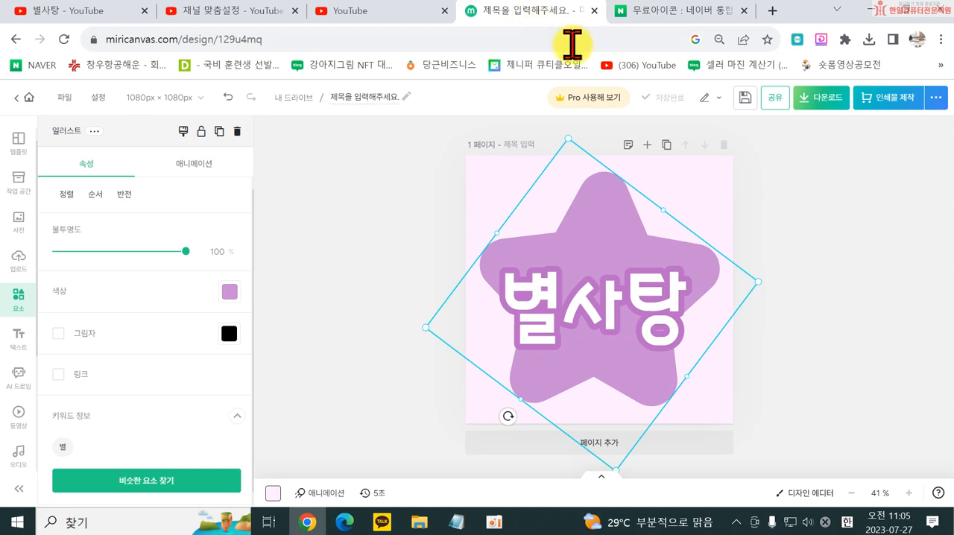
{"action": "left_click", "coordinate": [835, 284]}
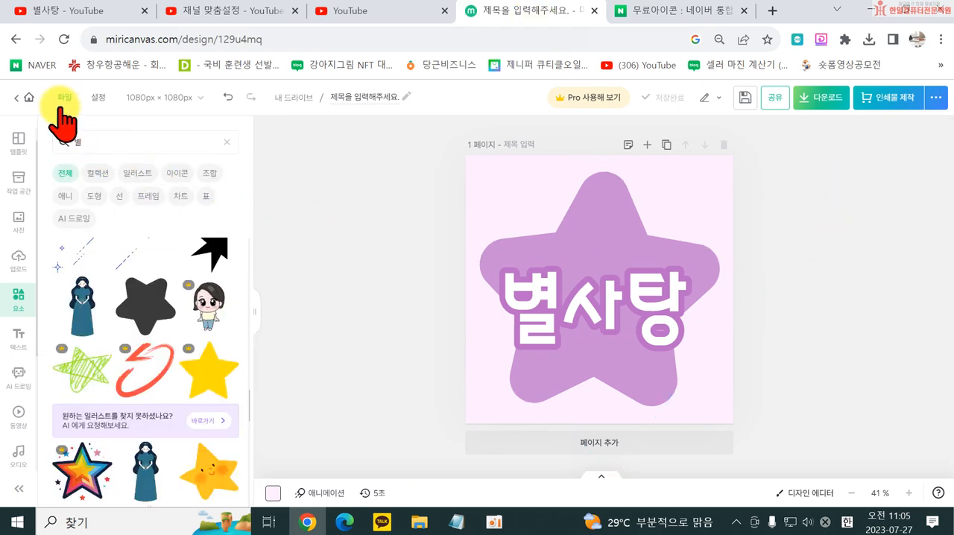
{"action": "left_click", "coordinate": [63, 106]}
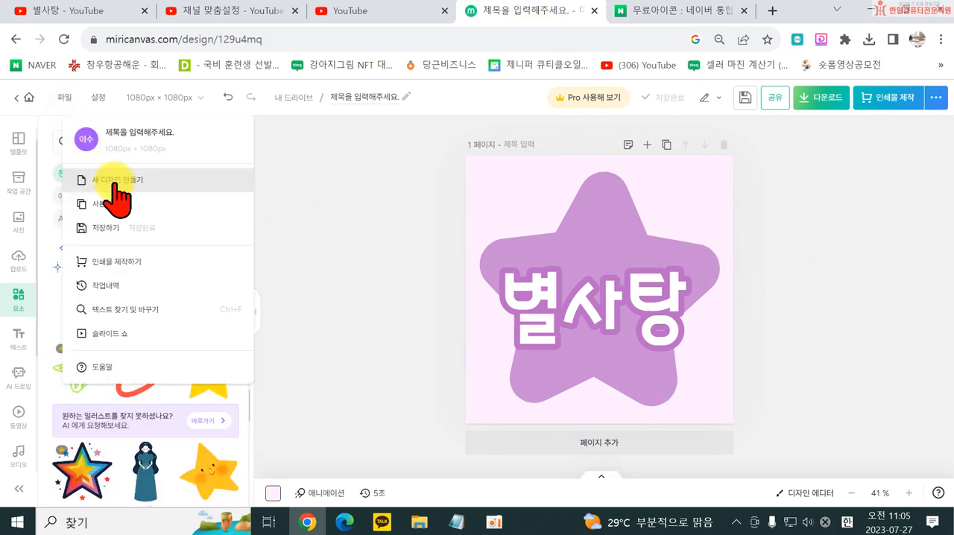
{"action": "left_click", "coordinate": [117, 186]}
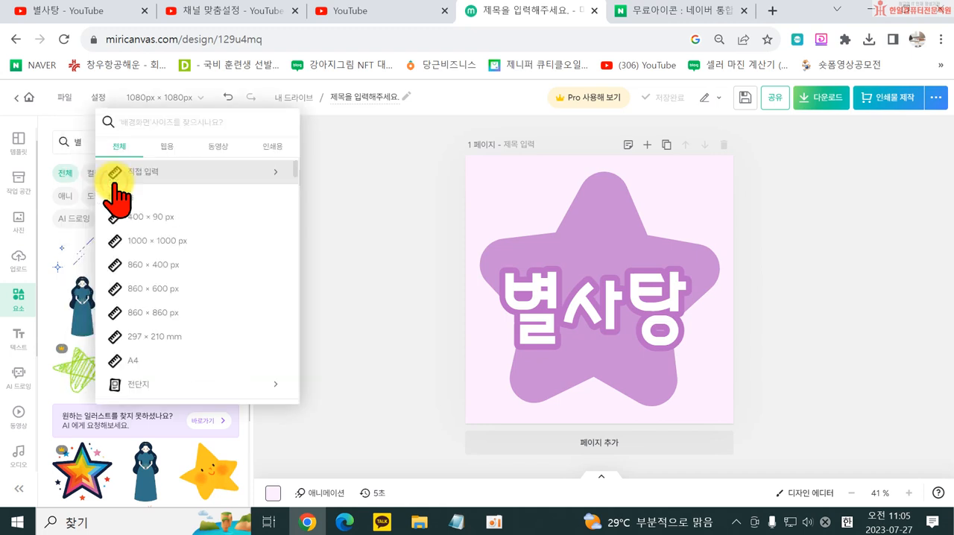
{"action": "scroll", "coordinate": [198, 309], "scroll_direction": "down", "scroll_amount": 5}
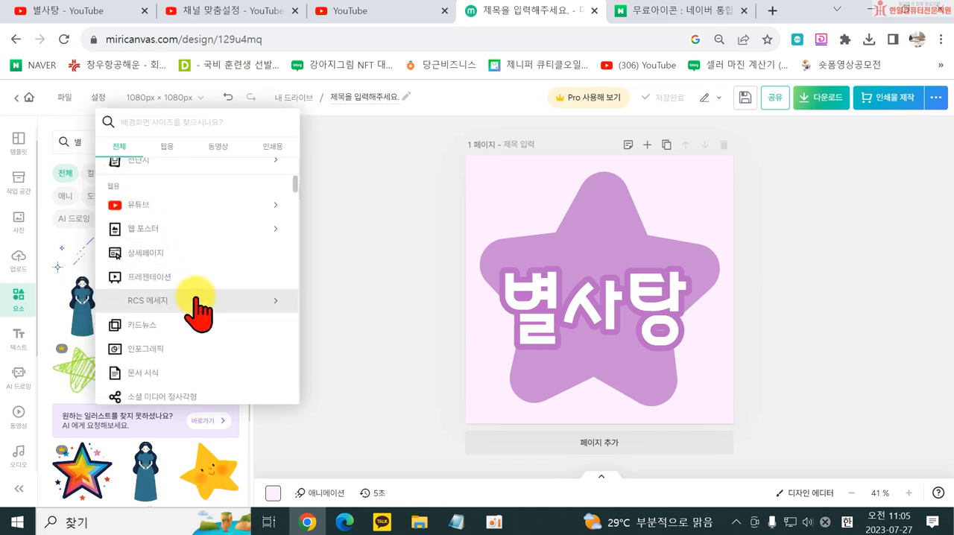
{"action": "scroll", "coordinate": [190, 291], "scroll_direction": "up", "scroll_amount": 3}
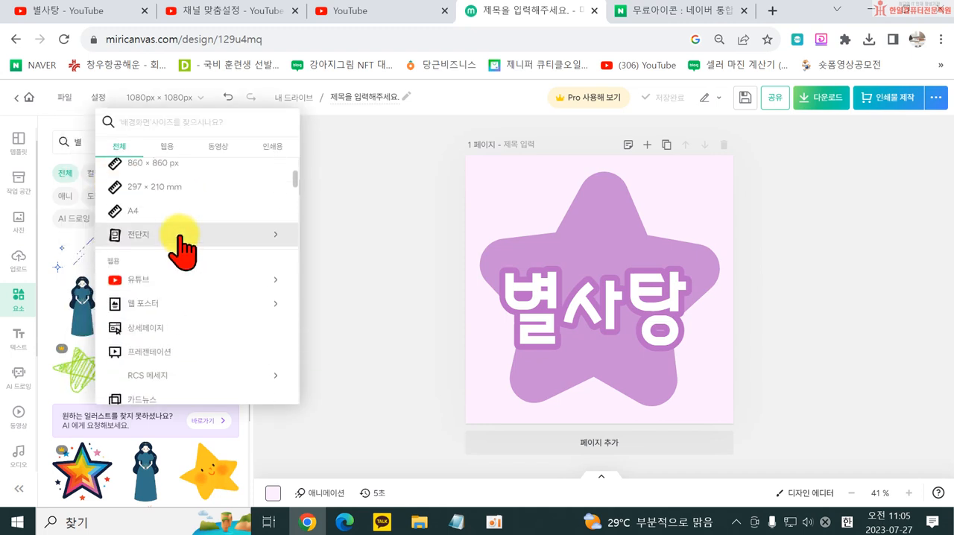
{"action": "left_click", "coordinate": [189, 287]}
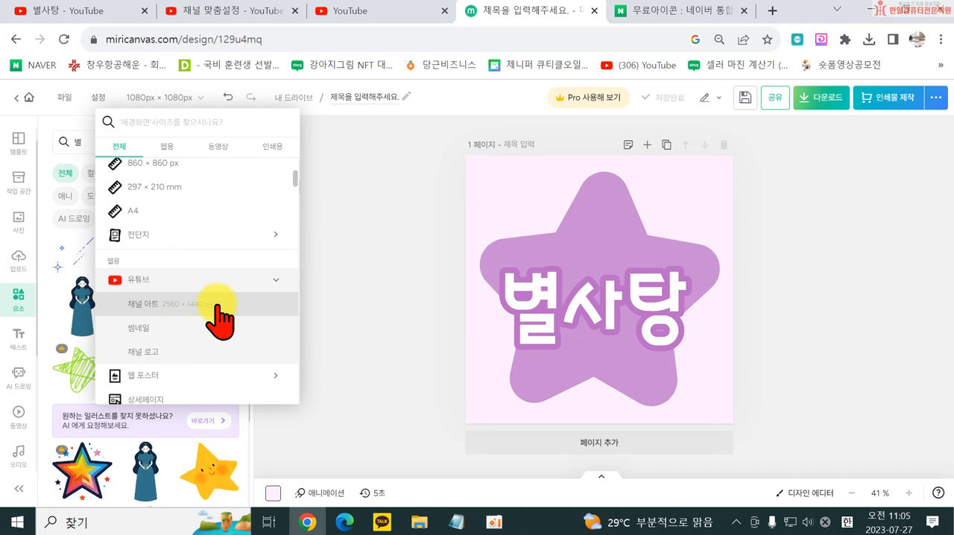
{"action": "left_click", "coordinate": [217, 306]}
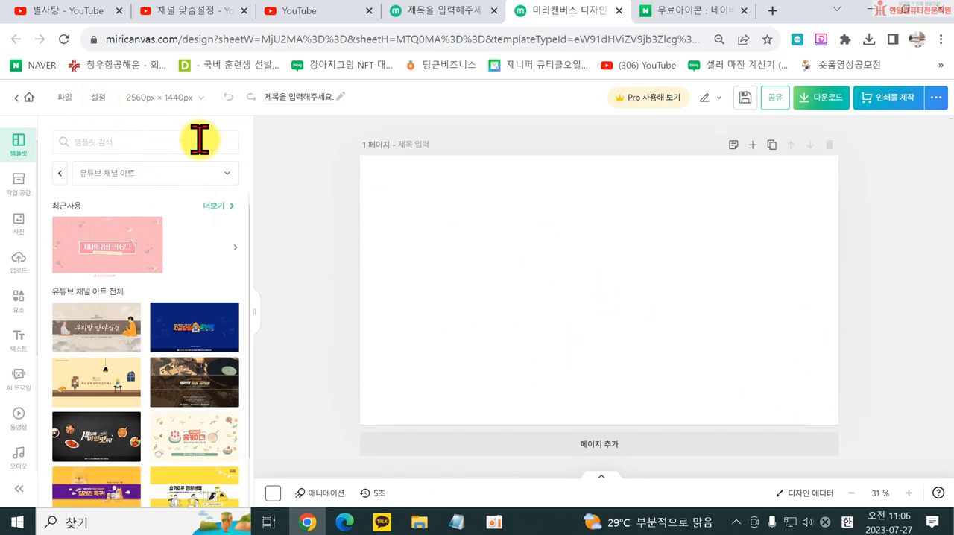
{"action": "left_click", "coordinate": [182, 105]}
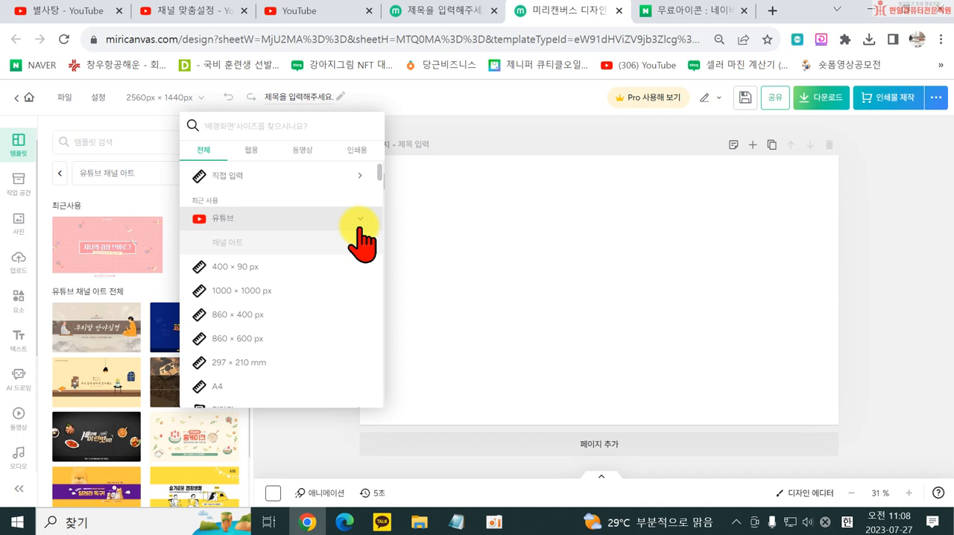
{"action": "left_click", "coordinate": [925, 315]}
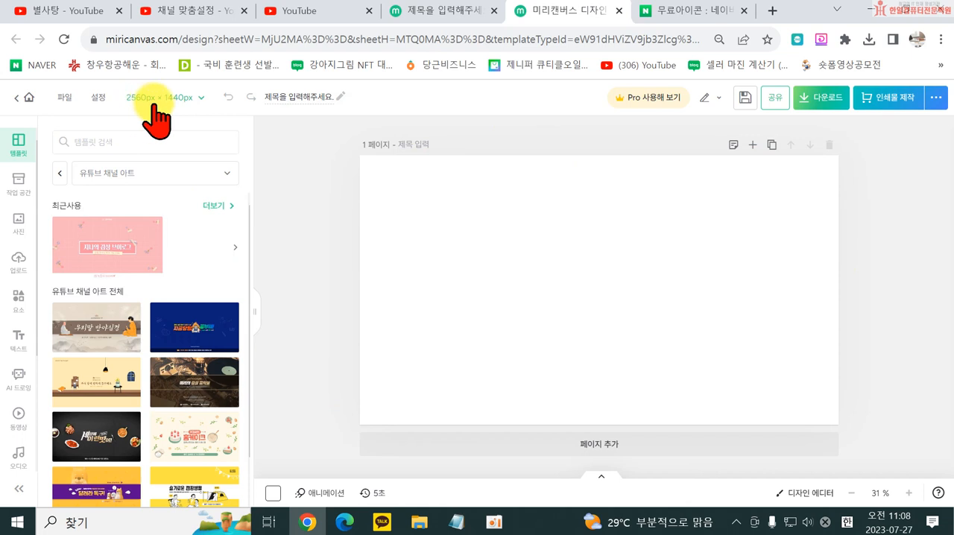
- Turn on guide line display for the channel art canvas and close the settings
{"action": "left_click", "coordinate": [99, 97]}
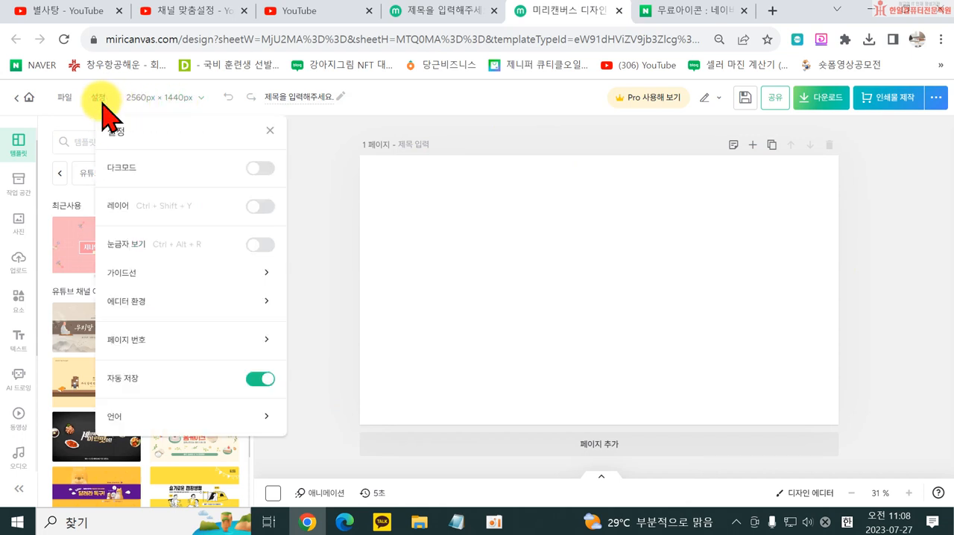
{"action": "left_click", "coordinate": [149, 276]}
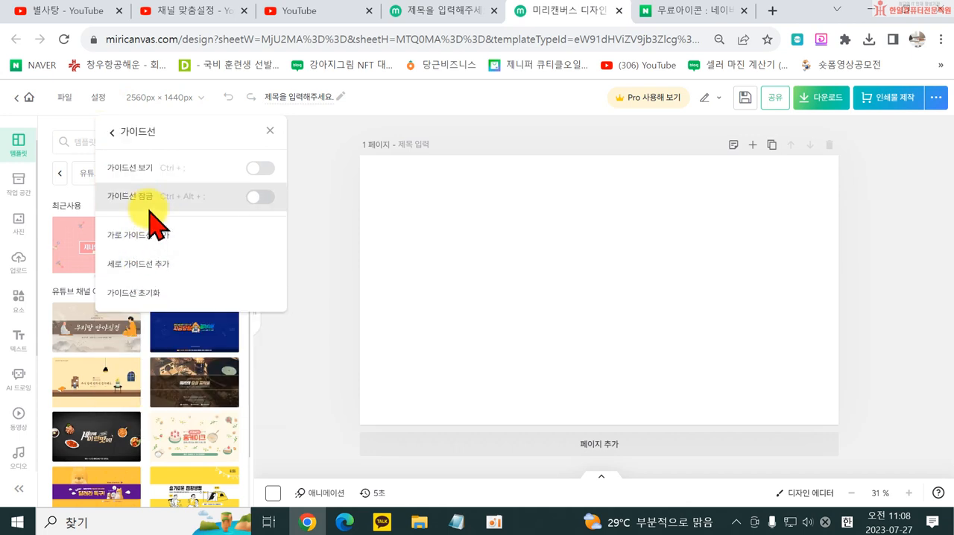
{"action": "left_click", "coordinate": [260, 170]}
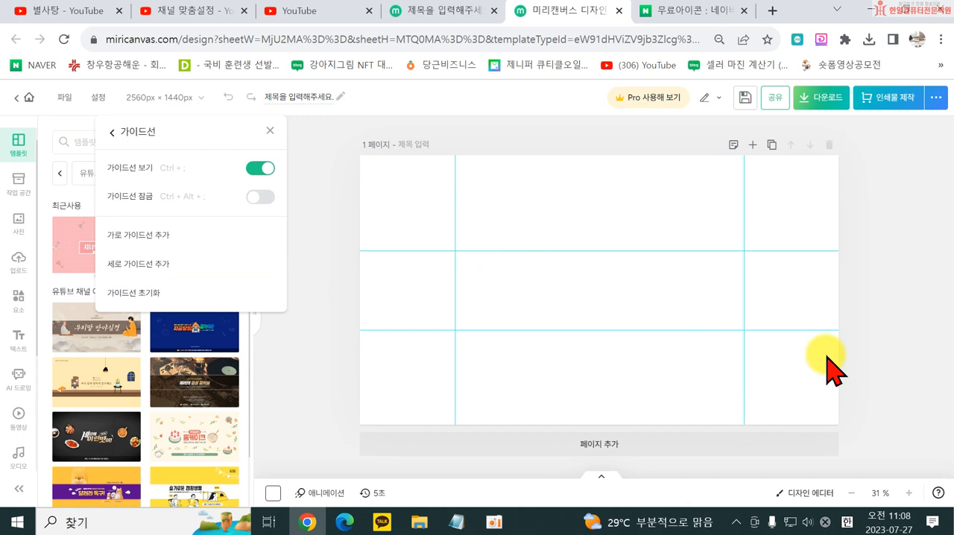
{"action": "left_click", "coordinate": [899, 312]}
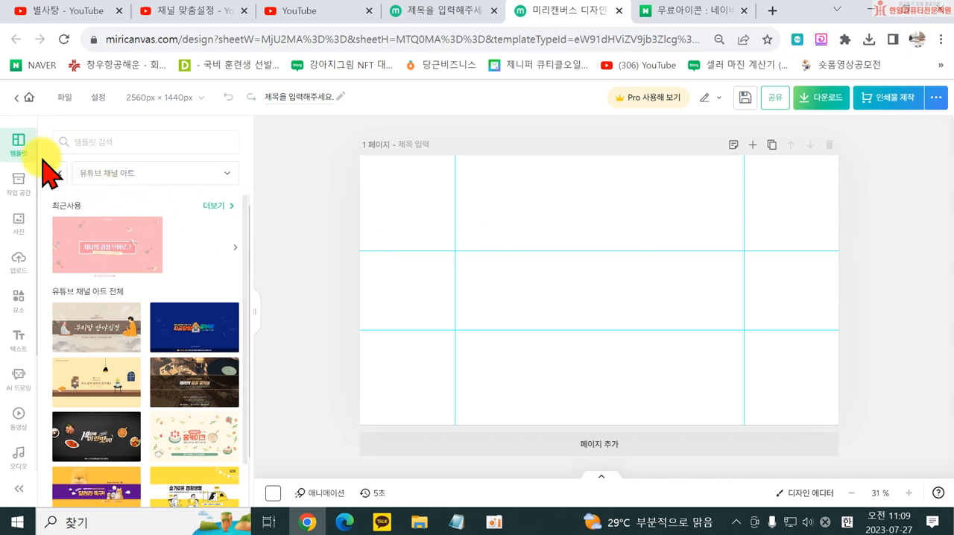
- Browse the YouTube channel art templates and apply the pink 감성 브이로그 template with taped flowers to the blank page
{"action": "scroll", "coordinate": [196, 339], "scroll_direction": "down", "scroll_amount": 1}
{"action": "scroll", "coordinate": [201, 362], "scroll_direction": "down", "scroll_amount": 5}
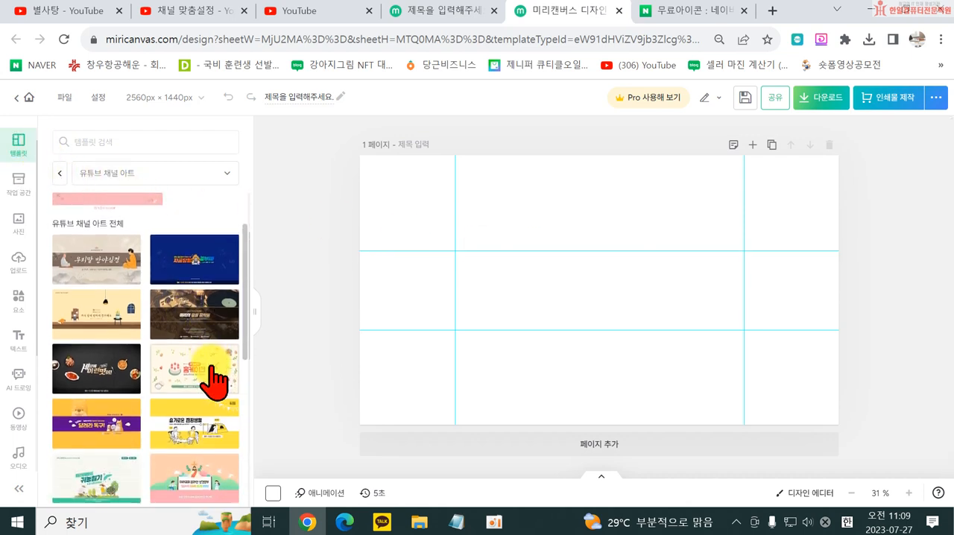
{"action": "scroll", "coordinate": [188, 416], "scroll_direction": "down", "scroll_amount": 5}
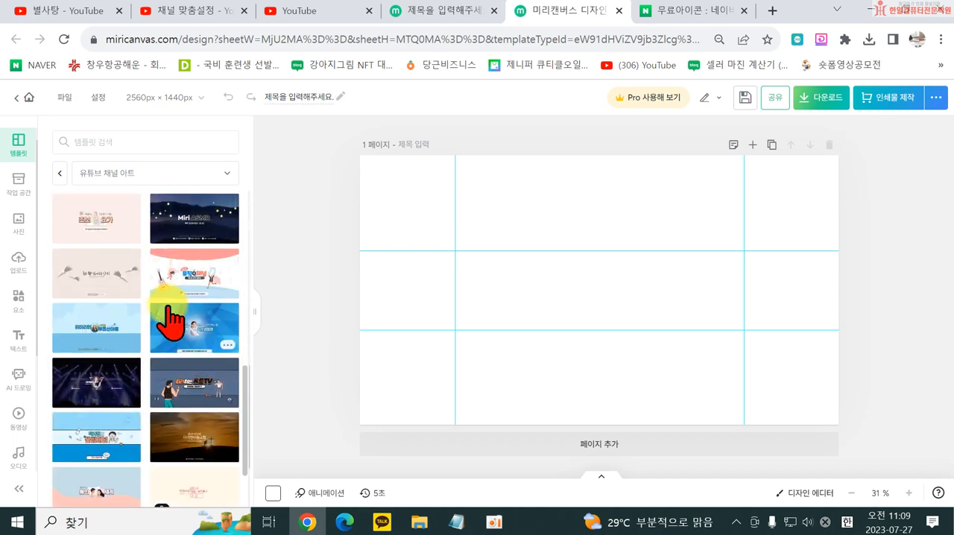
{"action": "scroll", "coordinate": [167, 334], "scroll_direction": "down", "scroll_amount": 1}
{"action": "scroll", "coordinate": [178, 403], "scroll_direction": "down", "scroll_amount": 1}
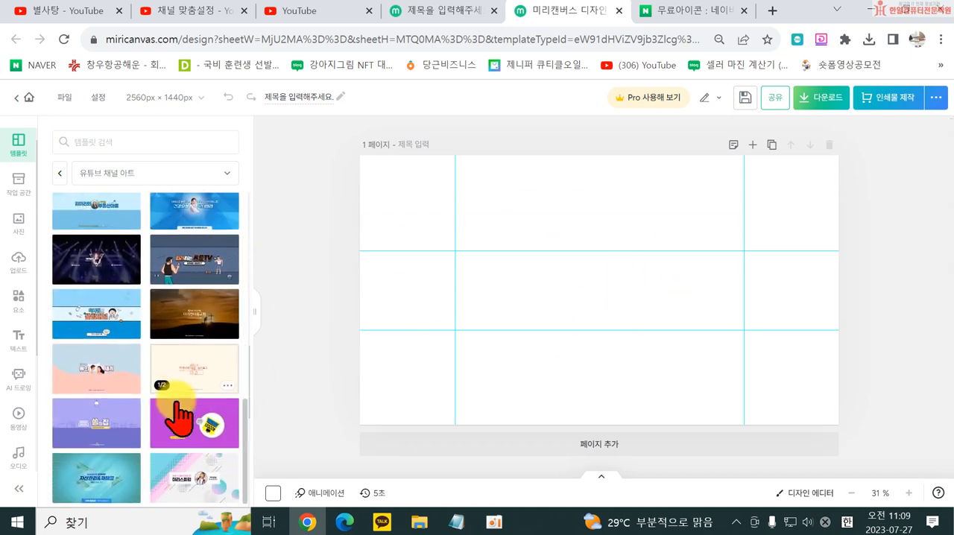
{"action": "scroll", "coordinate": [179, 421], "scroll_direction": "down", "scroll_amount": 4}
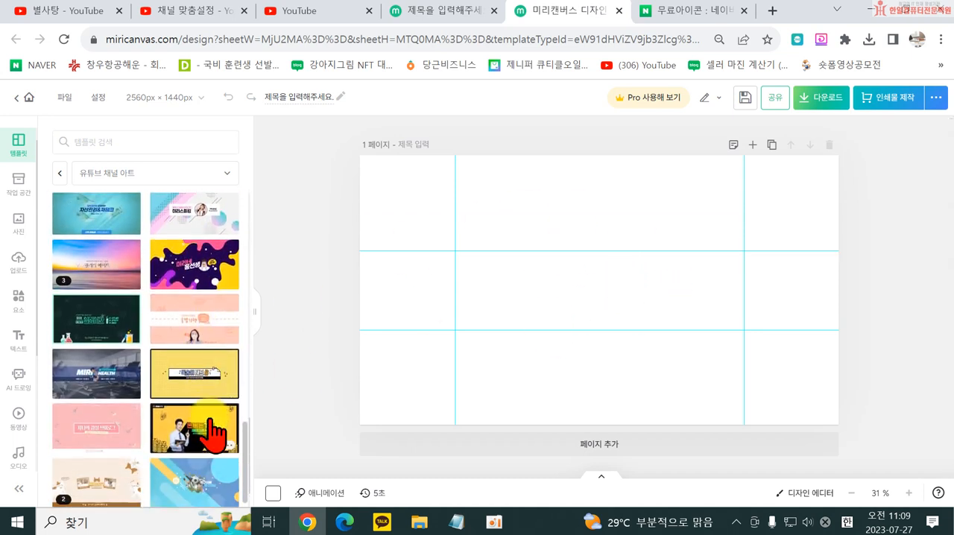
{"action": "scroll", "coordinate": [186, 371], "scroll_direction": "down", "scroll_amount": 4}
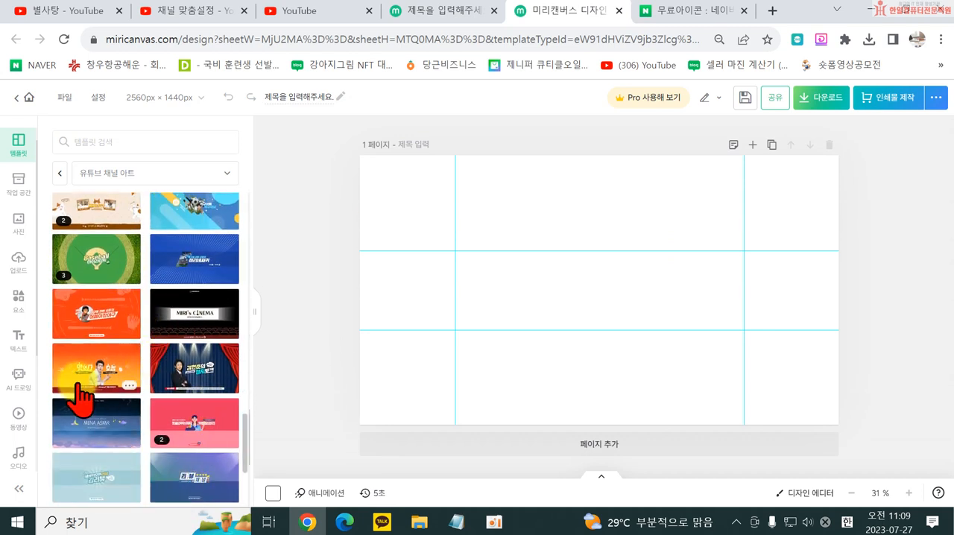
{"action": "scroll", "coordinate": [88, 377], "scroll_direction": "up", "scroll_amount": 3}
{"action": "left_click", "coordinate": [95, 380]}
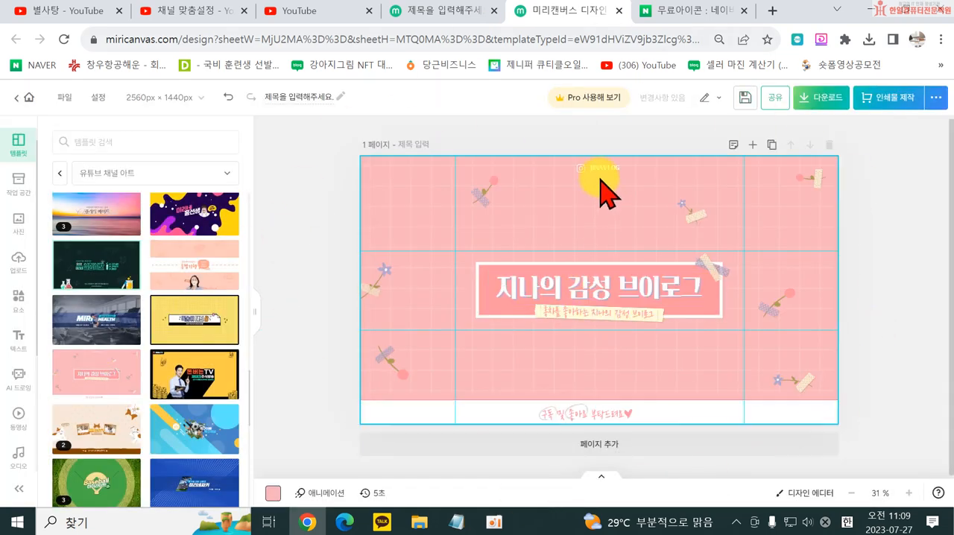
- Change the banner title to 별사탕 TV and the subtitle beneath it to 별사탕의 감성 브이로그
{"action": "left_click", "coordinate": [597, 283]}
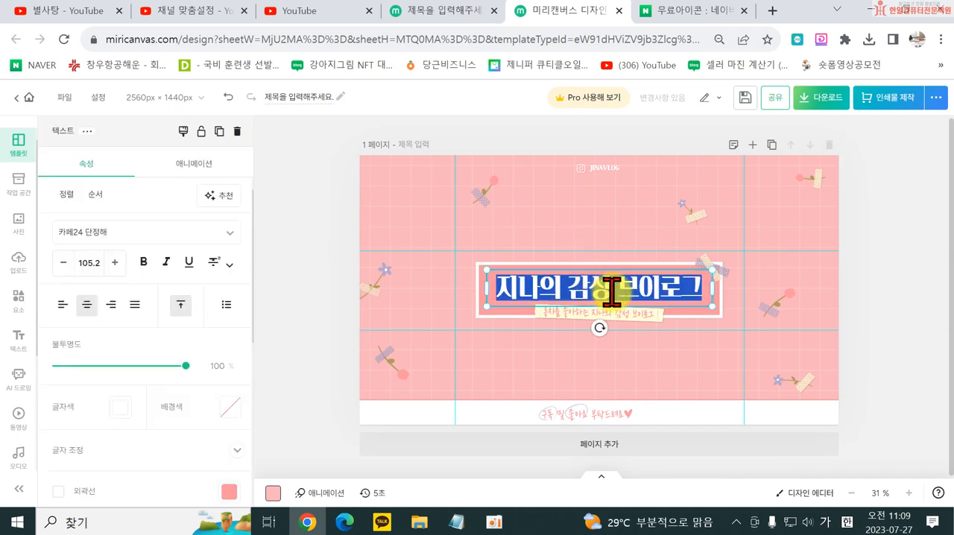
{"action": "double_click", "coordinate": [600, 283]}
{"action": "type", "text": "ㅂ"}
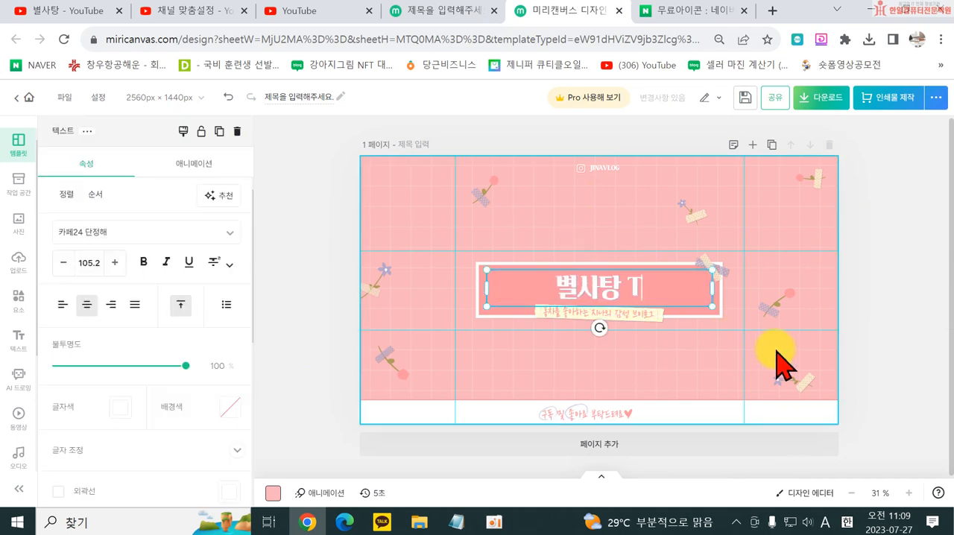
{"action": "left_click", "coordinate": [607, 320]}
{"action": "left_click", "coordinate": [579, 312]}
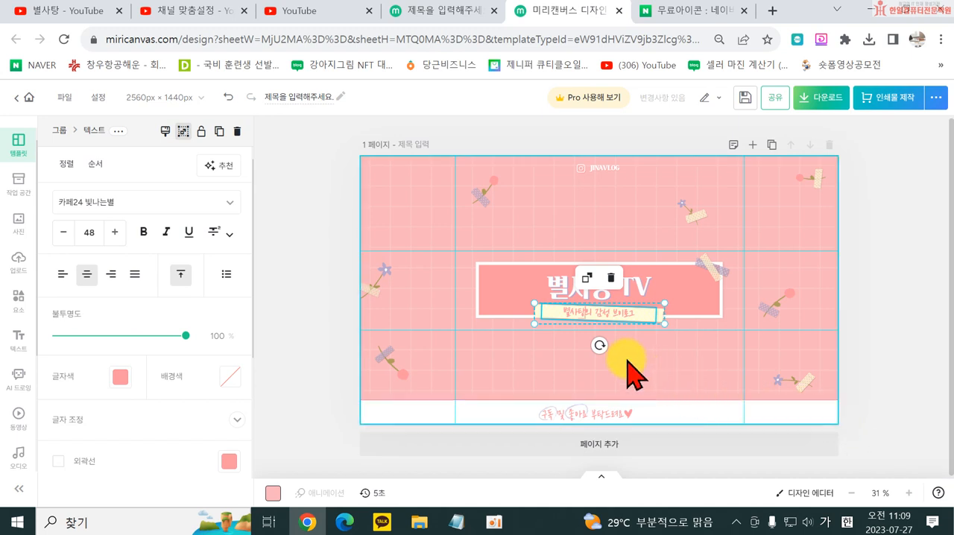
{"action": "left_click", "coordinate": [654, 369]}
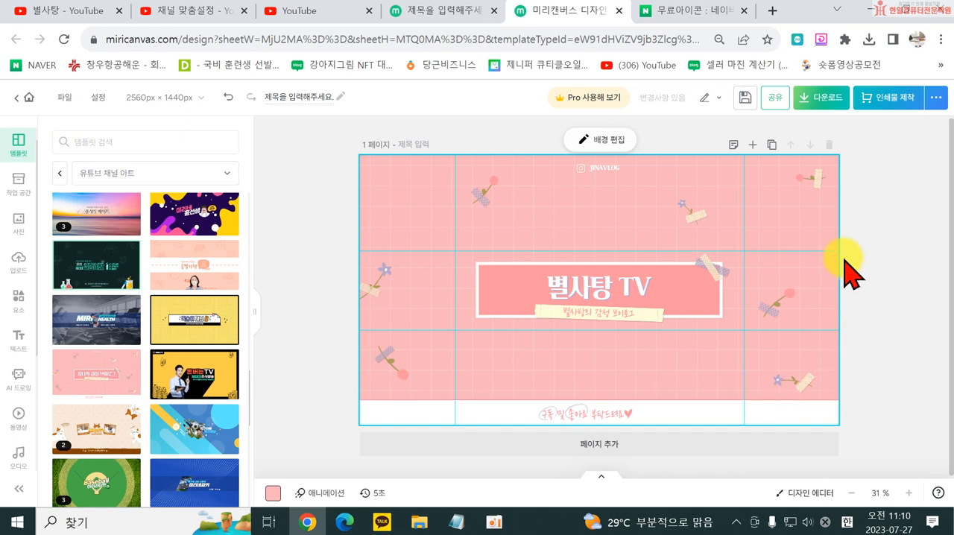
- Delete the small Instagram icon and account text group at the upper edge of the banner
{"action": "double_click", "coordinate": [606, 169]}
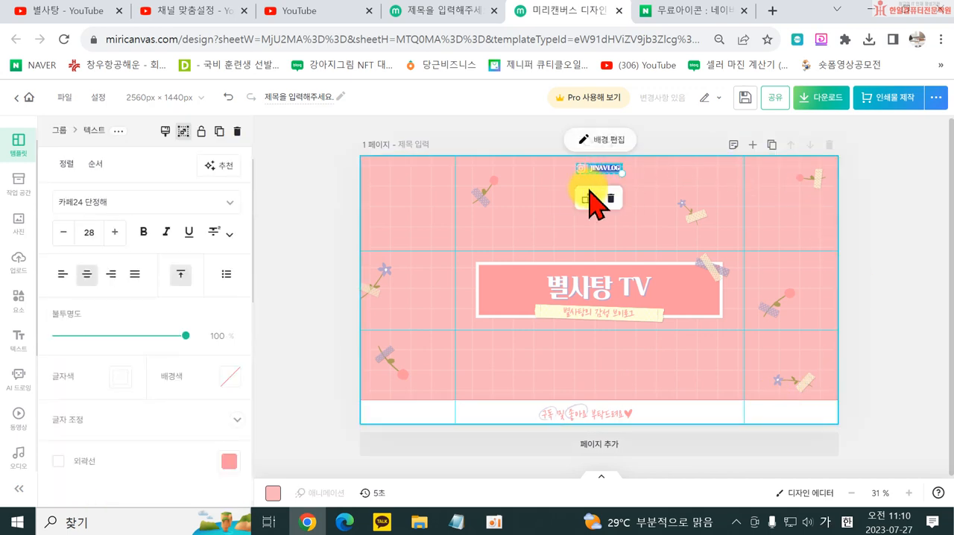
{"action": "left_click", "coordinate": [548, 193]}
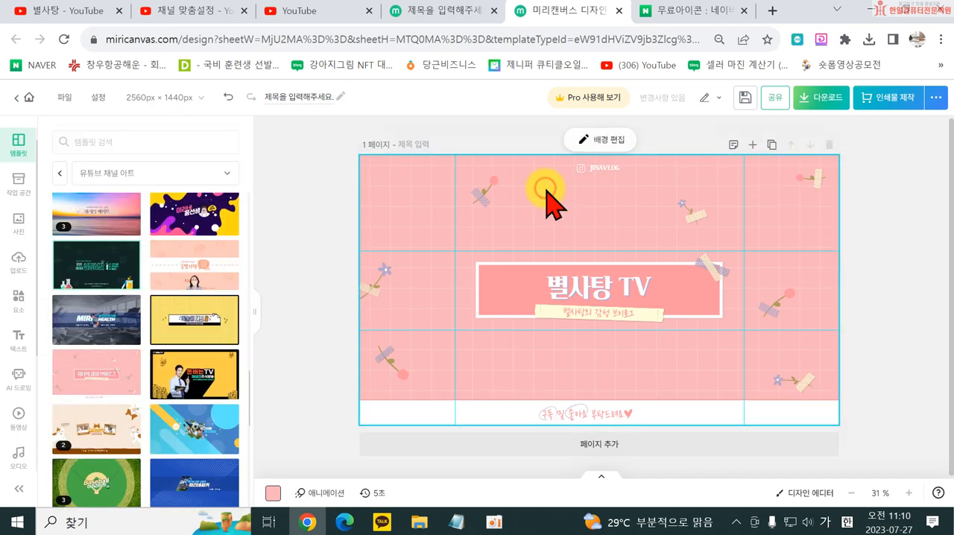
{"action": "left_click", "coordinate": [598, 172]}
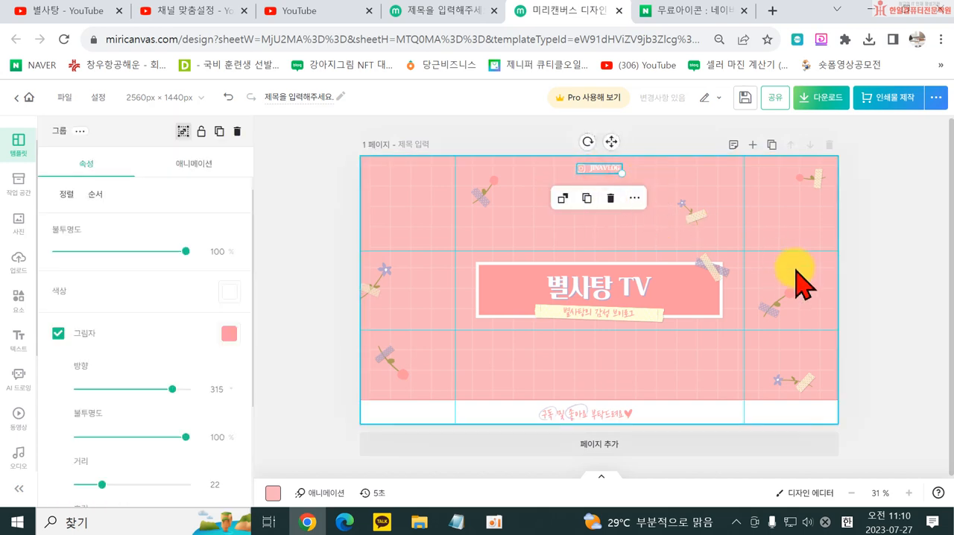
{"action": "key", "text": "Delete"}
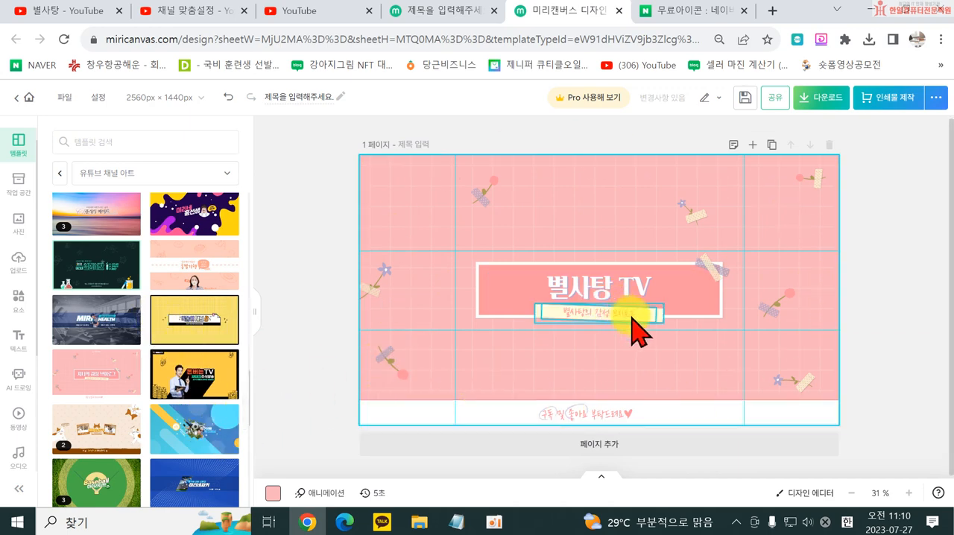
- Download the banner as a high-resolution PNG named 채널아트이미지
{"action": "scroll", "coordinate": [170, 437], "scroll_direction": "down", "scroll_amount": 10}
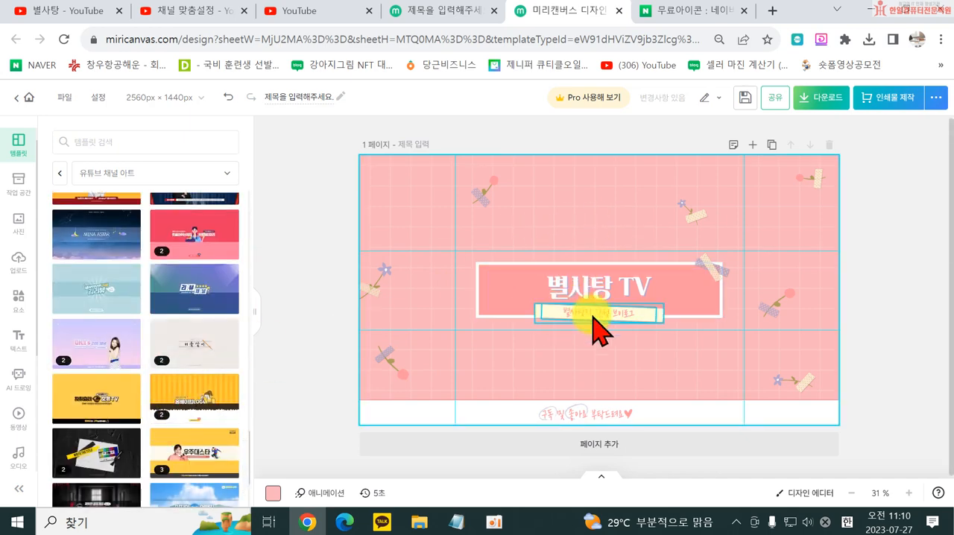
{"action": "left_click", "coordinate": [820, 99]}
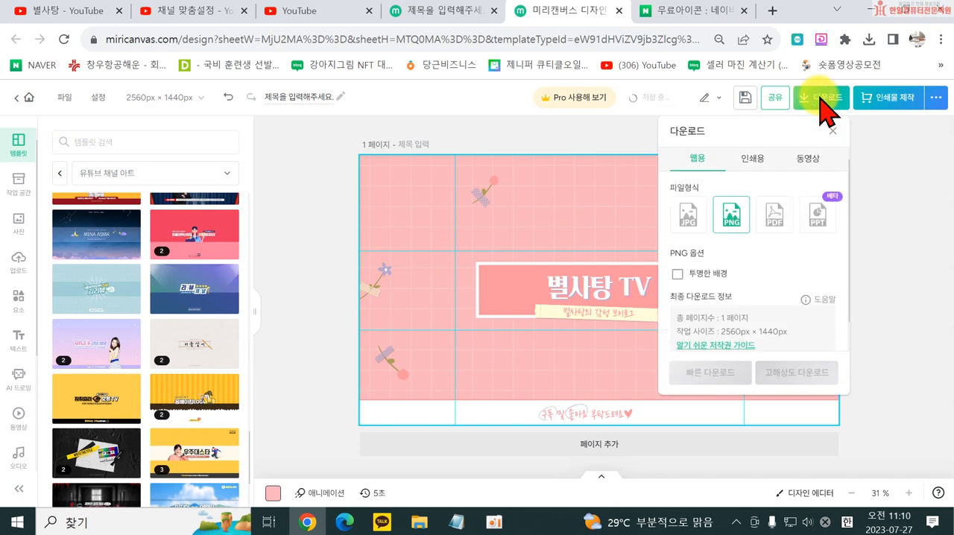
{"action": "left_click", "coordinate": [795, 377]}
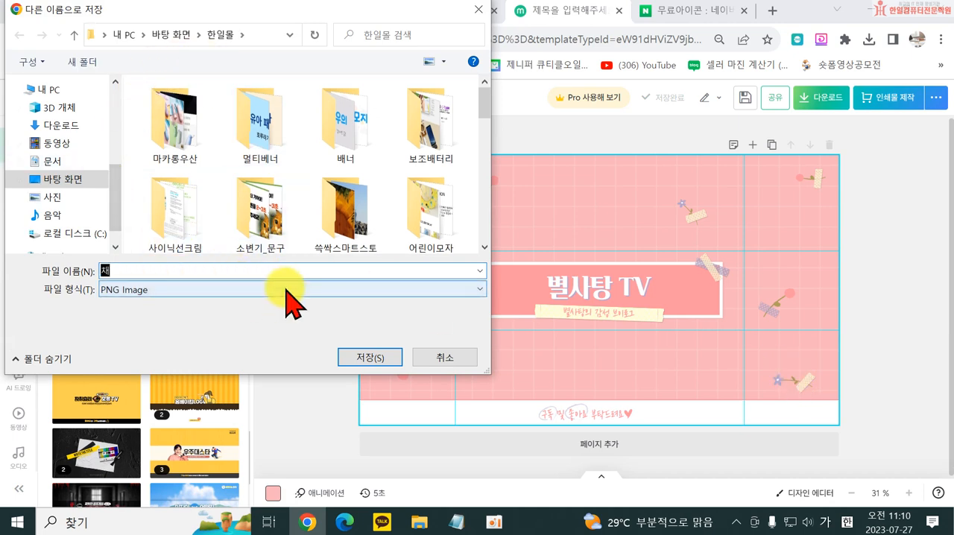
{"action": "key", "text": "Return"}
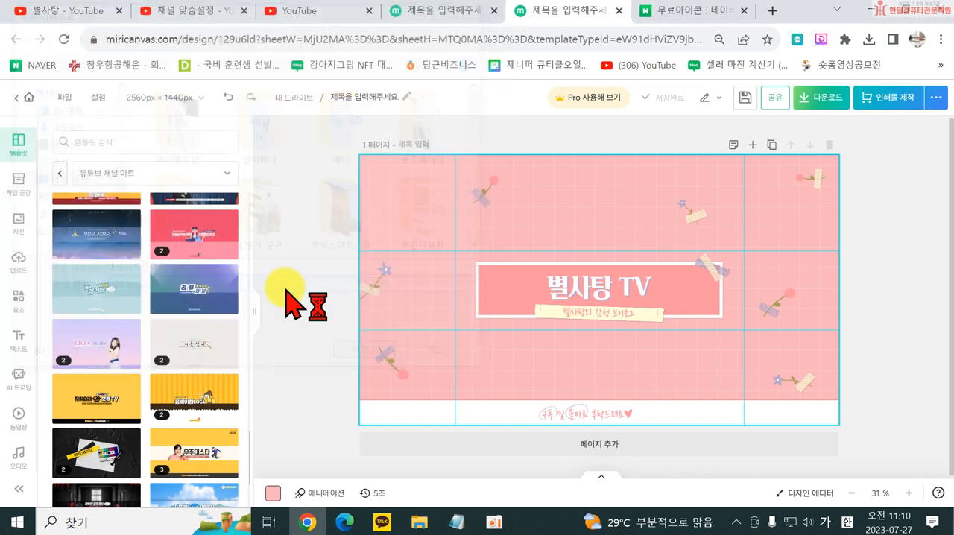
{"action": "left_click", "coordinate": [892, 319]}
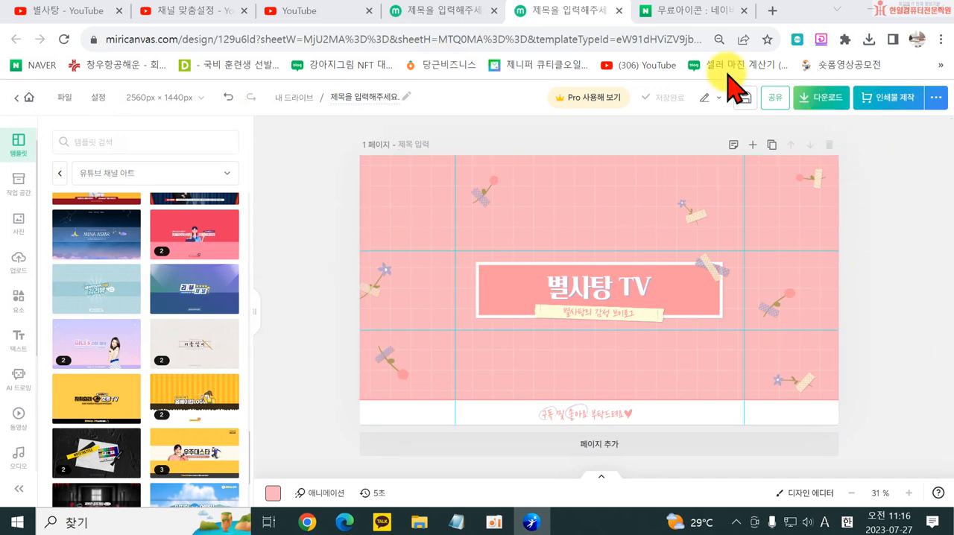
- Switch to the channel customization page in YouTube Studio and upload 채널아트이미지 as the banner image, accepting the default crop
{"action": "left_click", "coordinate": [167, 11]}
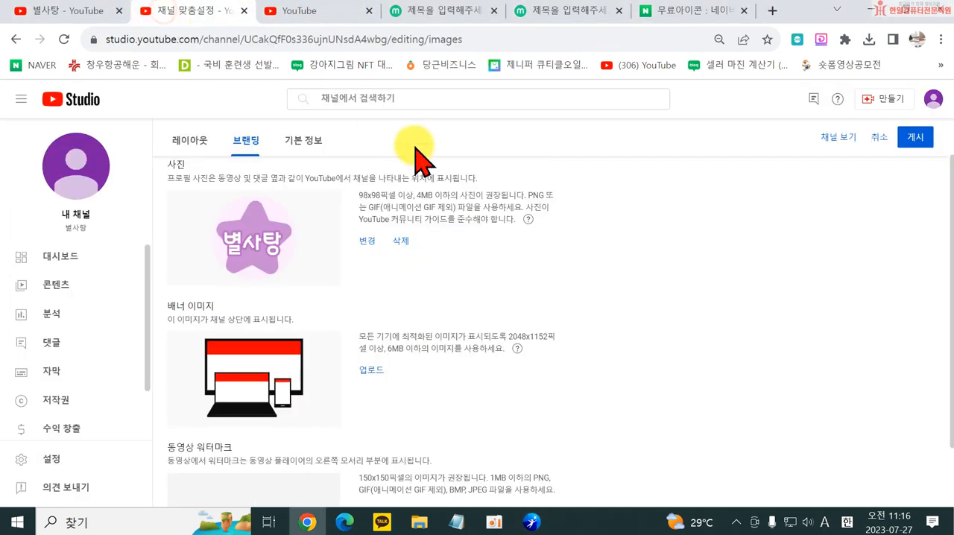
{"action": "left_click", "coordinate": [369, 371]}
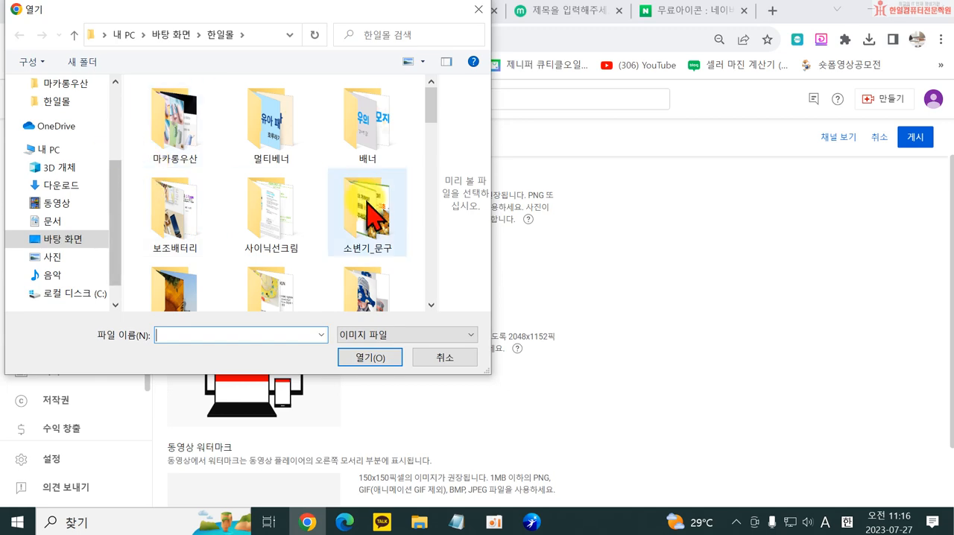
{"action": "scroll", "coordinate": [377, 239], "scroll_direction": "down", "scroll_amount": 3}
{"action": "scroll", "coordinate": [376, 246], "scroll_direction": "down", "scroll_amount": 6}
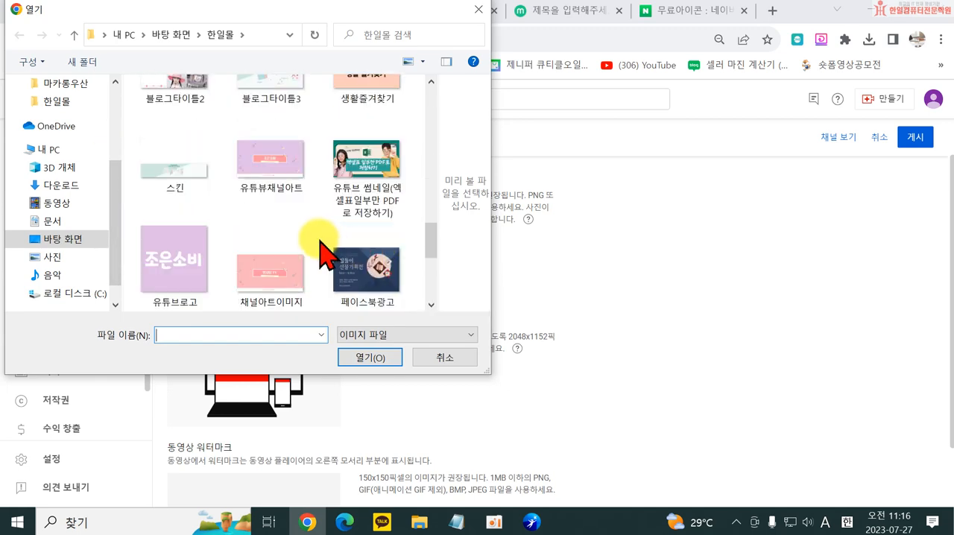
{"action": "left_click", "coordinate": [276, 183]}
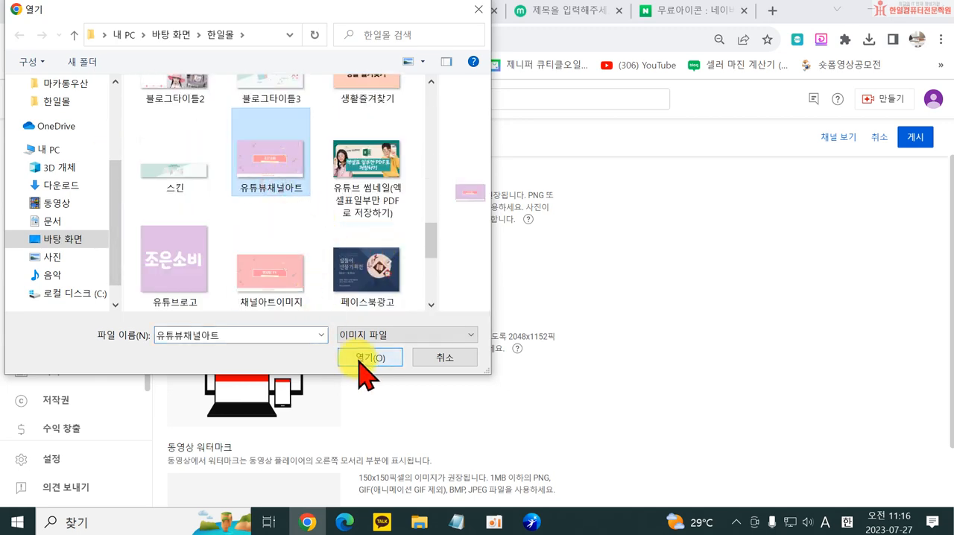
{"action": "scroll", "coordinate": [294, 266], "scroll_direction": "down", "scroll_amount": 3}
{"action": "scroll", "coordinate": [308, 266], "scroll_direction": "up", "scroll_amount": 4}
{"action": "scroll", "coordinate": [357, 267], "scroll_direction": "up", "scroll_amount": 10}
{"action": "scroll", "coordinate": [365, 267], "scroll_direction": "down", "scroll_amount": 7}
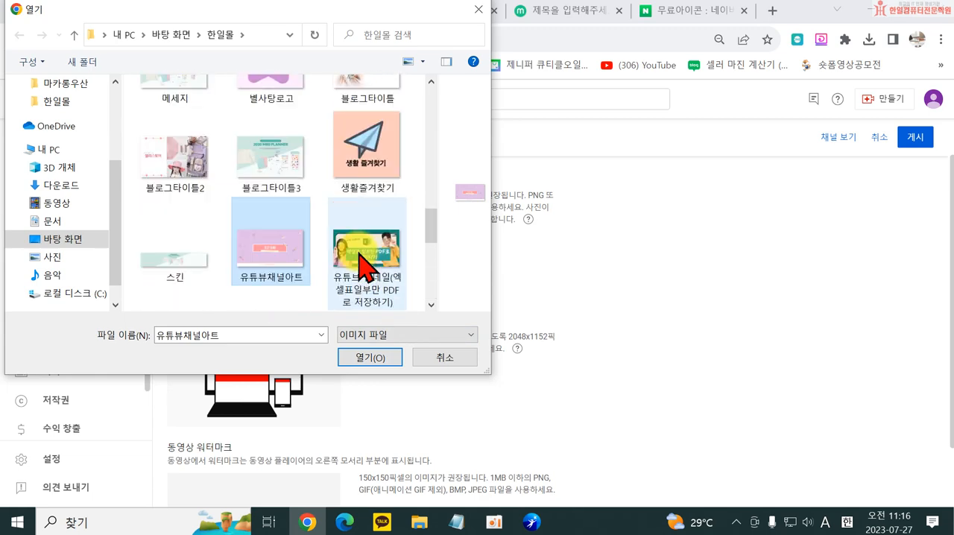
{"action": "scroll", "coordinate": [359, 262], "scroll_direction": "down", "scroll_amount": 5}
{"action": "scroll", "coordinate": [359, 266], "scroll_direction": "up", "scroll_amount": 3}
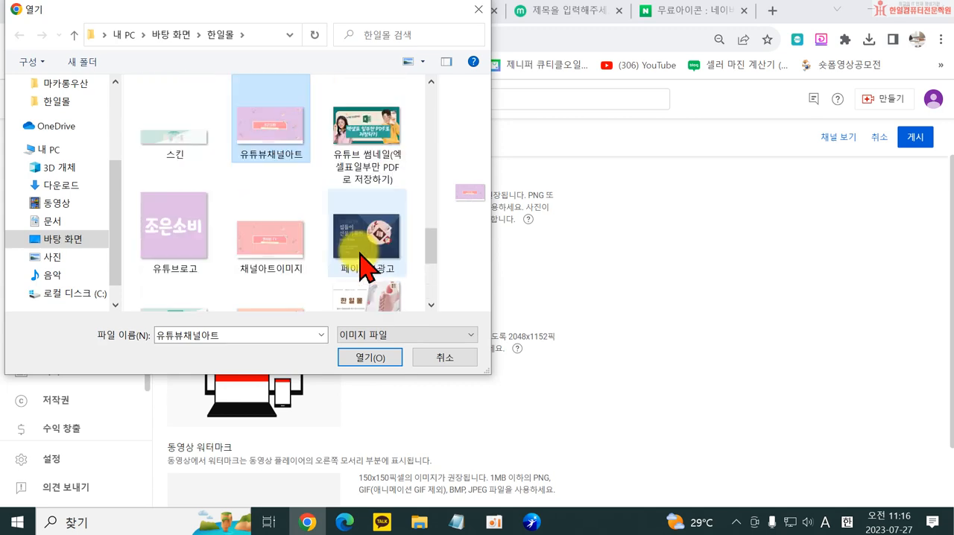
{"action": "double_click", "coordinate": [276, 250]}
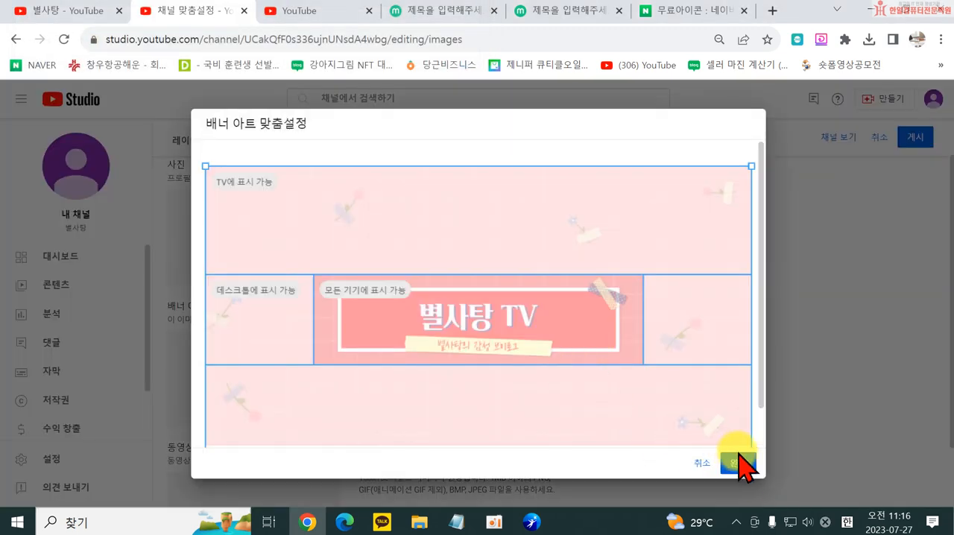
{"action": "left_click", "coordinate": [741, 464]}
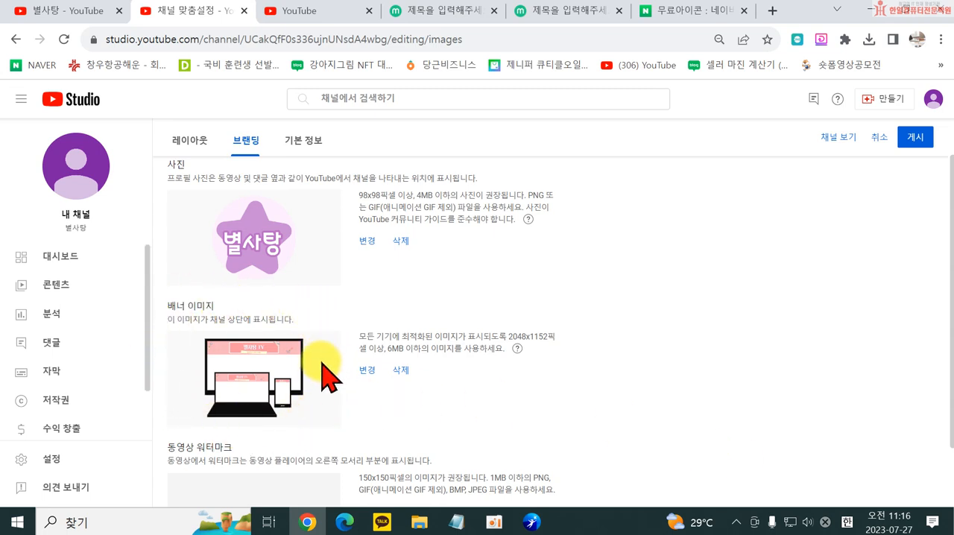
{"action": "scroll", "coordinate": [319, 387], "scroll_direction": "down", "scroll_amount": 1}
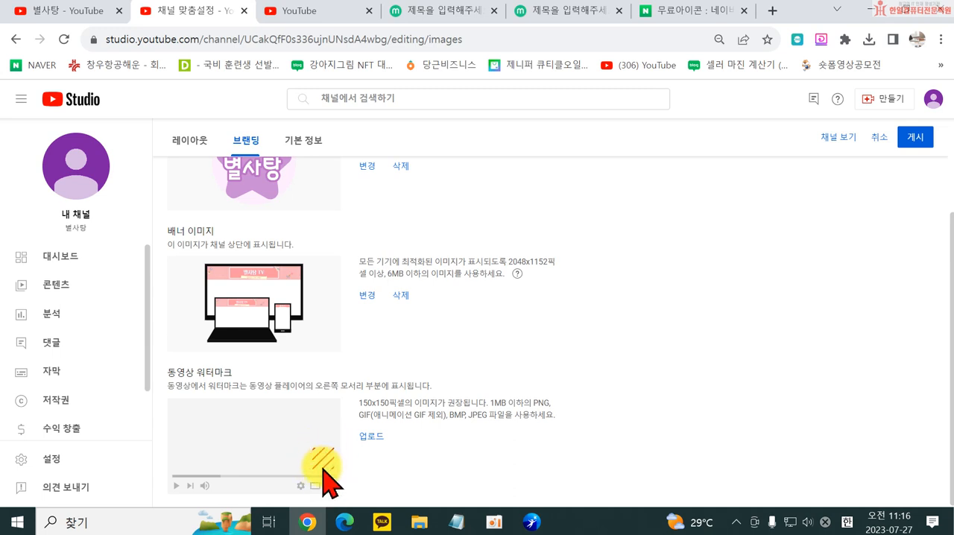
{"action": "scroll", "coordinate": [324, 458], "scroll_direction": "up", "scroll_amount": 1}
{"action": "scroll", "coordinate": [331, 428], "scroll_direction": "down", "scroll_amount": 1}
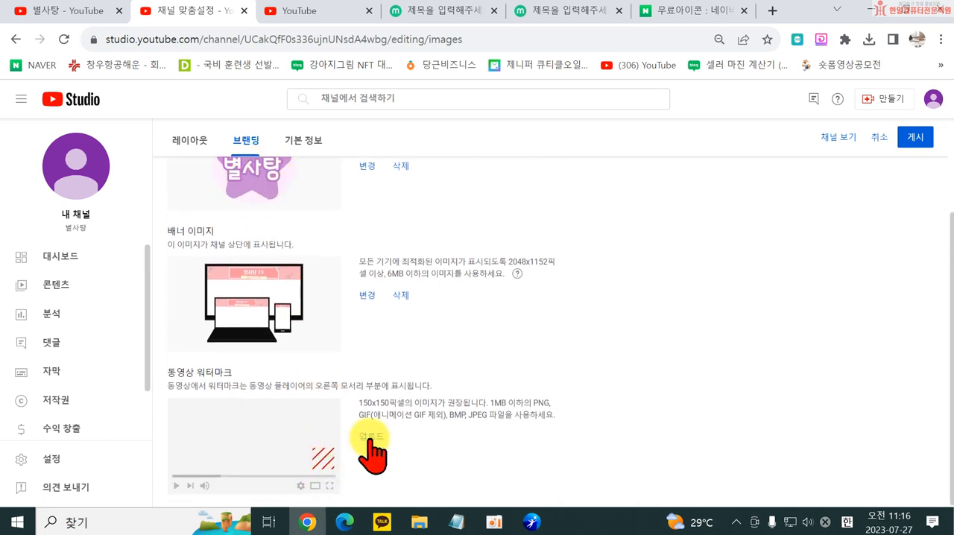
{"action": "left_click", "coordinate": [250, 143]}
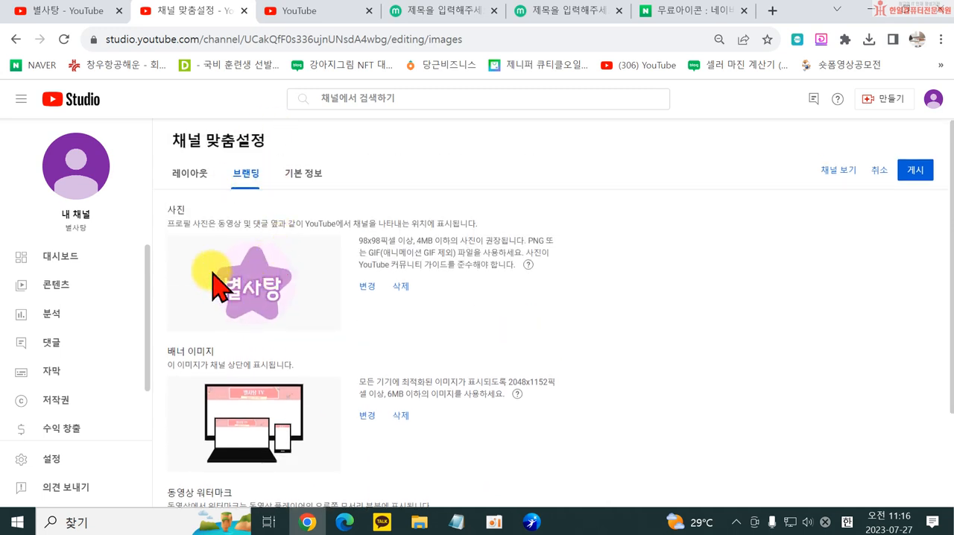
{"action": "scroll", "coordinate": [283, 286], "scroll_direction": "down", "scroll_amount": 2}
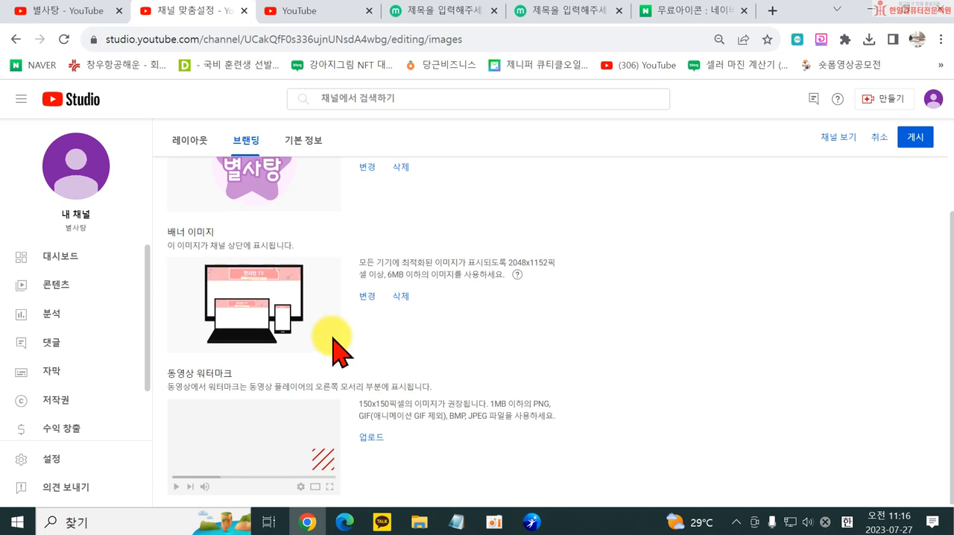
- Upload the 별사탕로고 image as the channel's video watermark, accepting the default crop
{"action": "scroll", "coordinate": [320, 328], "scroll_direction": "up", "scroll_amount": 1}
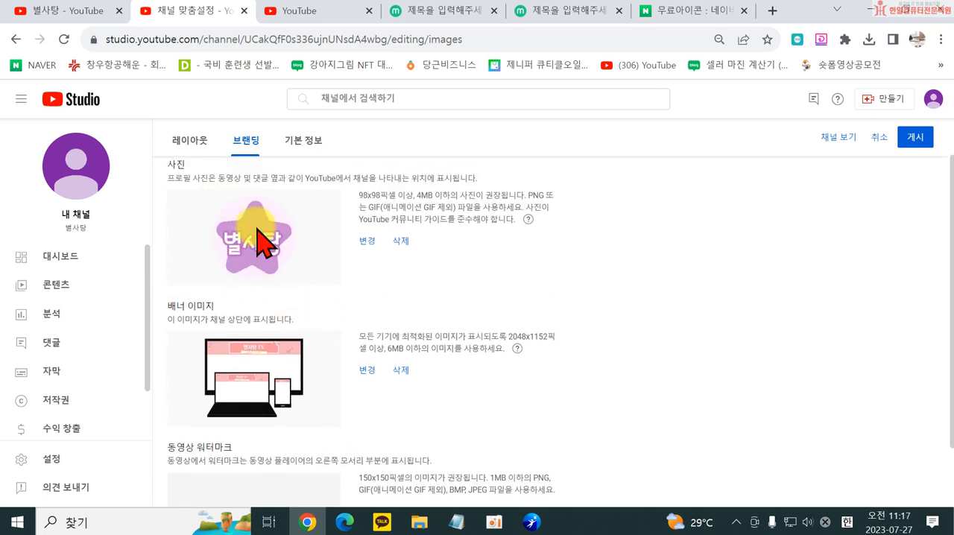
{"action": "scroll", "coordinate": [268, 343], "scroll_direction": "down", "scroll_amount": 1}
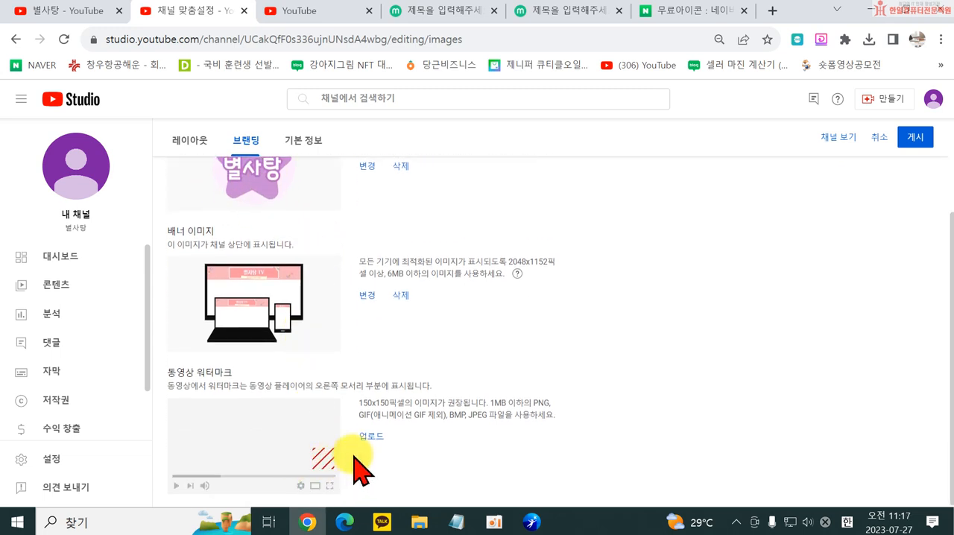
{"action": "left_click", "coordinate": [370, 438]}
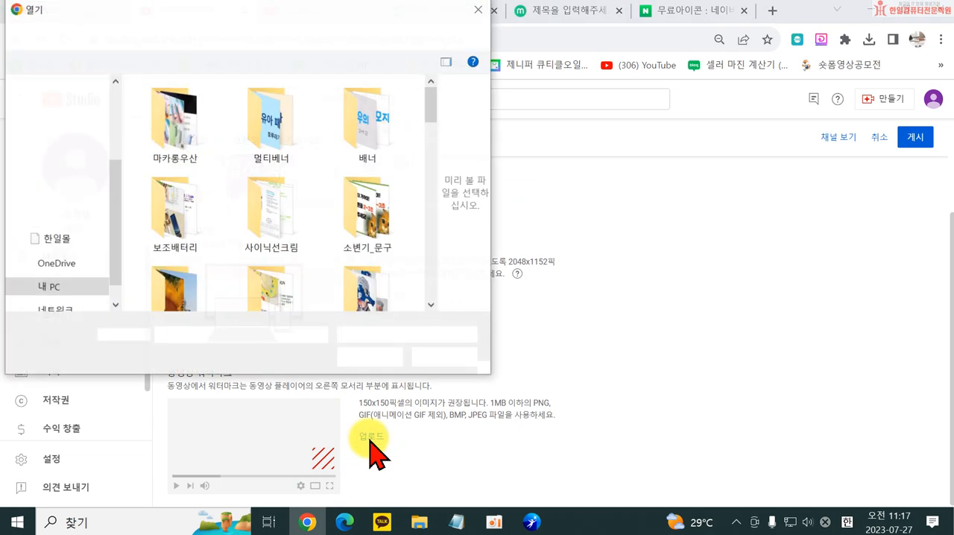
{"action": "scroll", "coordinate": [306, 246], "scroll_direction": "down", "scroll_amount": 3}
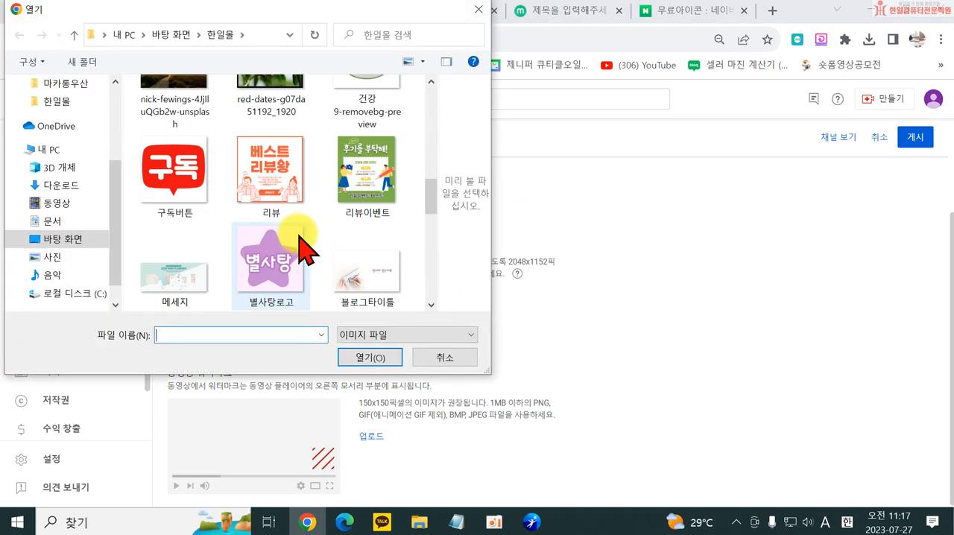
{"action": "left_click", "coordinate": [268, 277]}
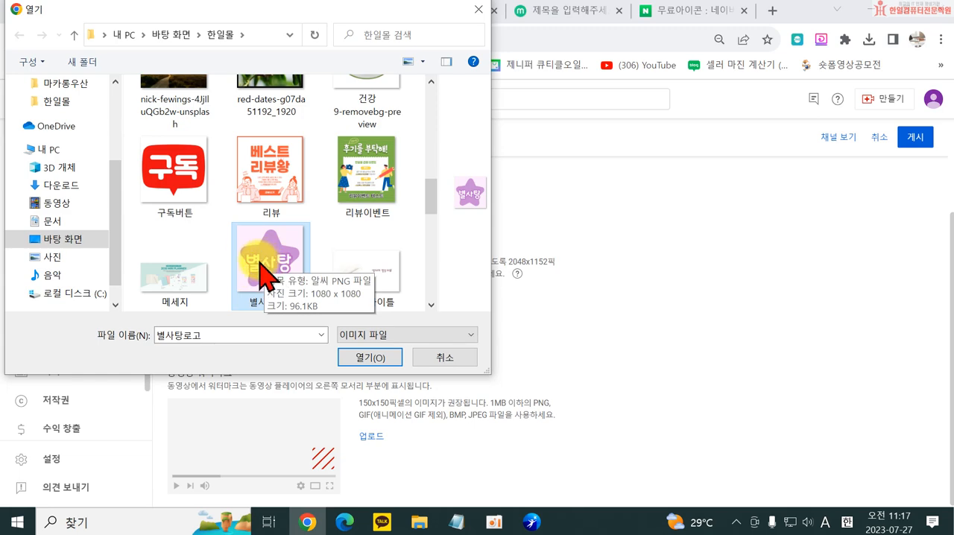
{"action": "left_click", "coordinate": [367, 359]}
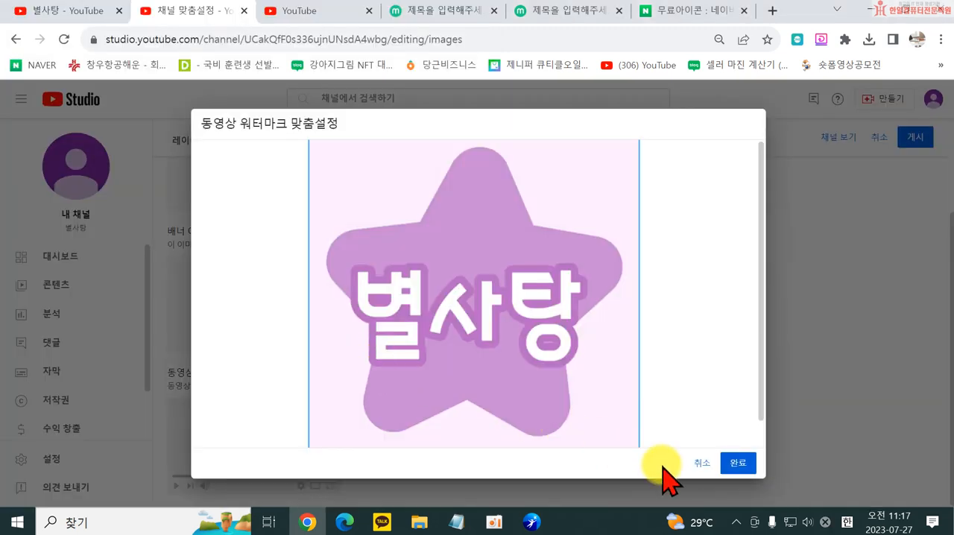
{"action": "left_click", "coordinate": [740, 465]}
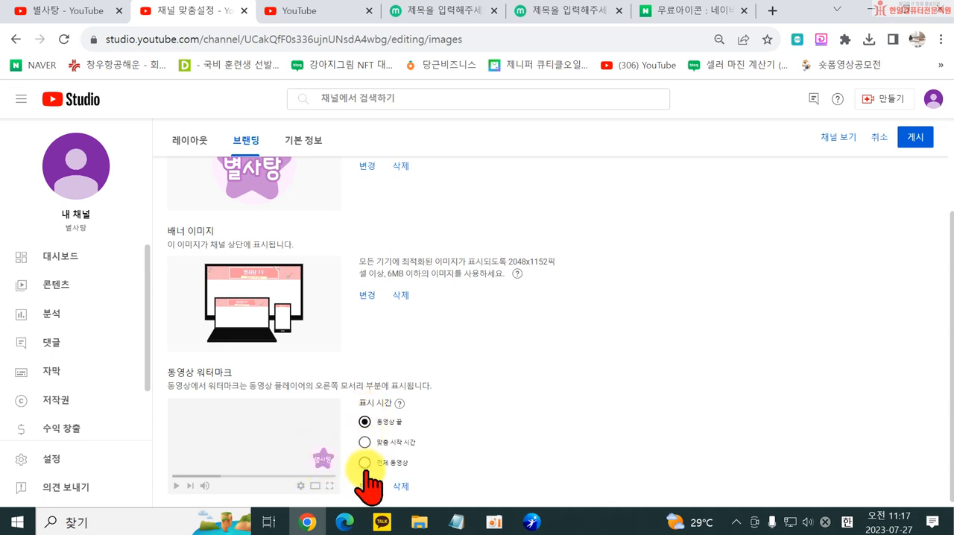
- Review the profile picture, banner and watermark with its 동영상 끝 display time, and publish the branding changes
{"action": "scroll", "coordinate": [417, 464], "scroll_direction": "down", "scroll_amount": 1}
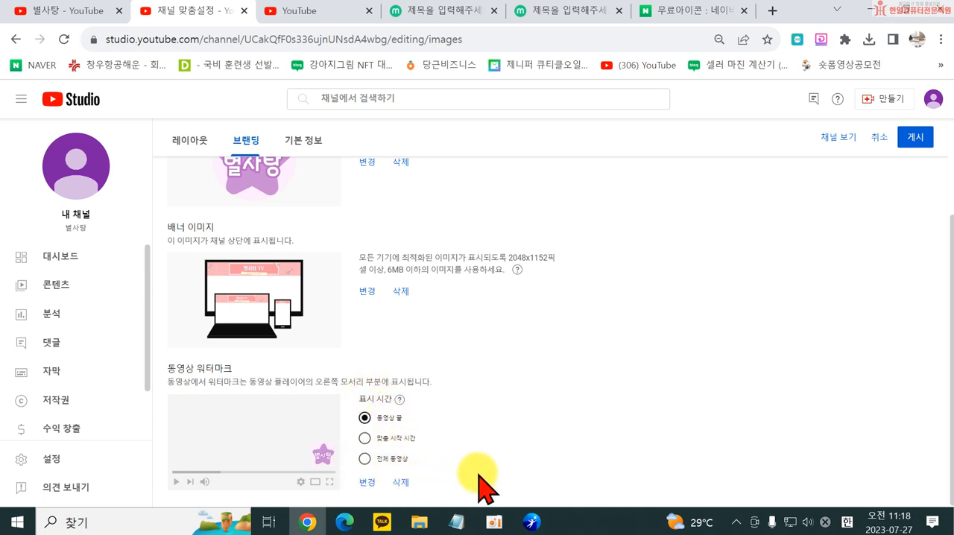
{"action": "scroll", "coordinate": [481, 463], "scroll_direction": "up", "scroll_amount": 3}
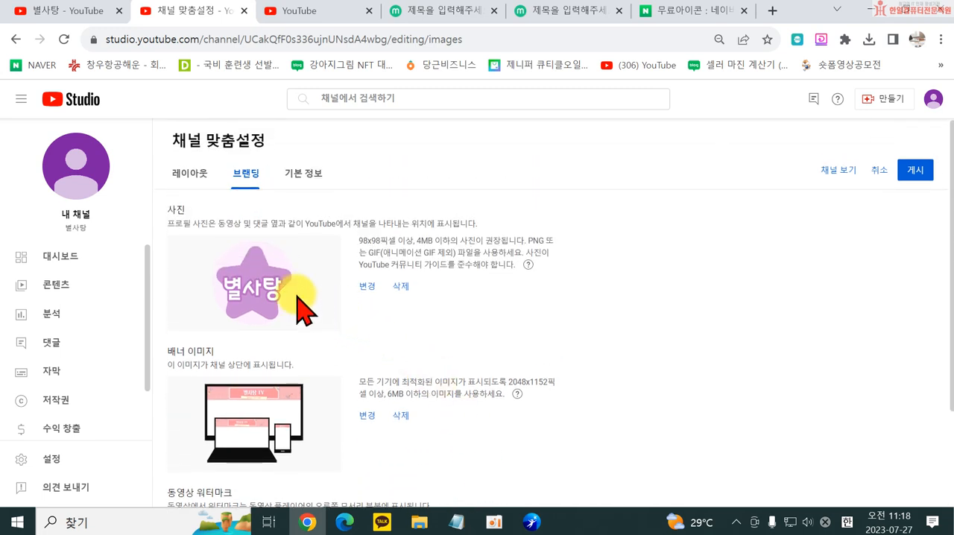
{"action": "scroll", "coordinate": [257, 328], "scroll_direction": "down", "scroll_amount": 2}
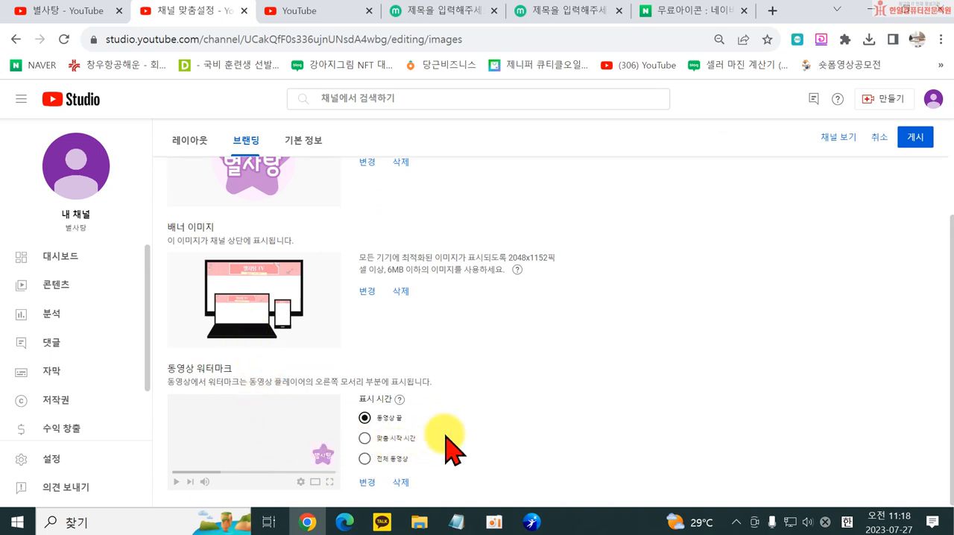
{"action": "scroll", "coordinate": [445, 447], "scroll_direction": "up", "scroll_amount": 1}
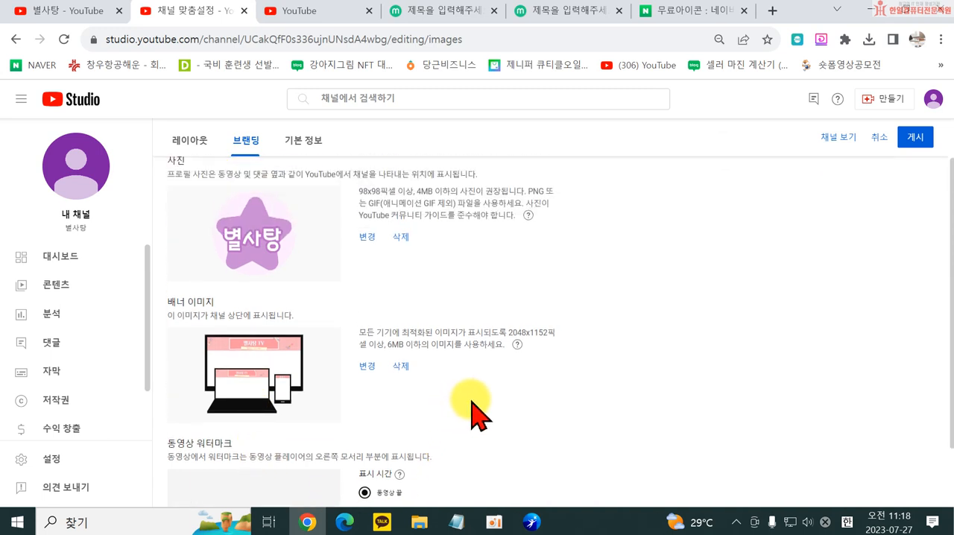
{"action": "left_click", "coordinate": [920, 139]}
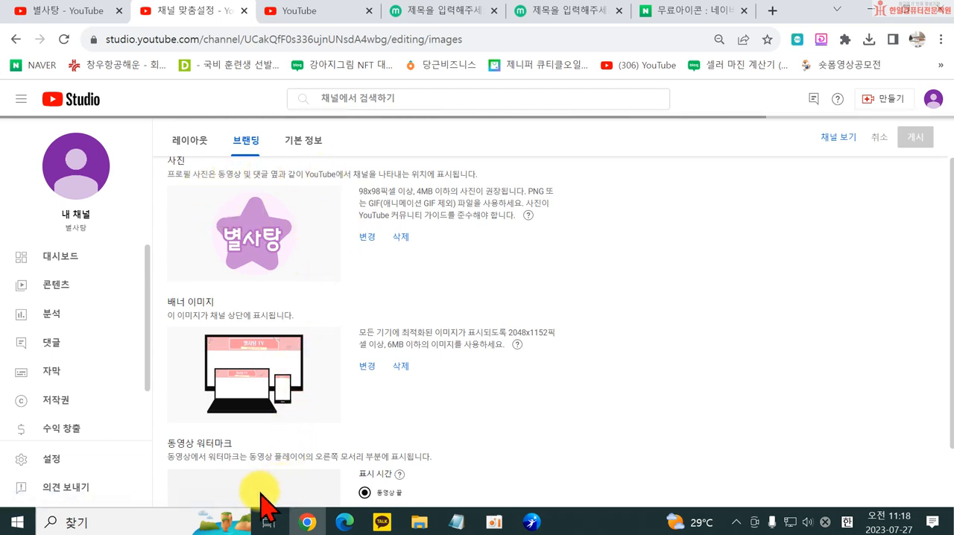
- View and reload the public channel page, check the saved branding settings, and open the channel page again
{"action": "scroll", "coordinate": [246, 484], "scroll_direction": "down", "scroll_amount": 1}
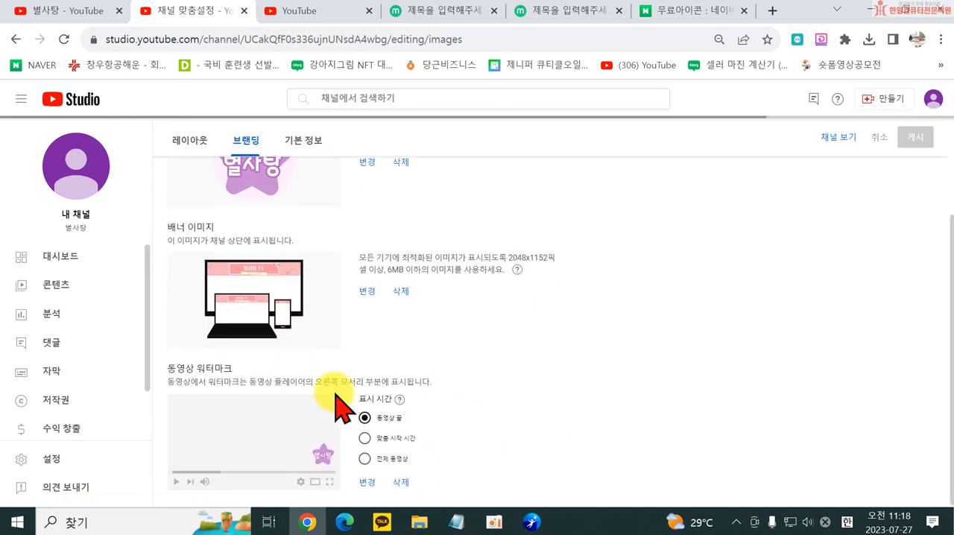
{"action": "left_click", "coordinate": [838, 140]}
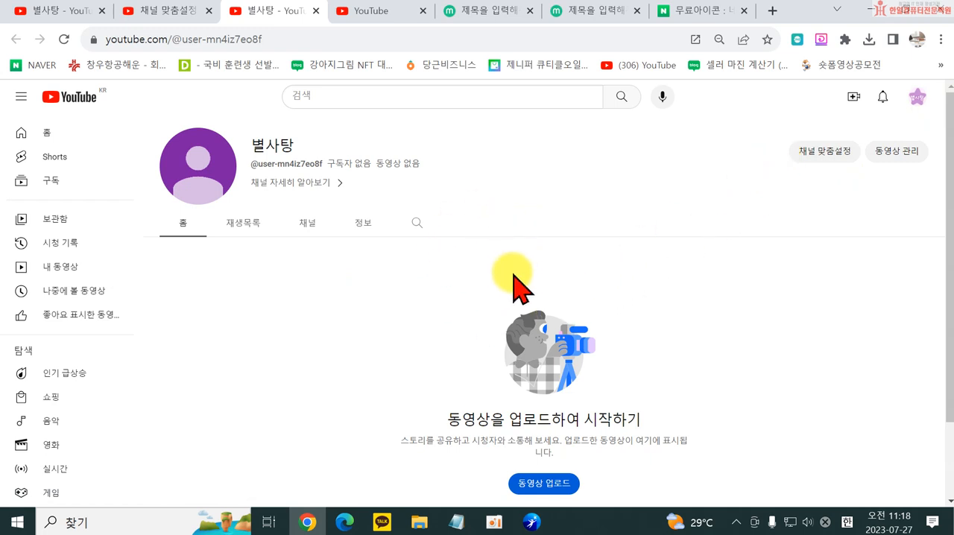
{"action": "key", "text": "F5"}
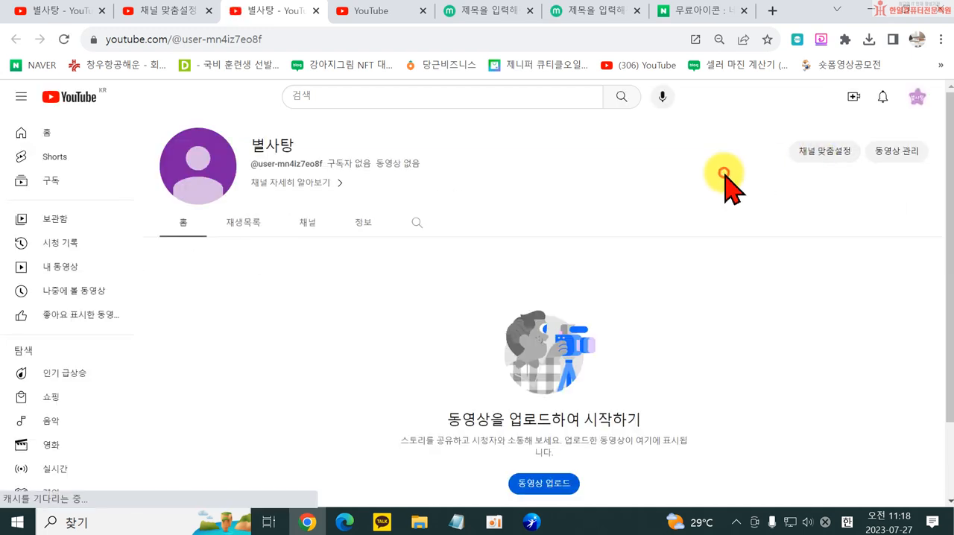
{"action": "left_click", "coordinate": [827, 154]}
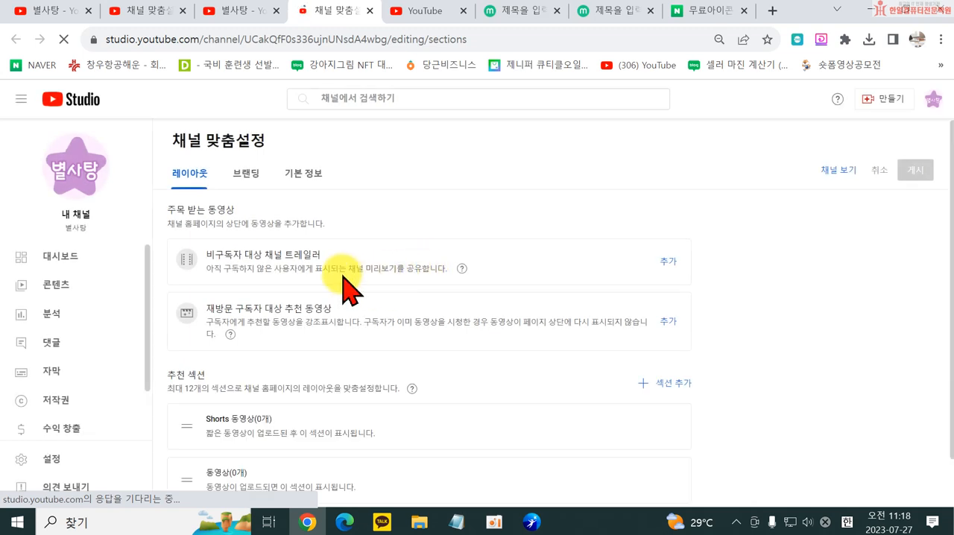
{"action": "left_click", "coordinate": [246, 174]}
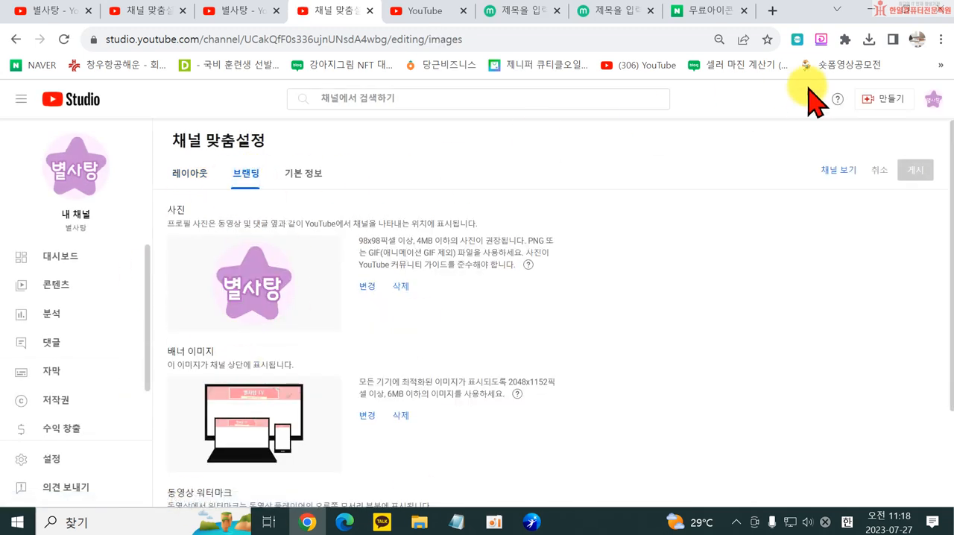
{"action": "left_click", "coordinate": [827, 171]}
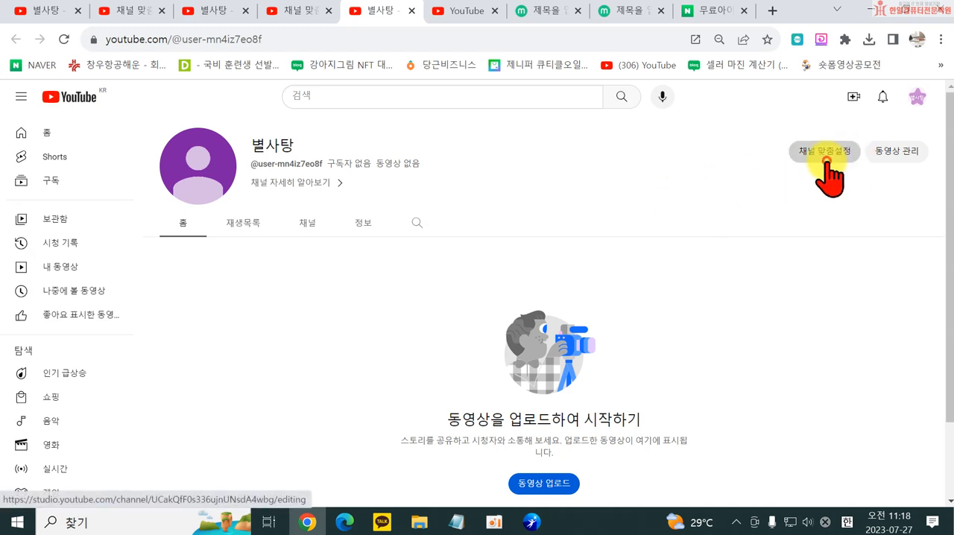
- Recheck the branding images in channel customization and examine the banner and profile picture on a freshly opened channel page
{"action": "left_click", "coordinate": [826, 163]}
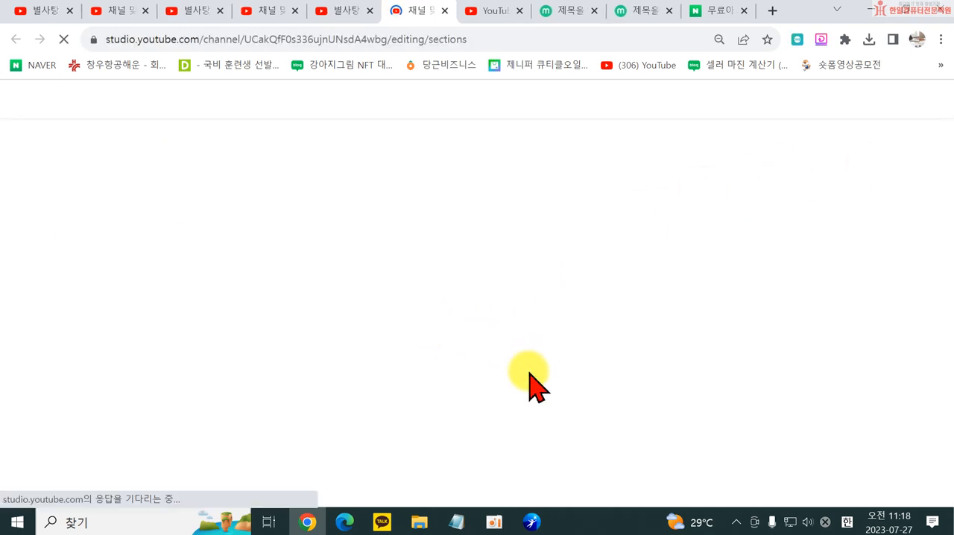
{"action": "left_click", "coordinate": [246, 172]}
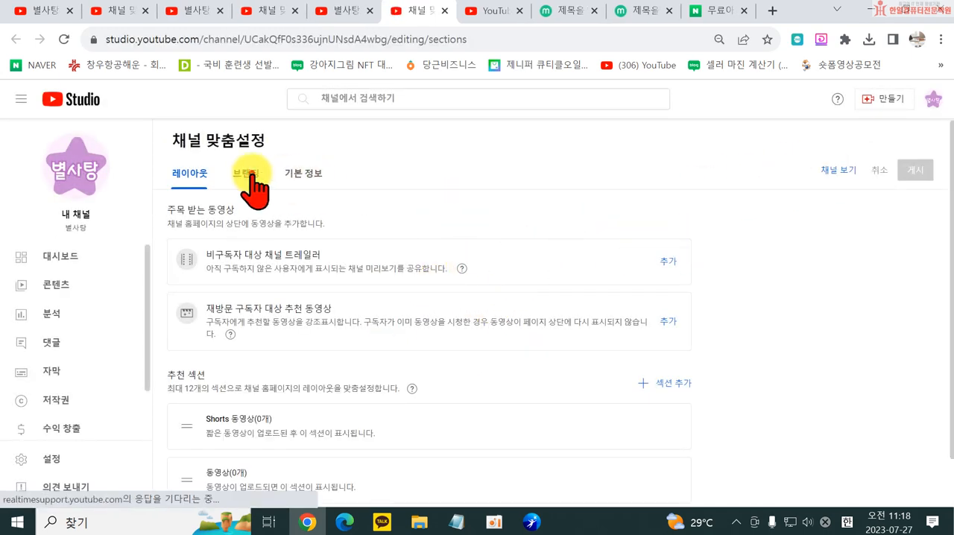
{"action": "scroll", "coordinate": [473, 376], "scroll_direction": "down", "scroll_amount": 3}
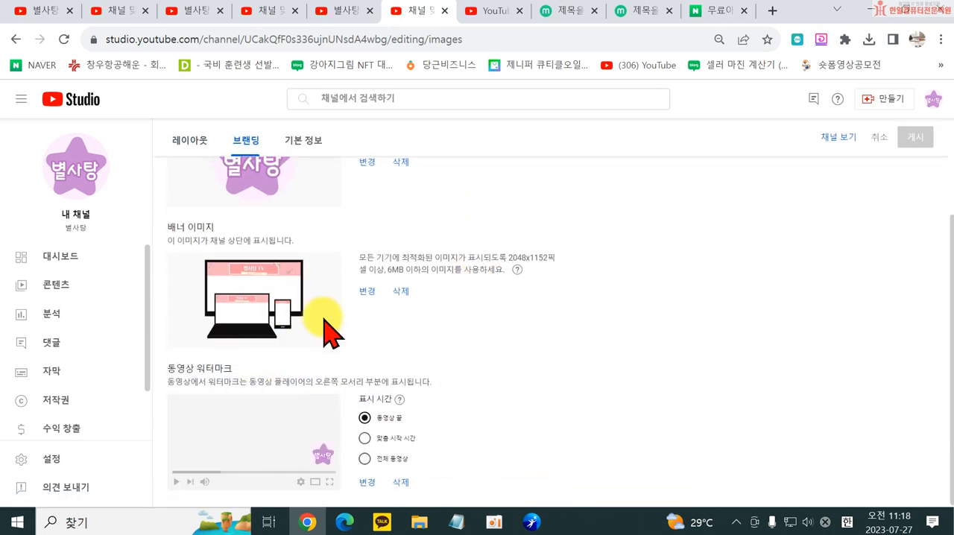
{"action": "scroll", "coordinate": [522, 382], "scroll_direction": "up", "scroll_amount": 3}
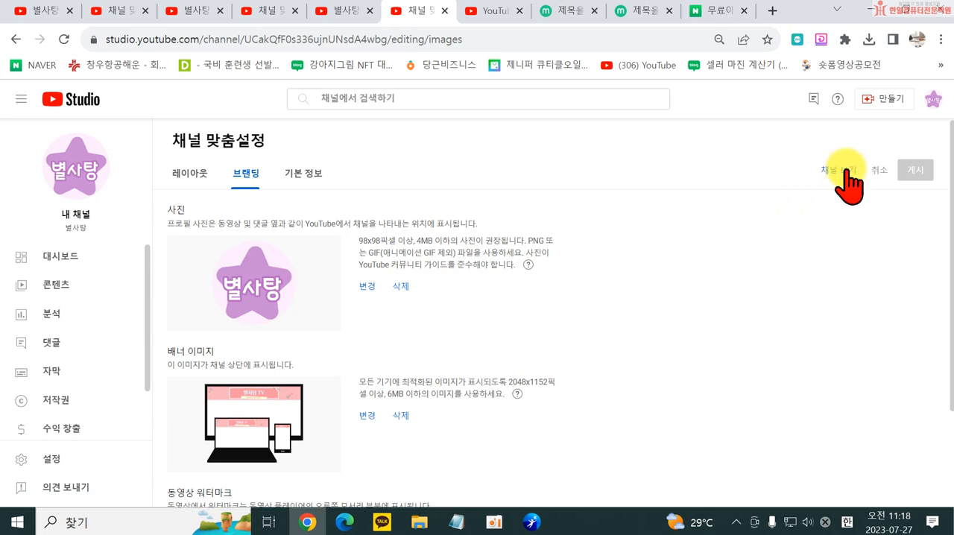
{"action": "scroll", "coordinate": [447, 335], "scroll_direction": "down", "scroll_amount": 2}
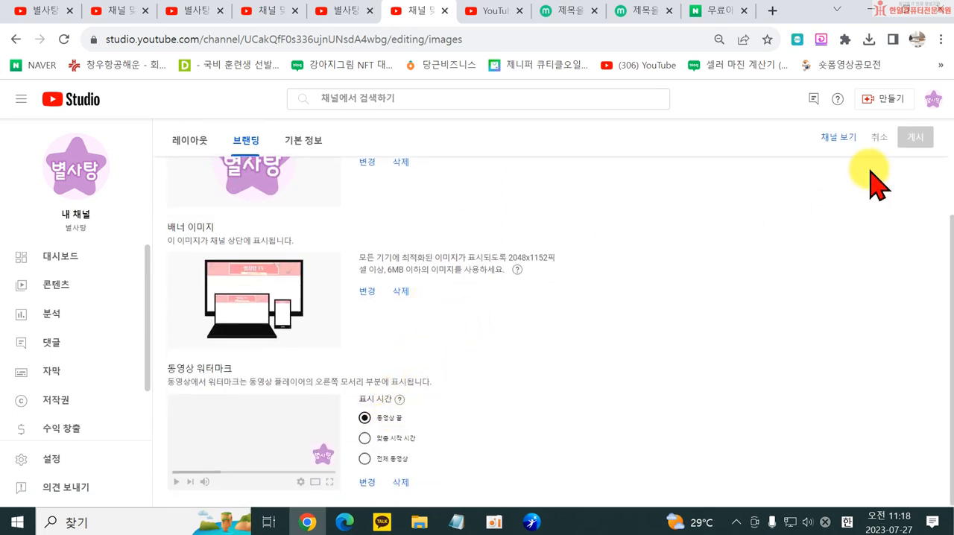
{"action": "left_click", "coordinate": [839, 138]}
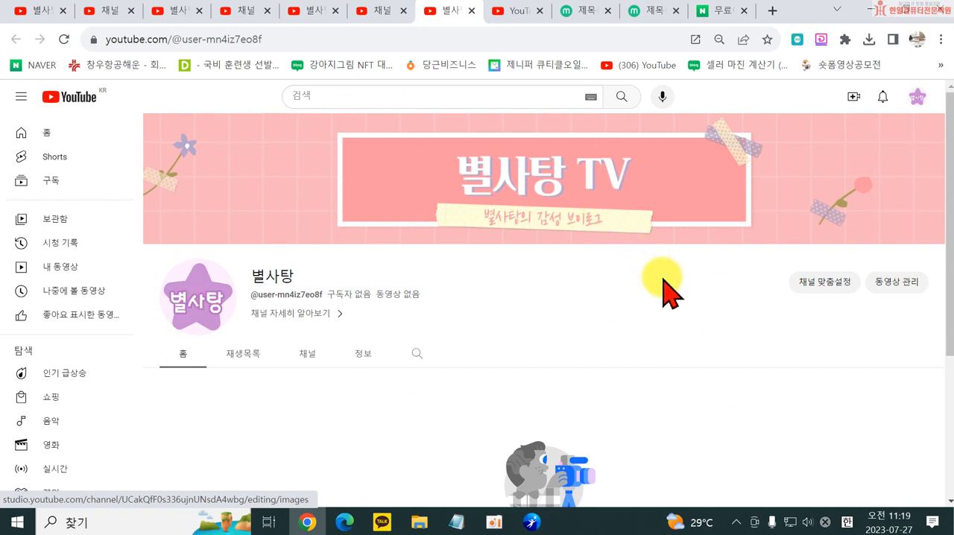
{"action": "scroll", "coordinate": [675, 305], "scroll_direction": "down", "scroll_amount": 1}
{"action": "scroll", "coordinate": [704, 302], "scroll_direction": "up", "scroll_amount": 1}
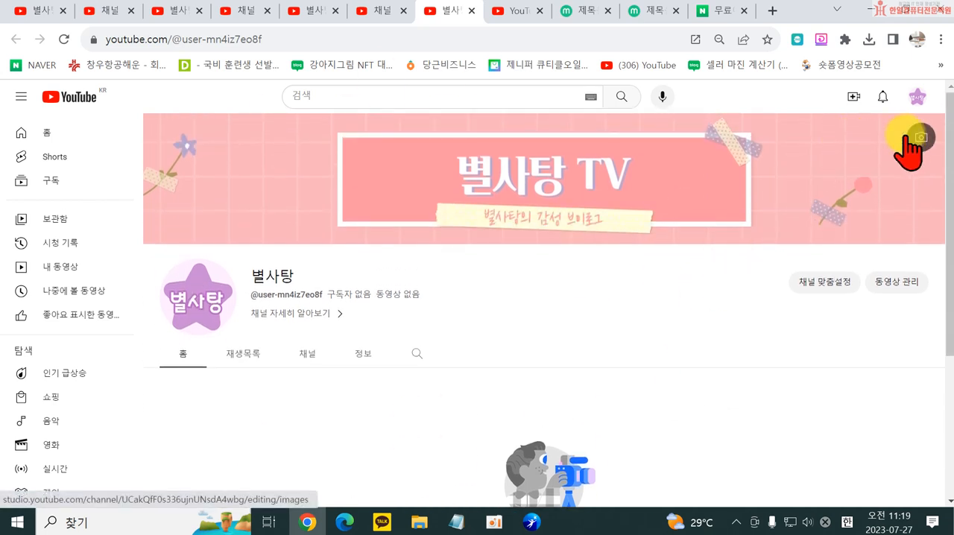
{"action": "left_click", "coordinate": [821, 287]}
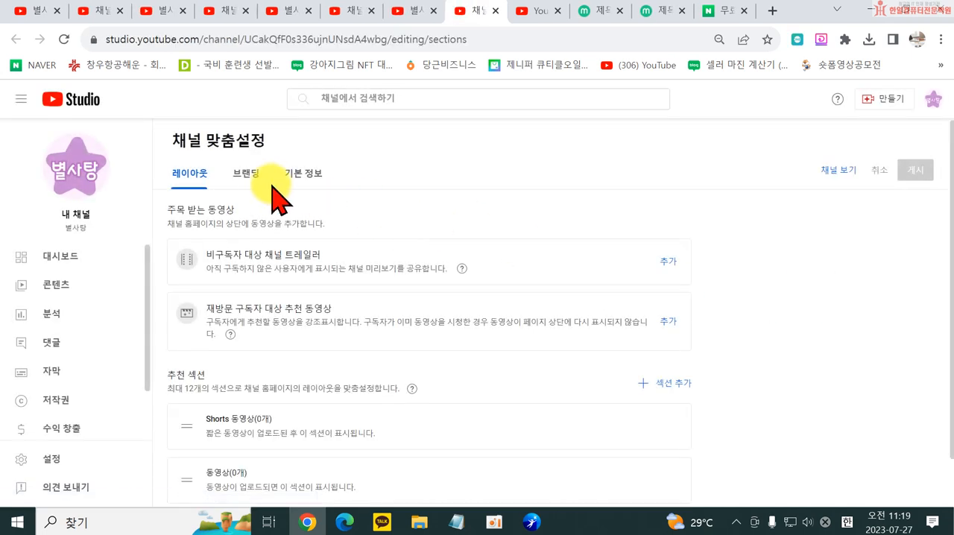
{"action": "left_click", "coordinate": [246, 172]}
{"action": "scroll", "coordinate": [365, 396], "scroll_direction": "down", "scroll_amount": 1}
{"action": "scroll", "coordinate": [365, 433], "scroll_direction": "down", "scroll_amount": 1}
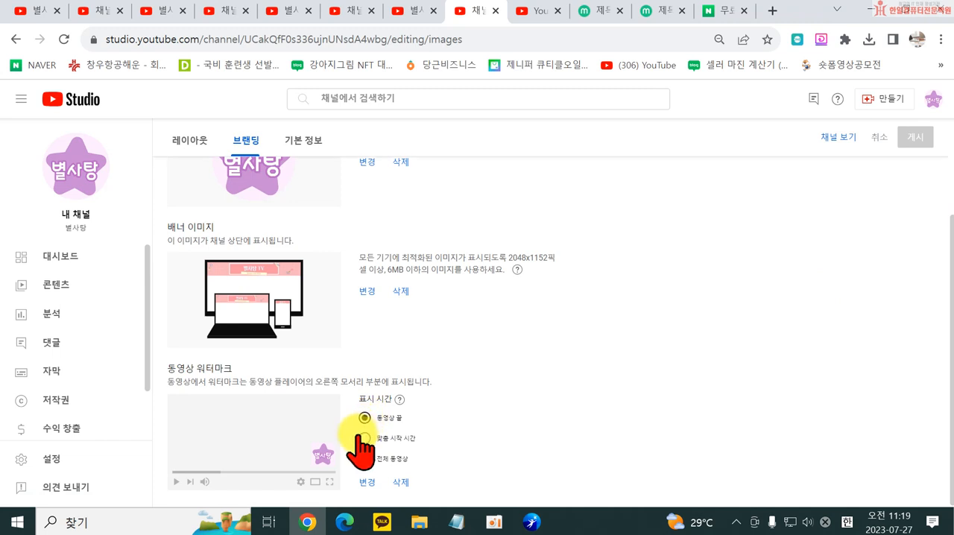
{"action": "scroll", "coordinate": [234, 398], "scroll_direction": "up", "scroll_amount": 3}
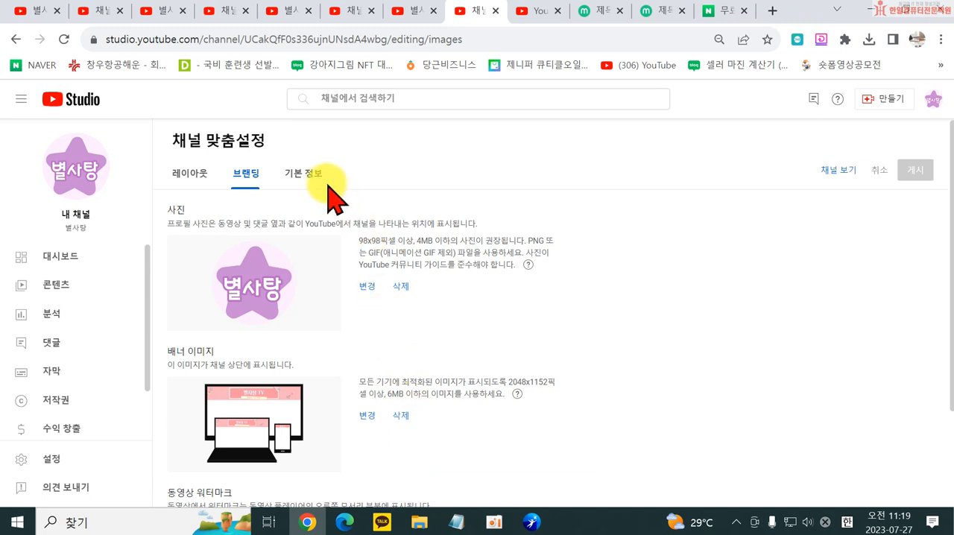
{"action": "left_click", "coordinate": [304, 179]}
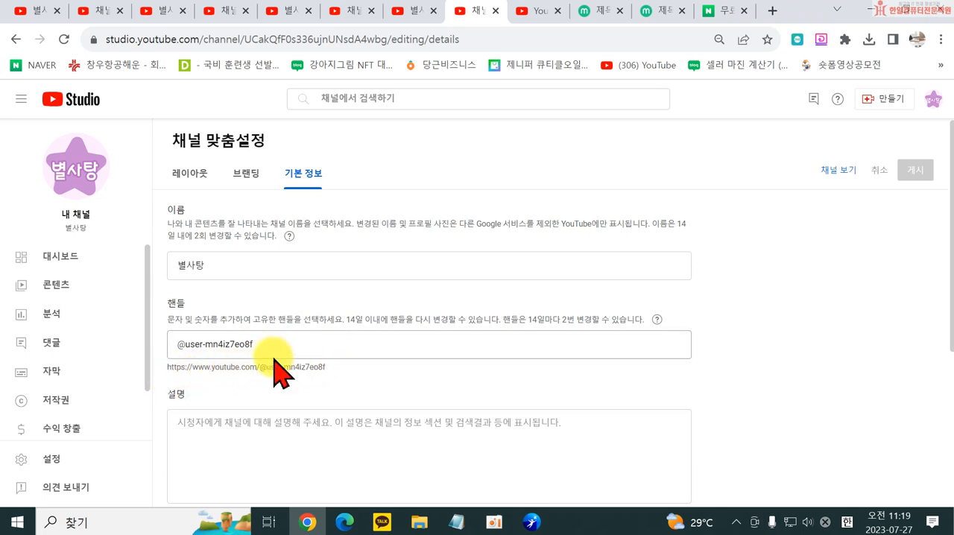
{"action": "left_click_drag", "start_coordinate": [273, 344], "coordinate": [183, 345]}
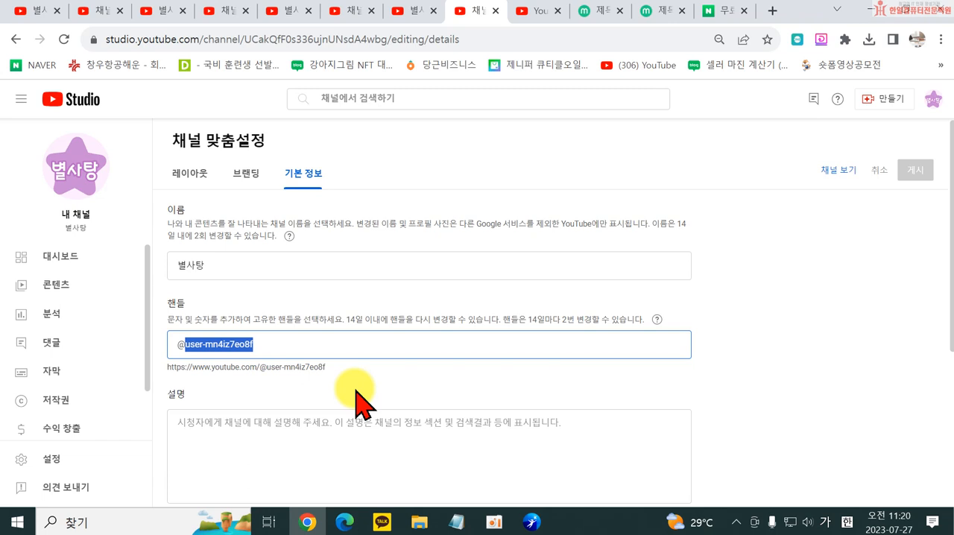
{"action": "type", "text": "ㄴ"}
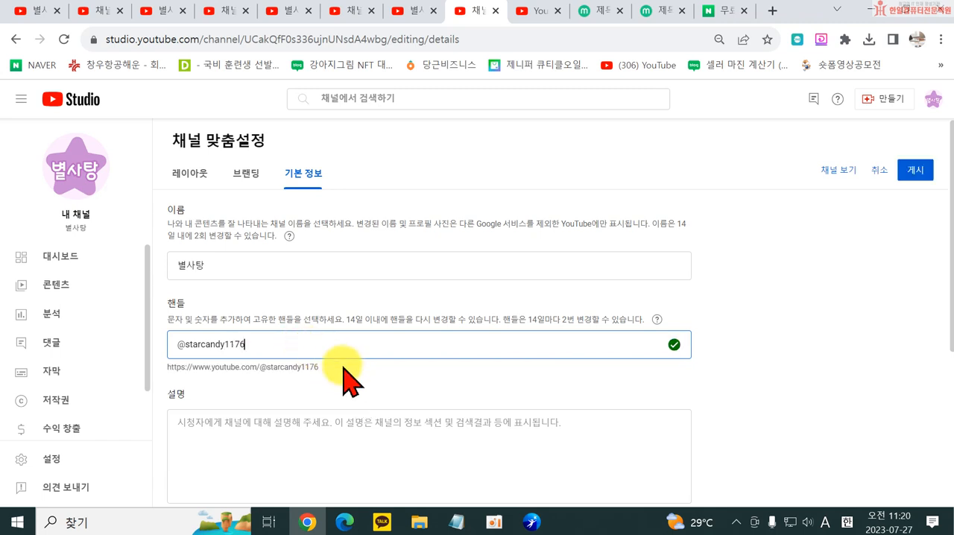
{"action": "key", "text": "BackSpace"}
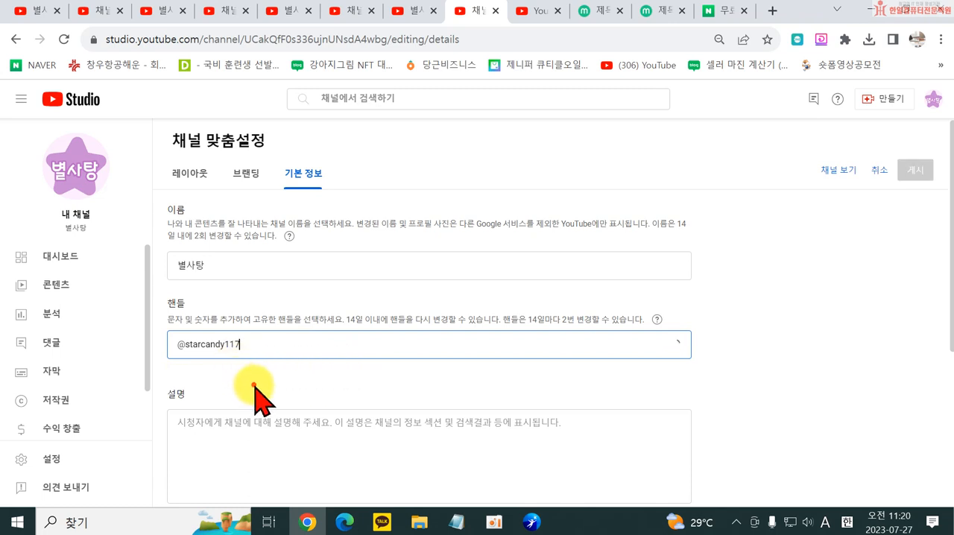
{"action": "left_click", "coordinate": [255, 395]}
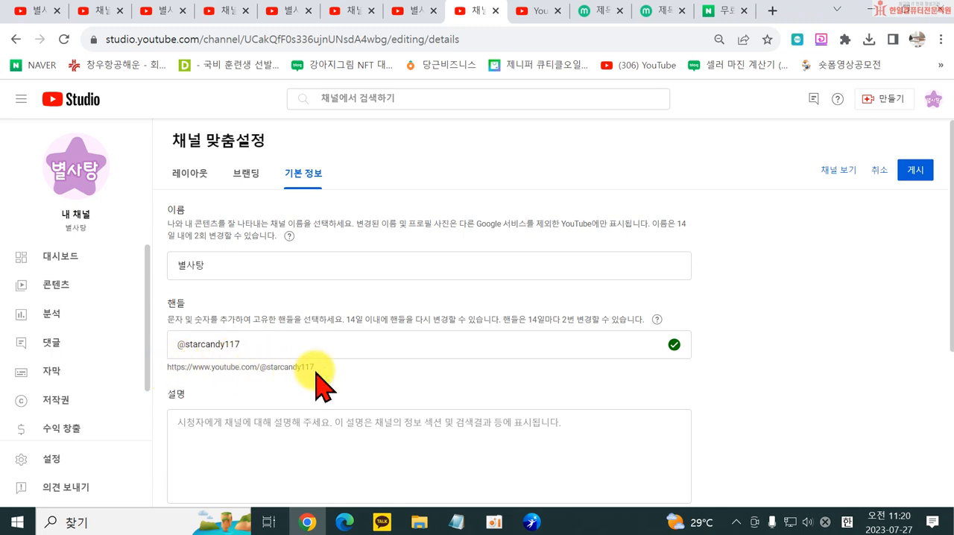
- Fill in the channel description with "반갑습니다 별사탕 채널입니다."
{"action": "scroll", "coordinate": [405, 420], "scroll_direction": "down", "scroll_amount": 1}
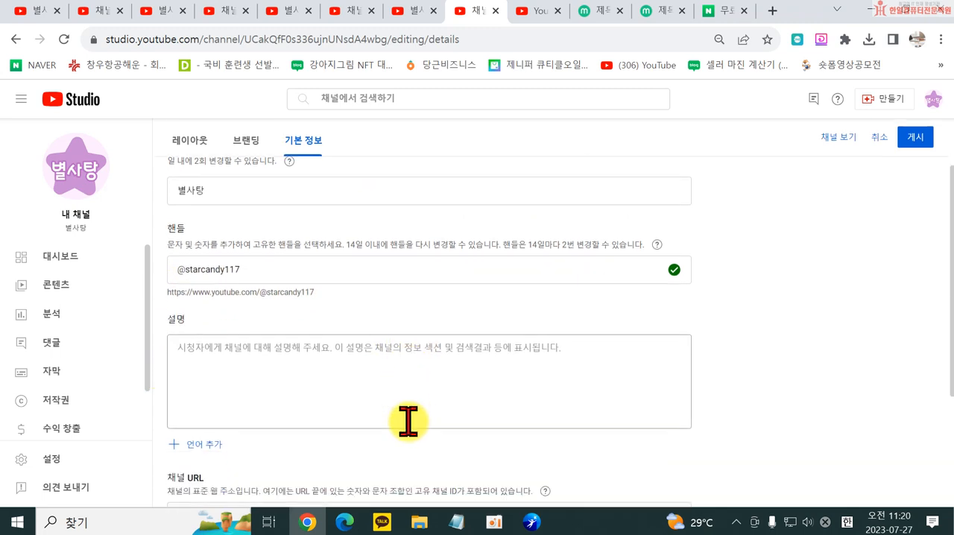
{"action": "left_click", "coordinate": [331, 393]}
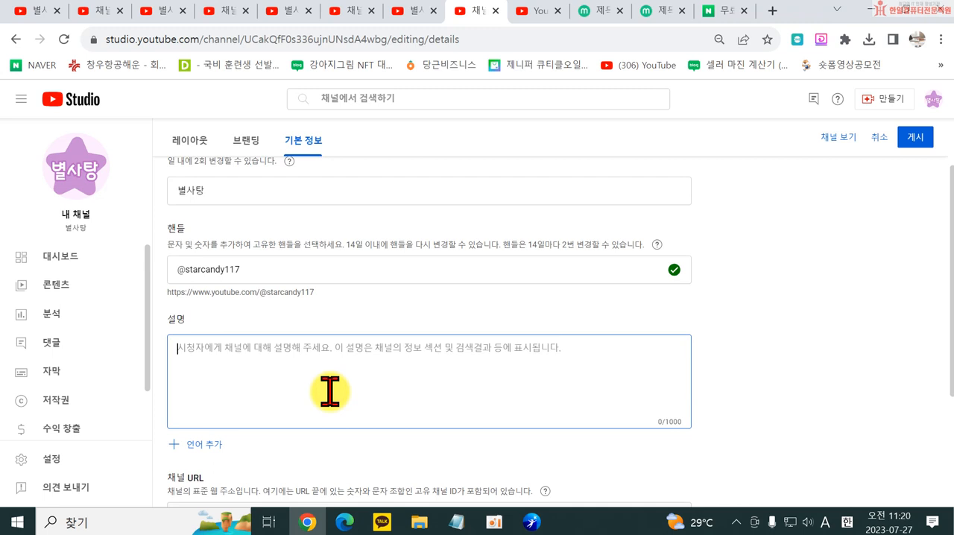
{"action": "type", "text": "q"}
{"action": "key", "text": "BackSpace"}
{"action": "key", "text": "Hangul"}
{"action": "type", "text": "반갑습니다 별사탕 채널입니다."}
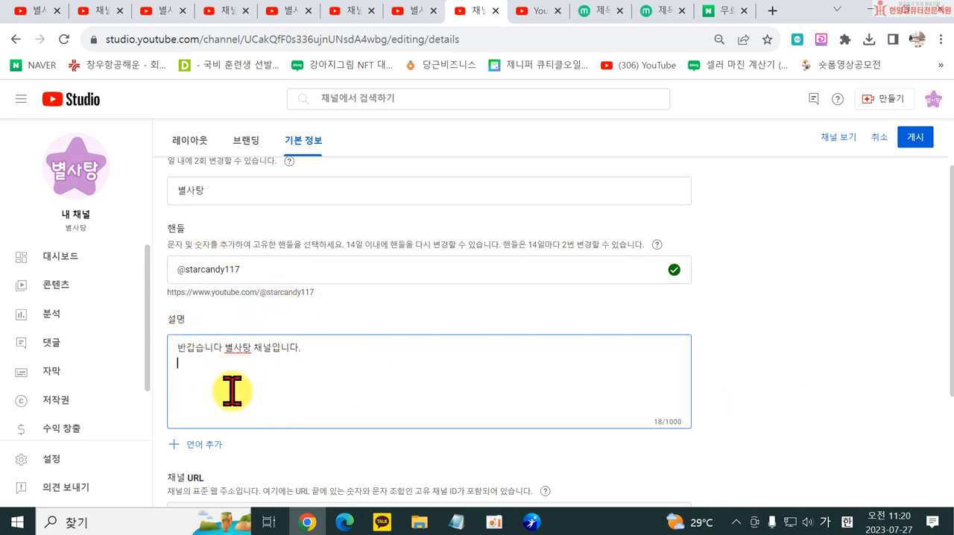
- Add a link entry with the title 블로그 to the channel's basic information
{"action": "scroll", "coordinate": [331, 339], "scroll_direction": "down", "scroll_amount": 1}
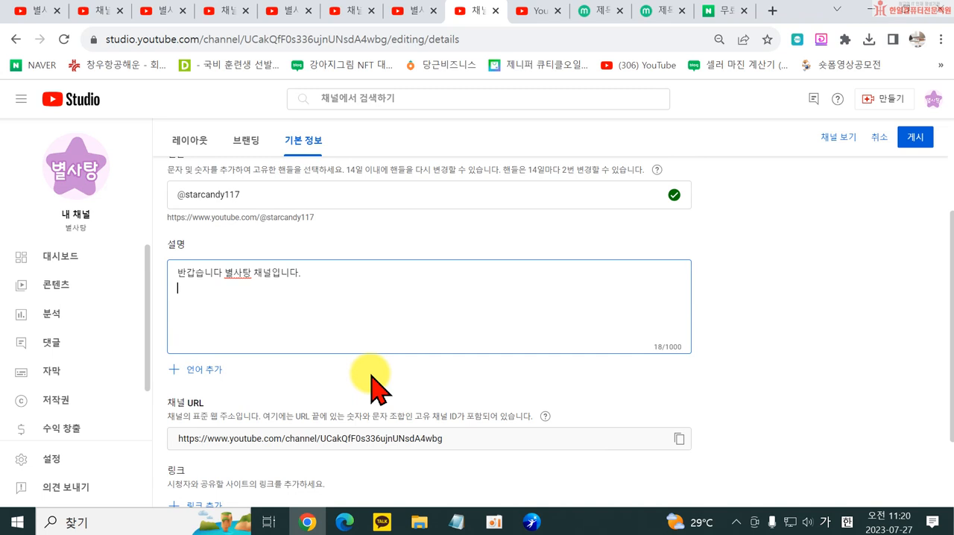
{"action": "scroll", "coordinate": [369, 377], "scroll_direction": "down", "scroll_amount": 1}
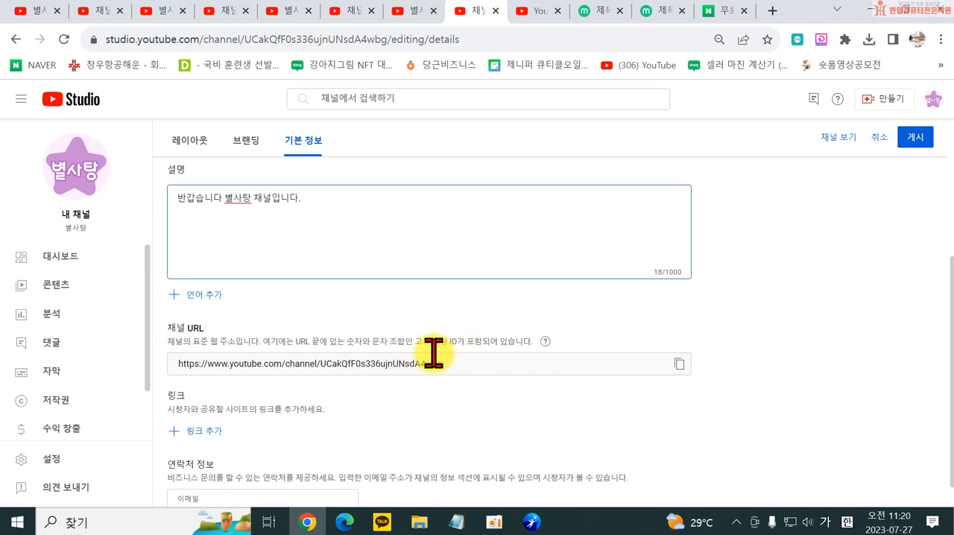
{"action": "scroll", "coordinate": [217, 364], "scroll_direction": "up", "scroll_amount": 2}
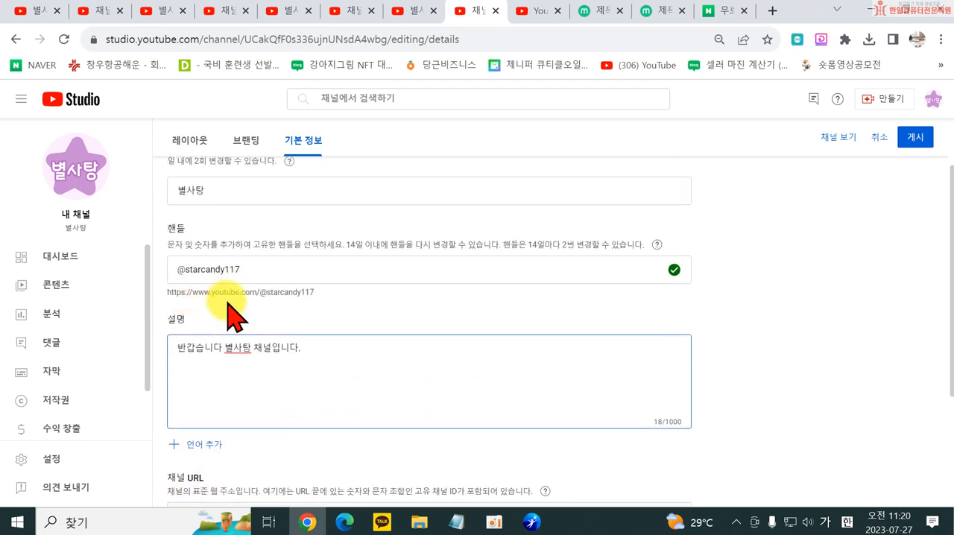
{"action": "scroll", "coordinate": [634, 420], "scroll_direction": "down", "scroll_amount": 2}
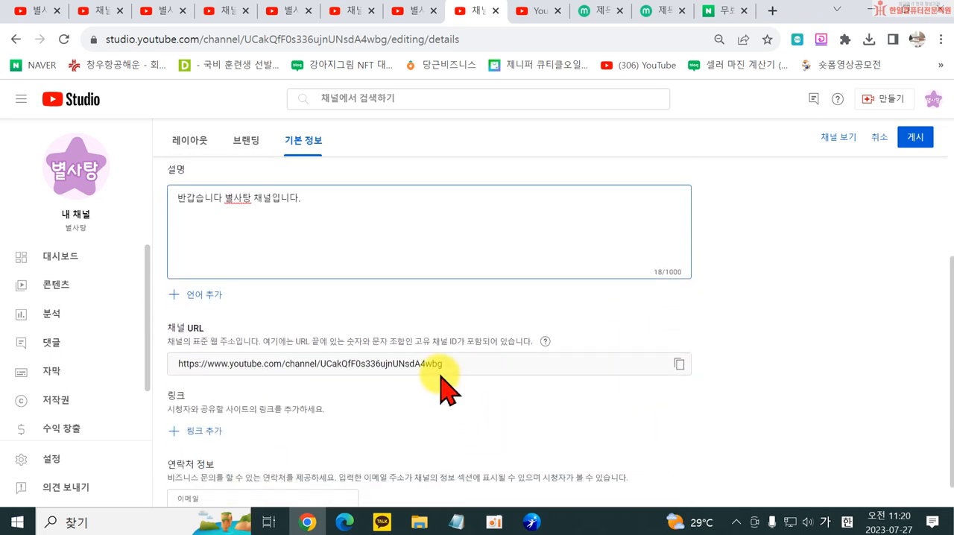
{"action": "scroll", "coordinate": [433, 377], "scroll_direction": "down", "scroll_amount": 1}
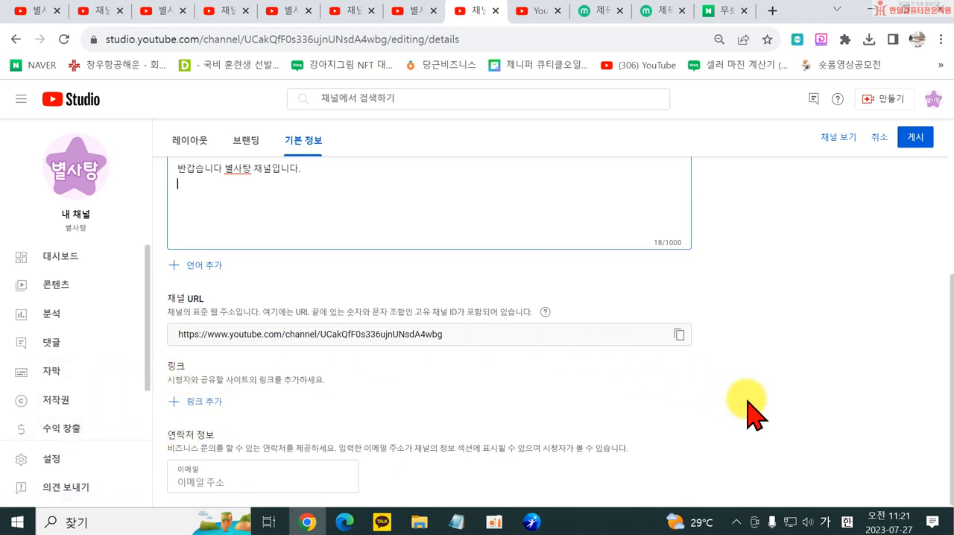
{"action": "left_click", "coordinate": [203, 406]}
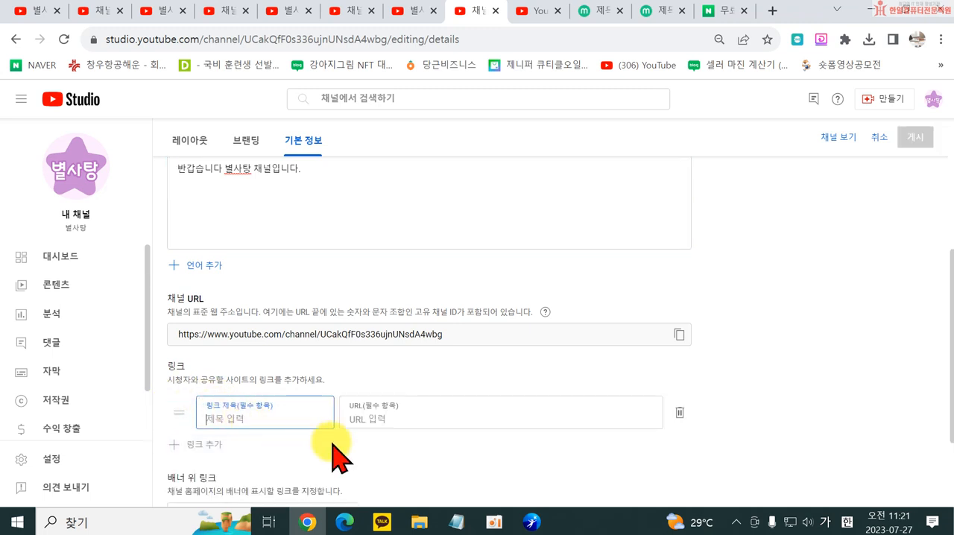
{"action": "key", "text": "Tab"}
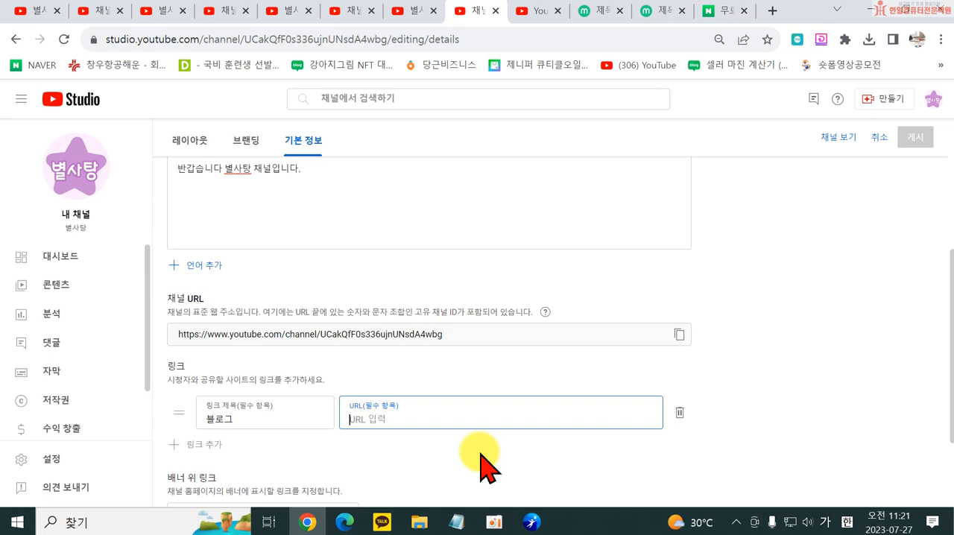
- Open the Naver blog in a new browser tab and copy its web address
{"action": "left_click", "coordinate": [772, 11]}
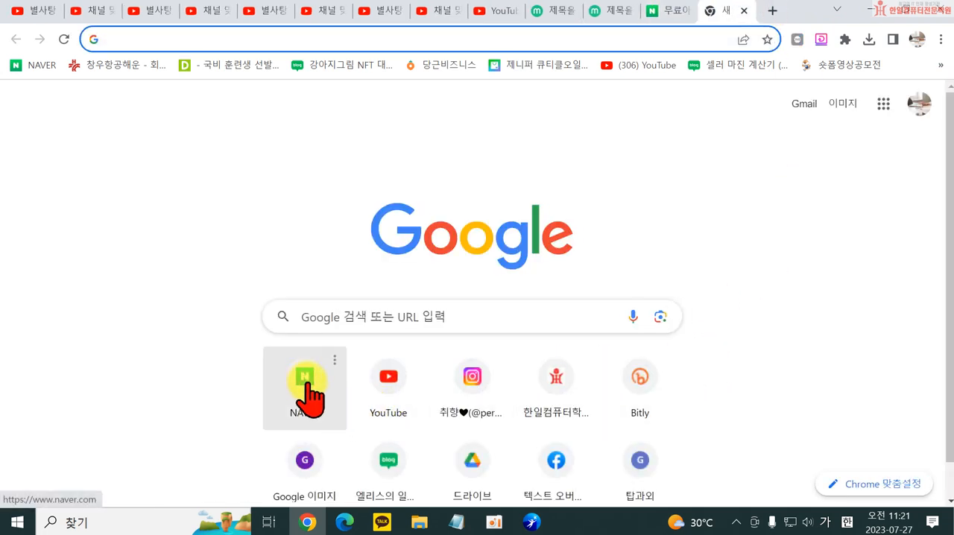
{"action": "left_click", "coordinate": [389, 466]}
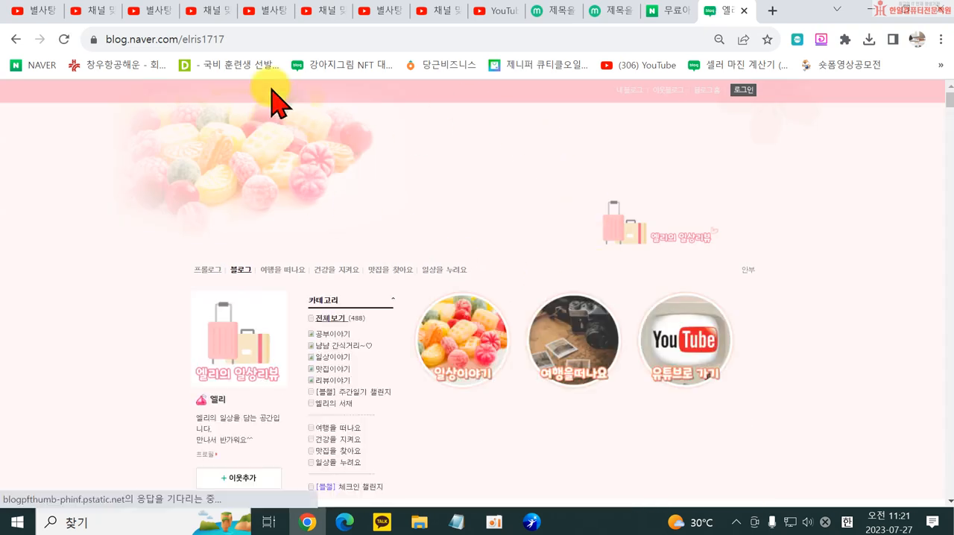
{"action": "left_click", "coordinate": [164, 41]}
{"action": "right_click", "coordinate": [159, 43]}
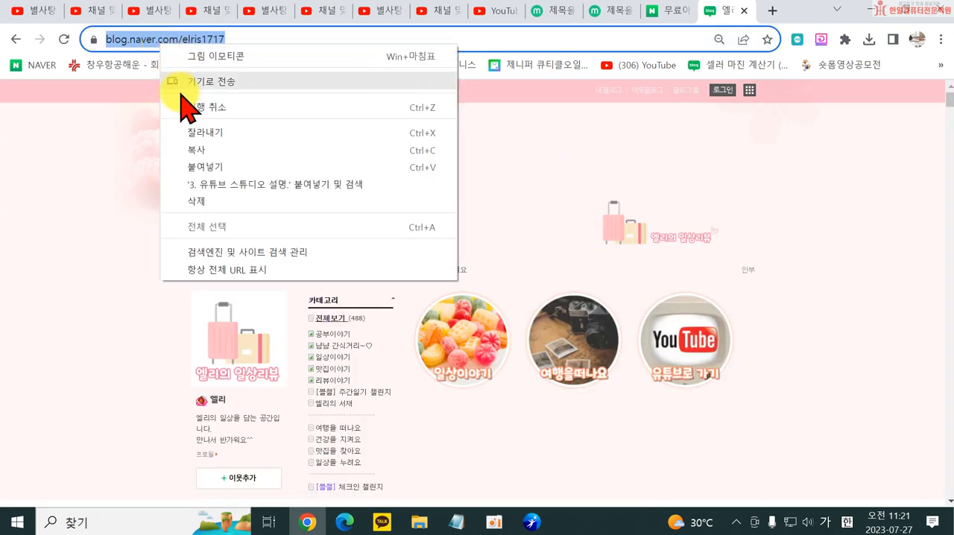
{"action": "left_click", "coordinate": [197, 150]}
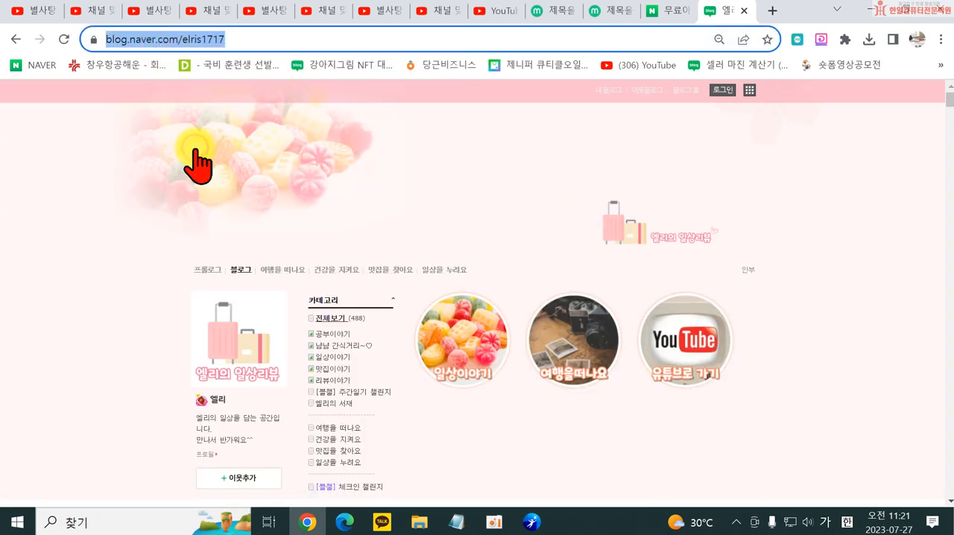
- Return to the channel customization page and paste the copied blog address as the URL of the 블로그 link
{"action": "left_click", "coordinate": [611, 11]}
{"action": "left_click", "coordinate": [659, 11]}
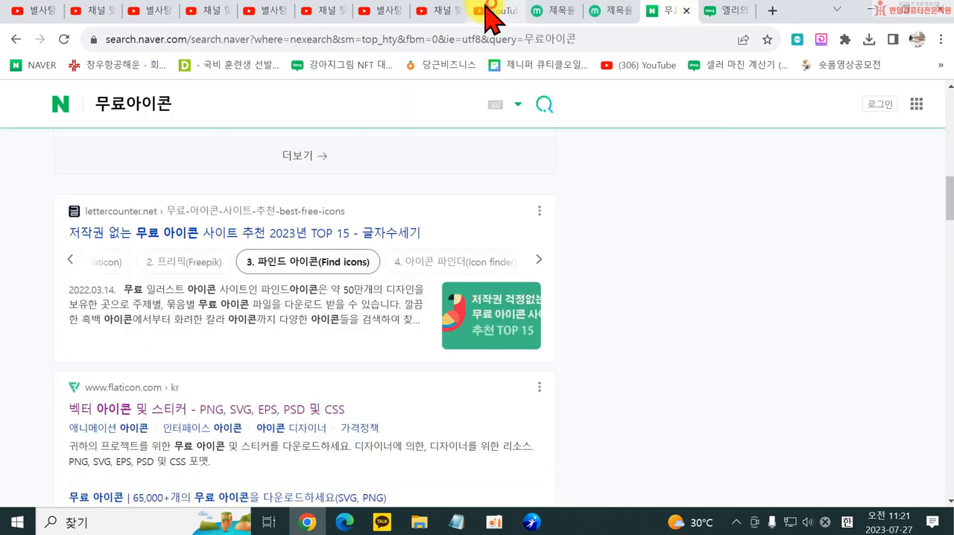
{"action": "left_click", "coordinate": [422, 10]}
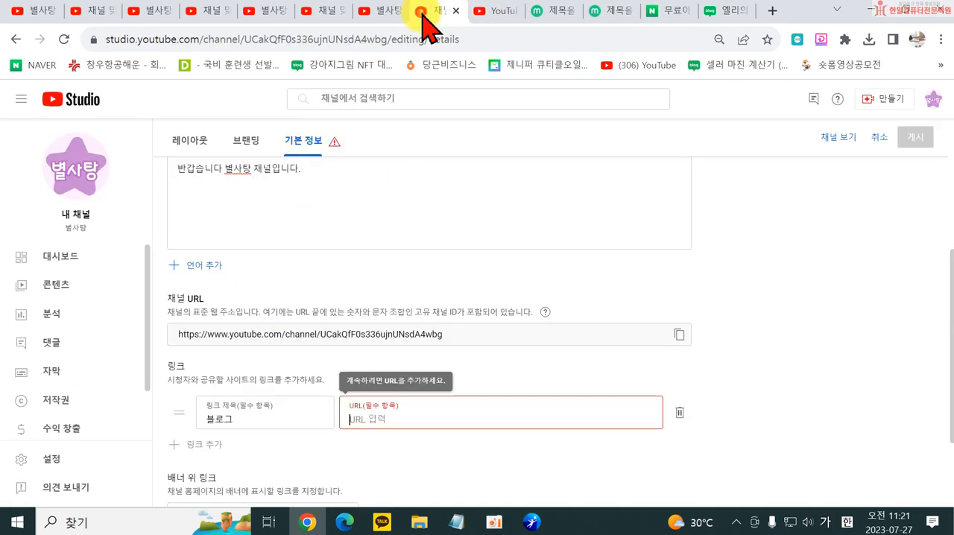
{"action": "left_click", "coordinate": [399, 416]}
{"action": "key", "text": "ctrl+v"}
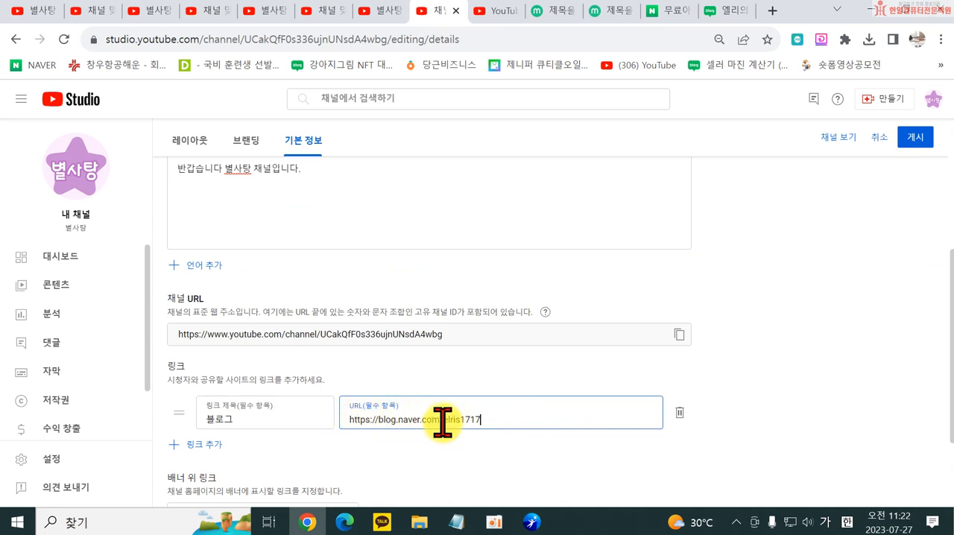
{"action": "left_click_drag", "start_coordinate": [444, 420], "coordinate": [494, 419]}
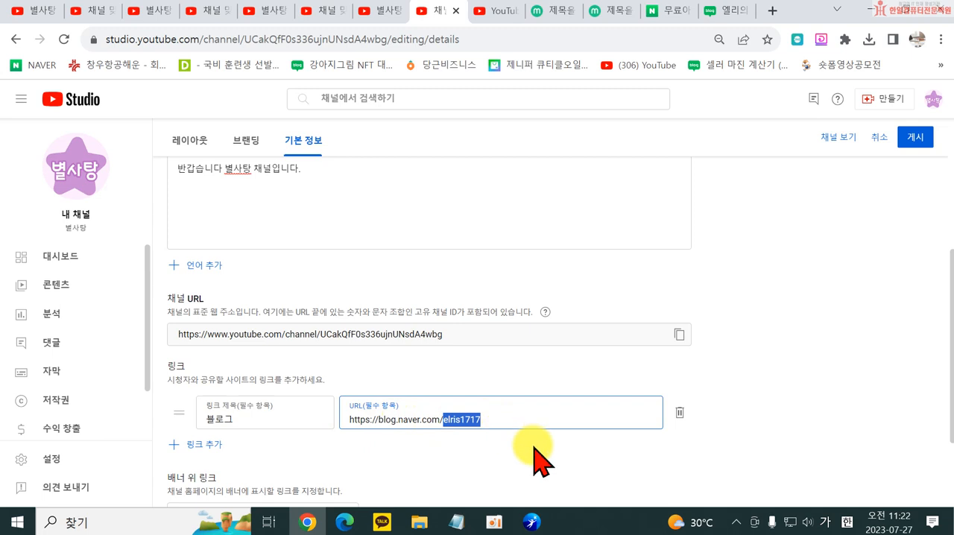
{"action": "left_click", "coordinate": [520, 447]}
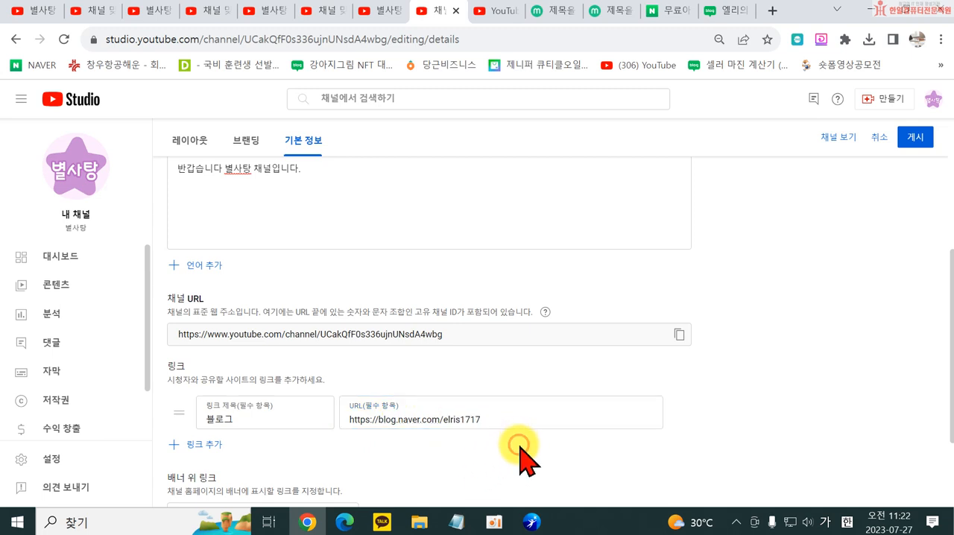
- Fill in the business contact e-mail in the contact information and publish the basic information changes
{"action": "scroll", "coordinate": [514, 449], "scroll_direction": "down", "scroll_amount": 1}
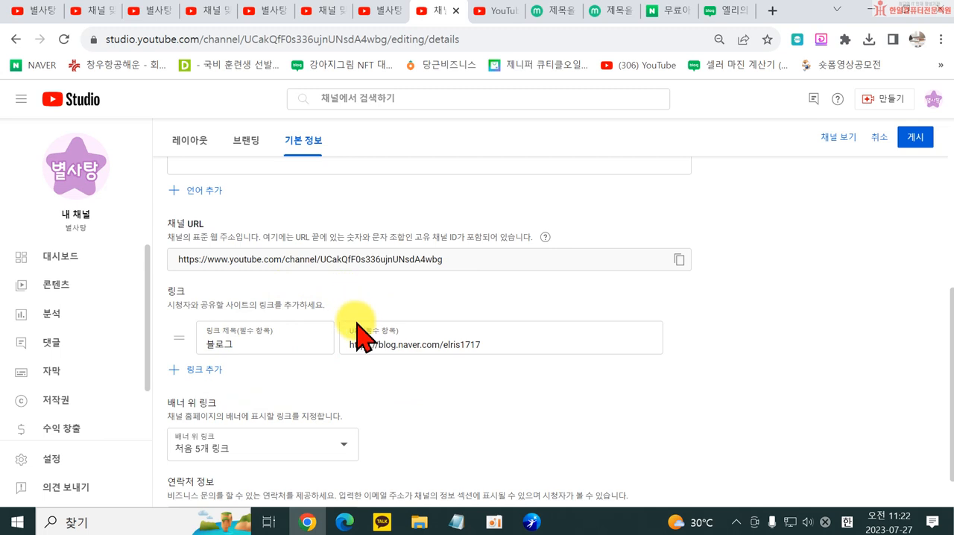
{"action": "scroll", "coordinate": [358, 339], "scroll_direction": "down", "scroll_amount": 1}
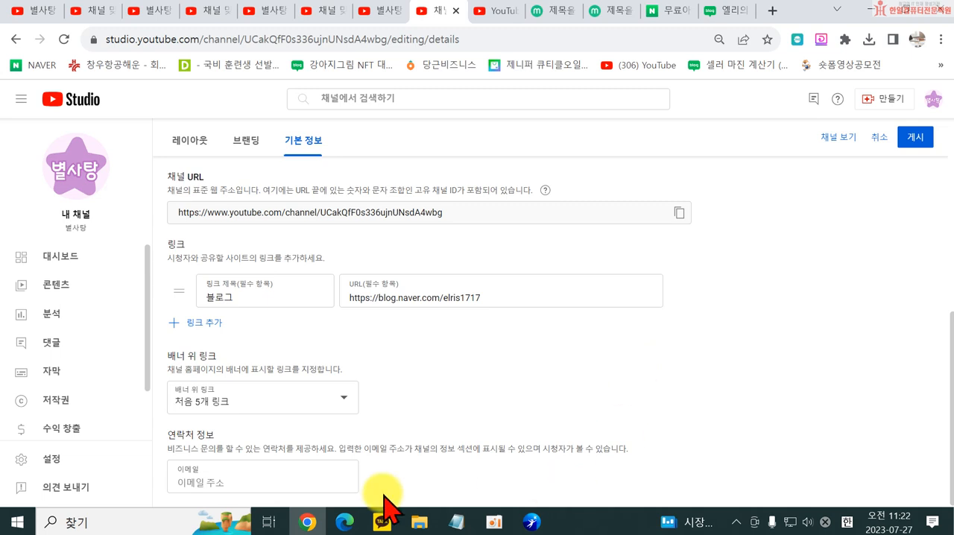
{"action": "left_click", "coordinate": [279, 479]}
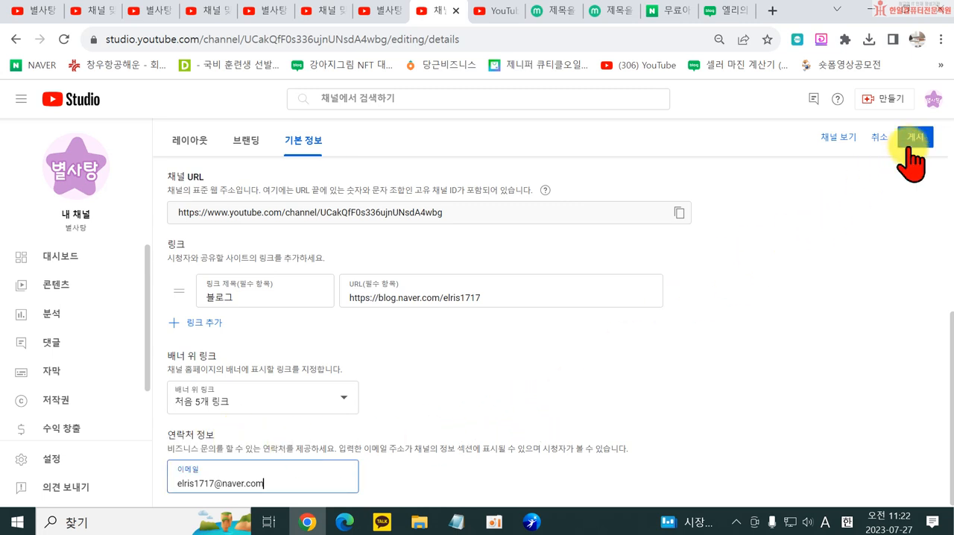
{"action": "left_click", "coordinate": [916, 140]}
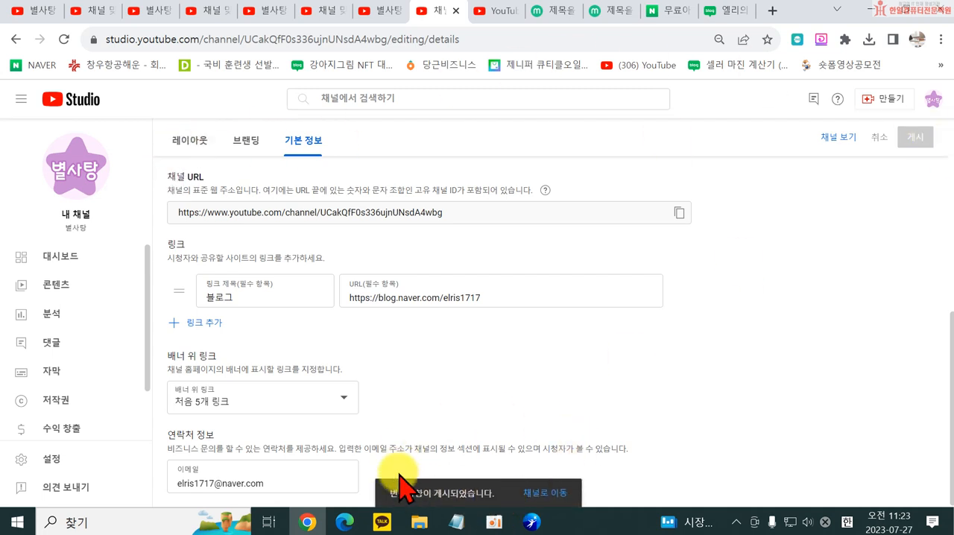
- Open the public channel page, test the 블로그 link on the banner, close the blog and look over the channel page
{"action": "left_click", "coordinate": [545, 494]}
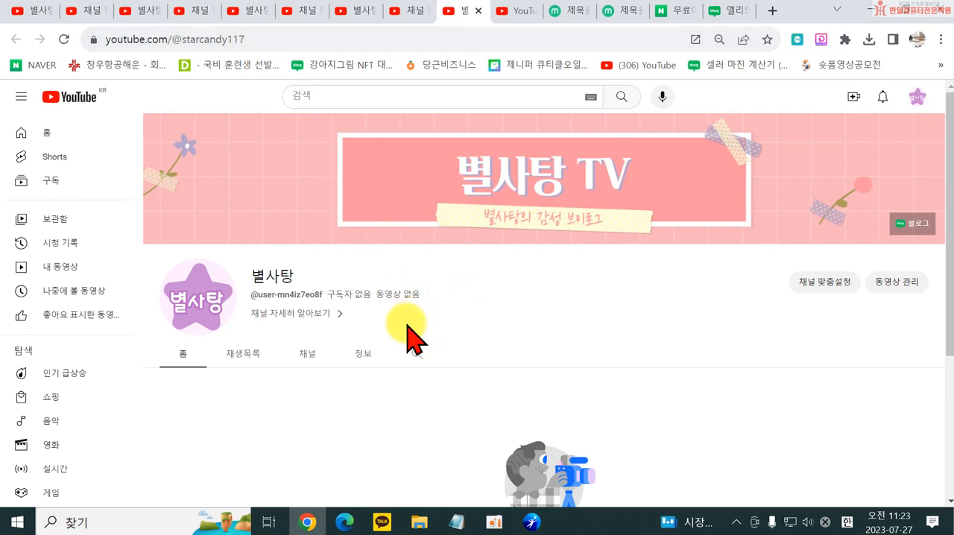
{"action": "left_click", "coordinate": [914, 224]}
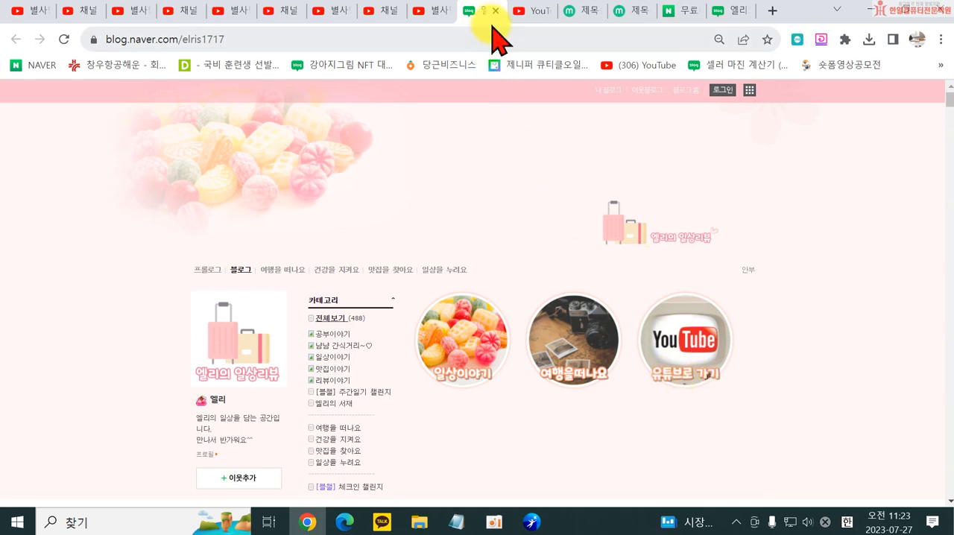
{"action": "left_click", "coordinate": [499, 13]}
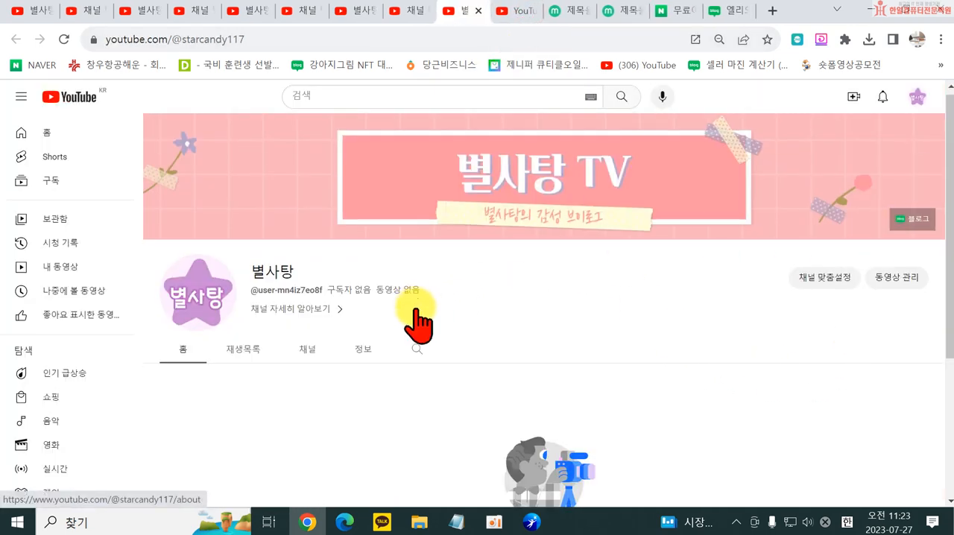
{"action": "scroll", "coordinate": [415, 324], "scroll_direction": "down", "scroll_amount": 3}
{"action": "scroll", "coordinate": [421, 323], "scroll_direction": "up", "scroll_amount": 3}
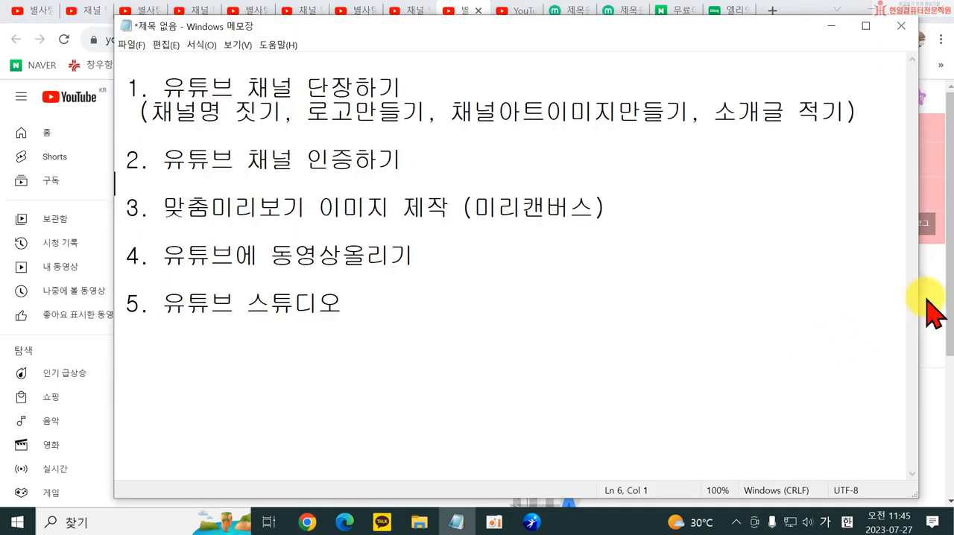
{"action": "left_click", "coordinate": [937, 309]}
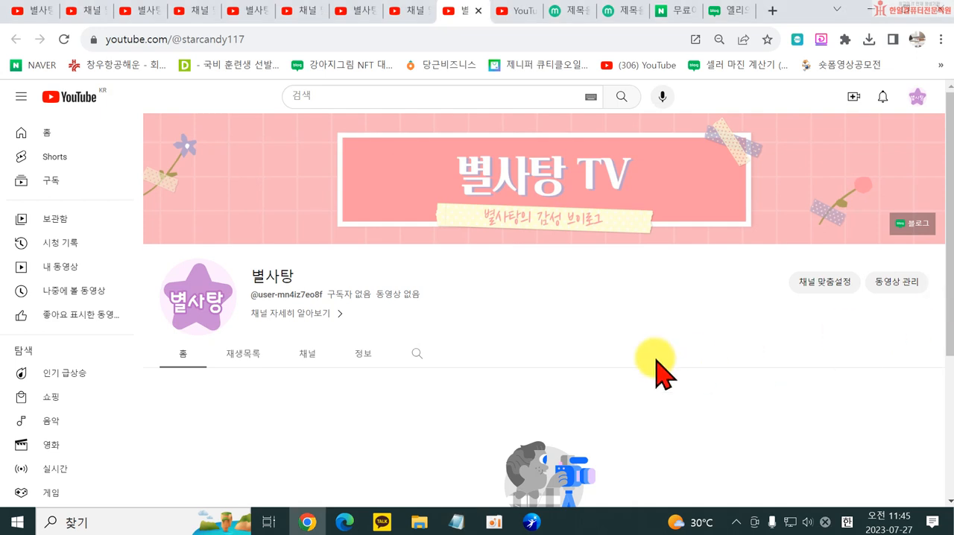
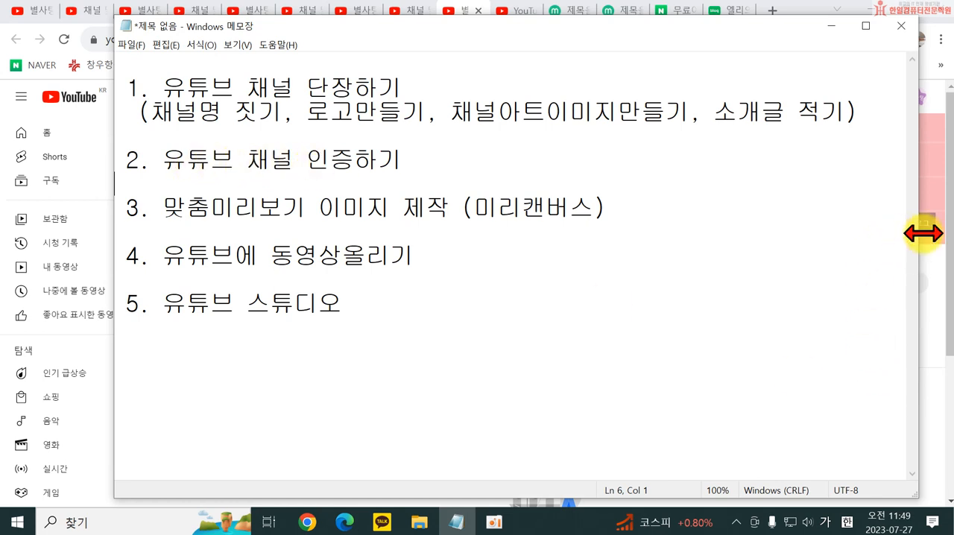
- Leave the notes and open YouTube Studio for the 별사탕 channel
{"action": "left_click", "coordinate": [946, 178]}
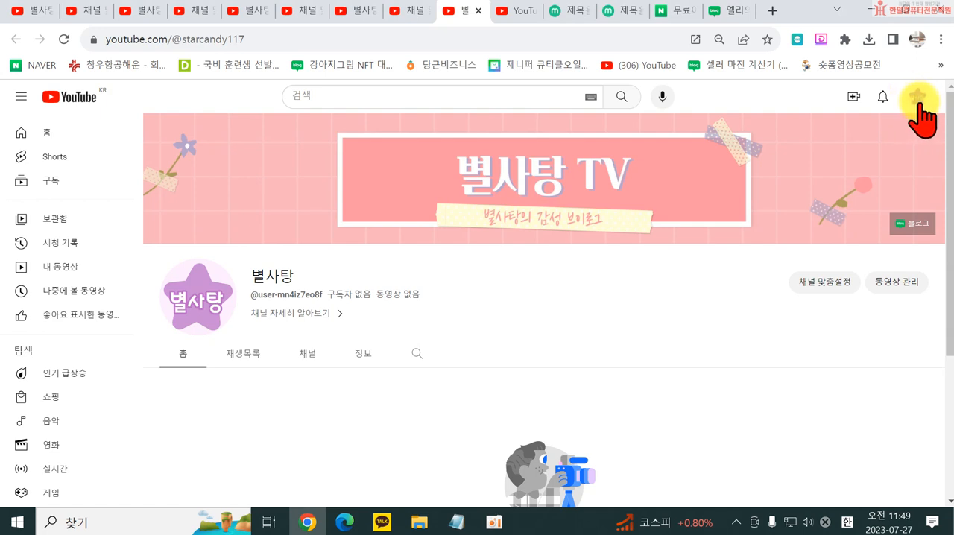
{"action": "left_click", "coordinate": [920, 104]}
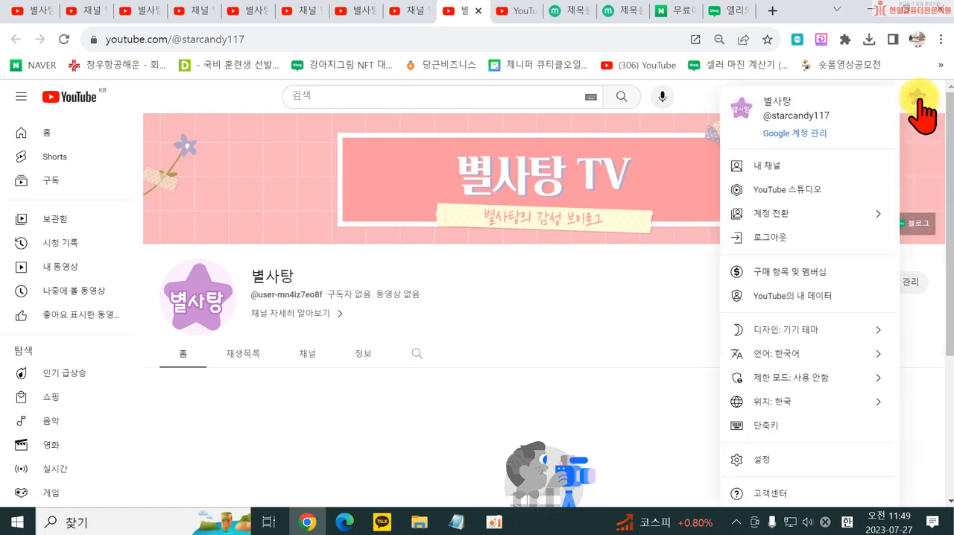
{"action": "left_click", "coordinate": [775, 190]}
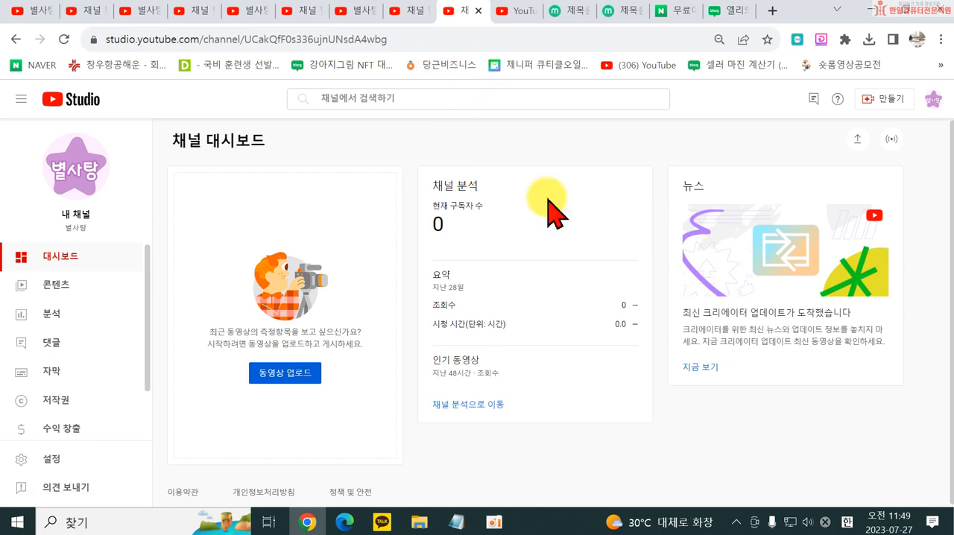
- Consult the notes on channel verification and YouTube Studio, and open the 별사탕 channel's content list in Studio
{"action": "left_click", "coordinate": [451, 518]}
{"action": "left_click_drag", "start_coordinate": [210, 305], "coordinate": [330, 305]}
{"action": "left_click_drag", "start_coordinate": [248, 160], "coordinate": [306, 160]}
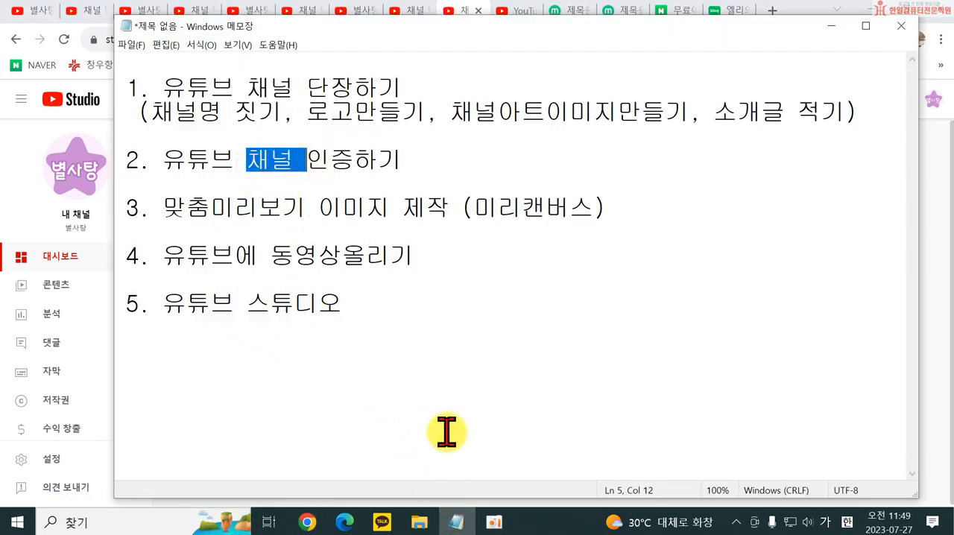
{"action": "left_click", "coordinate": [11, 193]}
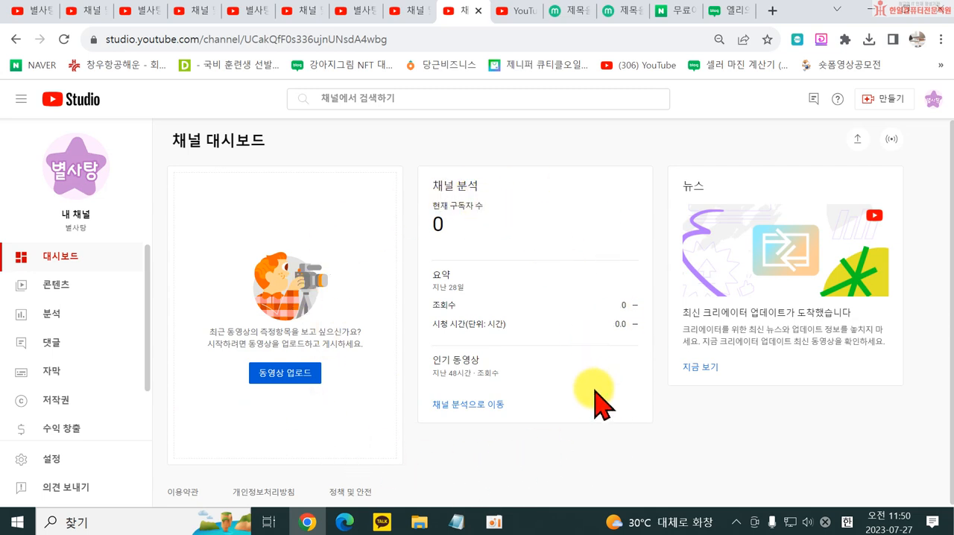
{"action": "left_click", "coordinate": [59, 288]}
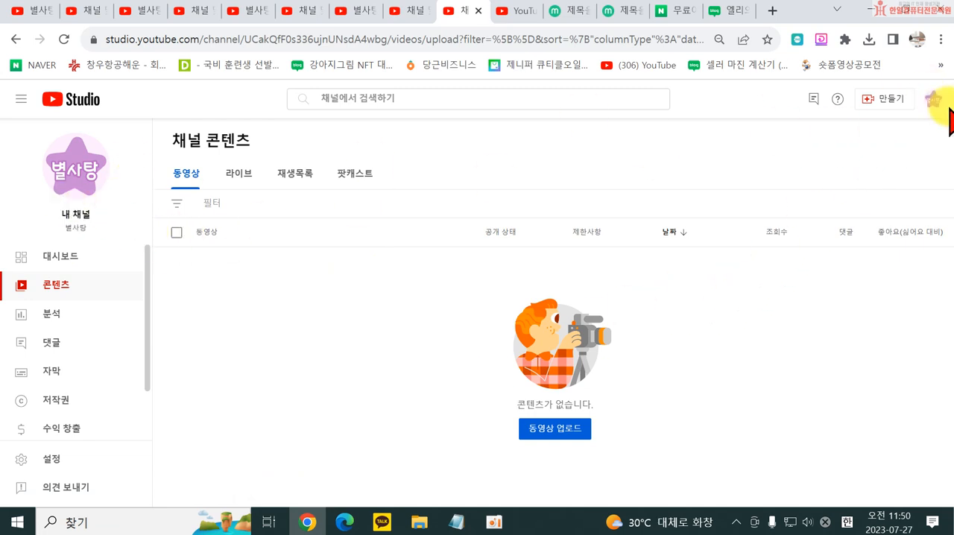
- Switch YouTube Studio to the account's established channel with 6,020 subscribers
{"action": "left_click", "coordinate": [934, 101]}
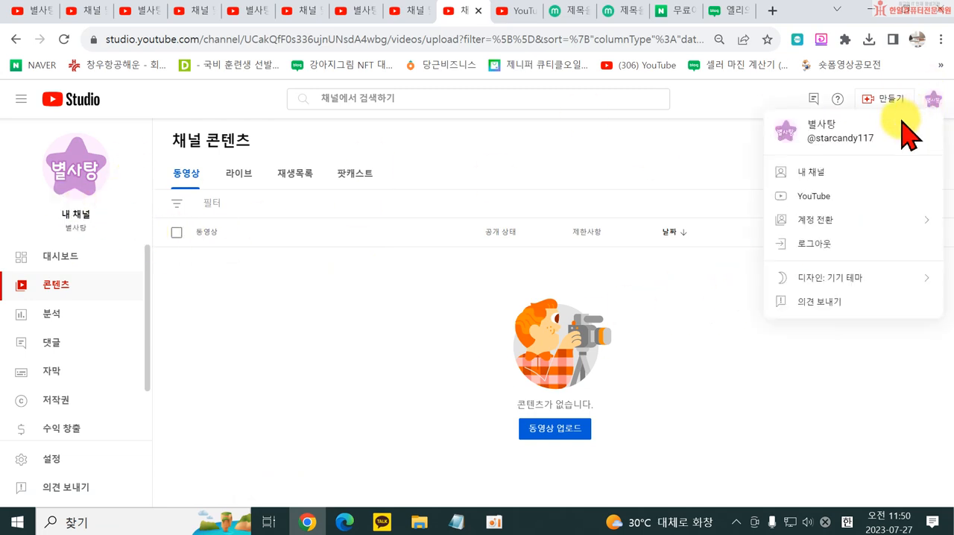
{"action": "left_click", "coordinate": [831, 220]}
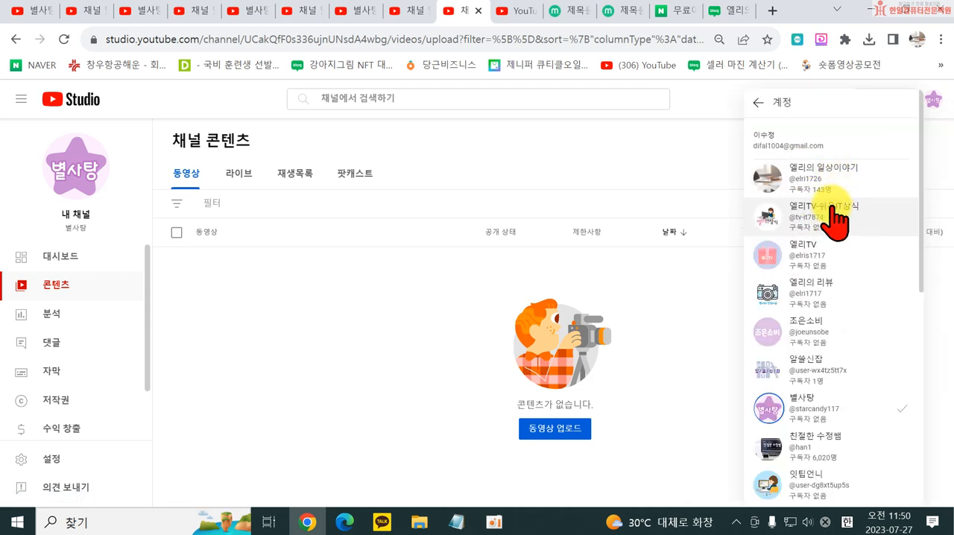
{"action": "left_click", "coordinate": [827, 449]}
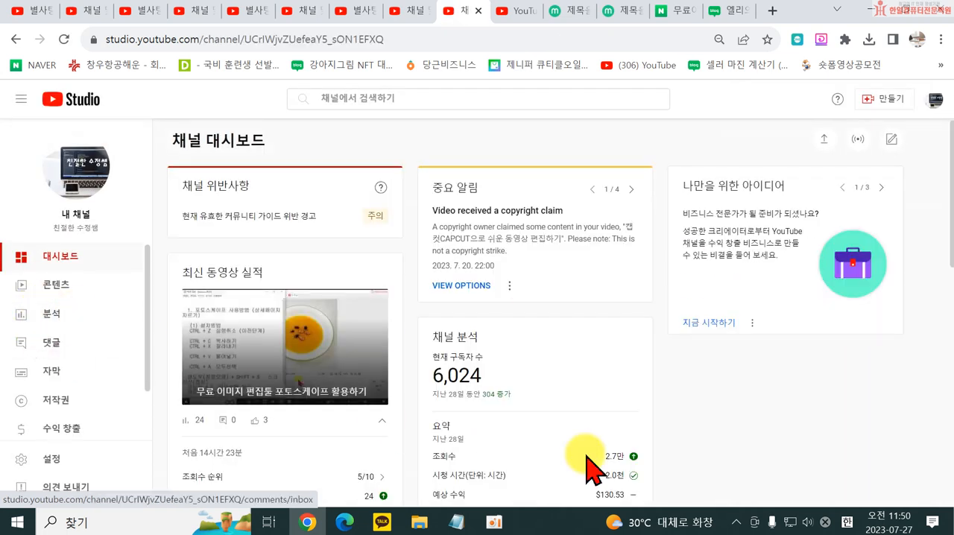
- Examine the latest video's performance and the published videos on the channel dashboard
{"action": "scroll", "coordinate": [757, 404], "scroll_direction": "down", "scroll_amount": 1}
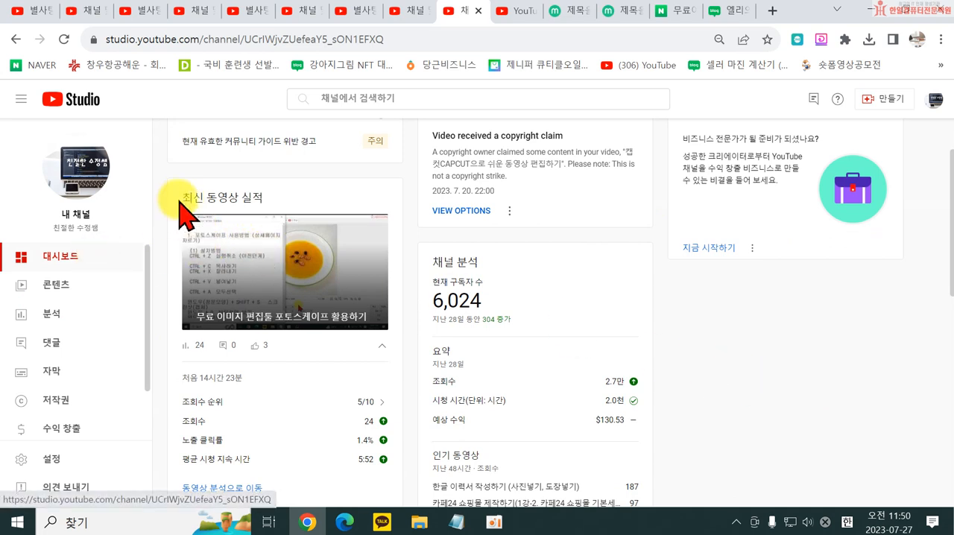
{"action": "scroll", "coordinate": [252, 405], "scroll_direction": "down", "scroll_amount": 2}
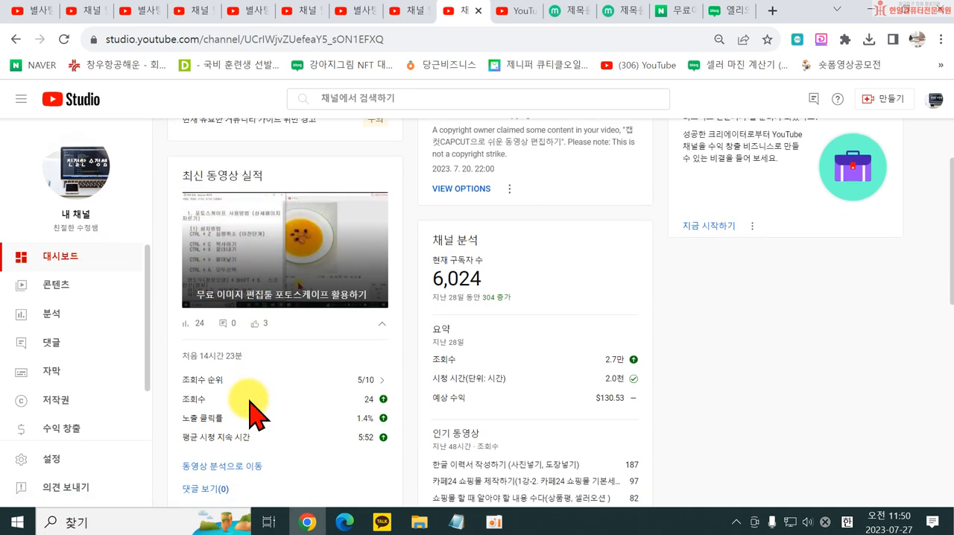
{"action": "mouse_move", "coordinate": [380, 280]}
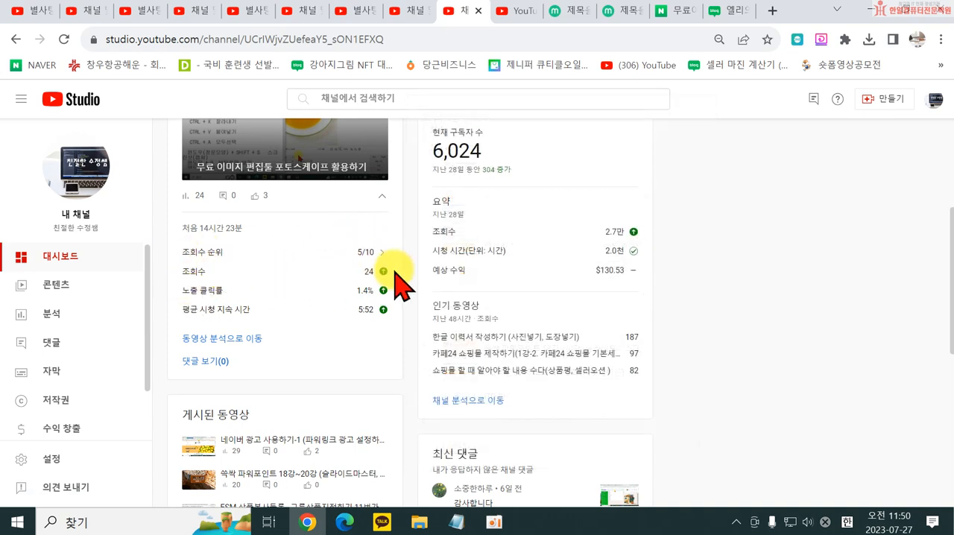
{"action": "mouse_move", "coordinate": [367, 307]}
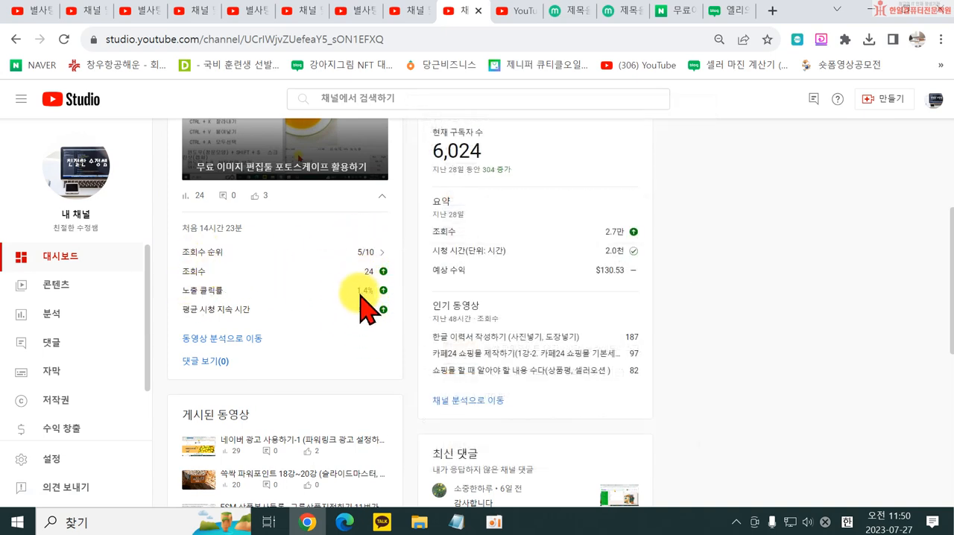
{"action": "scroll", "coordinate": [341, 421], "scroll_direction": "down", "scroll_amount": 2}
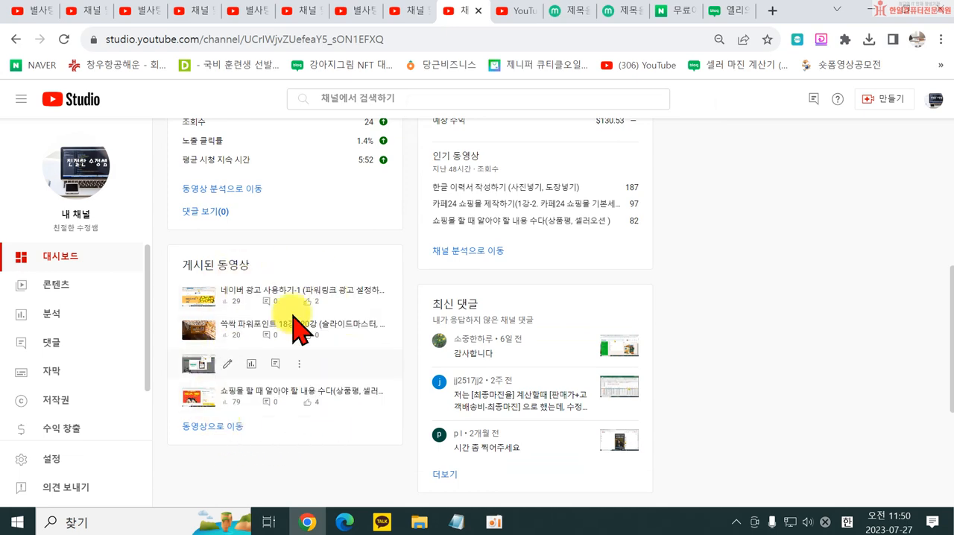
{"action": "scroll", "coordinate": [586, 316], "scroll_direction": "up", "scroll_amount": 5}
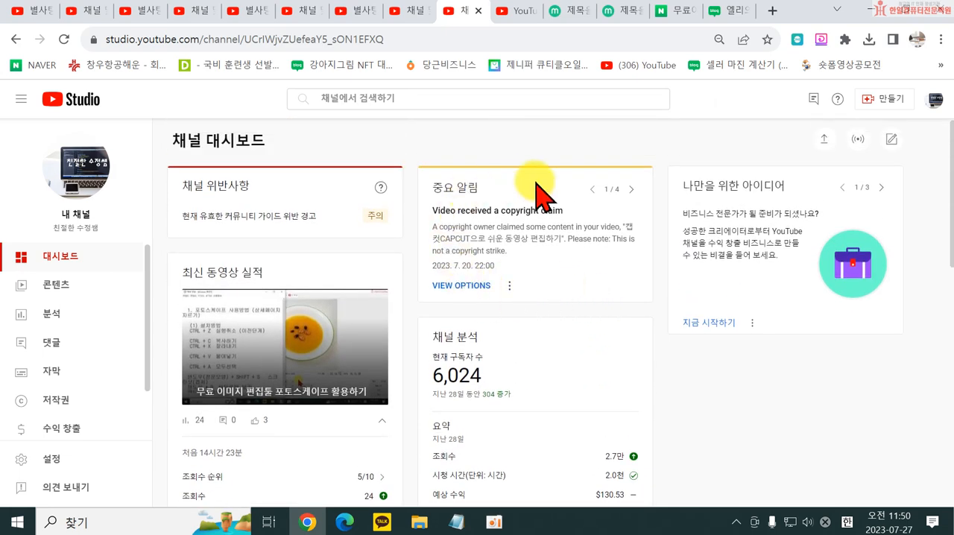
- Page through the dashboard's important notifications up to the fourth one
{"action": "left_click", "coordinate": [631, 189]}
{"action": "left_click", "coordinate": [631, 189]}
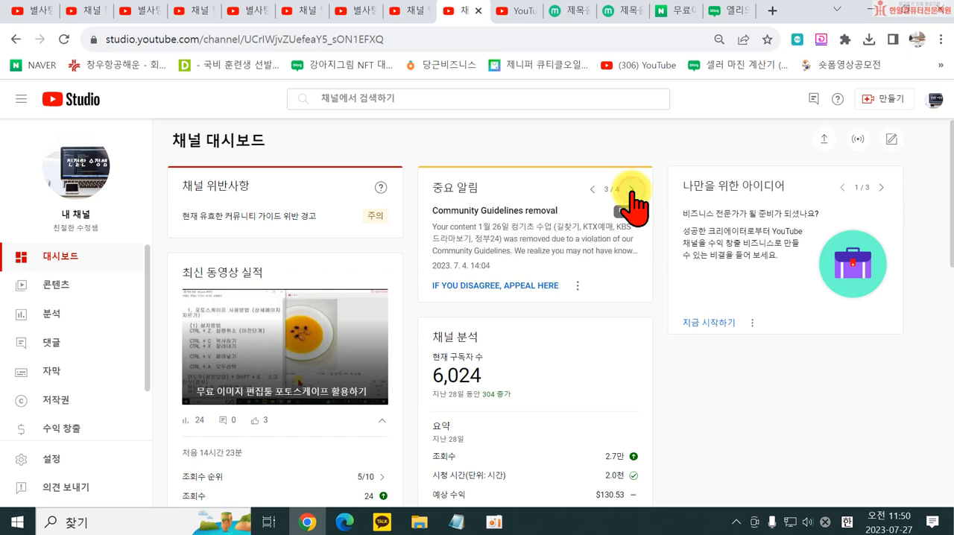
{"action": "left_click", "coordinate": [631, 190]}
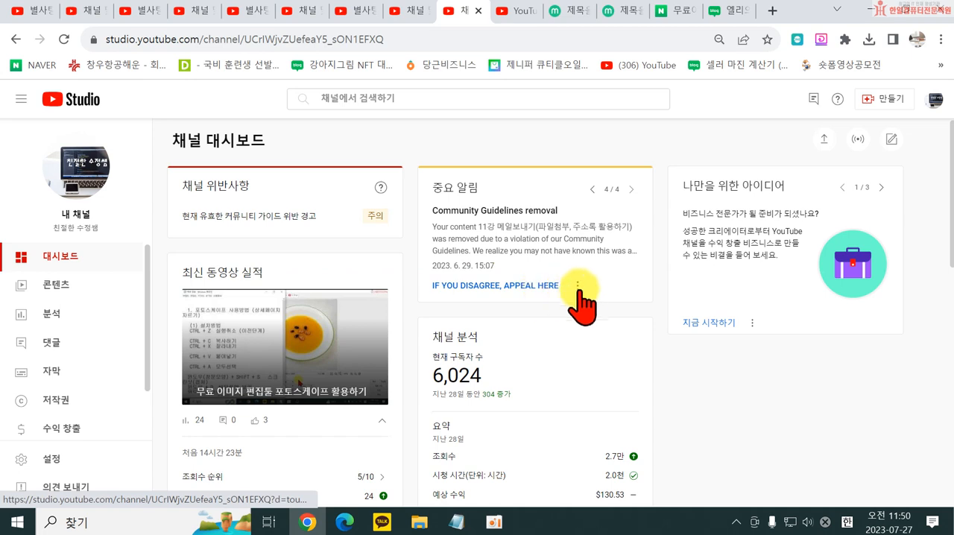
{"action": "scroll", "coordinate": [596, 324], "scroll_direction": "down", "scroll_amount": 2}
{"action": "scroll", "coordinate": [559, 253], "scroll_direction": "up", "scroll_amount": 2}
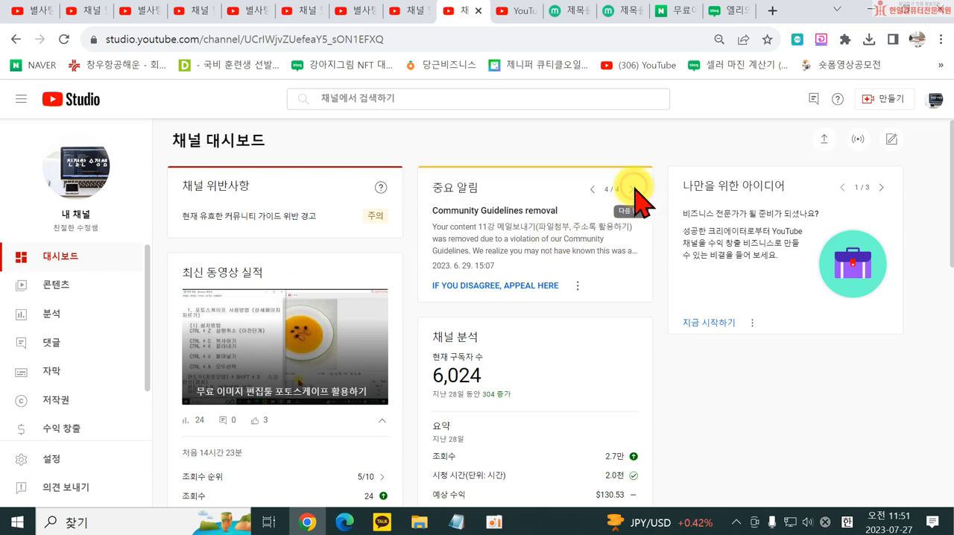
- Review the dashboard's channel analytics, popular videos, latest comments and recent subscribers
{"action": "scroll", "coordinate": [633, 227], "scroll_direction": "down", "scroll_amount": 2}
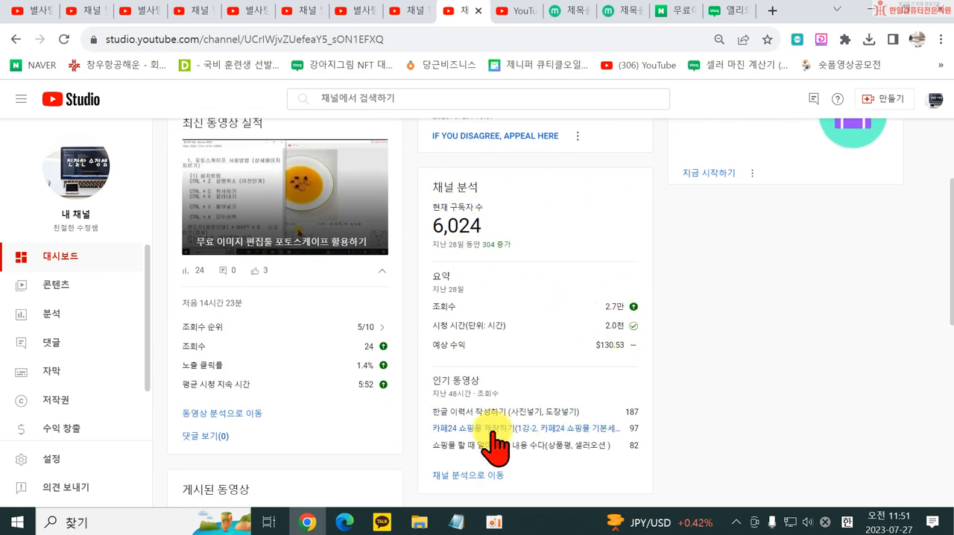
{"action": "scroll", "coordinate": [492, 442], "scroll_direction": "down", "scroll_amount": 2}
{"action": "scroll", "coordinate": [586, 341], "scroll_direction": "up", "scroll_amount": 1}
{"action": "scroll", "coordinate": [592, 288], "scroll_direction": "down", "scroll_amount": 2}
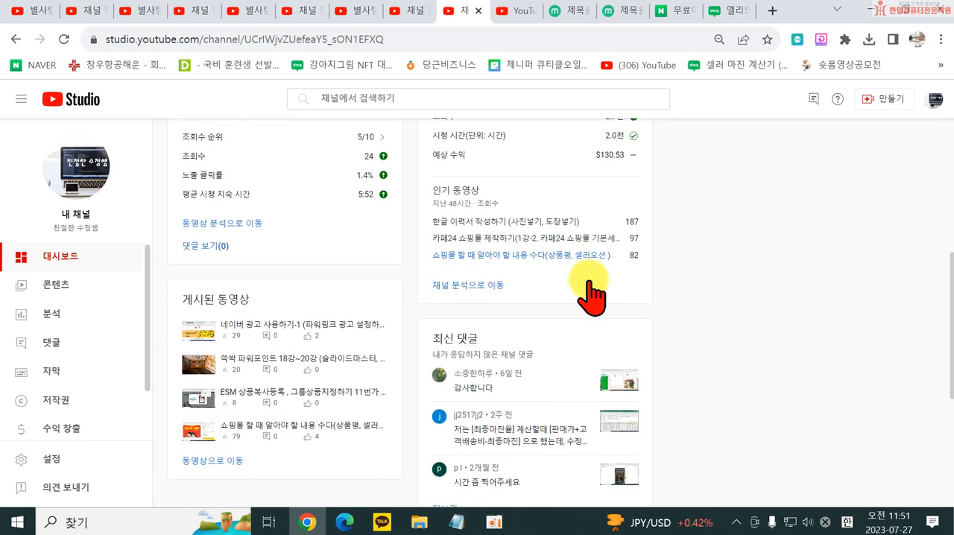
{"action": "scroll", "coordinate": [601, 309], "scroll_direction": "down", "scroll_amount": 2}
{"action": "scroll", "coordinate": [462, 144], "scroll_direction": "down", "scroll_amount": 1}
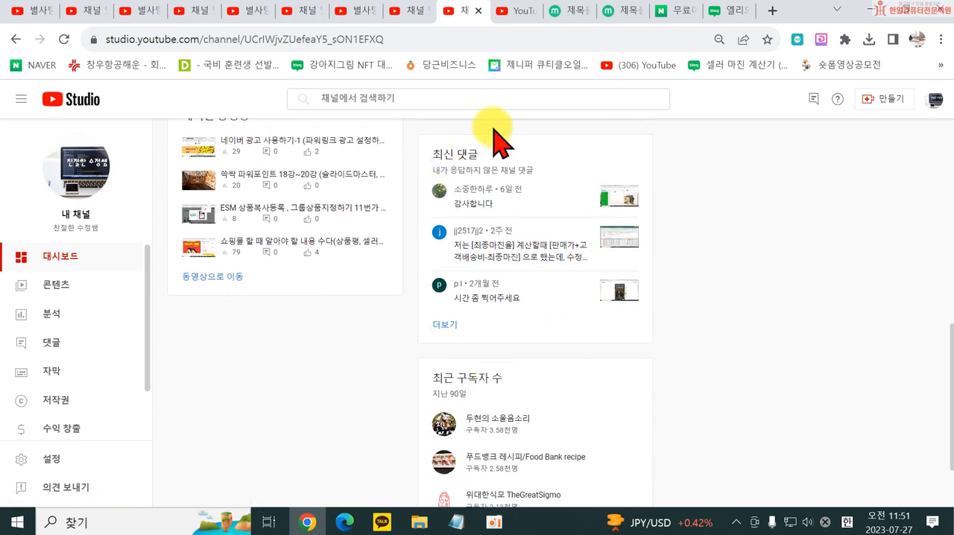
{"action": "scroll", "coordinate": [589, 282], "scroll_direction": "down", "scroll_amount": 1}
{"action": "scroll", "coordinate": [559, 276], "scroll_direction": "up", "scroll_amount": 10}
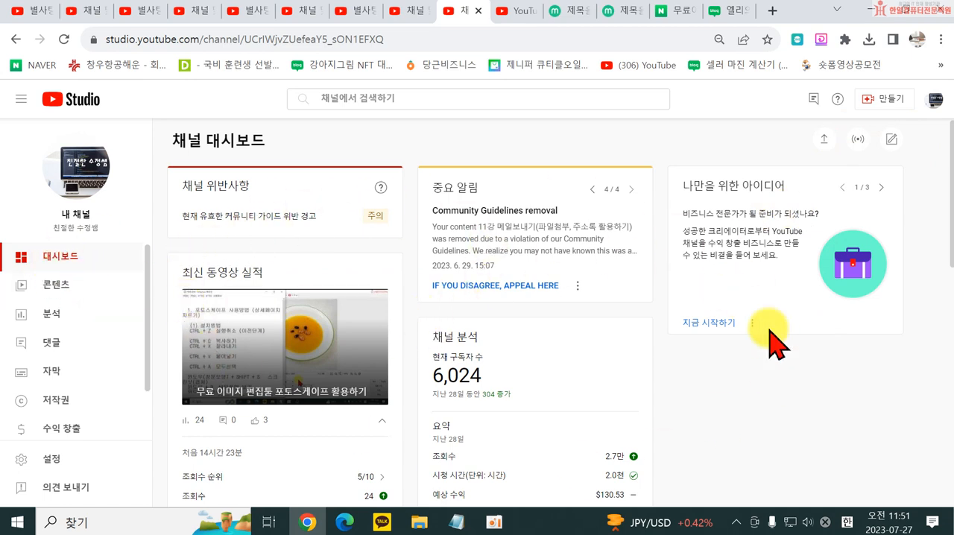
- Open the channel content page and look through the list of uploaded videos
{"action": "left_click", "coordinate": [25, 292]}
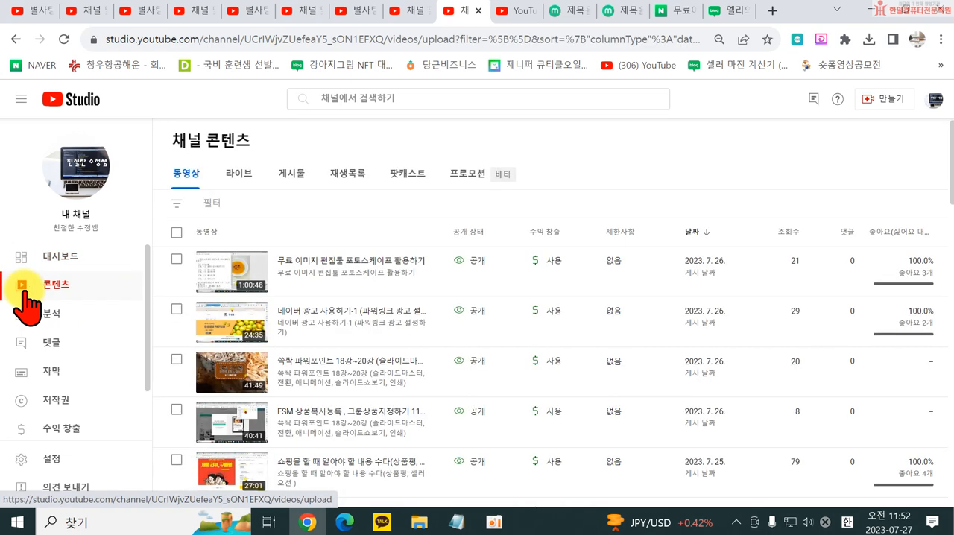
{"action": "scroll", "coordinate": [482, 196], "scroll_direction": "down", "scroll_amount": 2}
{"action": "scroll", "coordinate": [379, 260], "scroll_direction": "up", "scroll_amount": 2}
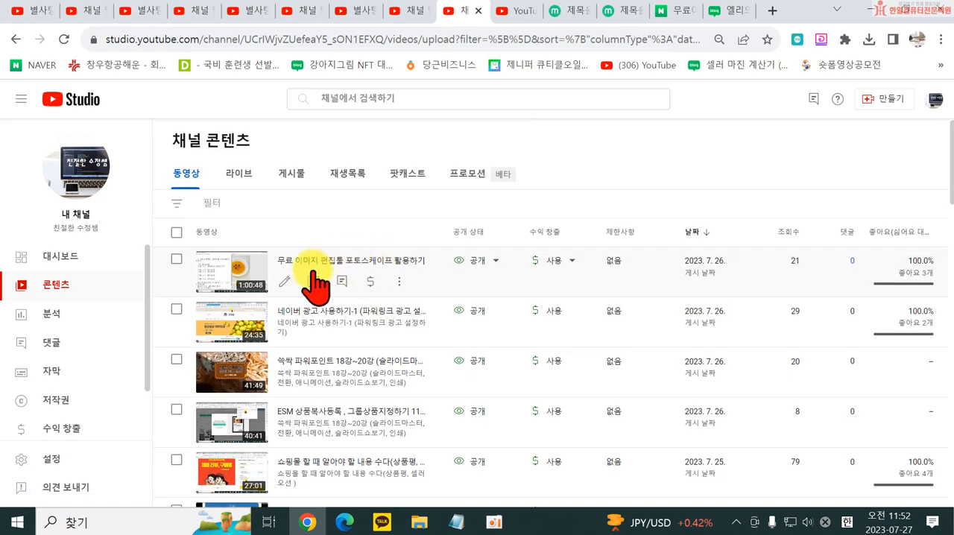
{"action": "scroll", "coordinate": [410, 328], "scroll_direction": "down", "scroll_amount": 1}
{"action": "scroll", "coordinate": [395, 339], "scroll_direction": "up", "scroll_amount": 1}
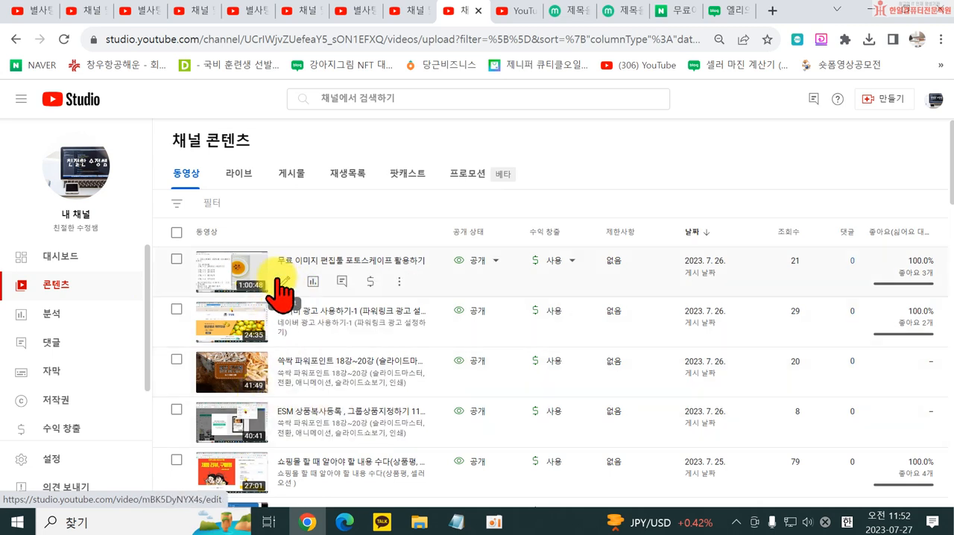
- Open the details of the video 무료 이미지 편집툴 포토스케이프 활용하기 and view its playlist choices without changing them
{"action": "left_click", "coordinate": [286, 283]}
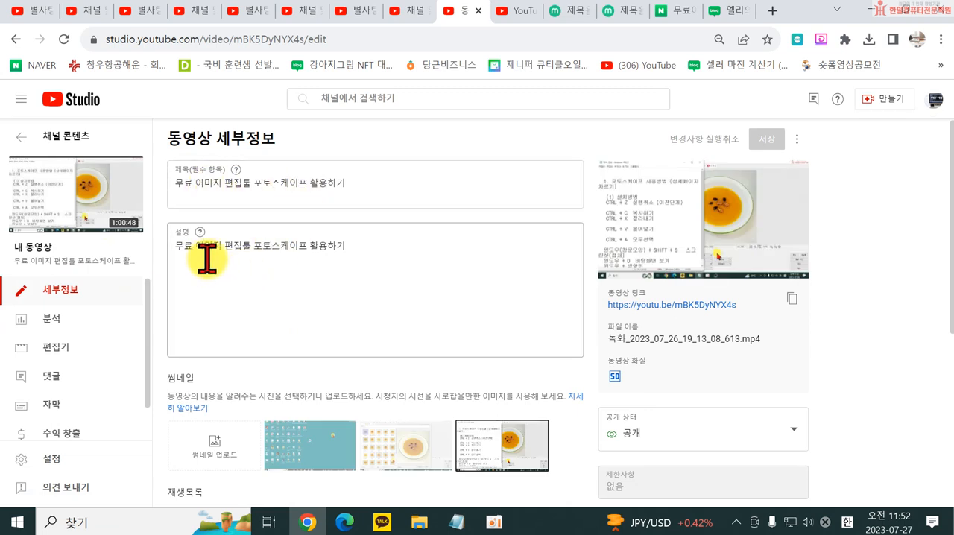
{"action": "scroll", "coordinate": [303, 254], "scroll_direction": "down", "scroll_amount": 2}
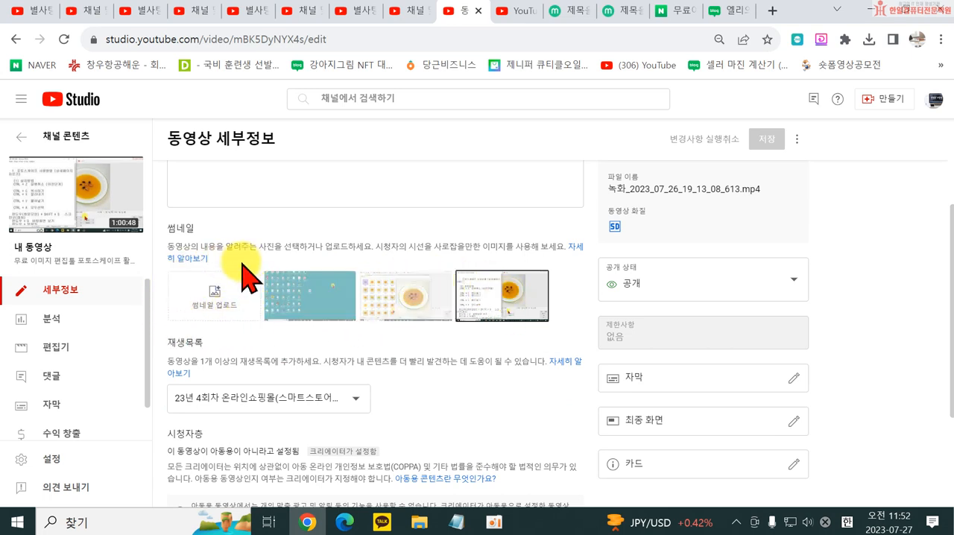
{"action": "left_click", "coordinate": [325, 398]}
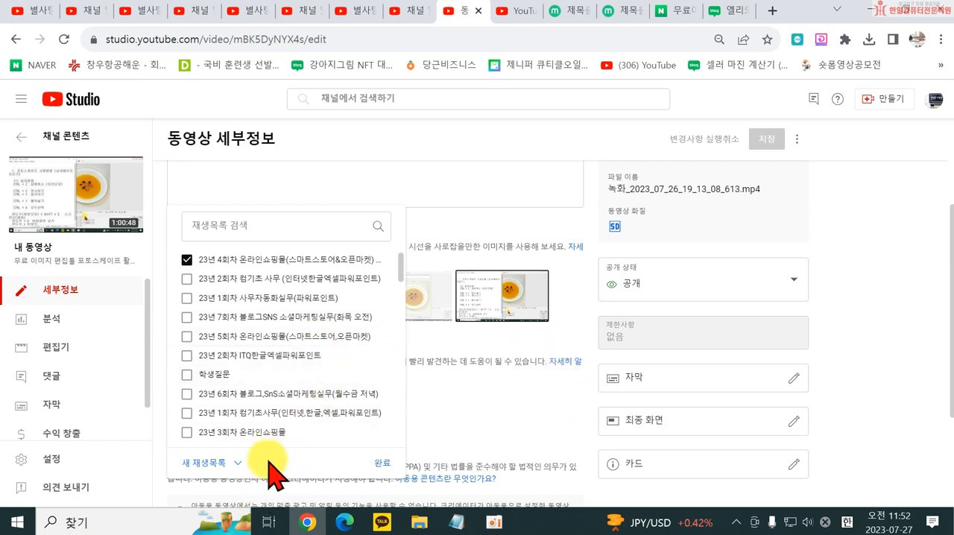
{"action": "left_click", "coordinate": [507, 327]}
- Review the video's audience setting, expand the additional options such as paid promotion, and recheck the thumbnail and playlist sections
{"action": "scroll", "coordinate": [458, 341], "scroll_direction": "down", "scroll_amount": 2}
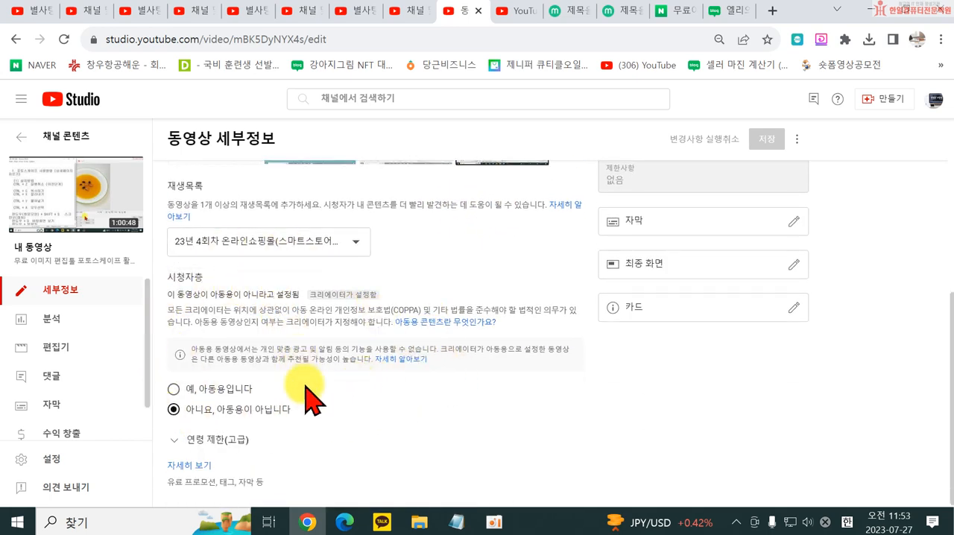
{"action": "left_click", "coordinate": [189, 465]}
{"action": "scroll", "coordinate": [159, 394], "scroll_direction": "down", "scroll_amount": 8}
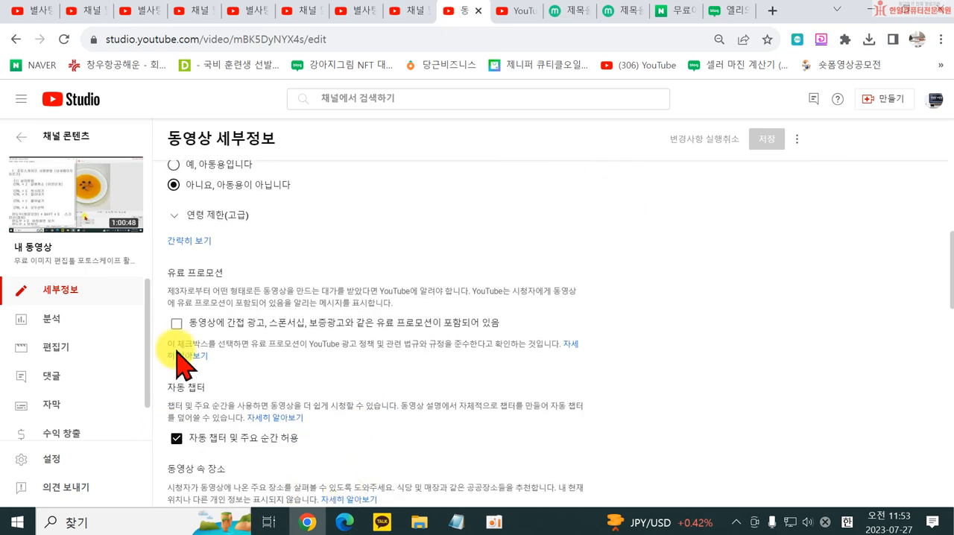
{"action": "scroll", "coordinate": [499, 395], "scroll_direction": "up", "scroll_amount": 6}
{"action": "scroll", "coordinate": [500, 395], "scroll_direction": "up", "scroll_amount": 15}
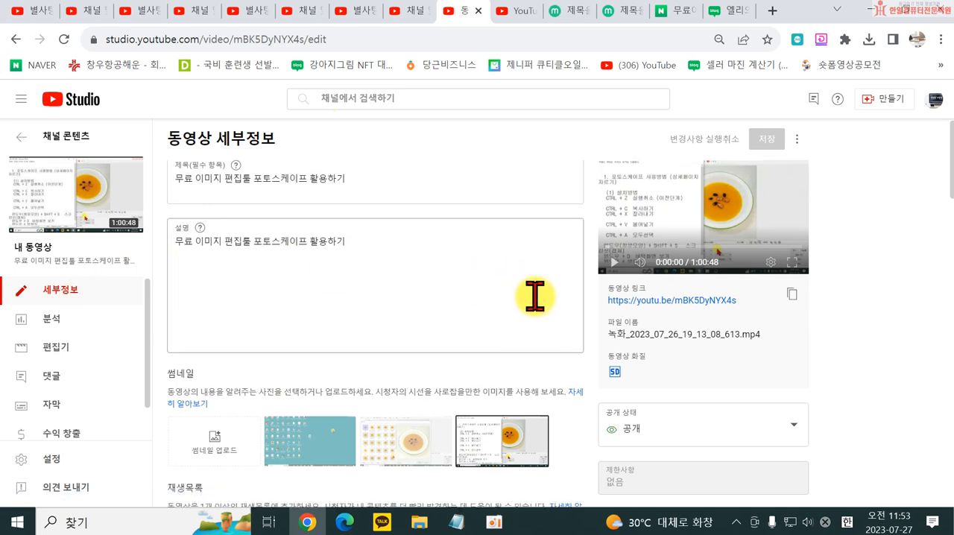
{"action": "scroll", "coordinate": [667, 341], "scroll_direction": "down", "scroll_amount": 3}
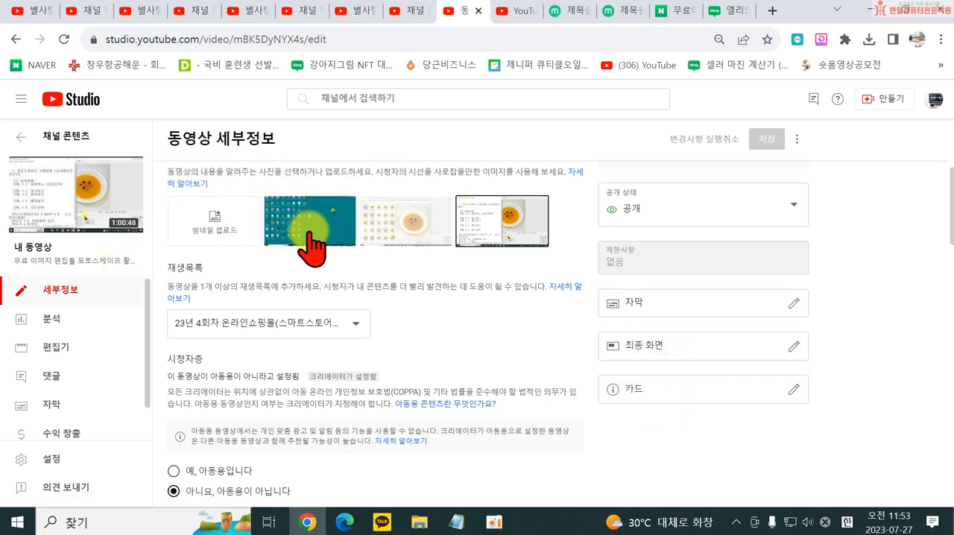
{"action": "scroll", "coordinate": [721, 403], "scroll_direction": "down", "scroll_amount": 1}
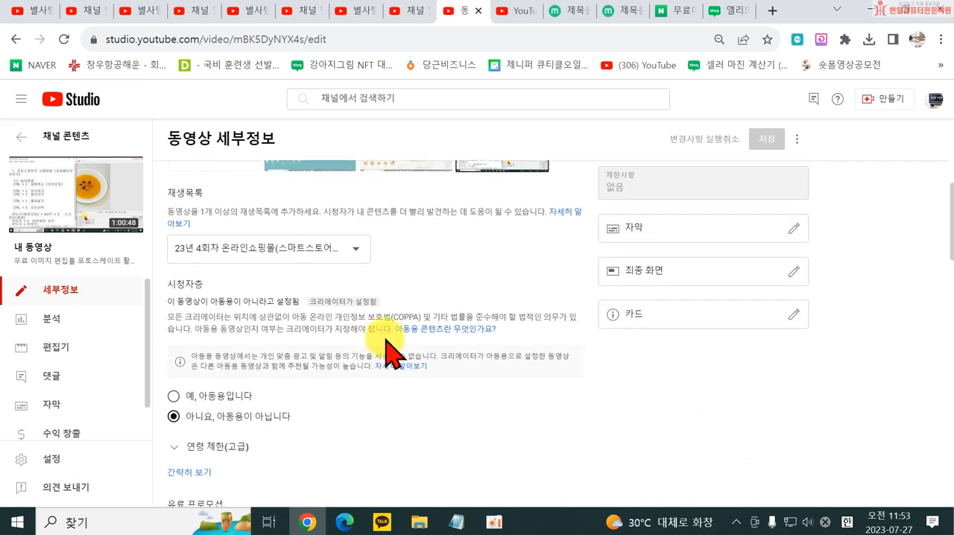
- Return to the channel content list and open the analytics of the video 무료 이미지 편집툴 포토스케이프 활용하기
{"action": "left_click", "coordinate": [13, 41]}
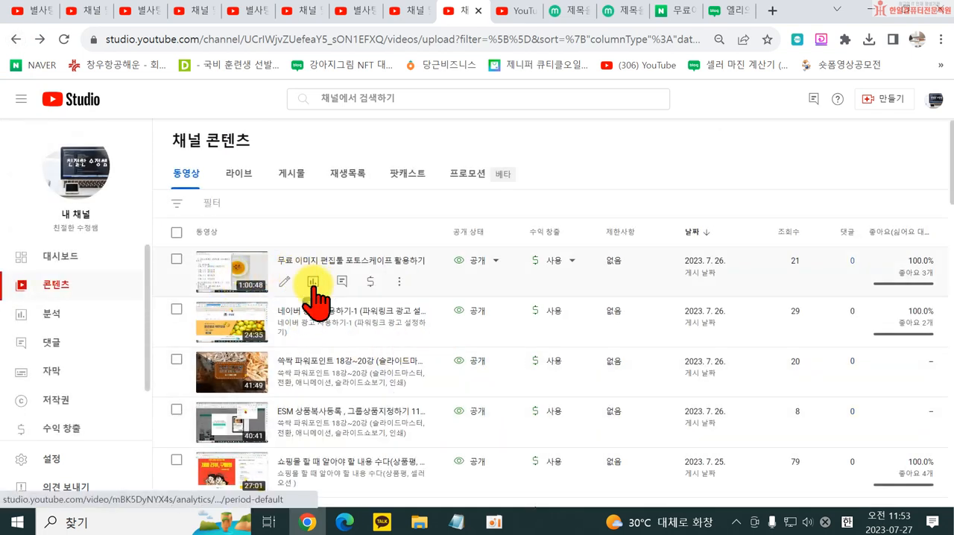
{"action": "left_click", "coordinate": [313, 285]}
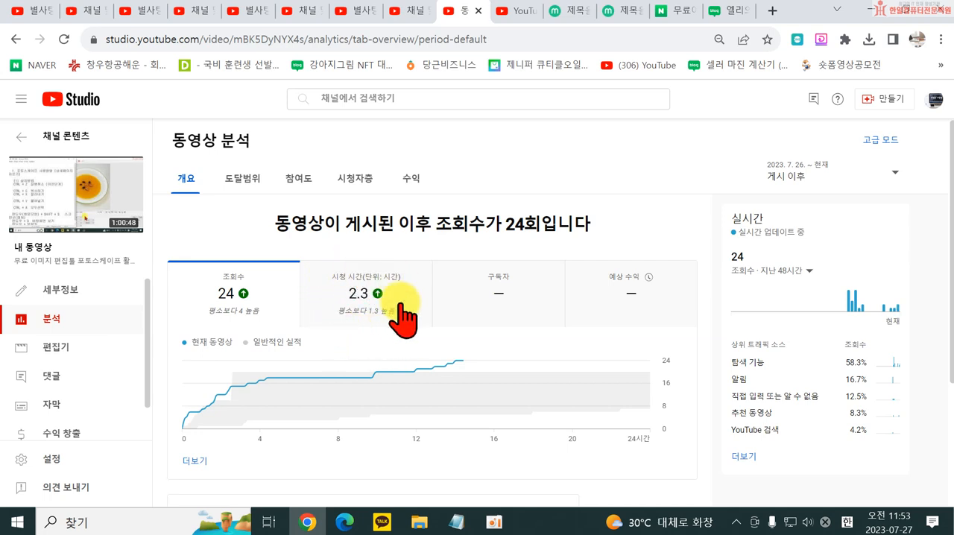
- Review the overview analytics of the video, including views, watch time, the real-time card and the audience retention section
{"action": "scroll", "coordinate": [402, 317], "scroll_direction": "down", "scroll_amount": 1}
{"action": "scroll", "coordinate": [507, 240], "scroll_direction": "up", "scroll_amount": 1}
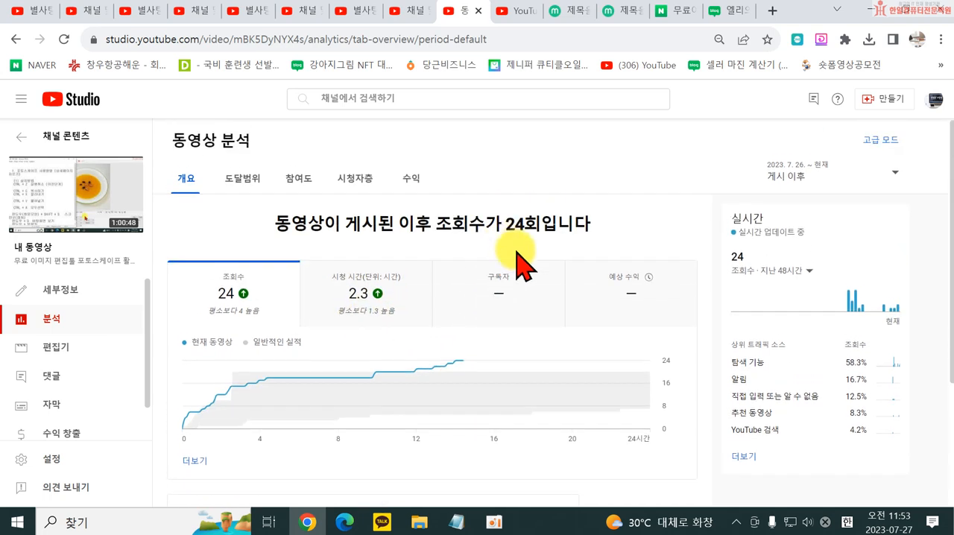
{"action": "scroll", "coordinate": [567, 335], "scroll_direction": "down", "scroll_amount": 2}
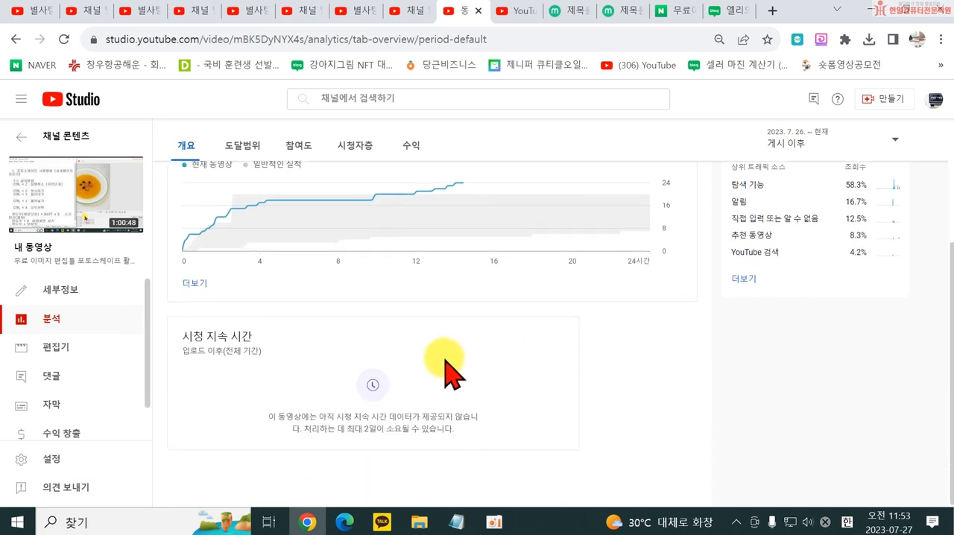
{"action": "scroll", "coordinate": [634, 321], "scroll_direction": "up", "scroll_amount": 1}
{"action": "scroll", "coordinate": [731, 313], "scroll_direction": "up", "scroll_amount": 2}
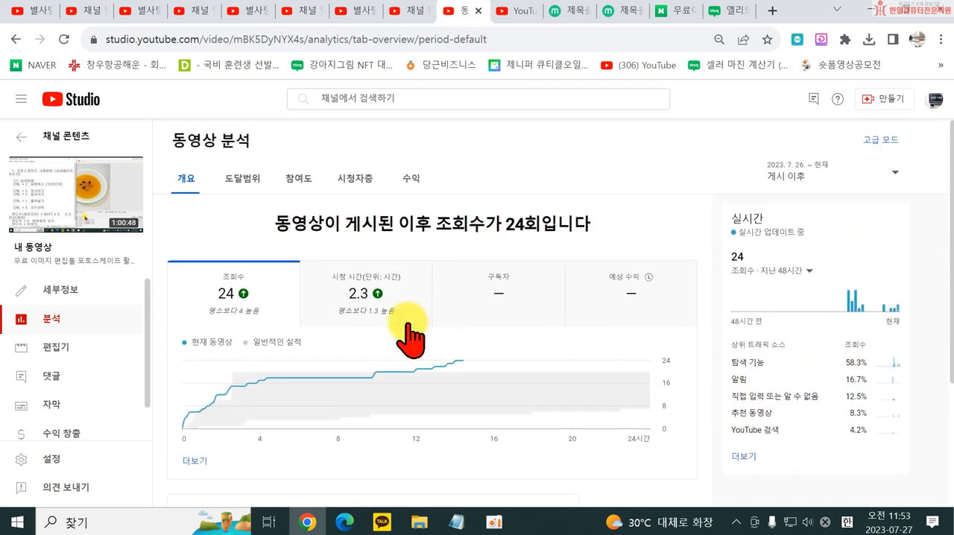
- Open the video's reach analytics (도달범위) and examine its impressions, traffic sources, recommending content and YouTube search terms
{"action": "left_click", "coordinate": [244, 182]}
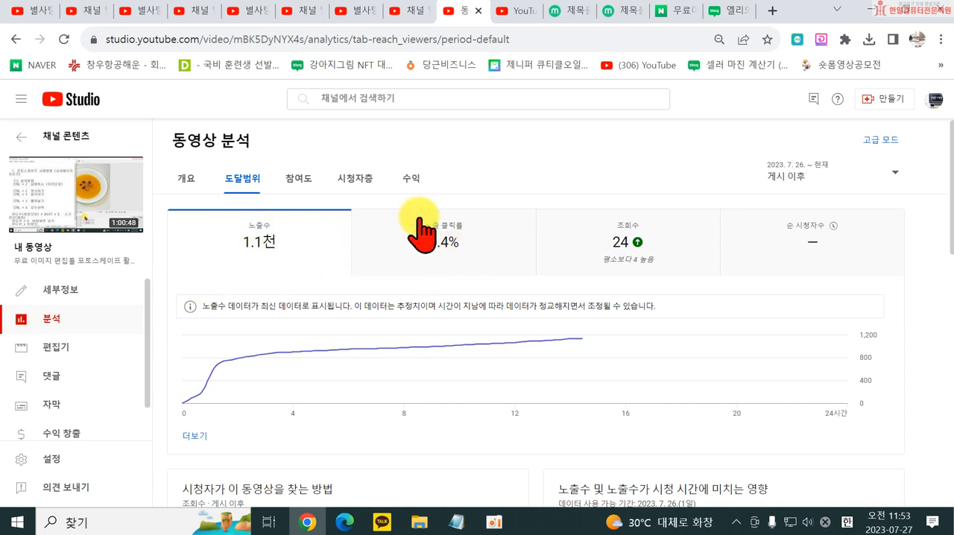
{"action": "scroll", "coordinate": [510, 277], "scroll_direction": "down", "scroll_amount": 1}
{"action": "scroll", "coordinate": [509, 280], "scroll_direction": "down", "scroll_amount": 4}
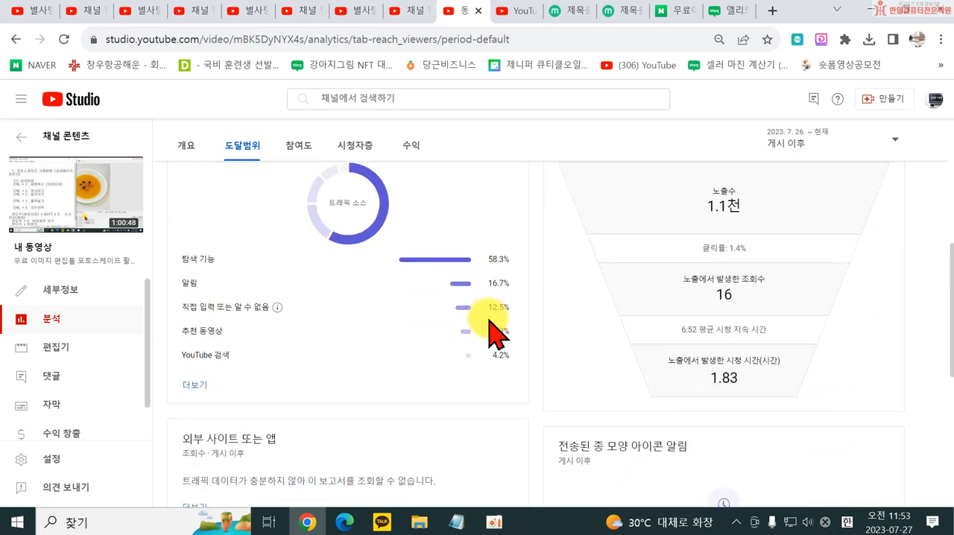
{"action": "scroll", "coordinate": [336, 238], "scroll_direction": "up", "scroll_amount": 1}
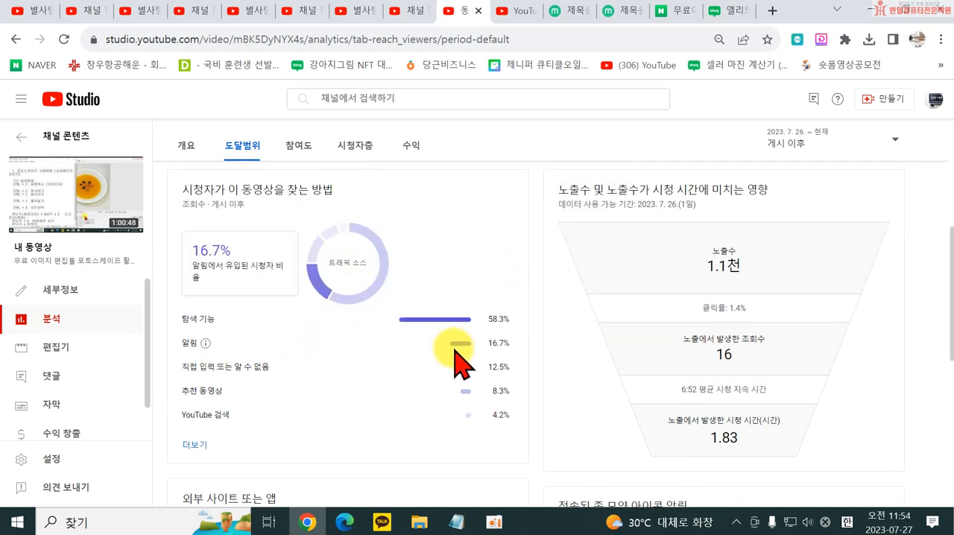
{"action": "scroll", "coordinate": [633, 336], "scroll_direction": "down", "scroll_amount": 1}
{"action": "scroll", "coordinate": [660, 302], "scroll_direction": "down", "scroll_amount": 3}
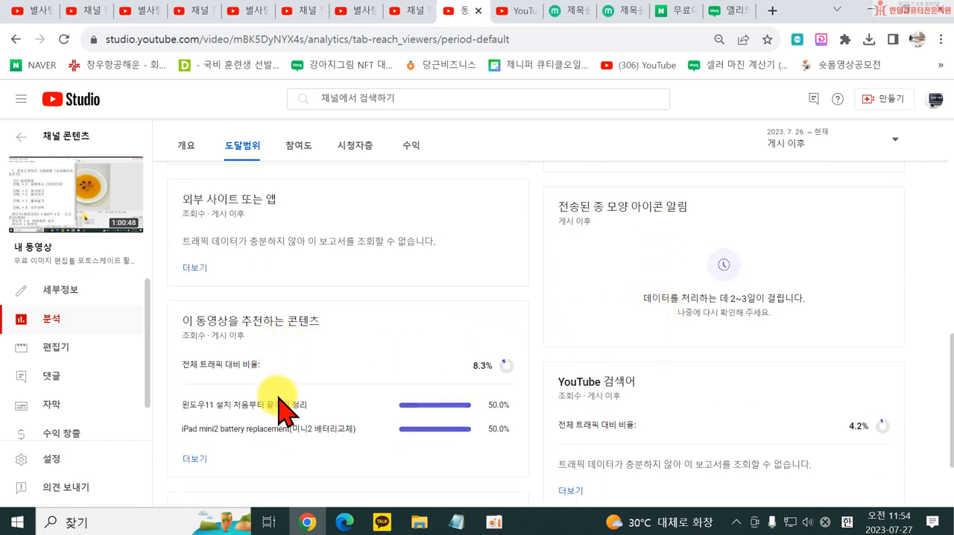
{"action": "scroll", "coordinate": [589, 380], "scroll_direction": "down", "scroll_amount": 1}
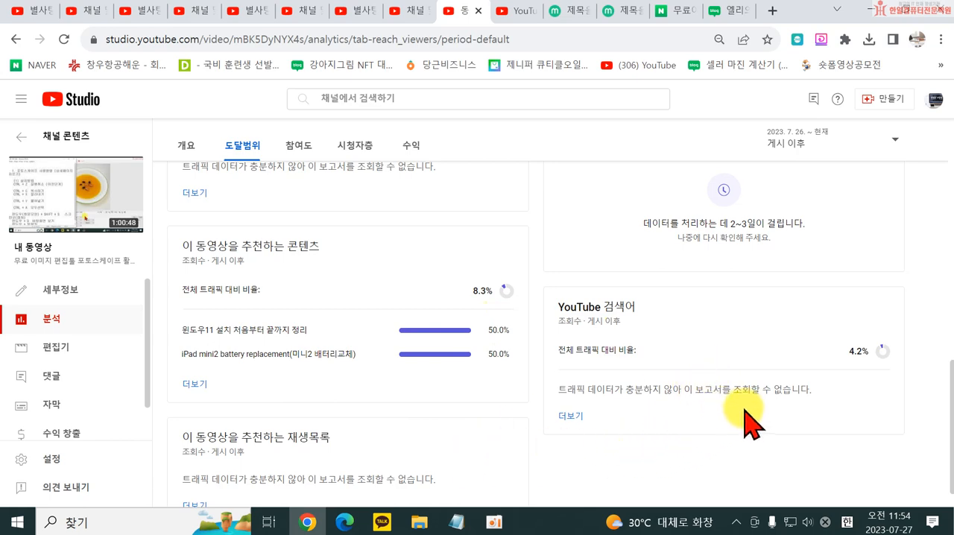
{"action": "scroll", "coordinate": [744, 417], "scroll_direction": "up", "scroll_amount": 10}
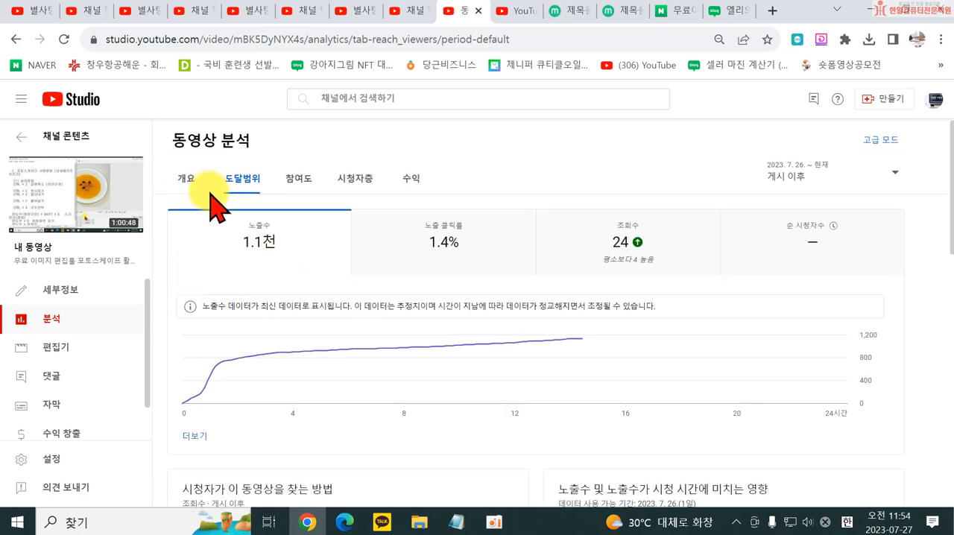
- Open the video's engagement analytics (참여도) and examine watch time, audience retention, likes and end screen element click rate
{"action": "left_click", "coordinate": [298, 179]}
{"action": "scroll", "coordinate": [344, 353], "scroll_direction": "down", "scroll_amount": 1}
{"action": "scroll", "coordinate": [344, 353], "scroll_direction": "down", "scroll_amount": 3}
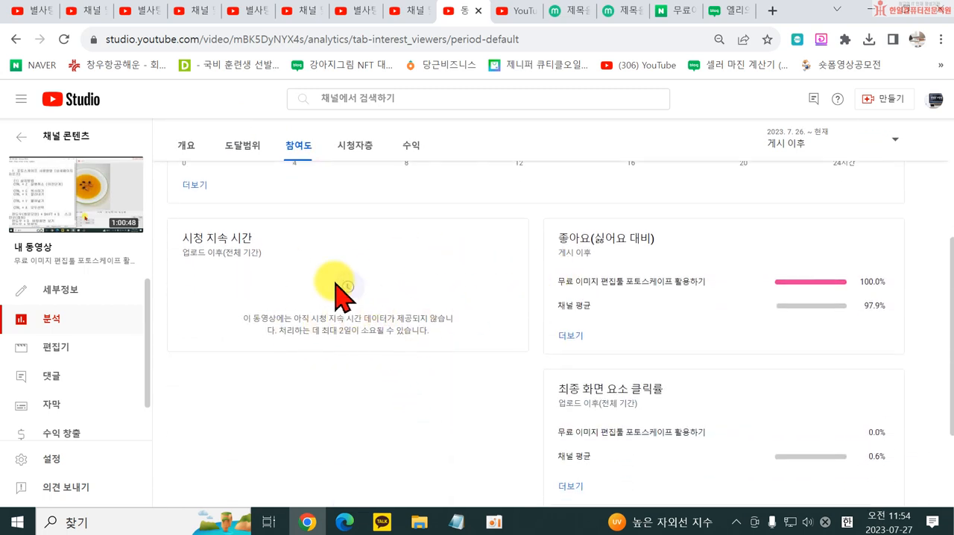
{"action": "scroll", "coordinate": [420, 365], "scroll_direction": "up", "scroll_amount": 2}
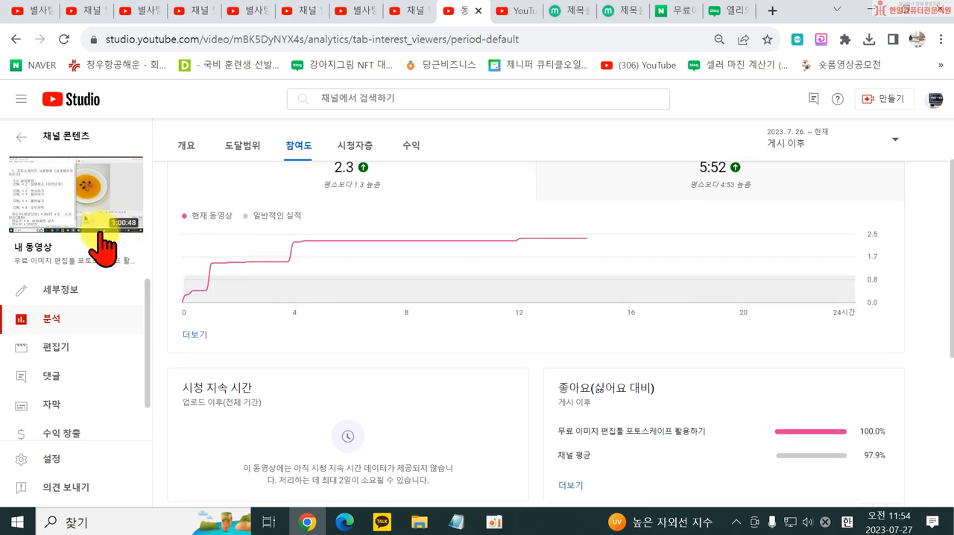
{"action": "mouse_move", "coordinate": [75, 219]}
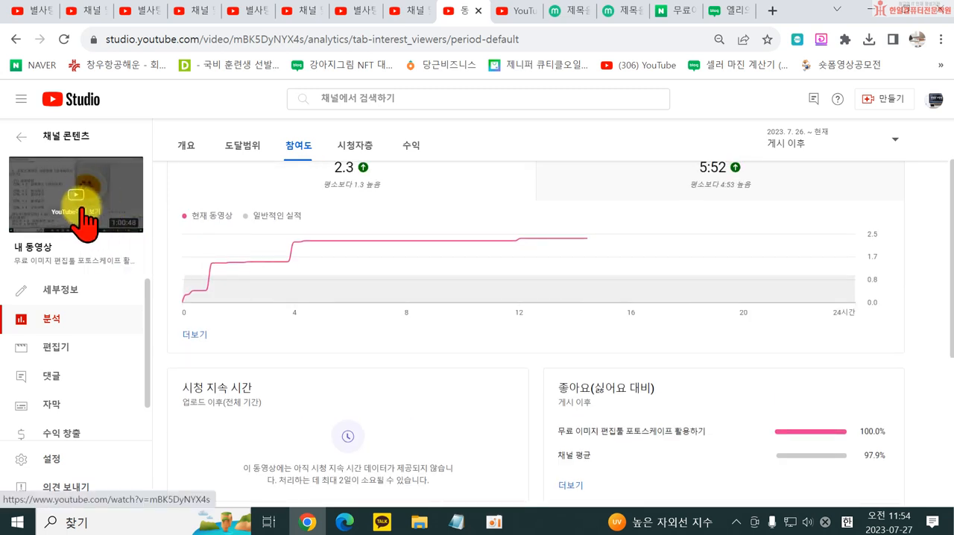
{"action": "scroll", "coordinate": [269, 388], "scroll_direction": "down", "scroll_amount": 2}
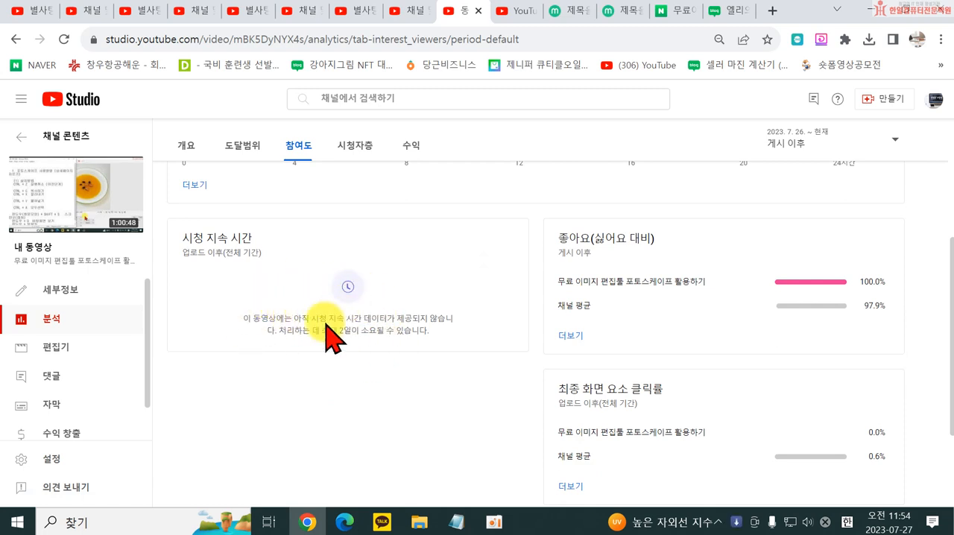
{"action": "mouse_move", "coordinate": [195, 237]}
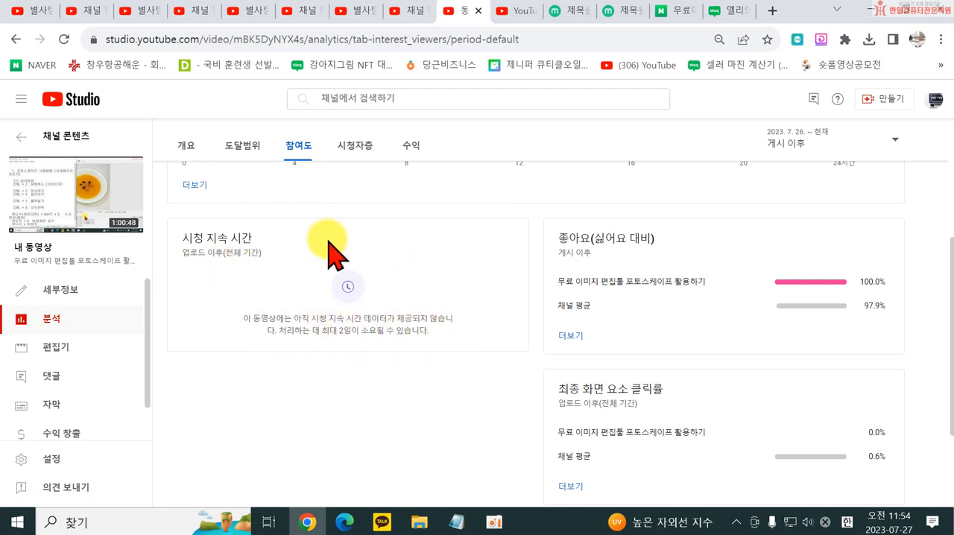
{"action": "scroll", "coordinate": [589, 313], "scroll_direction": "down", "scroll_amount": 2}
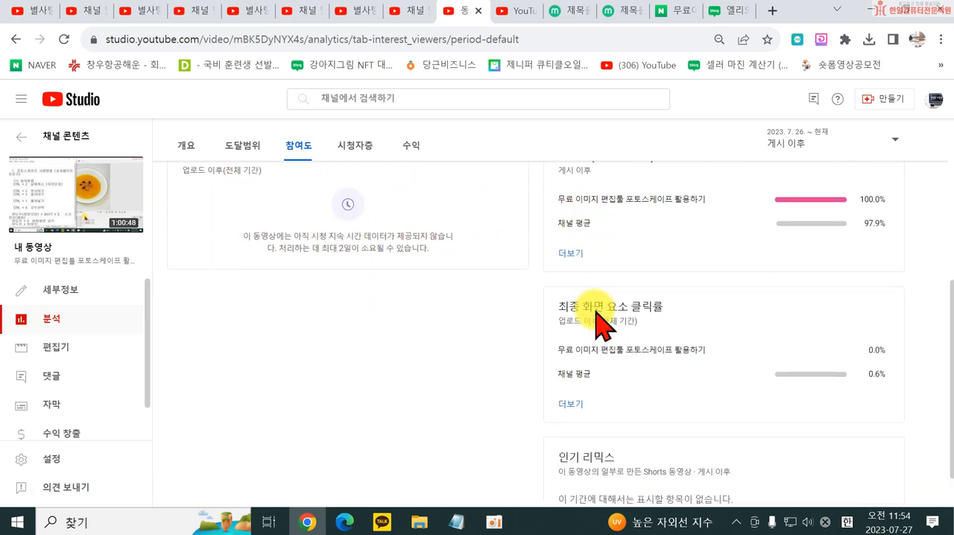
{"action": "scroll", "coordinate": [634, 313], "scroll_direction": "up", "scroll_amount": 2}
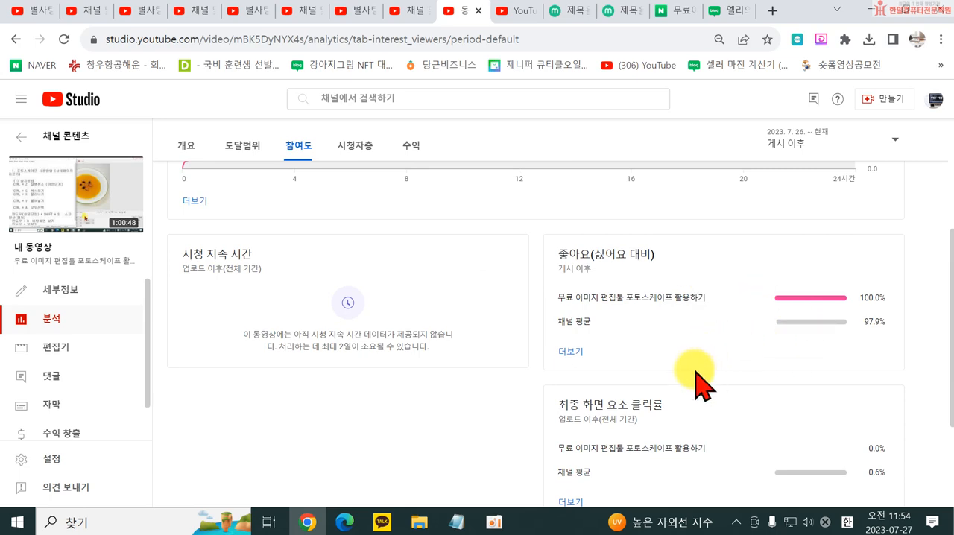
{"action": "scroll", "coordinate": [693, 403], "scroll_direction": "down", "scroll_amount": 2}
{"action": "scroll", "coordinate": [605, 447], "scroll_direction": "up", "scroll_amount": 5}
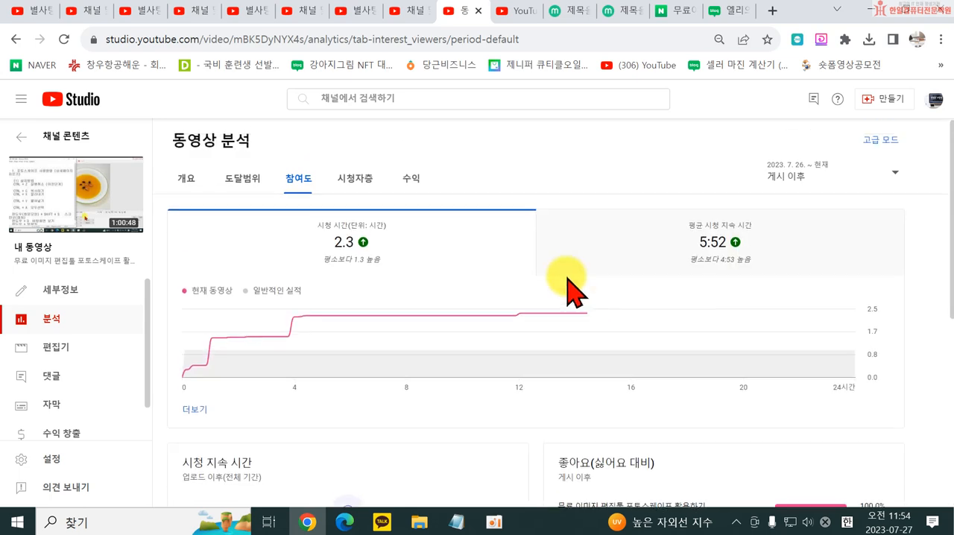
- Open the video's audience analytics (시청자층) and examine returning viewers, subscriber watch time, age and gender, and top regions
{"action": "left_click", "coordinate": [345, 180]}
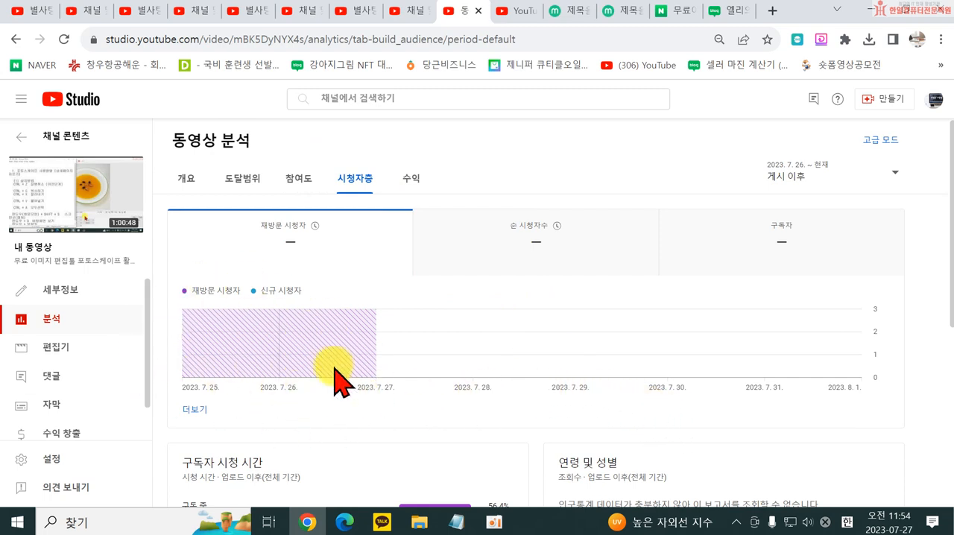
{"action": "scroll", "coordinate": [334, 365], "scroll_direction": "down", "scroll_amount": 3}
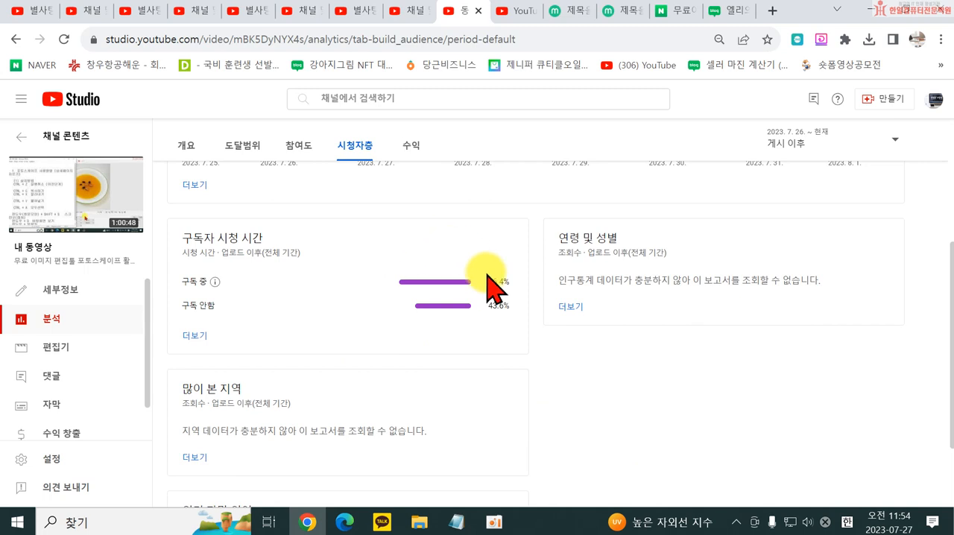
{"action": "scroll", "coordinate": [298, 261], "scroll_direction": "up", "scroll_amount": 3}
{"action": "scroll", "coordinate": [296, 287], "scroll_direction": "down", "scroll_amount": 3}
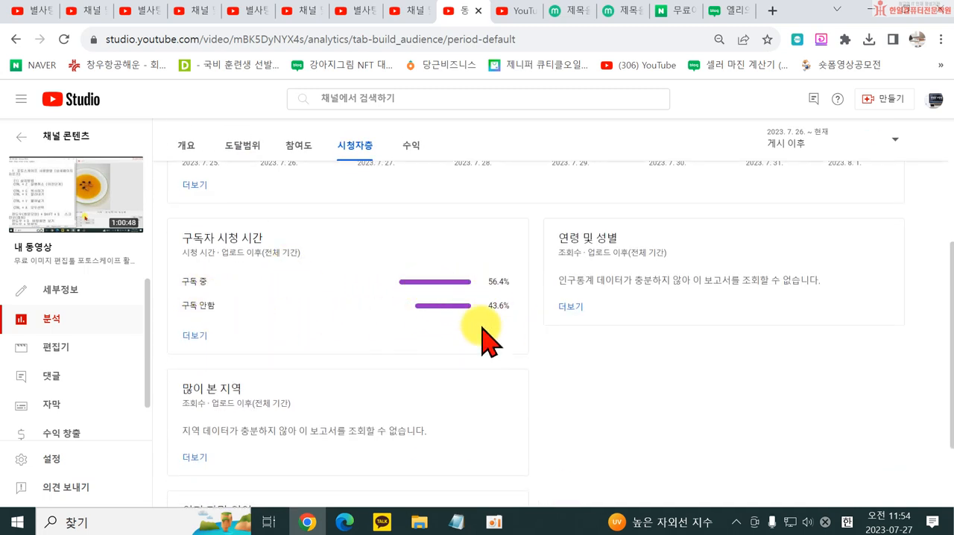
{"action": "scroll", "coordinate": [597, 357], "scroll_direction": "down", "scroll_amount": 2}
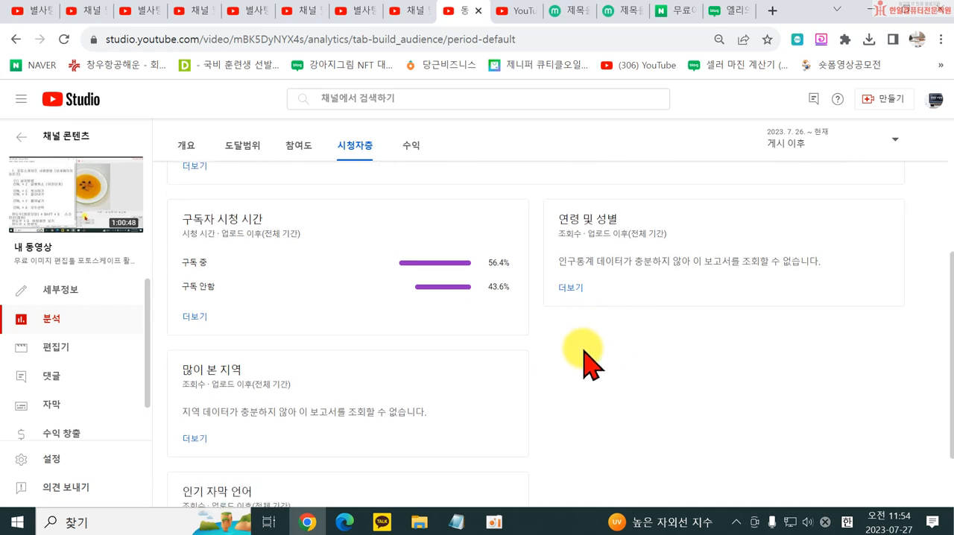
{"action": "scroll", "coordinate": [537, 299], "scroll_direction": "up", "scroll_amount": 4}
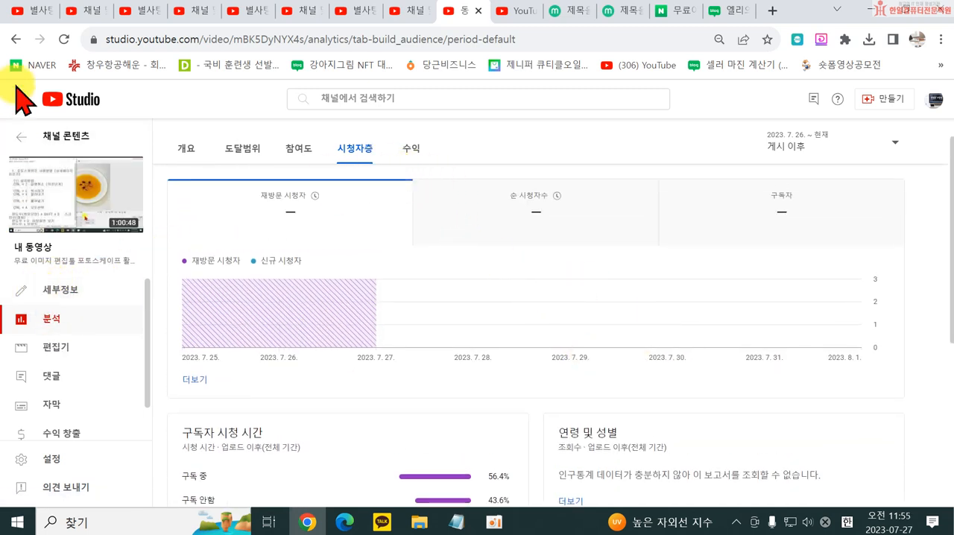
- Leave the video analytics, return to the channel content list and look through its first page of videos
{"action": "left_click", "coordinate": [15, 41]}
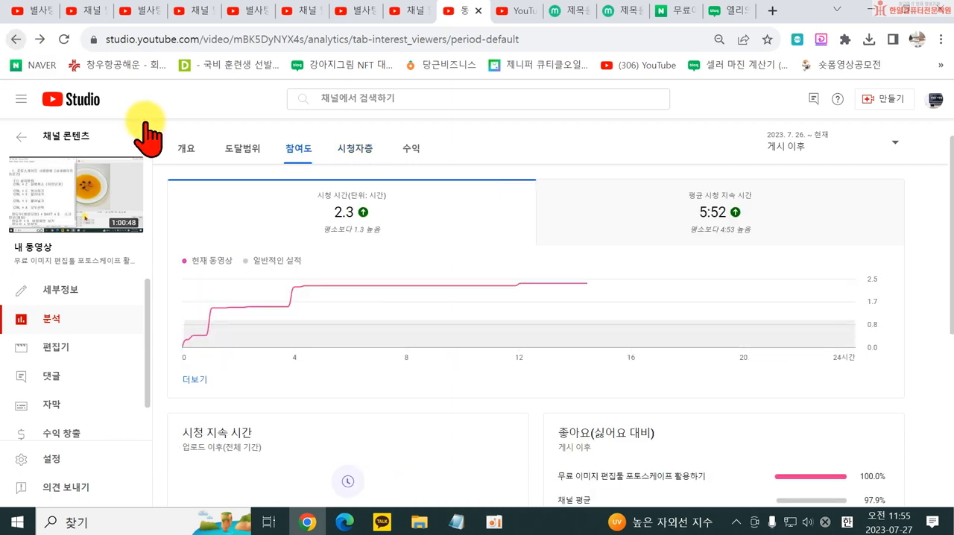
{"action": "left_click", "coordinate": [15, 41]}
{"action": "left_click", "coordinate": [15, 41]}
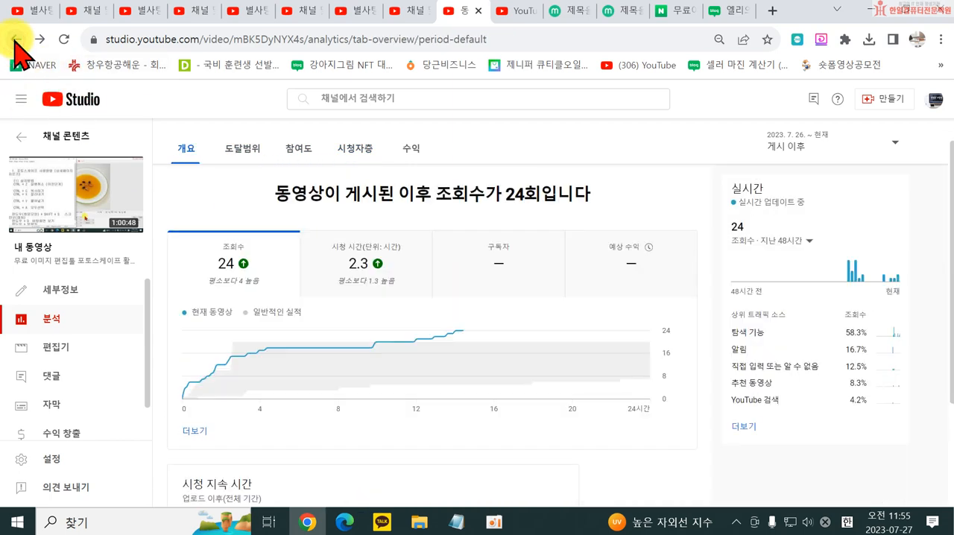
{"action": "left_click", "coordinate": [15, 41]}
{"action": "scroll", "coordinate": [422, 402], "scroll_direction": "down", "scroll_amount": 6}
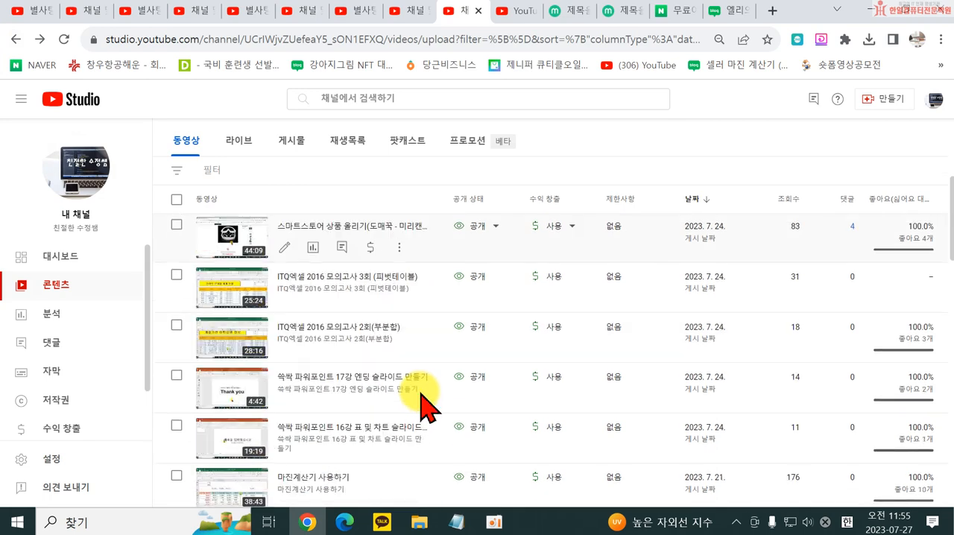
{"action": "scroll", "coordinate": [422, 402], "scroll_direction": "down", "scroll_amount": 10}
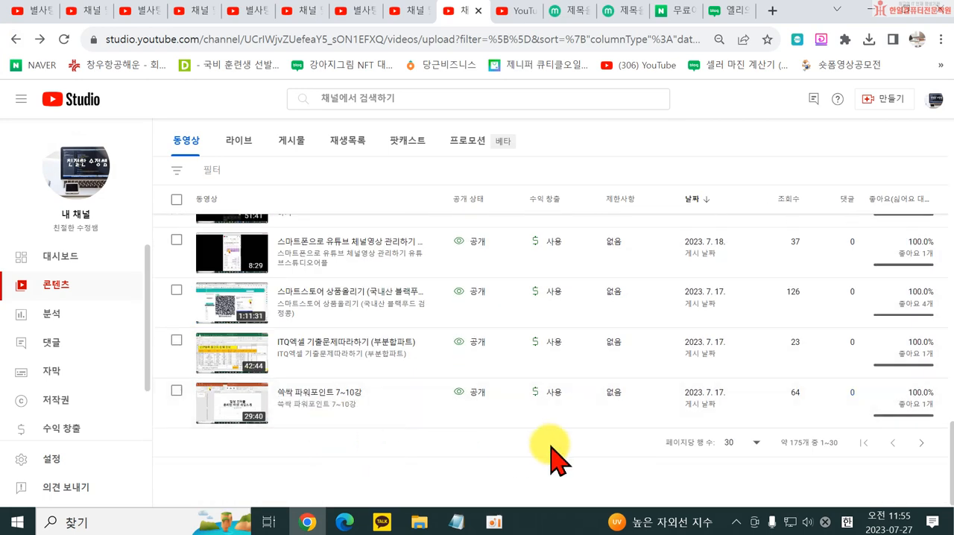
- Browse the second and third pages of the channel's uploaded video list
{"action": "left_click", "coordinate": [750, 441]}
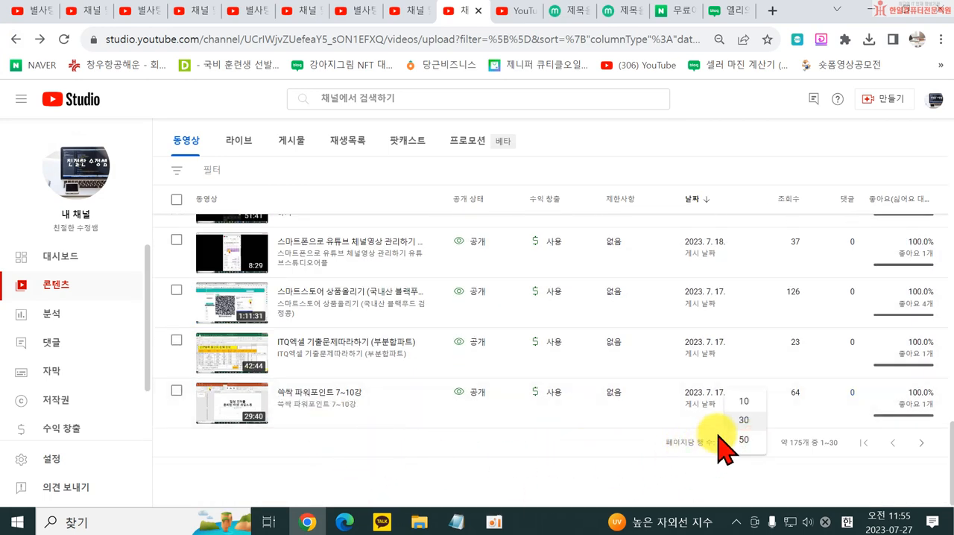
{"action": "left_click", "coordinate": [921, 443]}
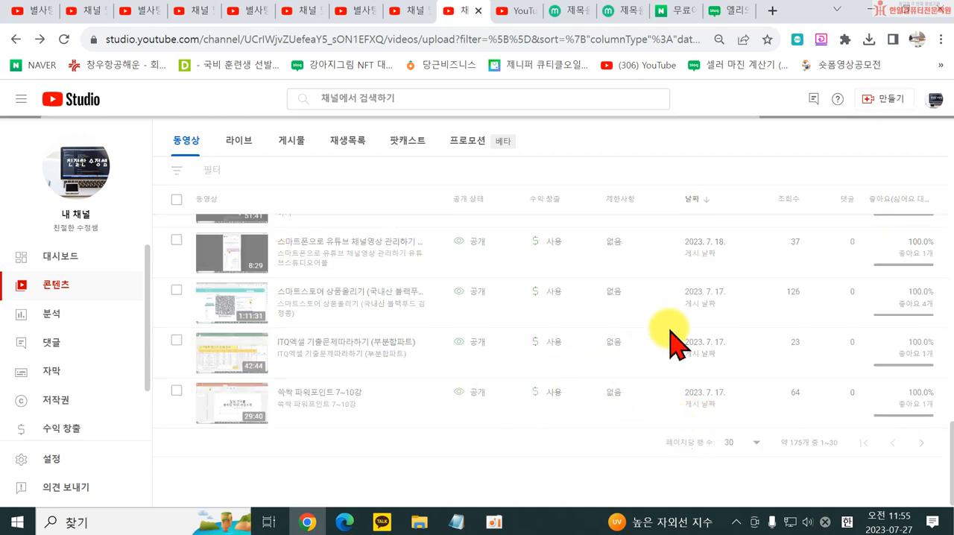
{"action": "scroll", "coordinate": [607, 388], "scroll_direction": "down", "scroll_amount": 5}
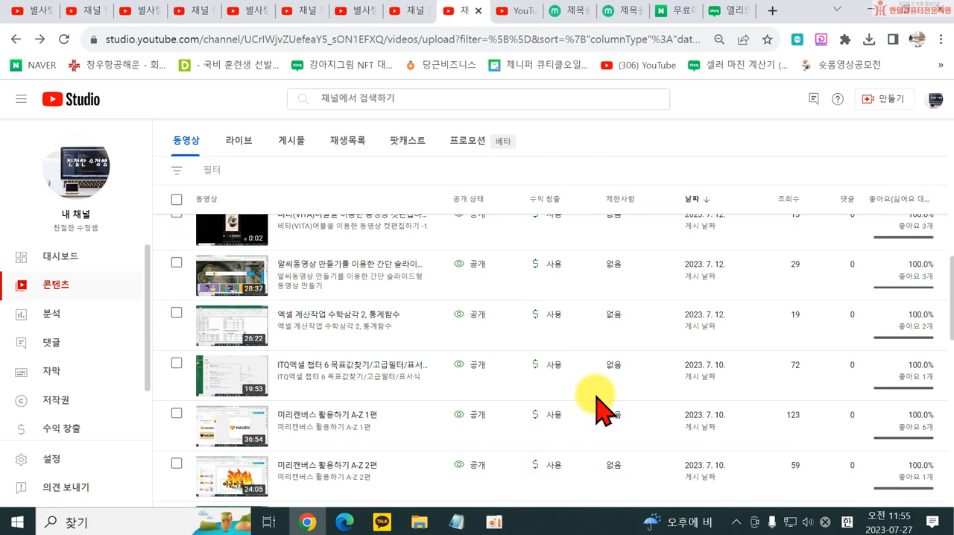
{"action": "scroll", "coordinate": [604, 408], "scroll_direction": "down", "scroll_amount": 8}
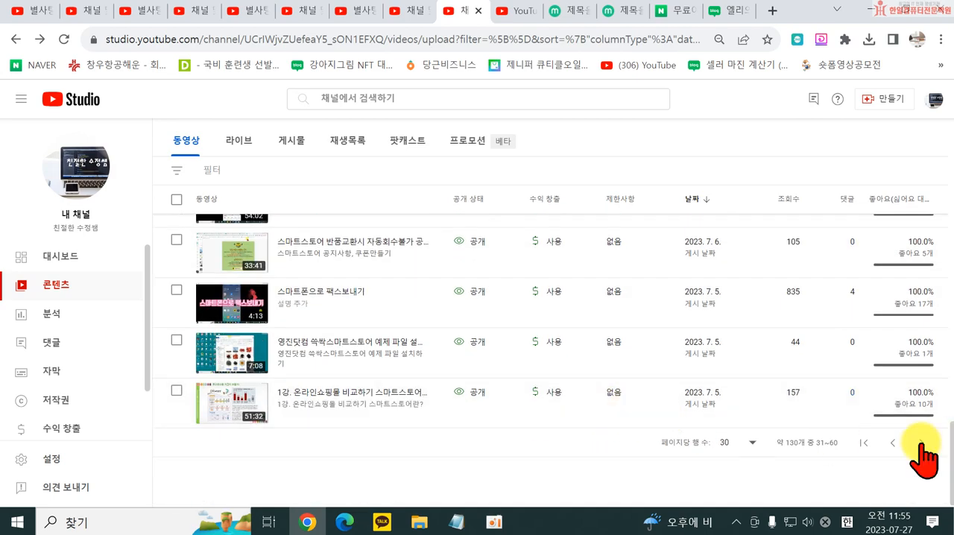
{"action": "left_click", "coordinate": [921, 444]}
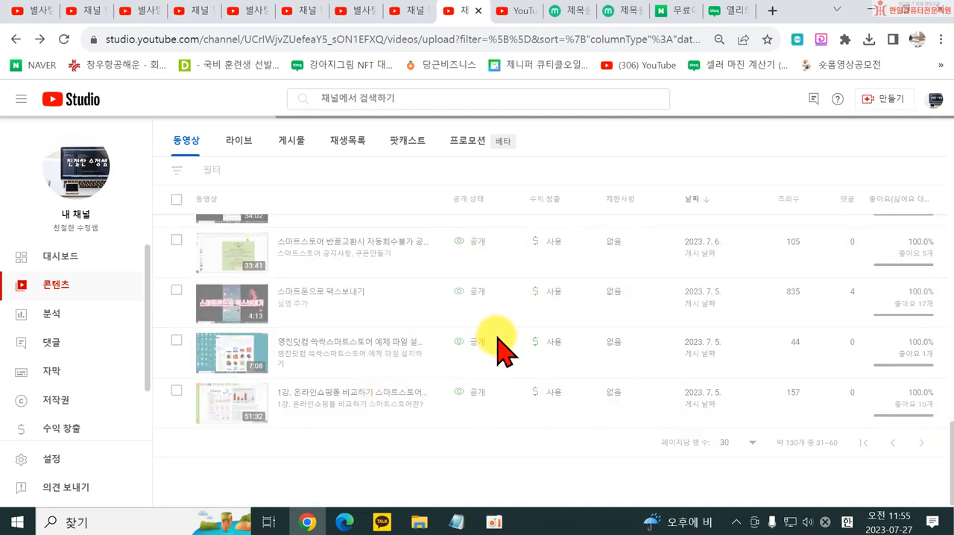
{"action": "scroll", "coordinate": [820, 457], "scroll_direction": "down", "scroll_amount": 10}
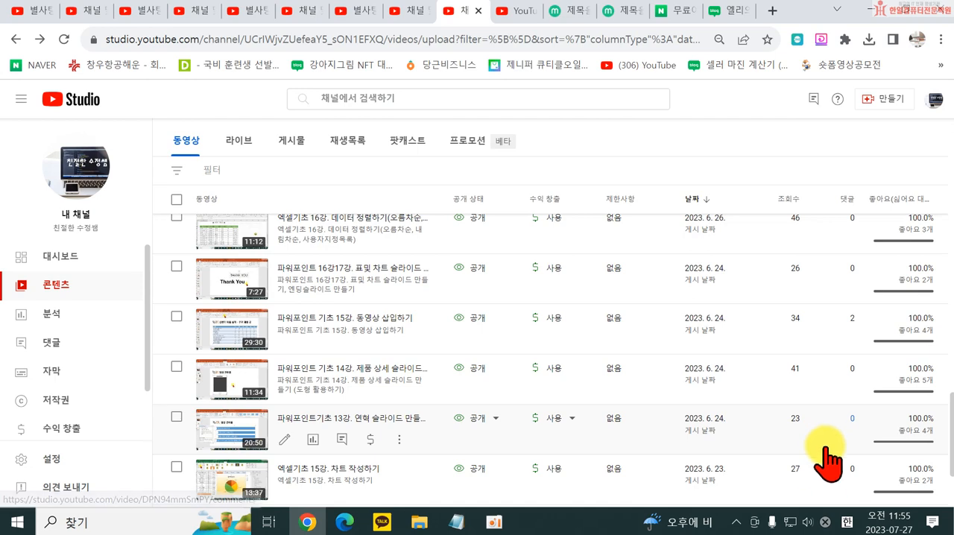
{"action": "scroll", "coordinate": [825, 449], "scroll_direction": "down", "scroll_amount": 3}
- Go back to the second page of the video list and open the analytics of the video 스마트폰으로 팩스보내기
{"action": "left_click", "coordinate": [893, 443]}
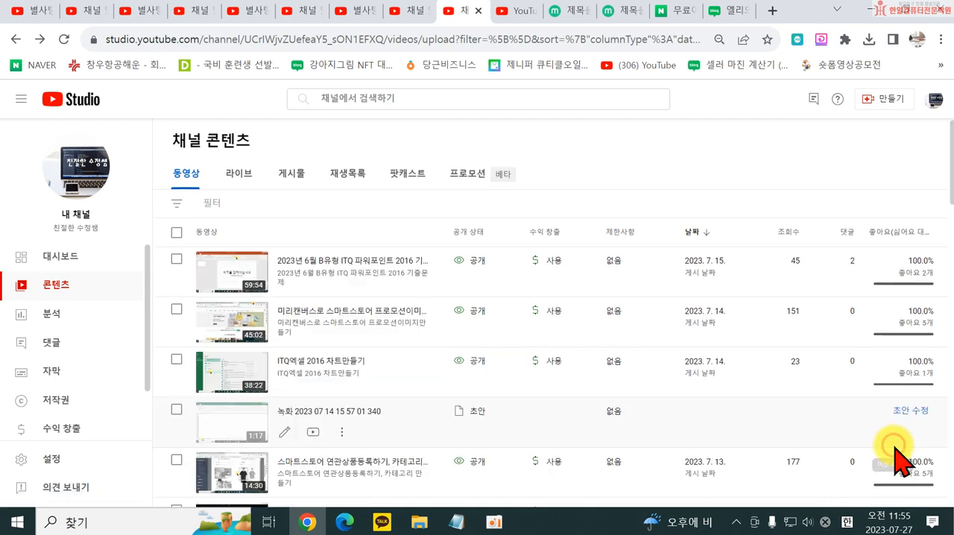
{"action": "scroll", "coordinate": [522, 393], "scroll_direction": "down", "scroll_amount": 12}
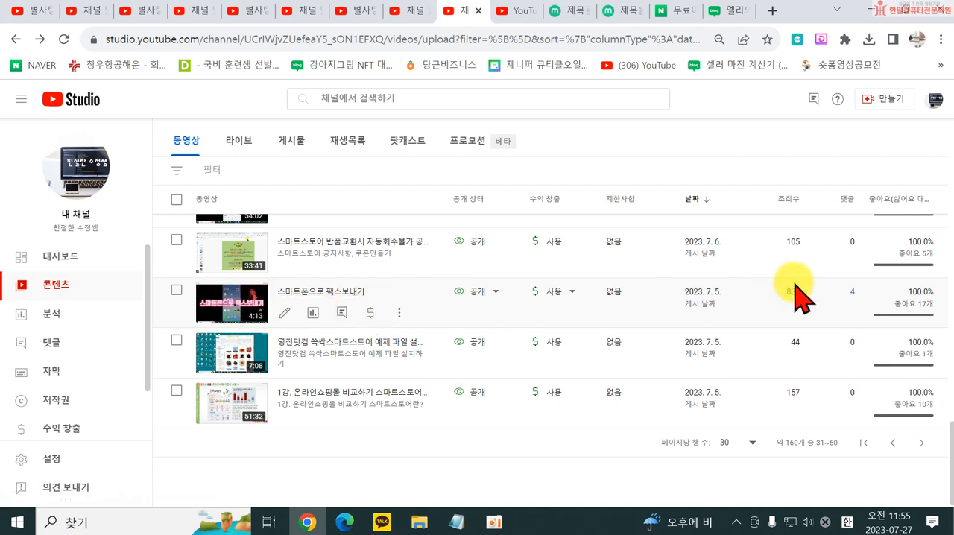
{"action": "left_click", "coordinate": [314, 314]}
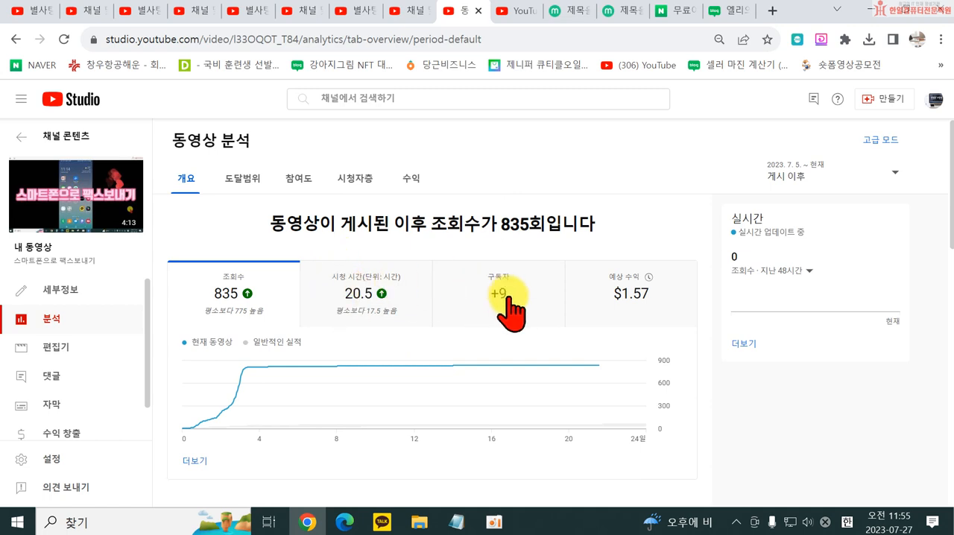
- Examine the video's overview analytics (개요): views, watch time, subscribers, estimated revenue and the key moments of audience retention
{"action": "scroll", "coordinate": [527, 336], "scroll_direction": "down", "scroll_amount": 1}
{"action": "scroll", "coordinate": [492, 331], "scroll_direction": "up", "scroll_amount": 1}
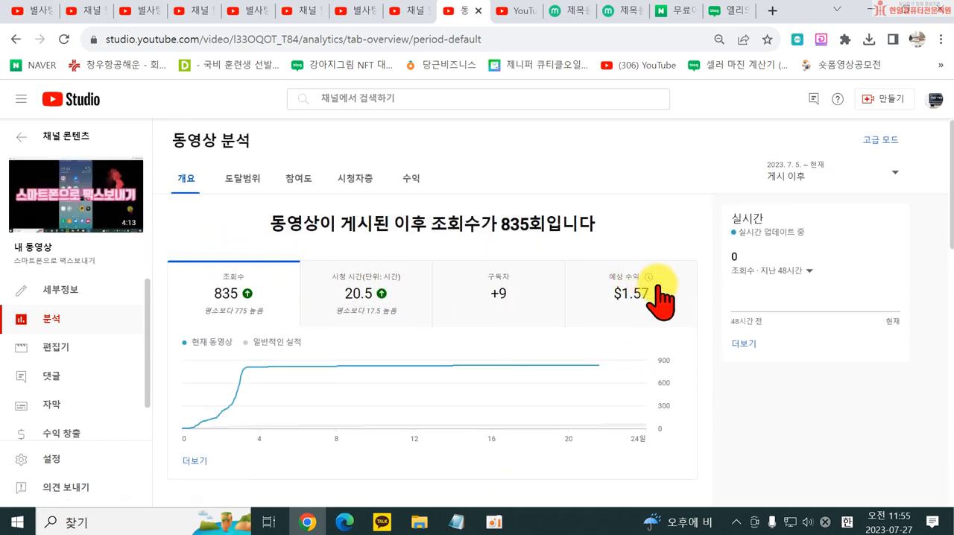
{"action": "scroll", "coordinate": [673, 373], "scroll_direction": "down", "scroll_amount": 3}
{"action": "scroll", "coordinate": [671, 404], "scroll_direction": "down", "scroll_amount": 7}
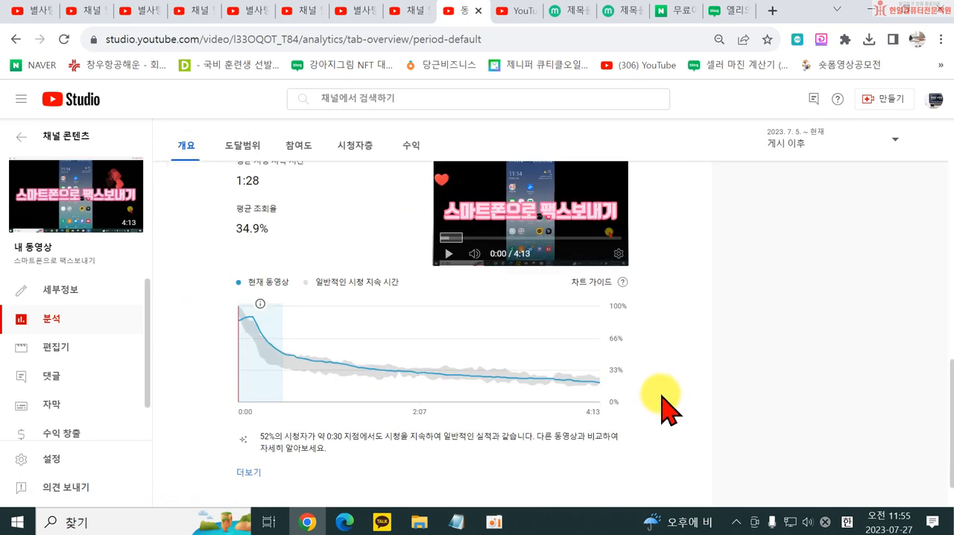
{"action": "scroll", "coordinate": [656, 406], "scroll_direction": "up", "scroll_amount": 2}
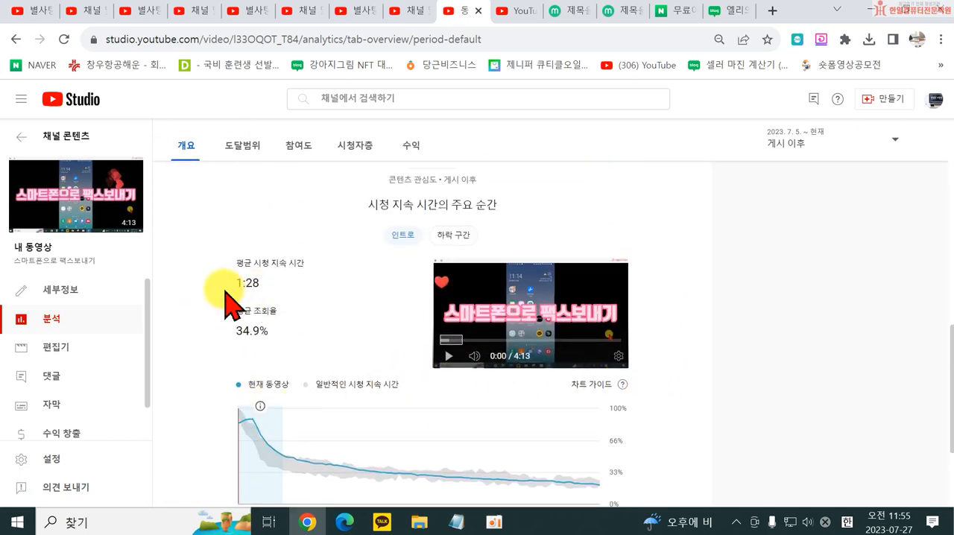
{"action": "scroll", "coordinate": [447, 473], "scroll_direction": "down", "scroll_amount": 2}
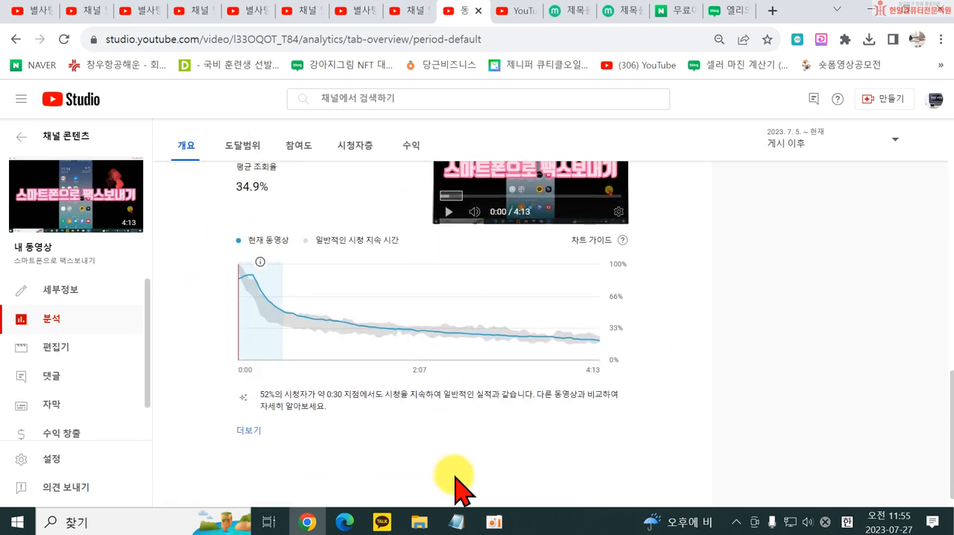
{"action": "scroll", "coordinate": [460, 473], "scroll_direction": "up", "scroll_amount": 10}
- Open the video's reach analytics (도달범위) and examine impressions, traffic sources and the impressions-to-watch-time funnel
{"action": "left_click", "coordinate": [247, 180]}
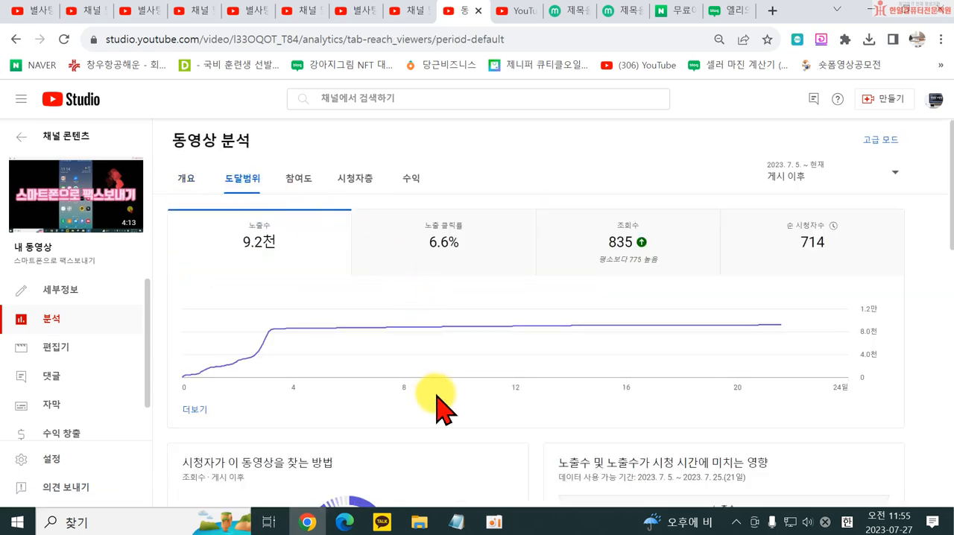
{"action": "scroll", "coordinate": [440, 395], "scroll_direction": "down", "scroll_amount": 2}
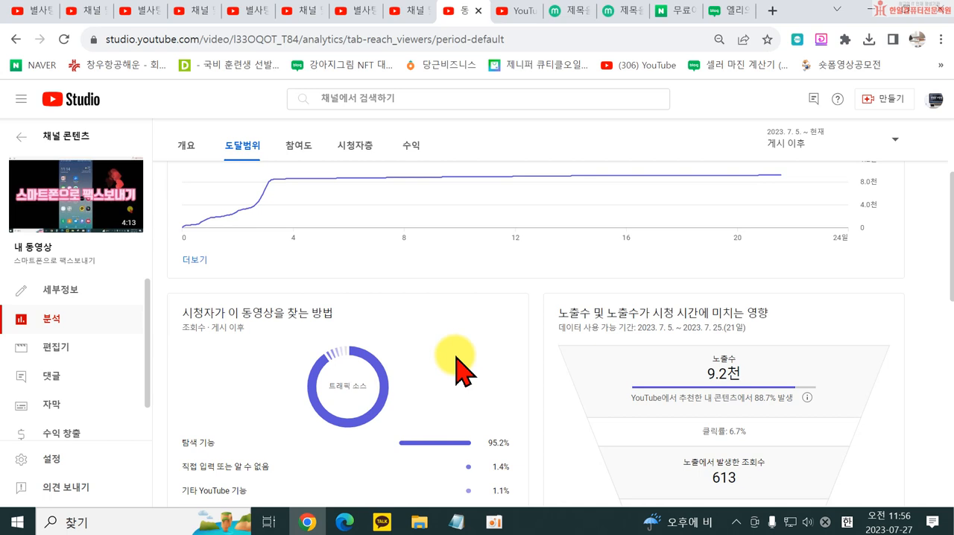
{"action": "scroll", "coordinate": [504, 356], "scroll_direction": "up", "scroll_amount": 3}
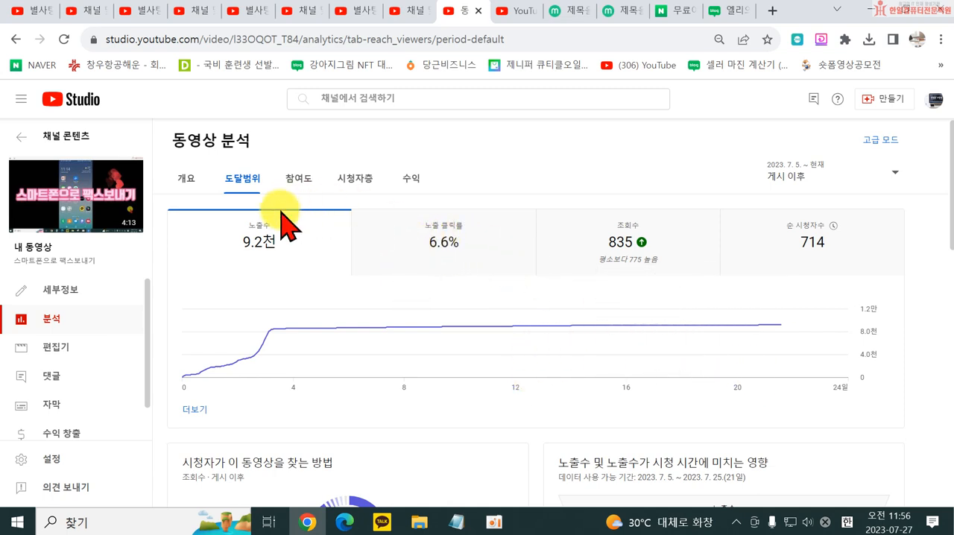
{"action": "mouse_move", "coordinate": [241, 239]}
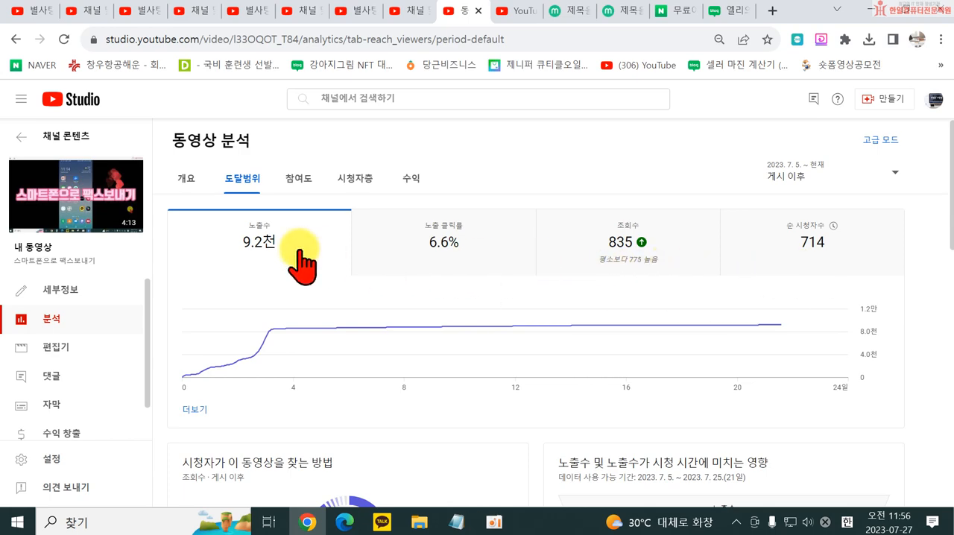
- Review the reach report's external sites, bell notifications, recommending content and YouTube search terms, plus its click-through rate and views
{"action": "scroll", "coordinate": [402, 238], "scroll_direction": "down", "scroll_amount": 5}
{"action": "scroll", "coordinate": [440, 298], "scroll_direction": "down", "scroll_amount": 3}
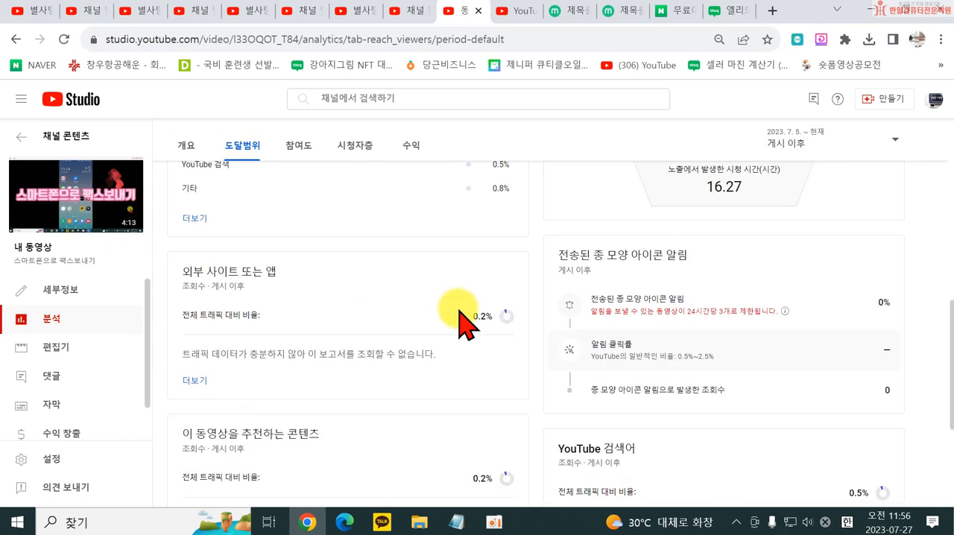
{"action": "scroll", "coordinate": [415, 383], "scroll_direction": "down", "scroll_amount": 3}
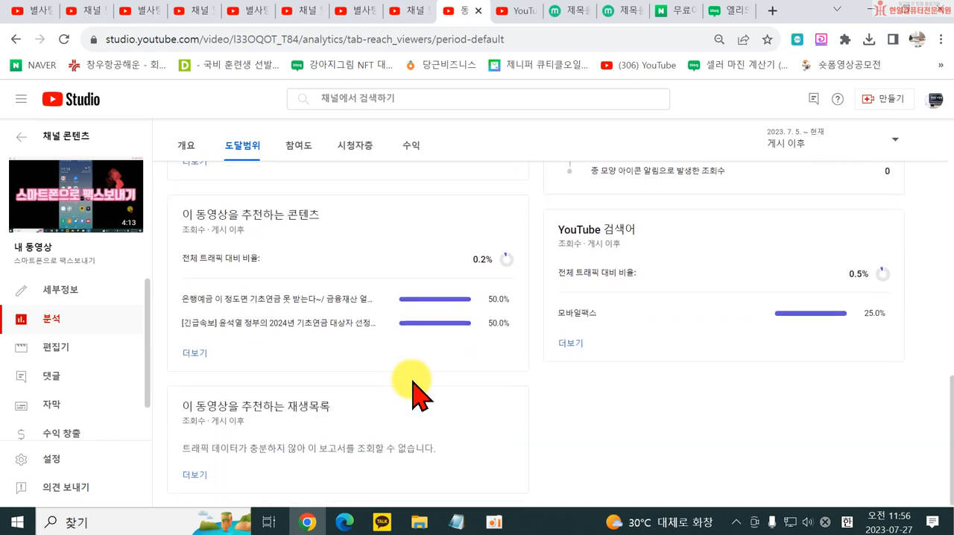
{"action": "scroll", "coordinate": [485, 383], "scroll_direction": "up", "scroll_amount": 10}
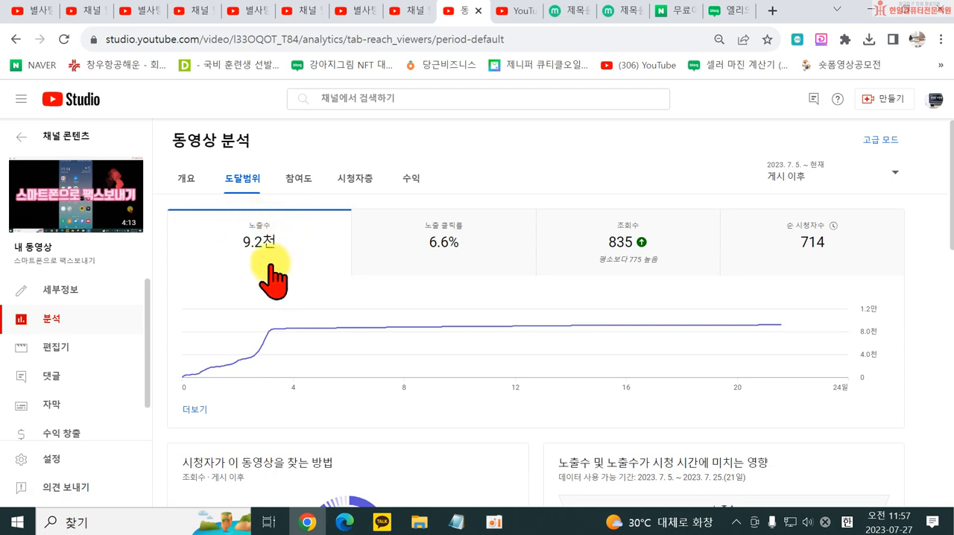
{"action": "mouse_move", "coordinate": [446, 253]}
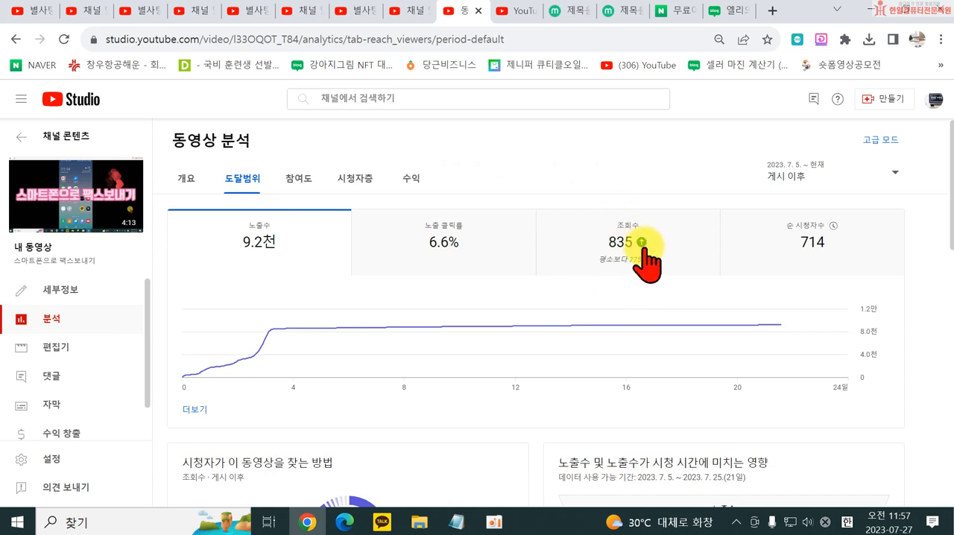
{"action": "mouse_move", "coordinate": [604, 263]}
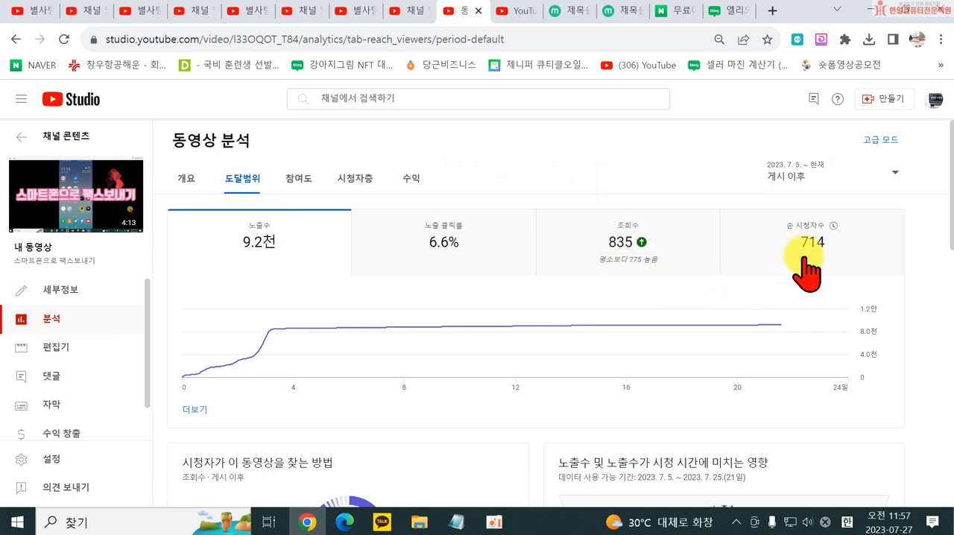
- Switch to the engagement report and back to reach (도달범위), and re-examine its impressions and traffic source details
{"action": "left_click", "coordinate": [299, 180]}
{"action": "left_click", "coordinate": [246, 181]}
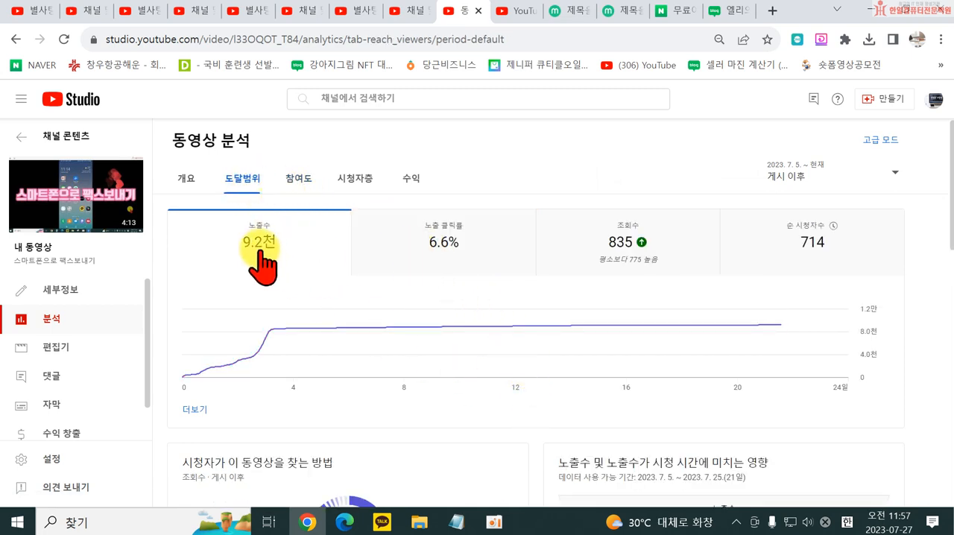
{"action": "mouse_move", "coordinate": [260, 252]}
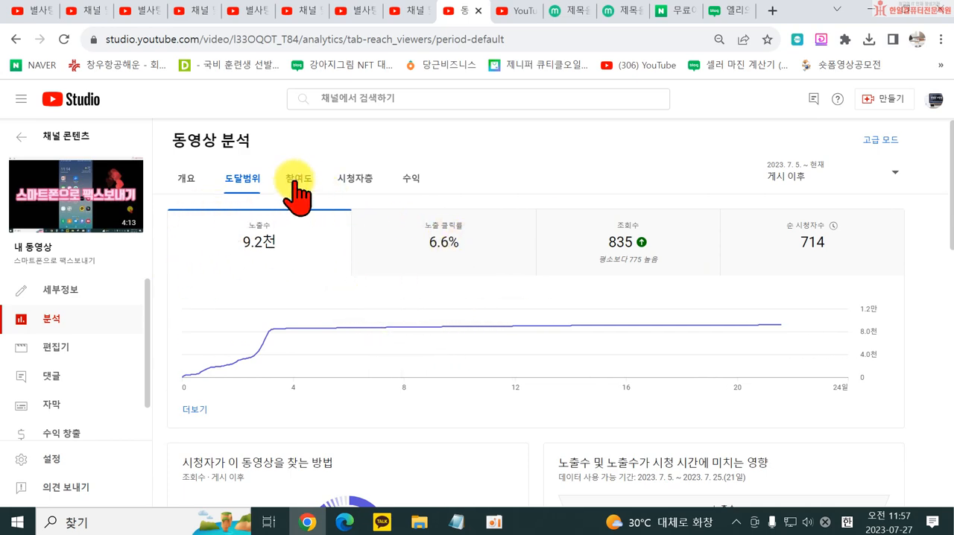
{"action": "scroll", "coordinate": [330, 245], "scroll_direction": "down", "scroll_amount": 10}
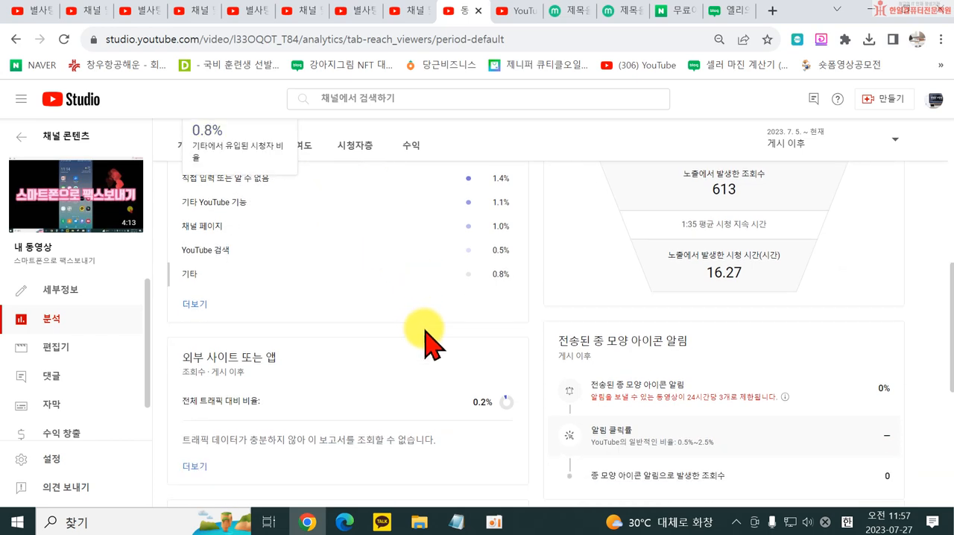
{"action": "scroll", "coordinate": [429, 373], "scroll_direction": "down", "scroll_amount": 3}
{"action": "scroll", "coordinate": [425, 376], "scroll_direction": "up", "scroll_amount": 13}
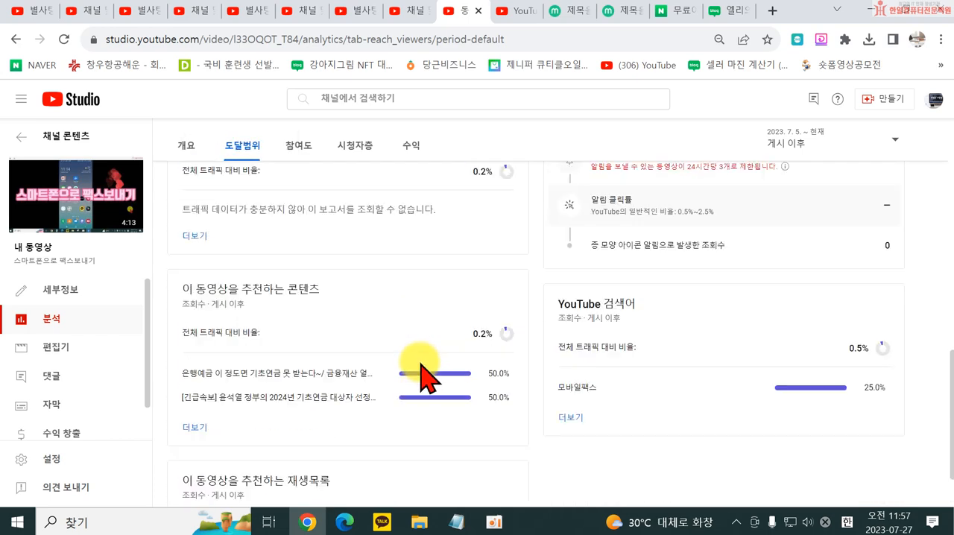
- Open the video's engagement analytics (참여도) and examine watch time, likes versus dislikes, end screen clicks and the retention graph
{"action": "left_click", "coordinate": [301, 180]}
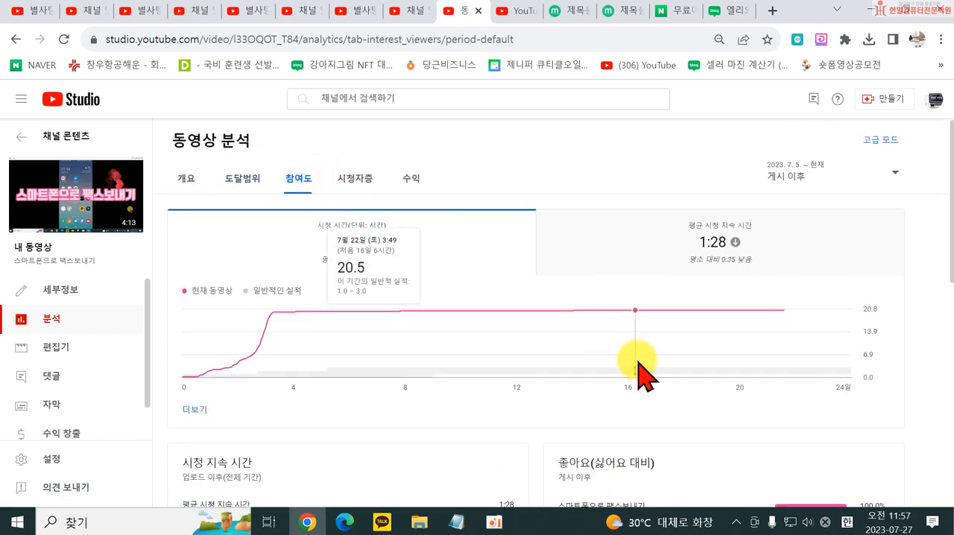
{"action": "scroll", "coordinate": [440, 422], "scroll_direction": "down", "scroll_amount": 1}
{"action": "scroll", "coordinate": [448, 426], "scroll_direction": "down", "scroll_amount": 5}
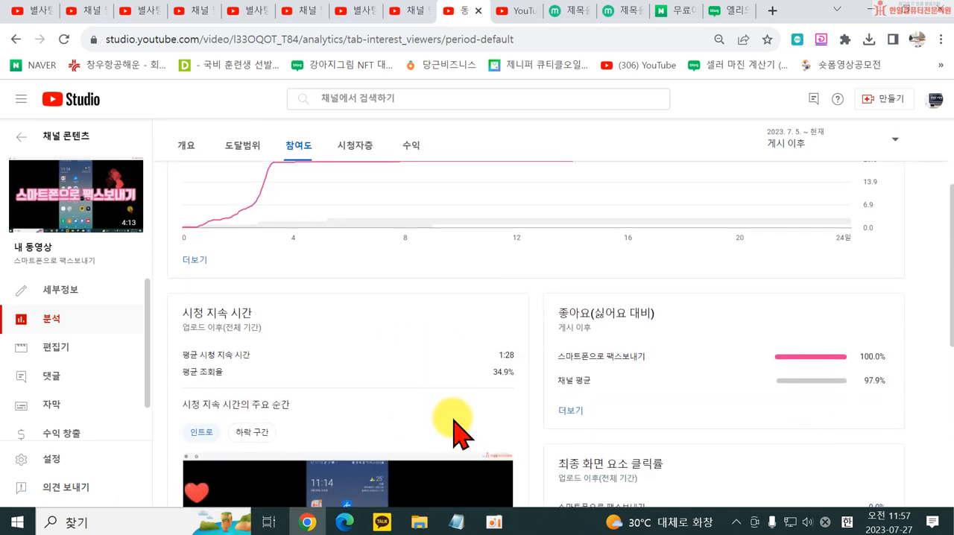
{"action": "scroll", "coordinate": [678, 358], "scroll_direction": "up", "scroll_amount": 2}
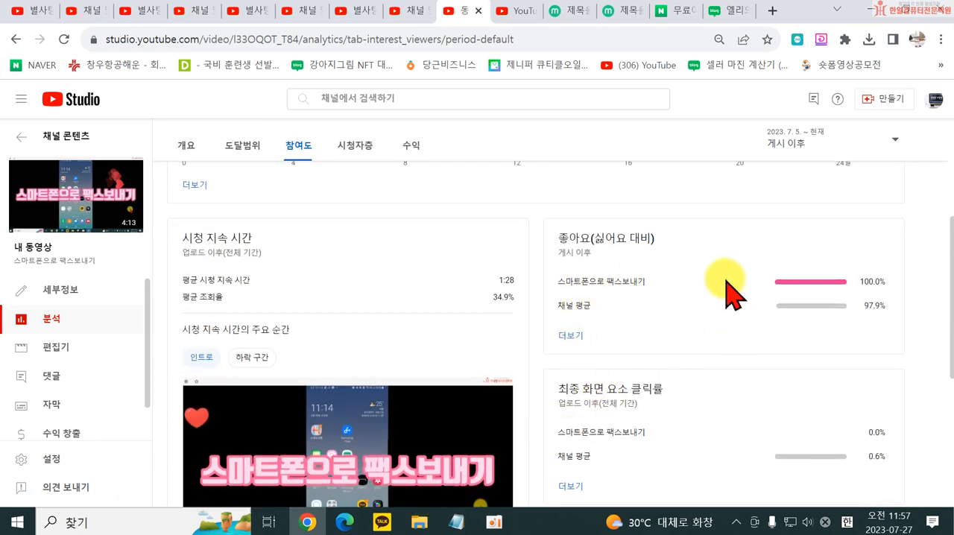
{"action": "scroll", "coordinate": [727, 295], "scroll_direction": "down", "scroll_amount": 5}
{"action": "scroll", "coordinate": [522, 410], "scroll_direction": "up", "scroll_amount": 1}
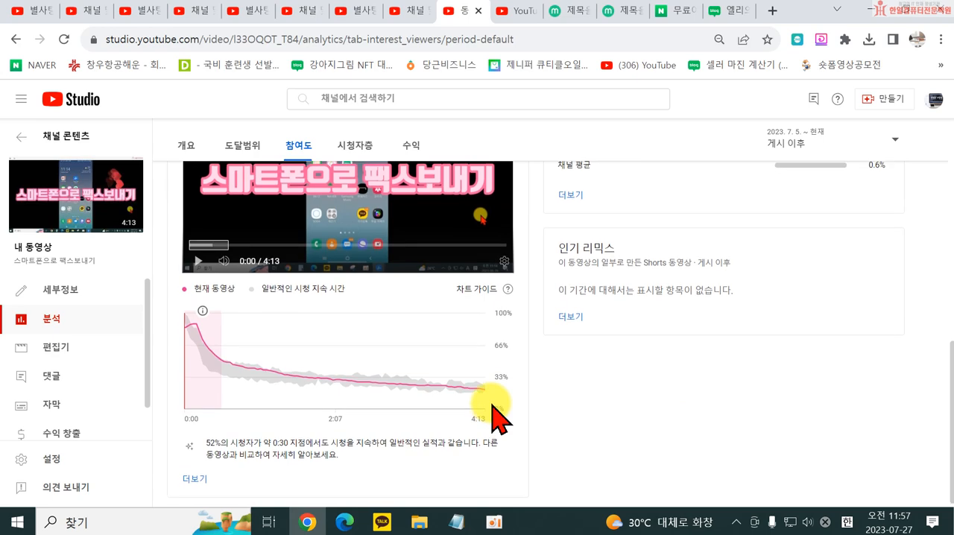
- Open the video's audience analytics (시청자층) and examine the returning viewers and unique viewers metrics
{"action": "scroll", "coordinate": [477, 373], "scroll_direction": "up", "scroll_amount": 10}
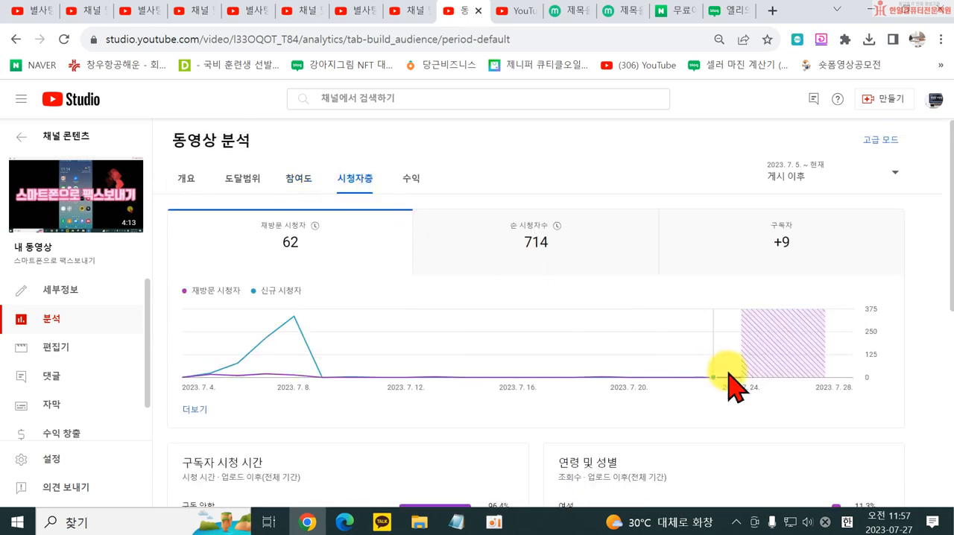
{"action": "scroll", "coordinate": [350, 430], "scroll_direction": "down", "scroll_amount": 1}
{"action": "scroll", "coordinate": [312, 306], "scroll_direction": "up", "scroll_amount": 1}
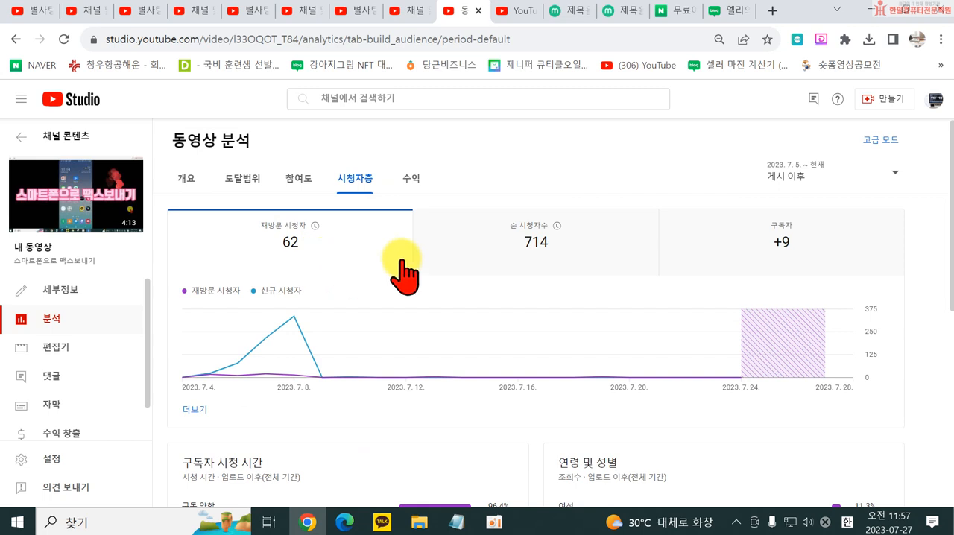
{"action": "mouse_move", "coordinate": [532, 248]}
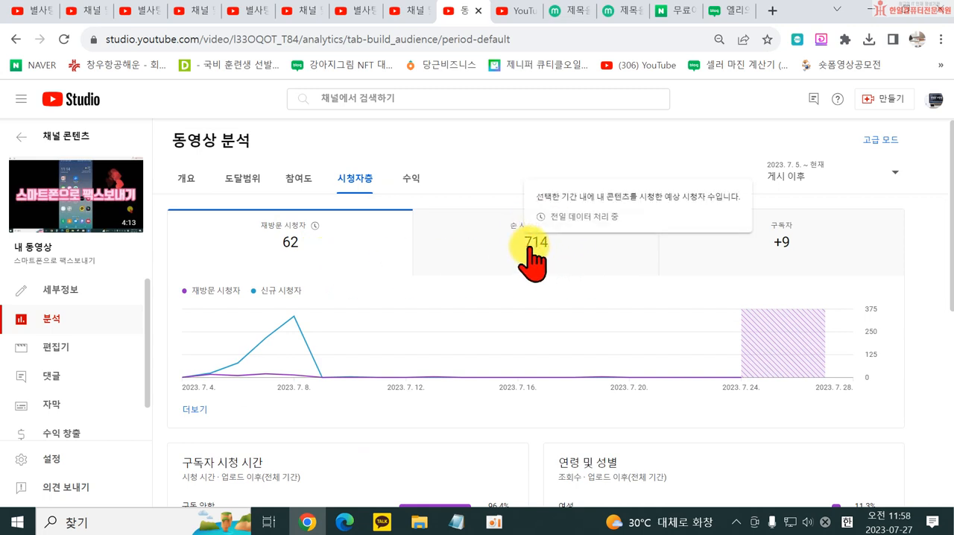
- Examine the audience report's viewer trend, subscriber watch time, age and gender, top regions and top subtitle languages
{"action": "scroll", "coordinate": [615, 358], "scroll_direction": "down", "scroll_amount": 1}
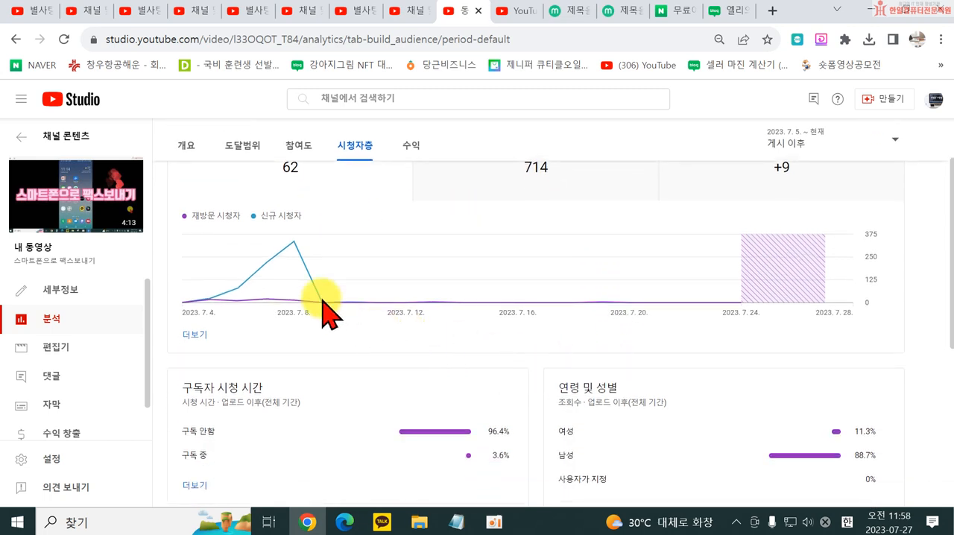
{"action": "scroll", "coordinate": [336, 323], "scroll_direction": "down", "scroll_amount": 2}
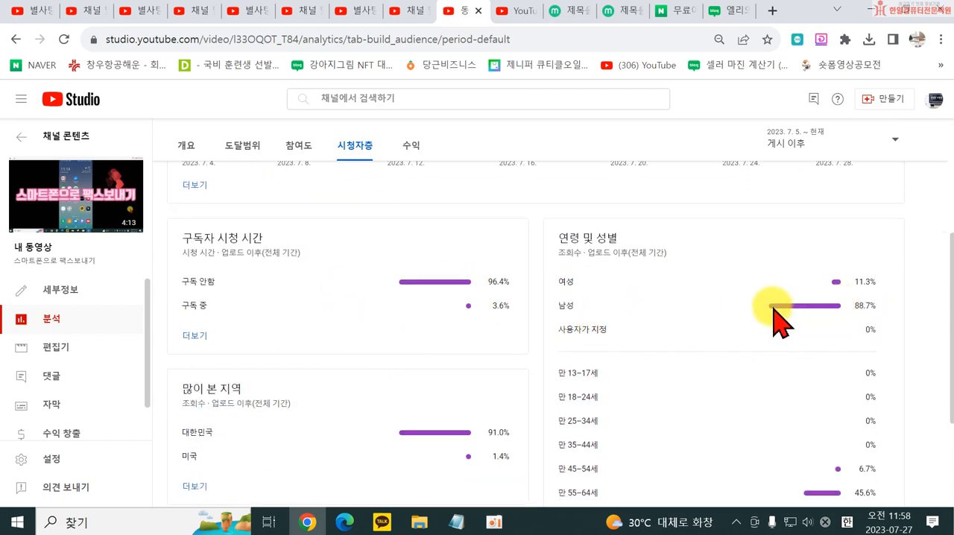
{"action": "scroll", "coordinate": [489, 315], "scroll_direction": "up", "scroll_amount": 4}
{"action": "scroll", "coordinate": [418, 328], "scroll_direction": "down", "scroll_amount": 4}
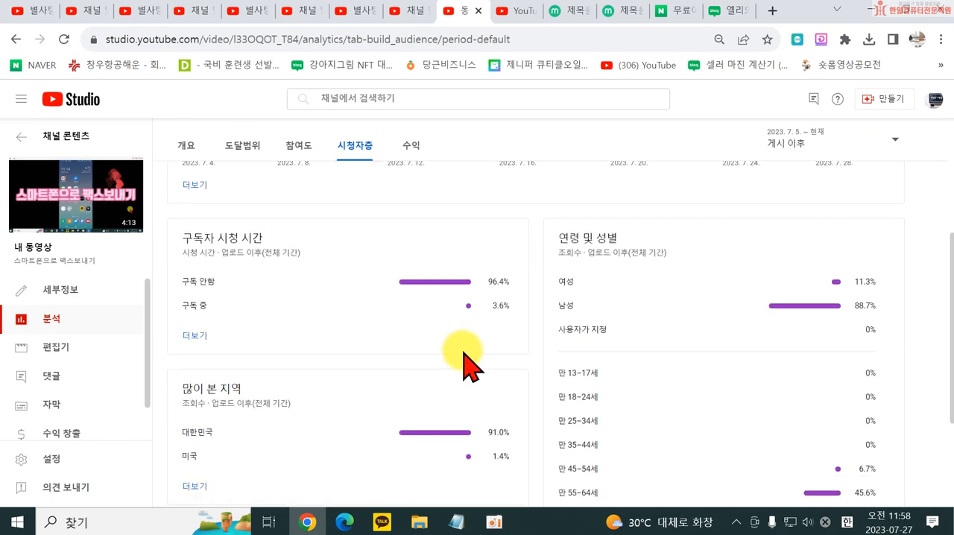
{"action": "scroll", "coordinate": [771, 426], "scroll_direction": "down", "scroll_amount": 1}
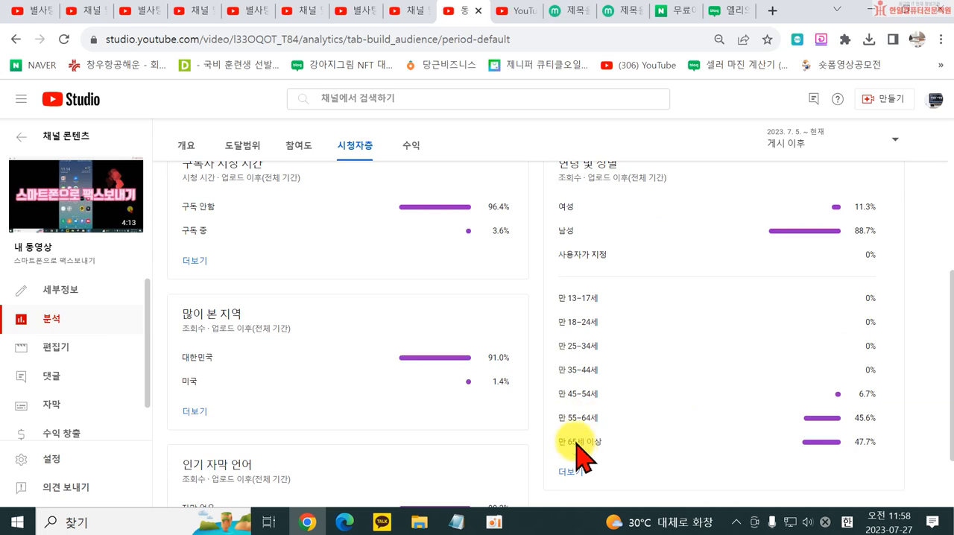
{"action": "scroll", "coordinate": [724, 447], "scroll_direction": "down", "scroll_amount": 1}
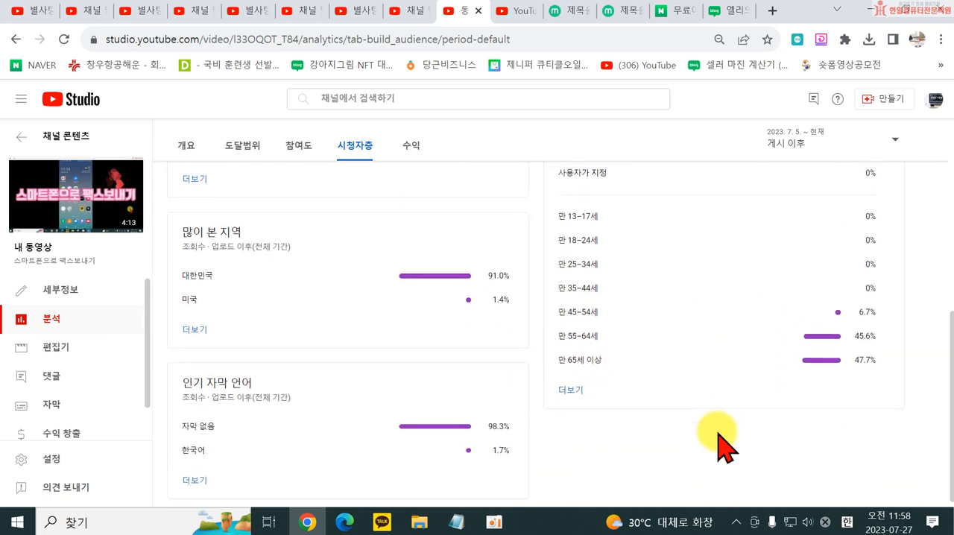
{"action": "scroll", "coordinate": [697, 445], "scroll_direction": "up", "scroll_amount": 5}
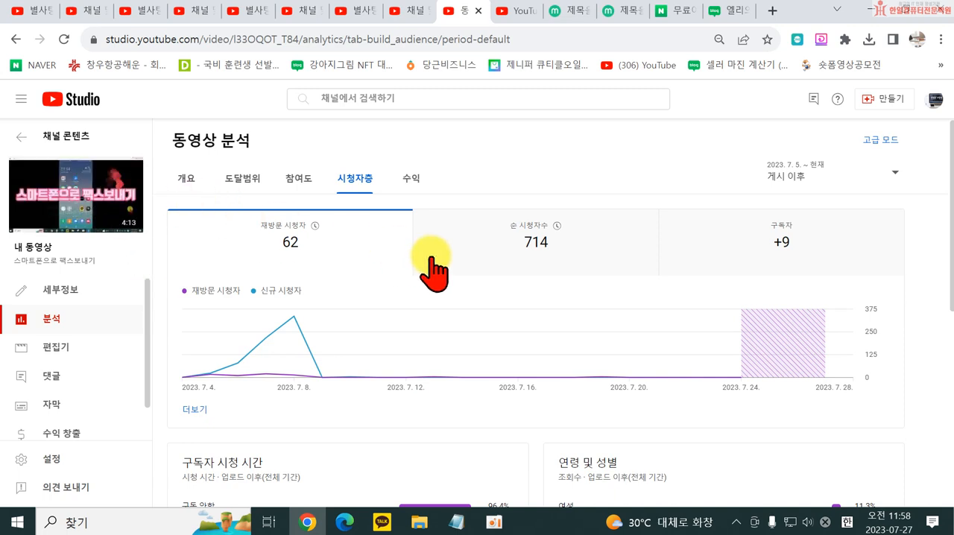
- Open the video's revenue analytics (수익) and examine estimated revenue, RPM, advertiser CPM and revenue by ad type
{"action": "left_click", "coordinate": [410, 180]}
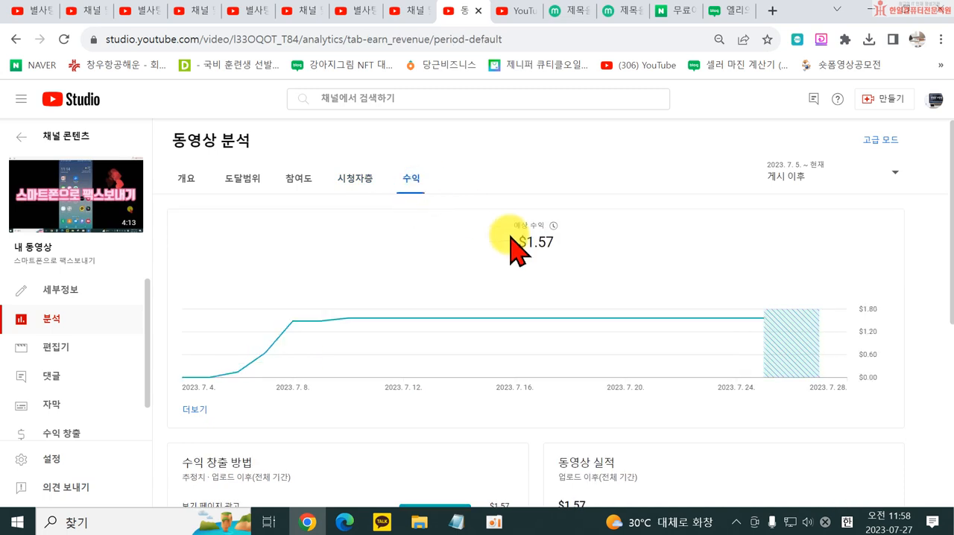
{"action": "scroll", "coordinate": [478, 398], "scroll_direction": "down", "scroll_amount": 3}
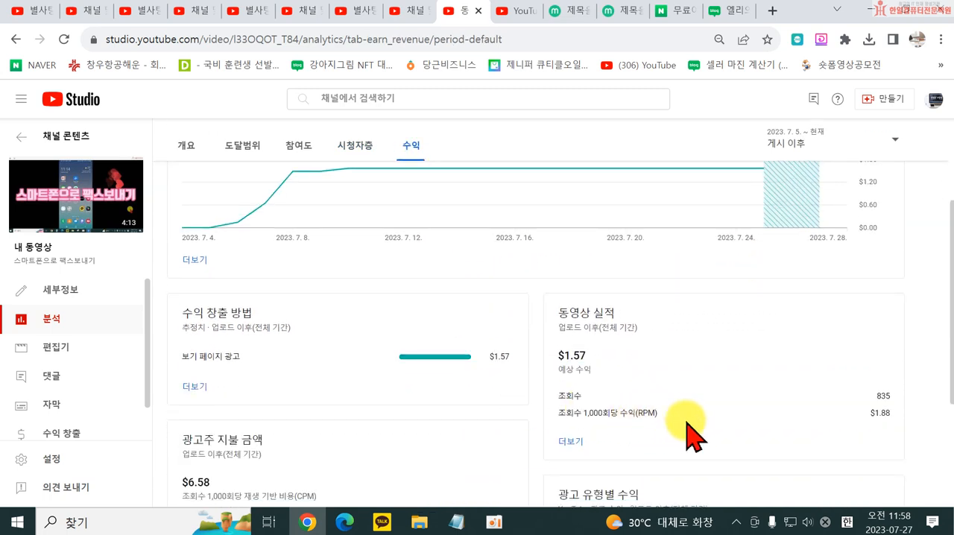
{"action": "scroll", "coordinate": [701, 436], "scroll_direction": "down", "scroll_amount": 1}
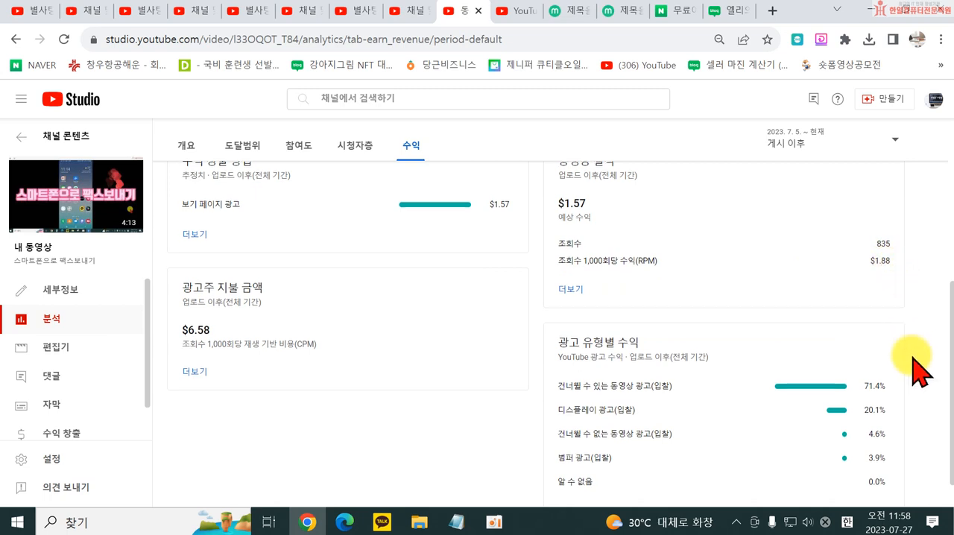
{"action": "scroll", "coordinate": [914, 380], "scroll_direction": "down", "scroll_amount": 1}
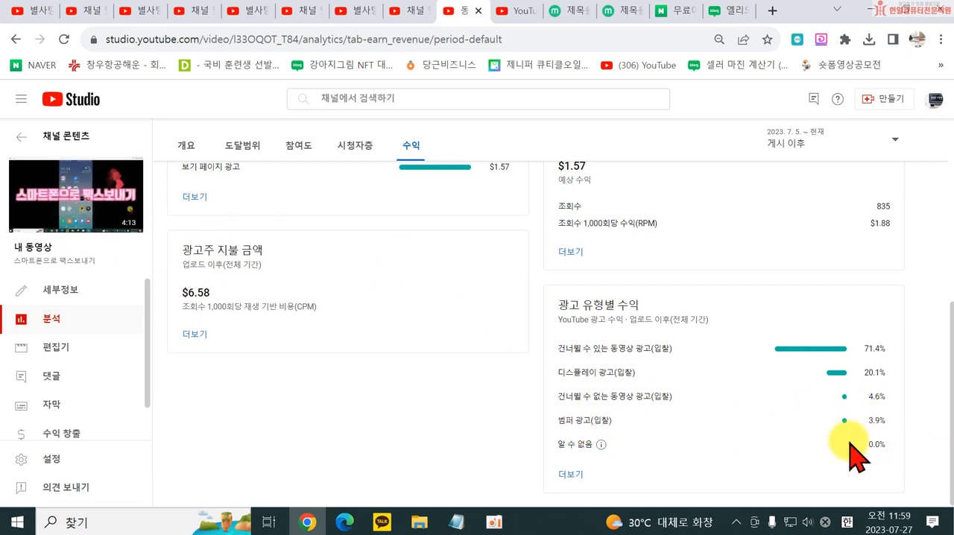
{"action": "scroll", "coordinate": [729, 451], "scroll_direction": "up", "scroll_amount": 5}
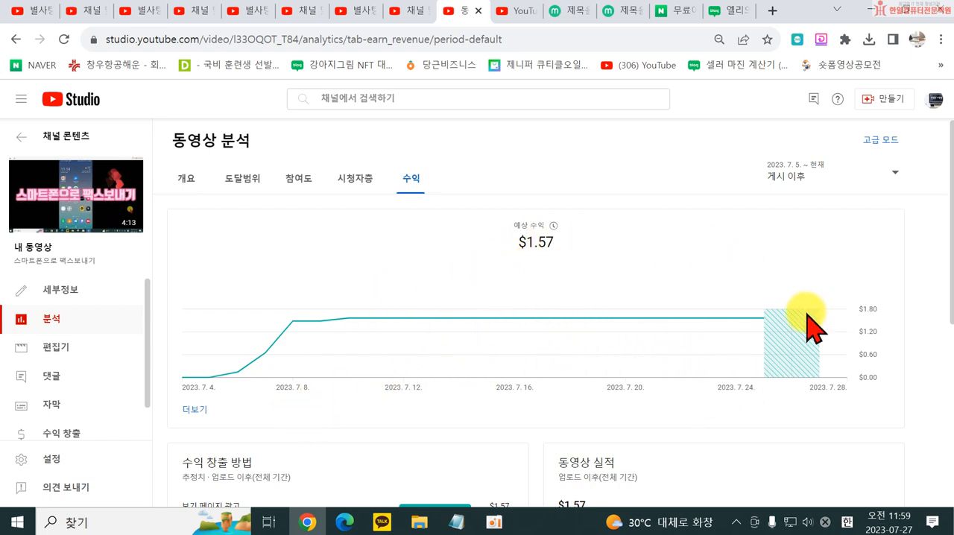
- View the video's editor (편집기), comments (댓글) and subtitles (자막) pages
{"action": "mouse_move", "coordinate": [808, 314]}
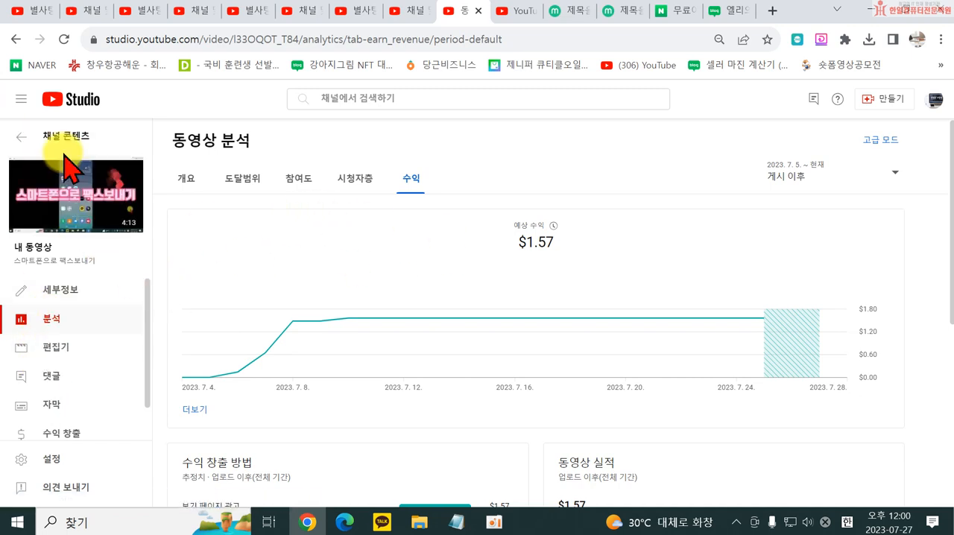
{"action": "left_click", "coordinate": [46, 349]}
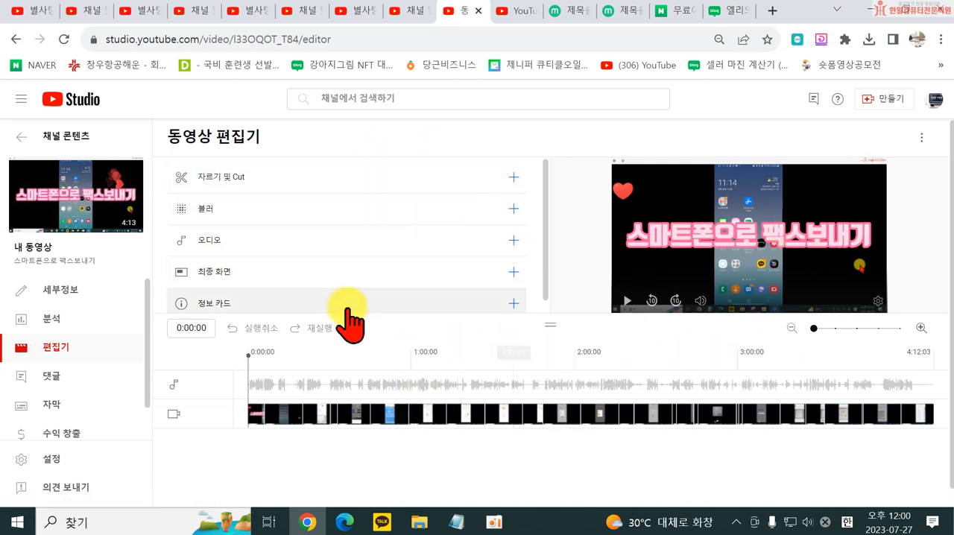
{"action": "left_click", "coordinate": [52, 377]}
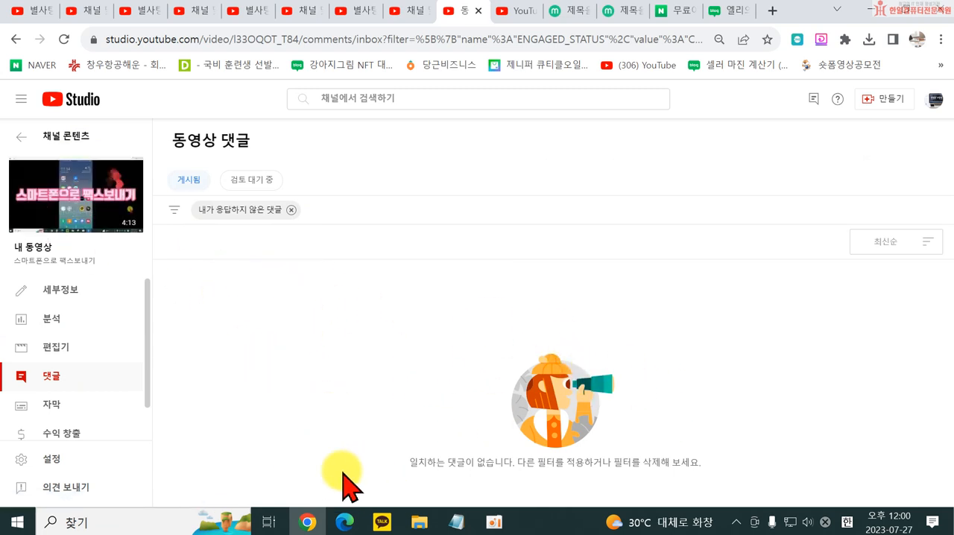
{"action": "left_click", "coordinate": [63, 423]}
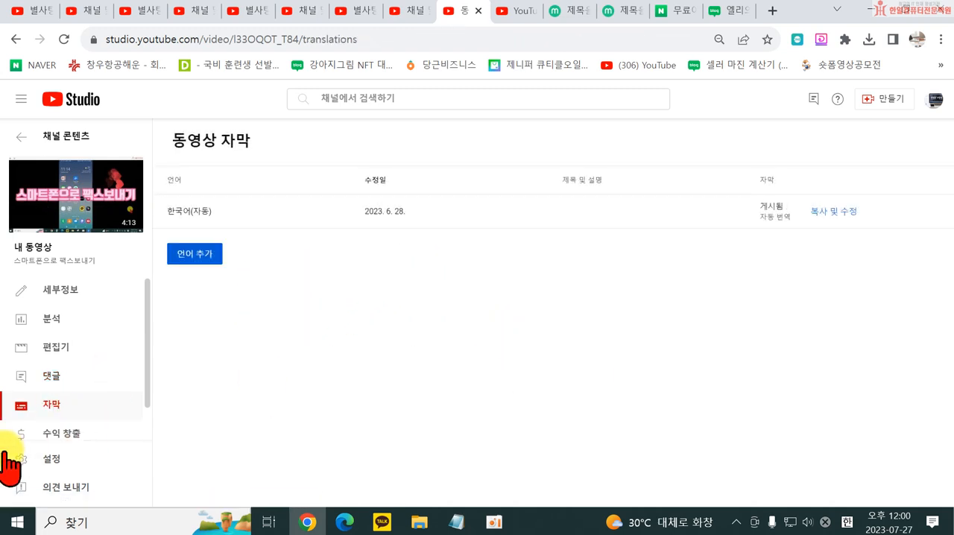
- Examine the video's monetization (수익 창출) ad types and ad placement rules, and check its copyright (저작권) page
{"action": "left_click", "coordinate": [50, 434]}
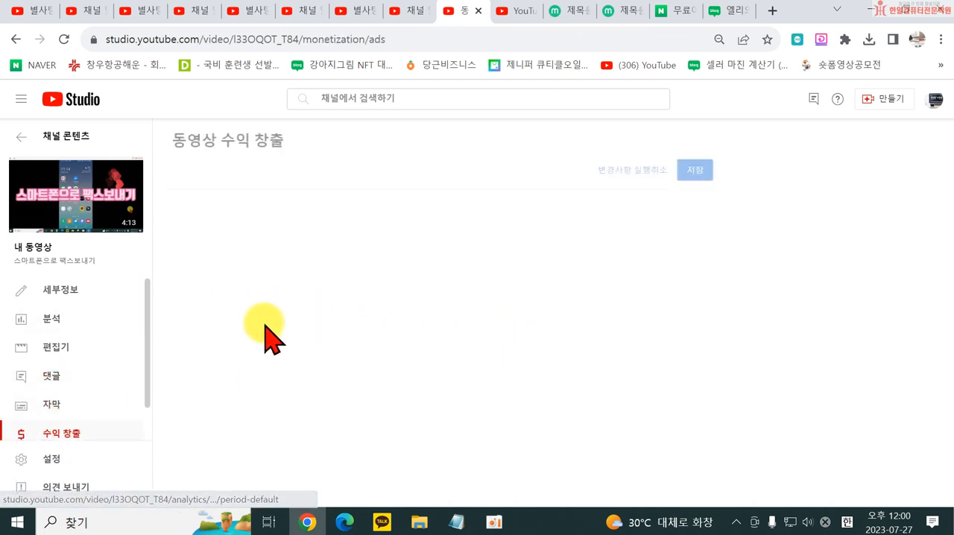
{"action": "scroll", "coordinate": [128, 398], "scroll_direction": "down", "scroll_amount": 1}
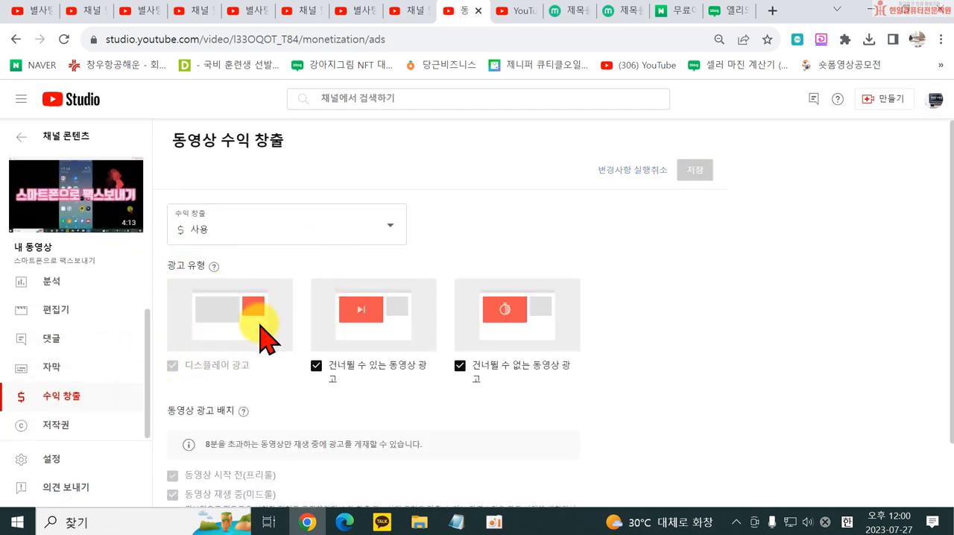
{"action": "scroll", "coordinate": [558, 320], "scroll_direction": "down", "scroll_amount": 1}
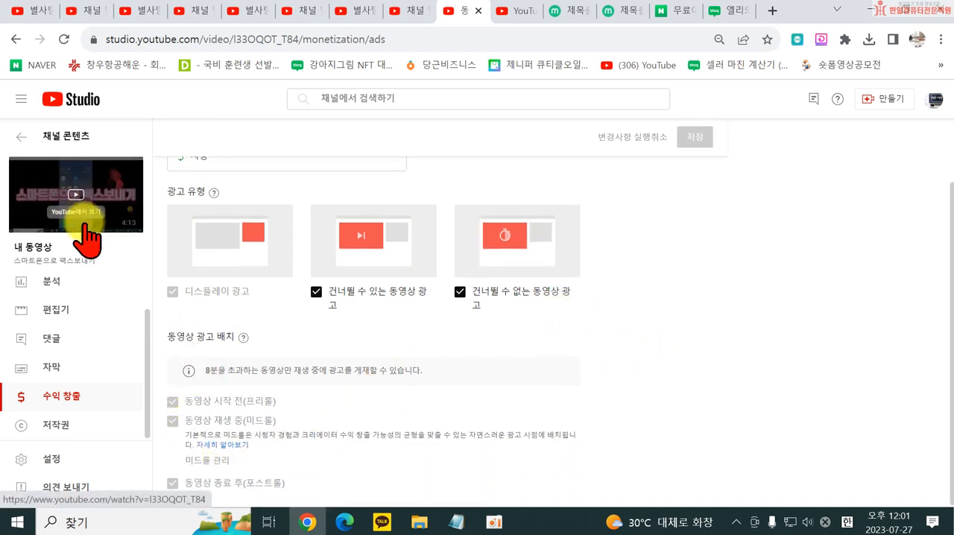
{"action": "left_click_drag", "start_coordinate": [286, 370], "coordinate": [423, 370]}
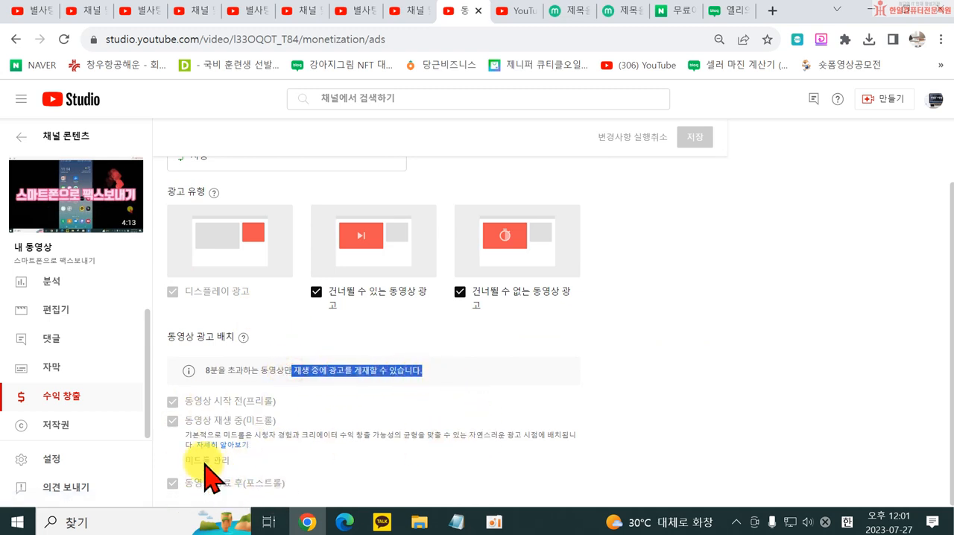
{"action": "left_click", "coordinate": [52, 426]}
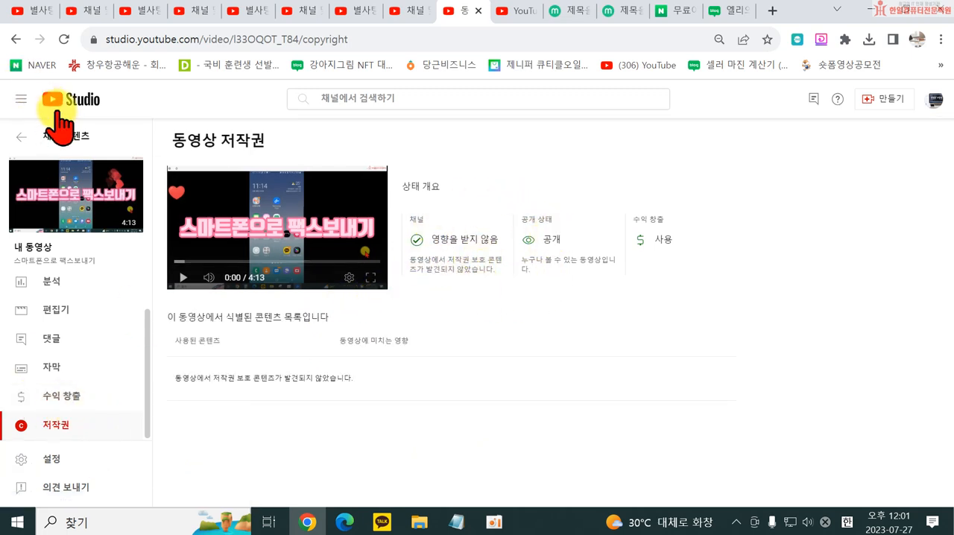
- Return to the channel content list and view the extra options for the ITQ 파워포인트 2016 video and the list's filter choices
{"action": "left_click", "coordinate": [67, 135]}
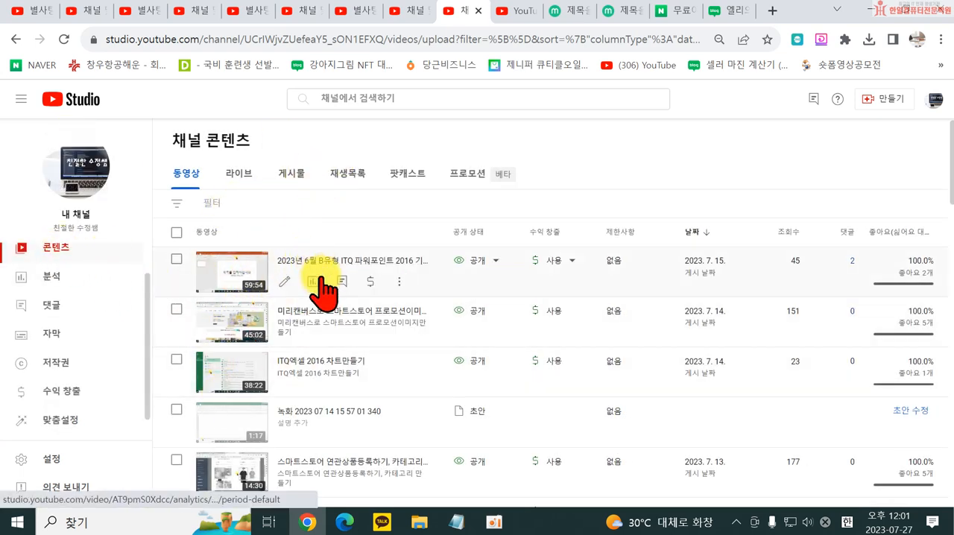
{"action": "left_click", "coordinate": [400, 281]}
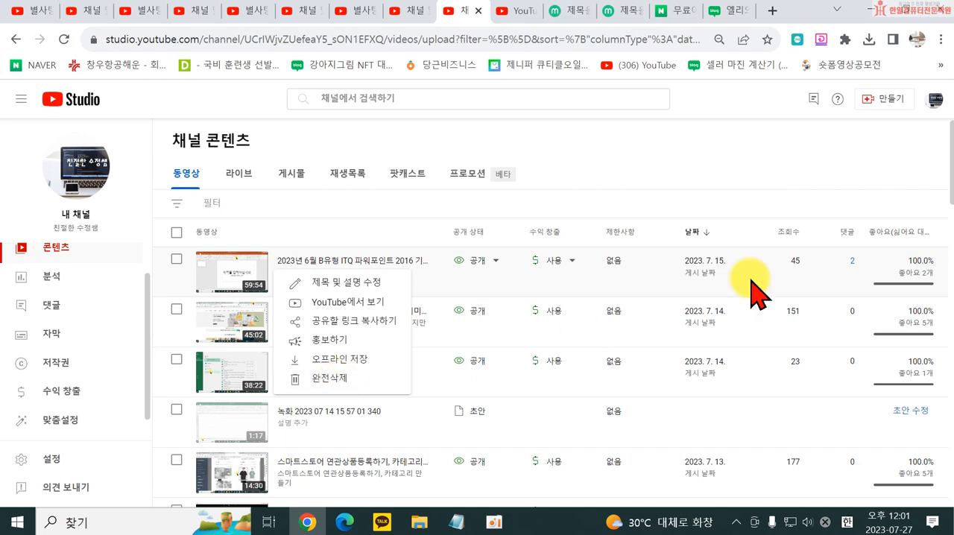
{"action": "left_click", "coordinate": [406, 217]}
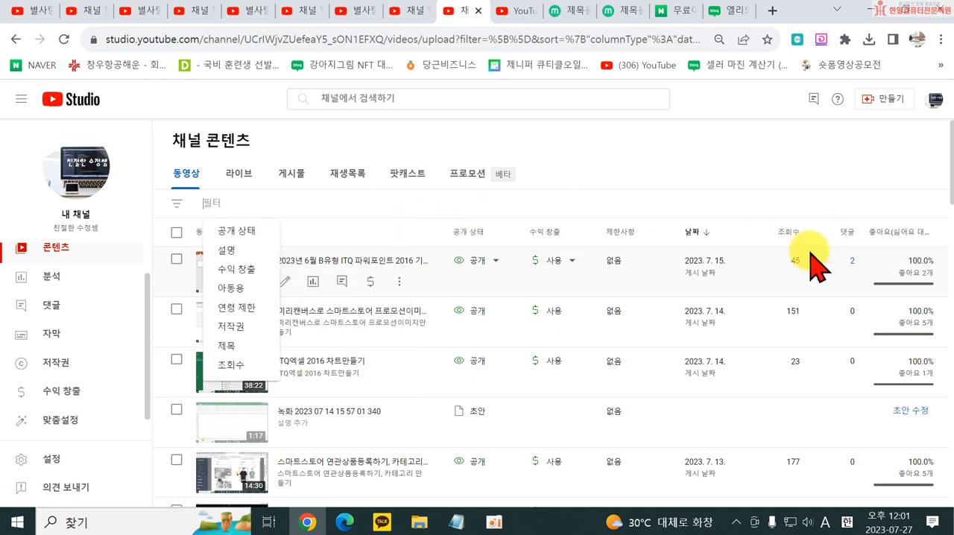
- Check the ITQ 파워포인트 2016 video's held-for-review and published comments, and return to the channel content list
{"action": "left_click", "coordinate": [853, 261]}
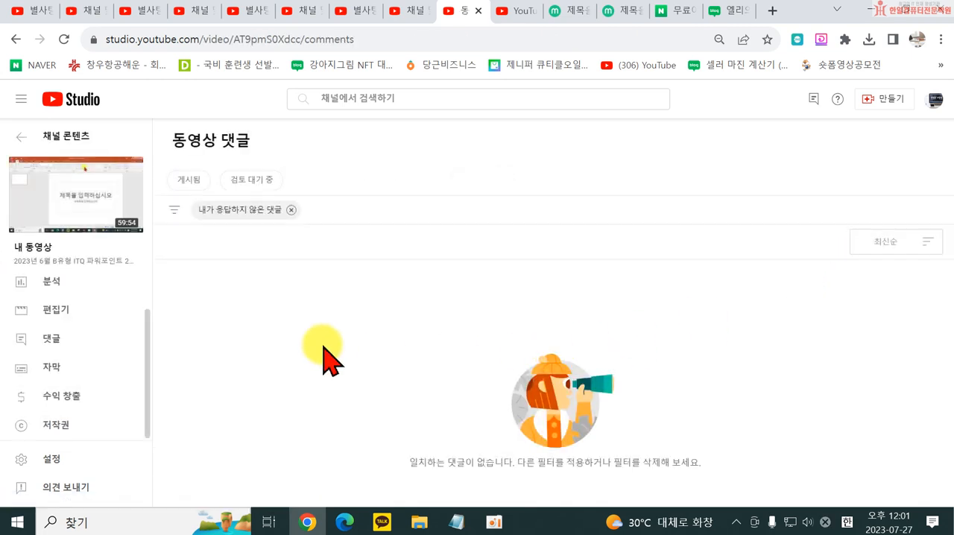
{"action": "left_click", "coordinate": [227, 179]}
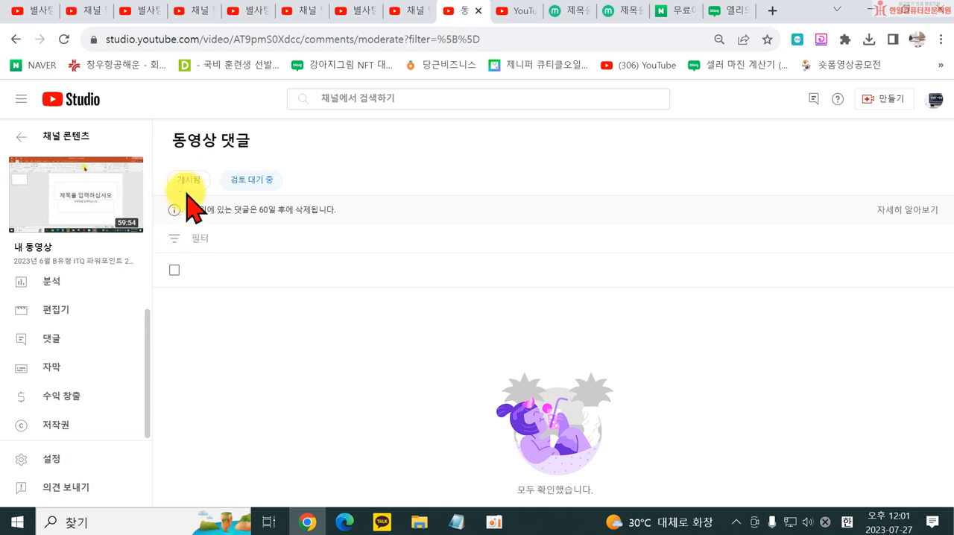
{"action": "left_click", "coordinate": [188, 183]}
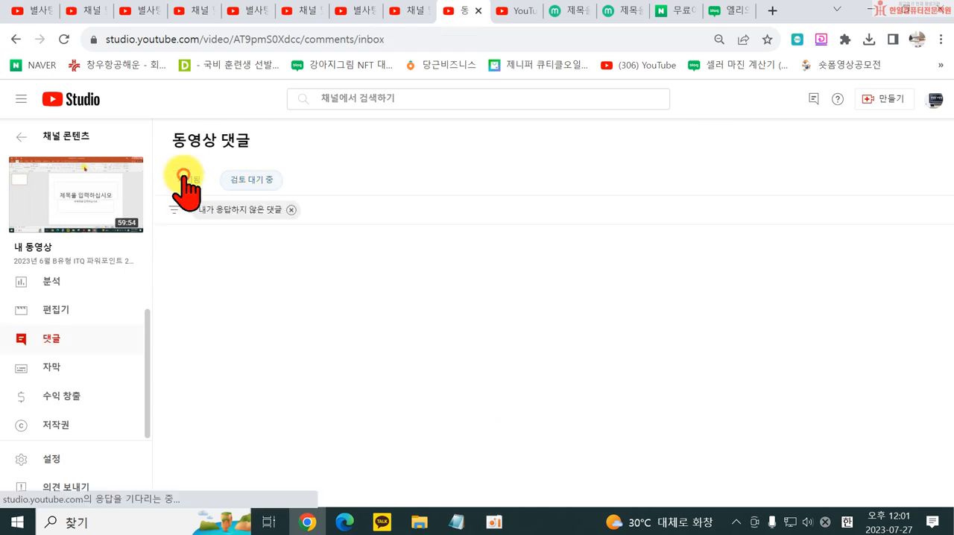
{"action": "left_click", "coordinate": [13, 39]}
{"action": "left_click", "coordinate": [14, 38]}
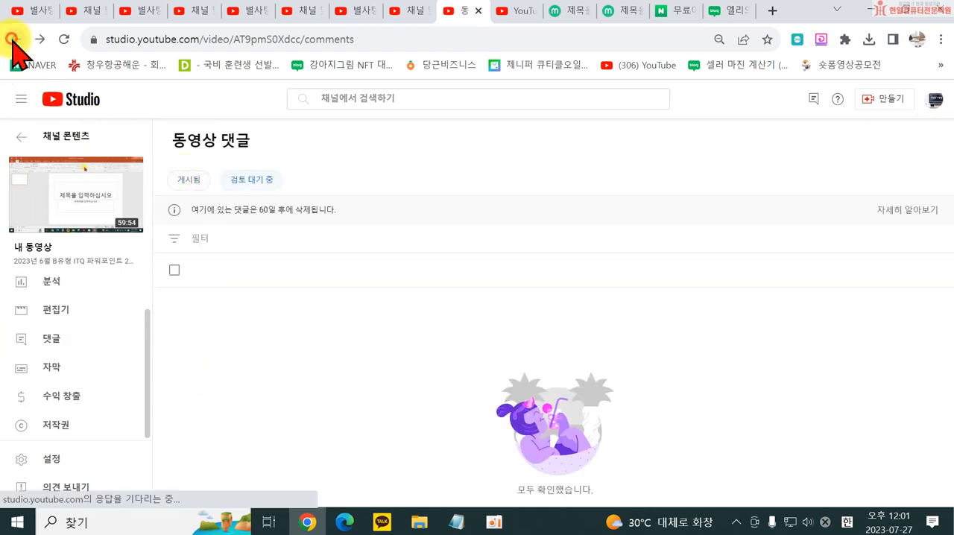
{"action": "left_click", "coordinate": [14, 39]}
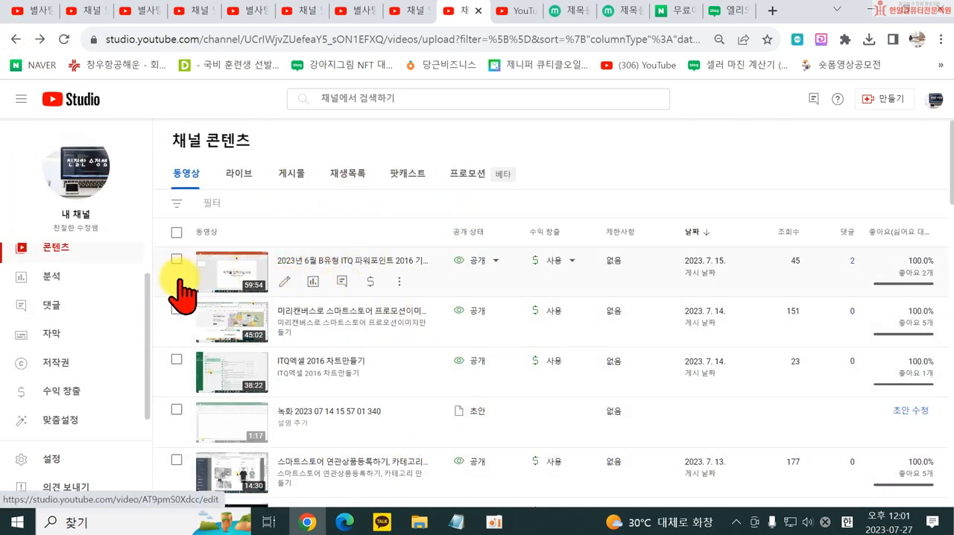
{"action": "scroll", "coordinate": [305, 320], "scroll_direction": "down", "scroll_amount": 3}
{"action": "scroll", "coordinate": [281, 320], "scroll_direction": "down", "scroll_amount": 3}
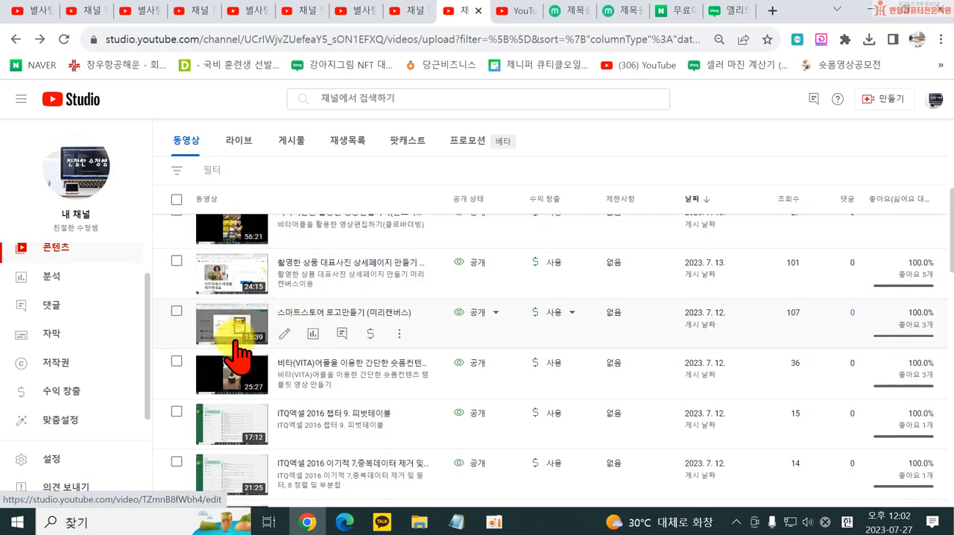
{"action": "scroll", "coordinate": [358, 343], "scroll_direction": "down", "scroll_amount": 3}
{"action": "scroll", "coordinate": [437, 388], "scroll_direction": "down", "scroll_amount": 2}
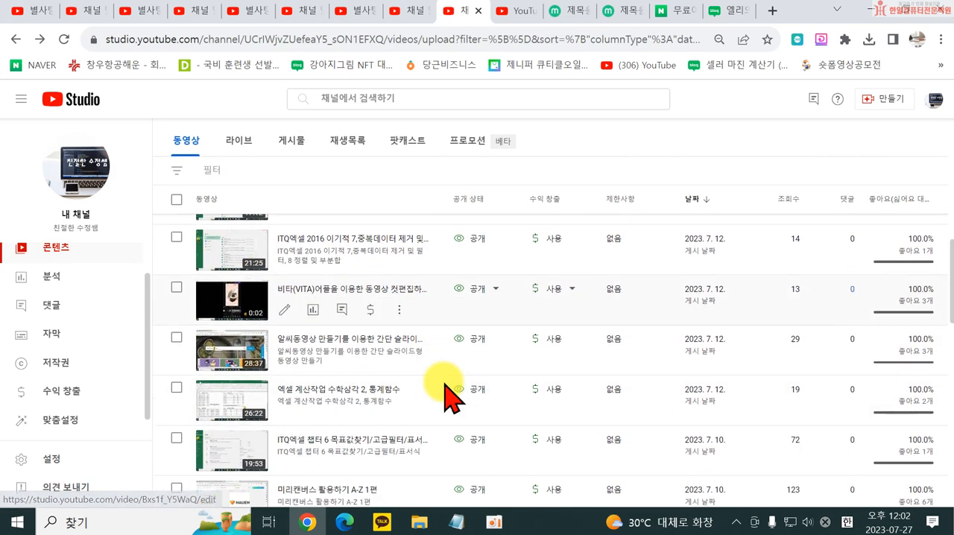
{"action": "scroll", "coordinate": [443, 369], "scroll_direction": "up", "scroll_amount": 4}
{"action": "scroll", "coordinate": [224, 395], "scroll_direction": "up", "scroll_amount": 5}
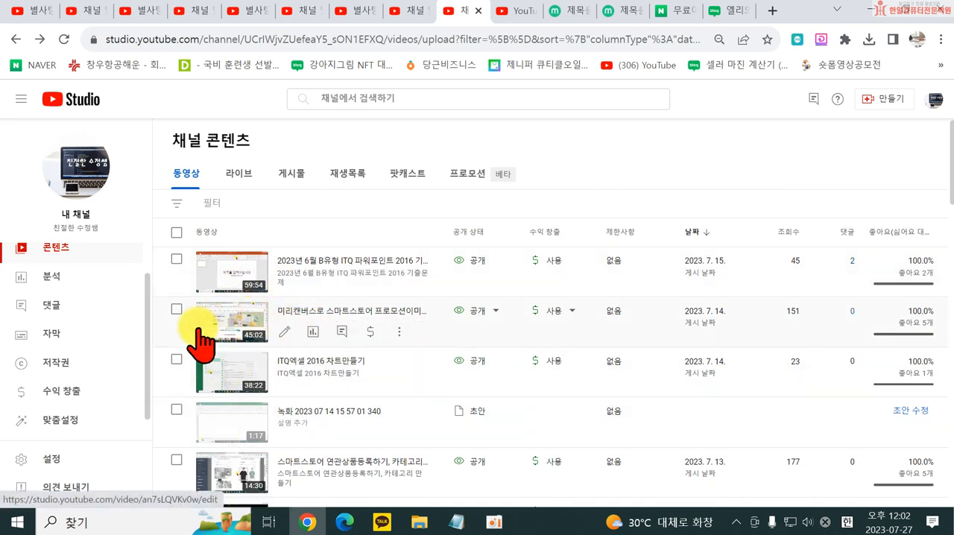
{"action": "left_click", "coordinate": [177, 410]}
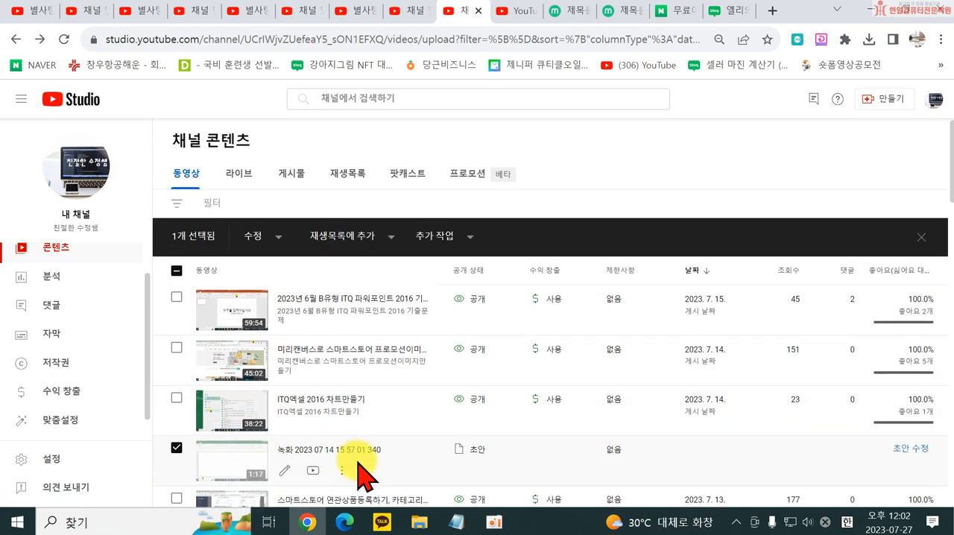
{"action": "left_click", "coordinate": [342, 470]}
{"action": "left_click", "coordinate": [271, 477]}
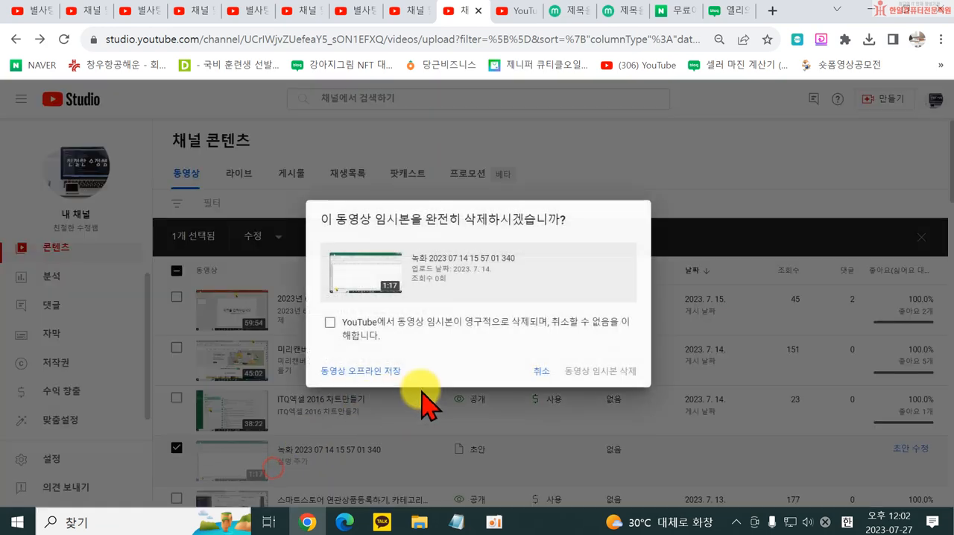
{"action": "left_click", "coordinate": [331, 324]}
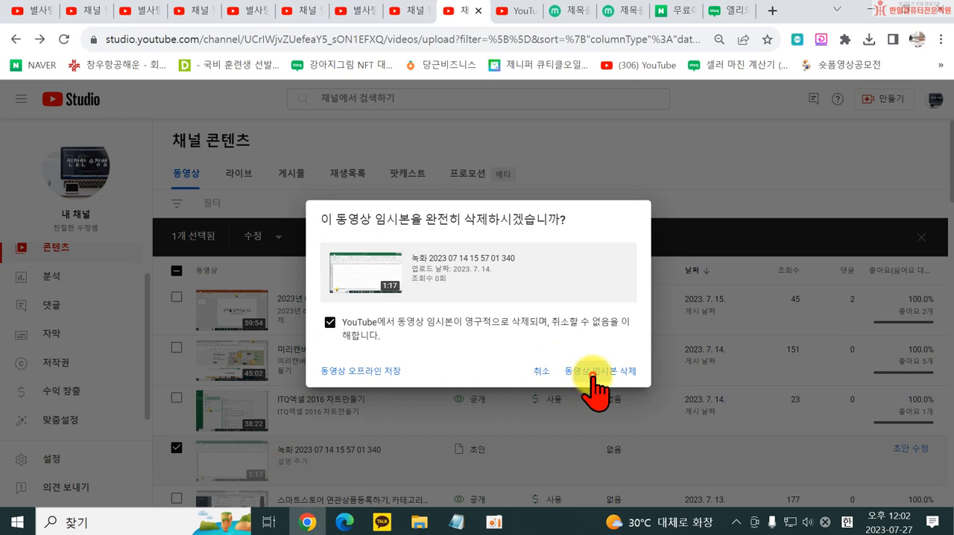
{"action": "left_click", "coordinate": [601, 371]}
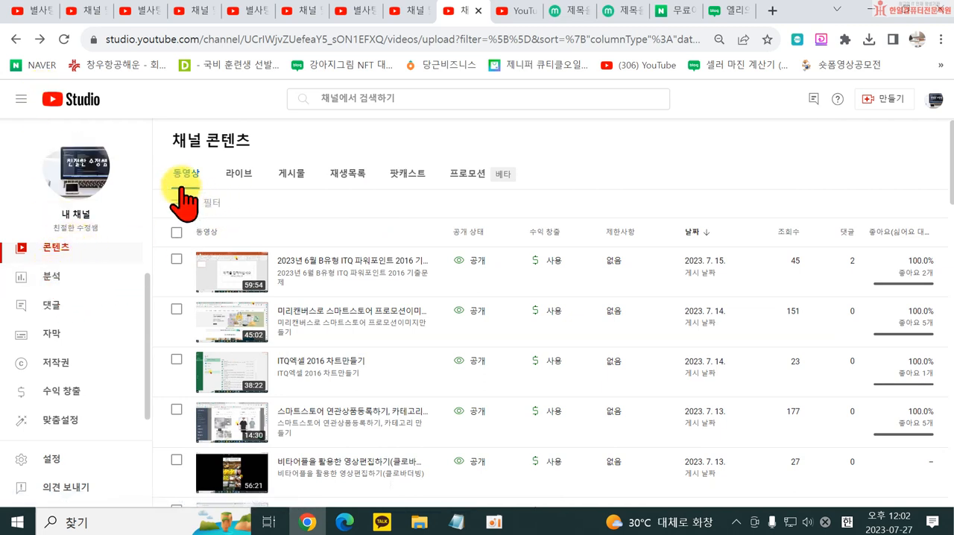
- Open the playlist "23년 4회차 온라인쇼핑몰(스마트스토어&오픈마켓) 운영" from the channel's playlists and look through its videos on YouTube
{"action": "left_click", "coordinate": [355, 181]}
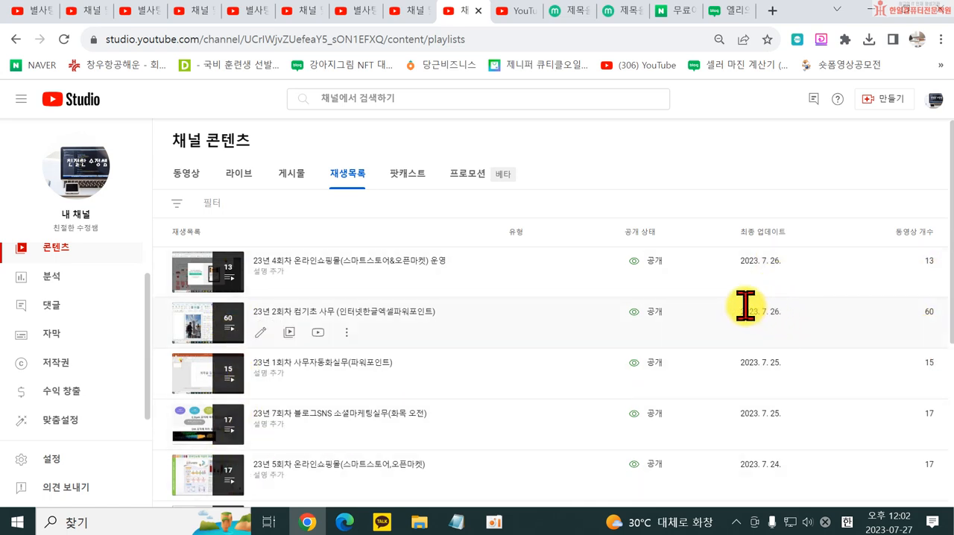
{"action": "left_click", "coordinate": [223, 290]}
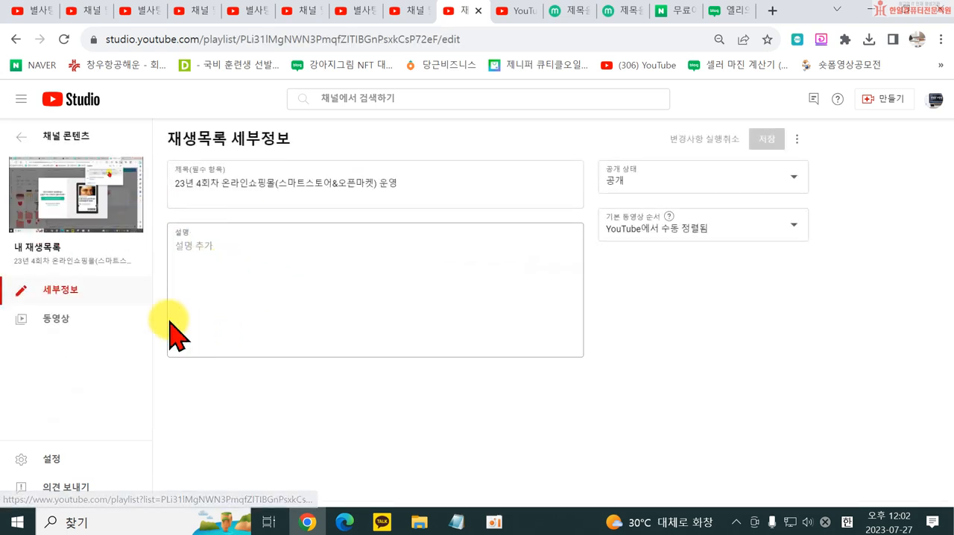
{"action": "left_click", "coordinate": [76, 206]}
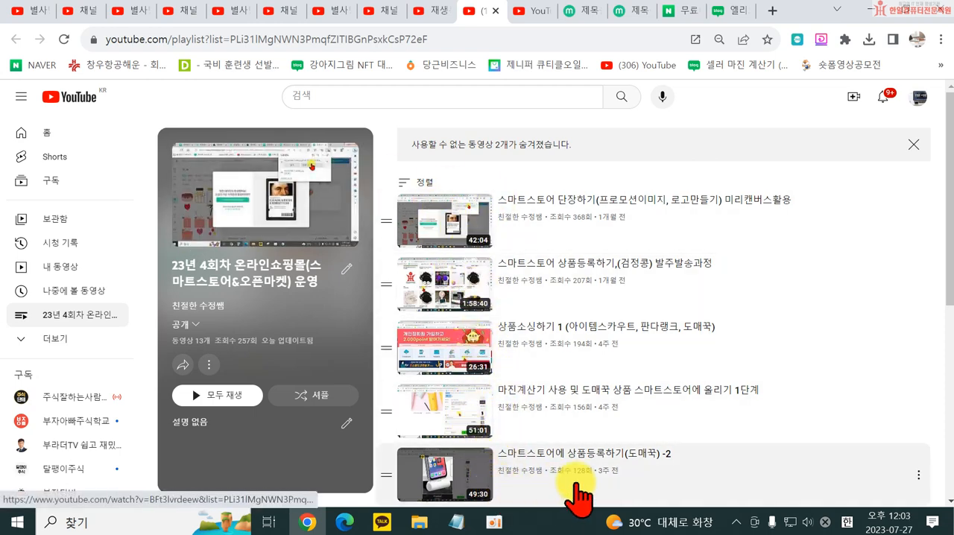
{"action": "scroll", "coordinate": [671, 419], "scroll_direction": "down", "scroll_amount": 5}
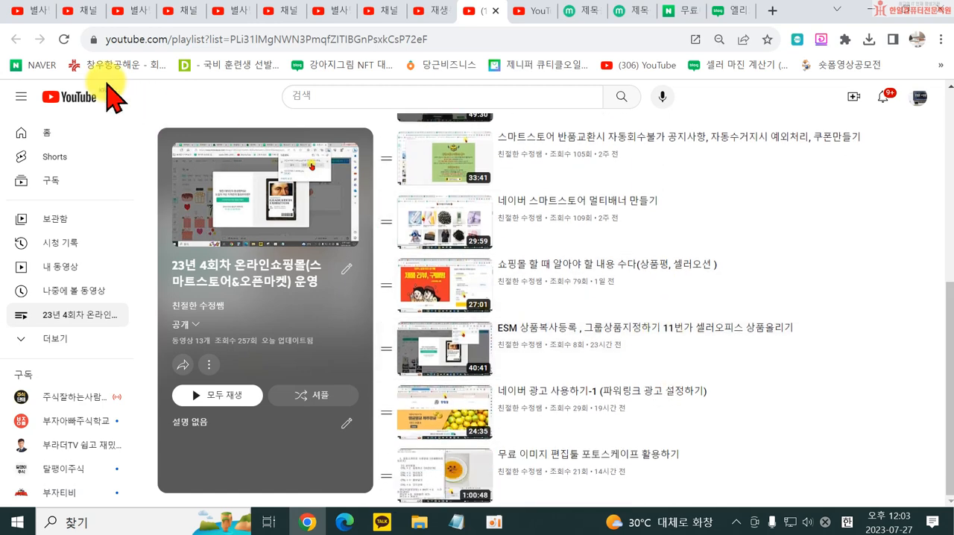
{"action": "left_click", "coordinate": [496, 11]}
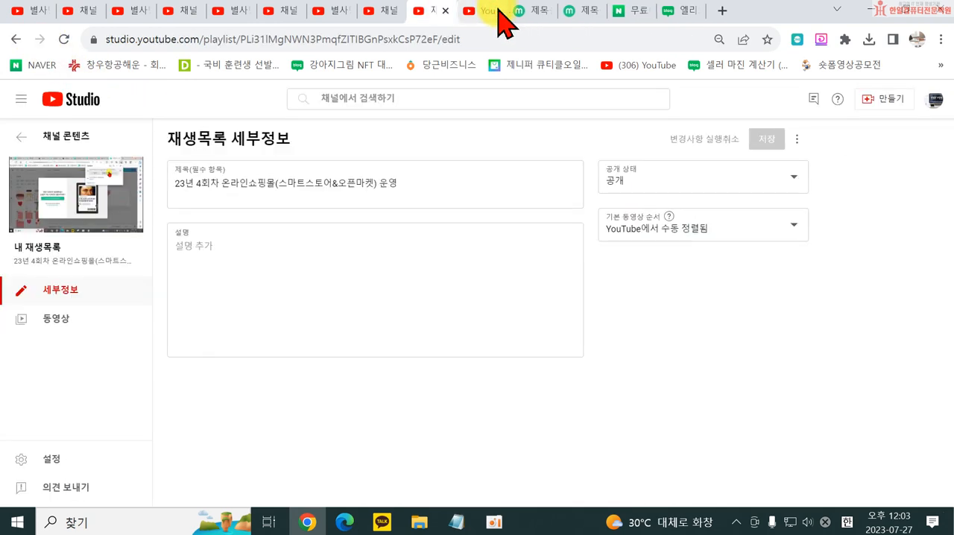
- Close the playlist details page, switch YouTube from 별사탕 to the established channel, and open that channel's content list in Studio
{"action": "left_click", "coordinate": [445, 11]}
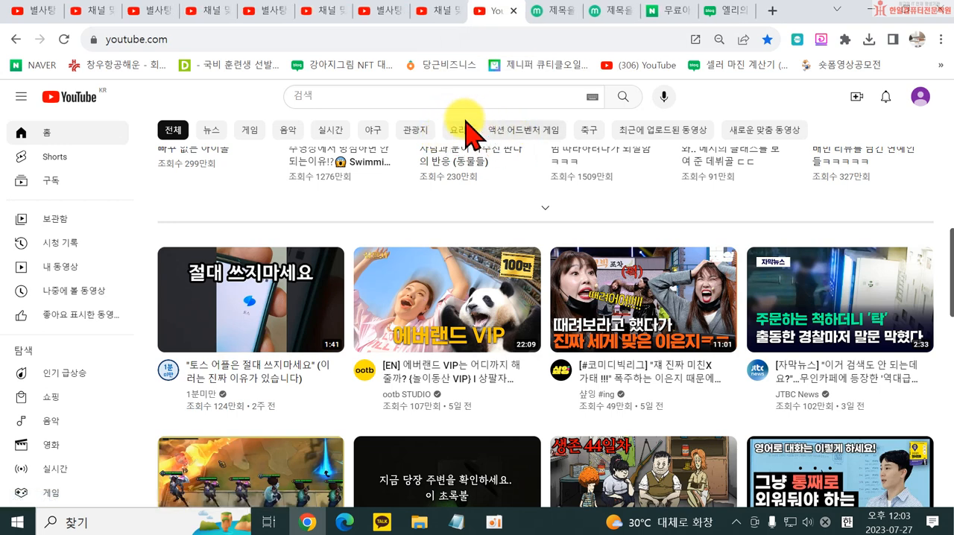
{"action": "left_click", "coordinate": [918, 99]}
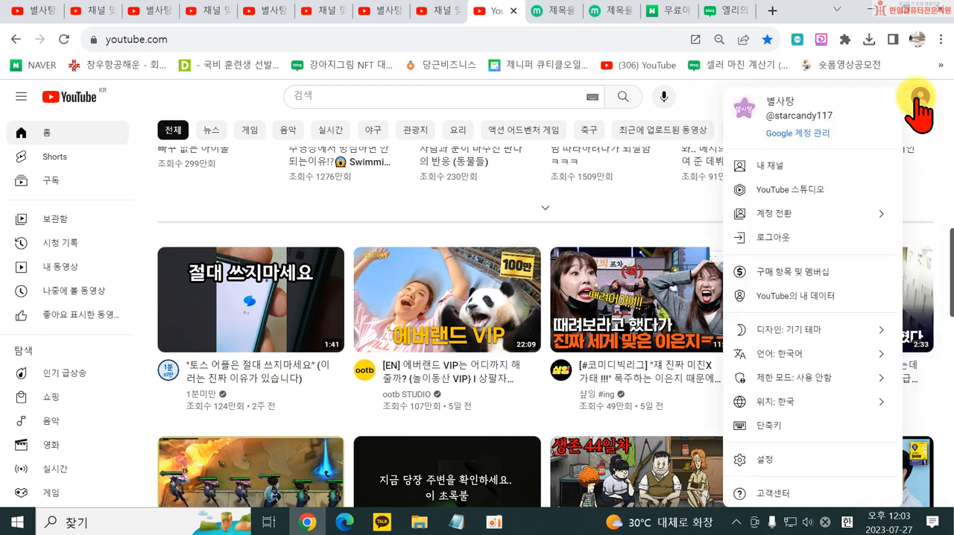
{"action": "left_click", "coordinate": [799, 216]}
{"action": "left_click", "coordinate": [779, 445]}
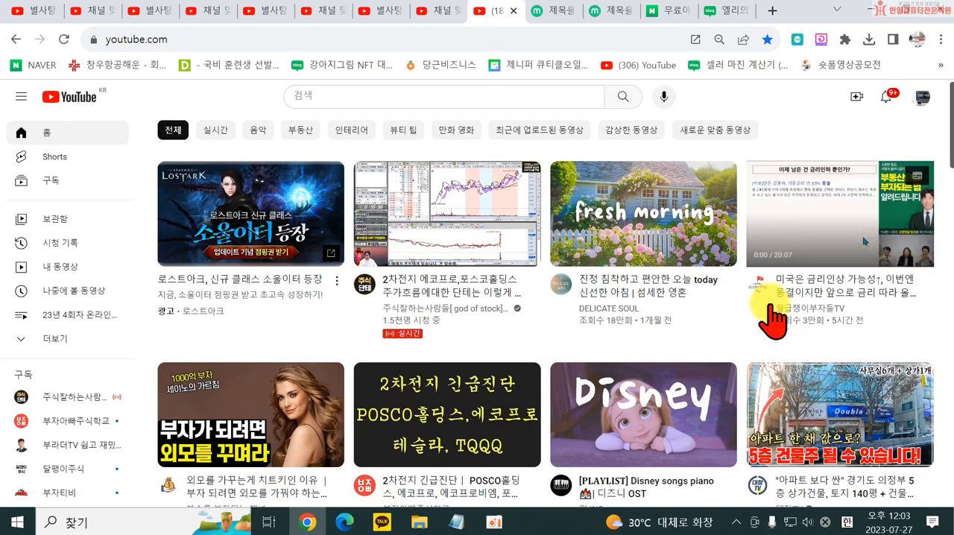
{"action": "left_click", "coordinate": [921, 99]}
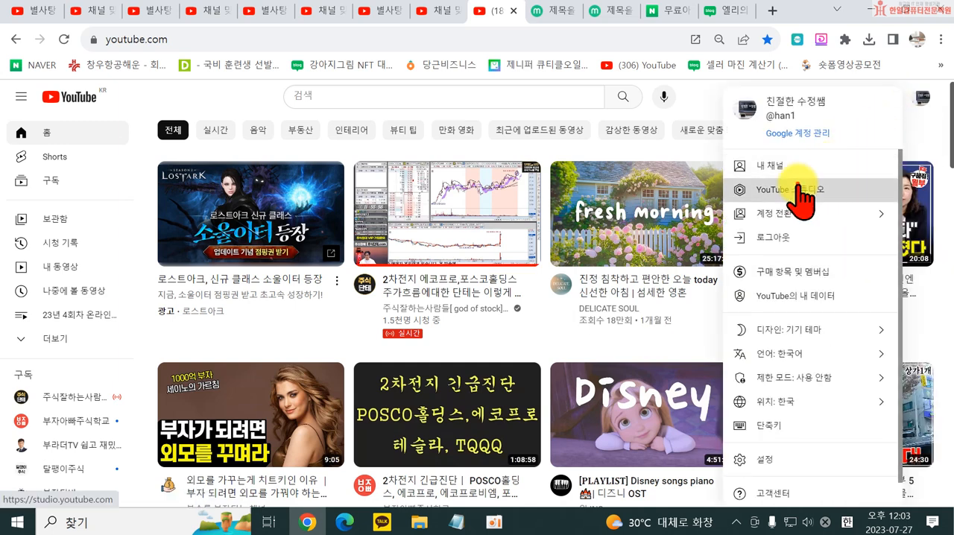
{"action": "left_click", "coordinate": [800, 189]}
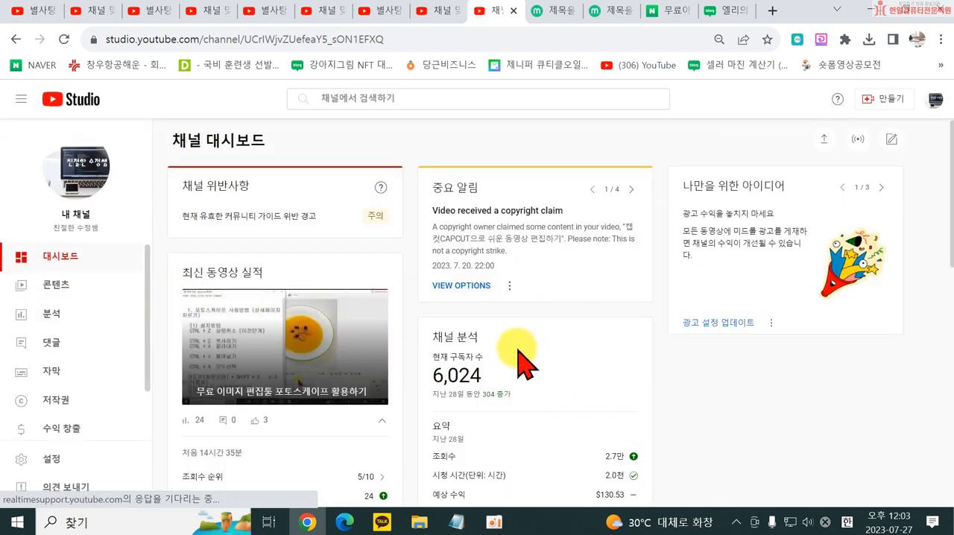
{"action": "left_click", "coordinate": [52, 293]}
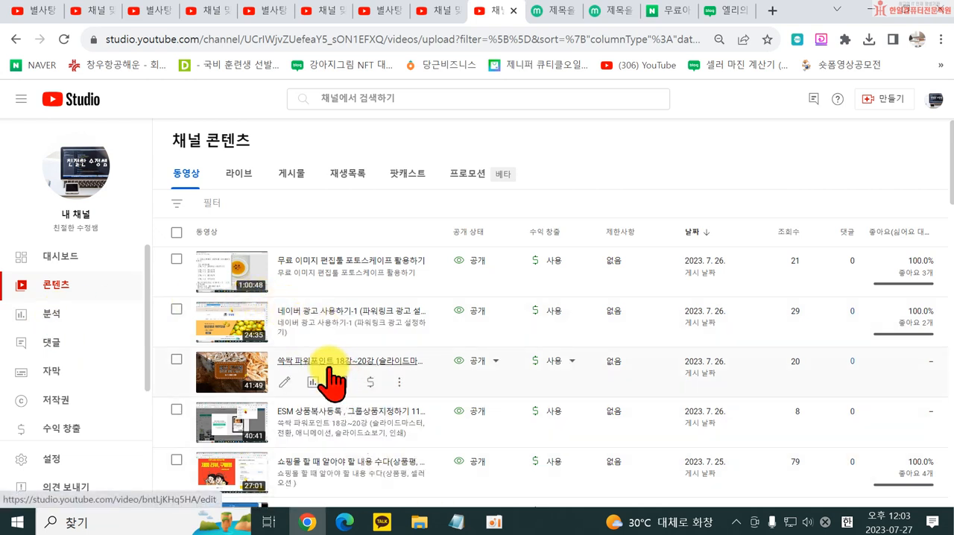
- Open the channel's analytics and review the overview for the last 28 days, including the key metrics, views chart and reasons for the view level
{"action": "left_click", "coordinate": [45, 319]}
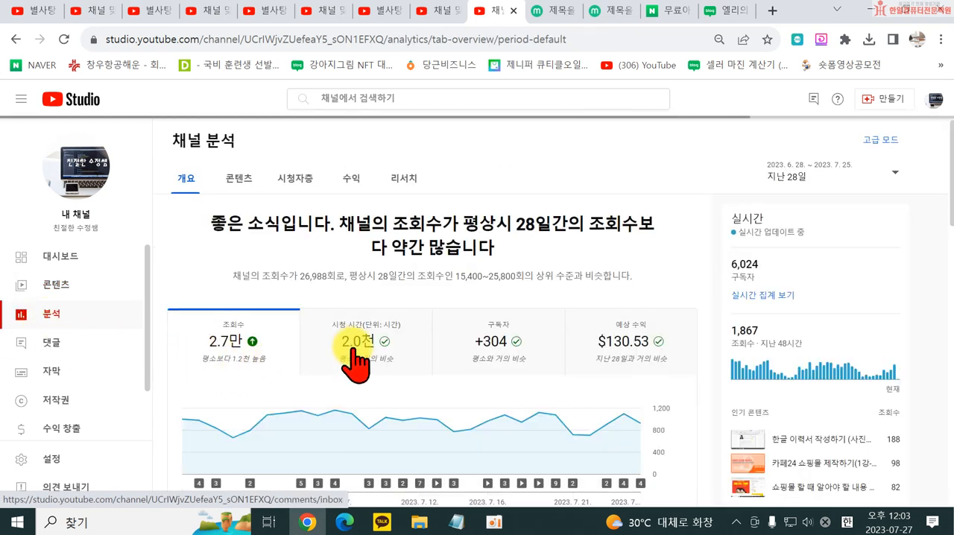
{"action": "scroll", "coordinate": [388, 261], "scroll_direction": "down", "scroll_amount": 2}
{"action": "scroll", "coordinate": [315, 287], "scroll_direction": "up", "scroll_amount": 1}
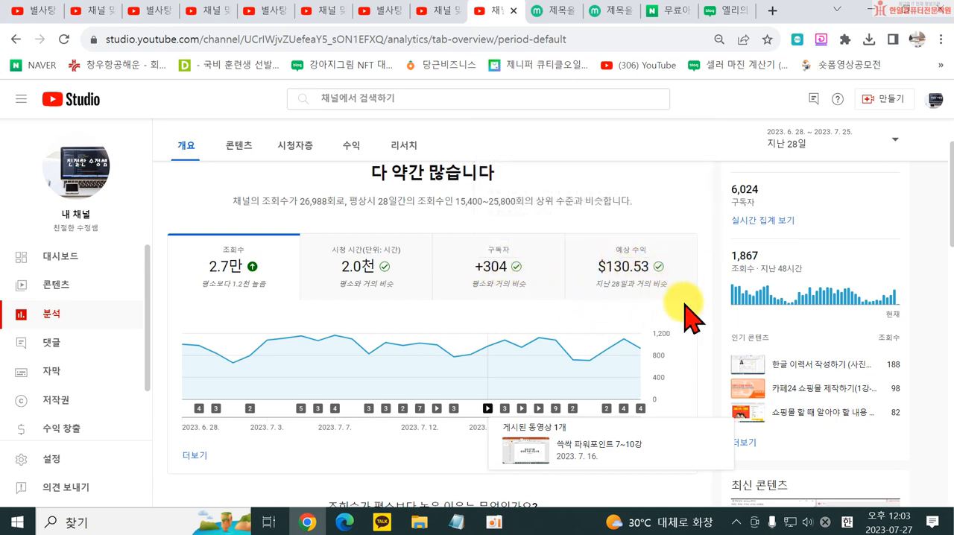
{"action": "scroll", "coordinate": [682, 320], "scroll_direction": "down", "scroll_amount": 1}
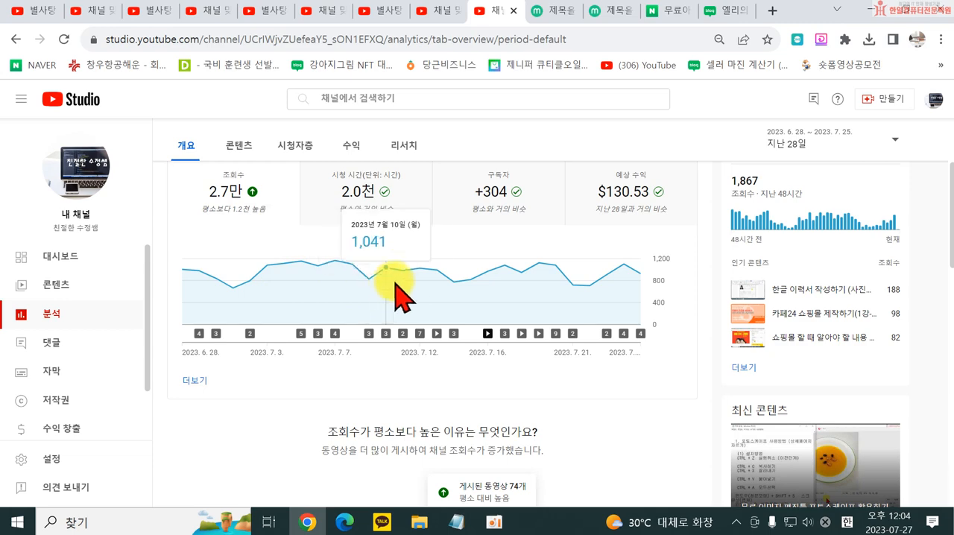
{"action": "scroll", "coordinate": [544, 297], "scroll_direction": "down", "scroll_amount": 2}
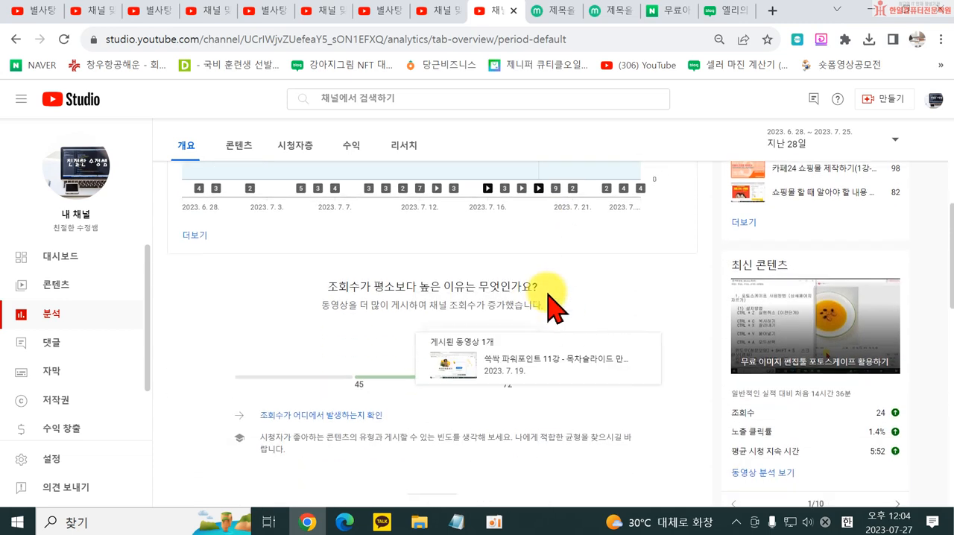
- Review the content analytics, covering audience retention moments, how viewers find the videos, and the most popular videos
{"action": "left_click", "coordinate": [237, 147]}
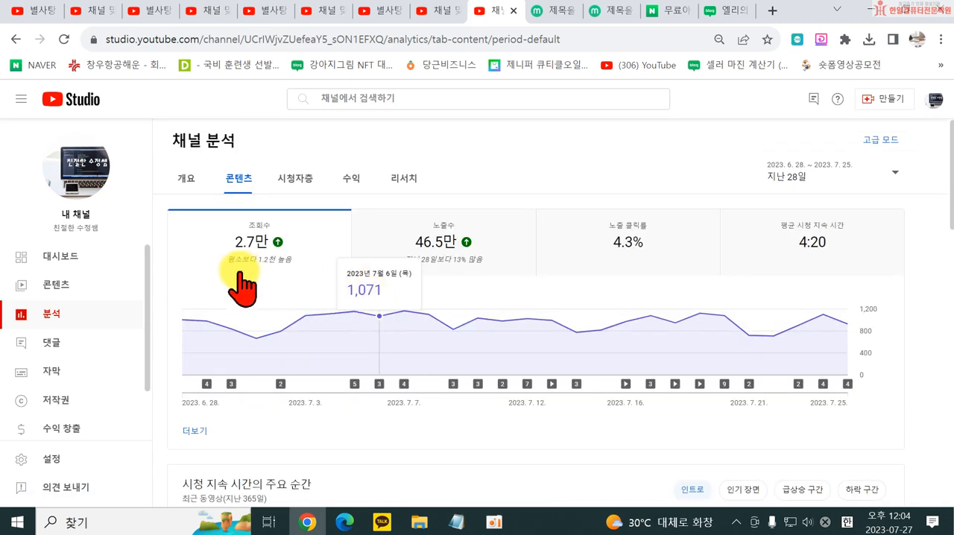
{"action": "scroll", "coordinate": [437, 323], "scroll_direction": "down", "scroll_amount": 3}
{"action": "scroll", "coordinate": [336, 350], "scroll_direction": "up", "scroll_amount": 1}
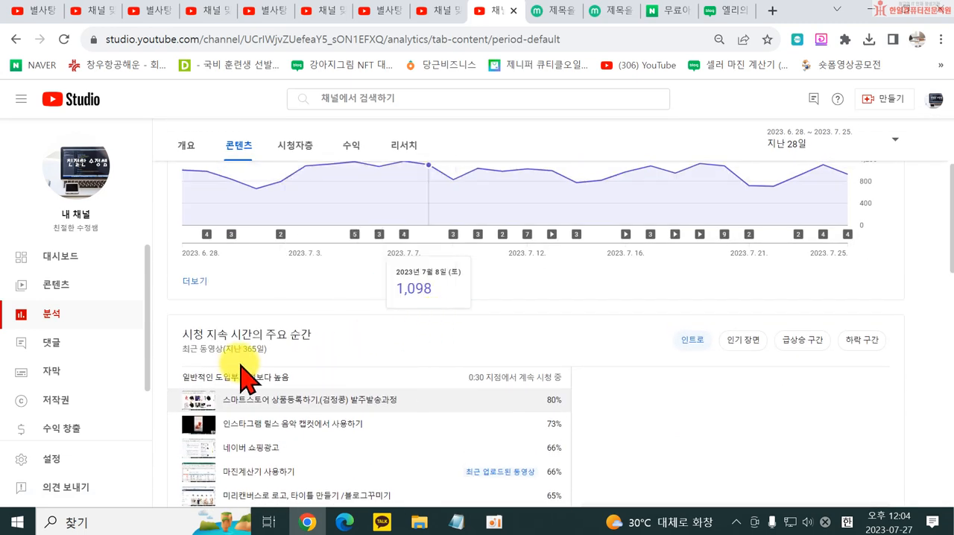
{"action": "scroll", "coordinate": [272, 364], "scroll_direction": "down", "scroll_amount": 2}
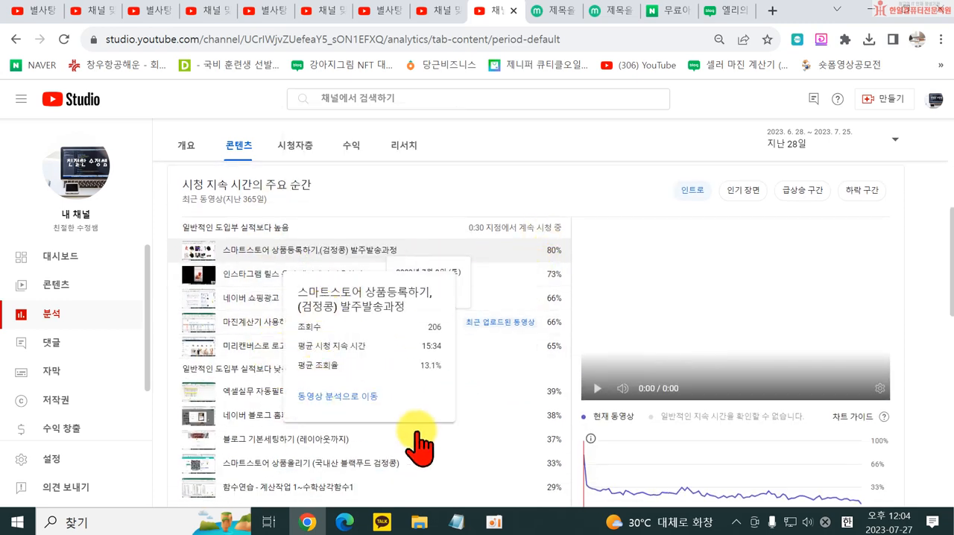
{"action": "scroll", "coordinate": [356, 417], "scroll_direction": "down", "scroll_amount": 6}
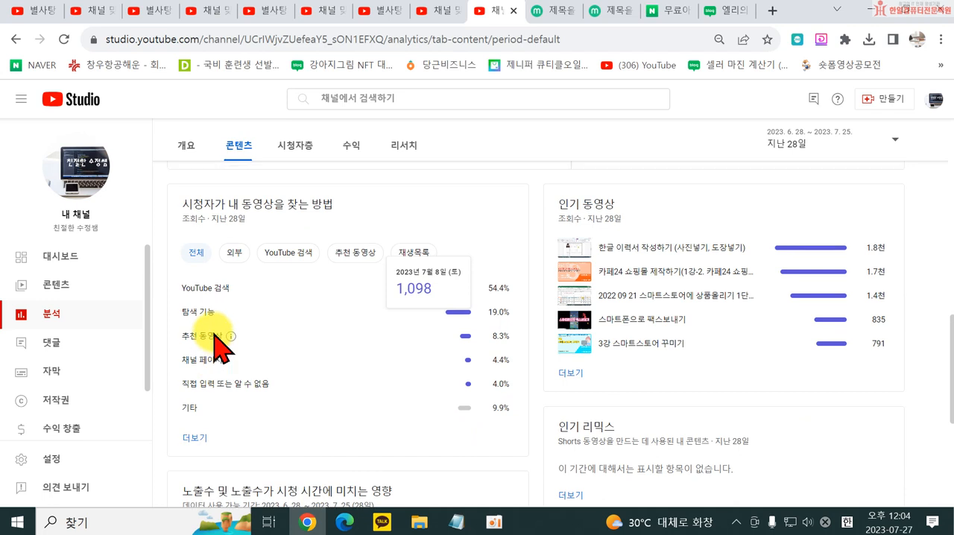
{"action": "scroll", "coordinate": [215, 339], "scroll_direction": "up", "scroll_amount": 1}
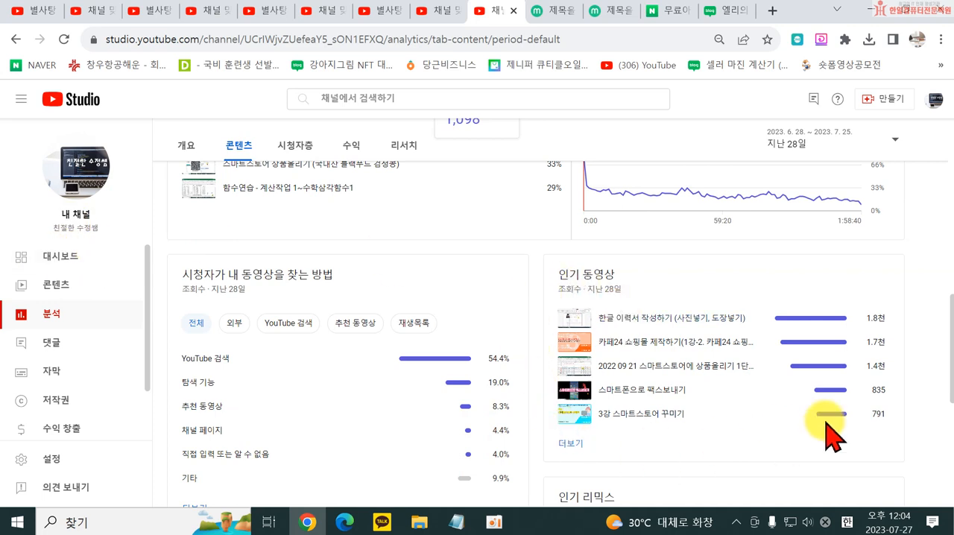
{"action": "scroll", "coordinate": [607, 403], "scroll_direction": "down", "scroll_amount": 2}
{"action": "scroll", "coordinate": [618, 422], "scroll_direction": "down", "scroll_amount": 3}
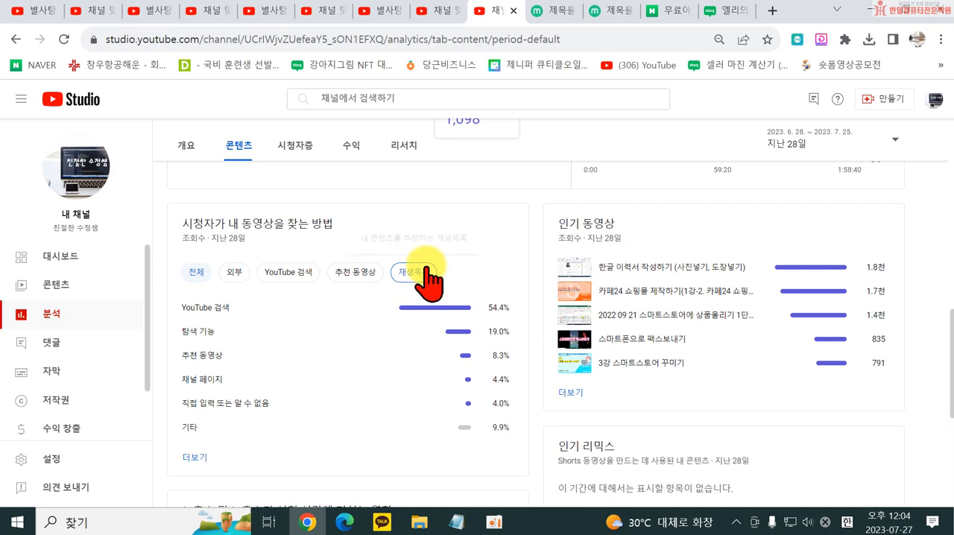
- Check which videos were published on individual dates along the content views chart, including the list for July 20, 2023
{"action": "scroll", "coordinate": [429, 287], "scroll_direction": "up", "scroll_amount": 10}
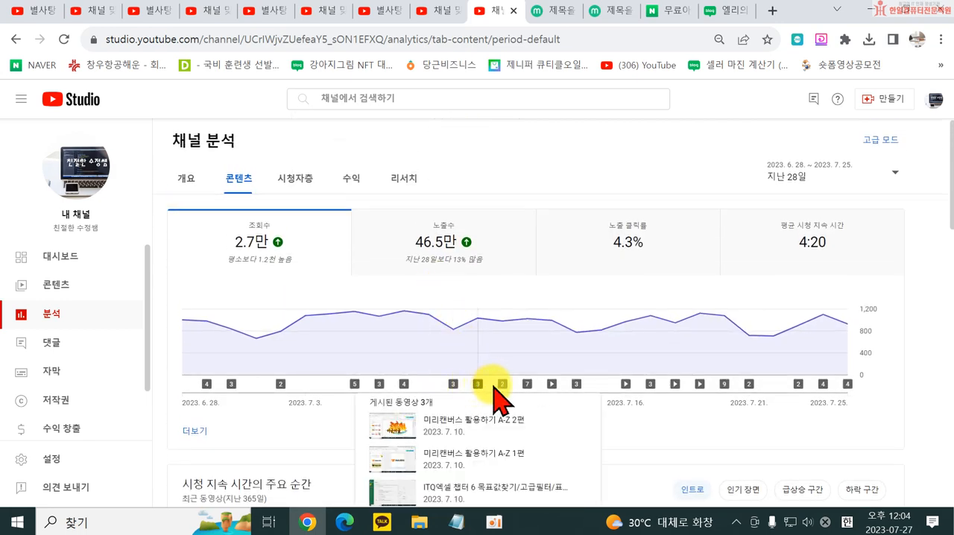
{"action": "mouse_move", "coordinate": [529, 388]}
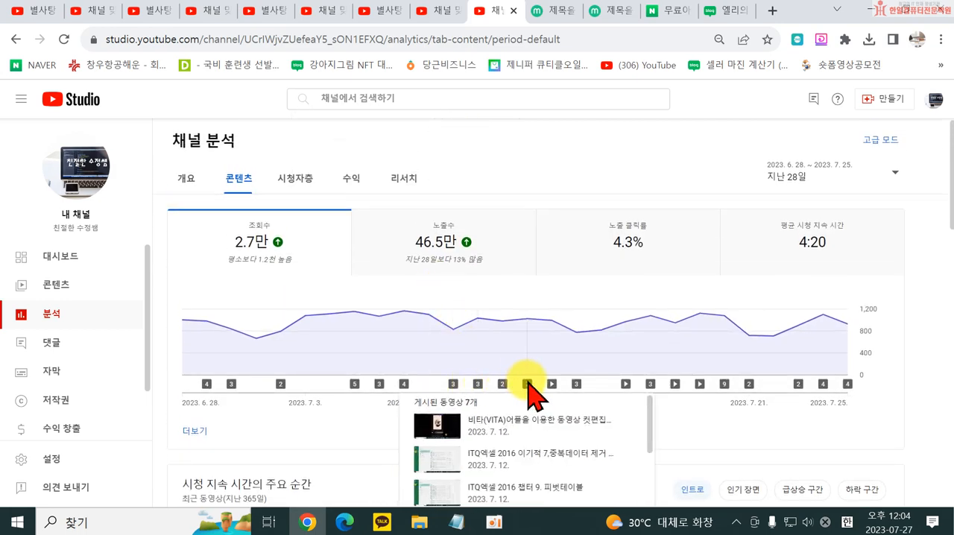
{"action": "scroll", "coordinate": [527, 417], "scroll_direction": "down", "scroll_amount": 3}
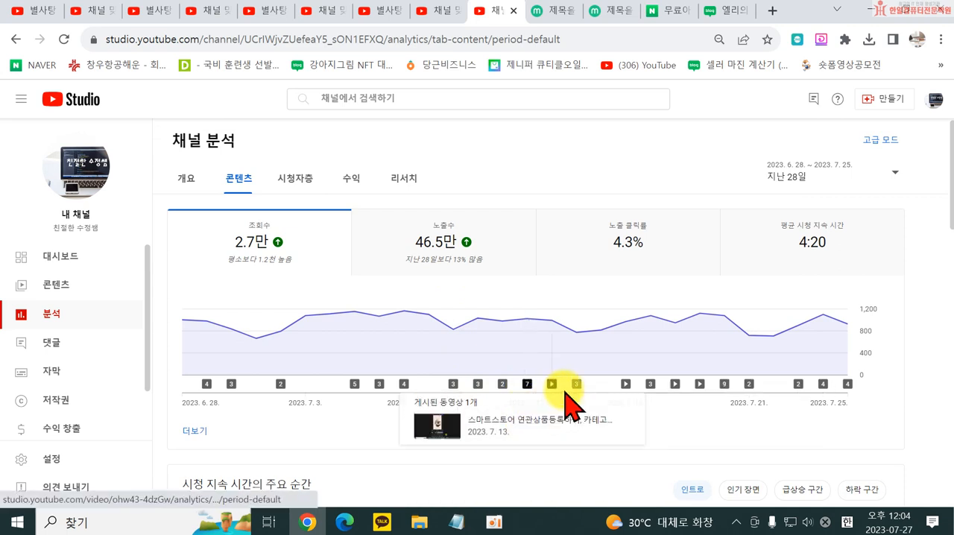
{"action": "mouse_move", "coordinate": [577, 385]}
{"action": "mouse_move", "coordinate": [630, 386]}
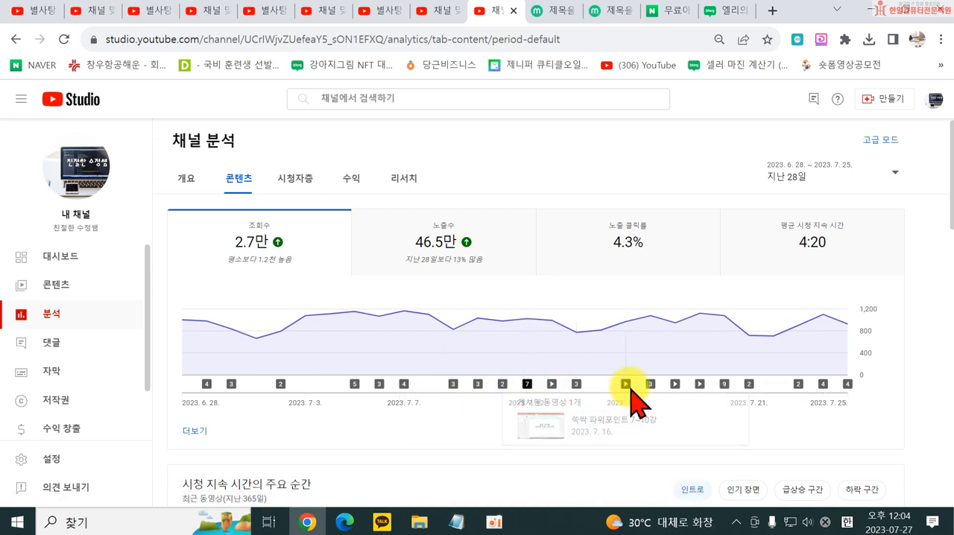
{"action": "mouse_move", "coordinate": [676, 386]}
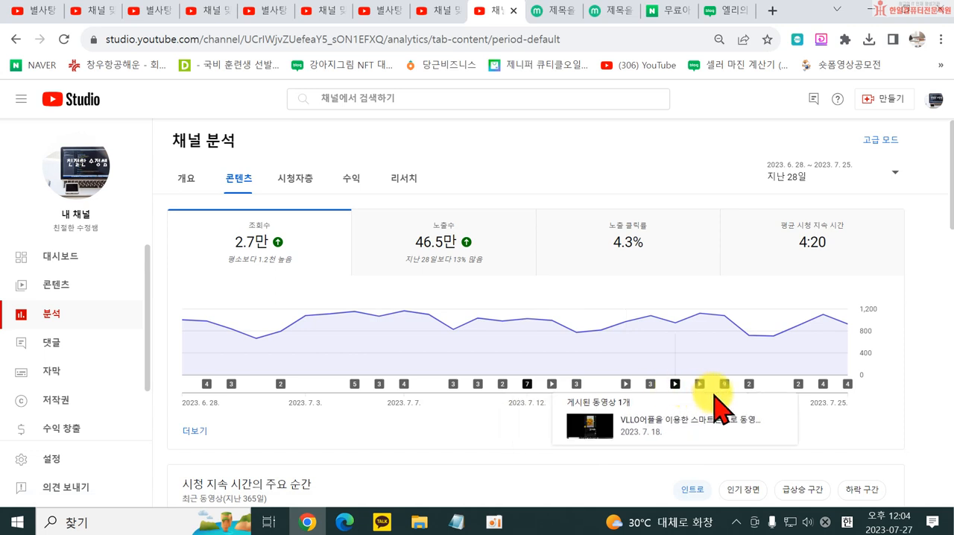
{"action": "mouse_move", "coordinate": [724, 383]}
{"action": "scroll", "coordinate": [722, 437], "scroll_direction": "down", "scroll_amount": 3}
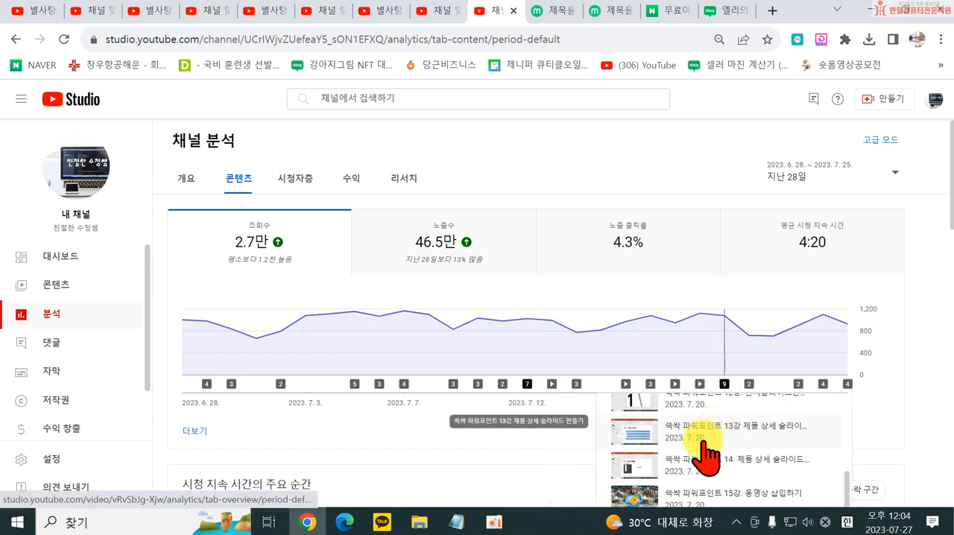
- Examine the audience analytics for returning and new viewers, videos growing the audience, and channels the audience watches
{"action": "left_click", "coordinate": [301, 188]}
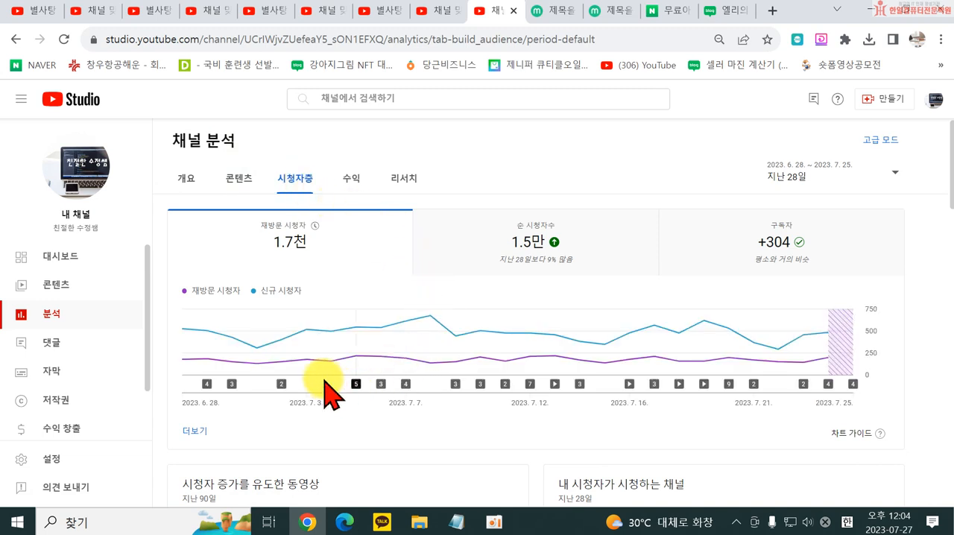
{"action": "mouse_move", "coordinate": [267, 293]}
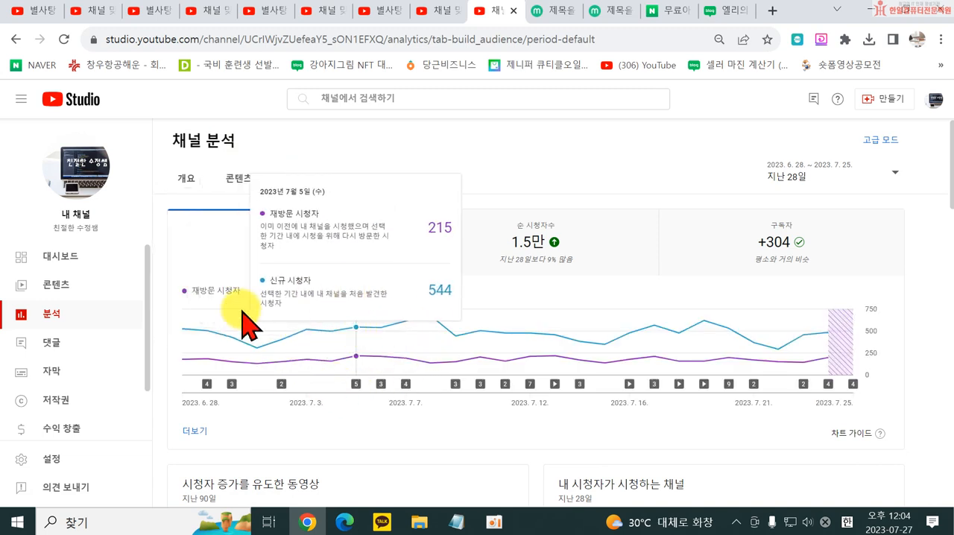
{"action": "scroll", "coordinate": [775, 365], "scroll_direction": "down", "scroll_amount": 3}
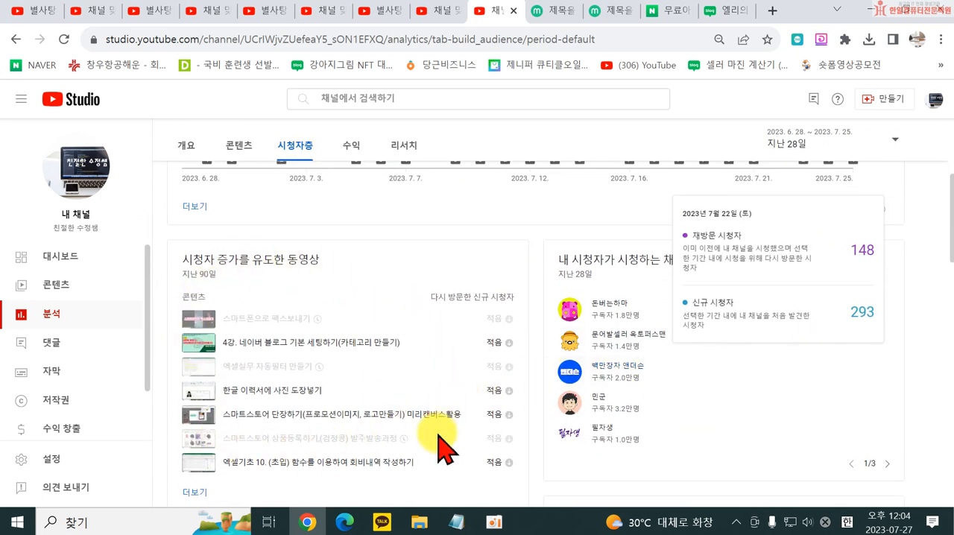
{"action": "scroll", "coordinate": [319, 461], "scroll_direction": "down", "scroll_amount": 1}
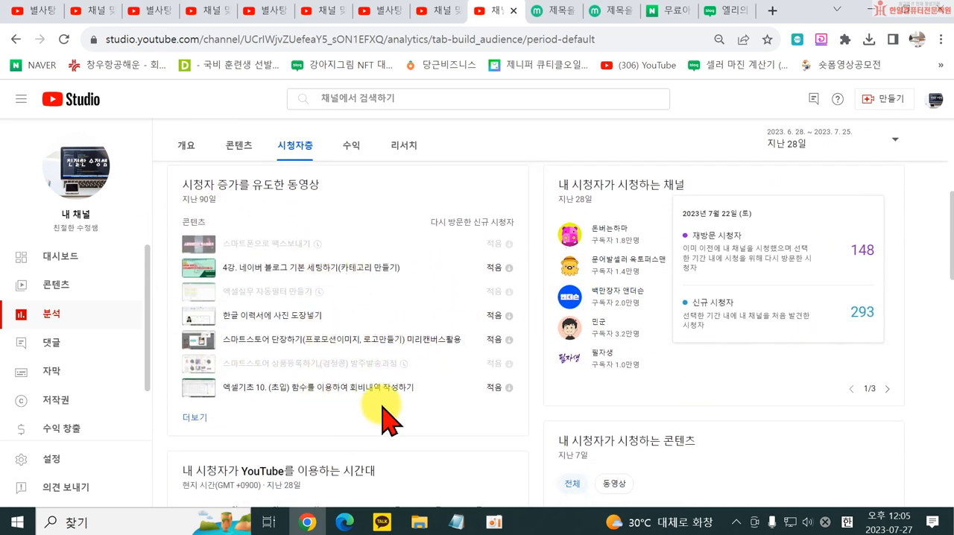
{"action": "scroll", "coordinate": [923, 260], "scroll_direction": "up", "scroll_amount": 1}
{"action": "scroll", "coordinate": [894, 313], "scroll_direction": "up", "scroll_amount": 3}
{"action": "scroll", "coordinate": [653, 428], "scroll_direction": "down", "scroll_amount": 1}
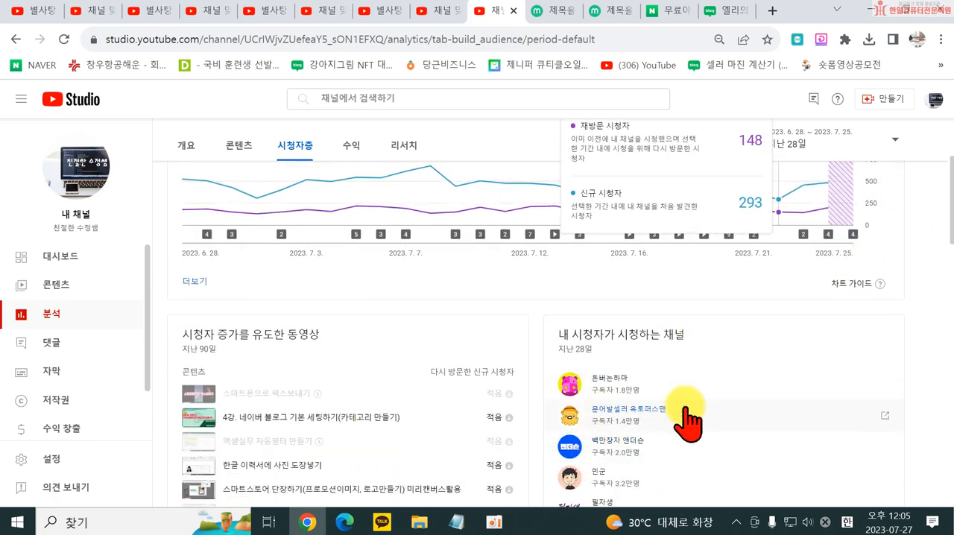
{"action": "scroll", "coordinate": [628, 468], "scroll_direction": "down", "scroll_amount": 2}
{"action": "scroll", "coordinate": [745, 425], "scroll_direction": "up", "scroll_amount": 1}
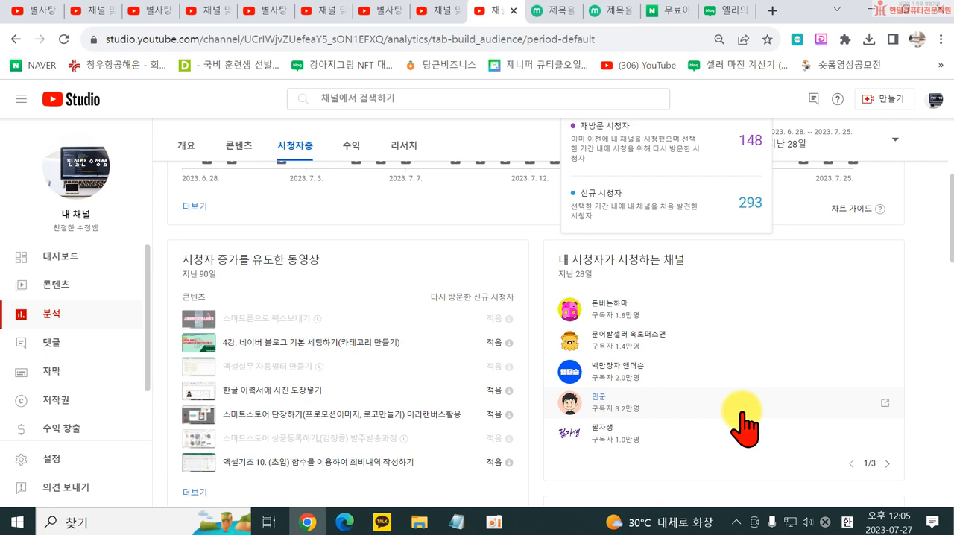
{"action": "mouse_move", "coordinate": [598, 267]}
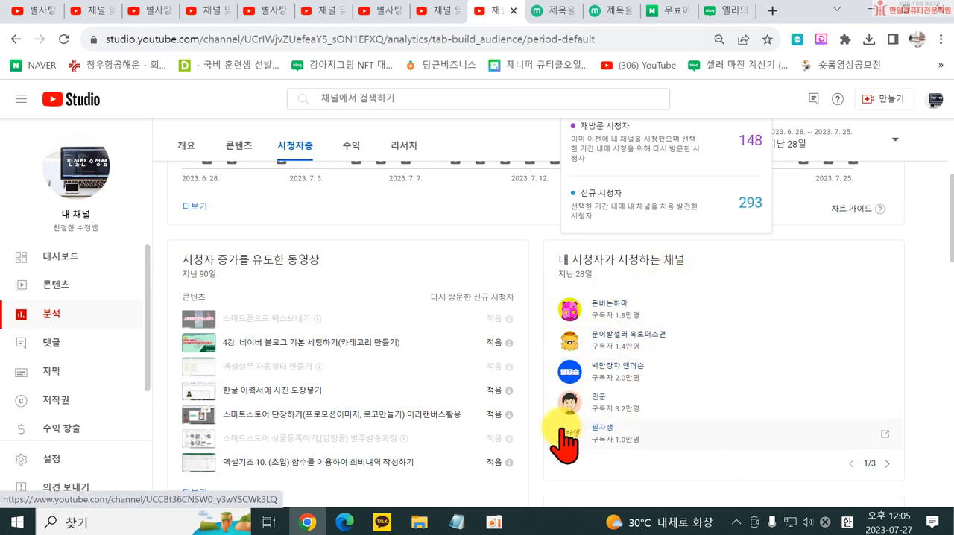
- Examine the audience's watched content, active hours and formats, plus subscriber watch time, top regions, age and gender, and subtitle languages
{"action": "scroll", "coordinate": [857, 354], "scroll_direction": "down", "scroll_amount": 3}
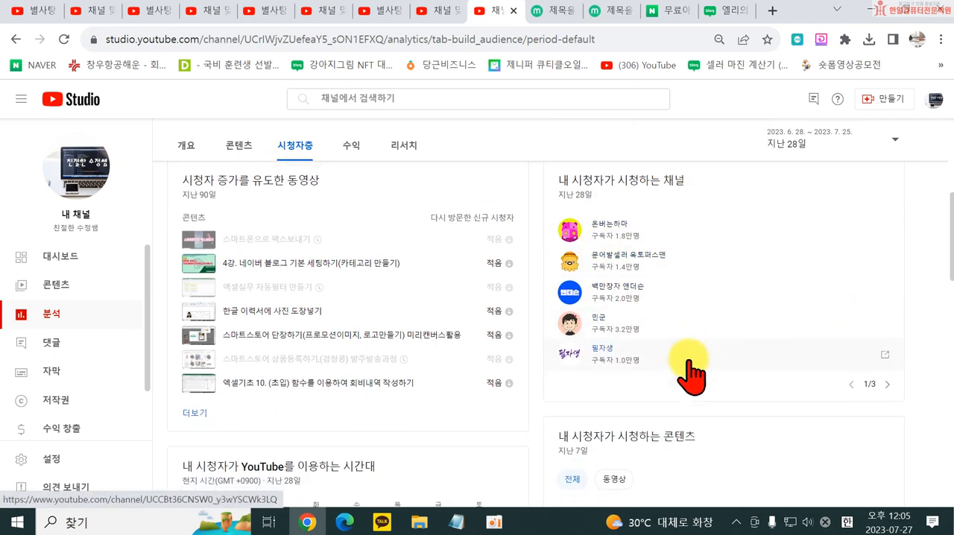
{"action": "scroll", "coordinate": [480, 376], "scroll_direction": "down", "scroll_amount": 2}
{"action": "scroll", "coordinate": [463, 357], "scroll_direction": "up", "scroll_amount": 1}
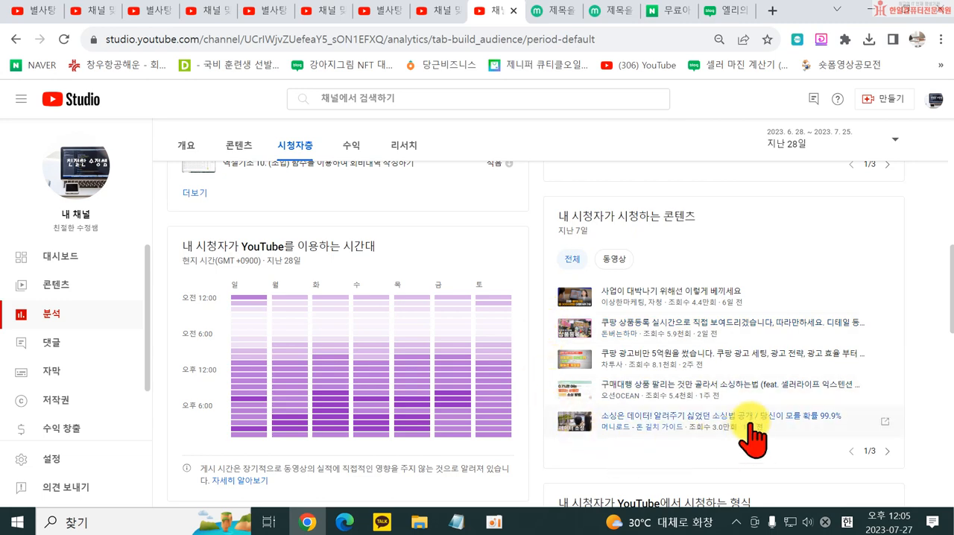
{"action": "scroll", "coordinate": [753, 440], "scroll_direction": "down", "scroll_amount": 4}
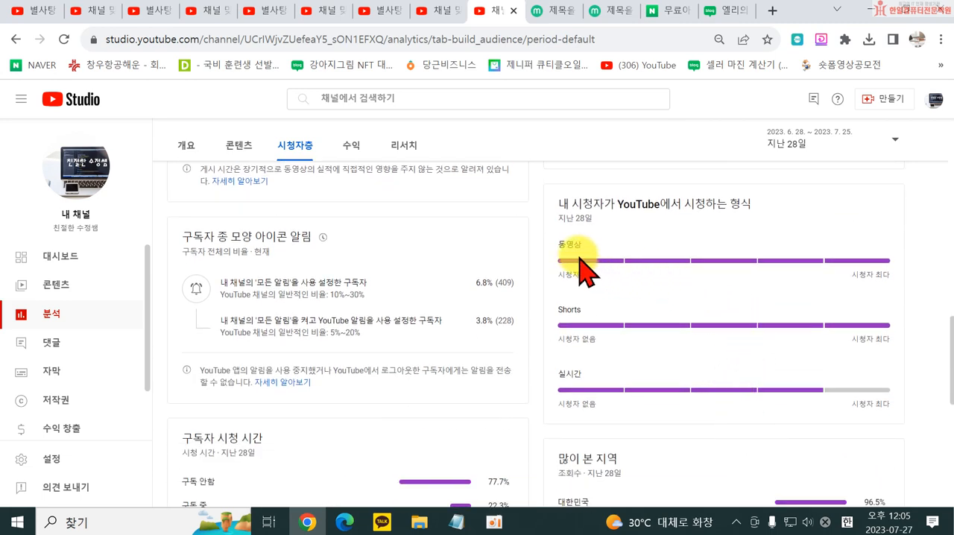
{"action": "scroll", "coordinate": [578, 425], "scroll_direction": "down", "scroll_amount": 3}
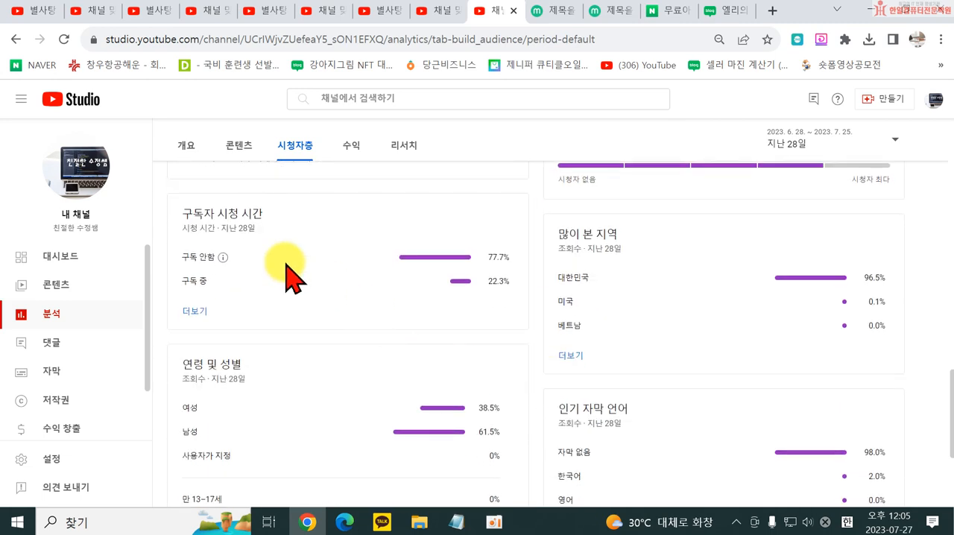
{"action": "scroll", "coordinate": [671, 426], "scroll_direction": "down", "scroll_amount": 3}
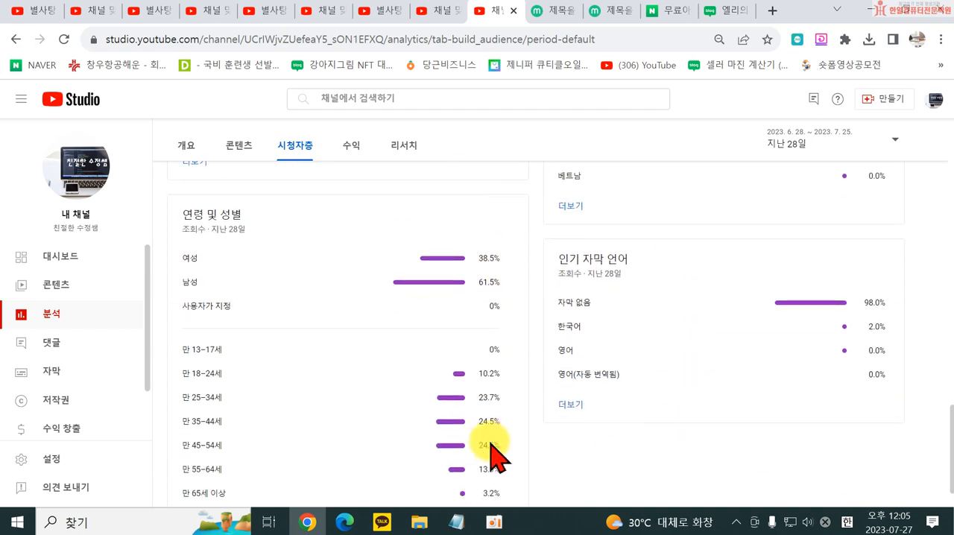
{"action": "scroll", "coordinate": [518, 373], "scroll_direction": "up", "scroll_amount": 6}
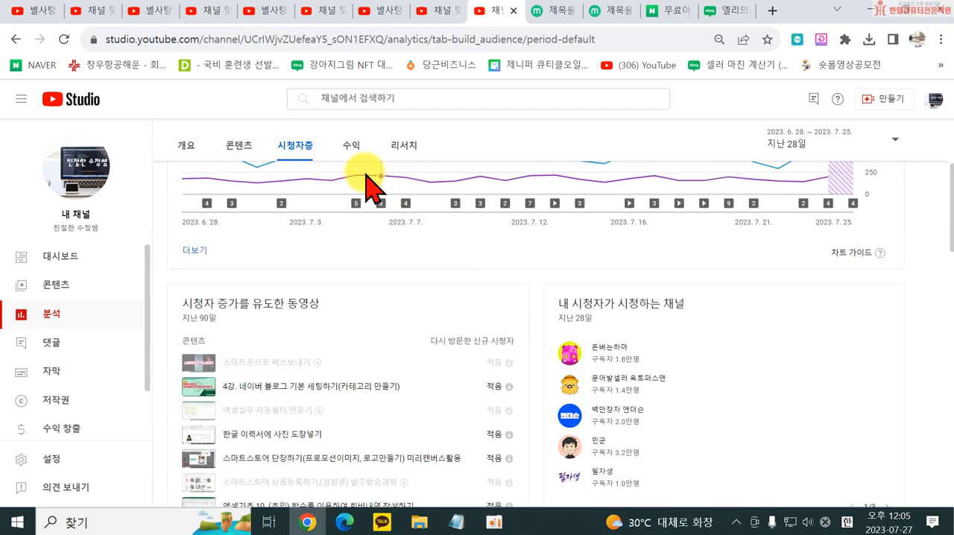
- Review the revenue analytics for estimated, monthly and per-video earnings, dismissing the notice about ad and YouTube Premium revenue
{"action": "left_click", "coordinate": [355, 165]}
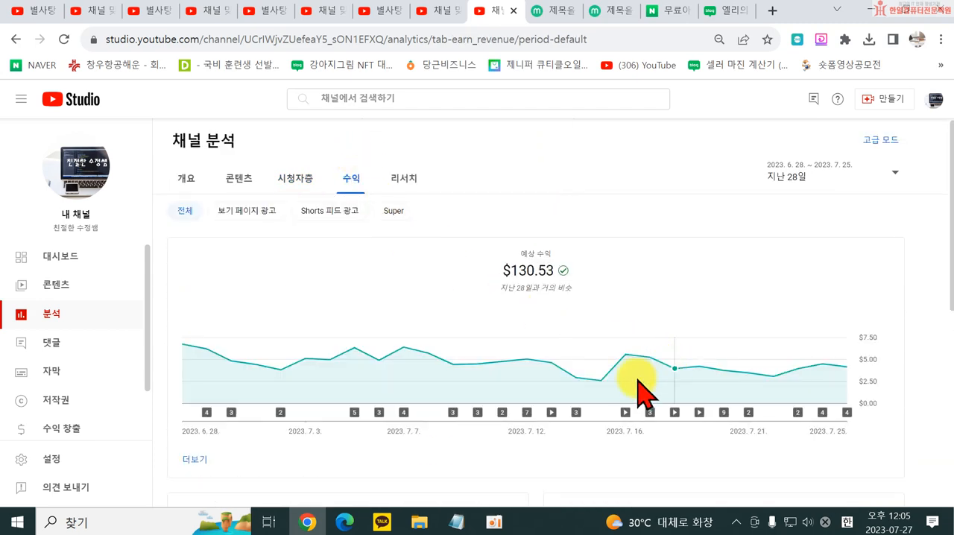
{"action": "scroll", "coordinate": [557, 399], "scroll_direction": "down", "scroll_amount": 2}
{"action": "scroll", "coordinate": [437, 405], "scroll_direction": "down", "scroll_amount": 2}
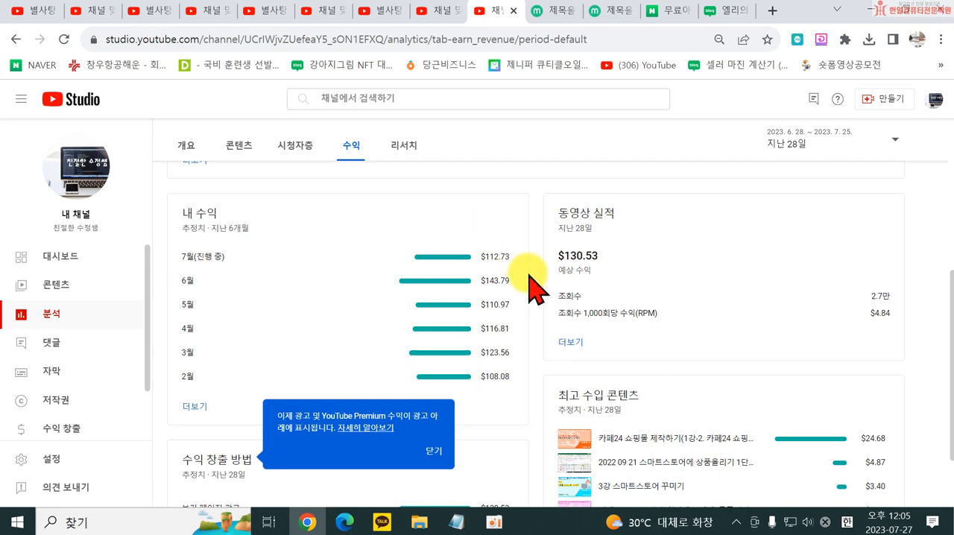
{"action": "scroll", "coordinate": [558, 366], "scroll_direction": "down", "scroll_amount": 1}
{"action": "left_click", "coordinate": [439, 365]}
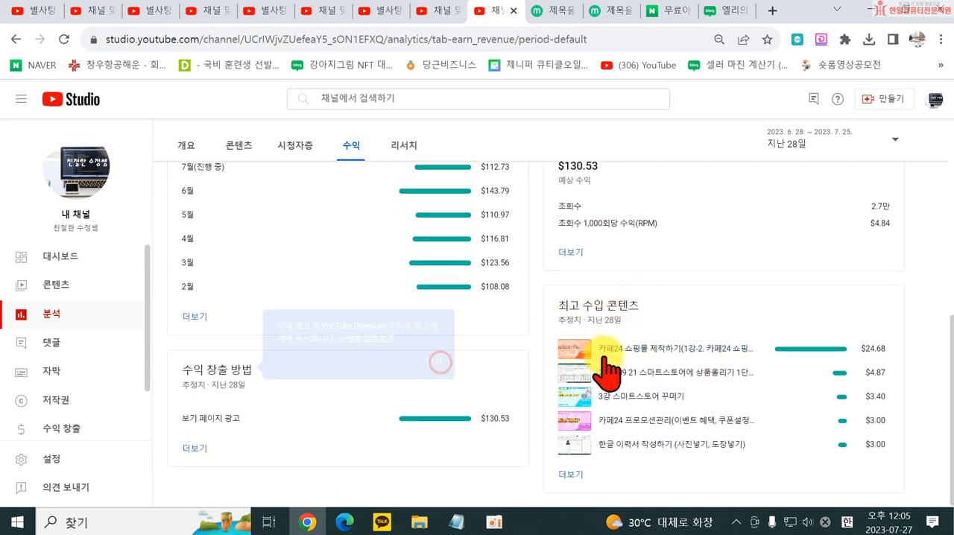
{"action": "scroll", "coordinate": [698, 362], "scroll_direction": "up", "scroll_amount": 5}
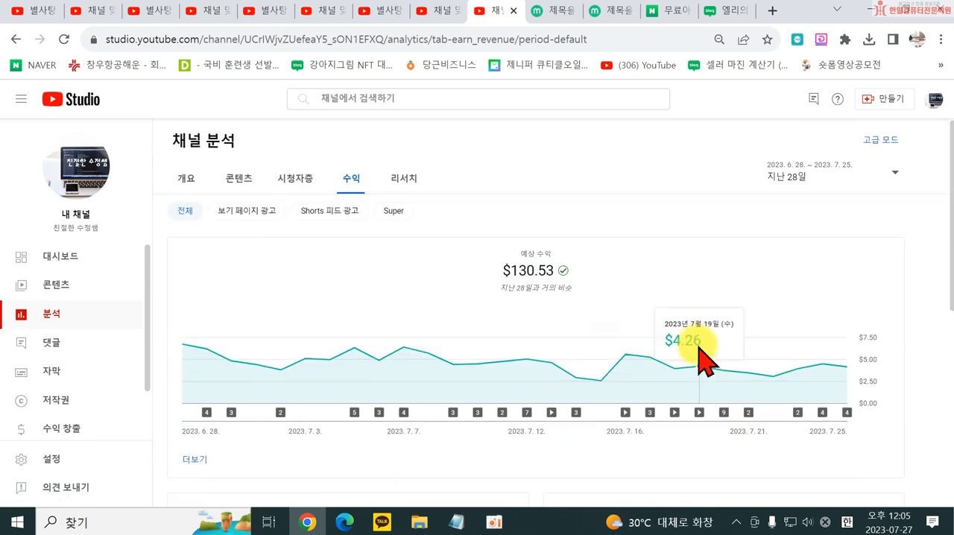
{"action": "scroll", "coordinate": [701, 361], "scroll_direction": "down", "scroll_amount": 5}
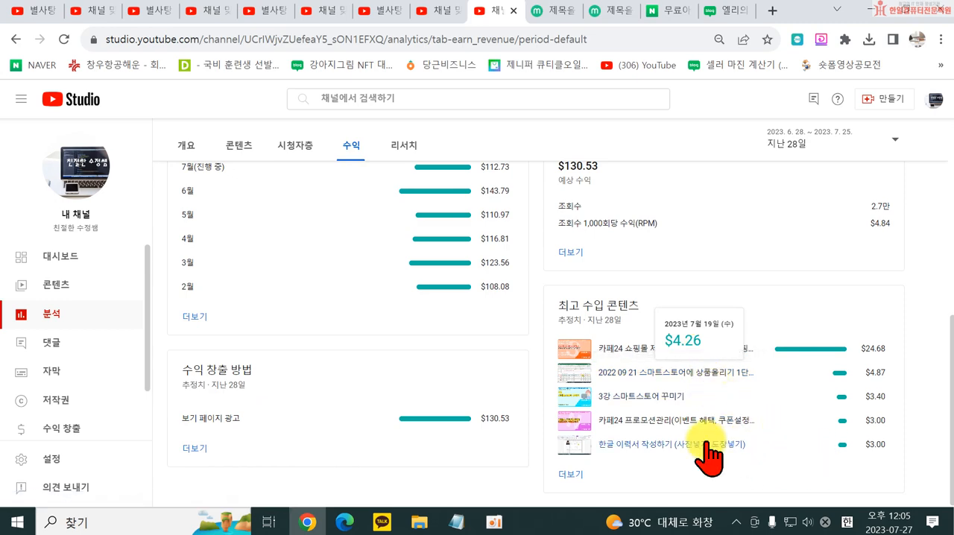
{"action": "scroll", "coordinate": [564, 378], "scroll_direction": "up", "scroll_amount": 5}
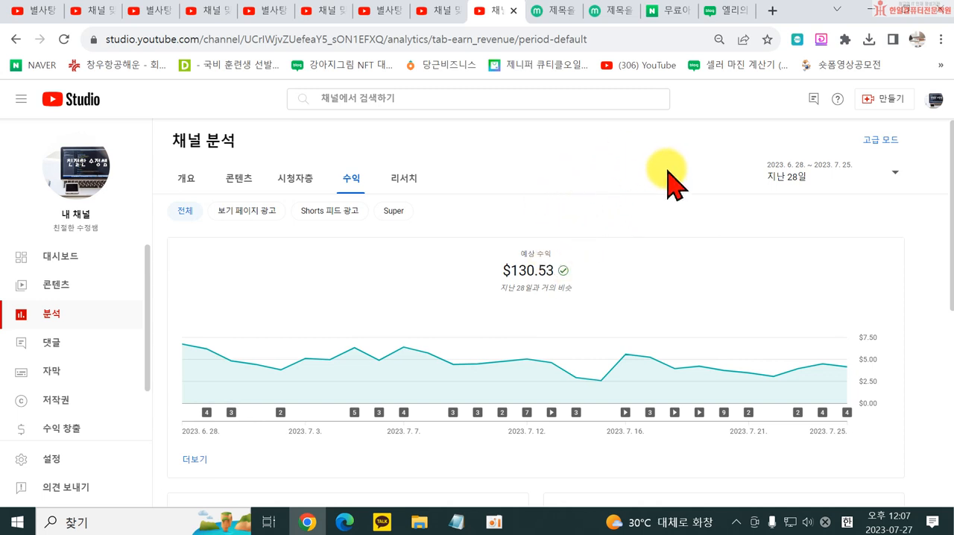
- View the analytics research page and read through the published channel comments that have not been answered
{"action": "left_click", "coordinate": [407, 181]}
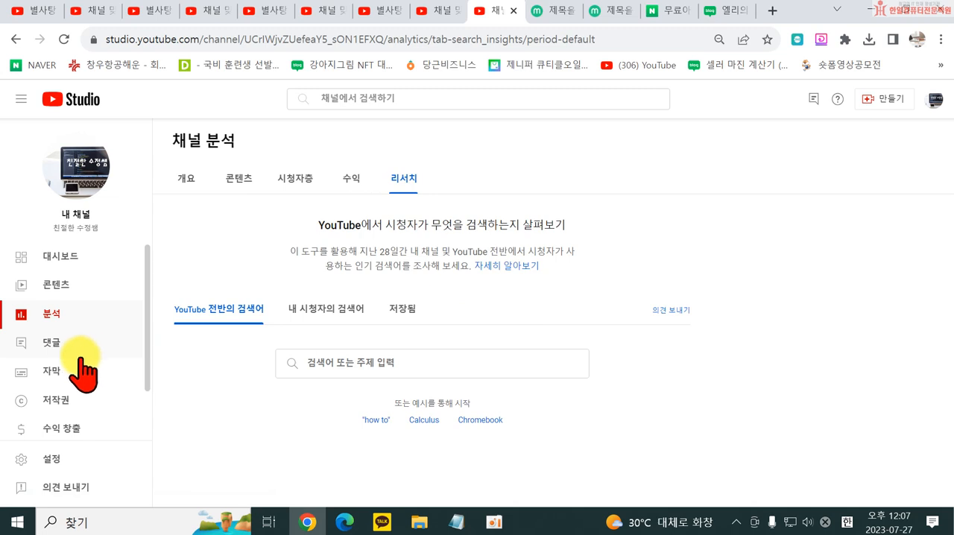
{"action": "left_click", "coordinate": [55, 350]}
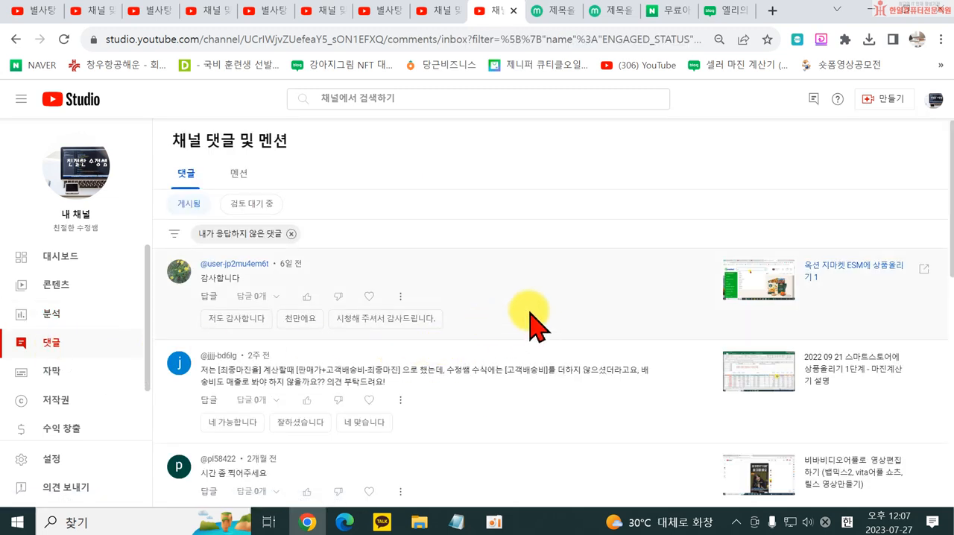
{"action": "scroll", "coordinate": [567, 332], "scroll_direction": "down", "scroll_amount": 1}
{"action": "scroll", "coordinate": [626, 388], "scroll_direction": "down", "scroll_amount": 3}
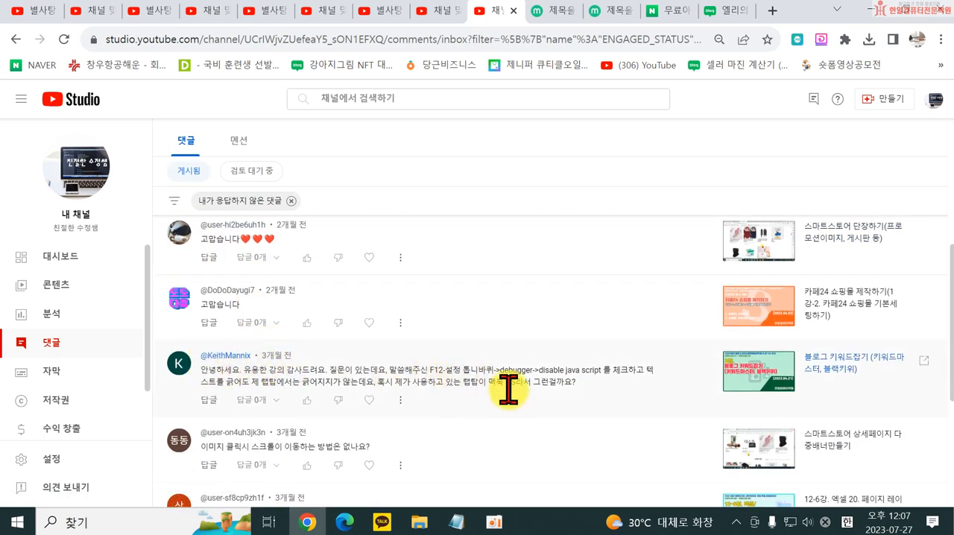
{"action": "scroll", "coordinate": [492, 380], "scroll_direction": "down", "scroll_amount": 1}
{"action": "scroll", "coordinate": [521, 328], "scroll_direction": "down", "scroll_amount": 2}
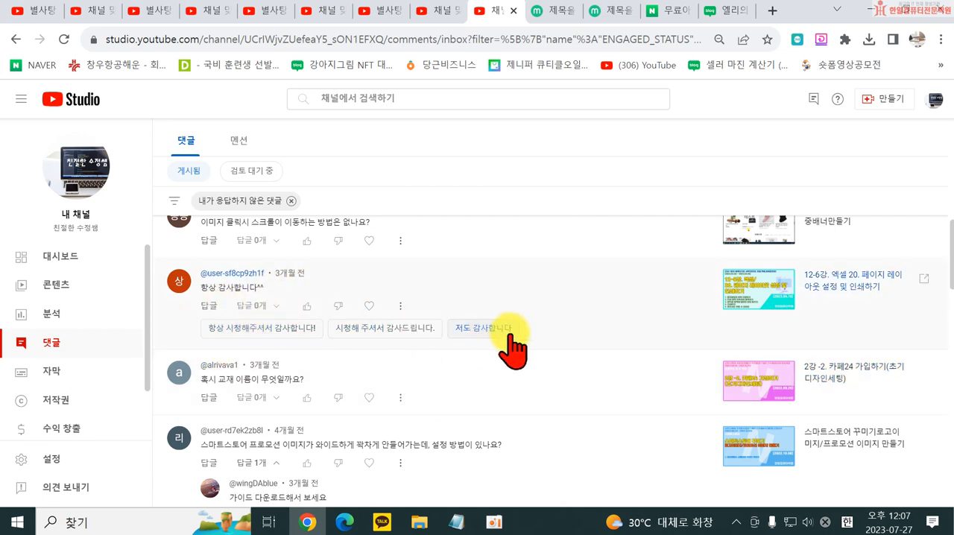
{"action": "scroll", "coordinate": [403, 365], "scroll_direction": "down", "scroll_amount": 1}
{"action": "scroll", "coordinate": [455, 403], "scroll_direction": "down", "scroll_amount": 10}
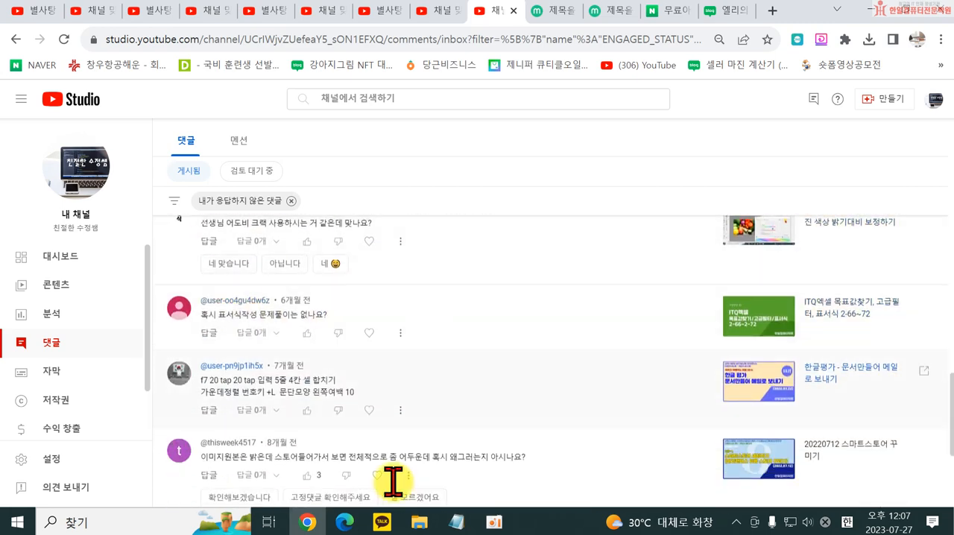
- Look over the channel's subtitle list and its copyright pages for matching videos and removal requests
{"action": "left_click", "coordinate": [46, 373]}
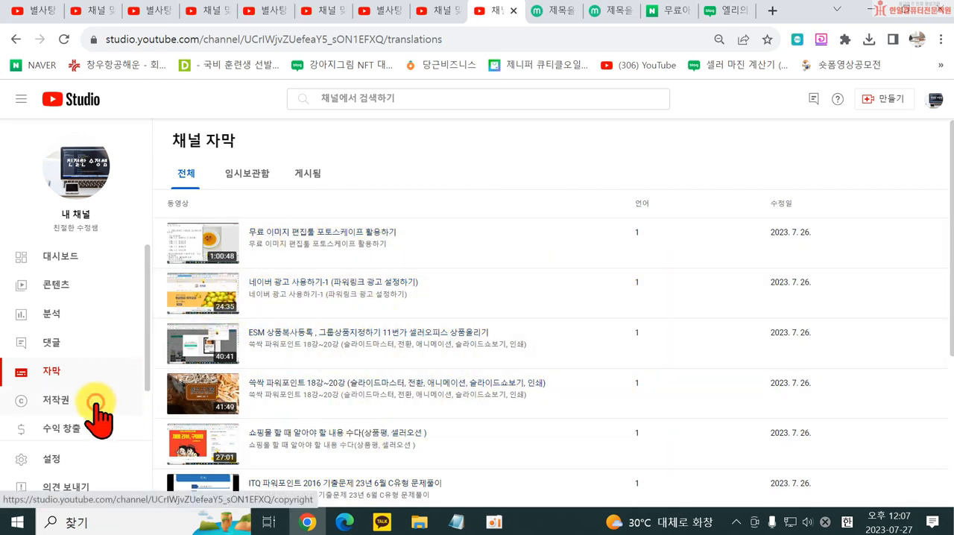
{"action": "left_click", "coordinate": [38, 407]}
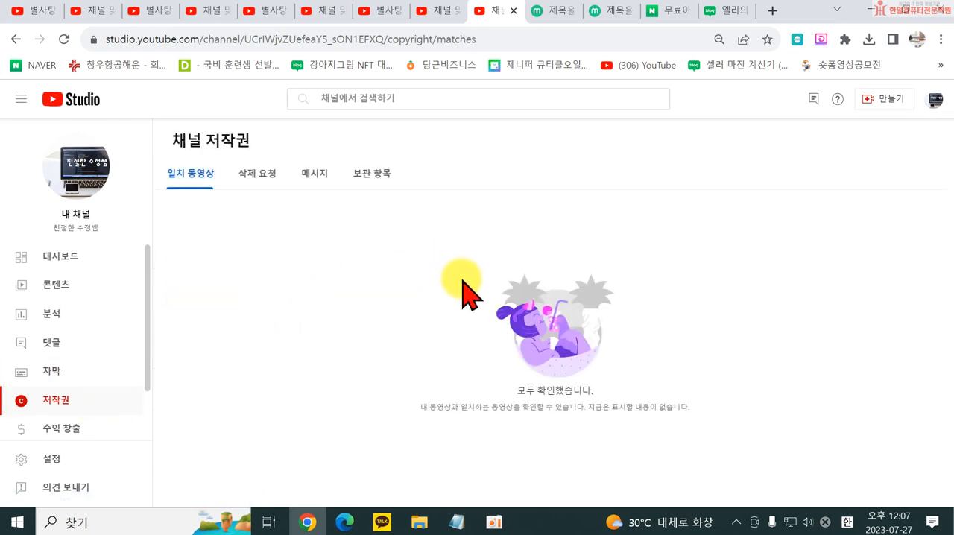
{"action": "left_click", "coordinate": [240, 177]}
{"action": "left_click", "coordinate": [182, 179]}
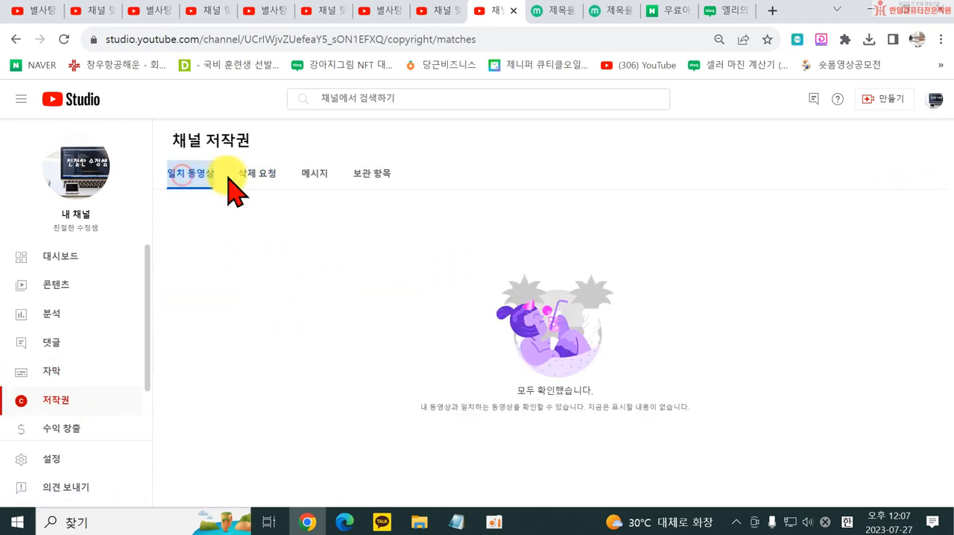
- Examine the monetization overview, covering earning methods, payout timing, partner program options and resources, with a brief look at watch page ads
{"action": "left_click", "coordinate": [51, 429]}
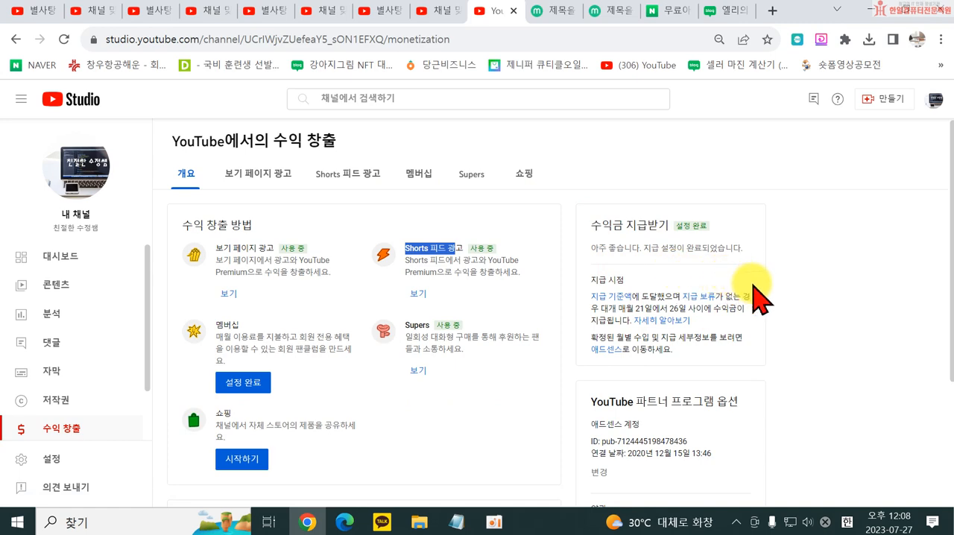
{"action": "scroll", "coordinate": [703, 277], "scroll_direction": "down", "scroll_amount": 2}
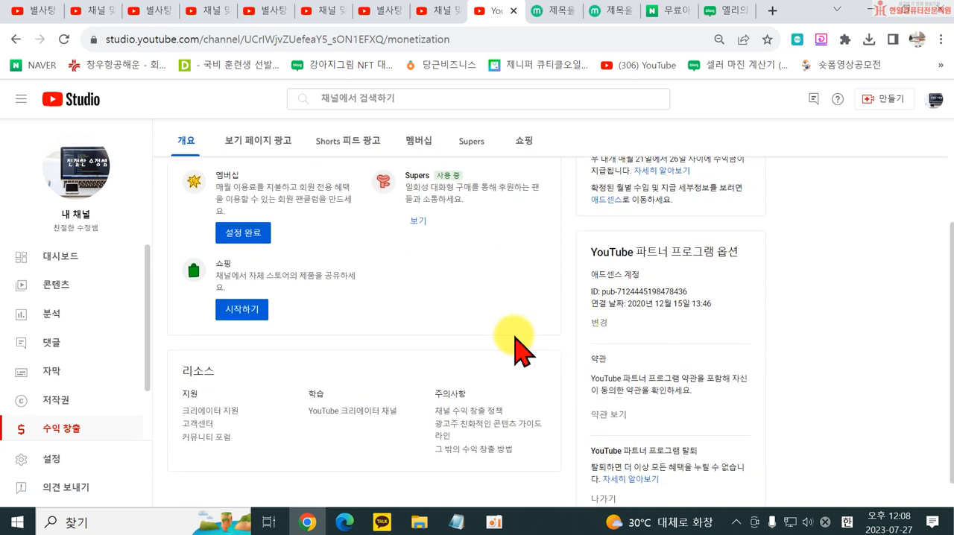
{"action": "scroll", "coordinate": [495, 340], "scroll_direction": "down", "scroll_amount": 1}
{"action": "scroll", "coordinate": [483, 341], "scroll_direction": "up", "scroll_amount": 2}
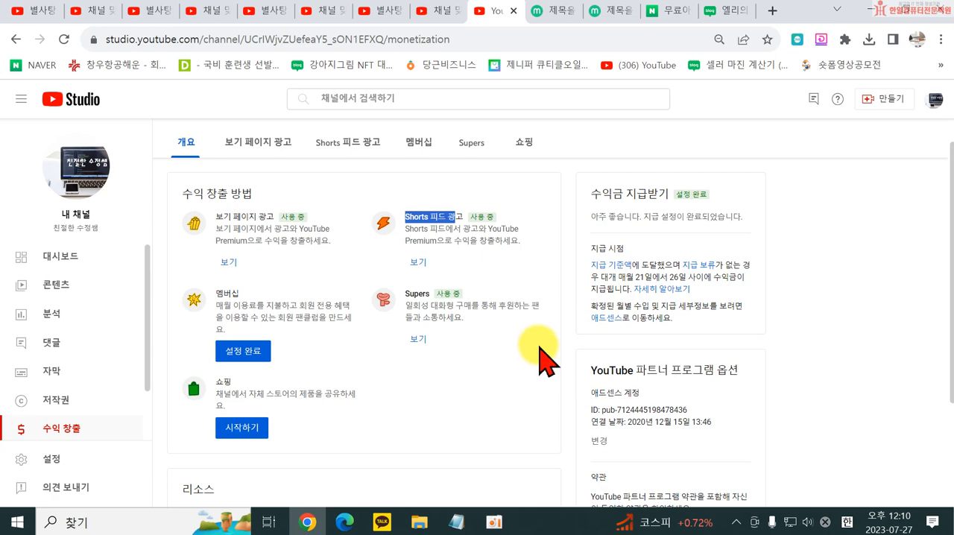
{"action": "scroll", "coordinate": [481, 390], "scroll_direction": "down", "scroll_amount": 2}
{"action": "scroll", "coordinate": [507, 387], "scroll_direction": "up", "scroll_amount": 3}
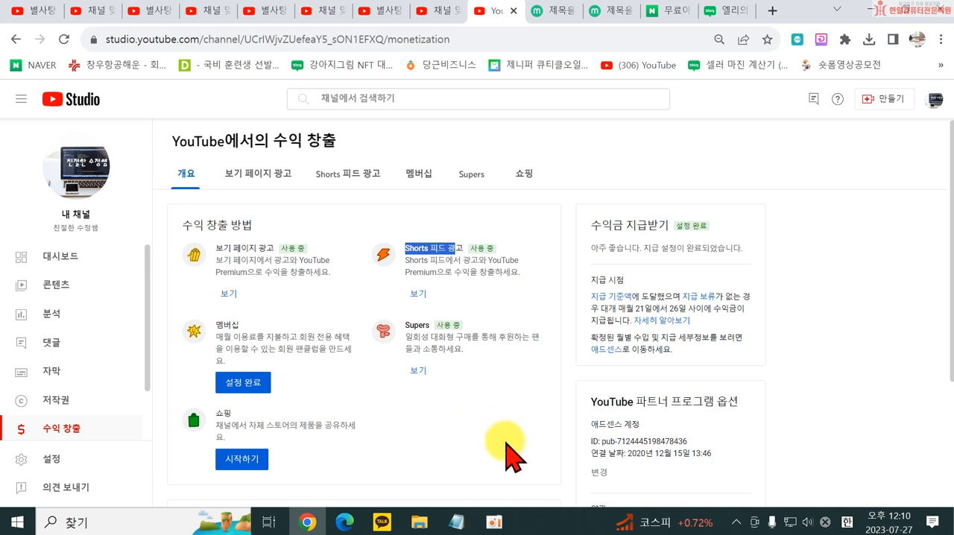
{"action": "left_click", "coordinate": [252, 173]}
{"action": "left_click", "coordinate": [186, 173]}
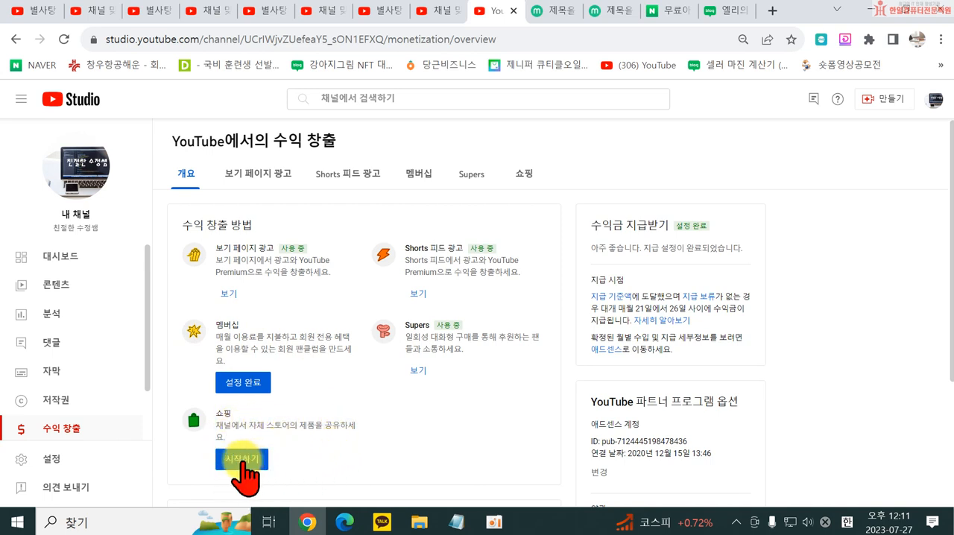
- Check the shopping monetization page for store connections and return to the monetization overview
{"action": "left_click_drag", "start_coordinate": [240, 429], "coordinate": [345, 423]}
{"action": "left_click", "coordinate": [439, 453]}
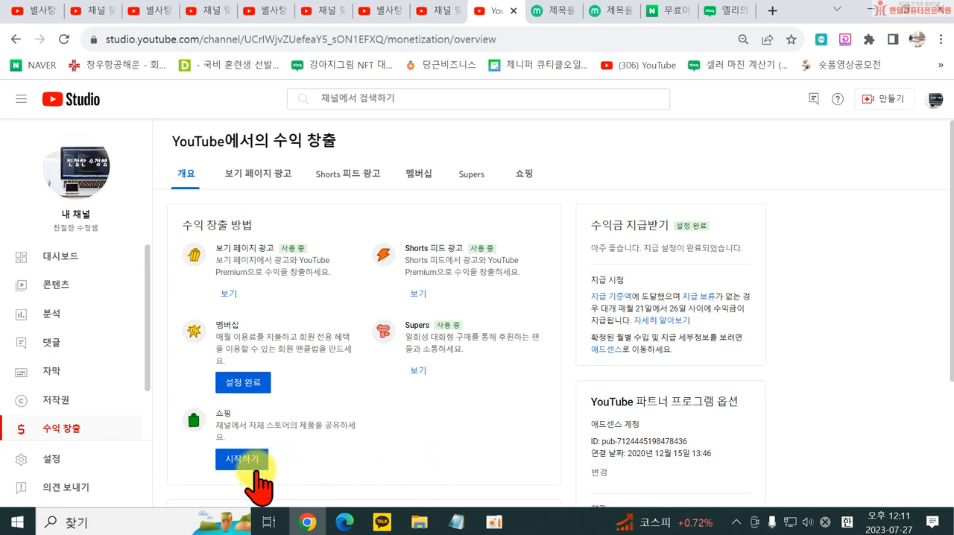
{"action": "left_click", "coordinate": [254, 462]}
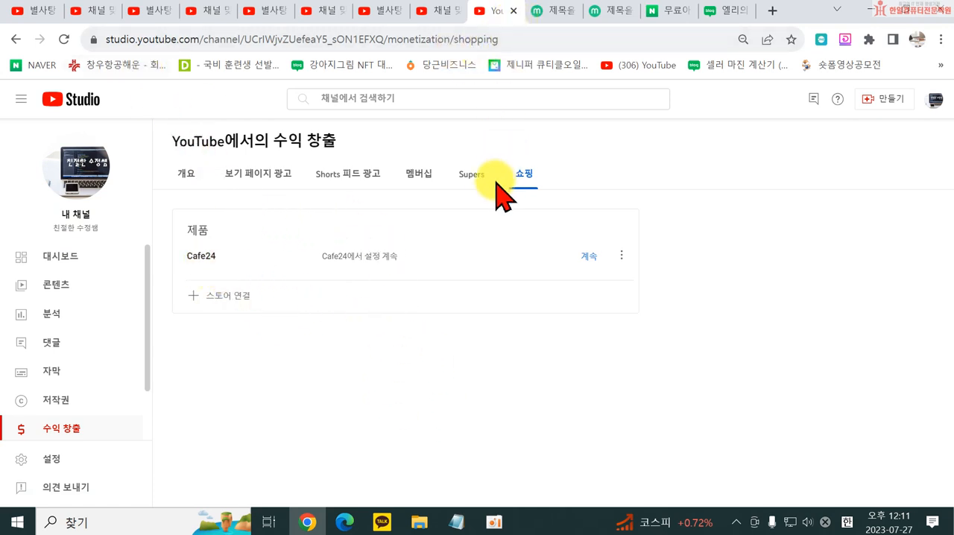
{"action": "left_click", "coordinate": [190, 173]}
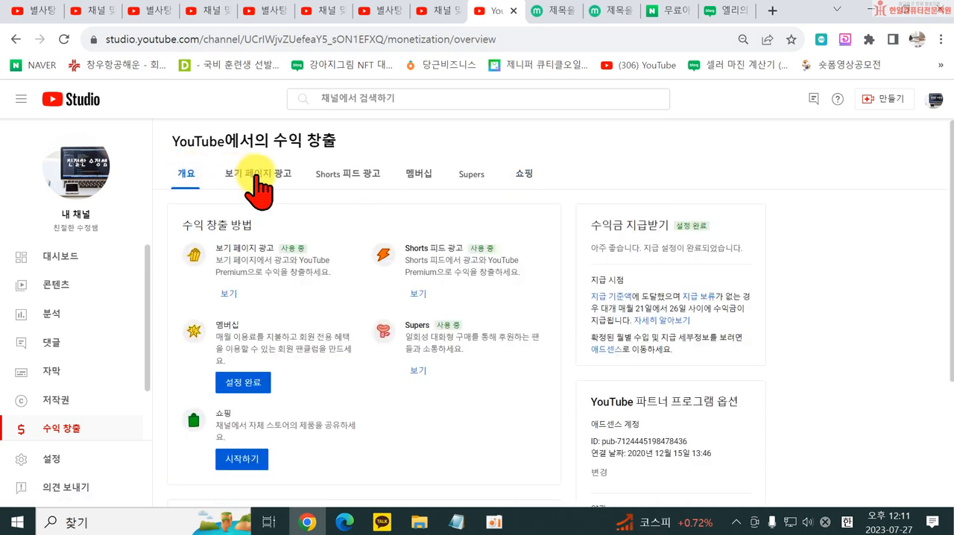
- Look through the monetization pages for watch page ads, memberships and Supers
{"action": "left_click", "coordinate": [252, 175]}
{"action": "left_click", "coordinate": [422, 177]}
{"action": "left_click", "coordinate": [470, 178]}
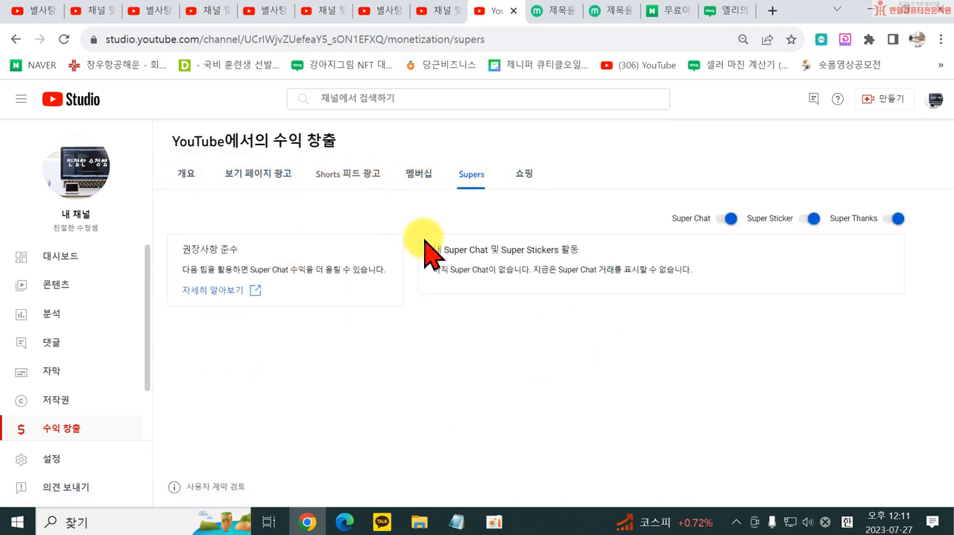
- Review the channel customization's layout sections, branding images and basic info links, and view the music in the audio library
{"action": "scroll", "coordinate": [90, 436], "scroll_direction": "down", "scroll_amount": 2}
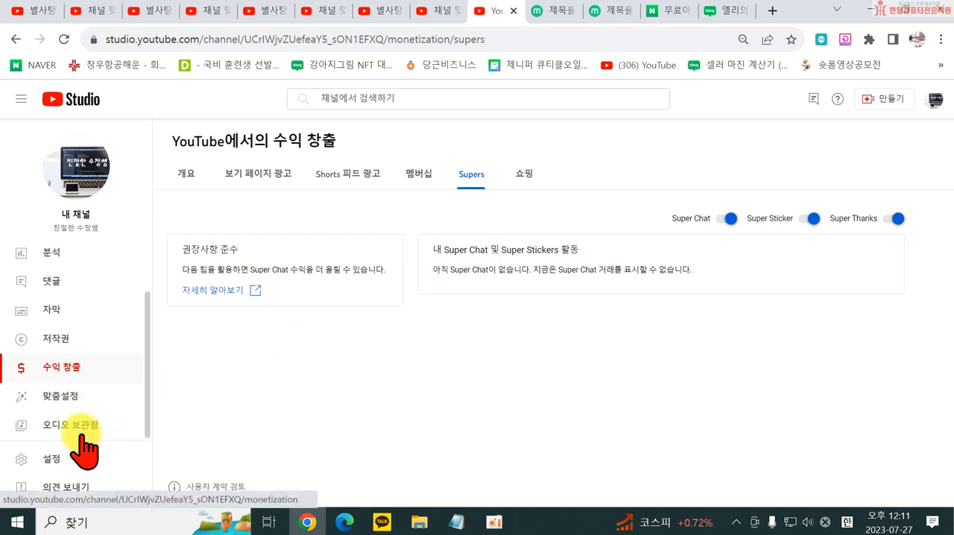
{"action": "left_click", "coordinate": [62, 397]}
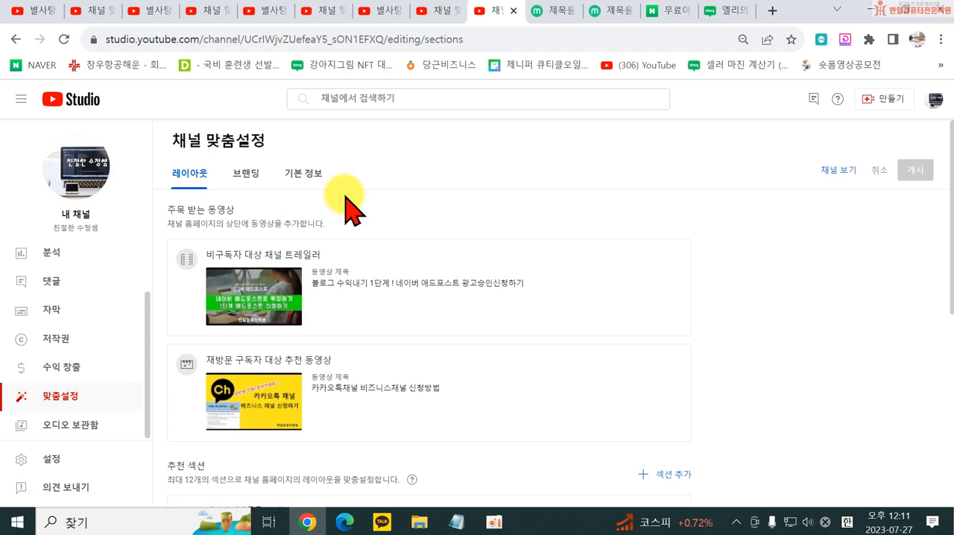
{"action": "scroll", "coordinate": [518, 324], "scroll_direction": "down", "scroll_amount": 2}
{"action": "scroll", "coordinate": [513, 328], "scroll_direction": "down", "scroll_amount": 3}
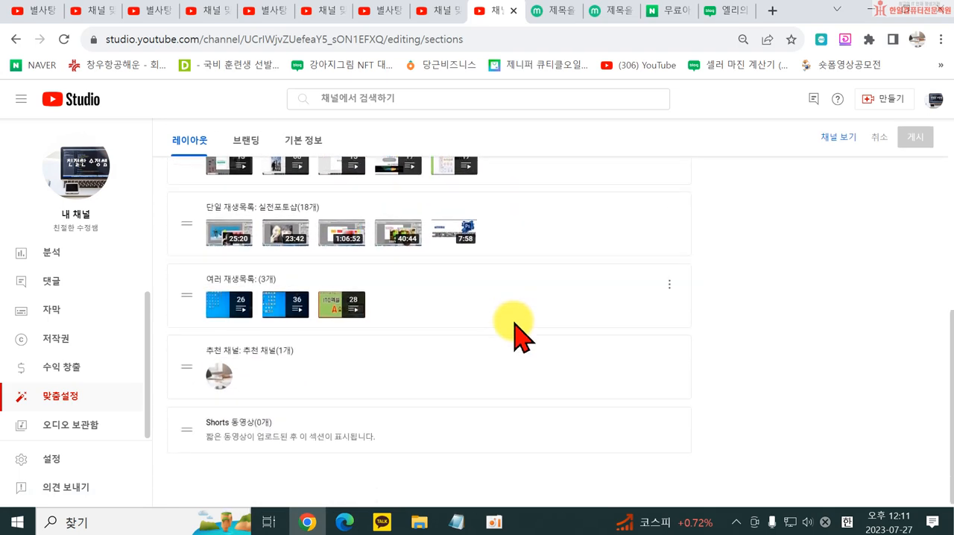
{"action": "scroll", "coordinate": [477, 305], "scroll_direction": "up", "scroll_amount": 5}
{"action": "left_click", "coordinate": [248, 185]}
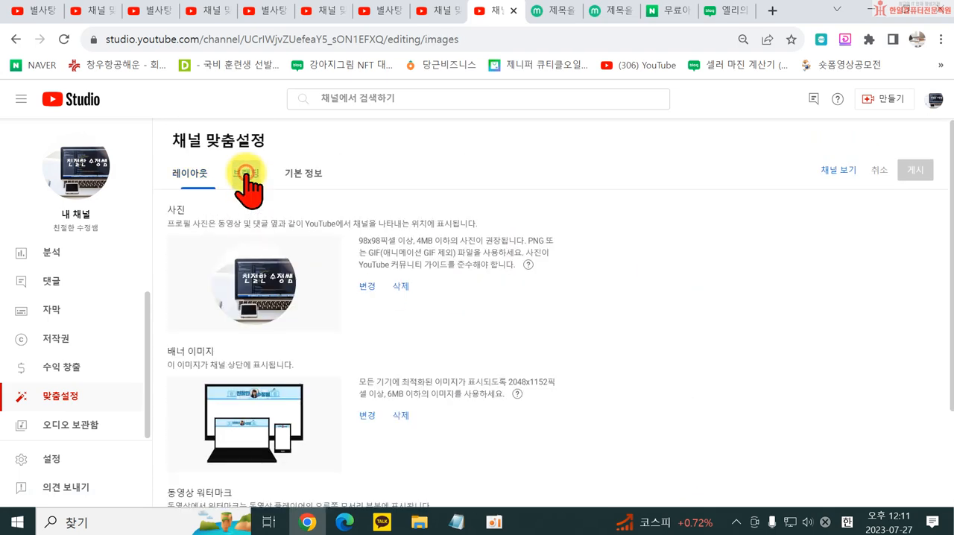
{"action": "left_click", "coordinate": [291, 176]}
{"action": "scroll", "coordinate": [558, 383], "scroll_direction": "down", "scroll_amount": 6}
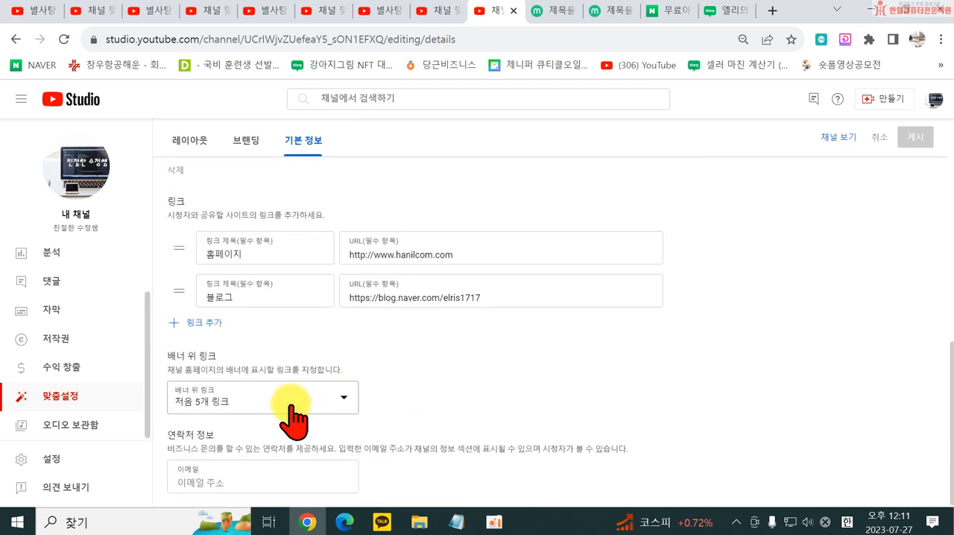
{"action": "left_click", "coordinate": [54, 431]}
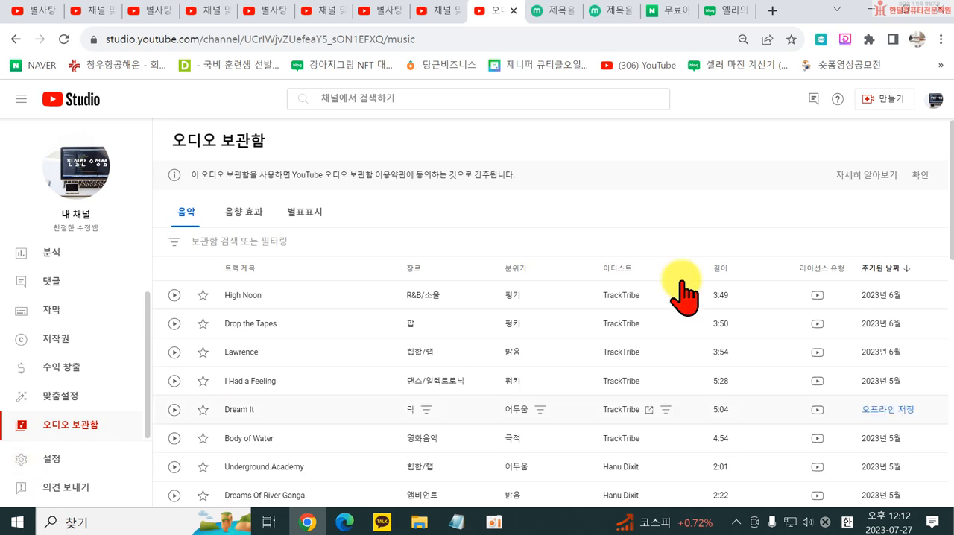
- Review the default currency and the channel's basic info, advanced settings and feature eligibility, leaving the settings unchanged
{"action": "left_click", "coordinate": [54, 460]}
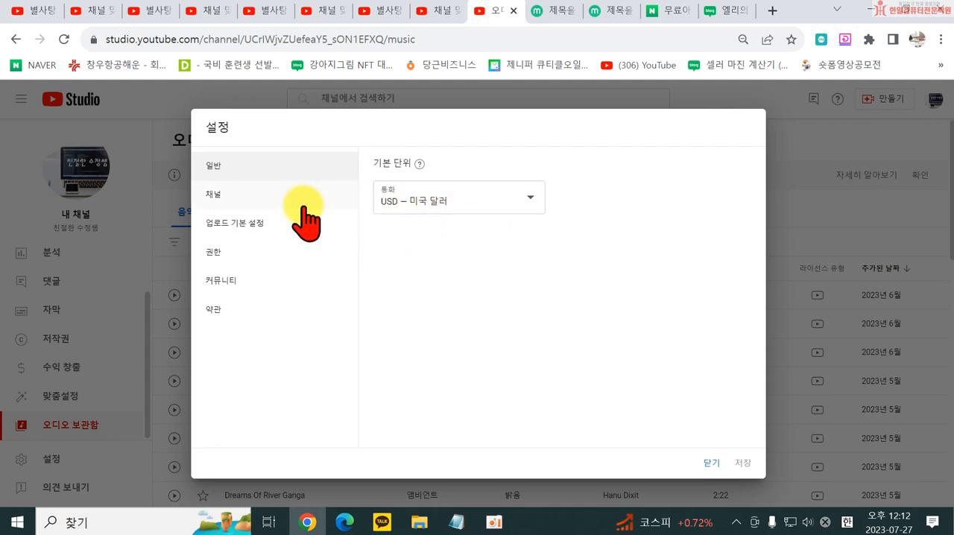
{"action": "left_click", "coordinate": [262, 203]}
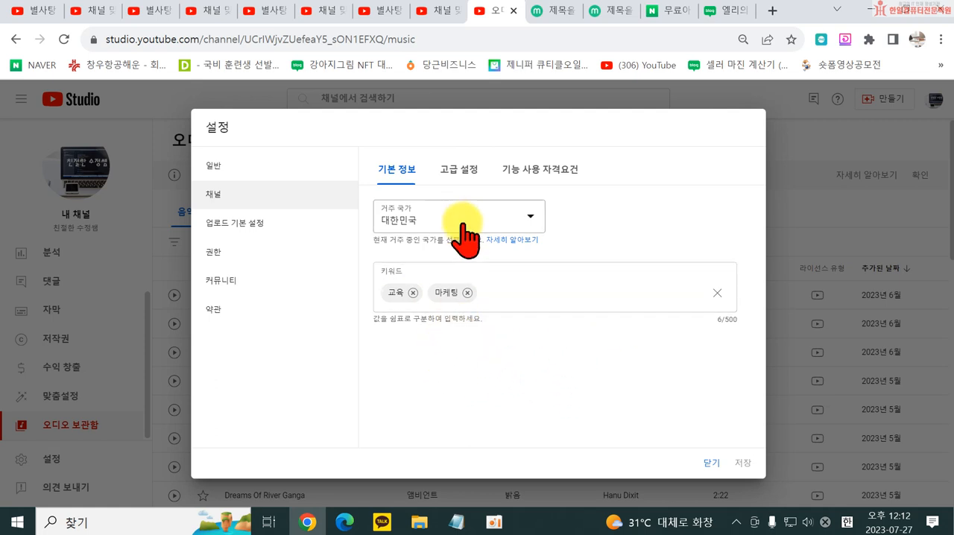
{"action": "left_click", "coordinate": [459, 170]}
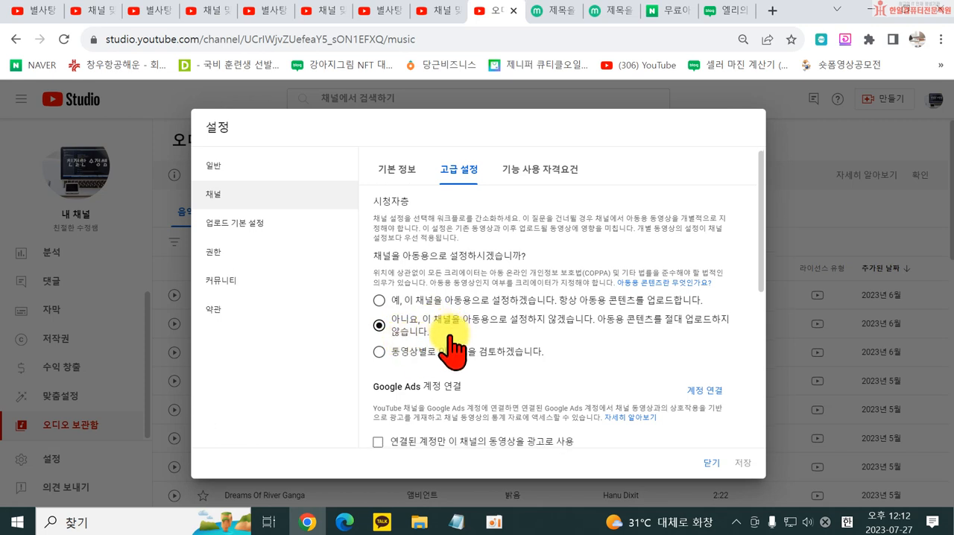
{"action": "scroll", "coordinate": [477, 351], "scroll_direction": "down", "scroll_amount": 2}
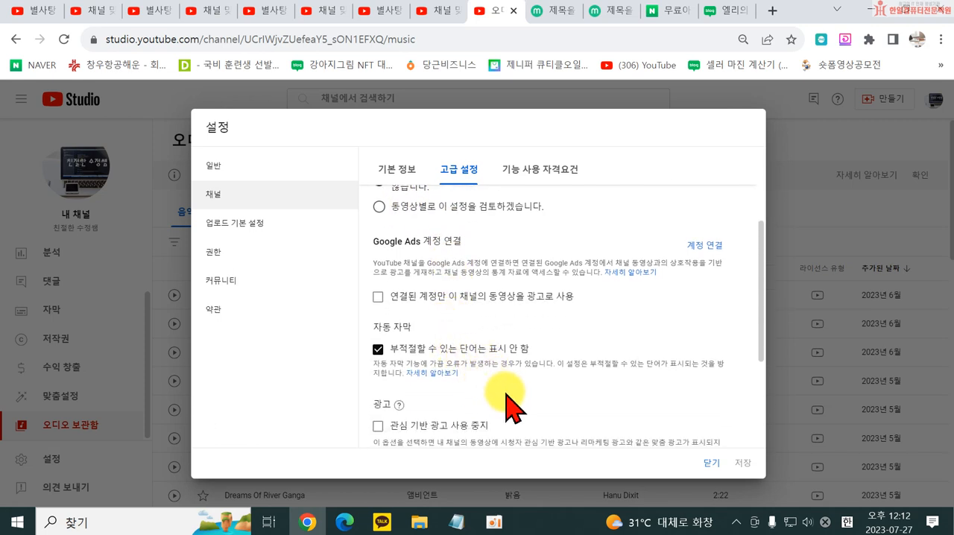
{"action": "scroll", "coordinate": [513, 409], "scroll_direction": "down", "scroll_amount": 1}
{"action": "scroll", "coordinate": [513, 408], "scroll_direction": "down", "scroll_amount": 2}
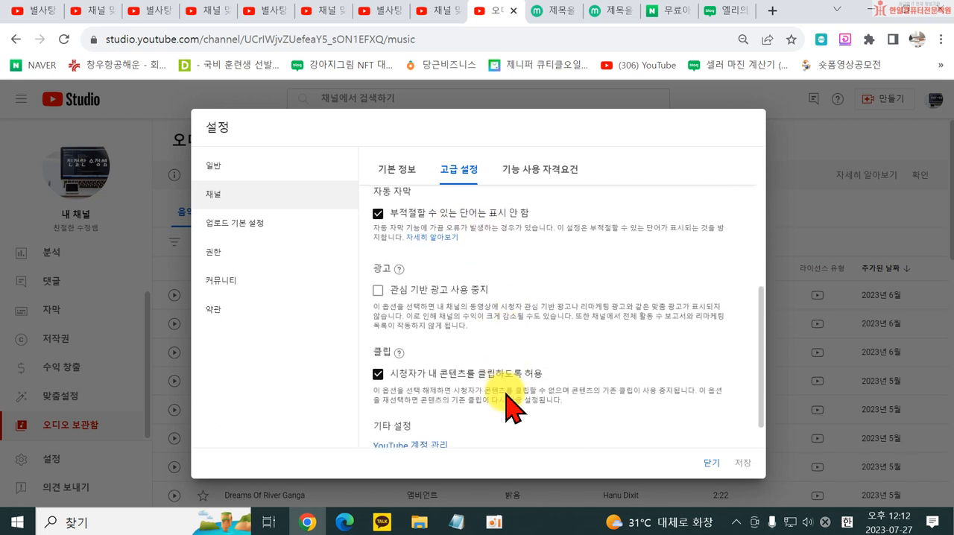
{"action": "left_click", "coordinate": [534, 173]}
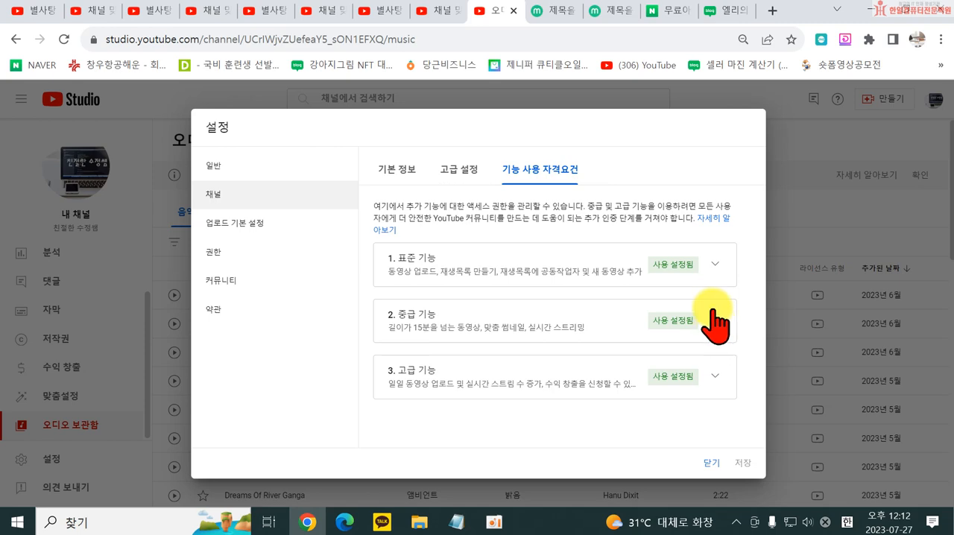
{"action": "left_click", "coordinate": [710, 463]}
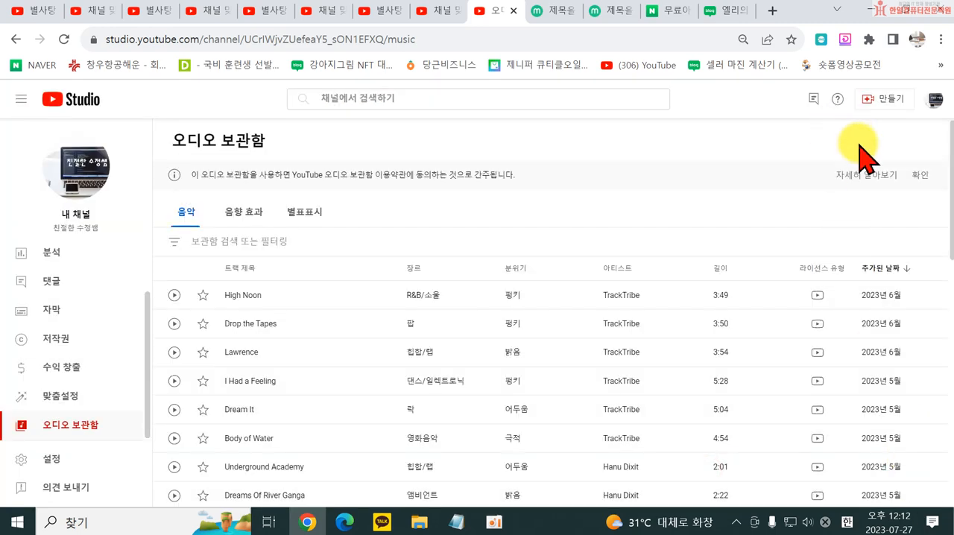
- Switch to the 별사탕 channel account and open its channel page on YouTube
{"action": "left_click", "coordinate": [935, 100]}
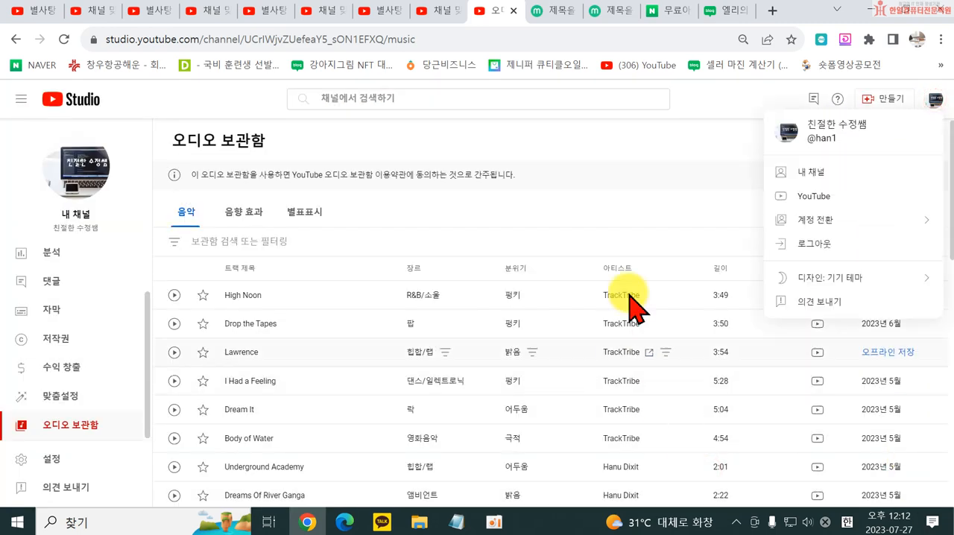
{"action": "left_click", "coordinate": [855, 221]}
{"action": "left_click", "coordinate": [792, 416]}
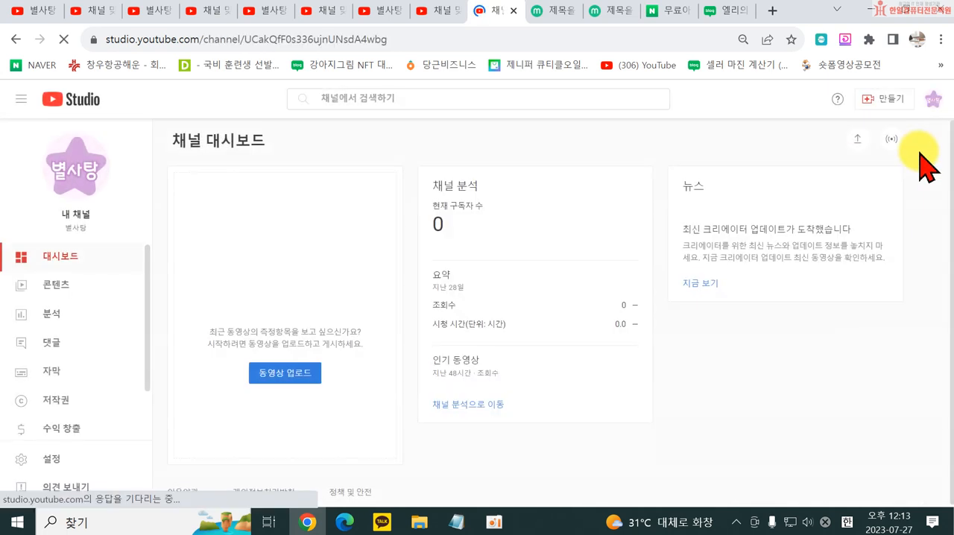
{"action": "left_click", "coordinate": [934, 100]}
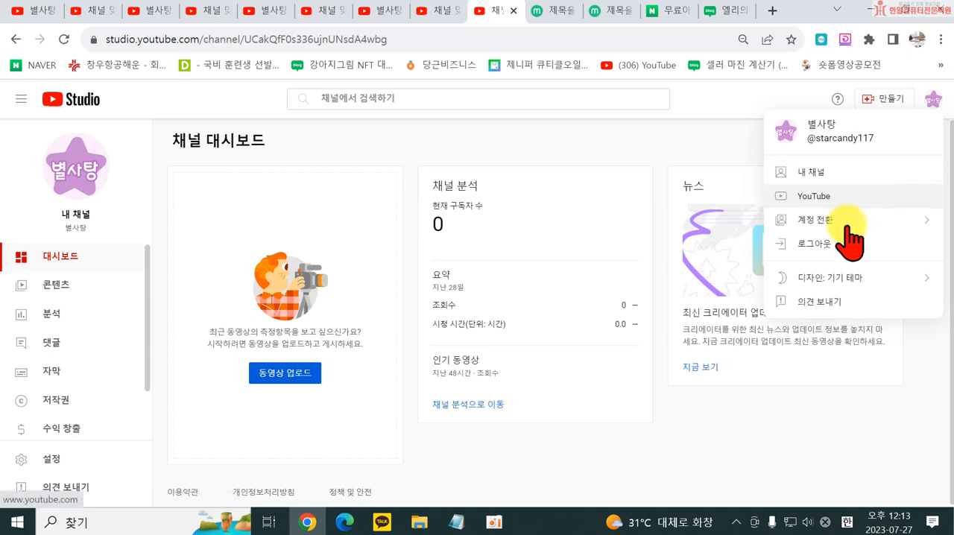
{"action": "left_click", "coordinate": [809, 195]}
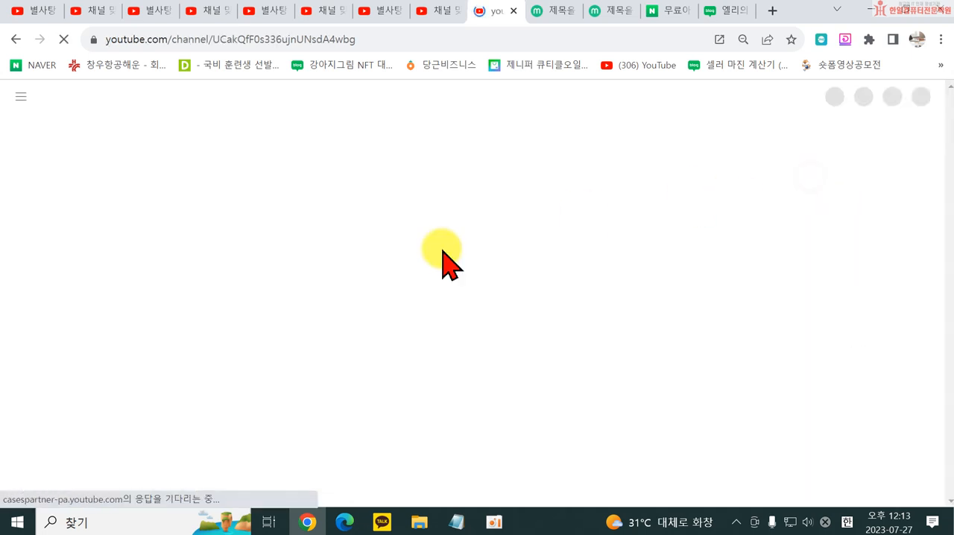
{"action": "scroll", "coordinate": [103, 388], "scroll_direction": "down", "scroll_amount": 10}
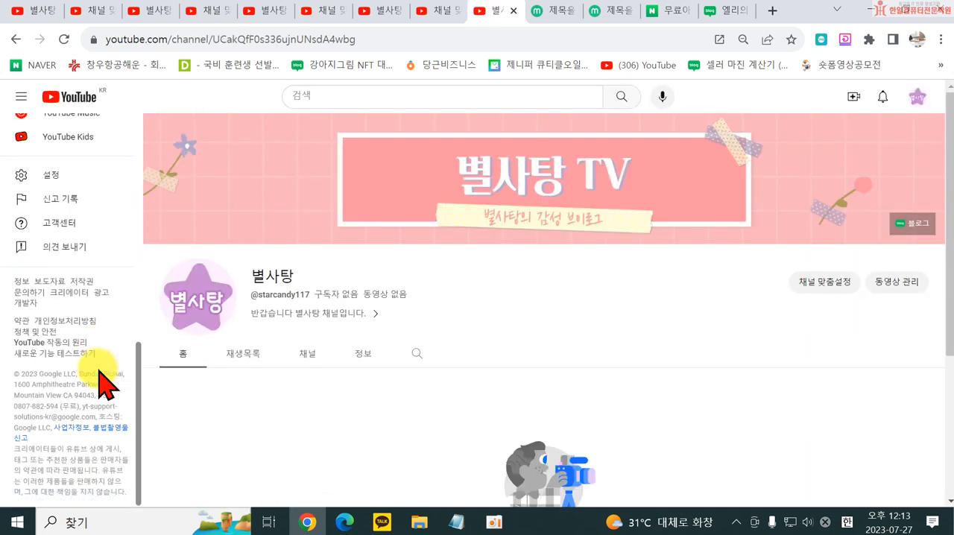
- Go to YouTube Studio for the 별사탕 channel and open its settings
{"action": "scroll", "coordinate": [89, 350], "scroll_direction": "up", "scroll_amount": 5}
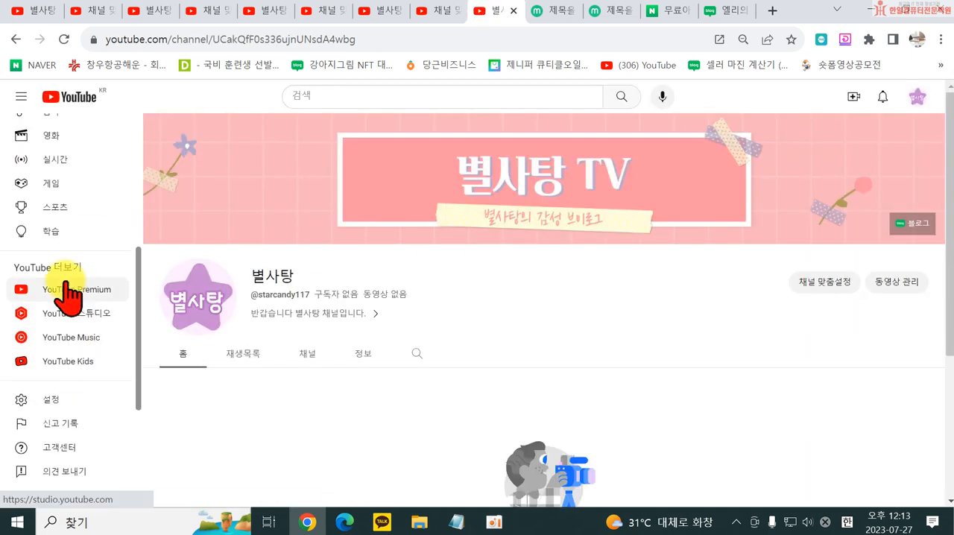
{"action": "left_click", "coordinate": [918, 98]}
{"action": "left_click", "coordinate": [772, 186]}
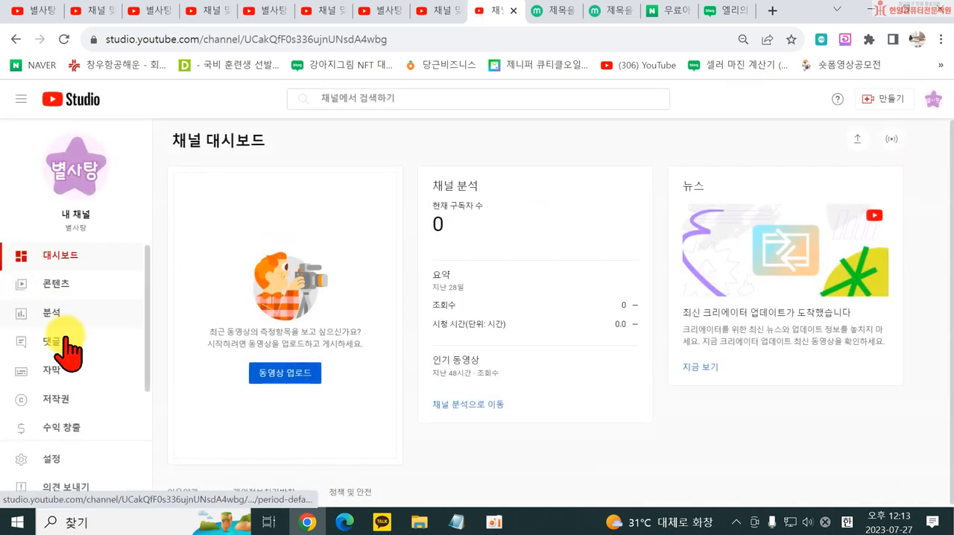
{"action": "scroll", "coordinate": [52, 373], "scroll_direction": "down", "scroll_amount": 2}
{"action": "left_click", "coordinate": [47, 460]}
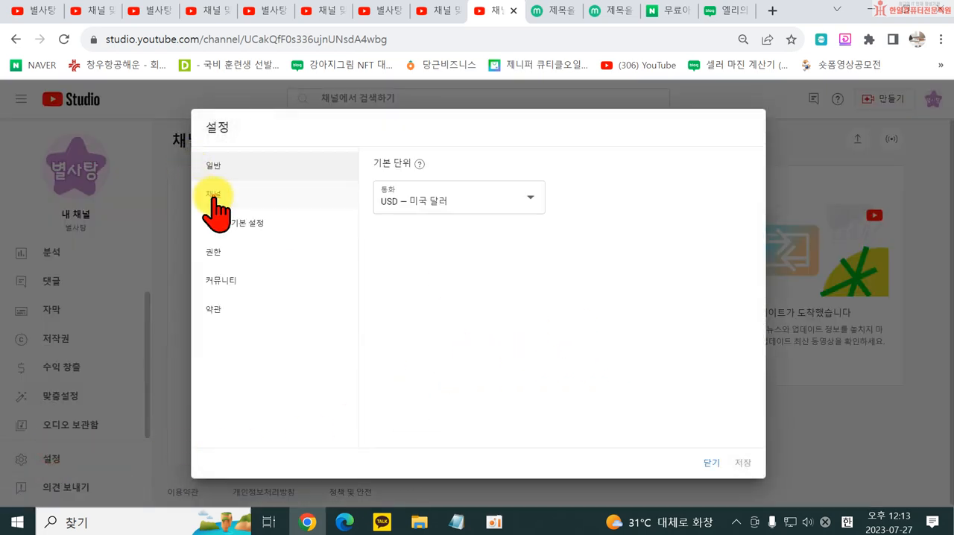
- Set the country of residence to 대한민국 in the channel's basic info settings
{"action": "left_click", "coordinate": [215, 197]}
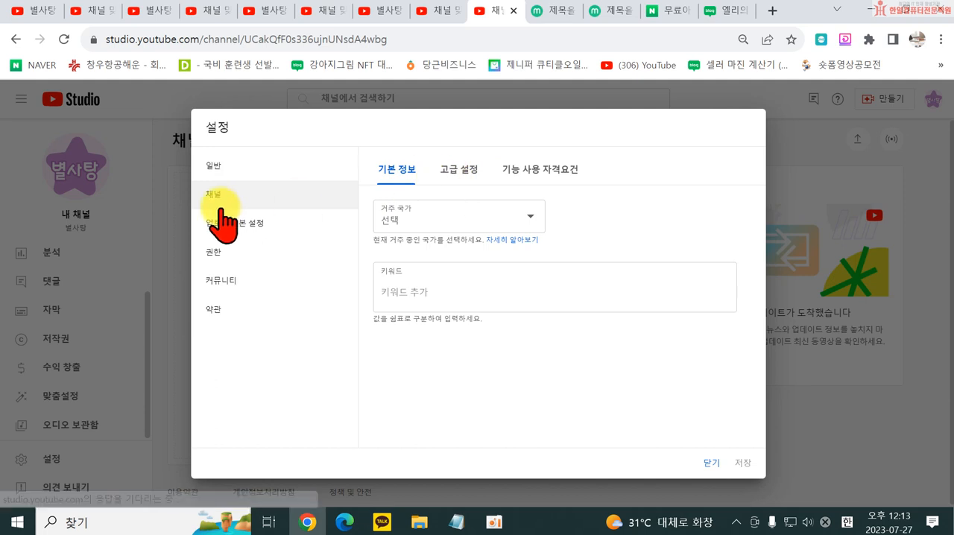
{"action": "left_click", "coordinate": [219, 165]}
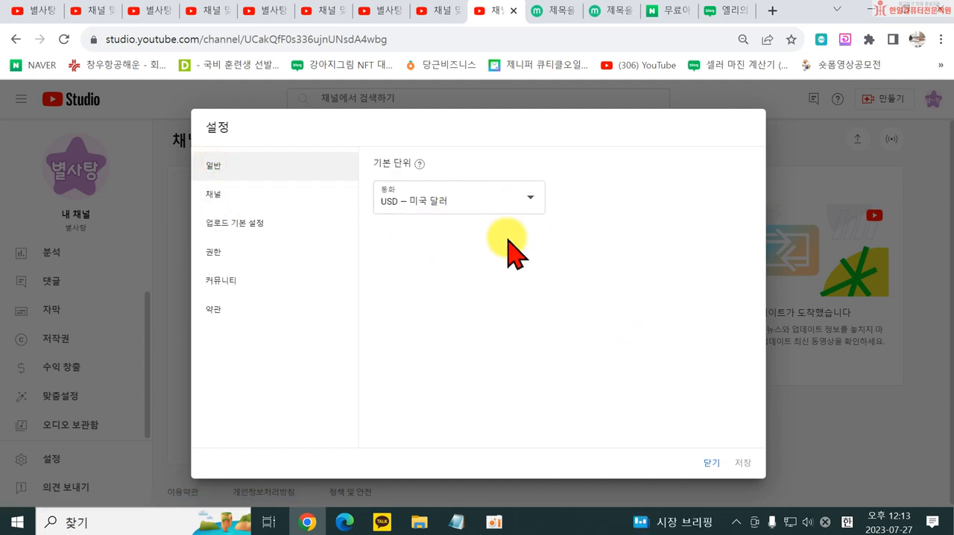
{"action": "left_click", "coordinate": [225, 199]}
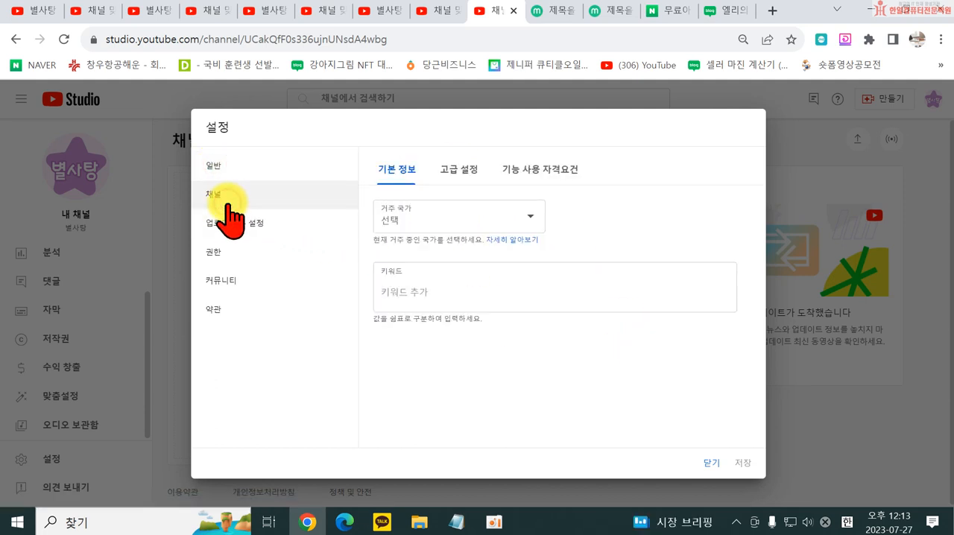
{"action": "left_click", "coordinate": [410, 220]}
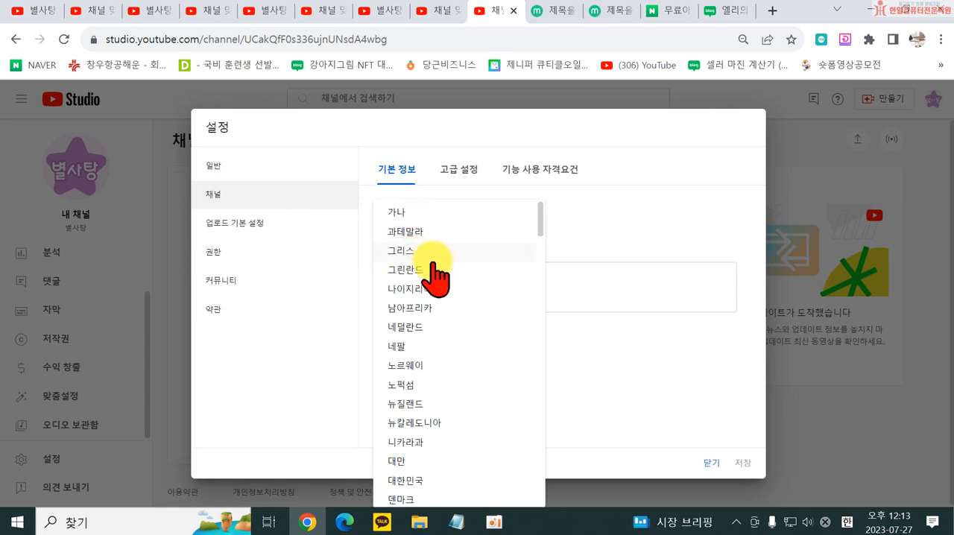
{"action": "scroll", "coordinate": [434, 403], "scroll_direction": "down", "scroll_amount": 2}
{"action": "left_click", "coordinate": [419, 336]}
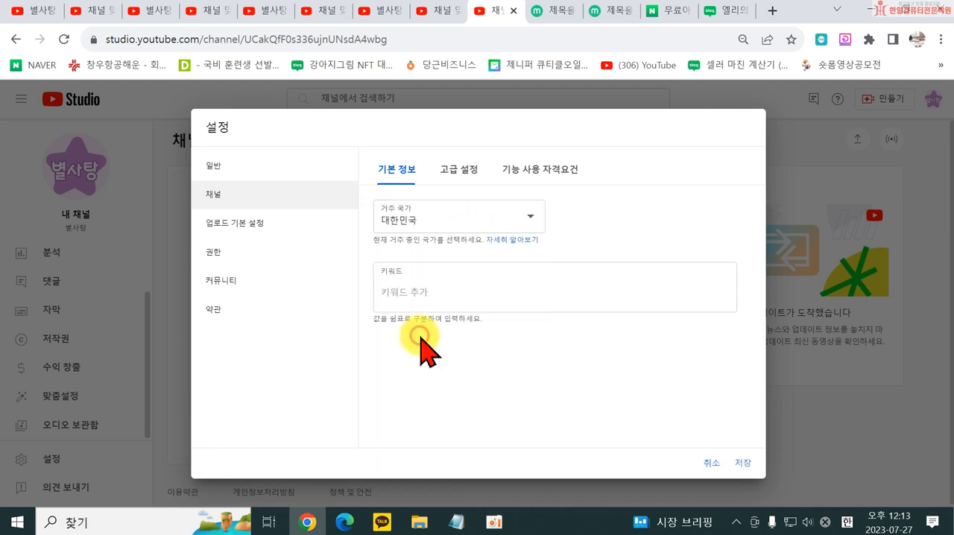
- Leave the channel keywords empty and set the channel's audience to not made for kids in the advanced settings
{"action": "left_click", "coordinate": [405, 289]}
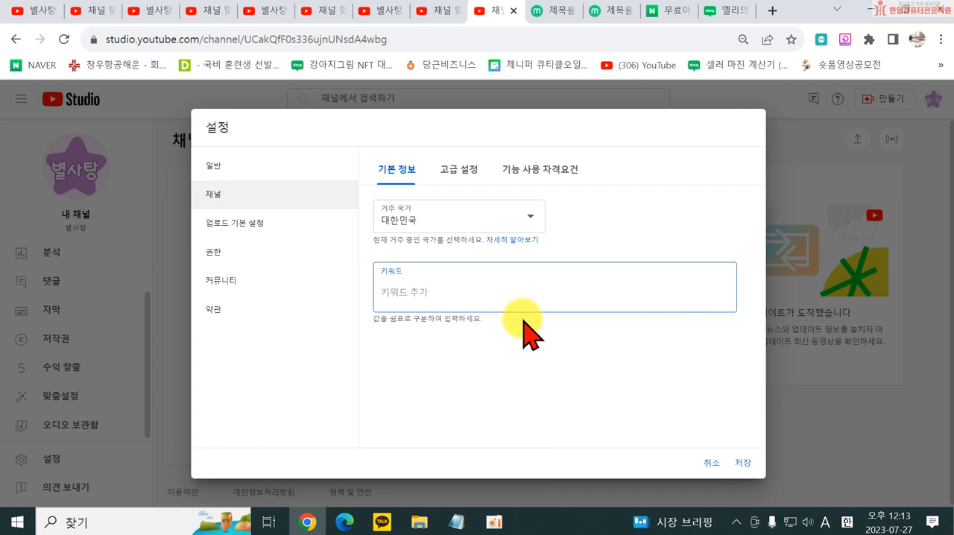
{"action": "left_click", "coordinate": [462, 171]}
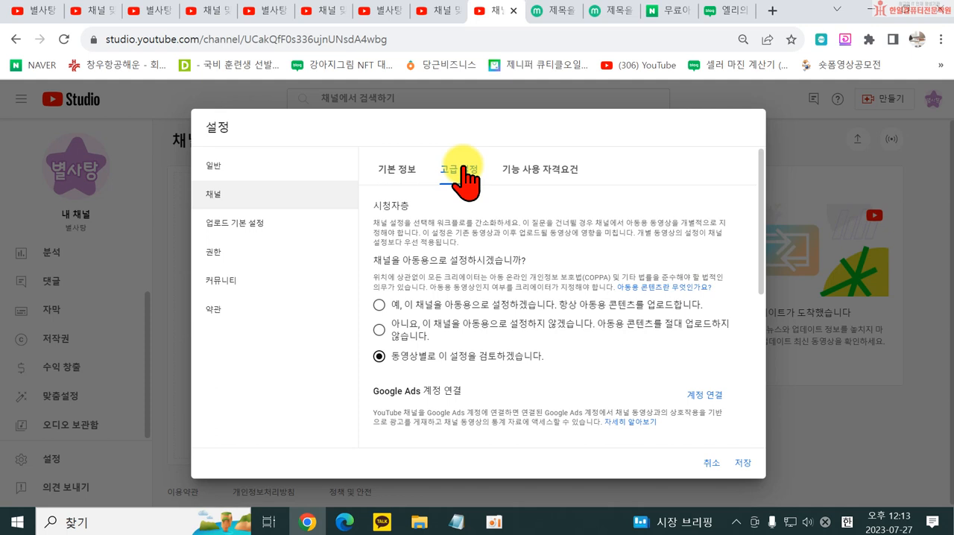
{"action": "left_click", "coordinate": [397, 169]}
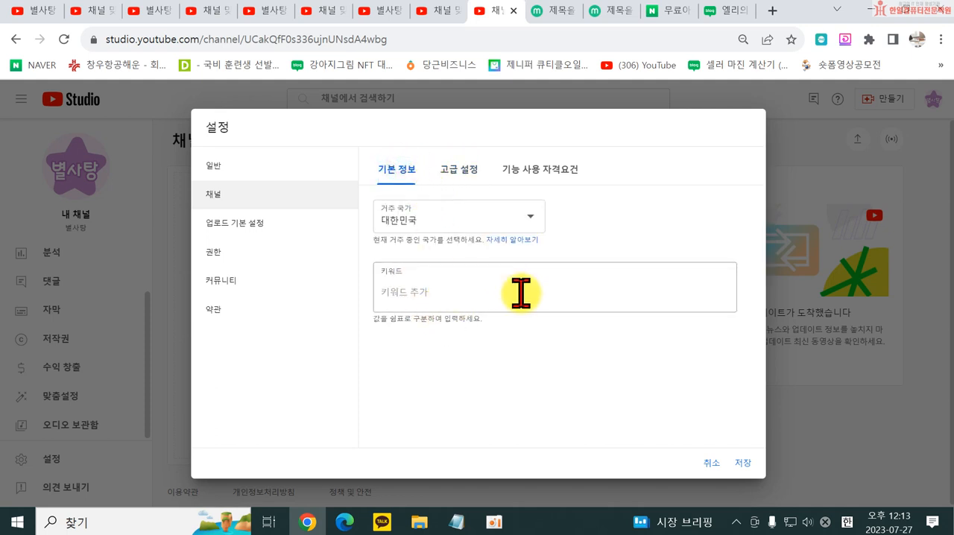
{"action": "left_click", "coordinate": [459, 177]}
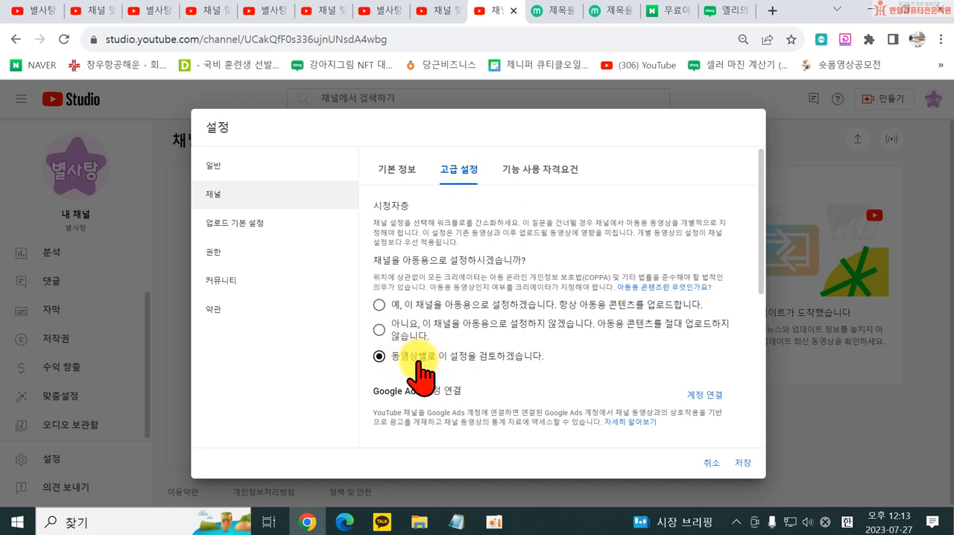
{"action": "left_click", "coordinate": [379, 330]}
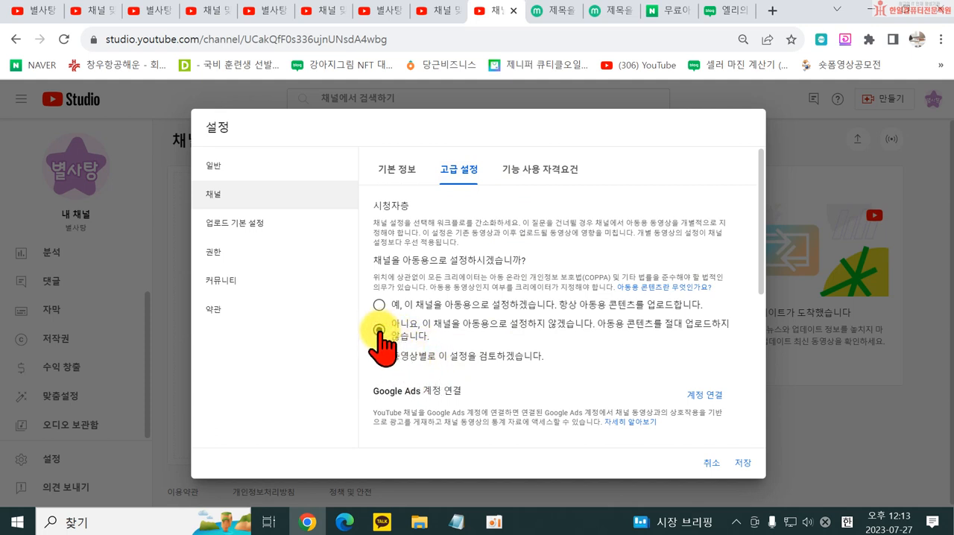
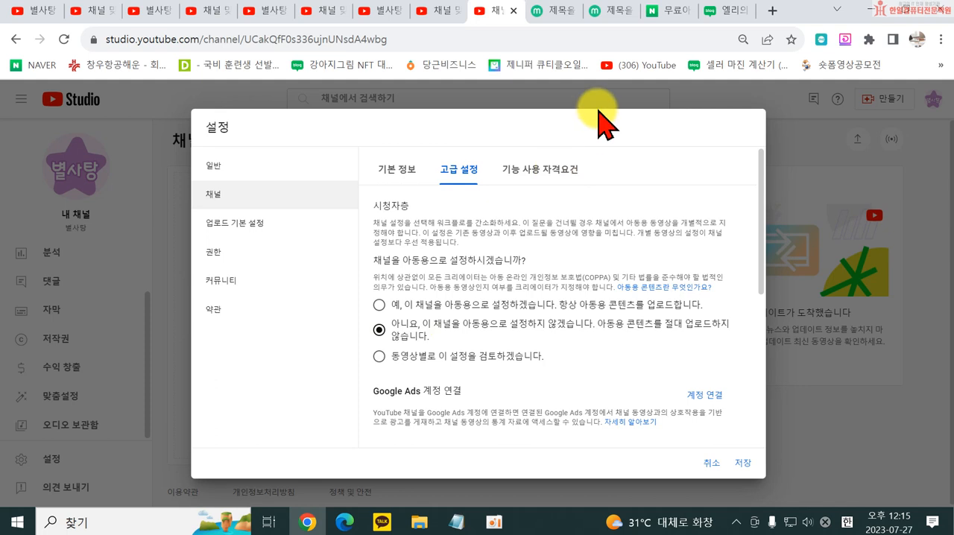
- Expand the intermediate features (중급 기능) under the channel's feature eligibility settings and start phone number verification
{"action": "left_click", "coordinate": [540, 170]}
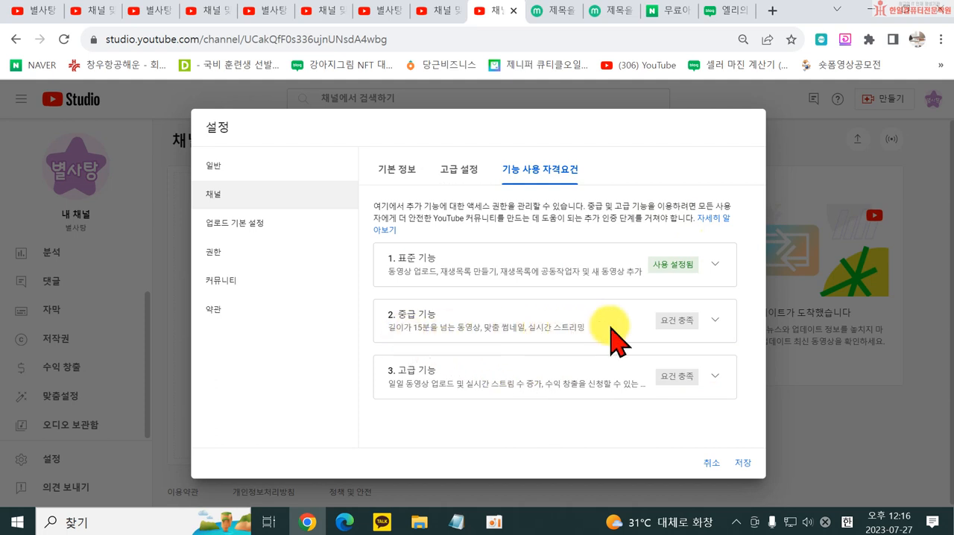
{"action": "left_click", "coordinate": [715, 320]}
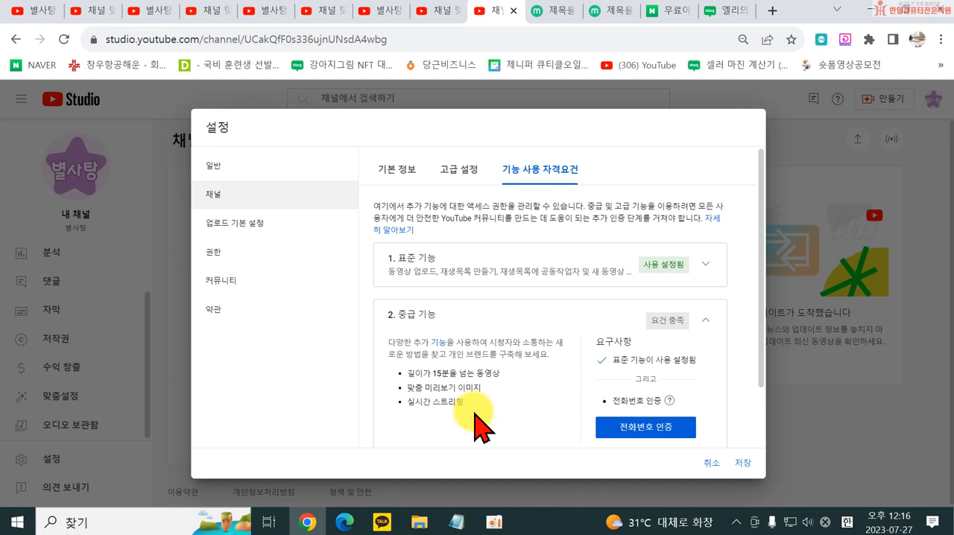
{"action": "left_click", "coordinate": [628, 440]}
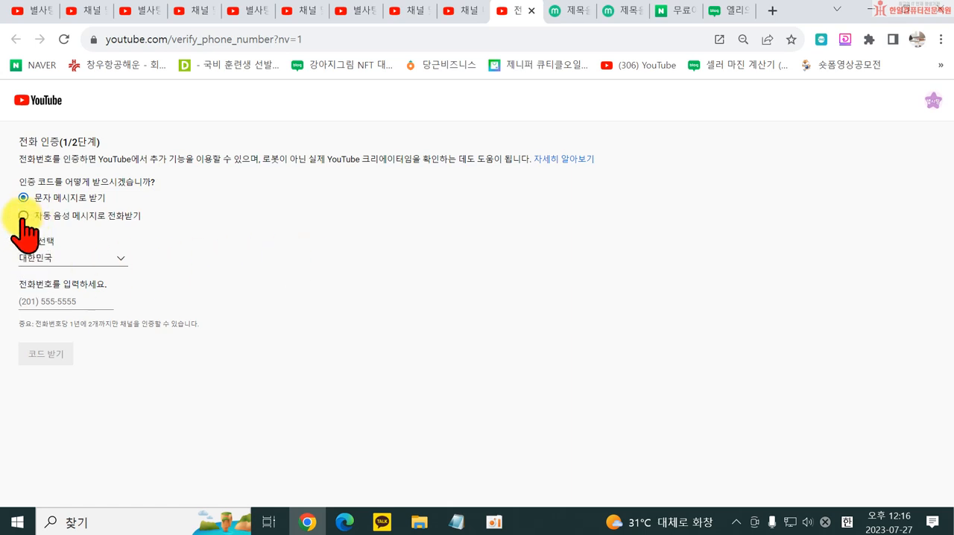
- Verify the channel by entering the phone number, requesting the code by text message, and submitting the 6-digit verification code
{"action": "left_click", "coordinate": [60, 301]}
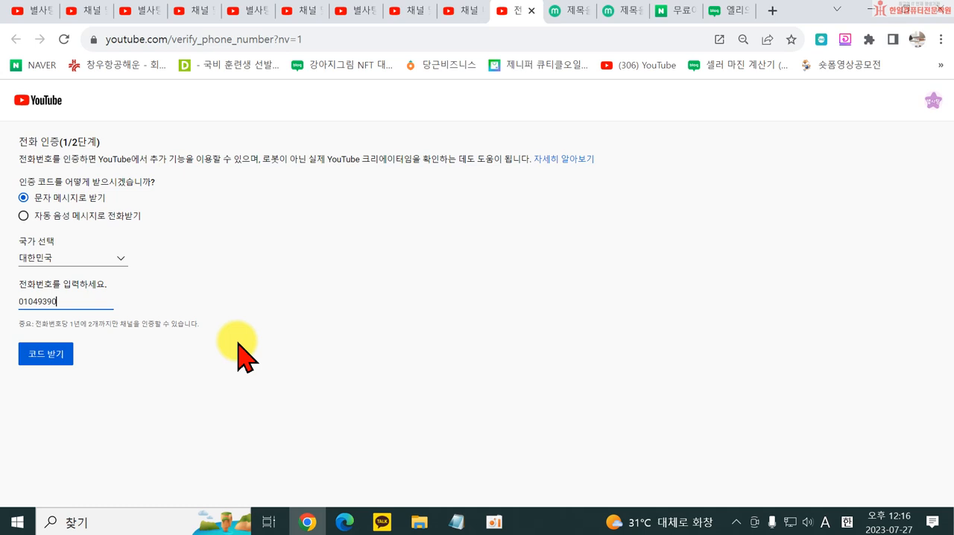
{"action": "left_click", "coordinate": [45, 354]}
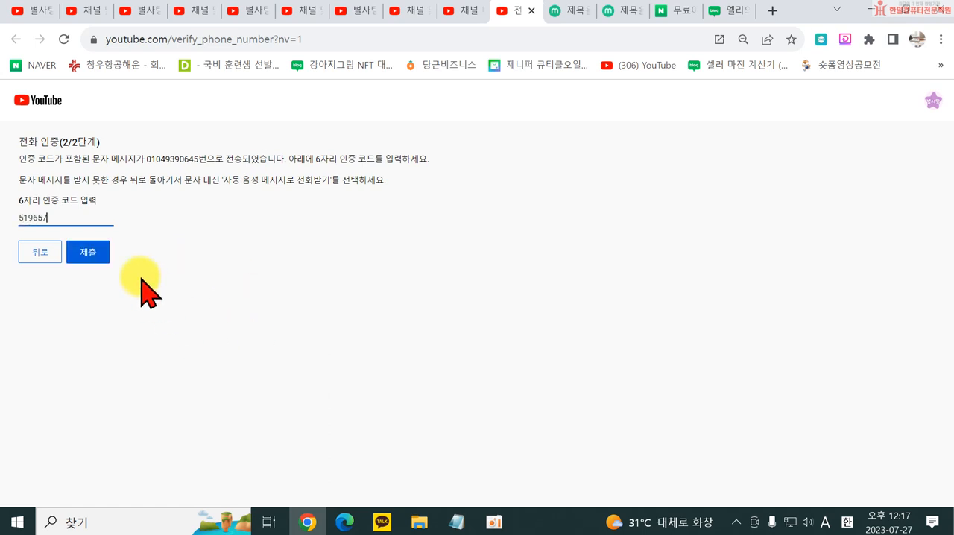
{"action": "left_click", "coordinate": [86, 255]}
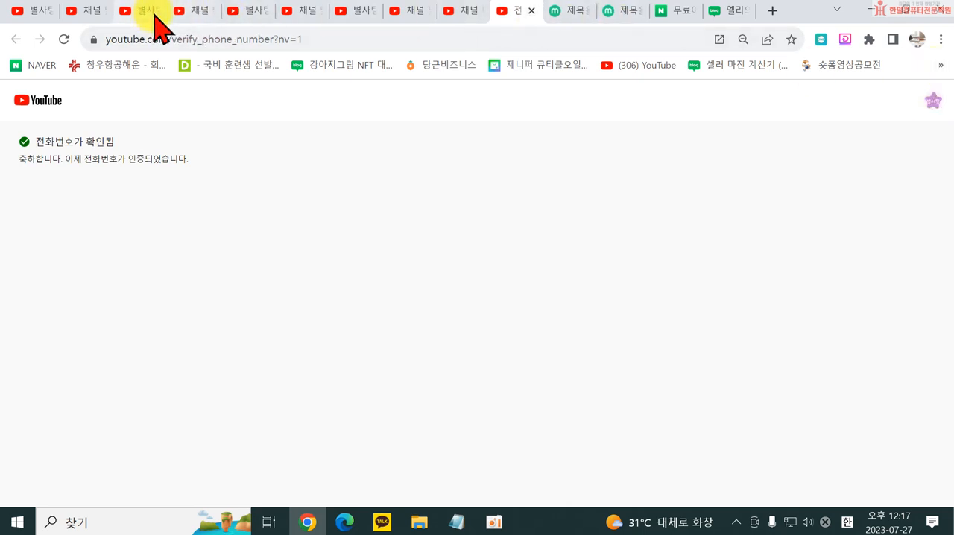
- Return to the YouTube home page from the channel page and look through the recommended videos and Shorts
{"action": "left_click", "coordinate": [33, 11]}
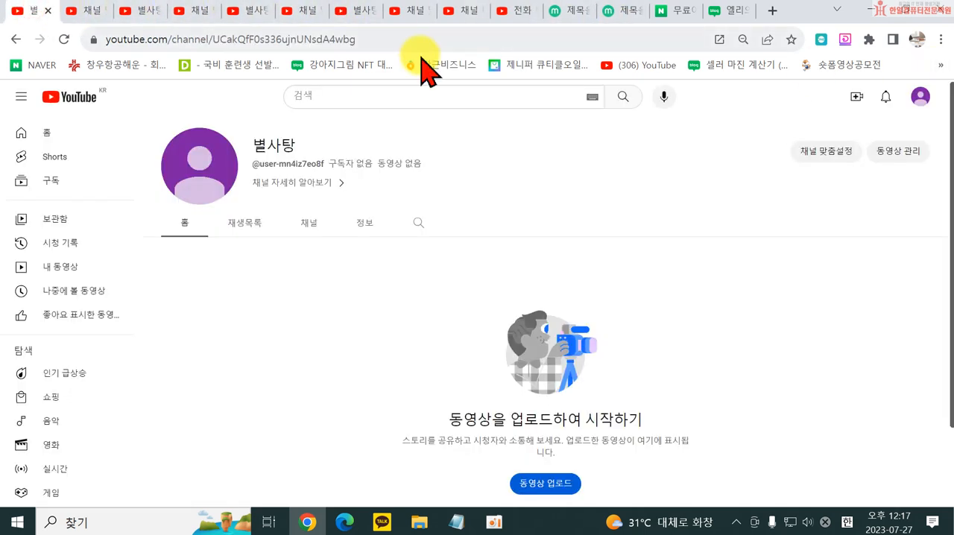
{"action": "left_click", "coordinate": [85, 103]}
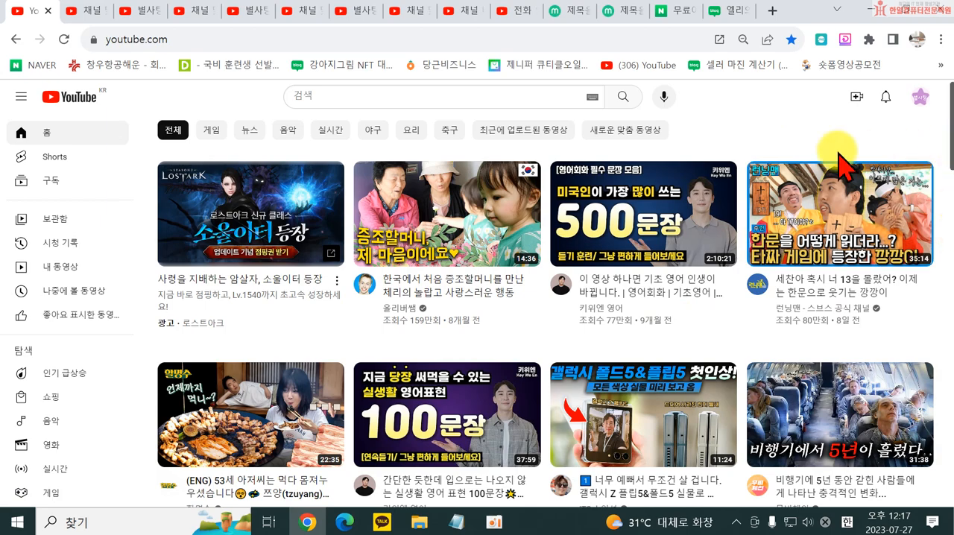
{"action": "scroll", "coordinate": [780, 314], "scroll_direction": "down", "scroll_amount": 3}
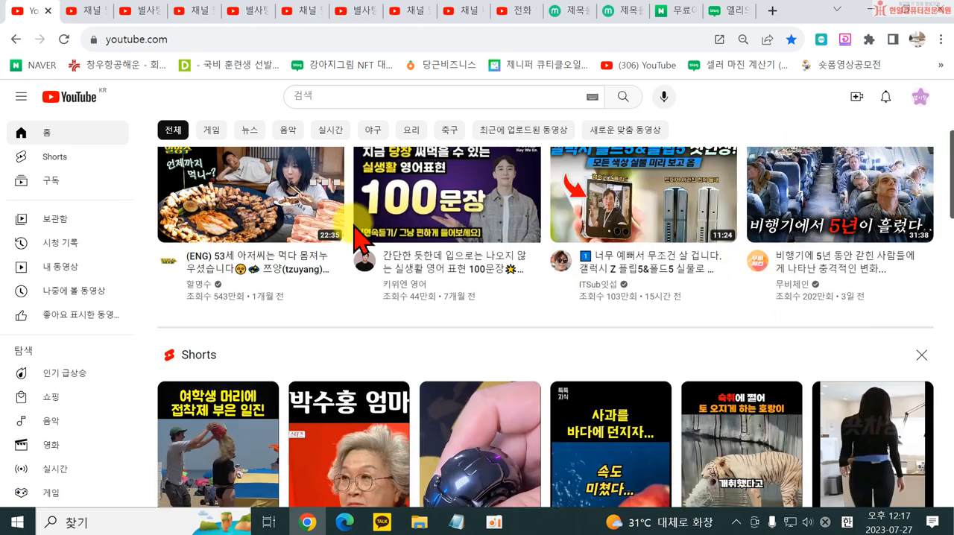
{"action": "scroll", "coordinate": [396, 283], "scroll_direction": "up", "scroll_amount": 3}
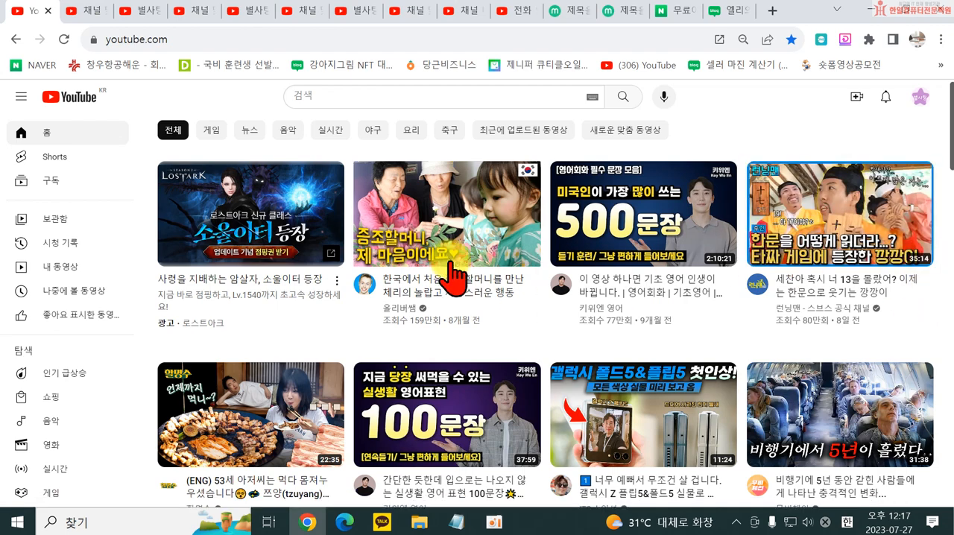
{"action": "scroll", "coordinate": [416, 326], "scroll_direction": "down", "scroll_amount": 5}
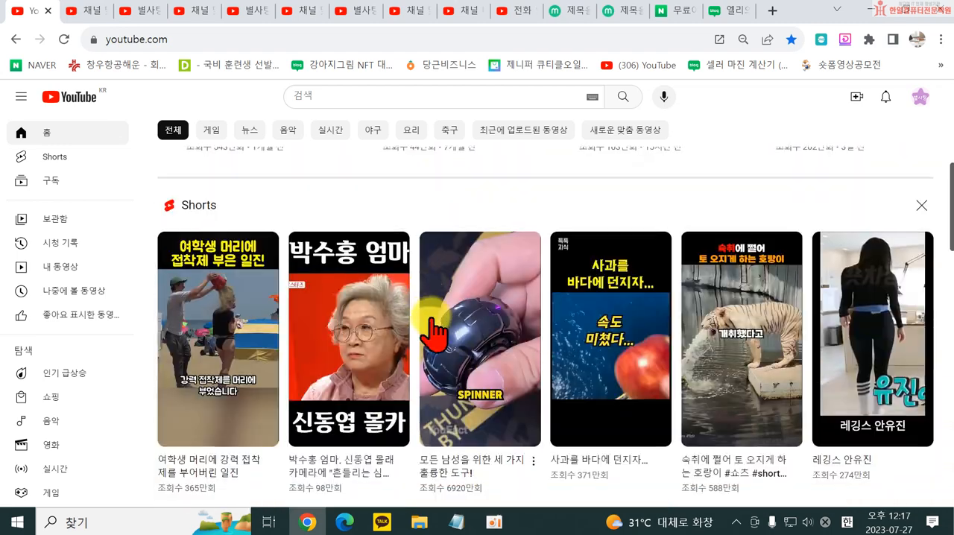
{"action": "scroll", "coordinate": [697, 367], "scroll_direction": "down", "scroll_amount": 2}
{"action": "scroll", "coordinate": [712, 367], "scroll_direction": "down", "scroll_amount": 3}
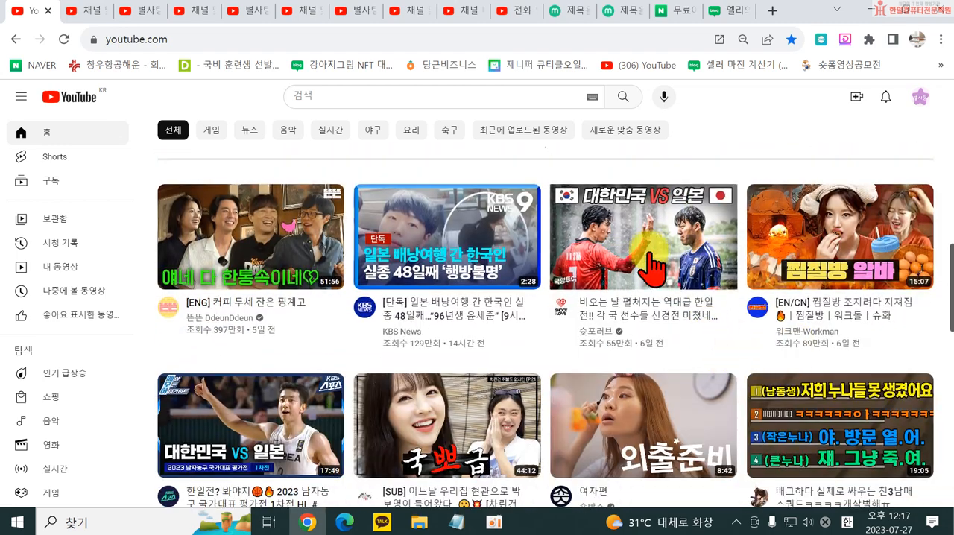
{"action": "scroll", "coordinate": [419, 176], "scroll_direction": "up", "scroll_amount": 3}
{"action": "scroll", "coordinate": [419, 175], "scroll_direction": "up", "scroll_amount": 2}
- Search YouTube for 복근운동
{"action": "left_click", "coordinate": [339, 93]}
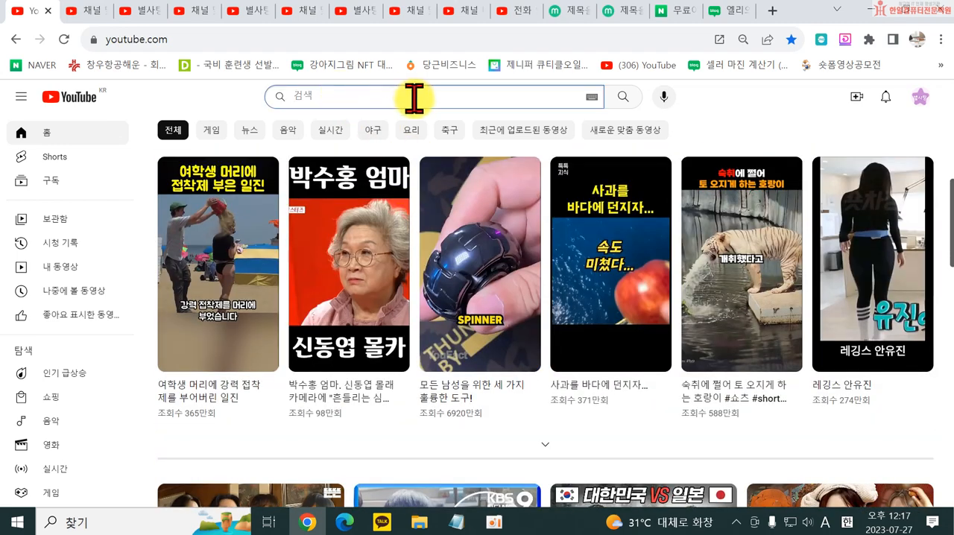
{"action": "type", "text": "qhrd"}
{"action": "key", "text": "BackSpace"}
{"action": "key", "text": "BackSpace"}
{"action": "key", "text": "BackSpace"}
{"action": "key", "text": "BackSpace"}
{"action": "key", "text": "Hangul"}
{"action": "type", "text": "복근운동"}
{"action": "key", "text": "Return"}
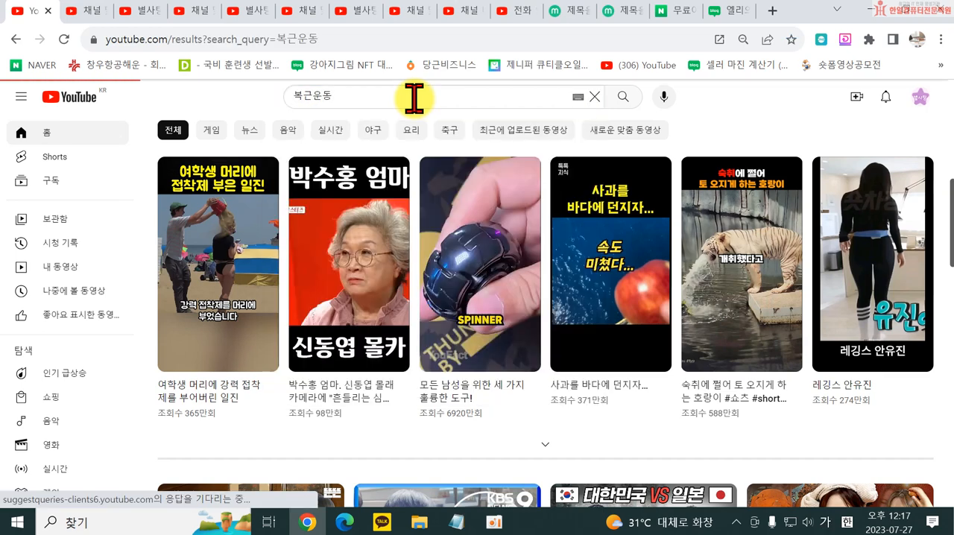
- Examine the regular videos and Shorts in the 복근운동 search results
{"action": "scroll", "coordinate": [586, 316], "scroll_direction": "down", "scroll_amount": 3}
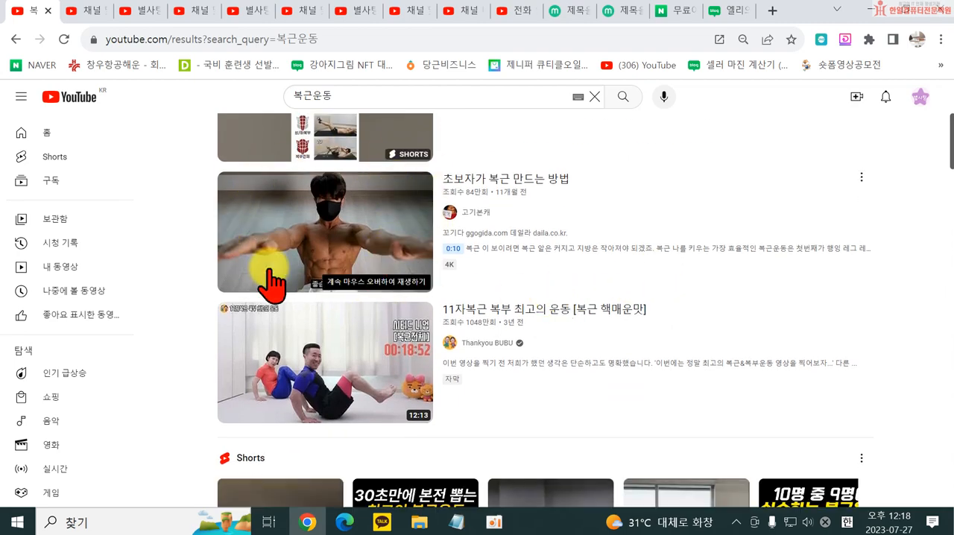
{"action": "scroll", "coordinate": [447, 272], "scroll_direction": "up", "scroll_amount": 3}
{"action": "scroll", "coordinate": [432, 339], "scroll_direction": "down", "scroll_amount": 10}
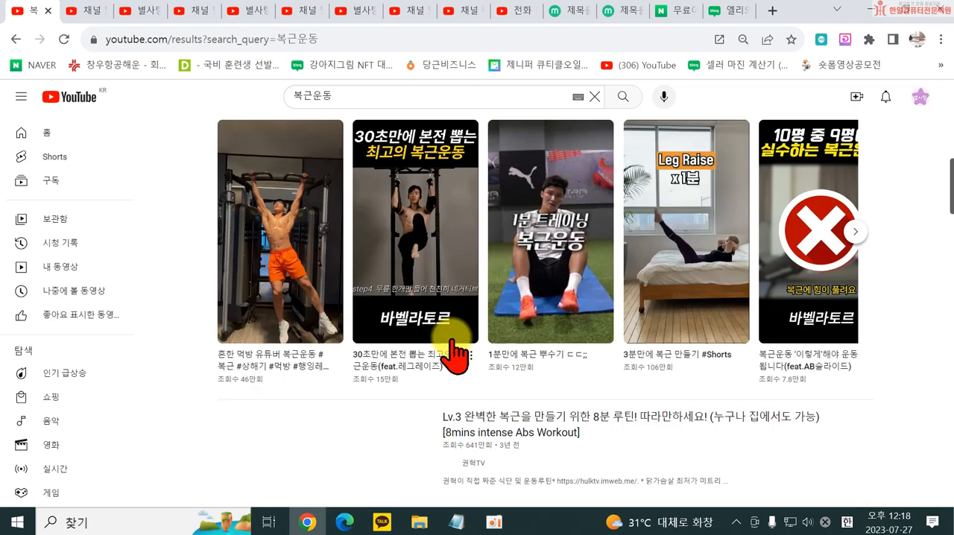
{"action": "scroll", "coordinate": [336, 425], "scroll_direction": "down", "scroll_amount": 5}
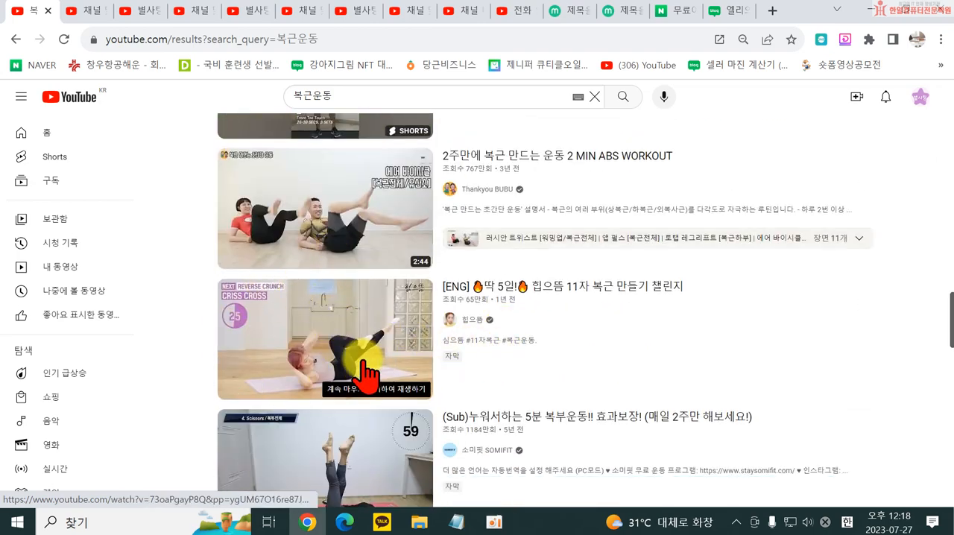
{"action": "scroll", "coordinate": [366, 369], "scroll_direction": "down", "scroll_amount": 12}
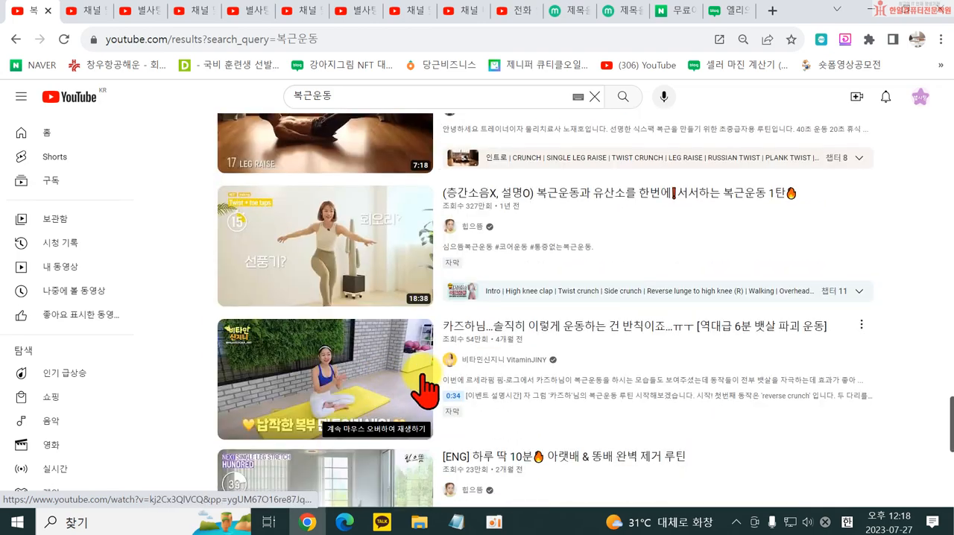
{"action": "scroll", "coordinate": [420, 264], "scroll_direction": "down", "scroll_amount": 4}
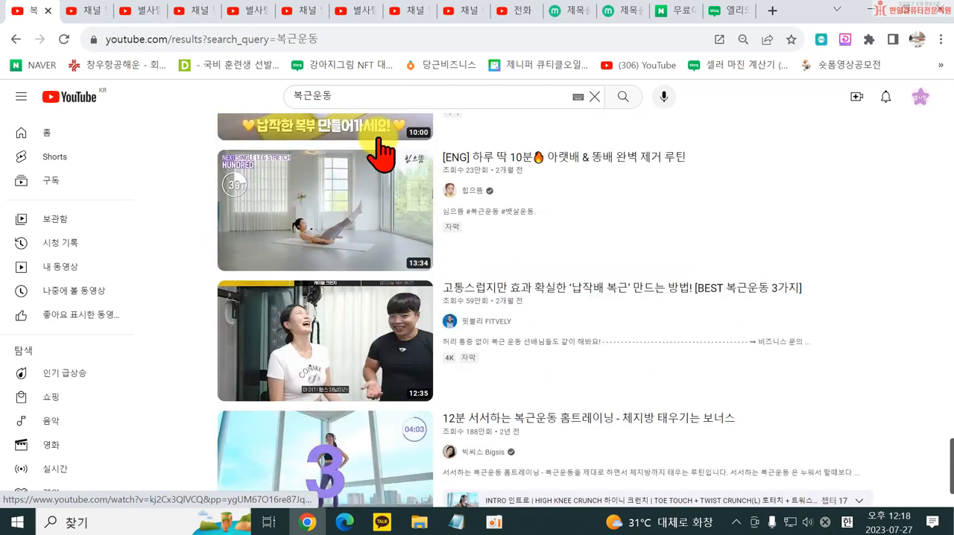
{"action": "scroll", "coordinate": [335, 224], "scroll_direction": "up", "scroll_amount": 2}
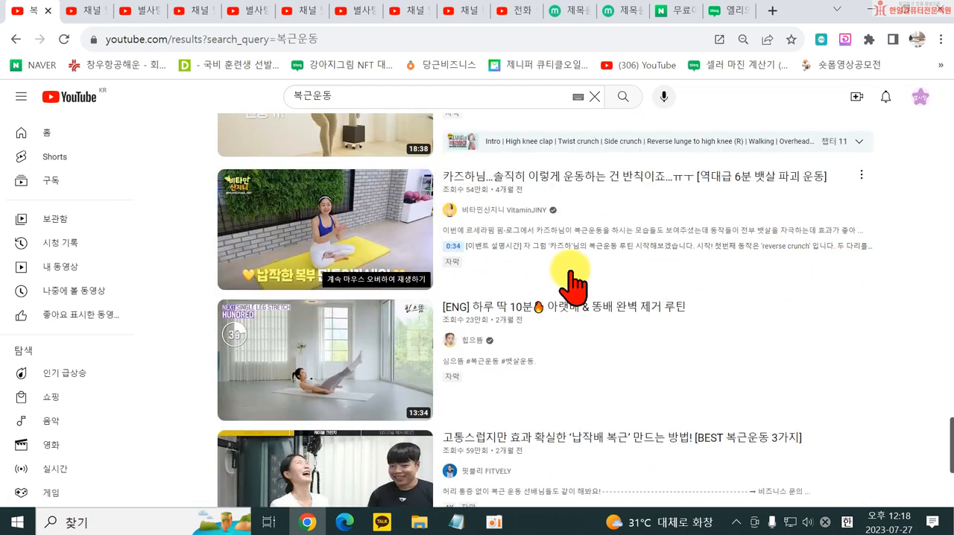
{"action": "scroll", "coordinate": [522, 253], "scroll_direction": "down", "scroll_amount": 3}
{"action": "scroll", "coordinate": [735, 404], "scroll_direction": "down", "scroll_amount": 4}
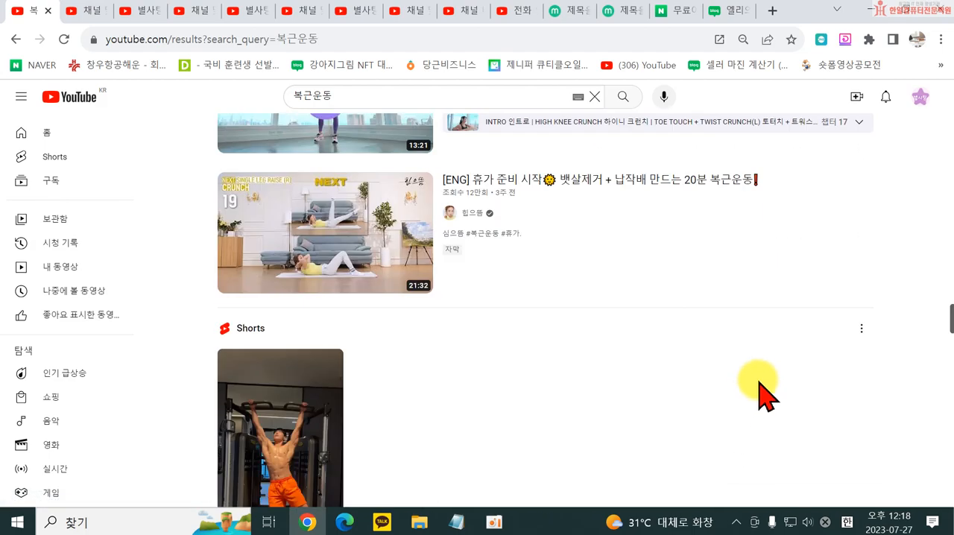
{"action": "scroll", "coordinate": [768, 373], "scroll_direction": "down", "scroll_amount": 10}
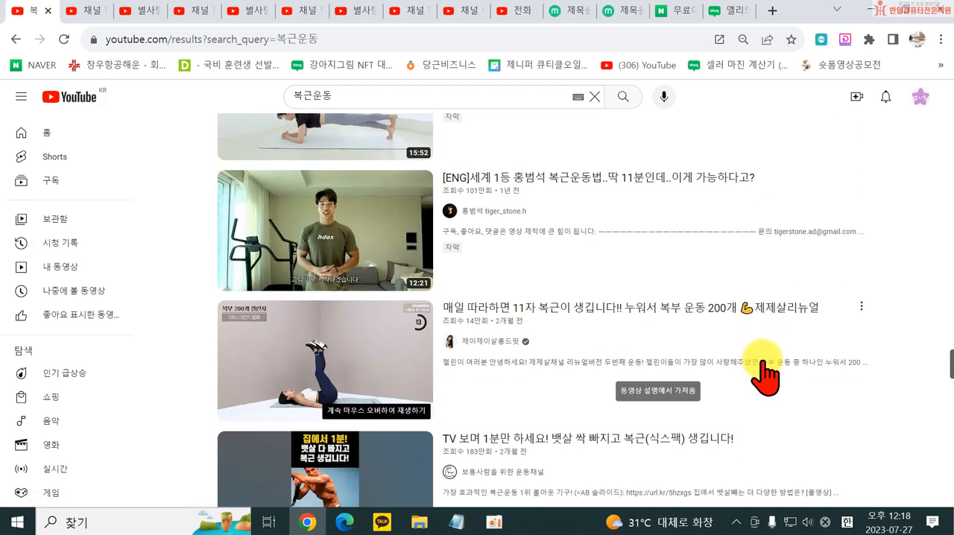
{"action": "scroll", "coordinate": [656, 350], "scroll_direction": "down", "scroll_amount": 15}
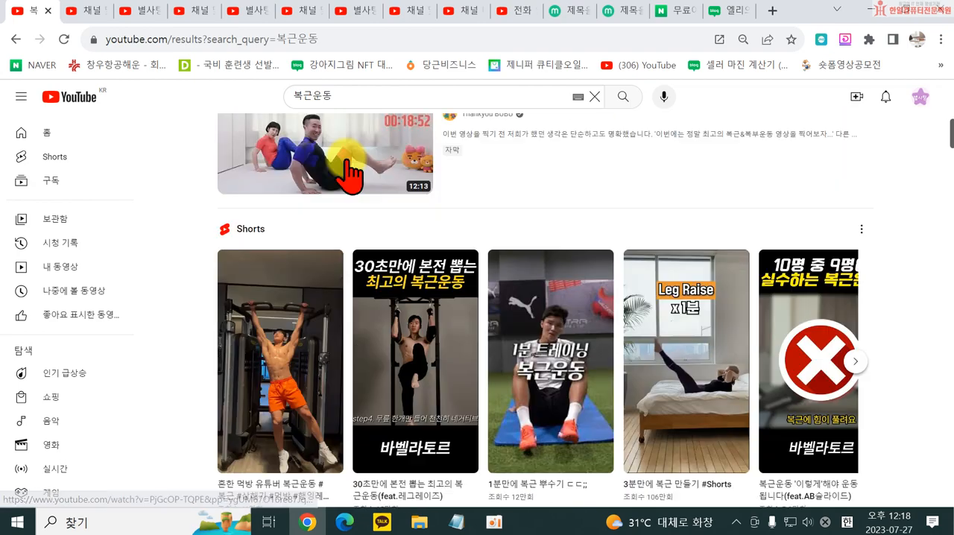
{"action": "scroll", "coordinate": [352, 163], "scroll_direction": "up", "scroll_amount": 1}
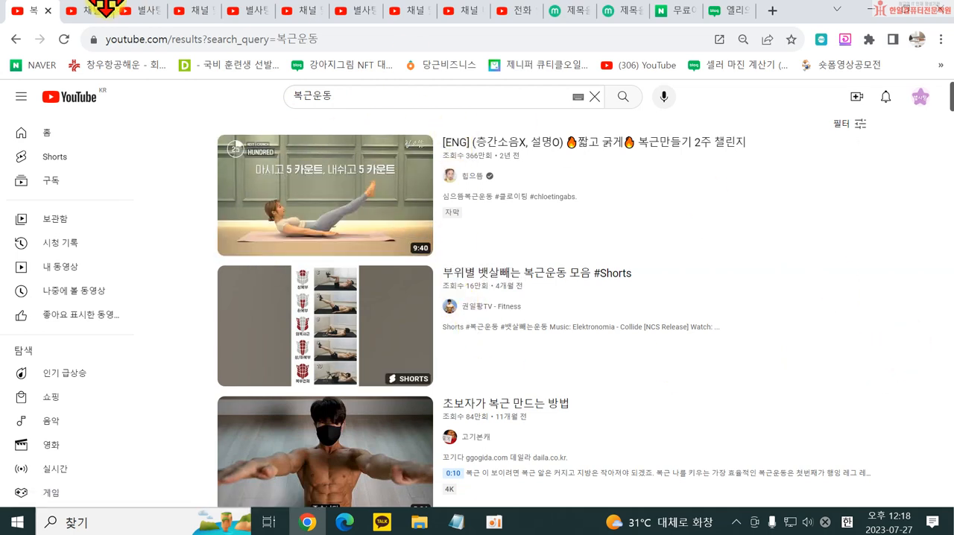
- Leave the search results, return to the channel's feature eligibility settings in YouTube Studio, and expand the advanced features (고급 기능)
{"action": "left_click", "coordinate": [15, 39]}
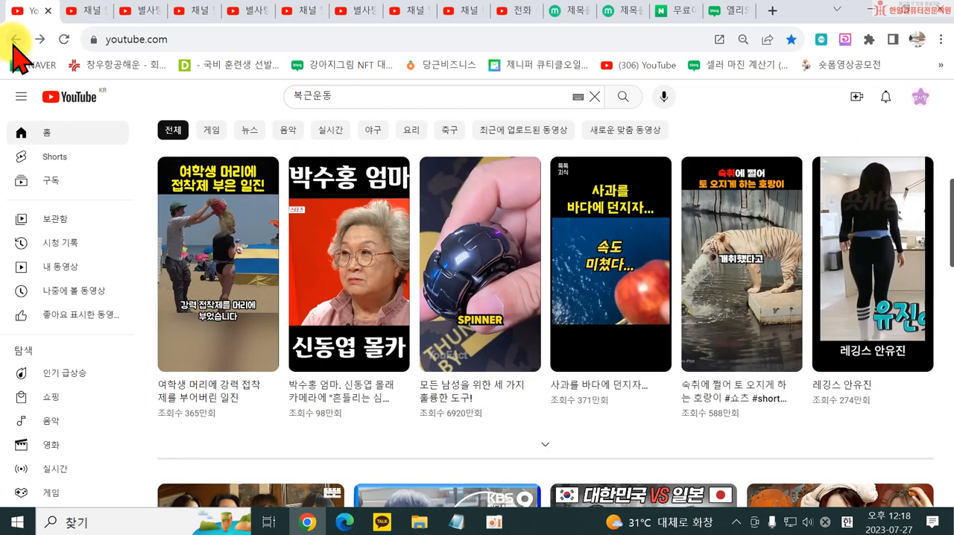
{"action": "left_click", "coordinate": [16, 38]}
{"action": "left_click", "coordinate": [519, 11]}
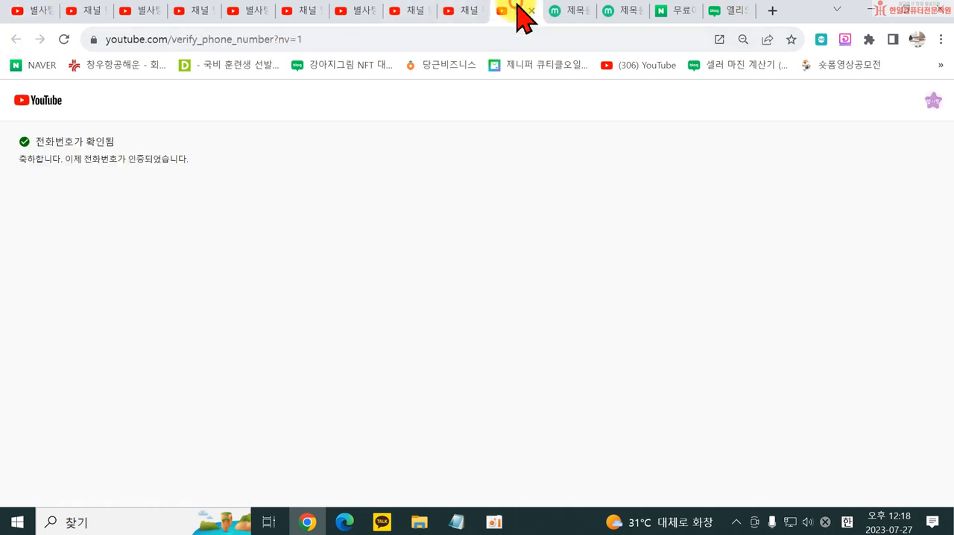
{"action": "left_click", "coordinate": [456, 10]}
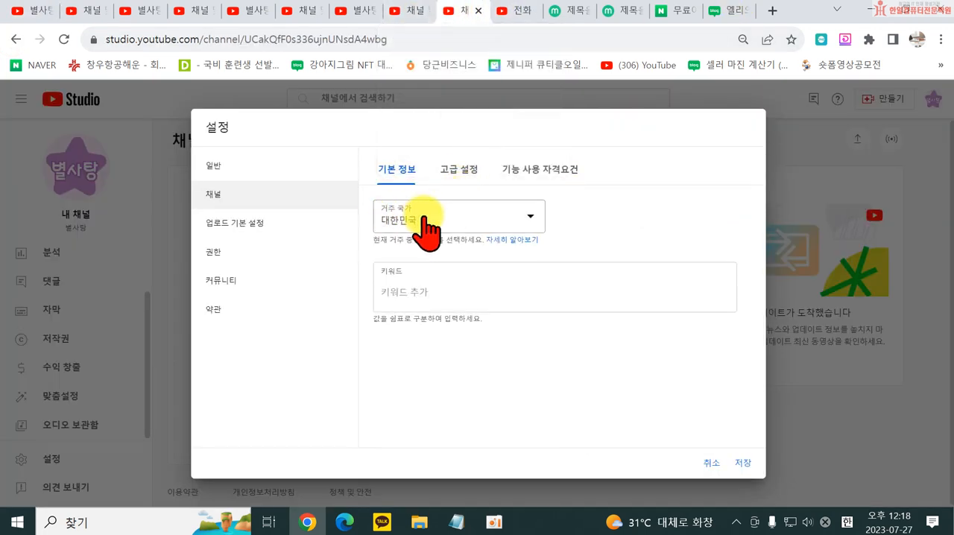
{"action": "left_click", "coordinate": [548, 183]}
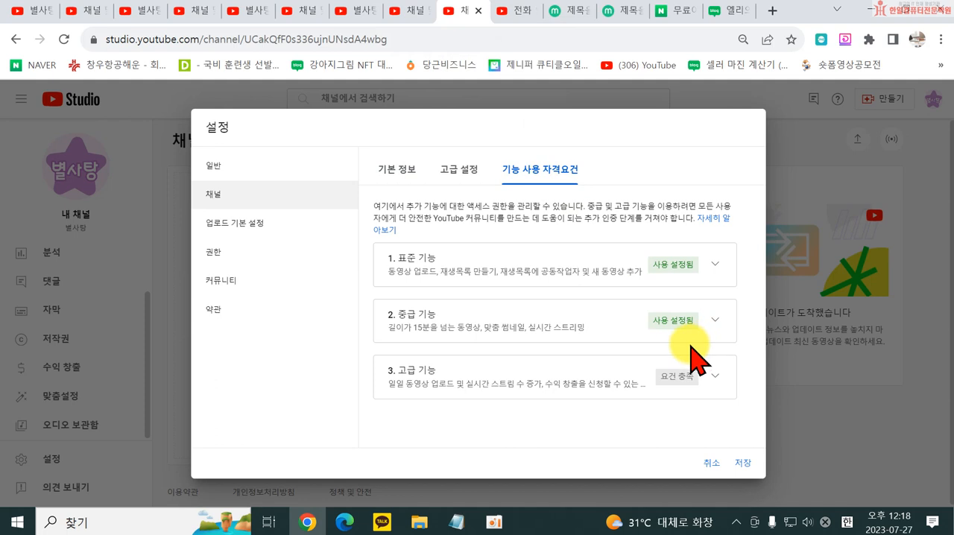
{"action": "left_click", "coordinate": [715, 377]}
{"action": "scroll", "coordinate": [642, 399], "scroll_direction": "down", "scroll_amount": 2}
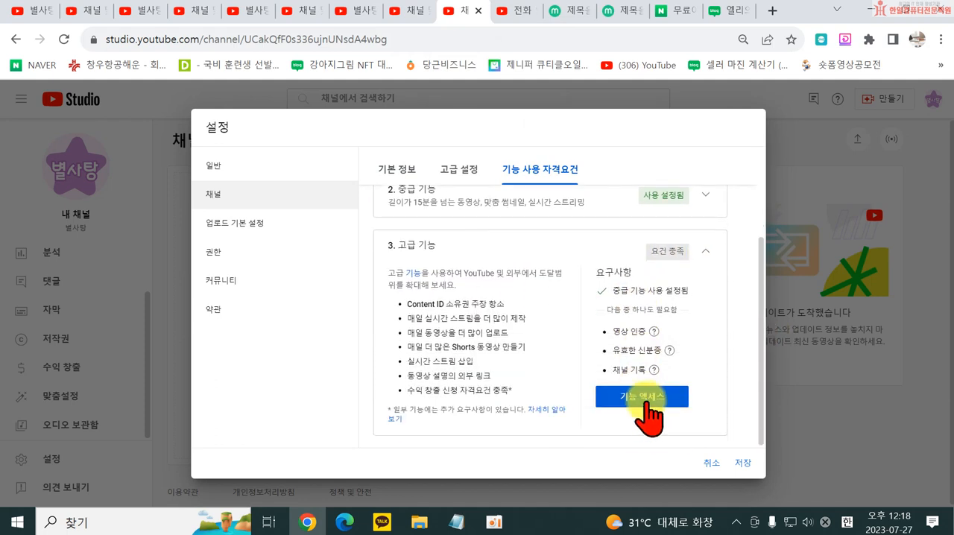
- Try 채널 기록 쌓기 as the access method for advanced features, cancel it, and review the listed Shorts benefit
{"action": "left_click", "coordinate": [661, 401]}
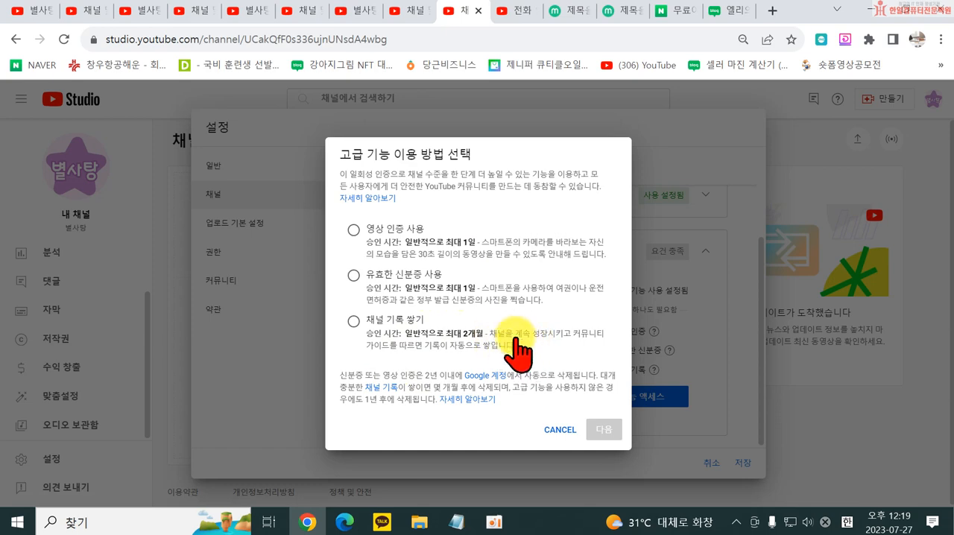
{"action": "left_click", "coordinate": [378, 322]}
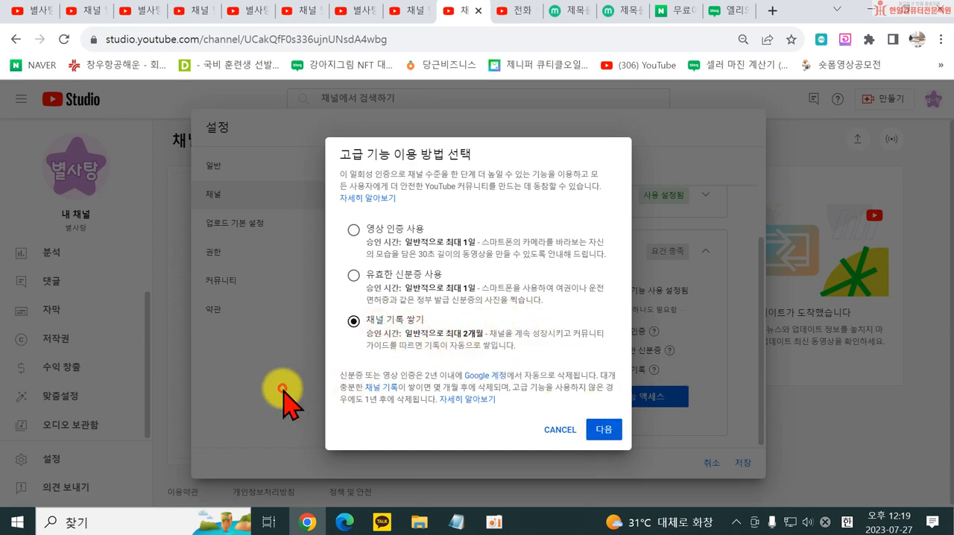
{"action": "left_click", "coordinate": [560, 431]}
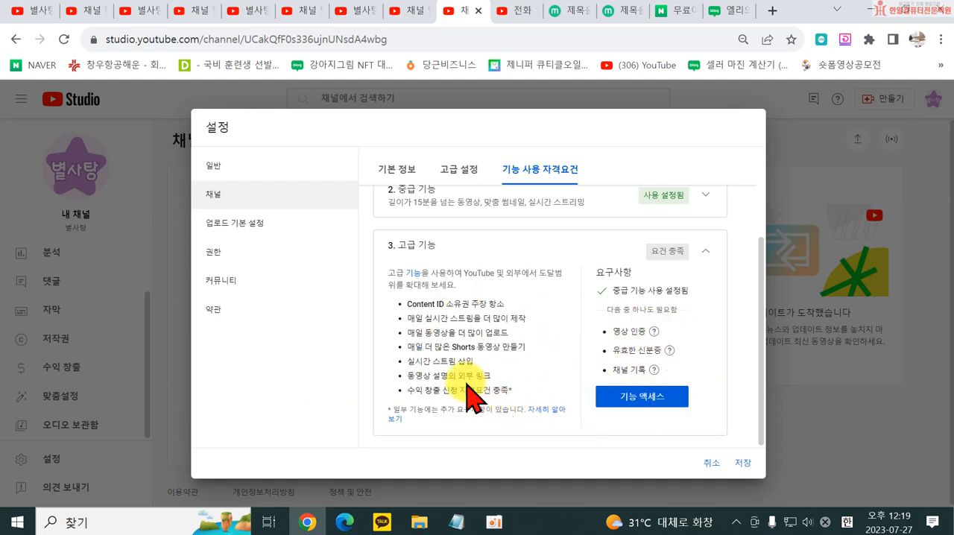
{"action": "left_click_drag", "start_coordinate": [406, 347], "coordinate": [552, 357]}
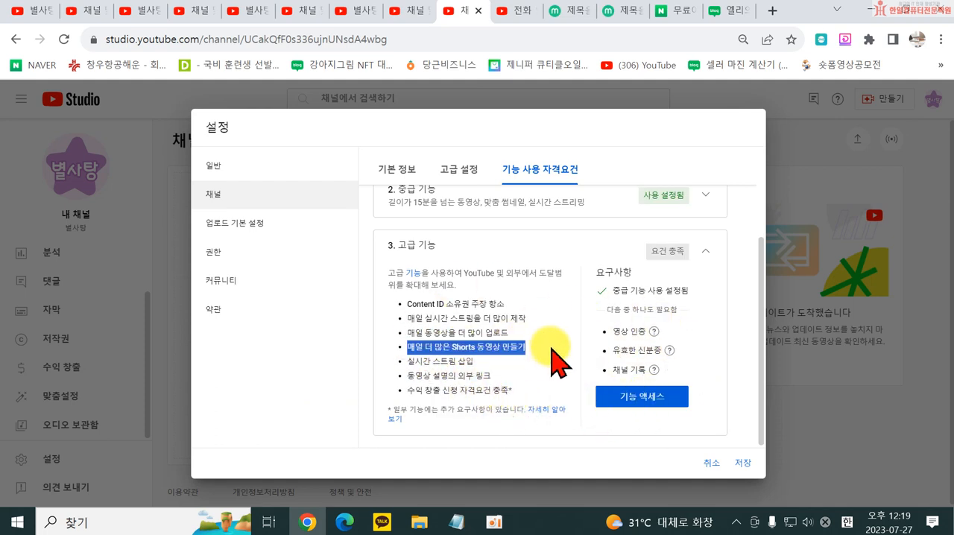
{"action": "left_click", "coordinate": [549, 366]}
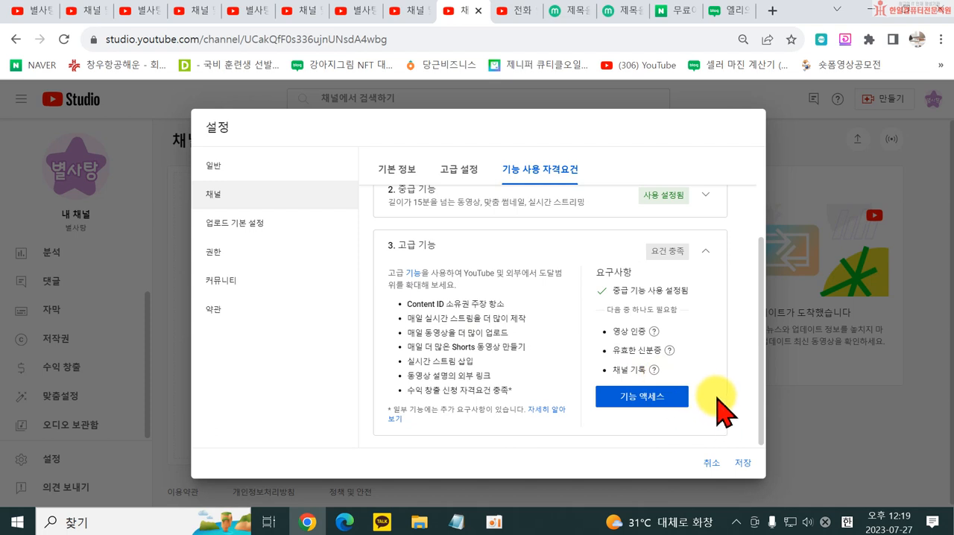
- Enter 한일컴퓨터동영상 as the default video title in the upload defaults (업로드 기본 설정)
{"action": "left_click", "coordinate": [246, 240]}
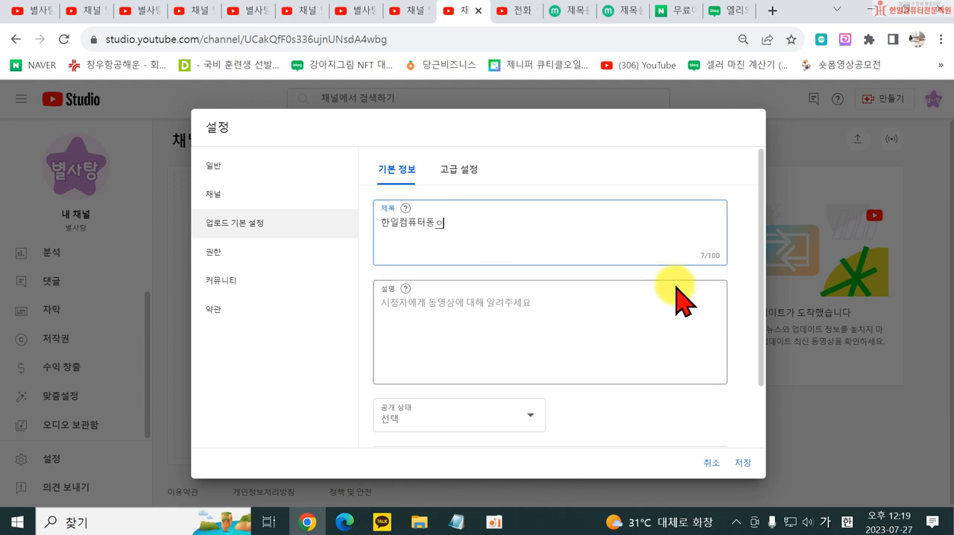
{"action": "left_click", "coordinate": [573, 341]}
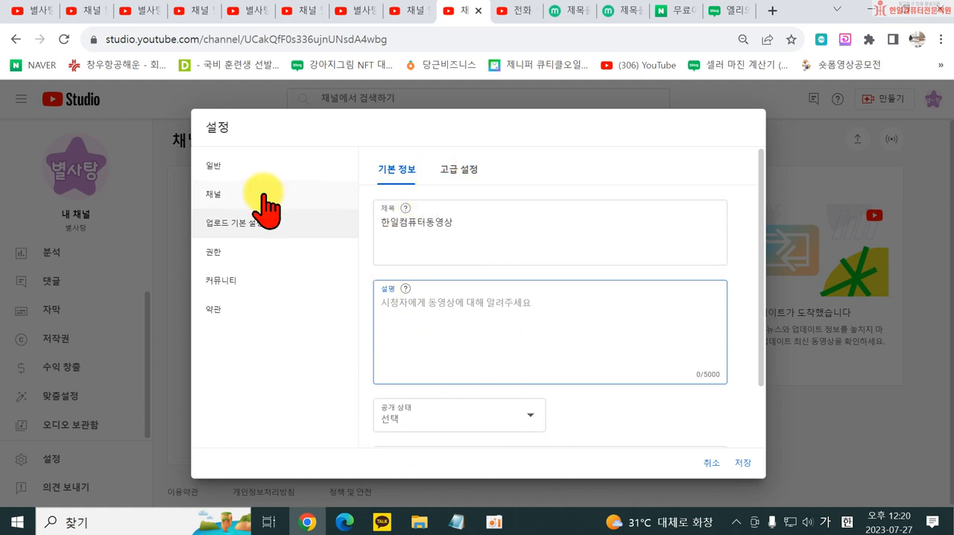
- Review the advanced upload defaults (고급 설정), from automatic chapters and license down to the comment options
{"action": "left_click", "coordinate": [462, 170]}
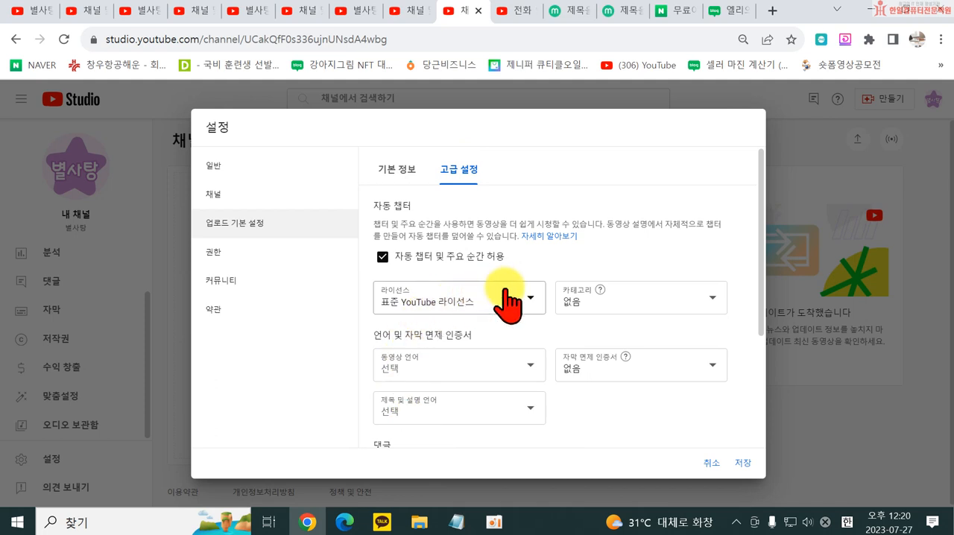
{"action": "scroll", "coordinate": [571, 323], "scroll_direction": "down", "scroll_amount": 1}
{"action": "scroll", "coordinate": [549, 390], "scroll_direction": "down", "scroll_amount": 1}
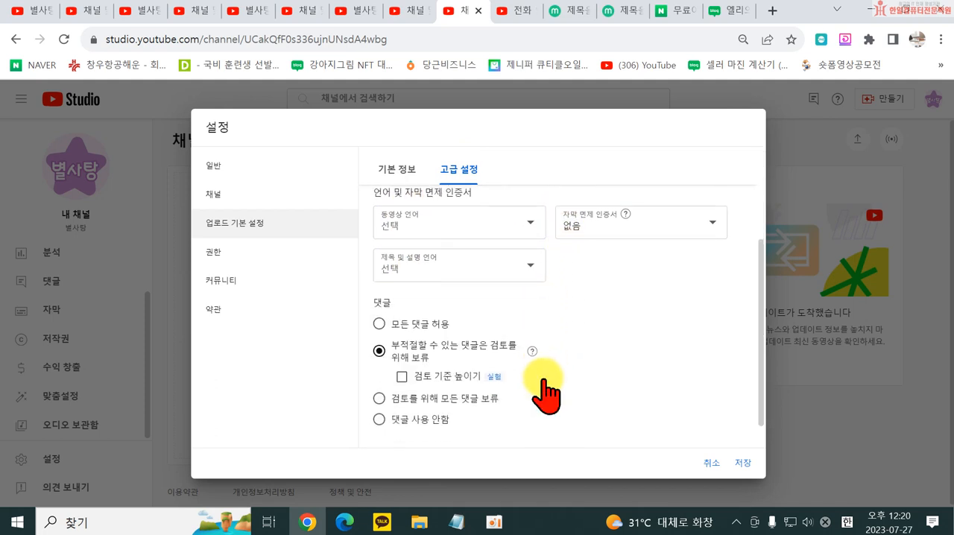
{"action": "scroll", "coordinate": [542, 395], "scroll_direction": "down", "scroll_amount": 2}
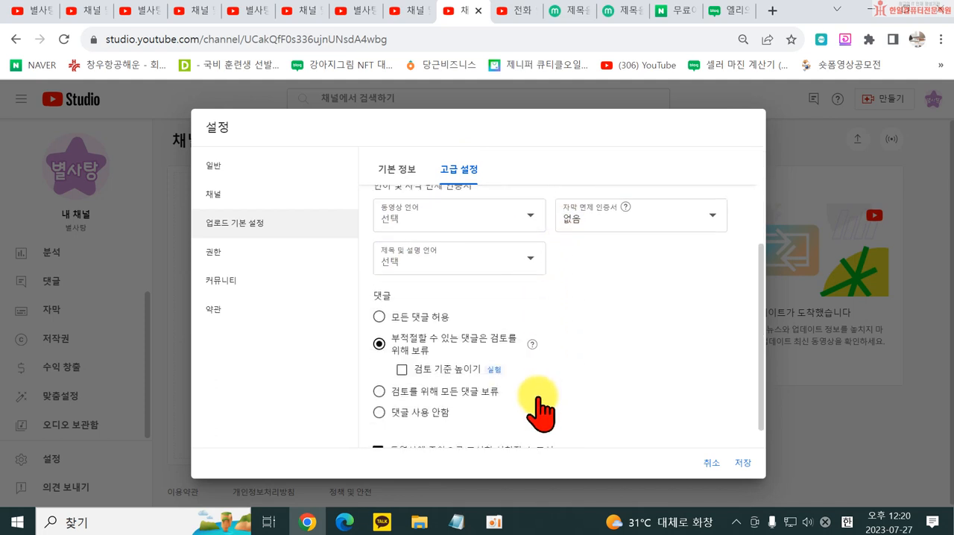
- Read the brand account text in the permissions settings (권한) and look over the community automated filters
{"action": "left_click", "coordinate": [226, 259]}
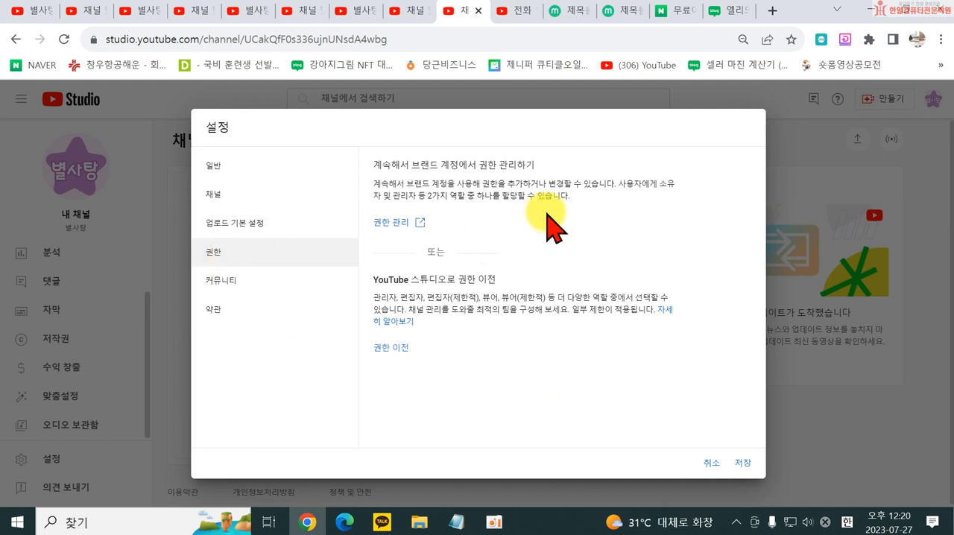
{"action": "left_click_drag", "start_coordinate": [415, 179], "coordinate": [585, 179]}
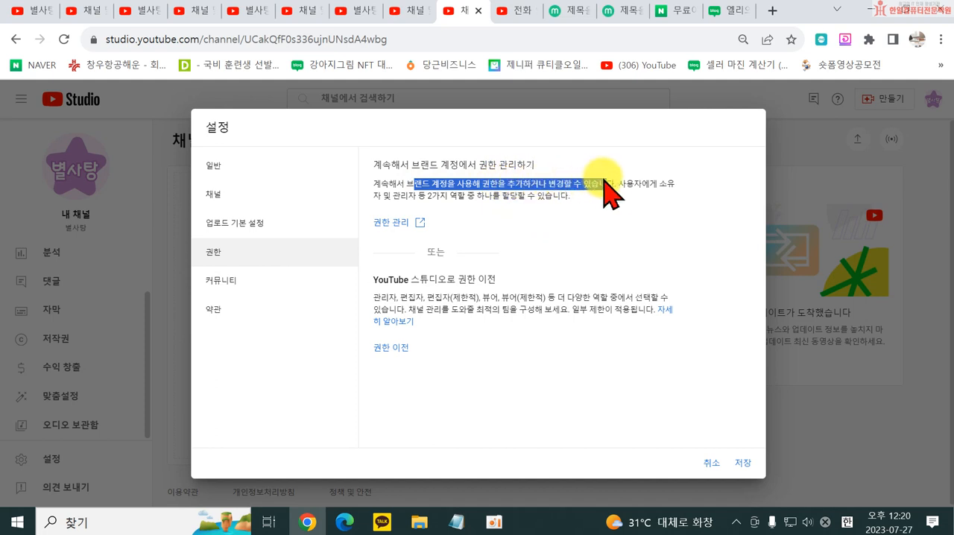
{"action": "left_click", "coordinate": [519, 211]}
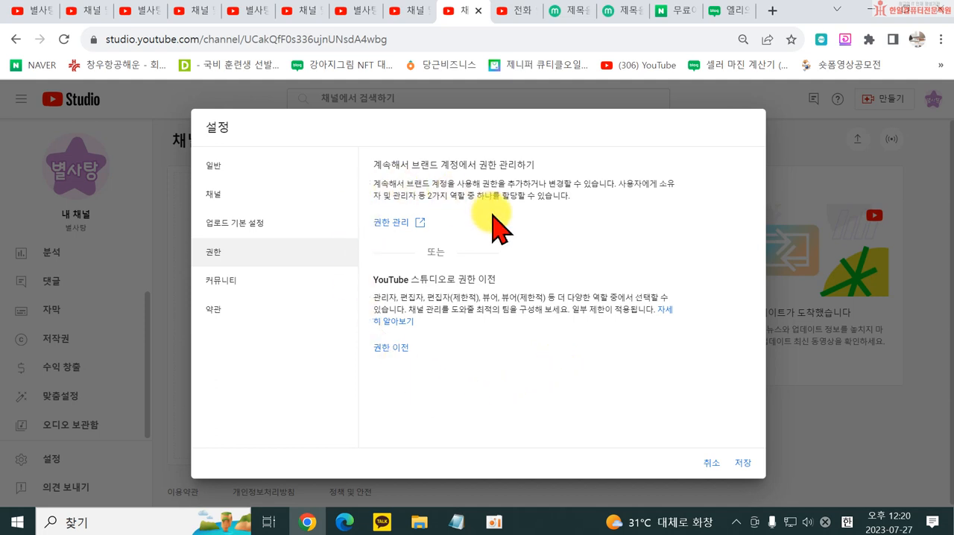
{"action": "left_click", "coordinate": [266, 282]}
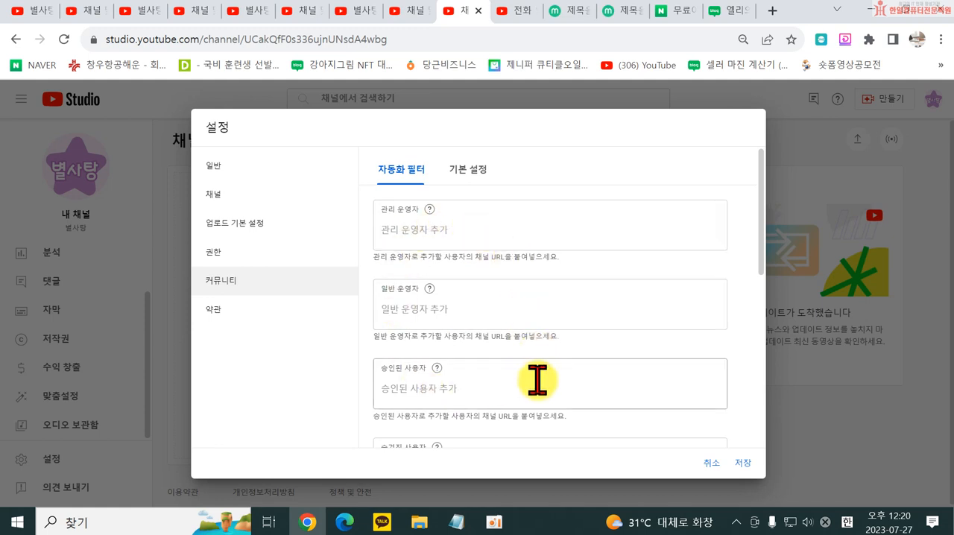
{"action": "scroll", "coordinate": [365, 365], "scroll_direction": "down", "scroll_amount": 2}
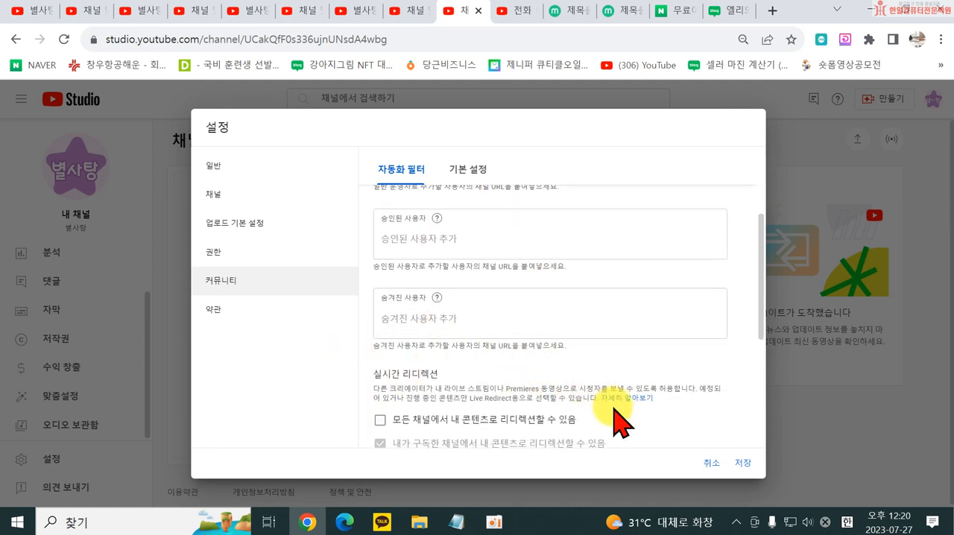
{"action": "scroll", "coordinate": [512, 377], "scroll_direction": "up", "scroll_amount": 2}
- Open the brand account's permission management from the permissions settings, review the user and account deletion sections, and close the page
{"action": "left_click", "coordinate": [231, 252]}
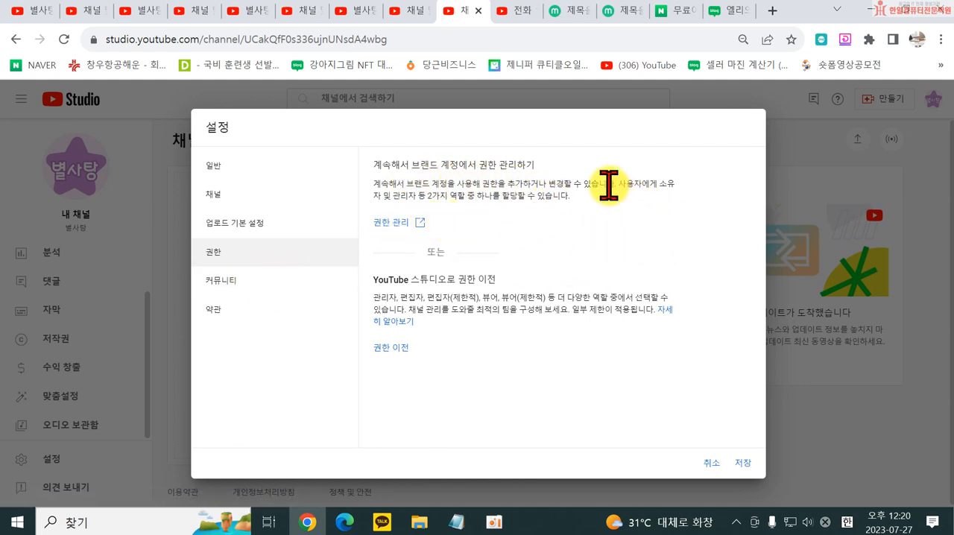
{"action": "left_click", "coordinate": [405, 222]}
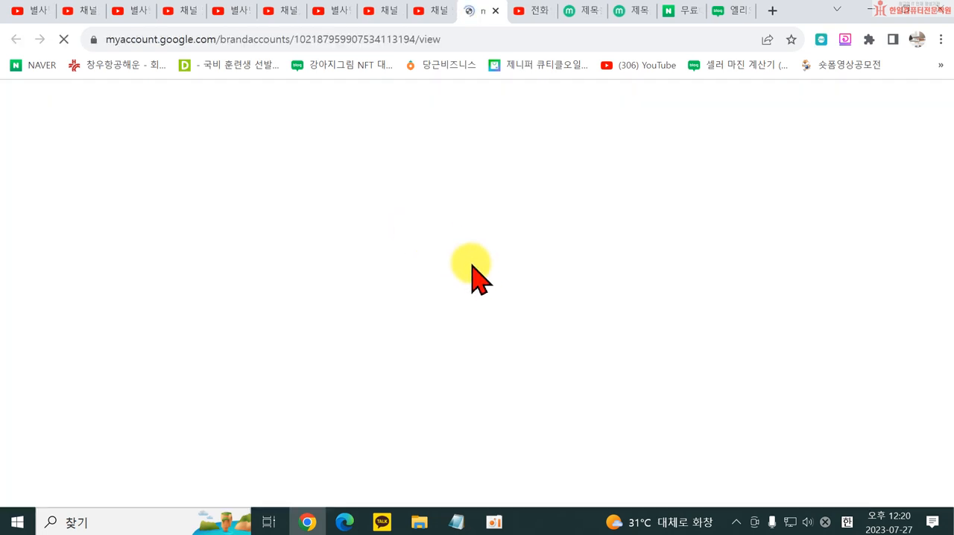
{"action": "scroll", "coordinate": [492, 336], "scroll_direction": "down", "scroll_amount": 2}
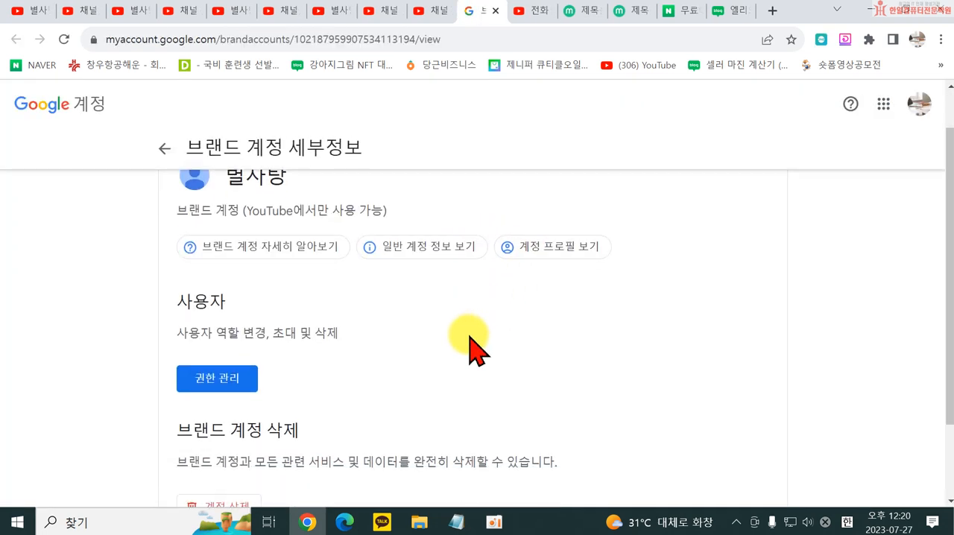
{"action": "left_click", "coordinate": [217, 287]}
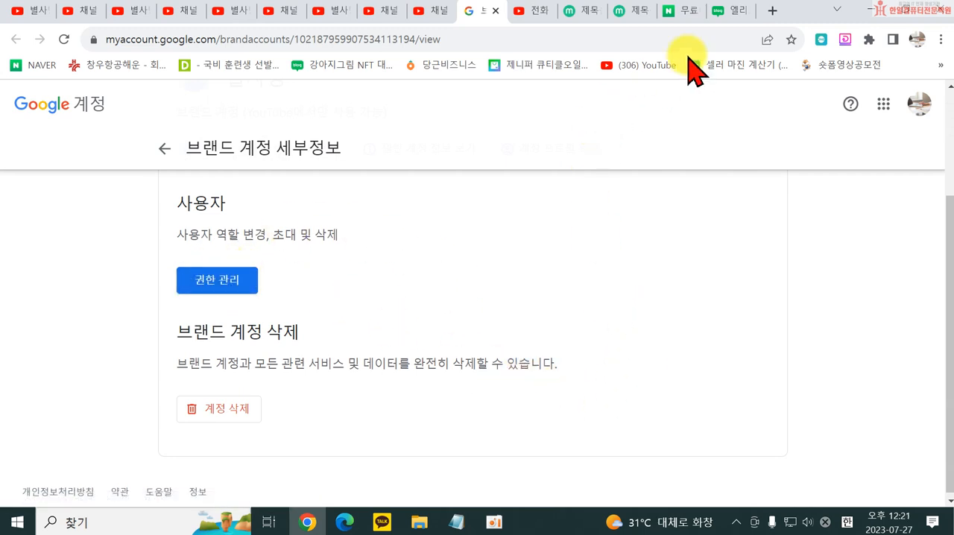
{"action": "left_click", "coordinate": [499, 11]}
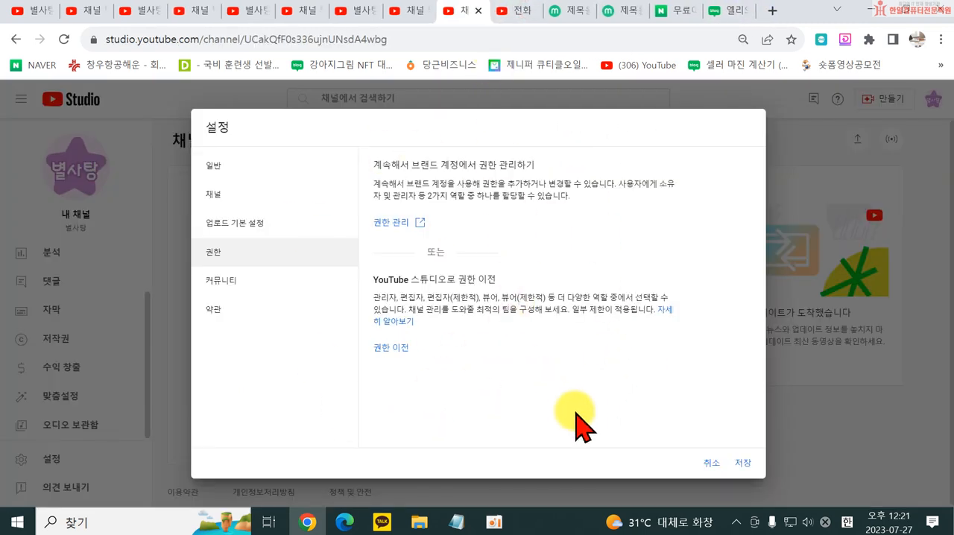
- Look through the community automated filters and the terms (약관), and save the channel settings
{"action": "left_click", "coordinate": [249, 281]}
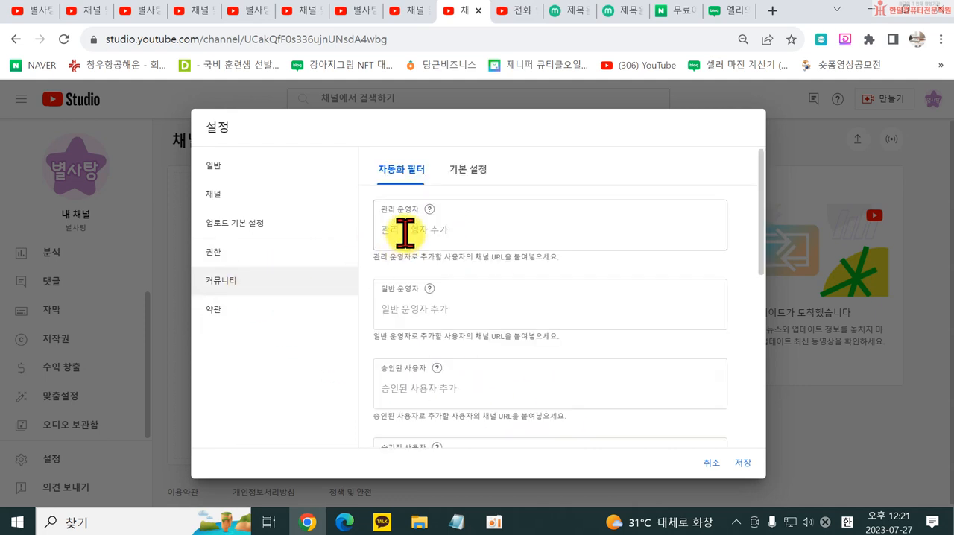
{"action": "left_click", "coordinate": [421, 313]}
{"action": "scroll", "coordinate": [445, 319], "scroll_direction": "down", "scroll_amount": 4}
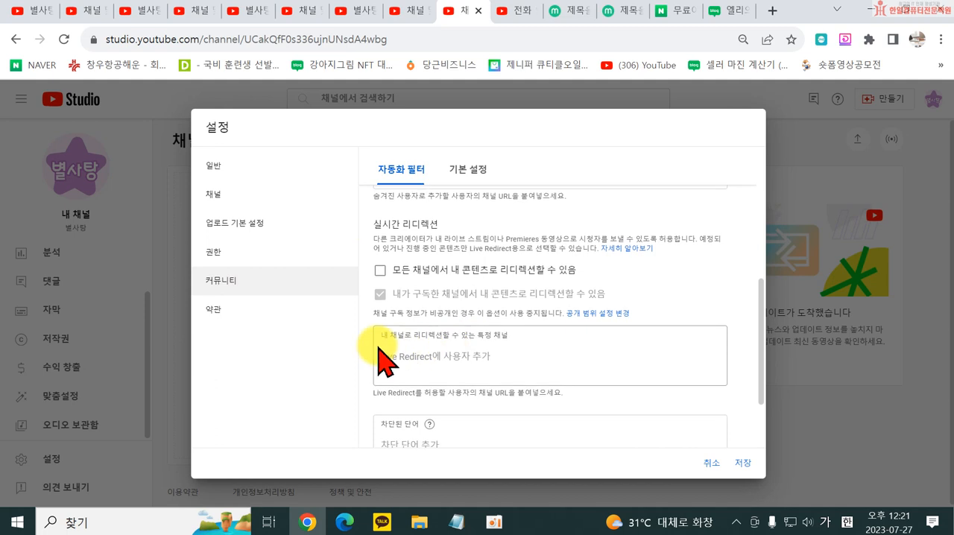
{"action": "left_click", "coordinate": [225, 302]}
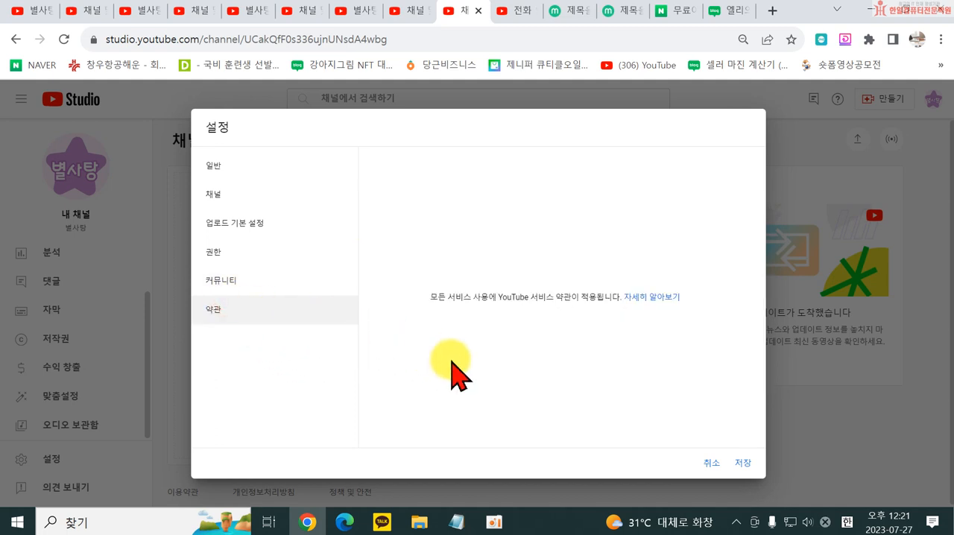
{"action": "left_click", "coordinate": [742, 463]}
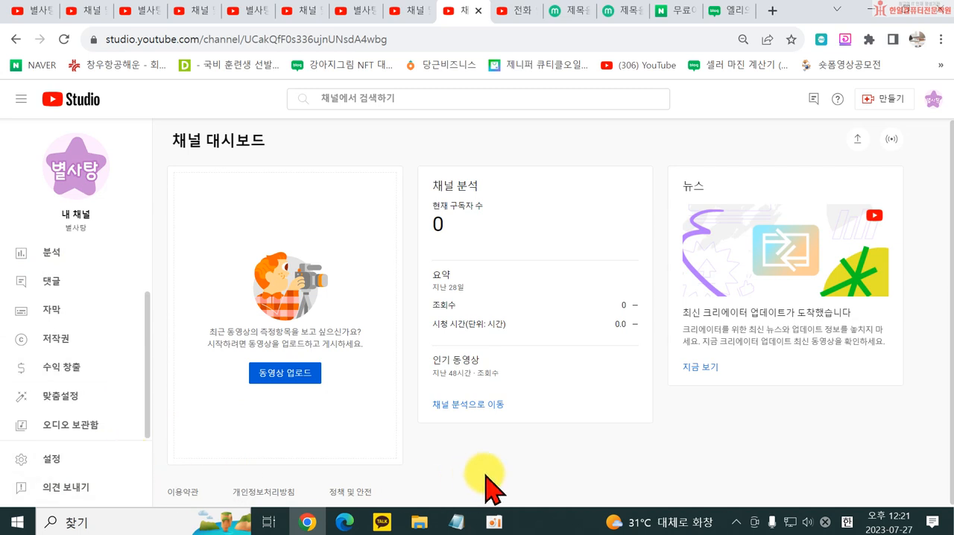
- View the channel's subtitles (자막) and comments (댓글) pages, and return to the public 별사탕 channel page
{"action": "left_click", "coordinate": [65, 311]}
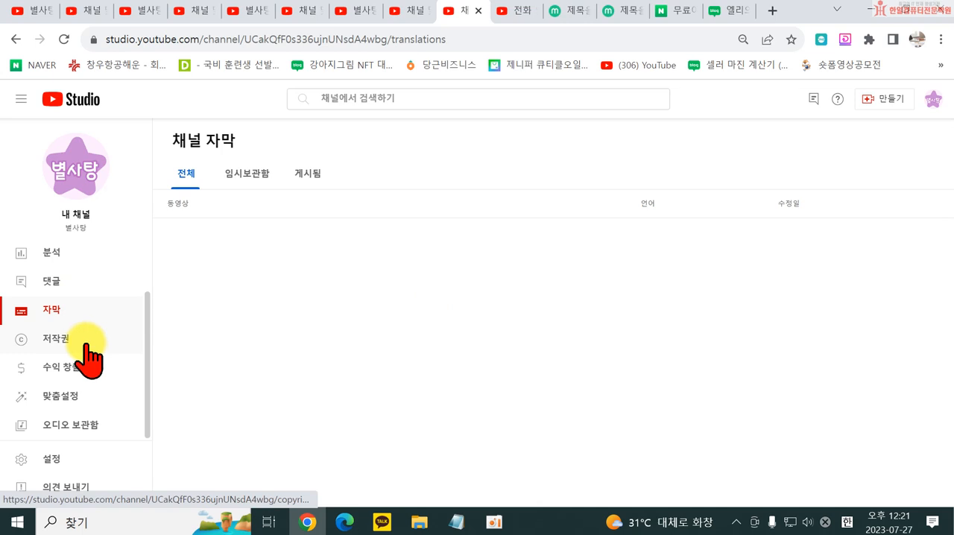
{"action": "left_click", "coordinate": [58, 283]}
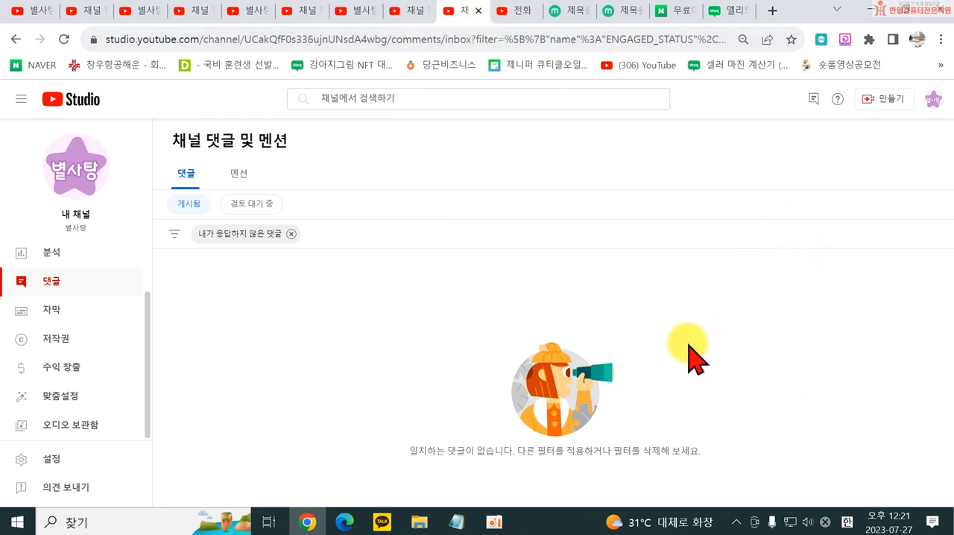
{"action": "left_click", "coordinate": [403, 13]}
{"action": "left_click", "coordinate": [343, 17]}
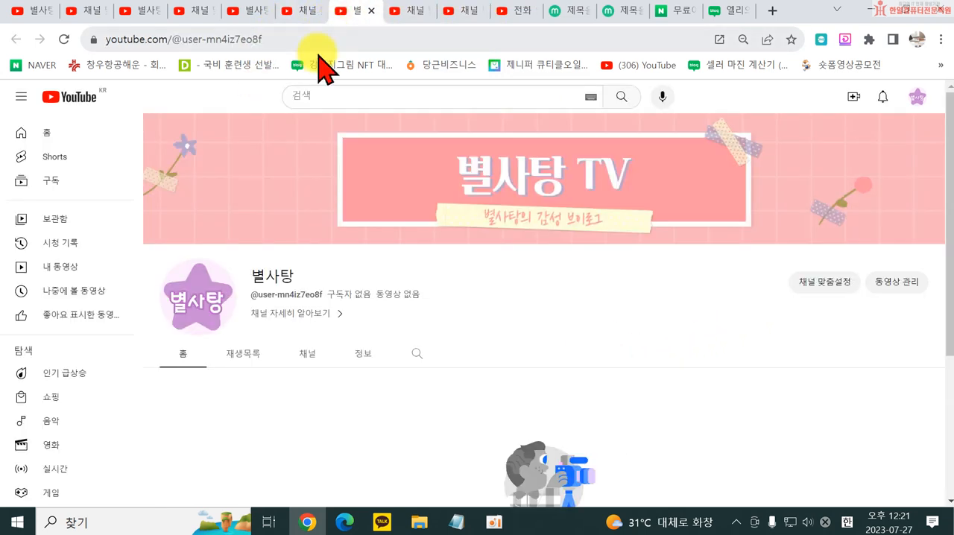
- Switch to Notepad, review the five-item YouTube outline including channel verification, custom thumbnails and video upload, and minimize it
{"action": "left_click", "coordinate": [457, 520]}
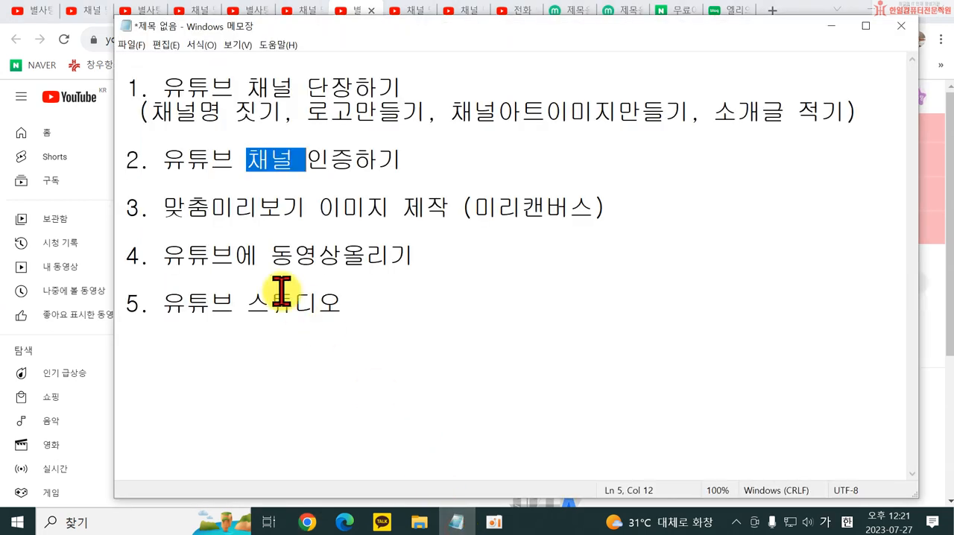
{"action": "left_click_drag", "start_coordinate": [192, 162], "coordinate": [383, 162]}
{"action": "left_click_drag", "start_coordinate": [194, 308], "coordinate": [373, 308]}
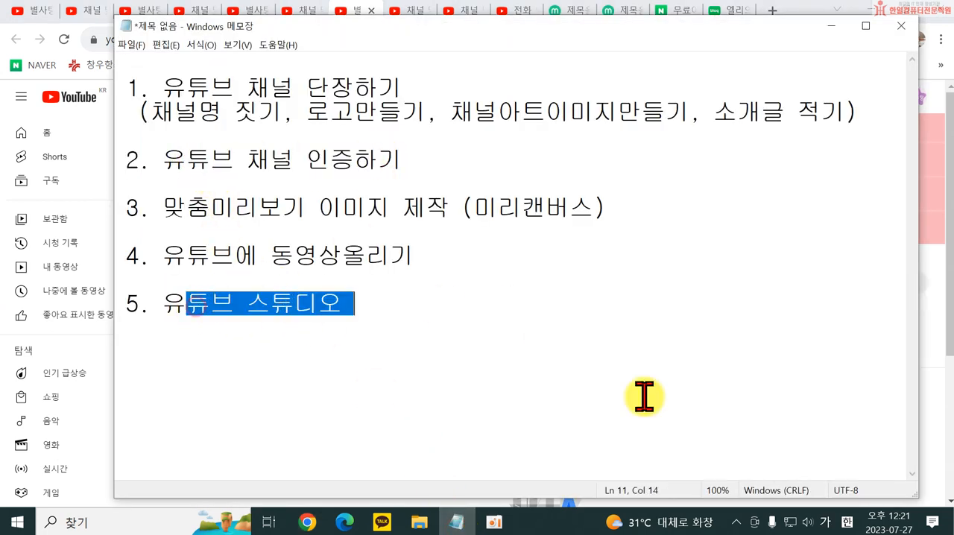
{"action": "left_click", "coordinate": [745, 435]}
{"action": "left_click_drag", "start_coordinate": [235, 208], "coordinate": [392, 256]}
{"action": "left_click", "coordinate": [583, 278]}
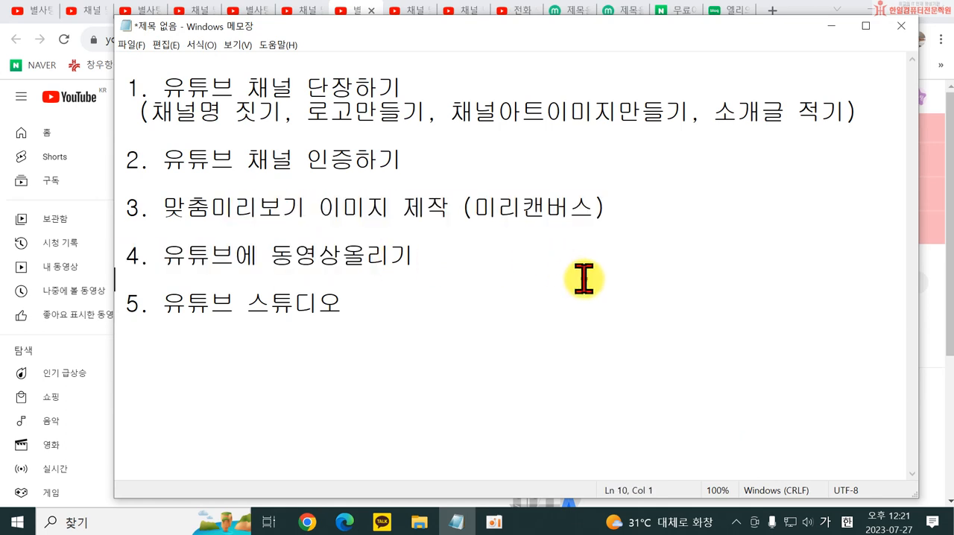
{"action": "left_click", "coordinate": [164, 261]}
{"action": "left_click_drag", "start_coordinate": [164, 261], "coordinate": [414, 256]}
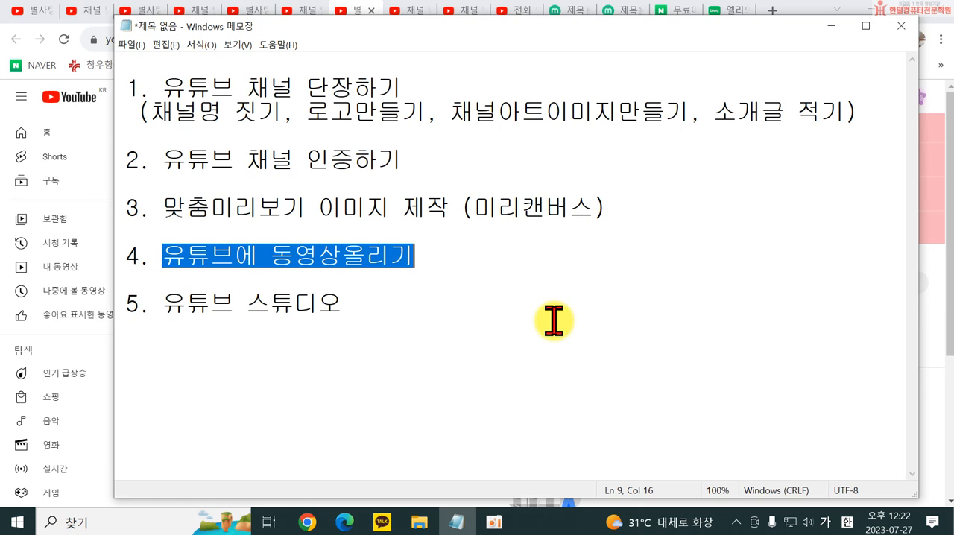
{"action": "left_click", "coordinate": [830, 26]}
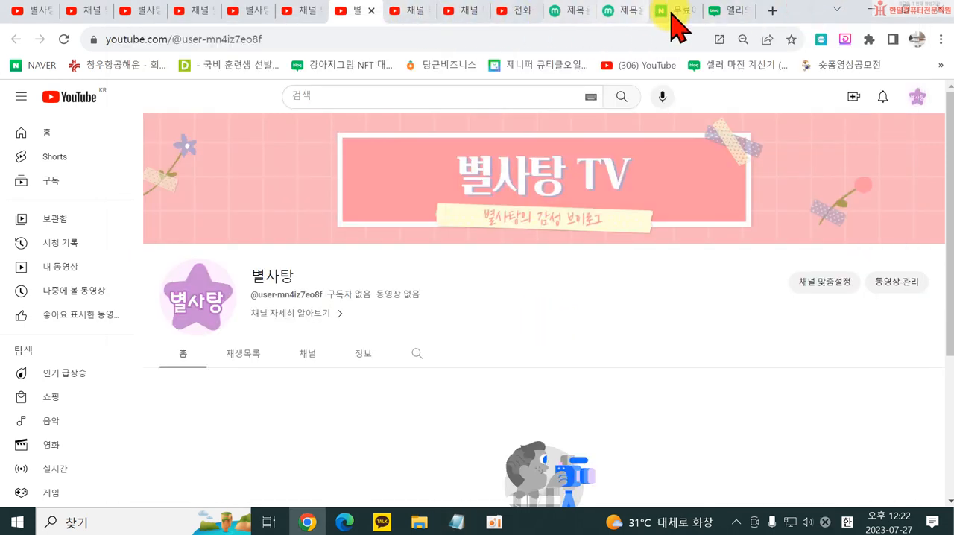
- Switch to MiriCanvas and create a new design with the YouTube thumbnail (썸네일) preset of 1280 × 720 px
{"action": "left_click", "coordinate": [570, 11]}
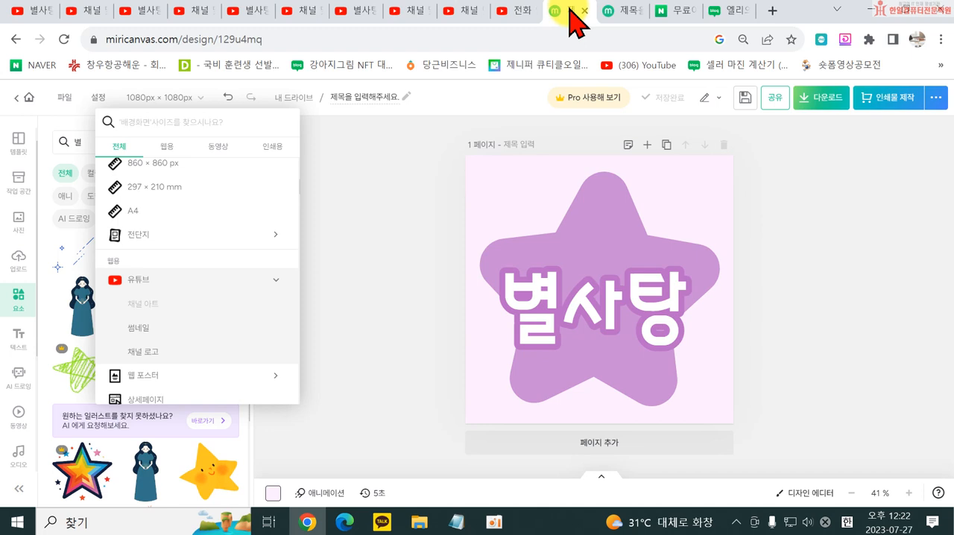
{"action": "left_click", "coordinate": [842, 319]}
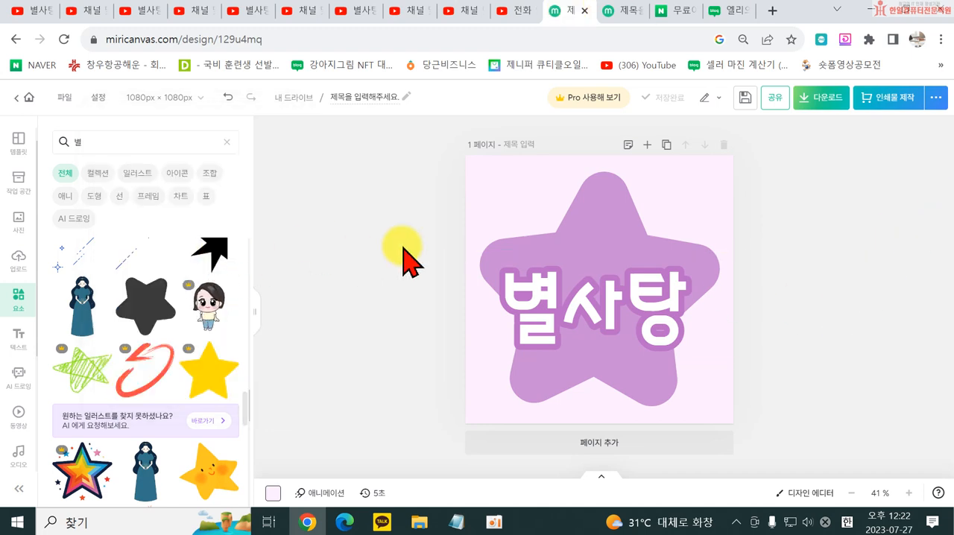
{"action": "left_click", "coordinate": [65, 97]}
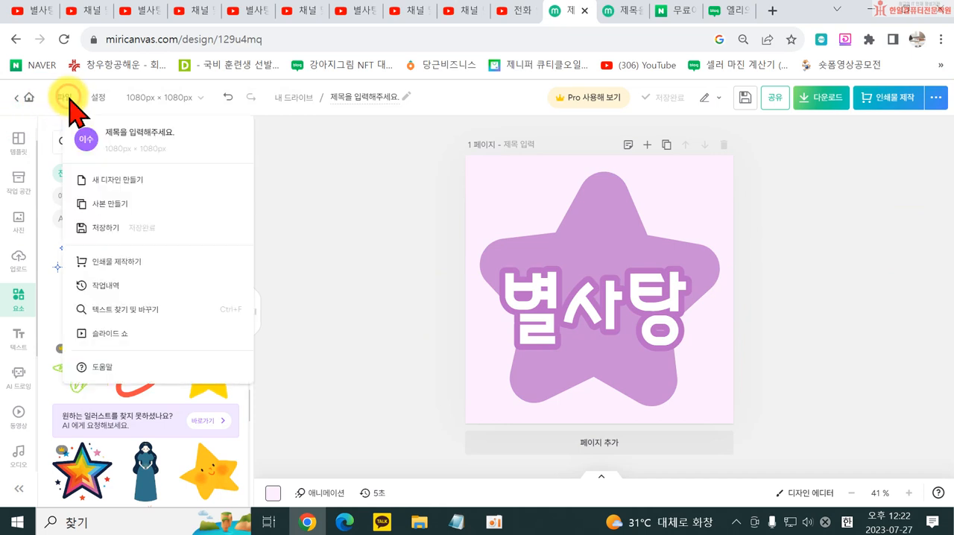
{"action": "left_click", "coordinate": [99, 185]}
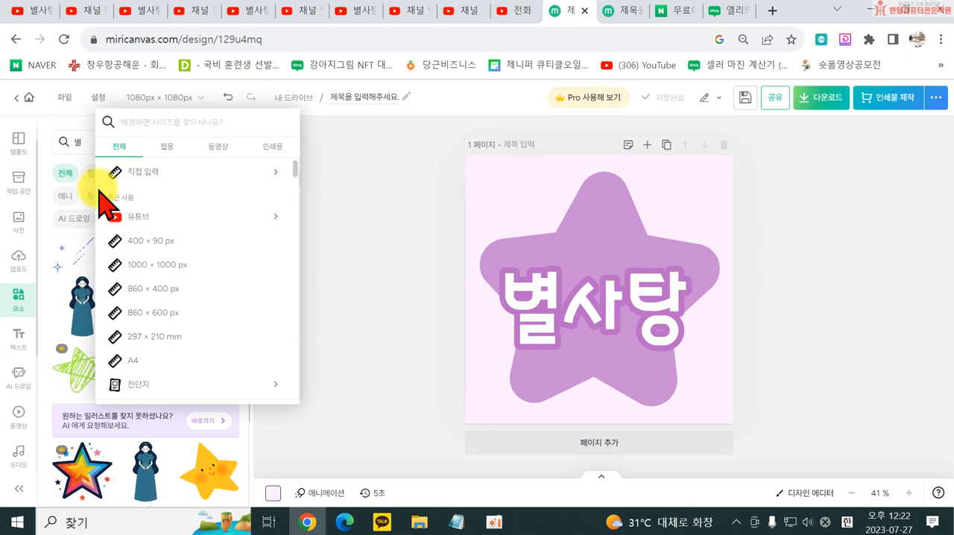
{"action": "left_click", "coordinate": [149, 218]}
{"action": "scroll", "coordinate": [201, 313], "scroll_direction": "down", "scroll_amount": 3}
{"action": "scroll", "coordinate": [171, 224], "scroll_direction": "up", "scroll_amount": 5}
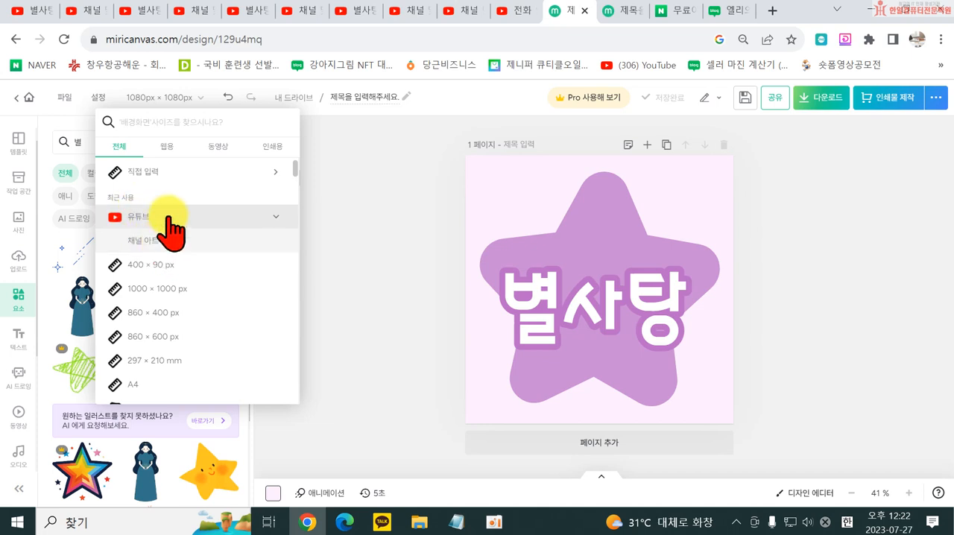
{"action": "scroll", "coordinate": [169, 233], "scroll_direction": "down", "scroll_amount": 1}
{"action": "scroll", "coordinate": [169, 224], "scroll_direction": "down", "scroll_amount": 3}
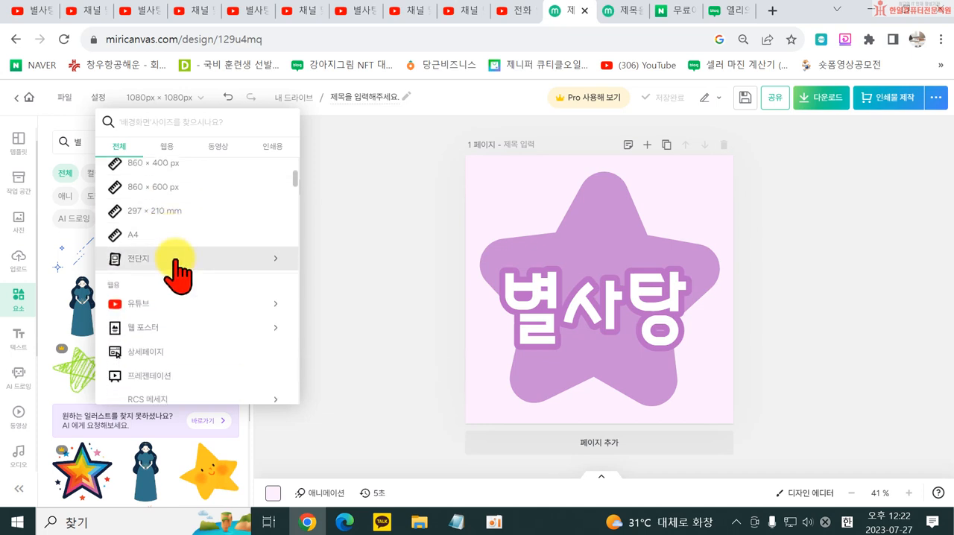
{"action": "left_click", "coordinate": [188, 301]}
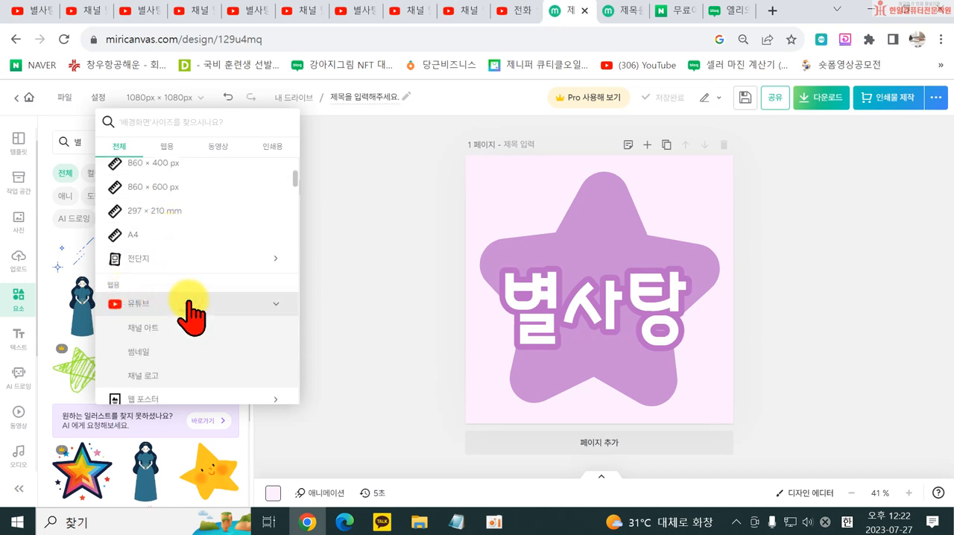
{"action": "left_click", "coordinate": [215, 360]}
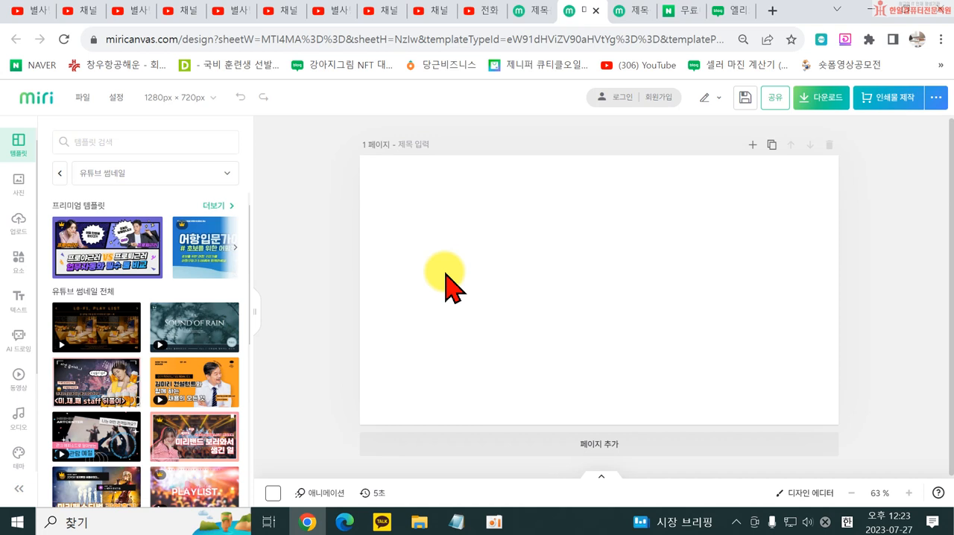
- Log in to MiriCanvas, dismiss the stay-logged-in prompt, and show the uploaded files (업로드)
{"action": "left_click", "coordinate": [19, 222]}
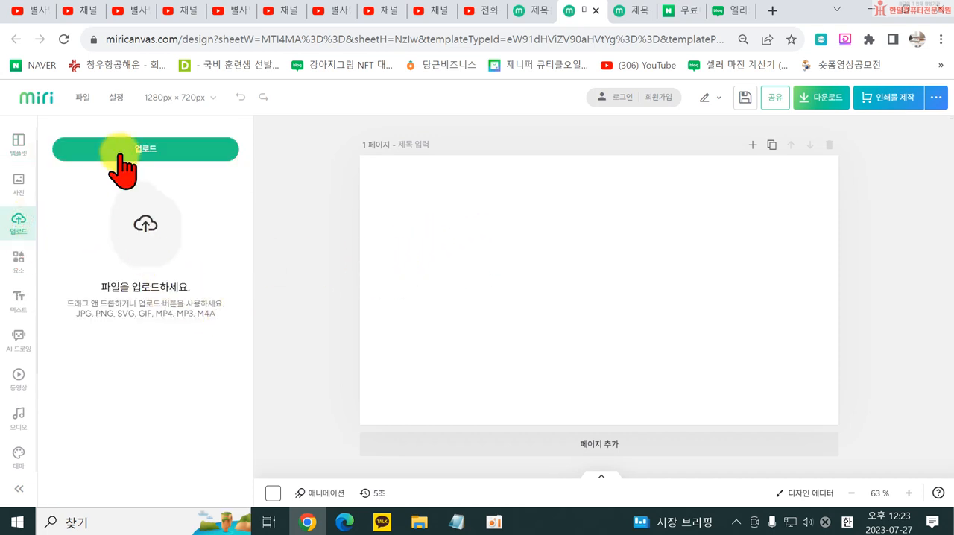
{"action": "left_click", "coordinate": [613, 99]}
{"action": "left_click", "coordinate": [445, 345]}
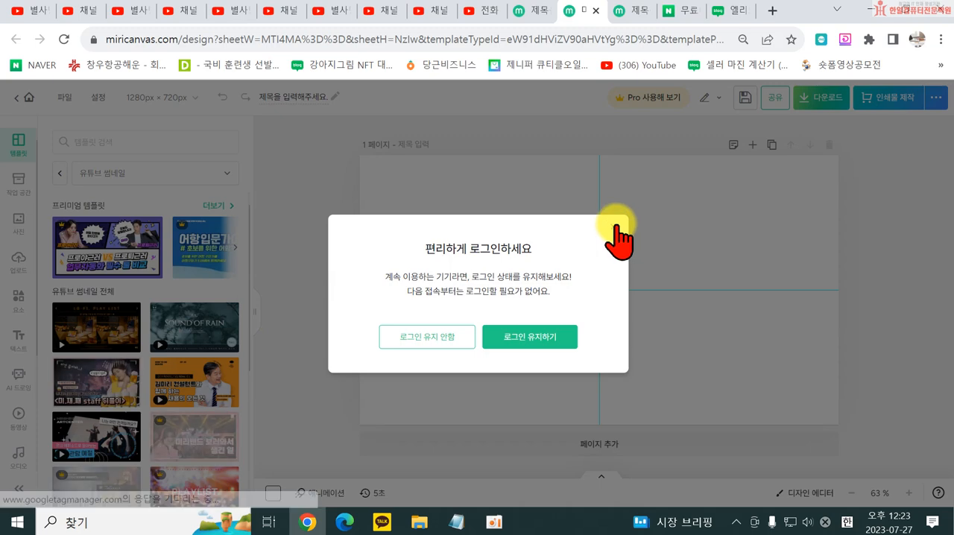
{"action": "left_click", "coordinate": [615, 225]}
{"action": "left_click", "coordinate": [14, 229]}
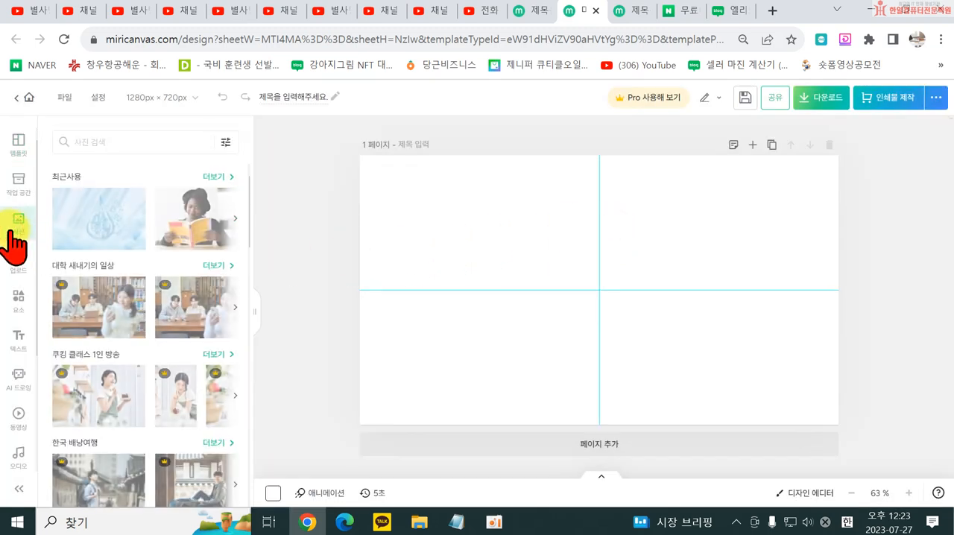
{"action": "left_click", "coordinate": [14, 262]}
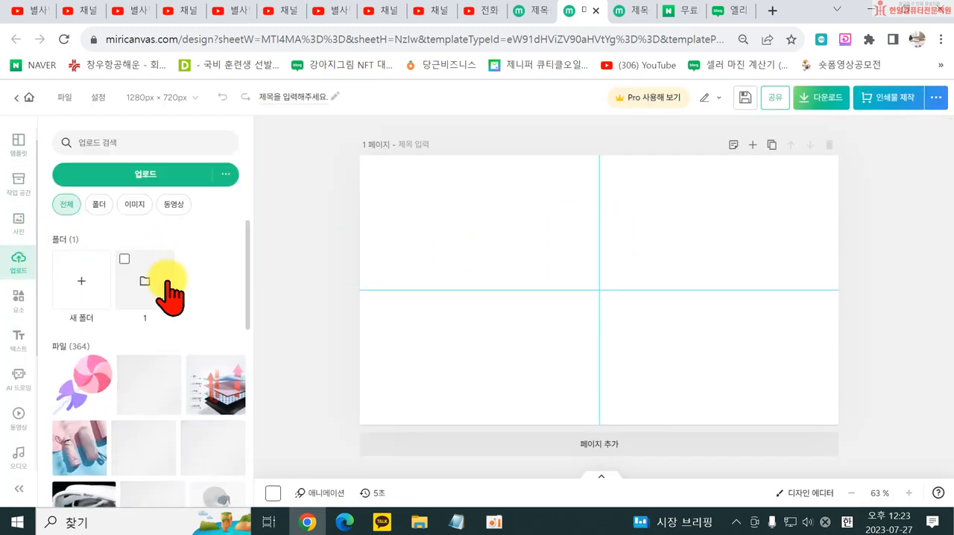
- Add the uploaded photo of green tangerines in a basket and enlarge it to cover the whole page
{"action": "scroll", "coordinate": [153, 324], "scroll_direction": "down", "scroll_amount": 5}
{"action": "scroll", "coordinate": [158, 328], "scroll_direction": "down", "scroll_amount": 1}
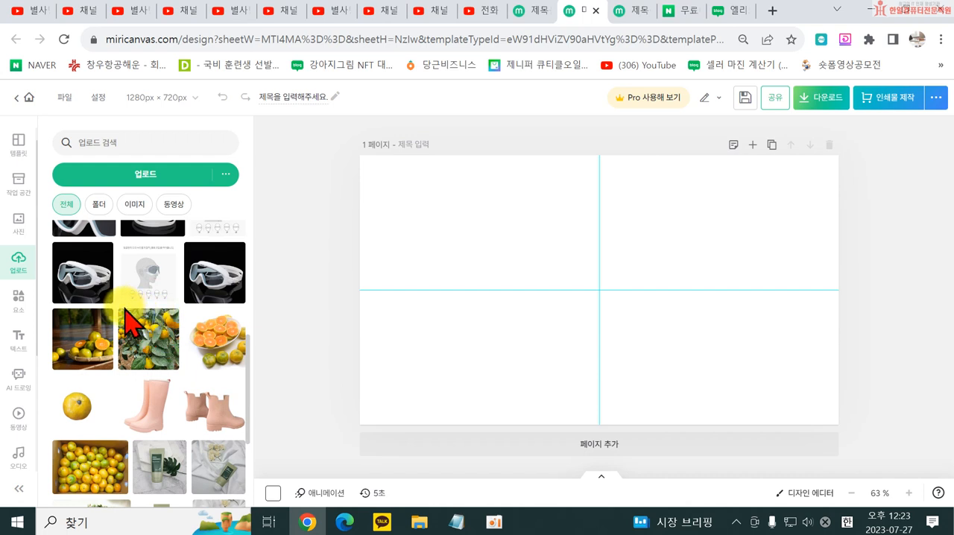
{"action": "left_click", "coordinate": [106, 371]}
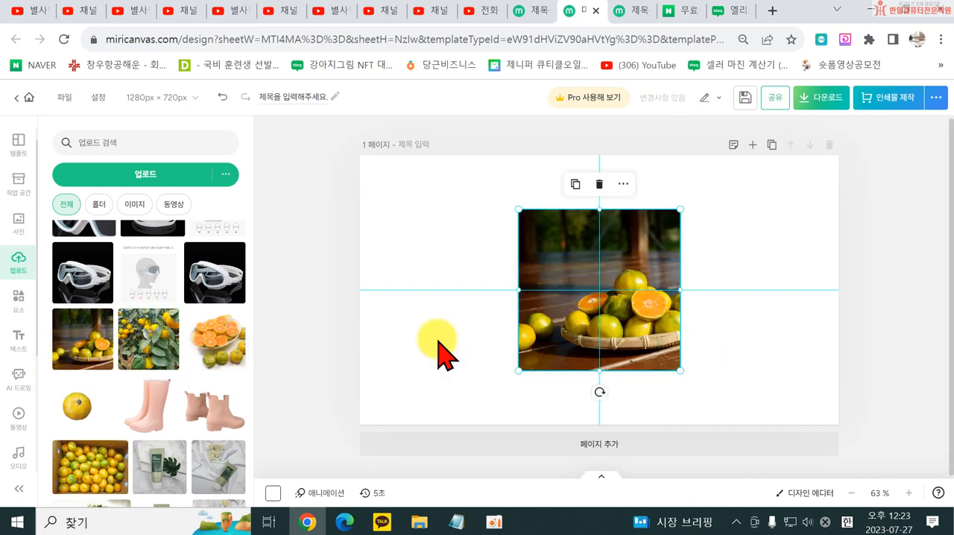
{"action": "left_click_drag", "start_coordinate": [680, 371], "coordinate": [858, 486]}
{"action": "left_click_drag", "start_coordinate": [669, 386], "coordinate": [498, 281]}
{"action": "left_click_drag", "start_coordinate": [684, 455], "coordinate": [865, 485]}
{"action": "left_click_drag", "start_coordinate": [674, 372], "coordinate": [692, 270]}
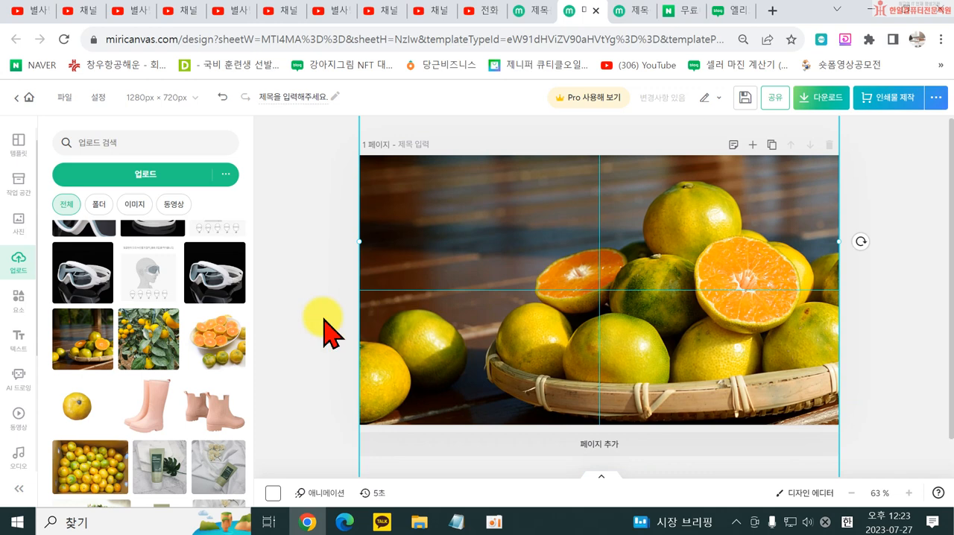
- Add the uploaded photo of the green cleanser tube with white roses on fabric and delete the tangerine photo
{"action": "scroll", "coordinate": [187, 401], "scroll_direction": "down", "scroll_amount": 1}
{"action": "scroll", "coordinate": [440, 388], "scroll_direction": "down", "scroll_amount": 1}
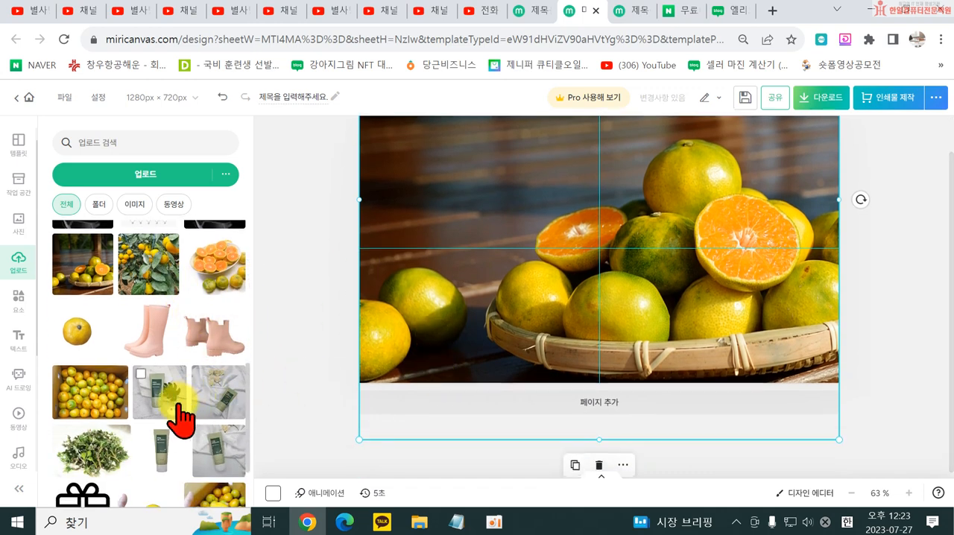
{"action": "scroll", "coordinate": [181, 415], "scroll_direction": "down", "scroll_amount": 2}
{"action": "left_click", "coordinate": [216, 314]}
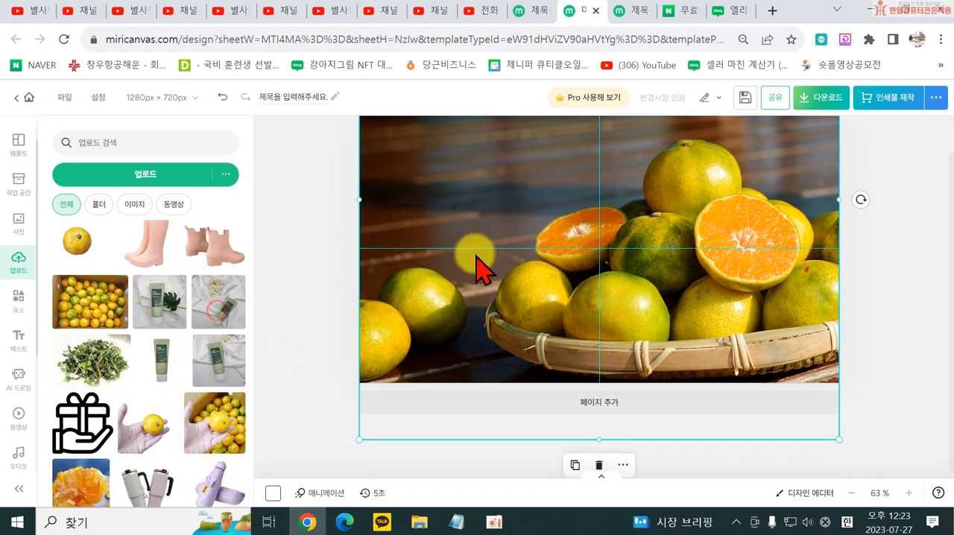
{"action": "left_click", "coordinate": [771, 301]}
{"action": "key", "text": "Delete"}
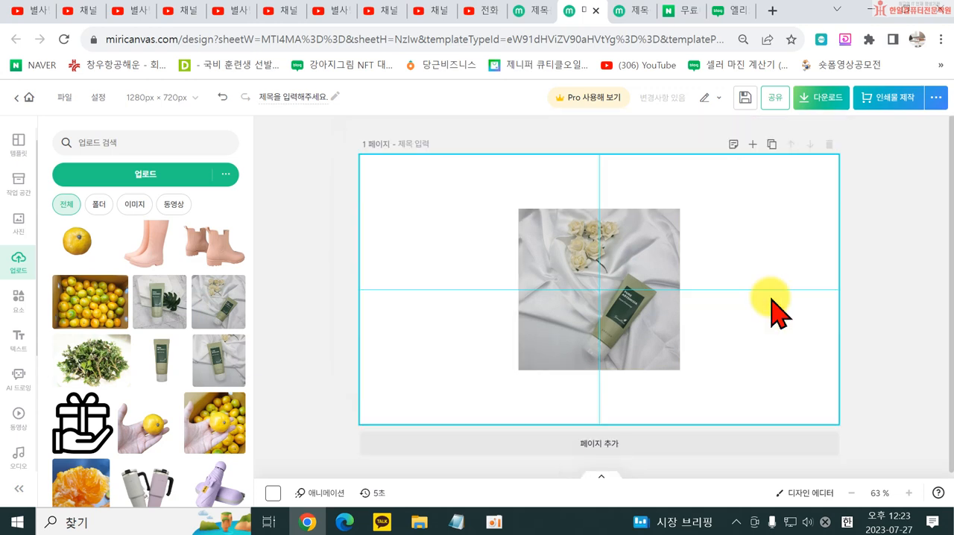
- Enlarge the tube photo to the full page height and align it with the page's right edge
{"action": "left_click", "coordinate": [665, 233]}
{"action": "left_click_drag", "start_coordinate": [681, 211], "coordinate": [925, 124]}
{"action": "left_click_drag", "start_coordinate": [787, 227], "coordinate": [781, 331]}
{"action": "left_click_drag", "start_coordinate": [500, 463], "coordinate": [525, 436]}
{"action": "left_click_drag", "start_coordinate": [668, 275], "coordinate": [668, 295]}
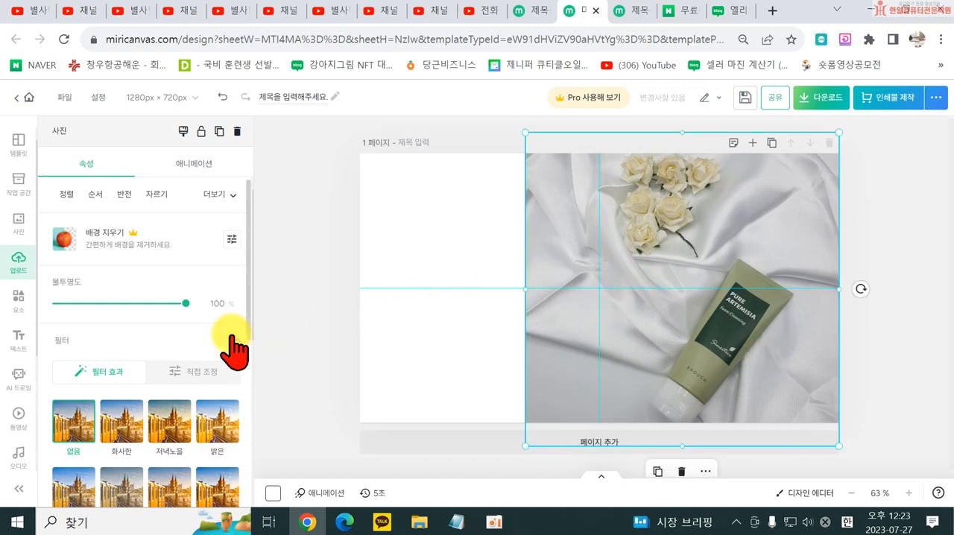
- Adjust the tube photo manually, setting brightness (밝기) to 33 and contrast (대비) to 8
{"action": "left_click", "coordinate": [203, 372]}
{"action": "left_click_drag", "start_coordinate": [120, 202], "coordinate": [139, 201]}
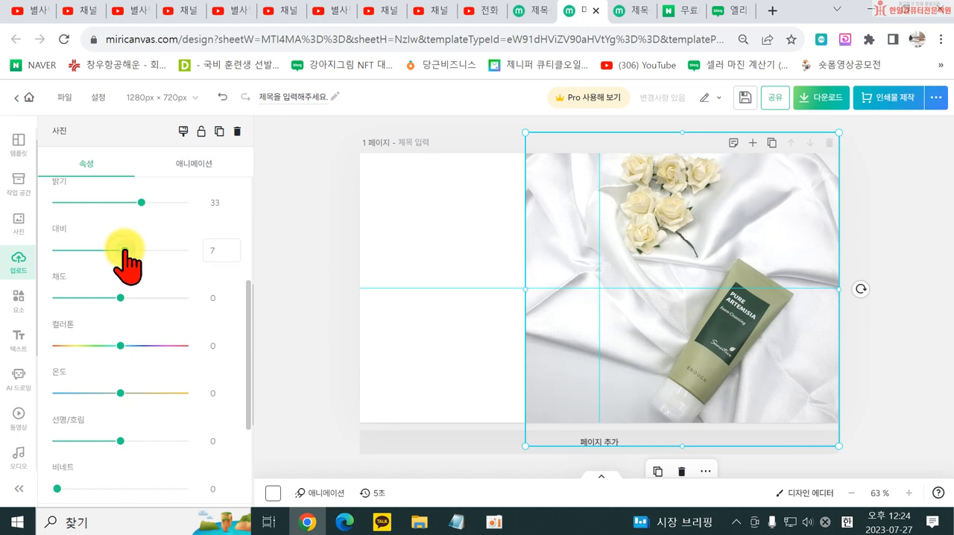
{"action": "left_click", "coordinate": [490, 341]}
{"action": "left_click", "coordinate": [571, 379]}
{"action": "scroll", "coordinate": [149, 425], "scroll_direction": "down", "scroll_amount": 5}
{"action": "scroll", "coordinate": [153, 429], "scroll_direction": "up", "scroll_amount": 15}
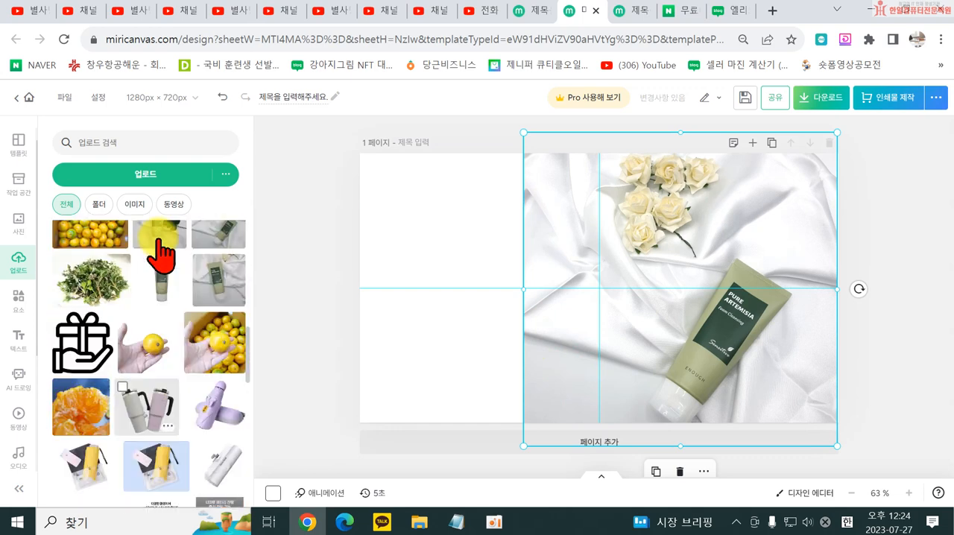
{"action": "scroll", "coordinate": [111, 276], "scroll_direction": "up", "scroll_amount": 2}
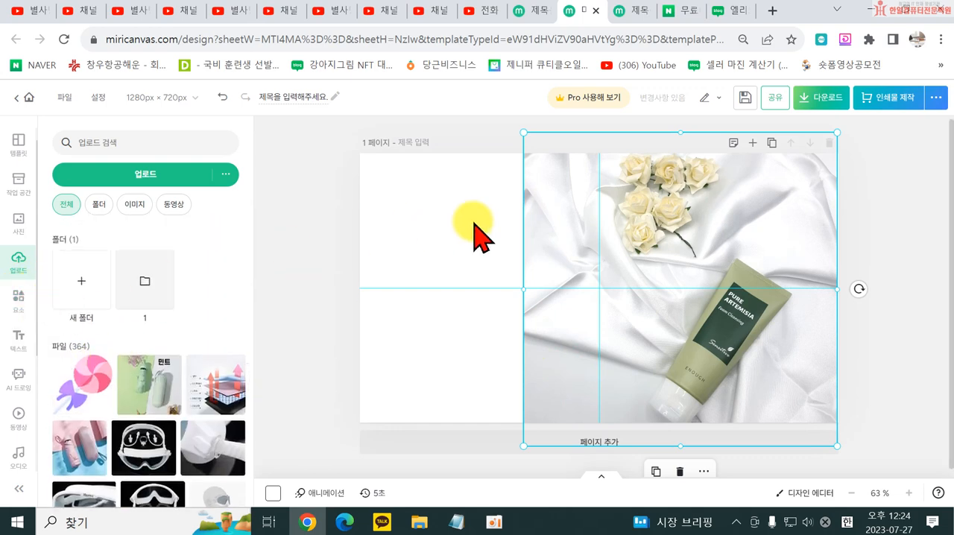
- Apply a gradient mask (그라데이션 마스크) to the tube photo so its edges fade into the white page
{"action": "left_click", "coordinate": [596, 222]}
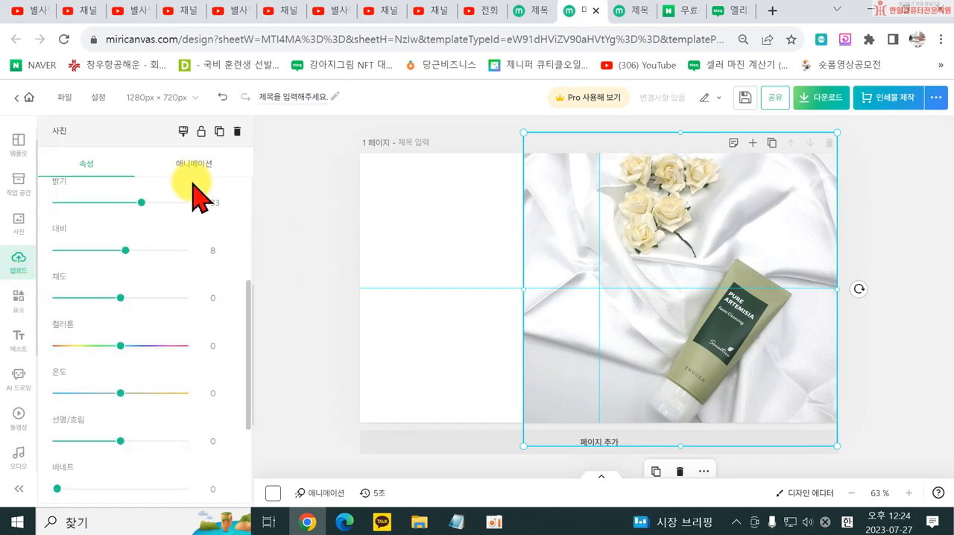
{"action": "scroll", "coordinate": [124, 351], "scroll_direction": "down", "scroll_amount": 6}
{"action": "left_click", "coordinate": [58, 438]}
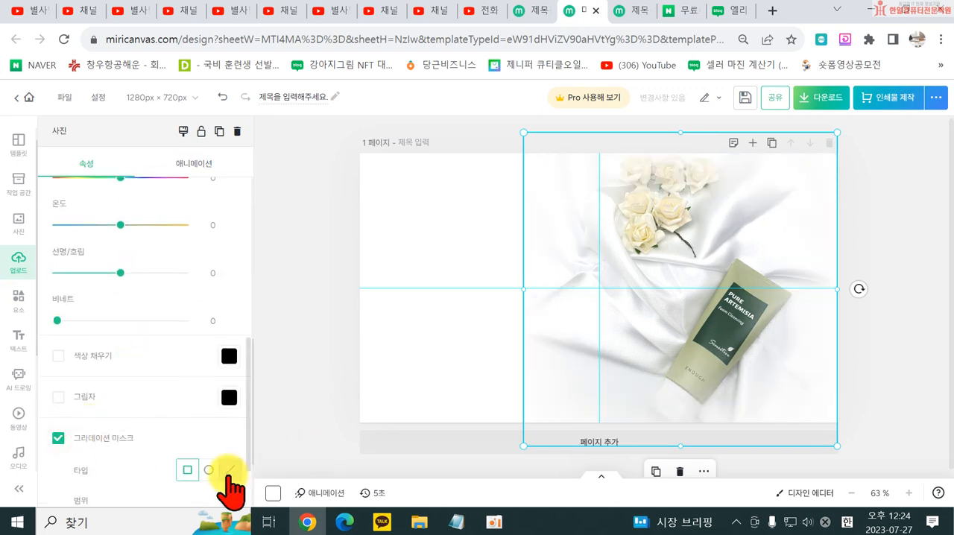
{"action": "left_click", "coordinate": [448, 346]}
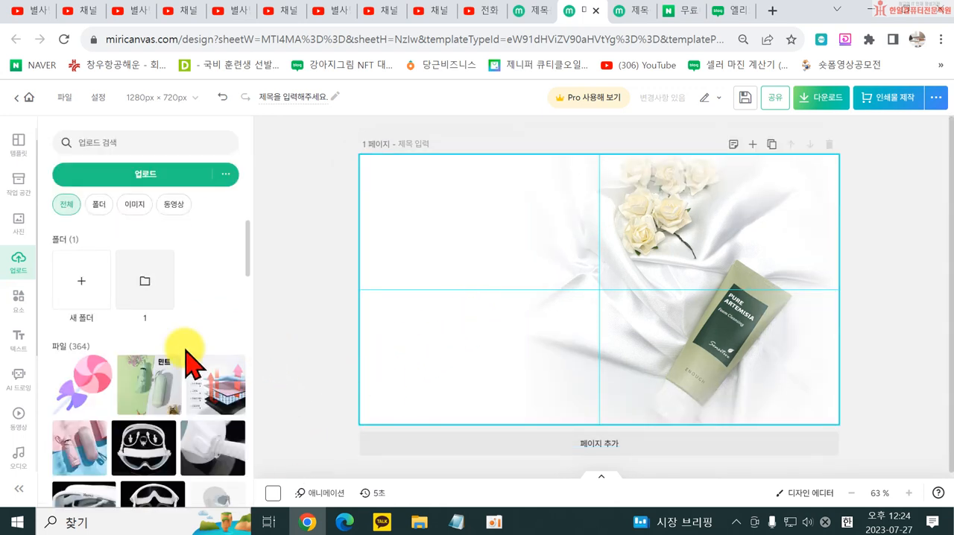
- Add a title text (제목 텍스트) to the thumbnail reading "스마트폰으로"
{"action": "left_click", "coordinate": [18, 342]}
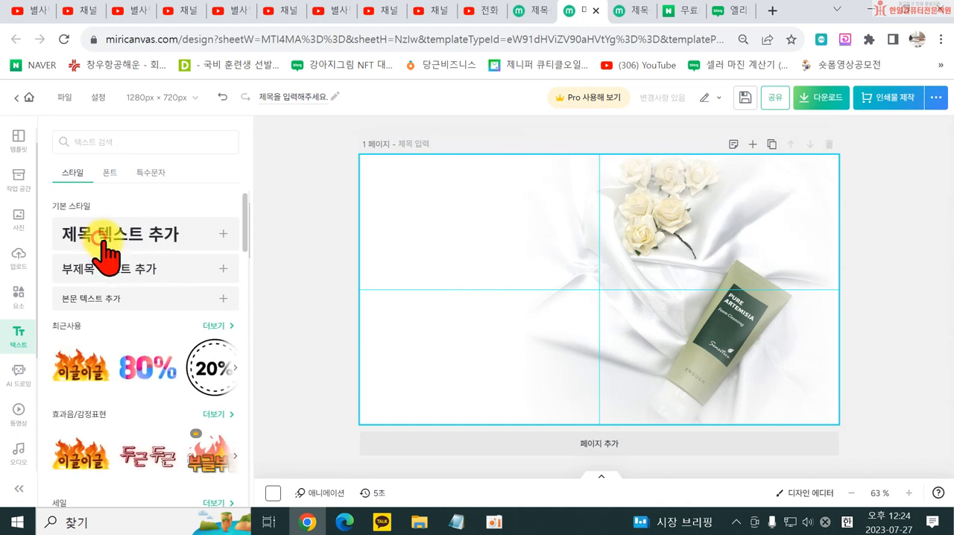
{"action": "left_click", "coordinate": [111, 233]}
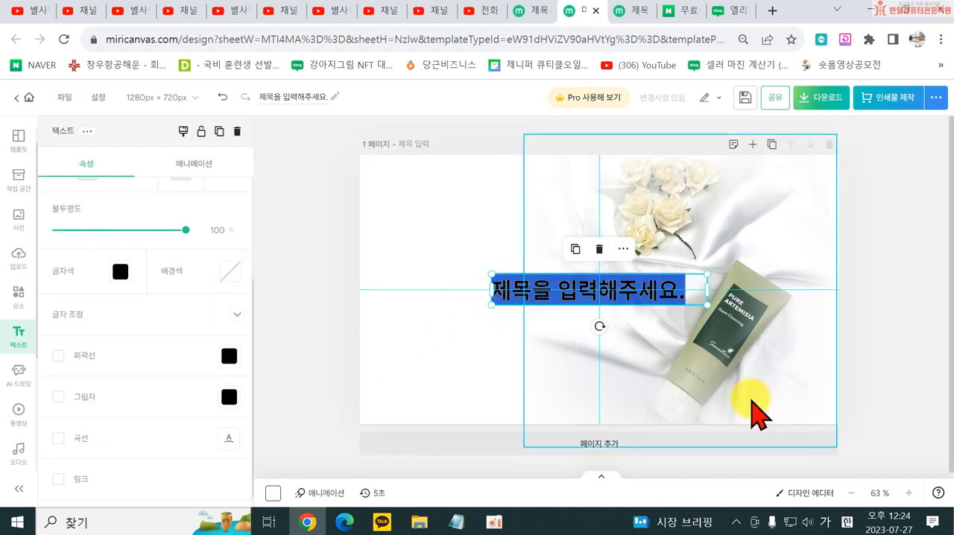
{"action": "type", "text": "스"}
{"action": "type", "text": "마트폰을로 영상"}
{"action": "key", "text": "BackSpace"}
{"action": "key", "text": "BackSpace"}
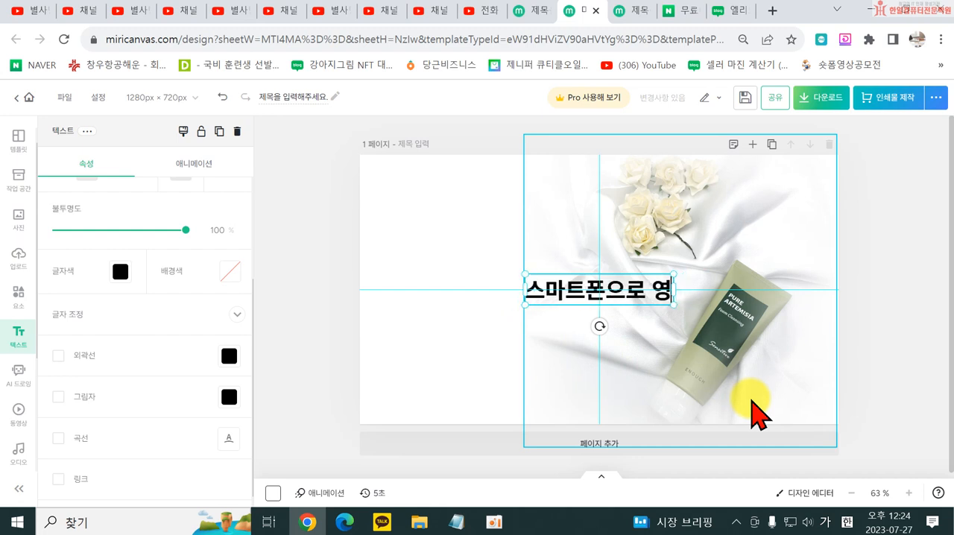
{"action": "type", "text": "쇼핑모"}
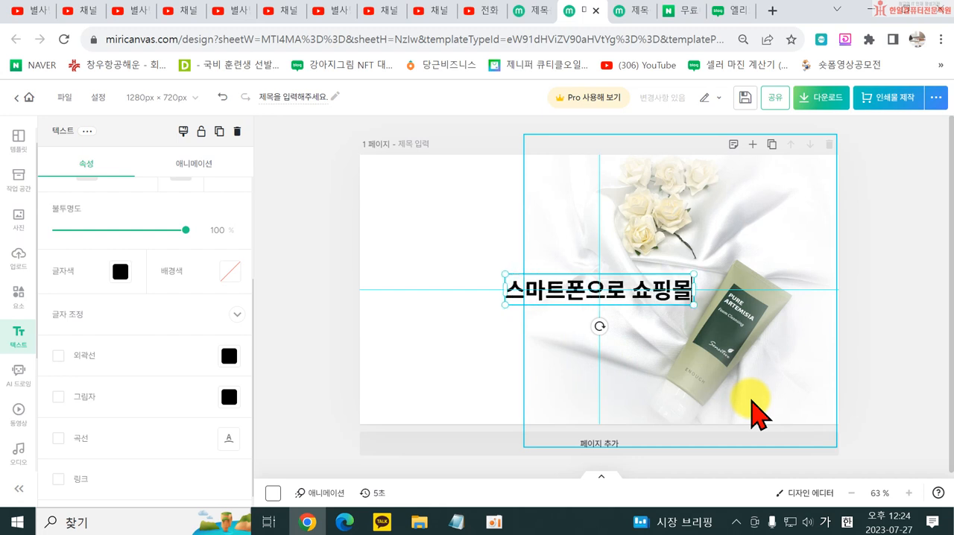
{"action": "key", "text": "BackSpace"}
{"action": "key", "text": "BackSpace"}
{"action": "key", "text": "BackSpace"}
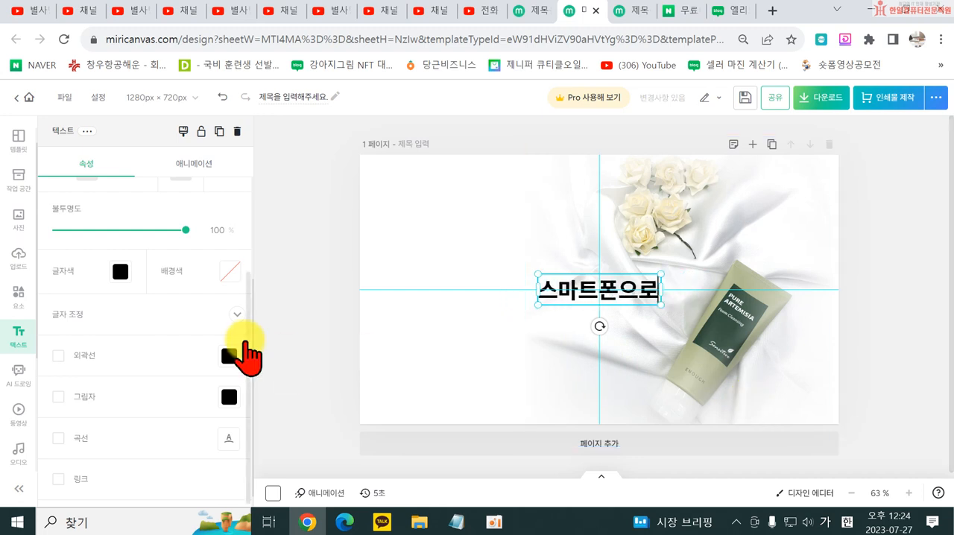
- Move the title "스마트폰으로" into the white area beside the photo and enlarge it
{"action": "left_click", "coordinate": [351, 340]}
{"action": "left_click_drag", "start_coordinate": [555, 298], "coordinate": [441, 273]}
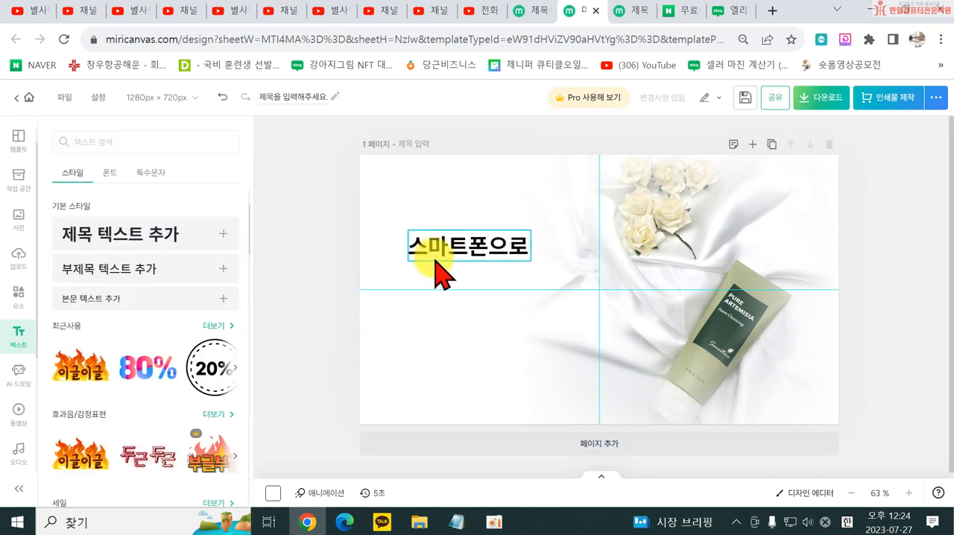
{"action": "left_click_drag", "start_coordinate": [528, 262], "coordinate": [568, 288]}
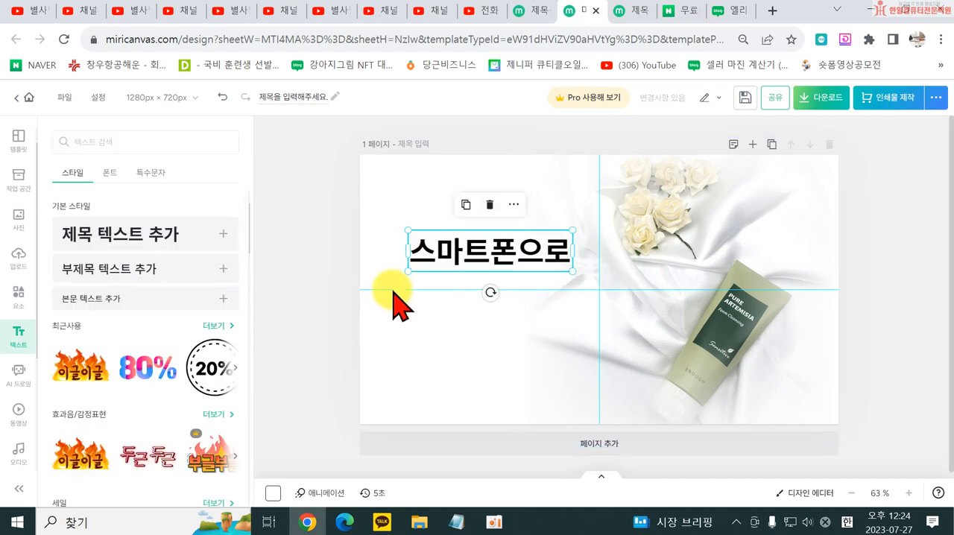
- Duplicate the title just below the original and change the copy's text to "상품사진 촬영하기"
{"action": "left_click_drag", "start_coordinate": [437, 254], "coordinate": [438, 295]}
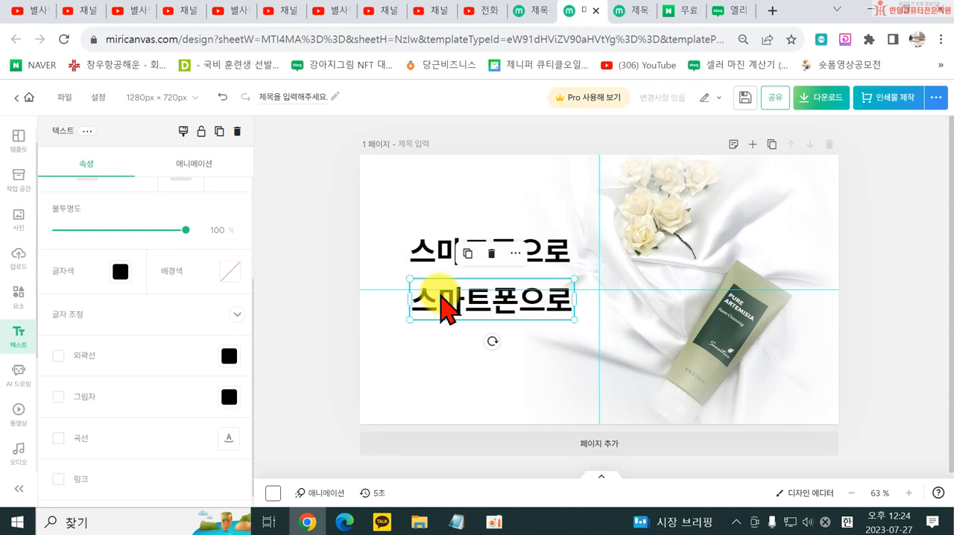
{"action": "double_click", "coordinate": [442, 302]}
{"action": "type", "text": "상품ㅅ"}
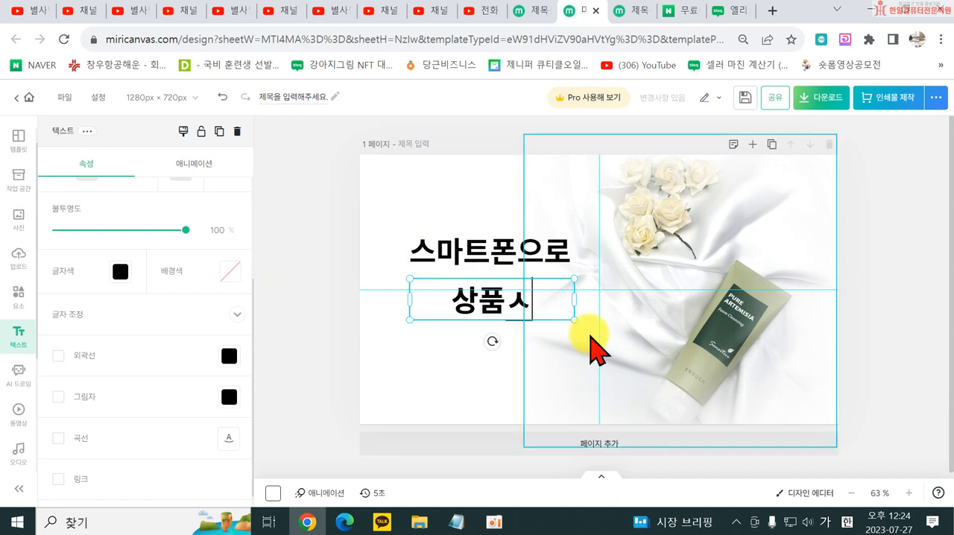
{"action": "type", "text": "사진 ㅊ"}
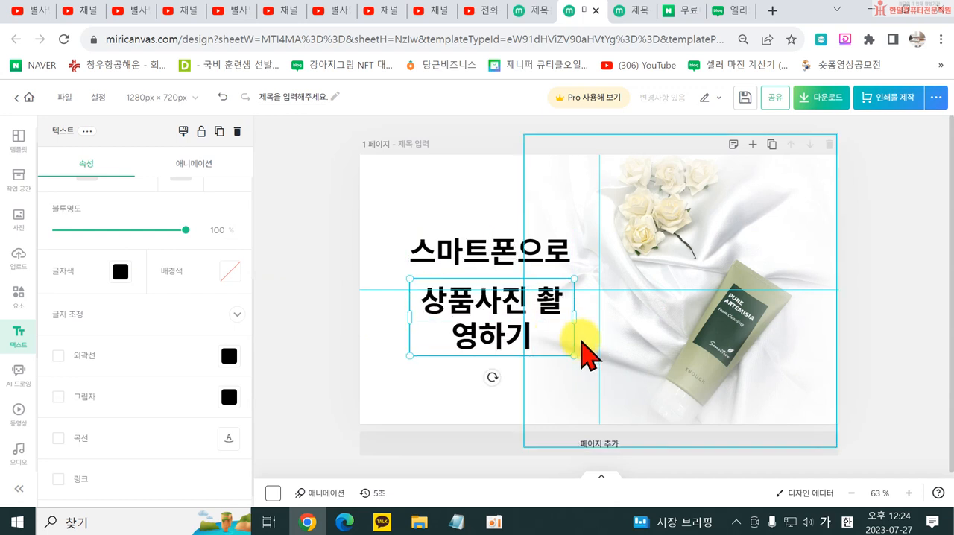
- Widen the "상품사진 촬영하기" text box to fit on one line and position it under the first title line
{"action": "left_click", "coordinate": [417, 399]}
{"action": "left_click", "coordinate": [538, 345]}
{"action": "left_click_drag", "start_coordinate": [577, 313], "coordinate": [664, 313]}
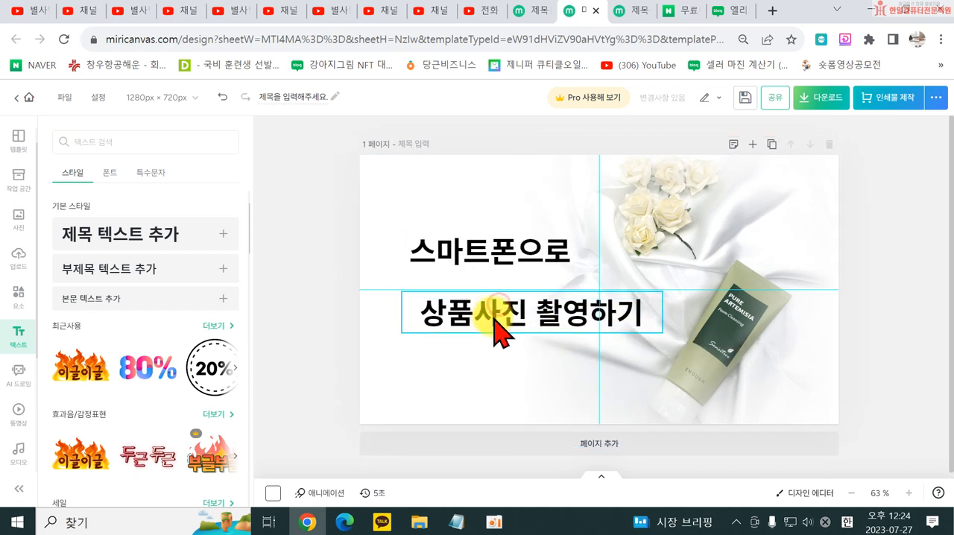
{"action": "left_click", "coordinate": [307, 373]}
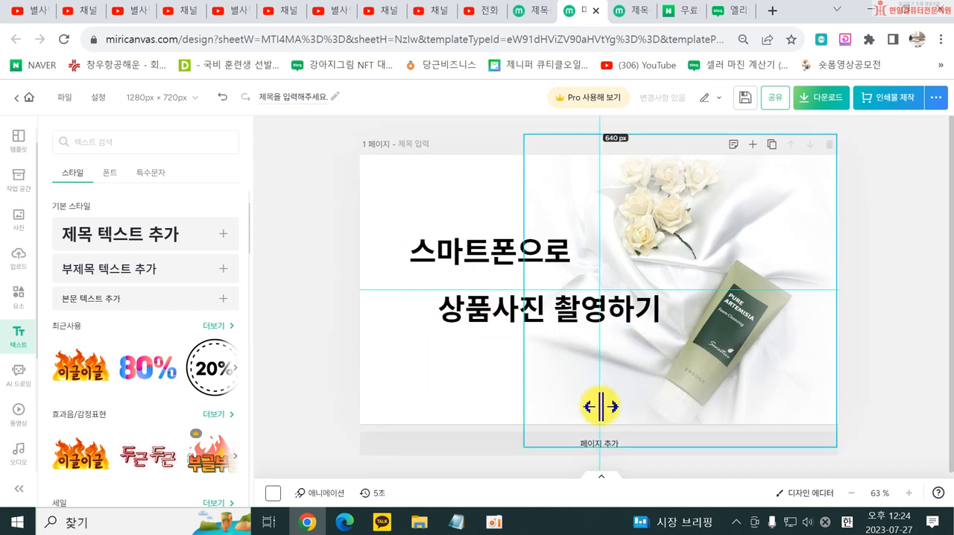
{"action": "left_click", "coordinate": [481, 324]}
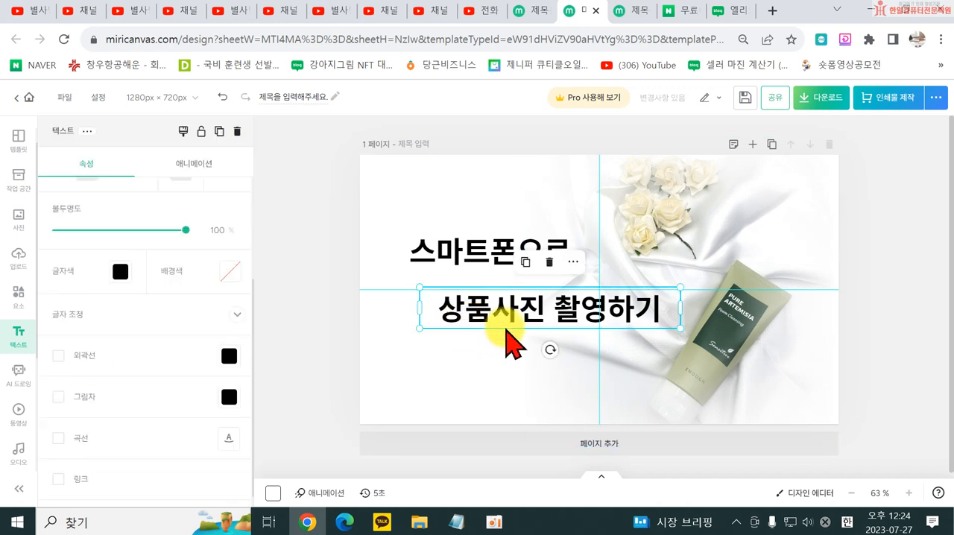
{"action": "left_click_drag", "start_coordinate": [492, 322], "coordinate": [486, 313]}
{"action": "double_click", "coordinate": [486, 320]}
{"action": "left_click", "coordinate": [445, 305]}
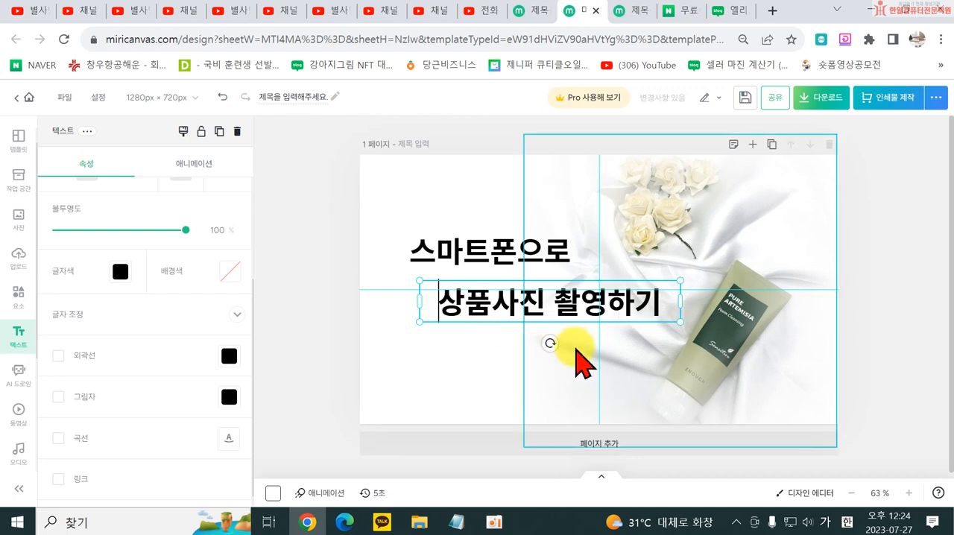
{"action": "left_click", "coordinate": [425, 391]}
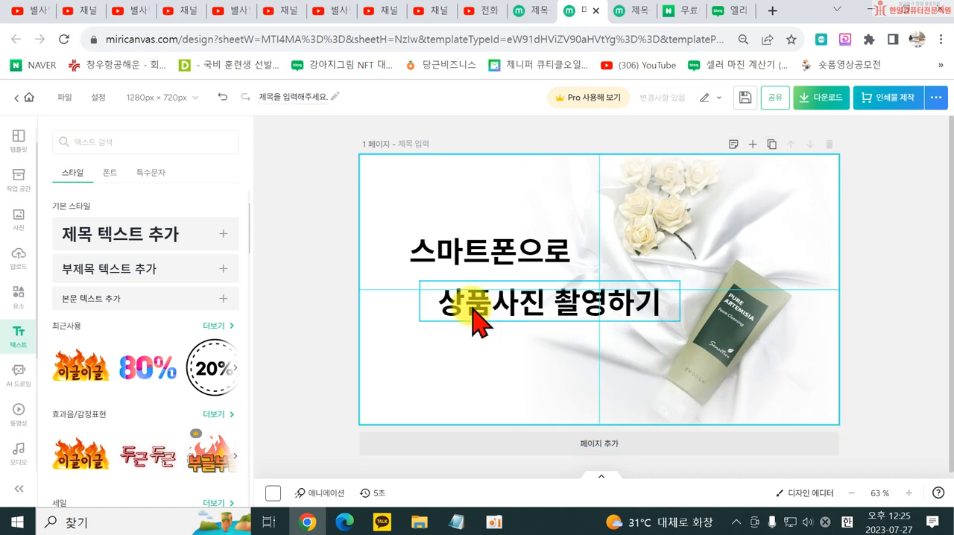
- Enlarge "상품사진 촬영하기" so the left edge of its text lines up with "스마트폰으로" above
{"action": "left_click", "coordinate": [439, 302]}
{"action": "left_click_drag", "start_coordinate": [418, 322], "coordinate": [391, 335]}
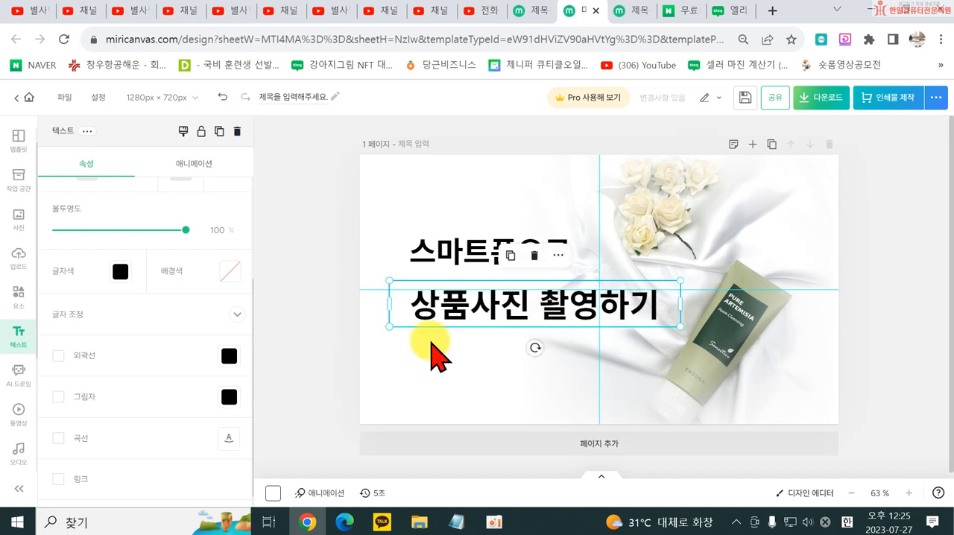
{"action": "left_click", "coordinate": [431, 322]}
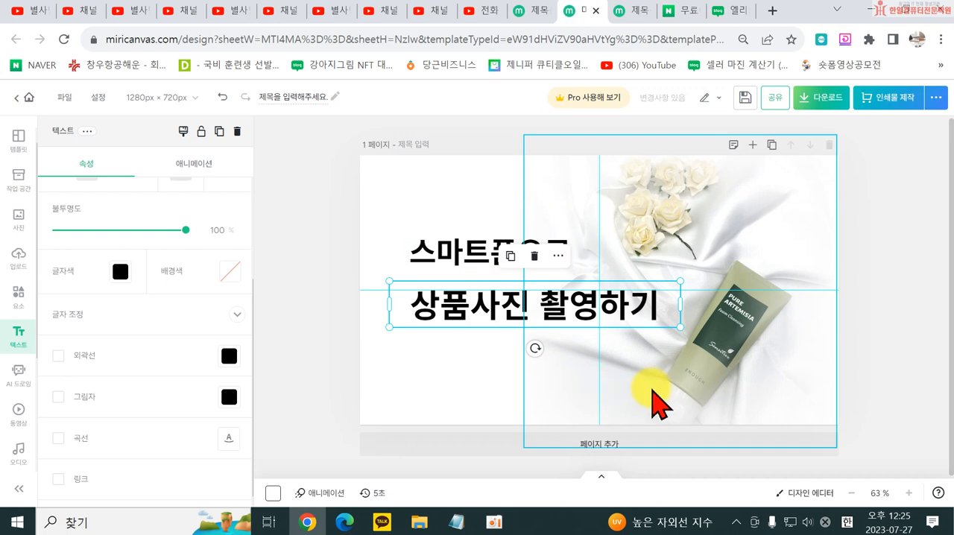
{"action": "left_click", "coordinate": [345, 364]}
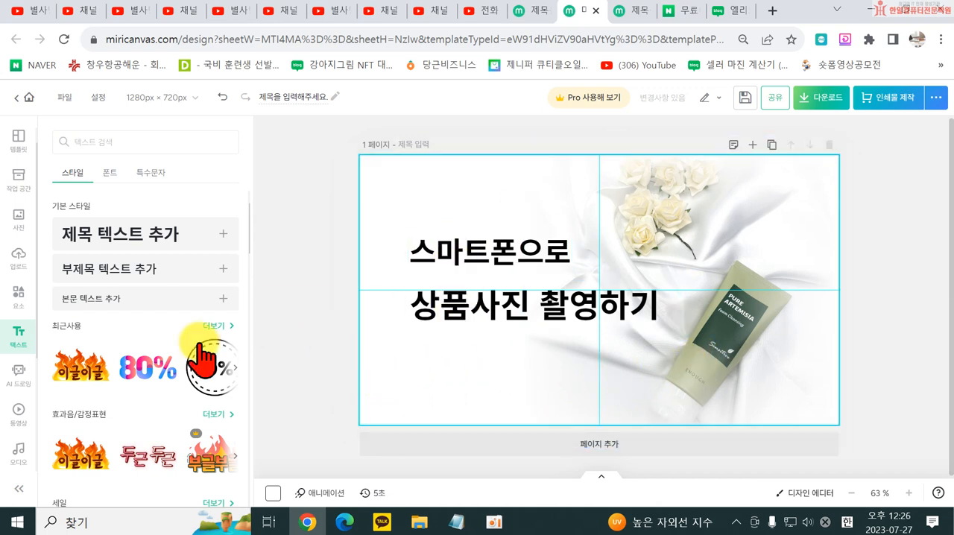
- Change the text colour of "상품사진 촬영하기" to the blue #18A8F1
{"action": "left_click", "coordinate": [434, 305]}
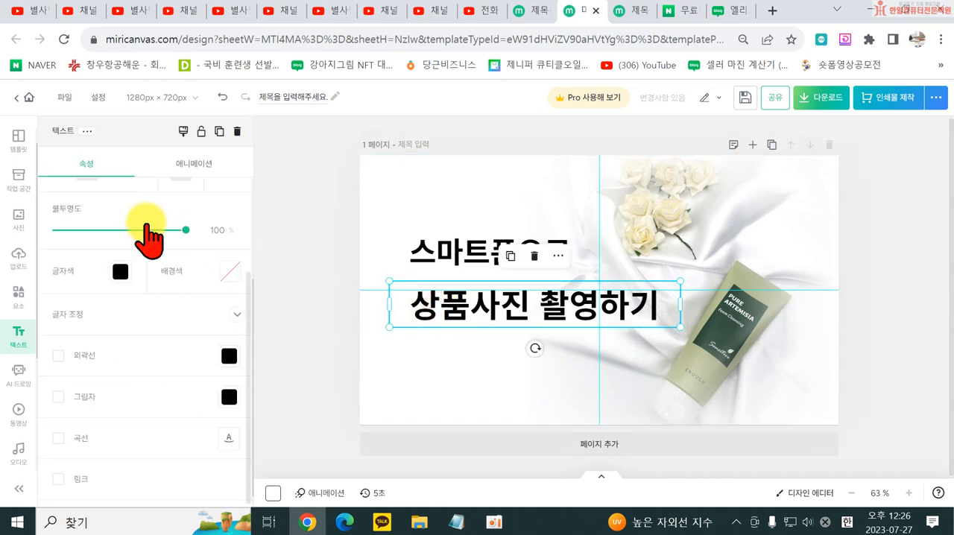
{"action": "left_click", "coordinate": [119, 271]}
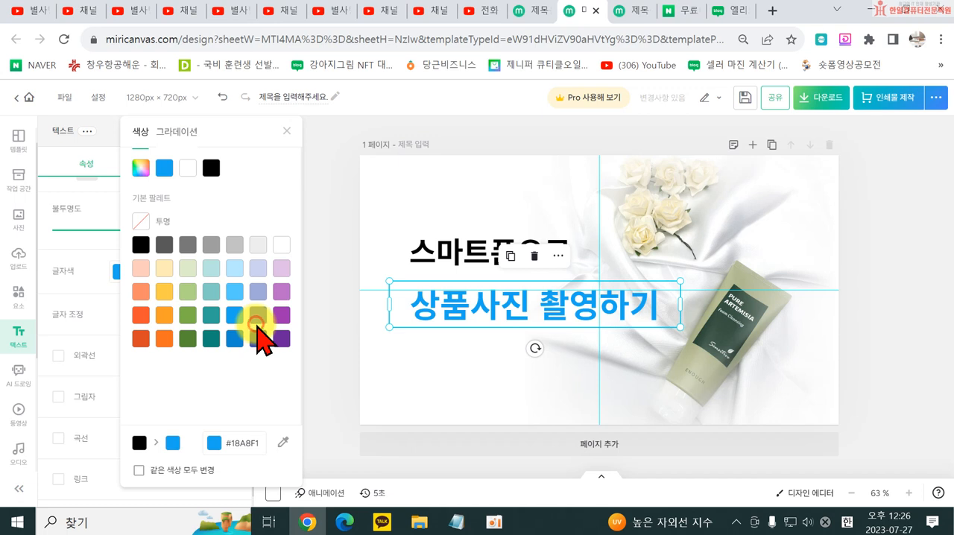
{"action": "left_click", "coordinate": [339, 255]}
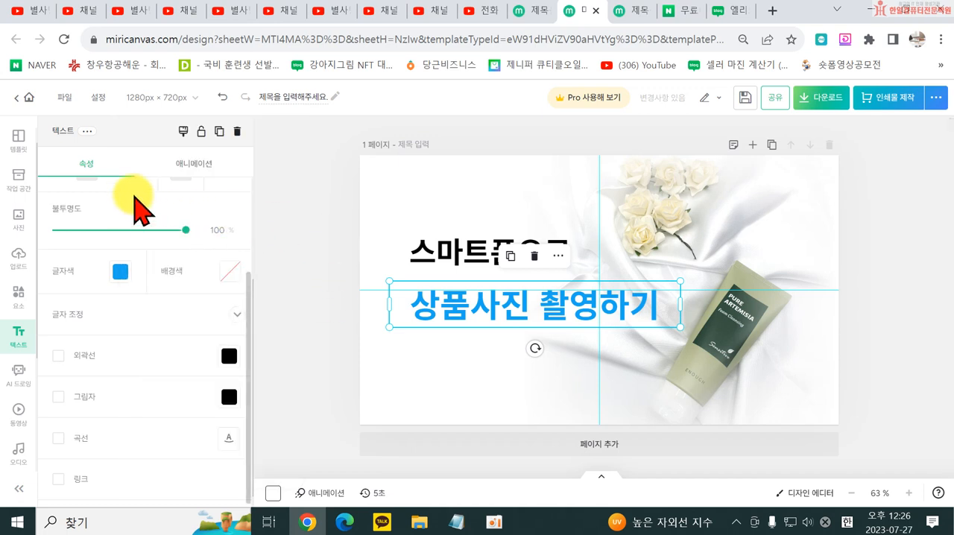
{"action": "left_click", "coordinate": [315, 364]}
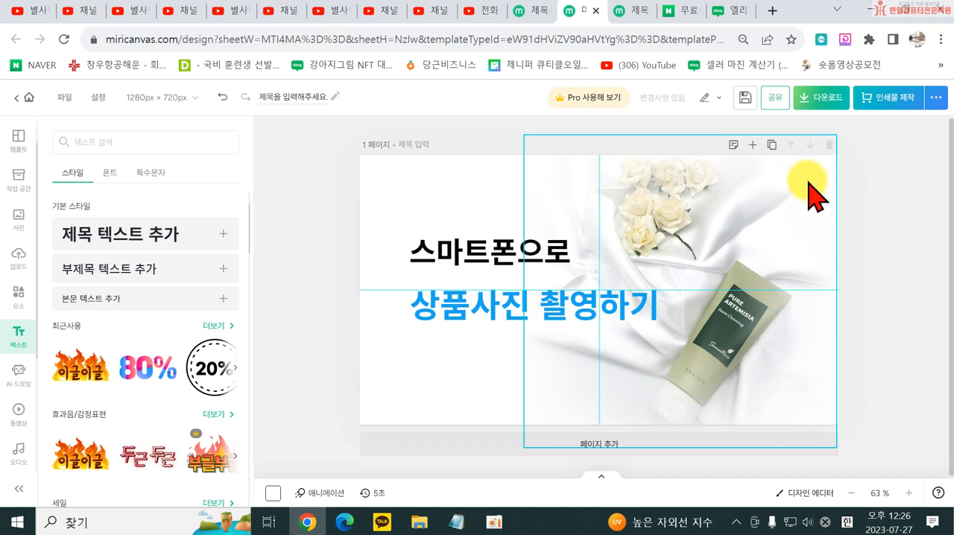
- Add a square outline shape and stretch its four sides to the edges of the page as a frame
{"action": "left_click", "coordinate": [19, 297]}
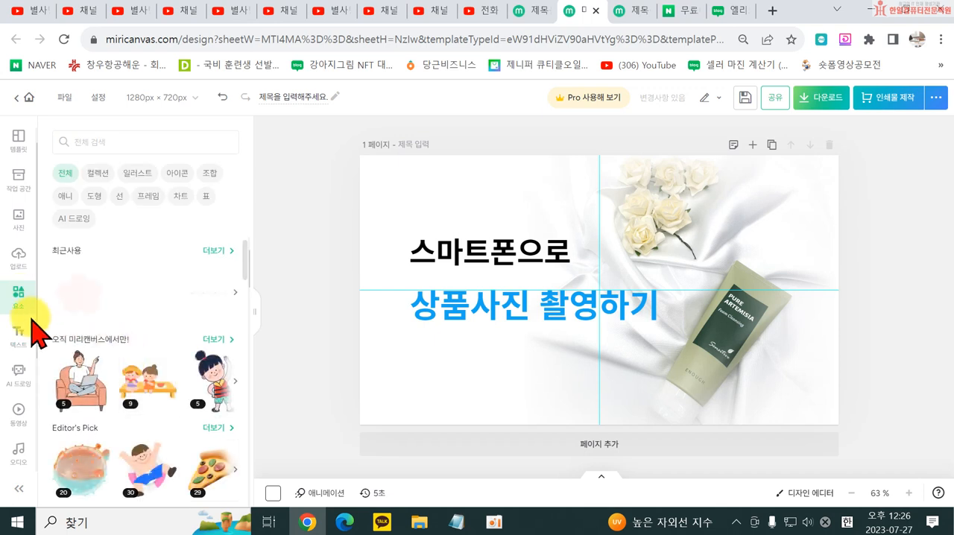
{"action": "left_click", "coordinate": [94, 197]}
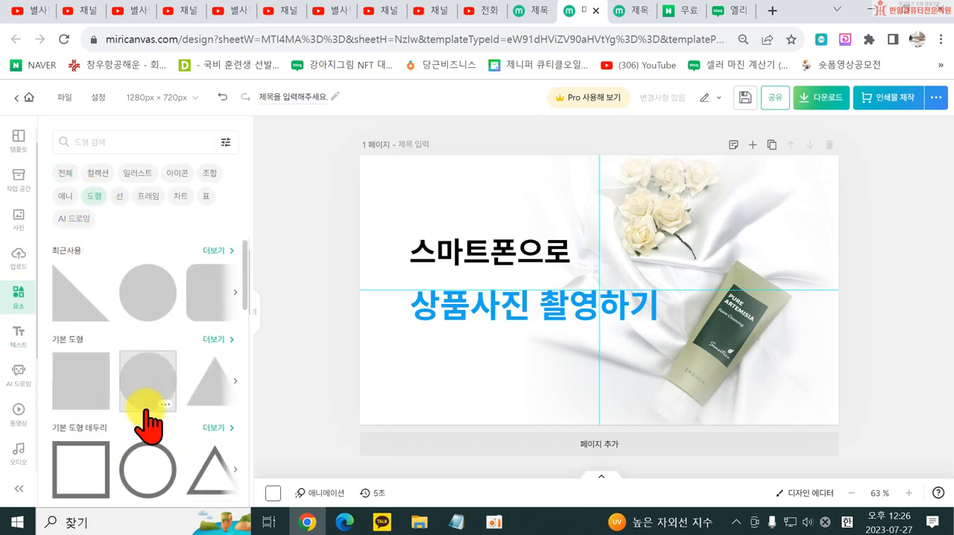
{"action": "scroll", "coordinate": [159, 451], "scroll_direction": "down", "scroll_amount": 1}
{"action": "left_click", "coordinate": [101, 414]}
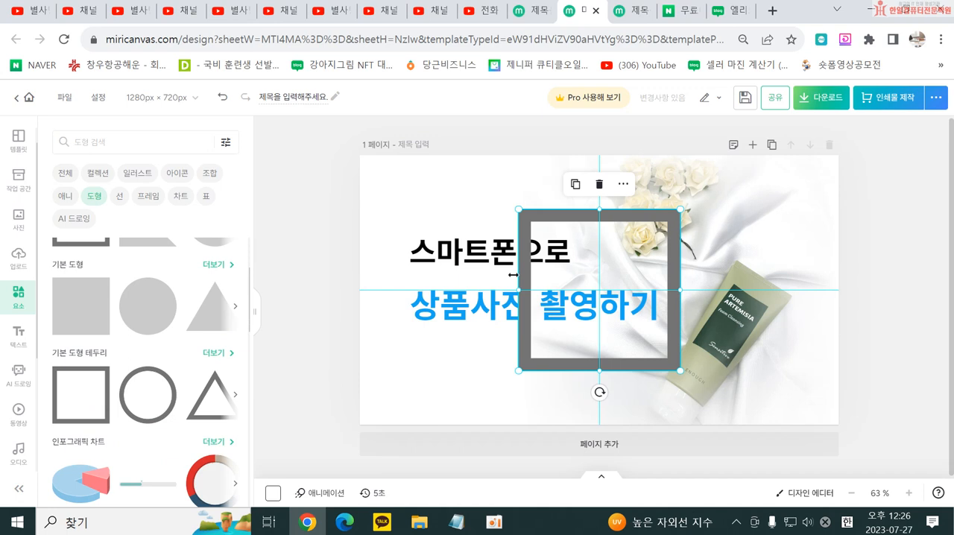
{"action": "left_click_drag", "start_coordinate": [516, 297], "coordinate": [361, 297]}
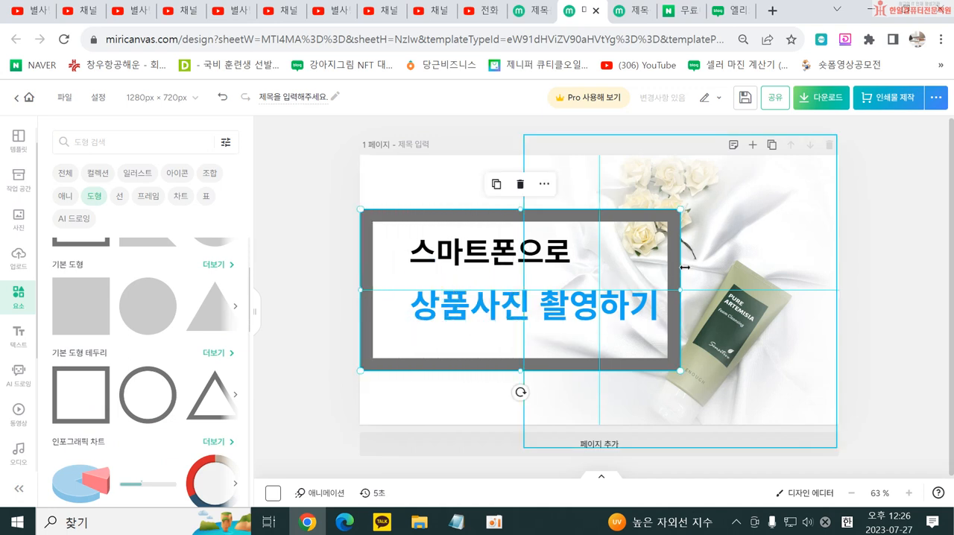
{"action": "left_click_drag", "start_coordinate": [682, 294], "coordinate": [838, 295]}
{"action": "left_click_drag", "start_coordinate": [594, 211], "coordinate": [598, 155]}
{"action": "left_click_drag", "start_coordinate": [599, 367], "coordinate": [600, 423]}
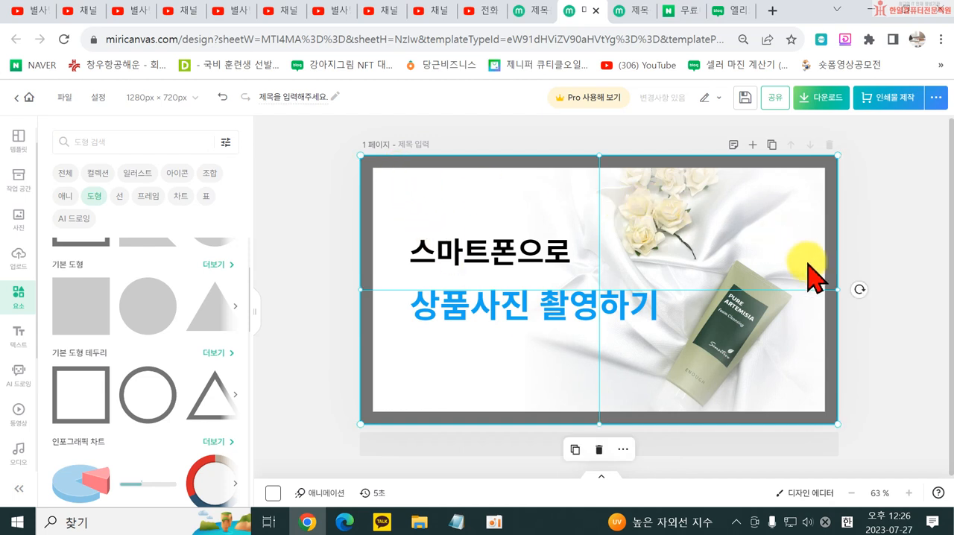
- Set the border frame's outline thickness to 10 and its colour to the blue #18A8F1
{"action": "left_click", "coordinate": [373, 220]}
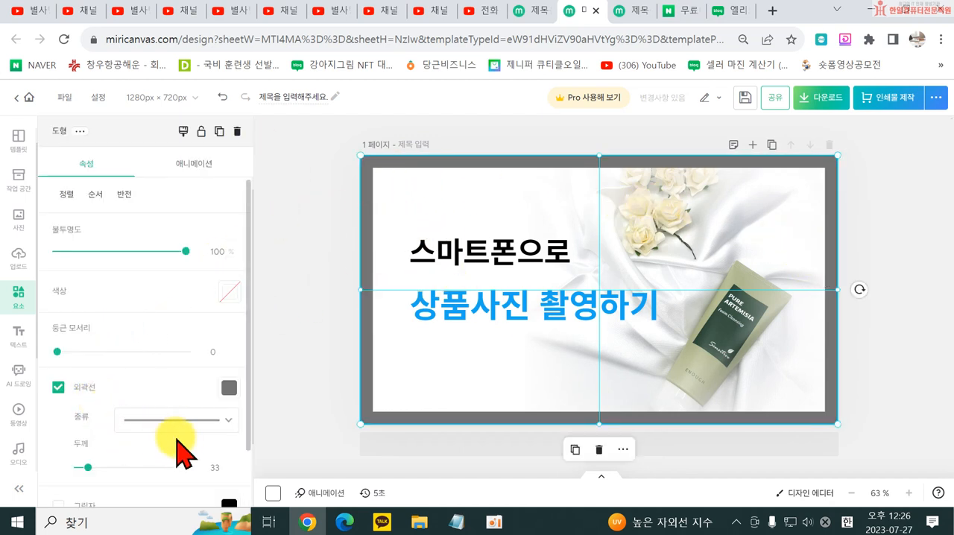
{"action": "left_click_drag", "start_coordinate": [87, 468], "coordinate": [82, 467]}
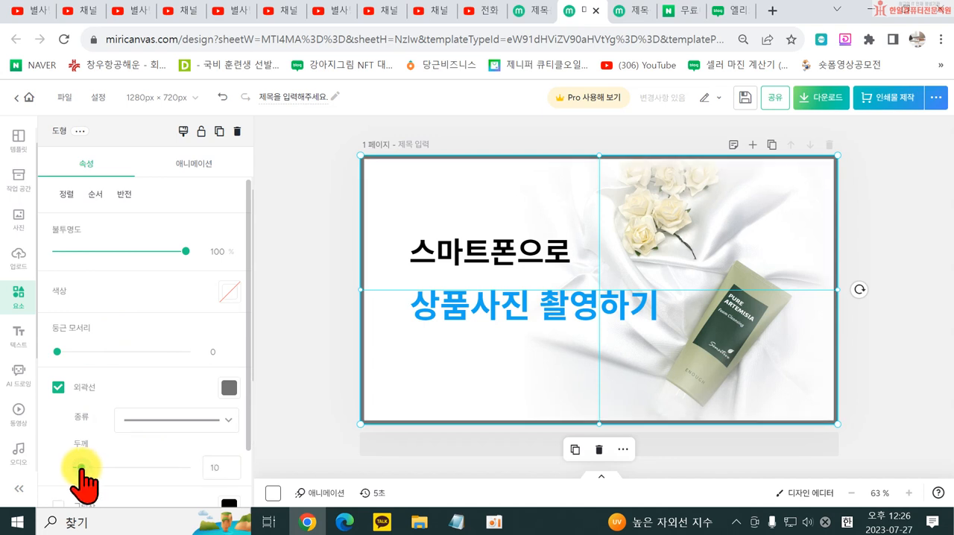
{"action": "left_click", "coordinate": [229, 388]}
{"action": "left_click", "coordinate": [339, 291]}
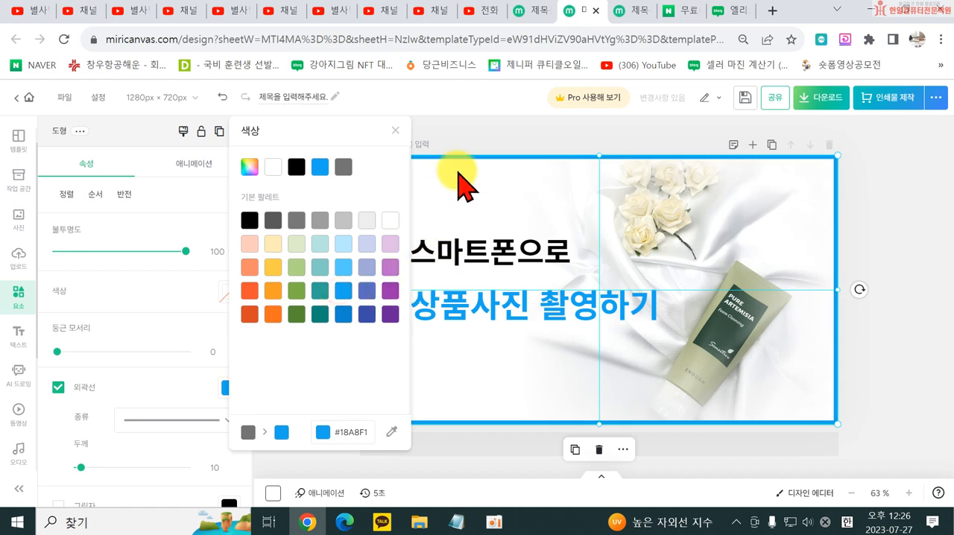
{"action": "left_click", "coordinate": [494, 142]}
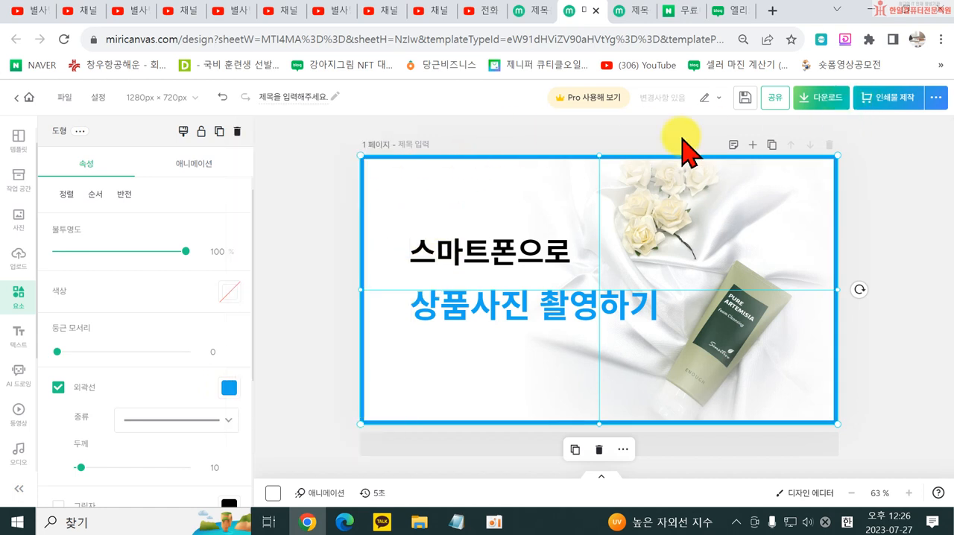
- Replace the page with the "외국 인플루언서 미리의 한국덕질 일지" YouTube thumbnail template and remove the video from its oval frame
{"action": "left_click", "coordinate": [19, 263]}
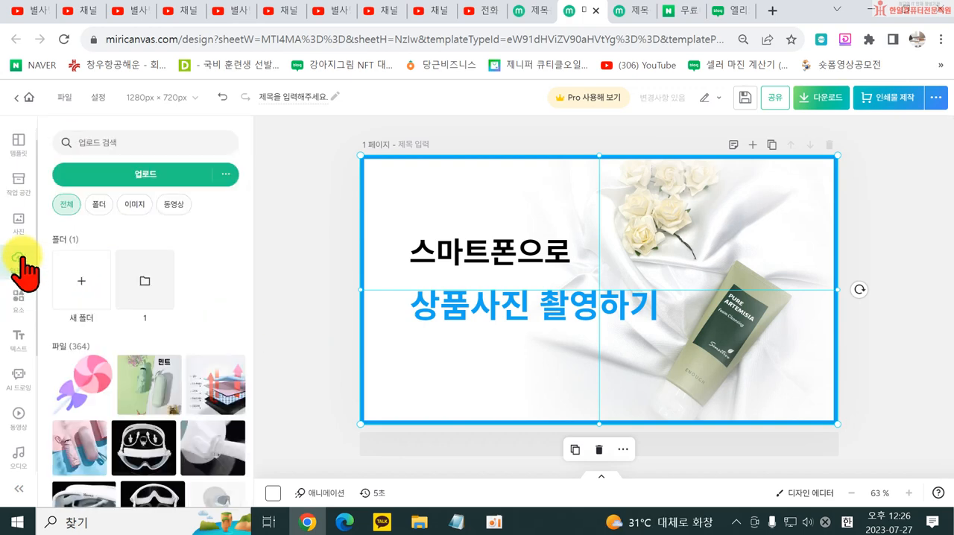
{"action": "left_click", "coordinate": [18, 143]}
{"action": "scroll", "coordinate": [126, 462], "scroll_direction": "down", "scroll_amount": 1}
{"action": "scroll", "coordinate": [126, 462], "scroll_direction": "down", "scroll_amount": 5}
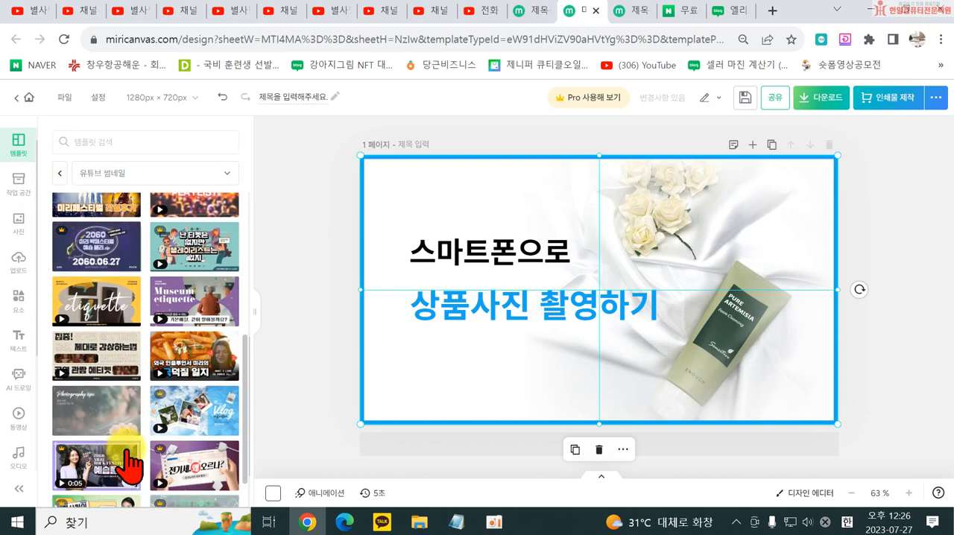
{"action": "scroll", "coordinate": [204, 395], "scroll_direction": "down", "scroll_amount": 1}
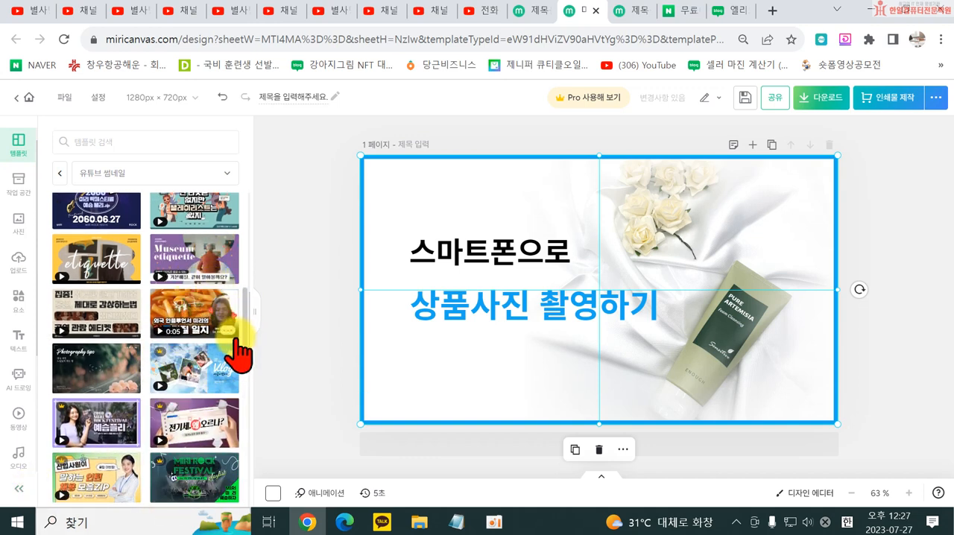
{"action": "left_click", "coordinate": [192, 309]}
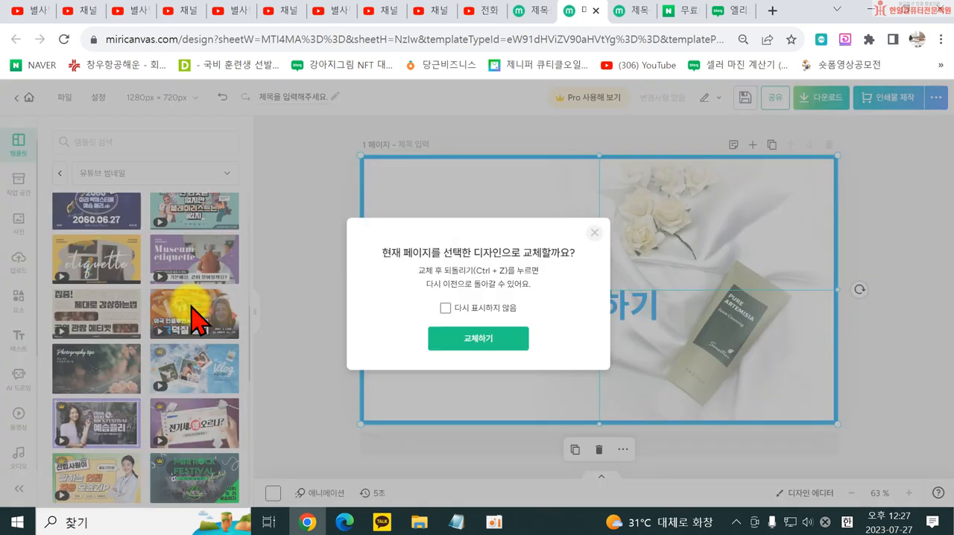
{"action": "left_click", "coordinate": [462, 337]}
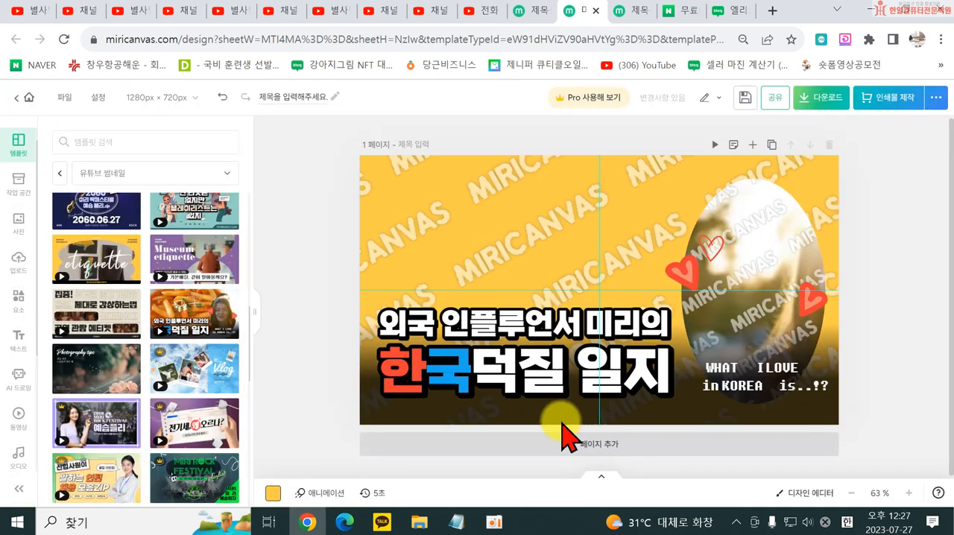
{"action": "left_click", "coordinate": [788, 261]}
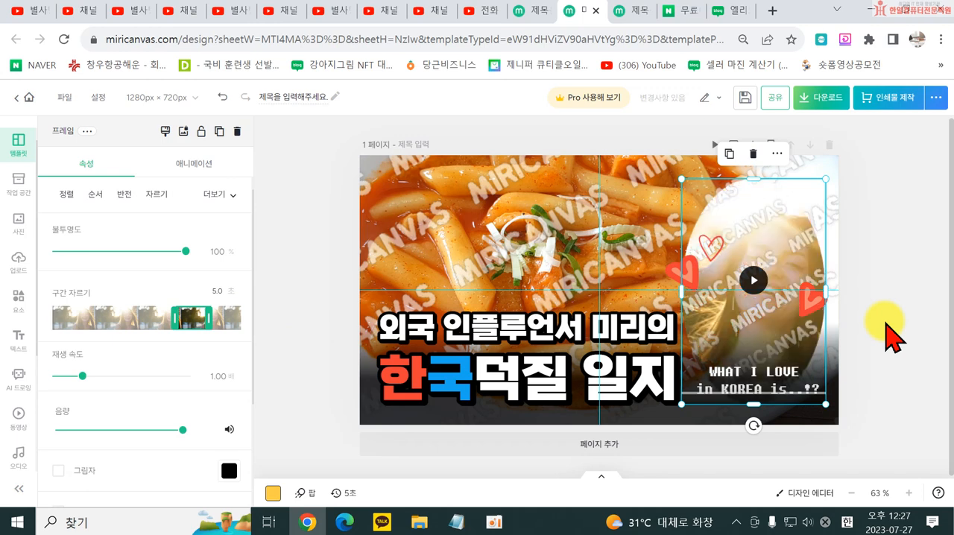
{"action": "key", "text": "Delete"}
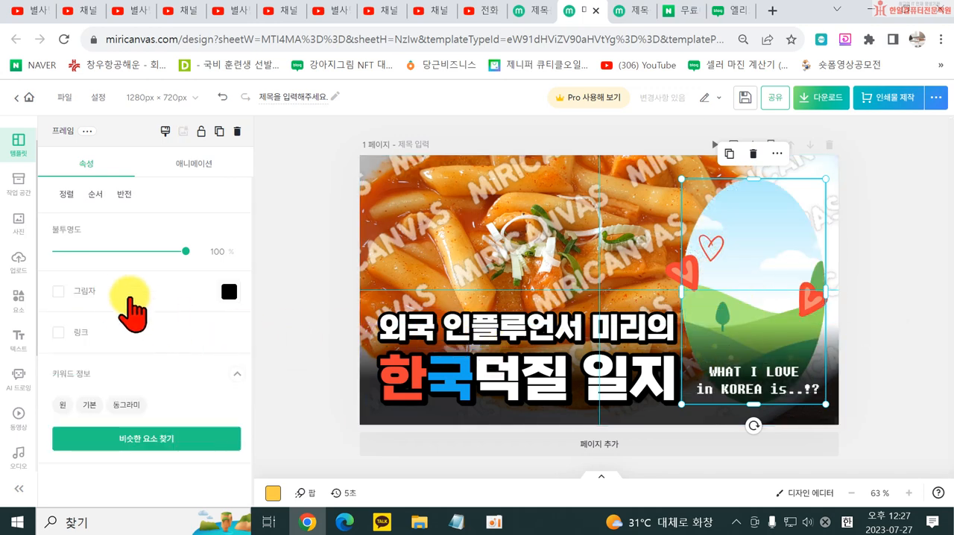
- Replace "외국" with "먹방" at the start of the upper title line
{"action": "left_click", "coordinate": [479, 325]}
{"action": "double_click", "coordinate": [454, 328]}
{"action": "left_click", "coordinate": [444, 328]}
{"action": "key", "text": "BackSpace"}
{"action": "key", "text": "BackSpace"}
{"action": "key", "text": "BackSpace"}
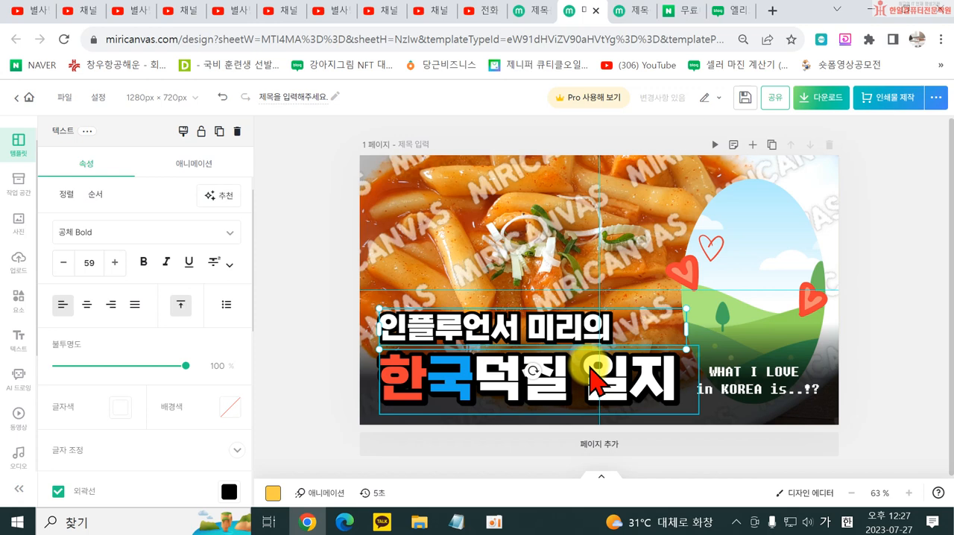
{"action": "type", "text": "먹방"}
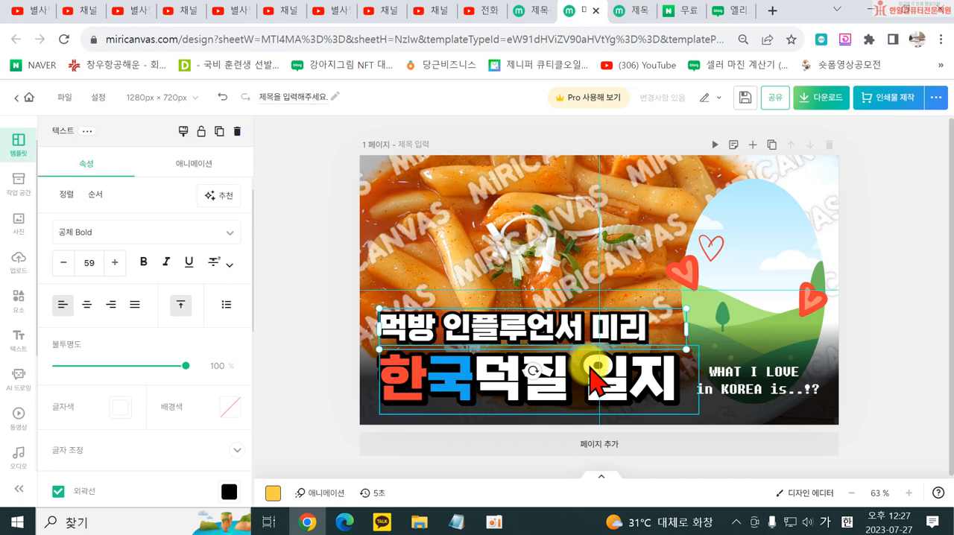
- Replace "미리의" with "별사탕의" in the upper title line and widen its text box to fit on one line
{"action": "key", "text": "BackSpace"}
{"action": "key", "text": "BackSpace"}
{"action": "key", "text": "BackSpace"}
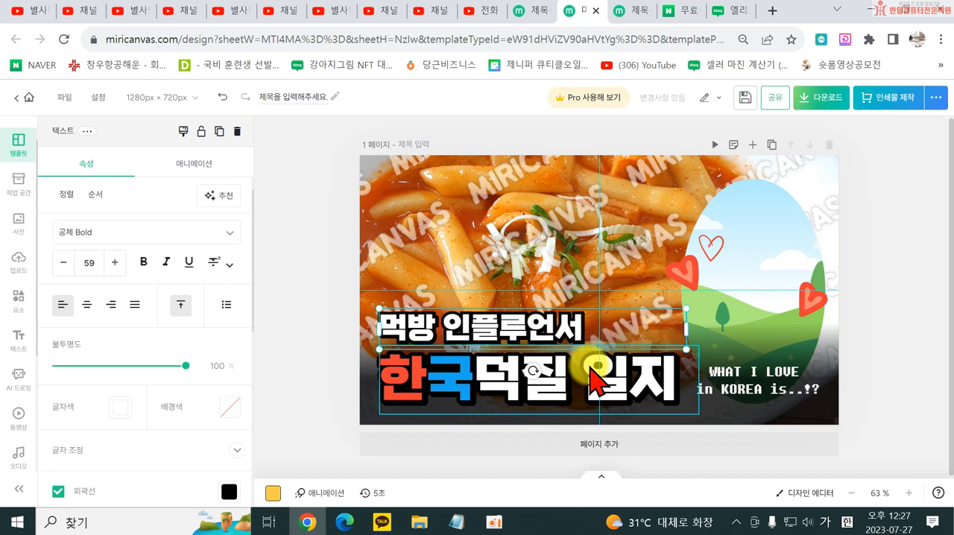
{"action": "type", "text": "별사탕"}
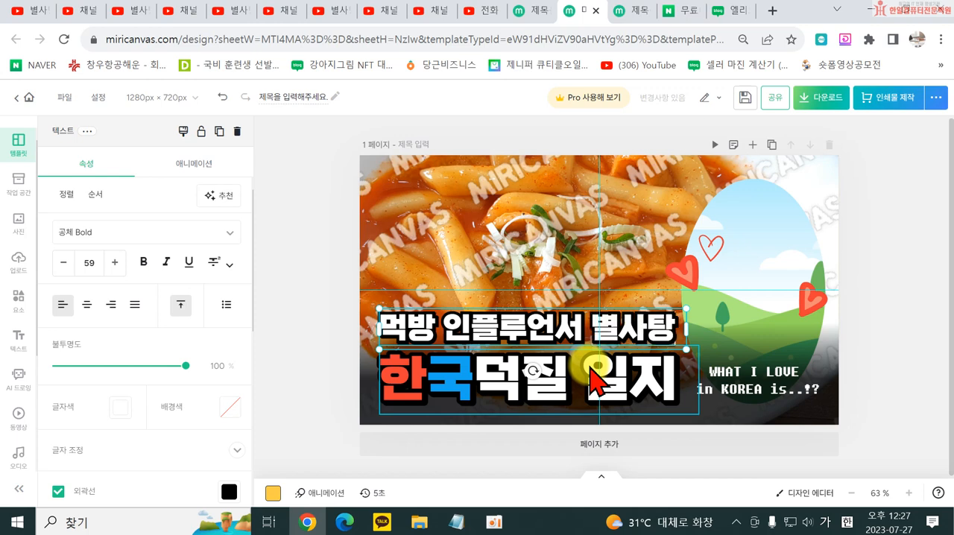
{"action": "type", "text": "의"}
{"action": "left_click", "coordinate": [298, 366]}
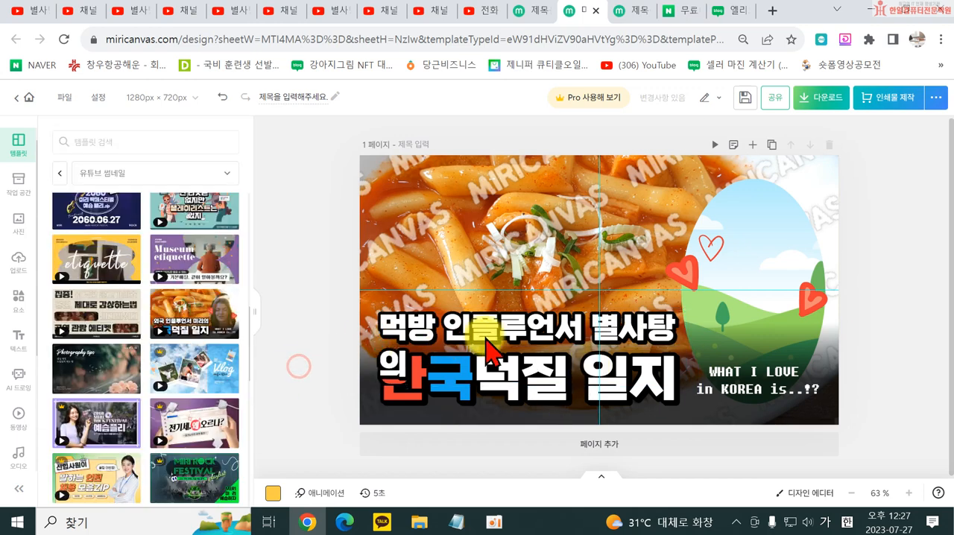
{"action": "left_click", "coordinate": [597, 335]}
{"action": "left_click_drag", "start_coordinate": [687, 348], "coordinate": [703, 348]}
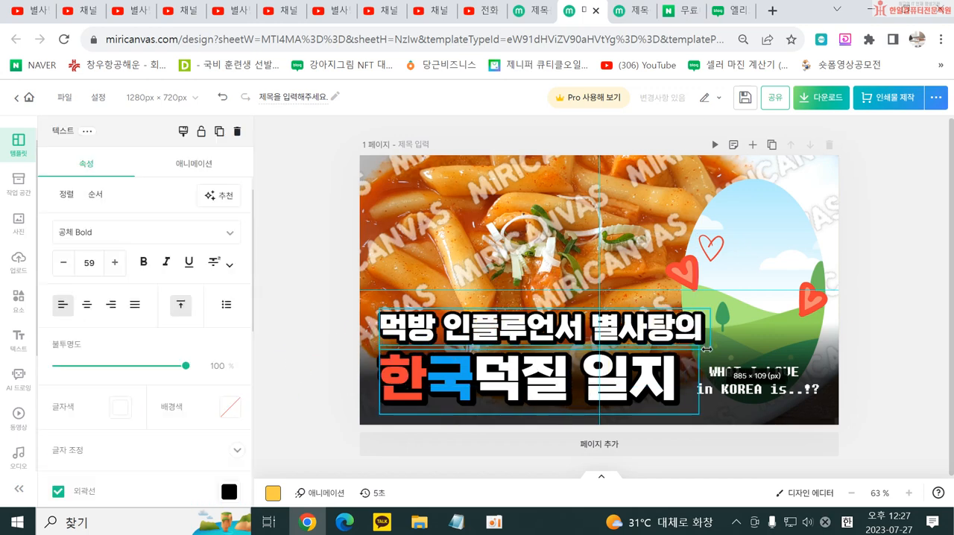
- Replace "한국" with "떡볶이" in the lower title line and widen its text box to fit on one line
{"action": "left_click", "coordinate": [498, 386]}
{"action": "double_click", "coordinate": [469, 380]}
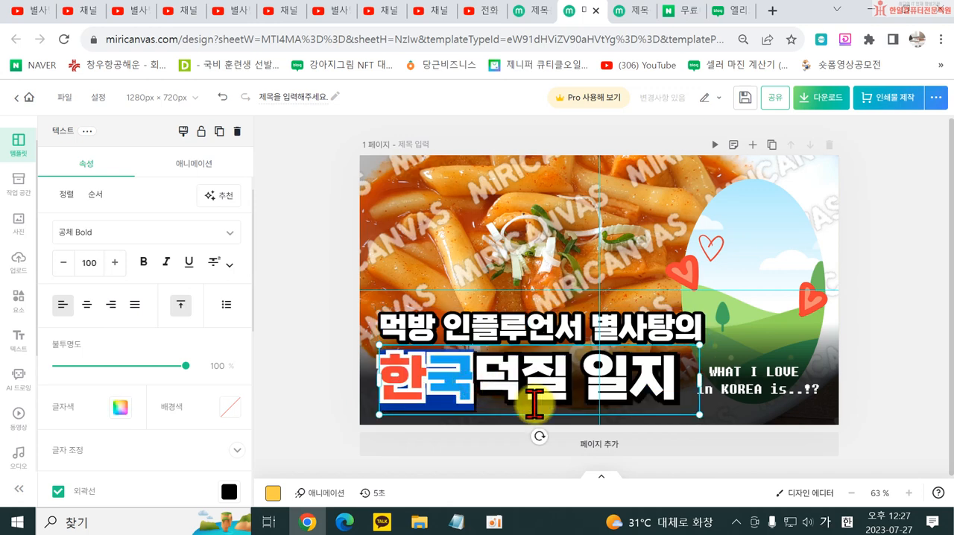
{"action": "key", "text": "BackSpace"}
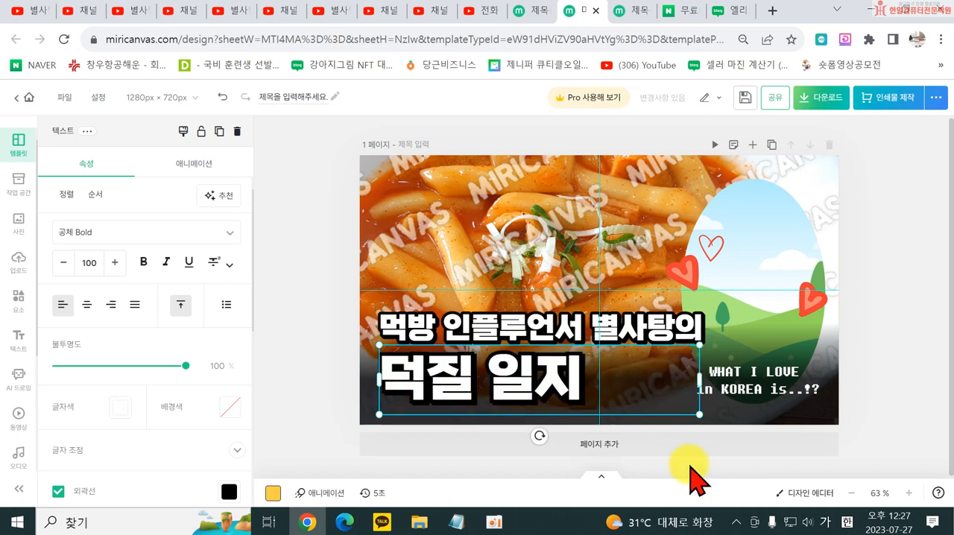
{"action": "type", "text": "떡브"}
{"action": "type", "text": "이"}
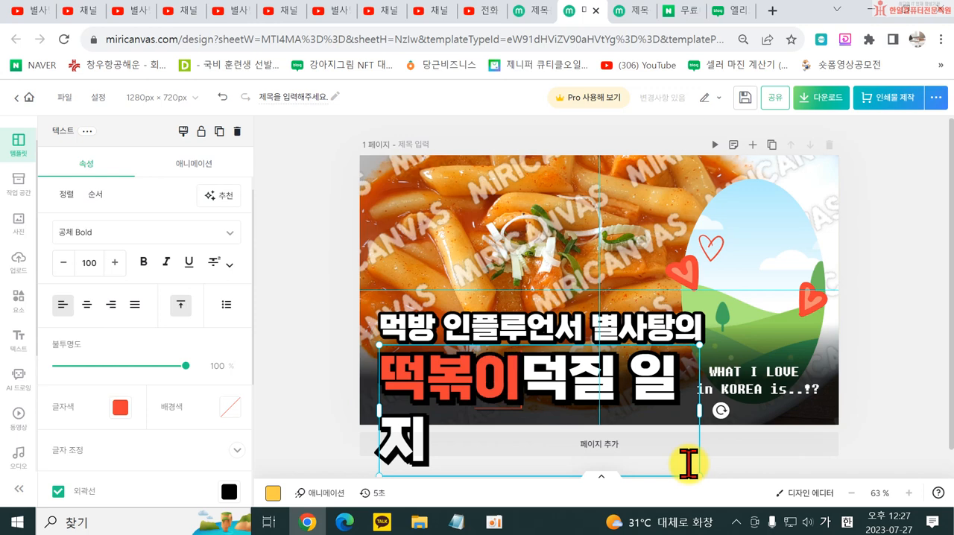
{"action": "left_click", "coordinate": [281, 398]}
{"action": "left_click", "coordinate": [596, 410]}
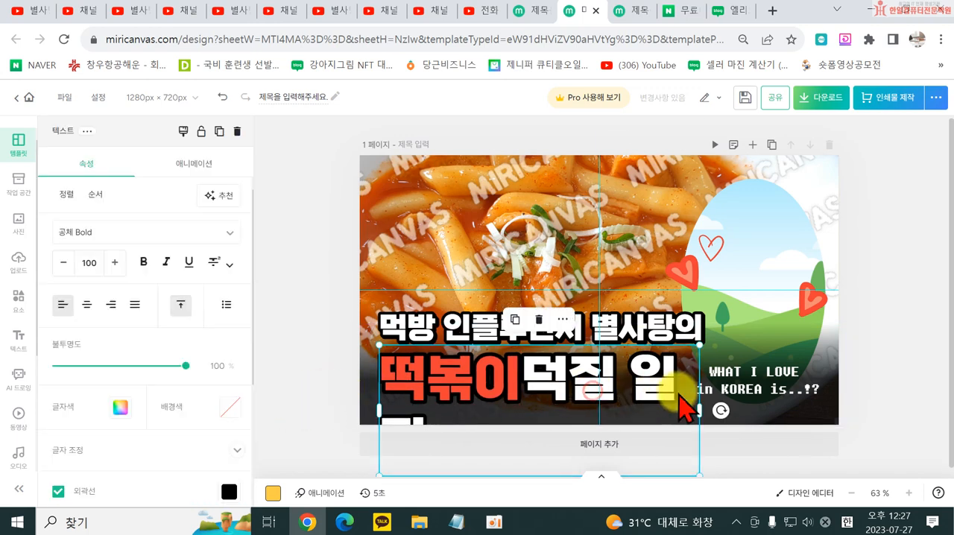
{"action": "left_click_drag", "start_coordinate": [701, 406], "coordinate": [733, 408]}
- Delete the "WHAT I LOVE in KOREA is..!?" caption and remove the tteokbokki photo from the background frame
{"action": "left_click", "coordinate": [756, 387]}
{"action": "key", "text": "Delete"}
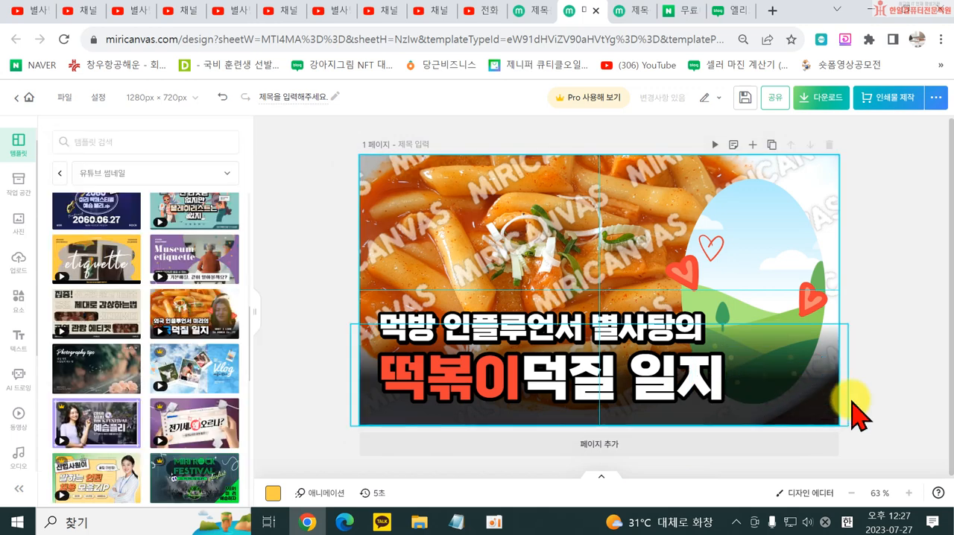
{"action": "left_click", "coordinate": [548, 237]}
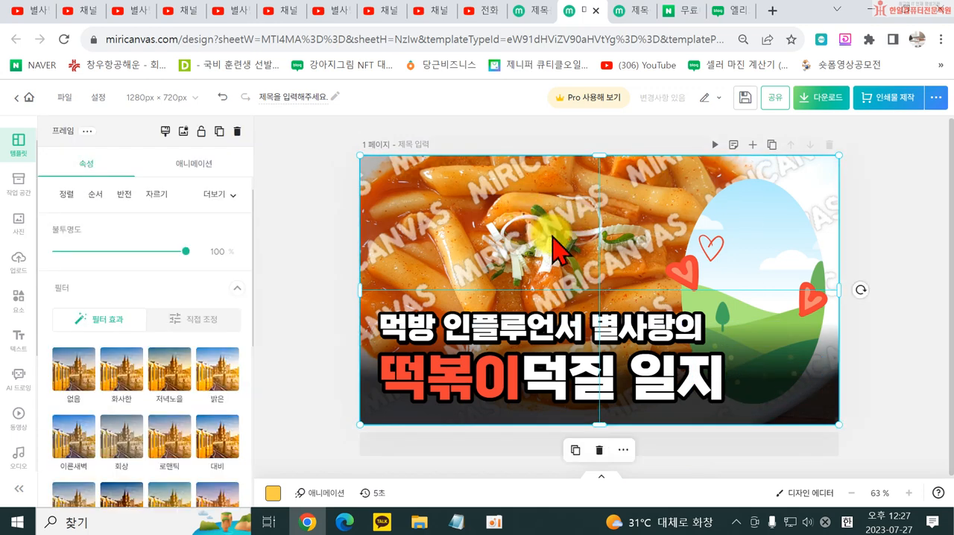
{"action": "key", "text": "Delete"}
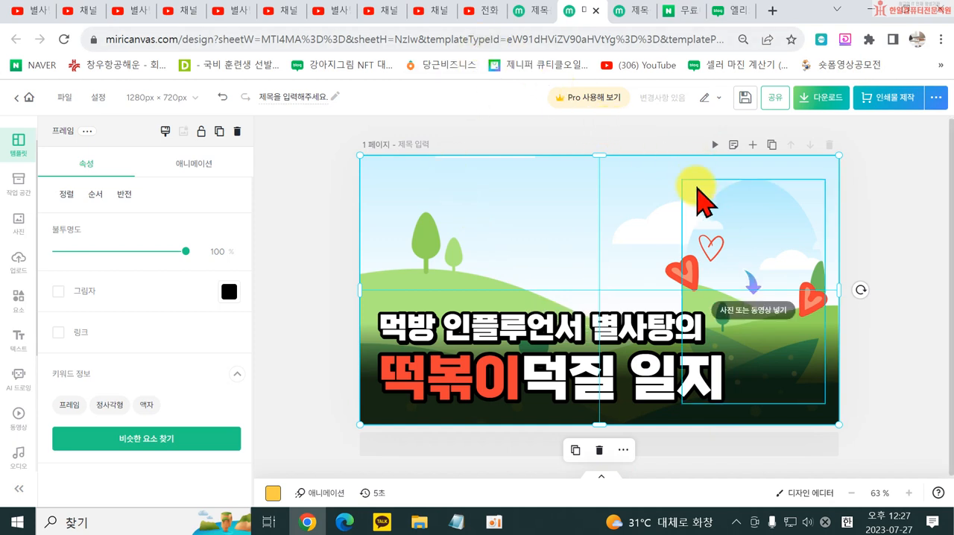
{"action": "left_click", "coordinate": [308, 348]}
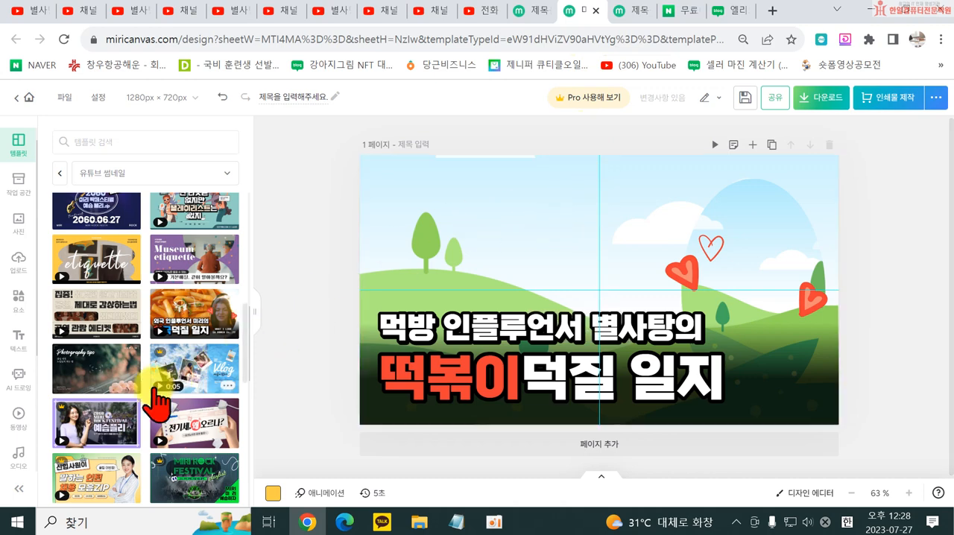
{"action": "scroll", "coordinate": [142, 388], "scroll_direction": "down", "scroll_amount": 3}
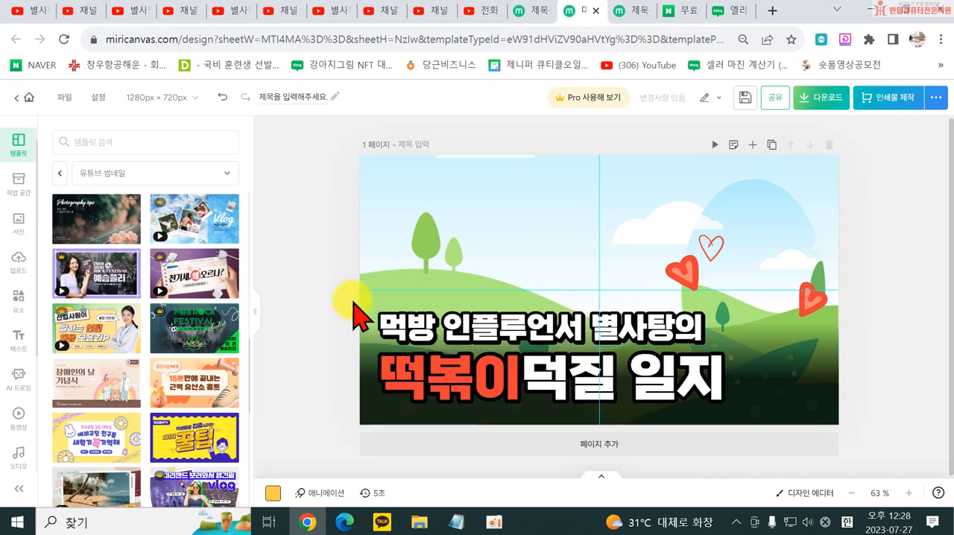
- Apply the yellow "예비고딩 친구들 새학기 꼭 기억해" YouTube thumbnail template to the page
{"action": "scroll", "coordinate": [209, 384], "scroll_direction": "down", "scroll_amount": 4}
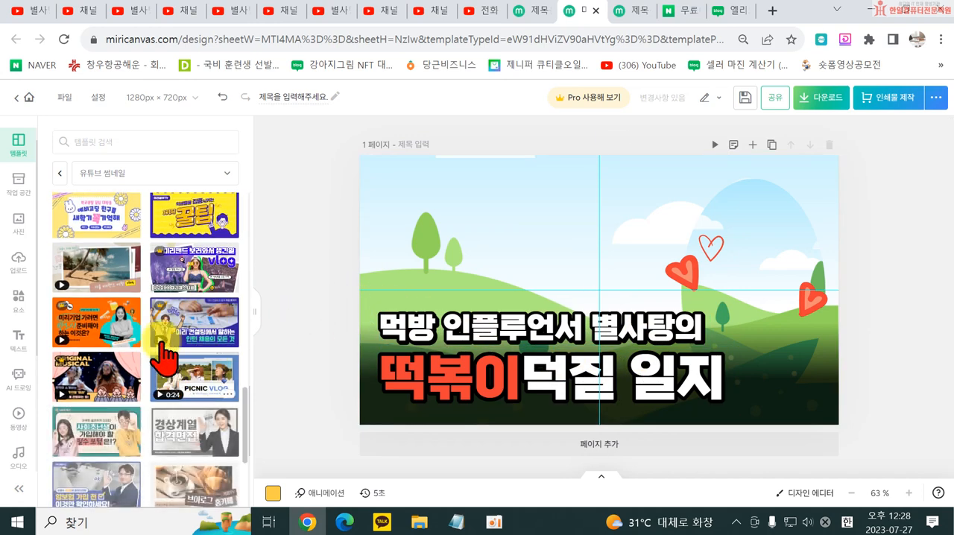
{"action": "left_click", "coordinate": [90, 224]}
{"action": "left_click", "coordinate": [466, 338]}
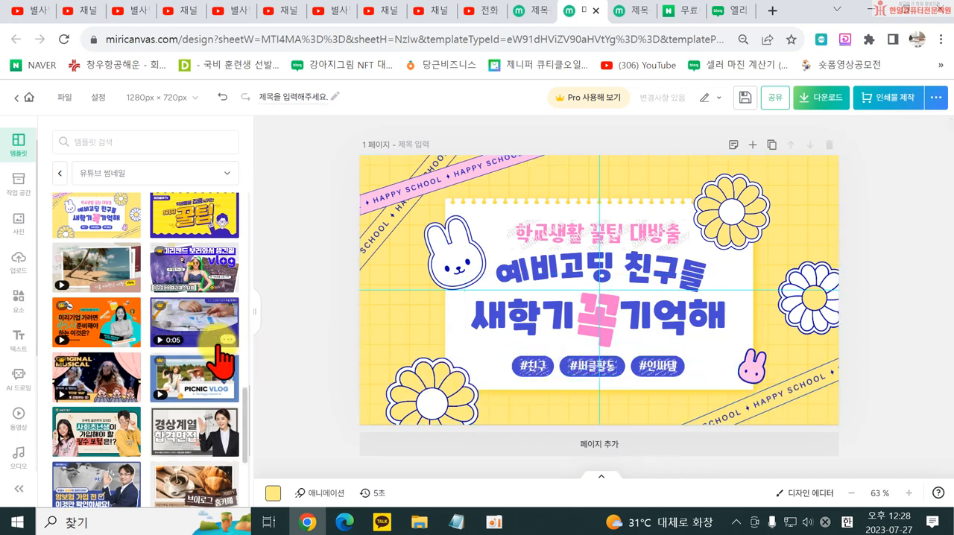
- Apply the "경상계열 합격면접" YouTube thumbnail template with the waving woman in a suit to the page
{"action": "scroll", "coordinate": [185, 440], "scroll_direction": "down", "scroll_amount": 3}
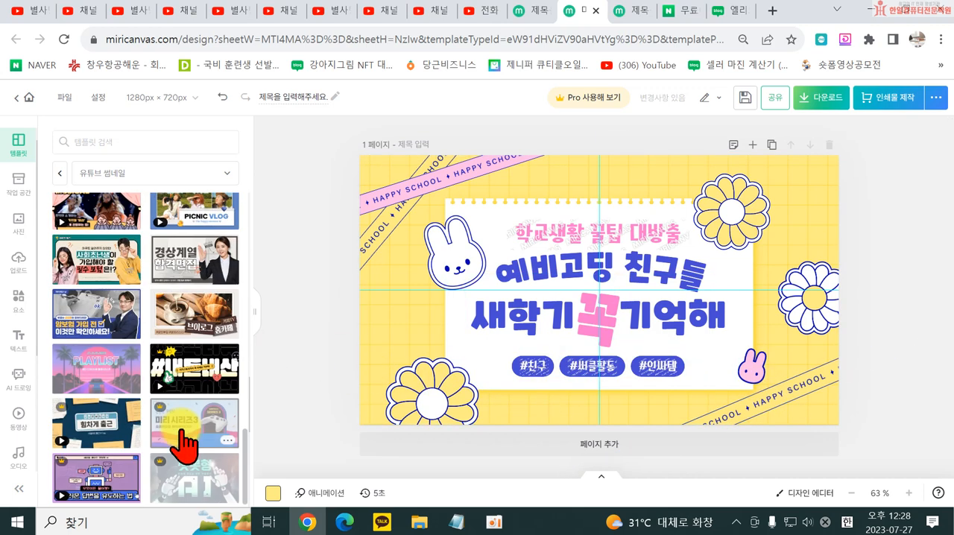
{"action": "left_click", "coordinate": [170, 263]}
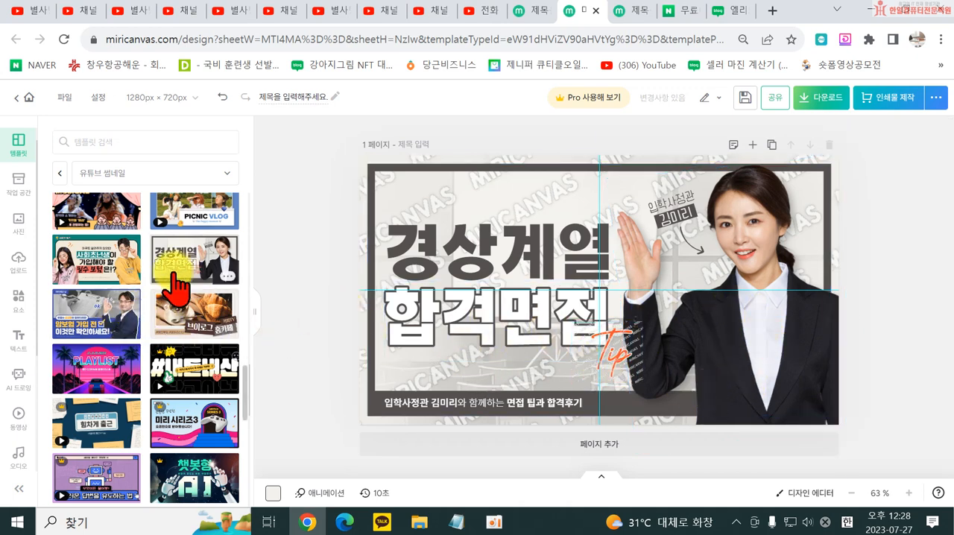
{"action": "scroll", "coordinate": [224, 472], "scroll_direction": "down", "scroll_amount": 3}
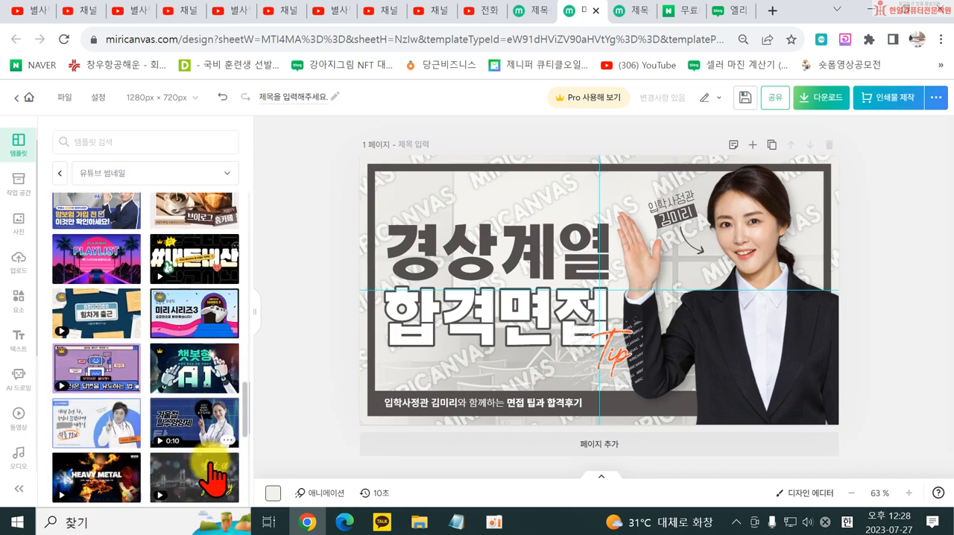
{"action": "scroll", "coordinate": [117, 298], "scroll_direction": "up", "scroll_amount": 3}
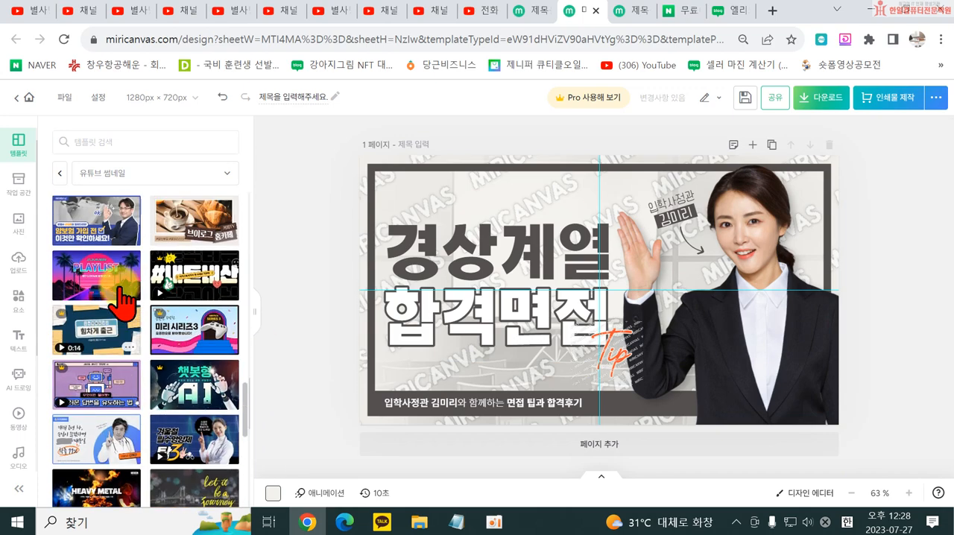
{"action": "scroll", "coordinate": [157, 261], "scroll_direction": "down", "scroll_amount": 10}
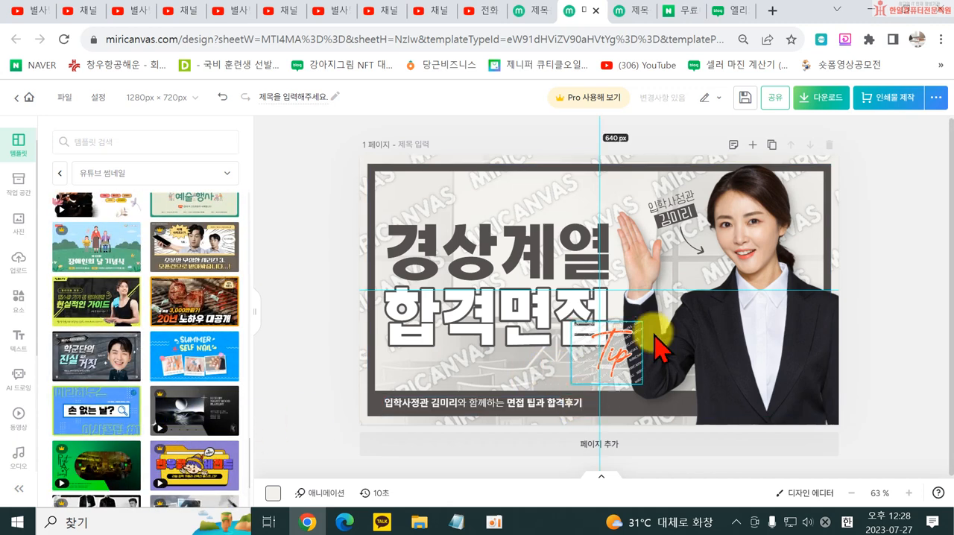
- Inspect the template's editable parts by selecting the woman's photo and the dark frame group
{"action": "left_click", "coordinate": [759, 360]}
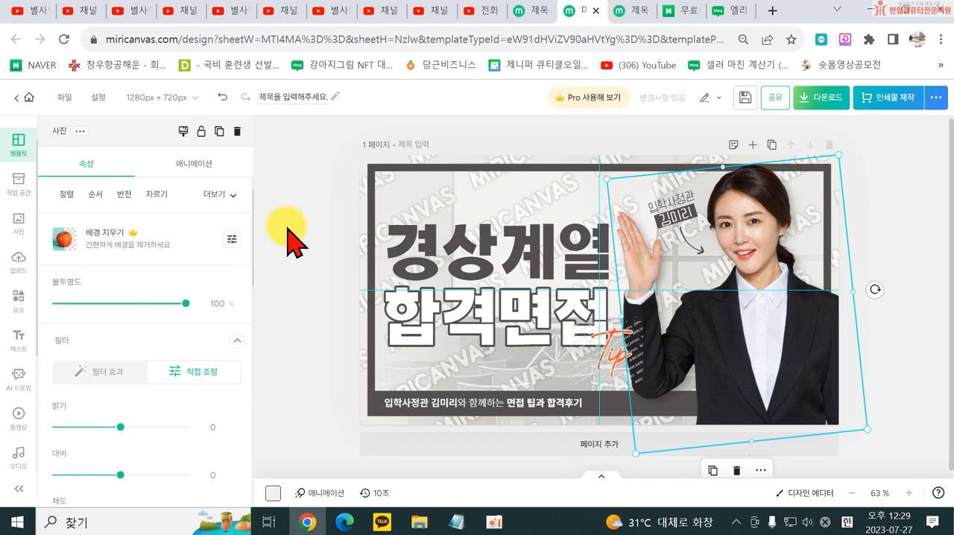
{"action": "left_click", "coordinate": [311, 307]}
{"action": "left_click", "coordinate": [451, 212]}
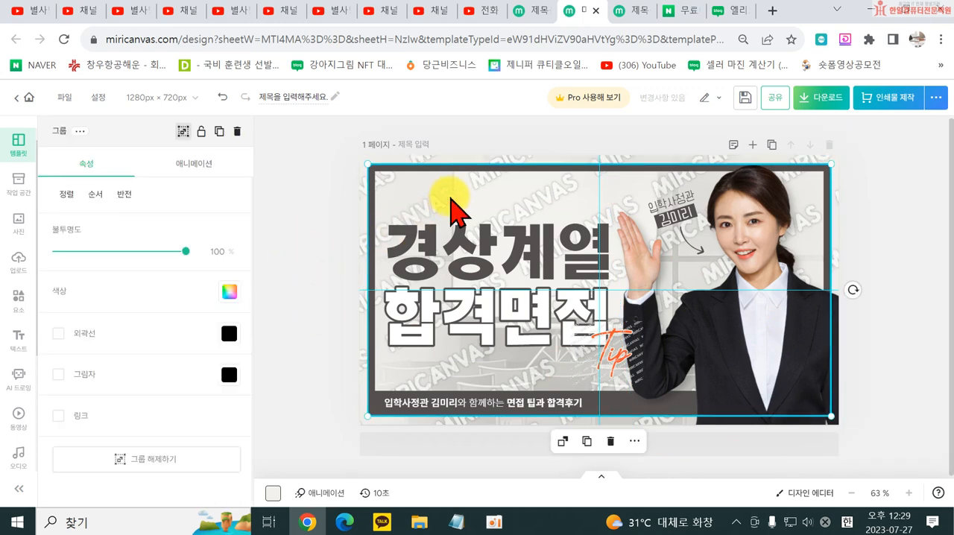
{"action": "left_click", "coordinate": [292, 223]}
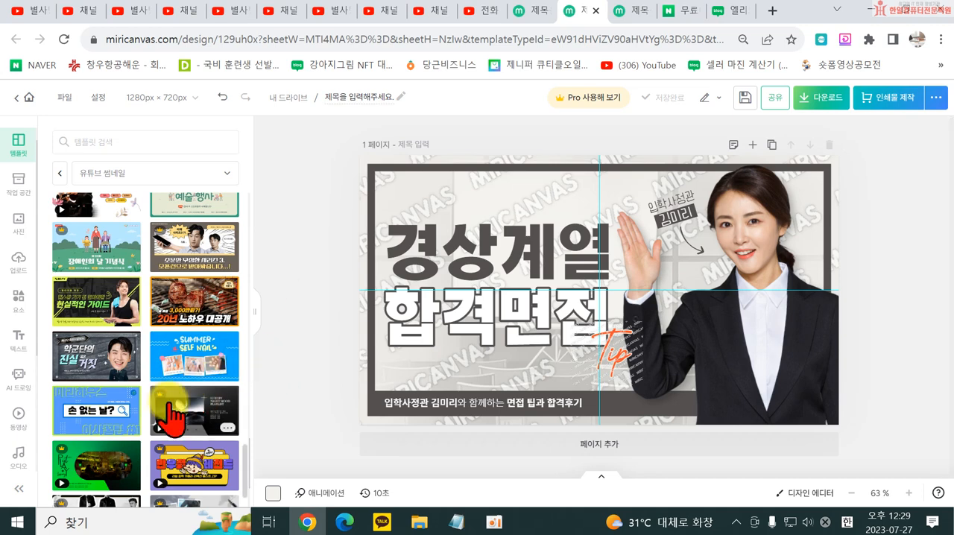
- Browse the YouTube thumbnail templates to examine the other available designs
{"action": "scroll", "coordinate": [171, 425], "scroll_direction": "down", "scroll_amount": 5}
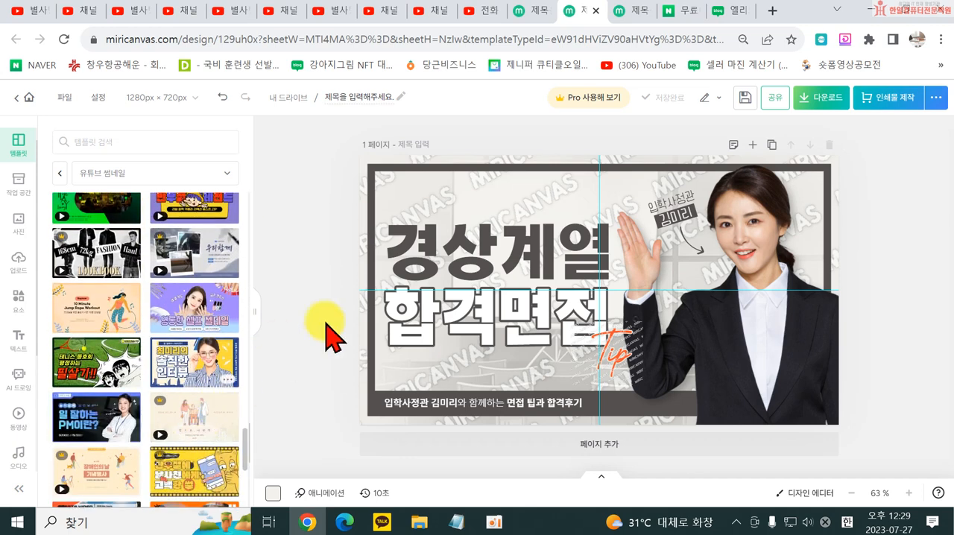
{"action": "left_click", "coordinate": [693, 345]}
{"action": "left_click", "coordinate": [498, 411]}
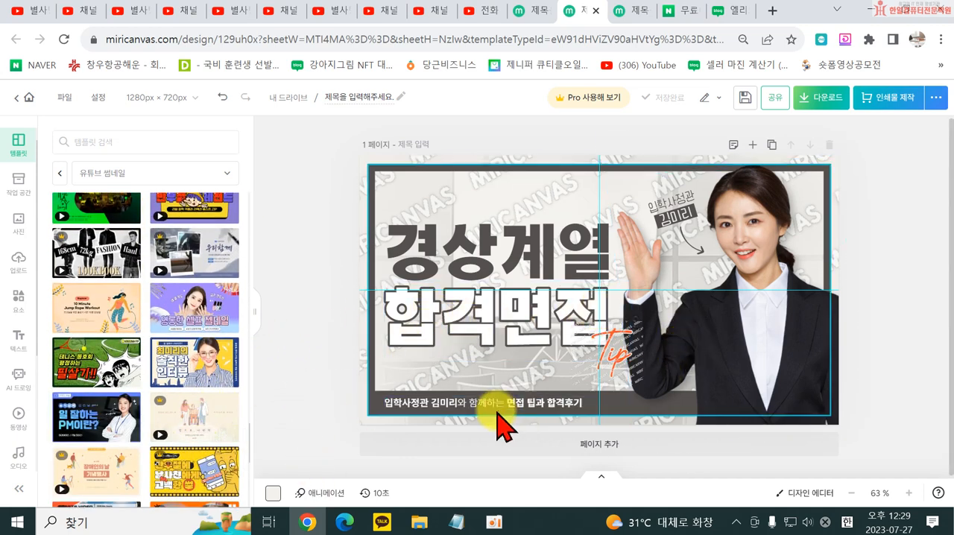
{"action": "left_click", "coordinate": [376, 392]}
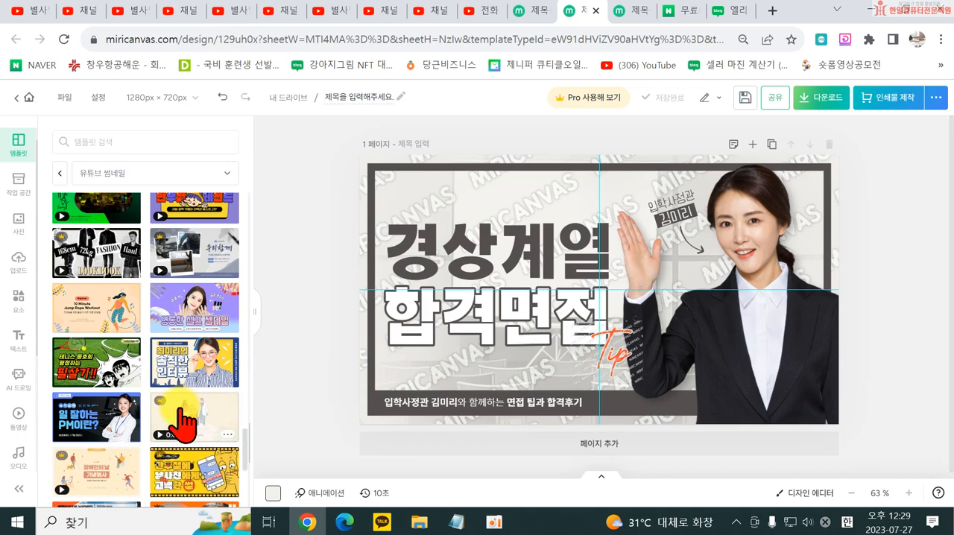
{"action": "scroll", "coordinate": [179, 425], "scroll_direction": "down", "scroll_amount": 5}
{"action": "scroll", "coordinate": [177, 432], "scroll_direction": "down", "scroll_amount": 5}
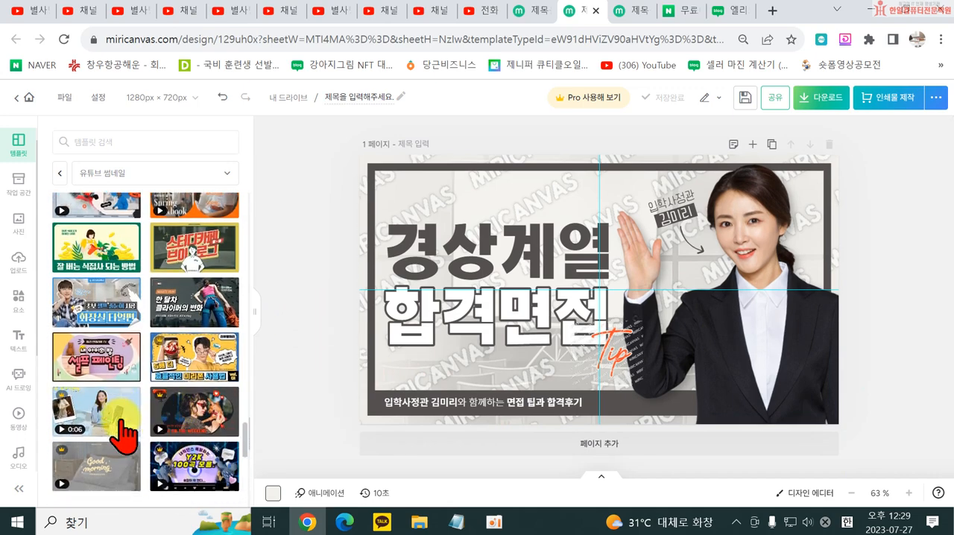
{"action": "scroll", "coordinate": [165, 428], "scroll_direction": "down", "scroll_amount": 5}
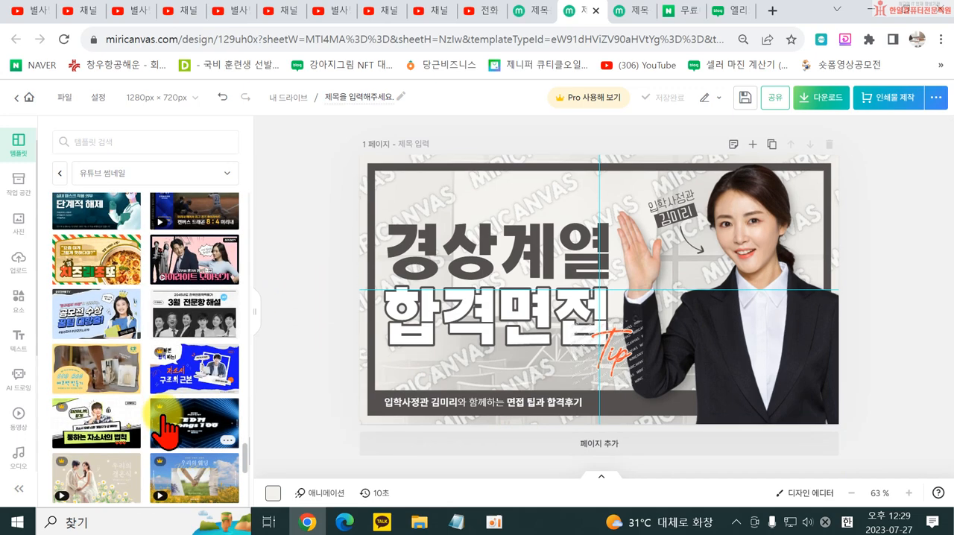
{"action": "scroll", "coordinate": [167, 429], "scroll_direction": "down", "scroll_amount": 3}
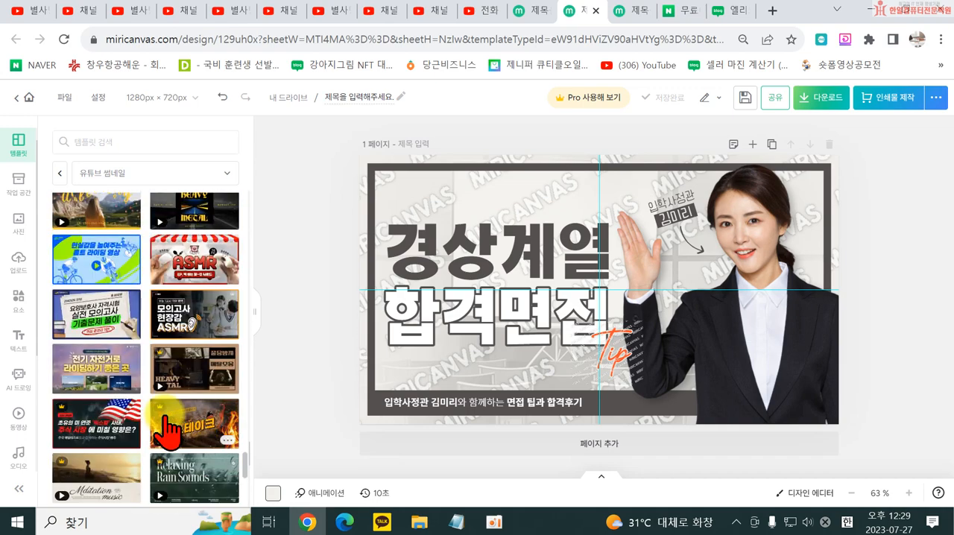
{"action": "scroll", "coordinate": [170, 432], "scroll_direction": "down", "scroll_amount": 3}
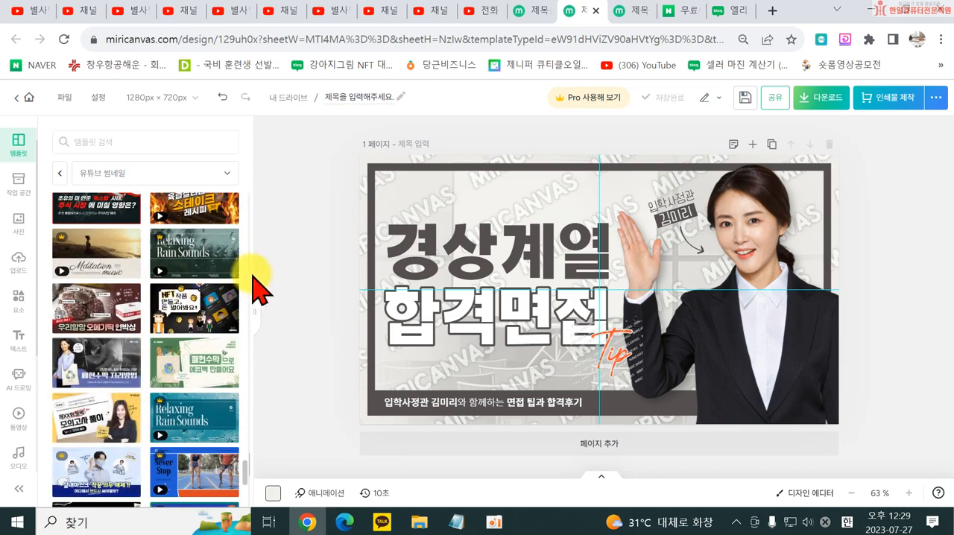
{"action": "scroll", "coordinate": [168, 298], "scroll_direction": "down", "scroll_amount": 3}
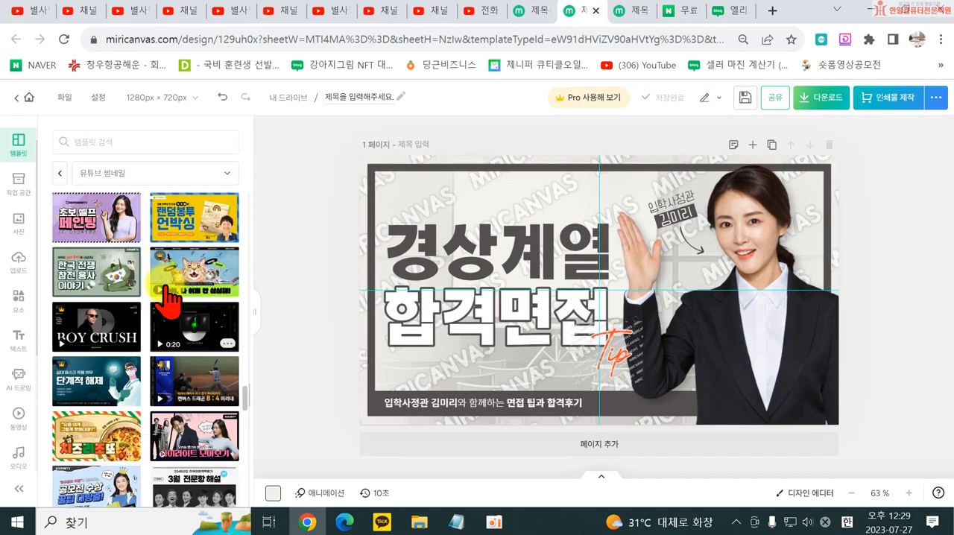
{"action": "scroll", "coordinate": [166, 290], "scroll_direction": "up", "scroll_amount": 8}
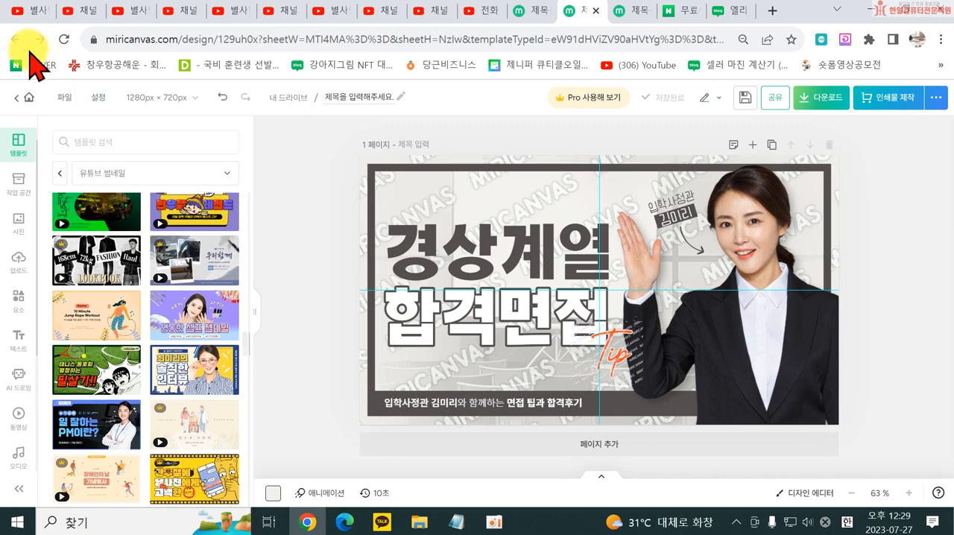
- Close the template-based design and create a new blank YouTube thumbnail design at 1280 × 720 px
{"action": "left_click", "coordinate": [597, 11]}
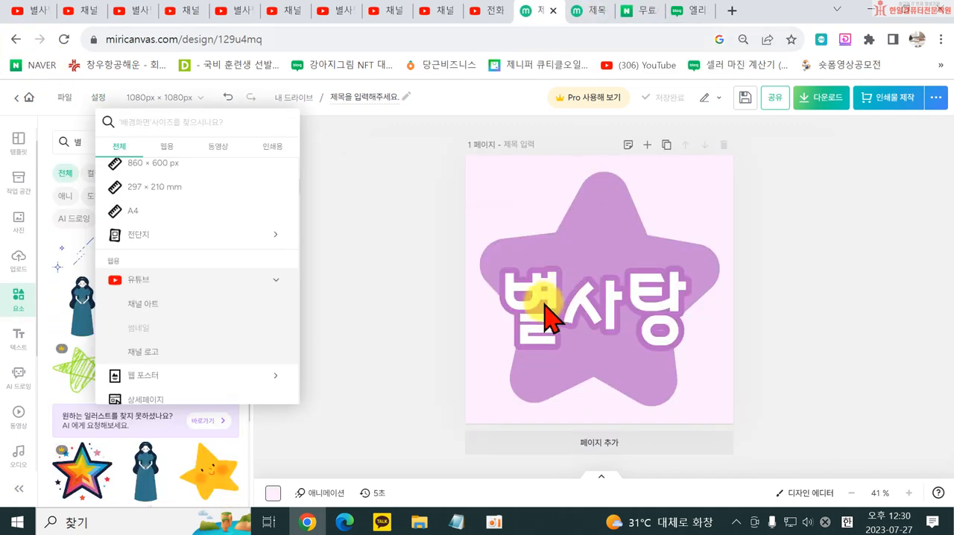
{"action": "left_click", "coordinate": [64, 102]}
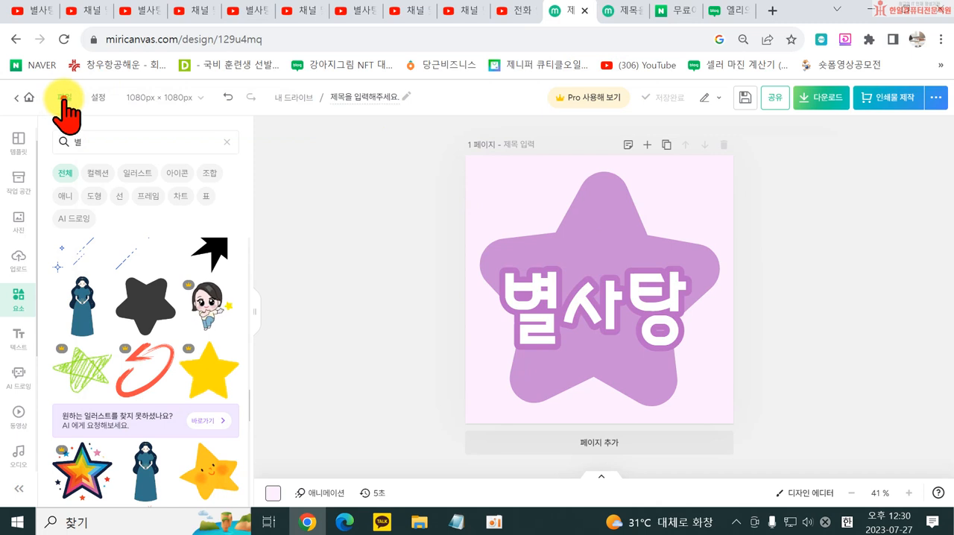
{"action": "left_click", "coordinate": [64, 101]}
{"action": "left_click", "coordinate": [108, 180]}
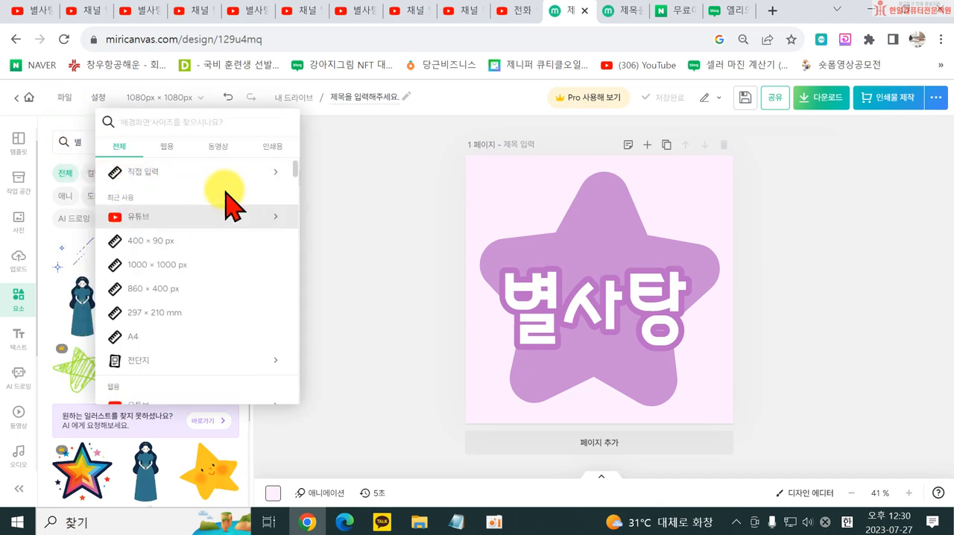
{"action": "left_click", "coordinate": [192, 172]}
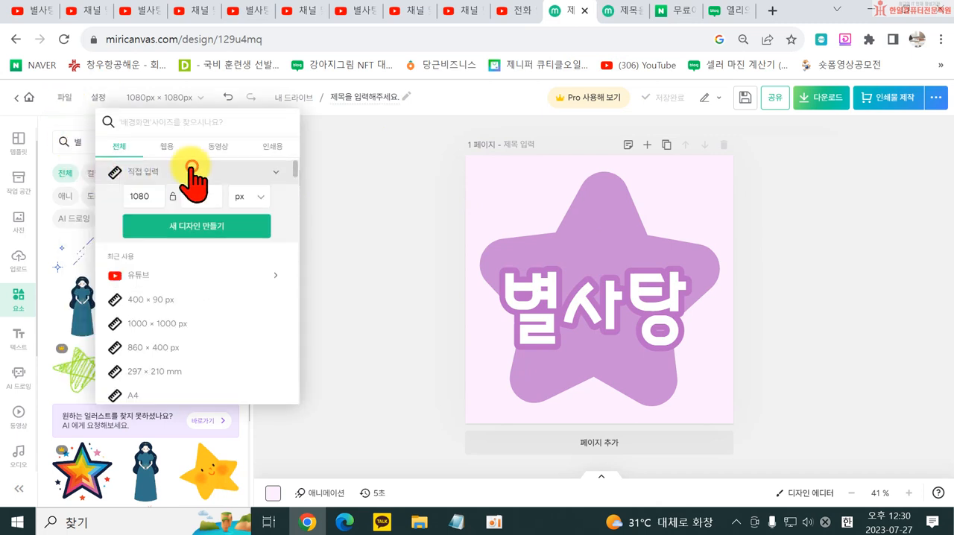
{"action": "left_click", "coordinate": [188, 275]}
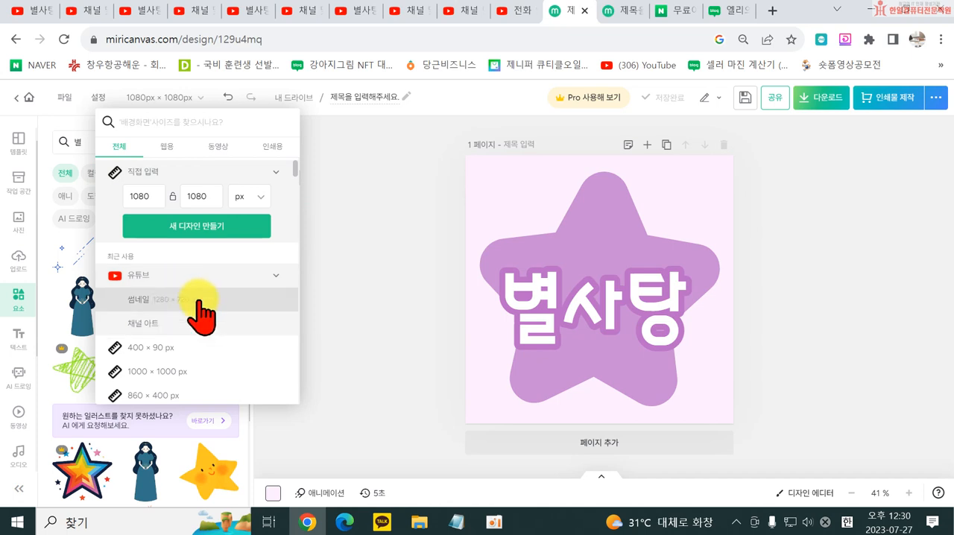
{"action": "left_click", "coordinate": [198, 299]}
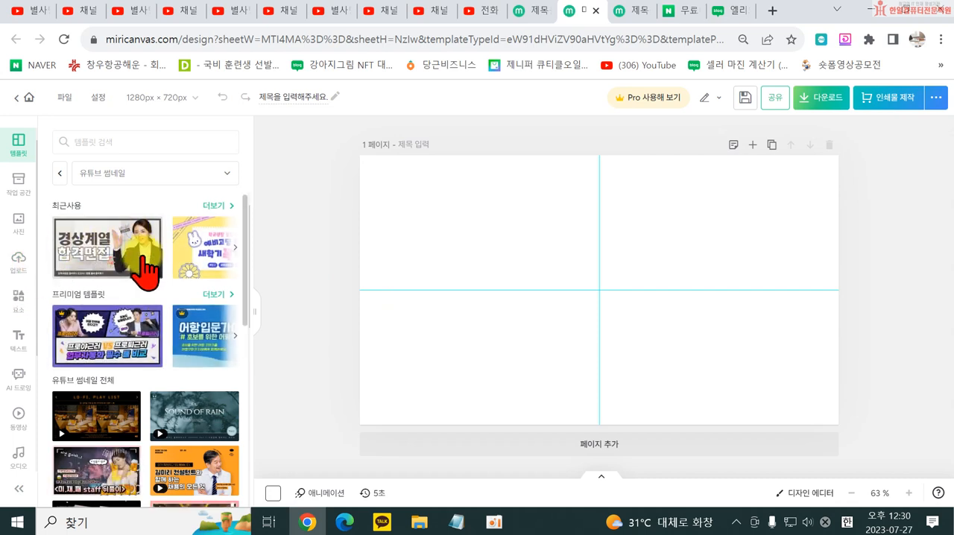
- Insert the uploaded photo of fruit salad in an apple-shaped bowl onto the blank thumbnail page
{"action": "left_click", "coordinate": [20, 262]}
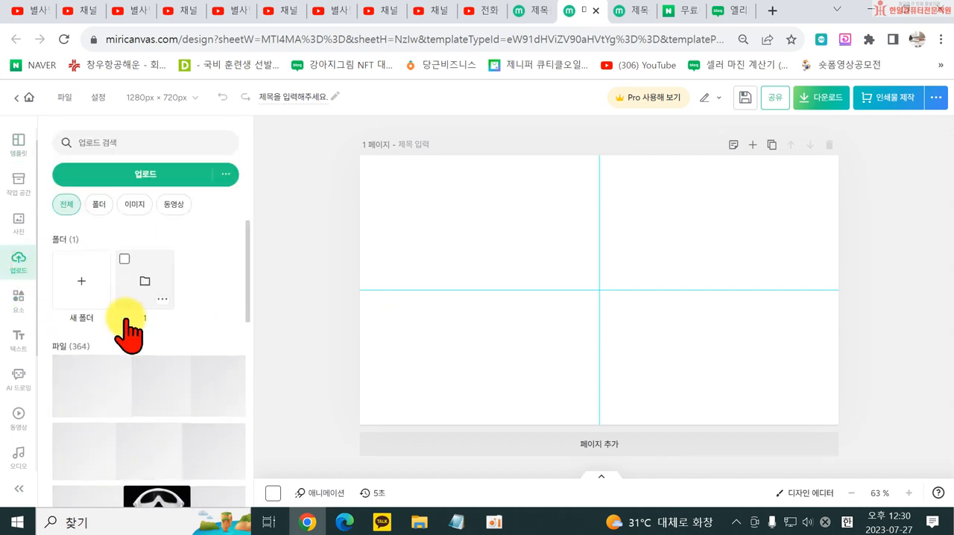
{"action": "scroll", "coordinate": [128, 336], "scroll_direction": "down", "scroll_amount": 15}
{"action": "scroll", "coordinate": [167, 372], "scroll_direction": "down", "scroll_amount": 10}
{"action": "scroll", "coordinate": [162, 364], "scroll_direction": "up", "scroll_amount": 5}
{"action": "scroll", "coordinate": [159, 379], "scroll_direction": "down", "scroll_amount": 11}
{"action": "scroll", "coordinate": [114, 379], "scroll_direction": "up", "scroll_amount": 8}
{"action": "scroll", "coordinate": [100, 335], "scroll_direction": "down", "scroll_amount": 5}
{"action": "left_click", "coordinate": [86, 477]}
- Enlarge the fruit photo and position it to cover the whole thumbnail page
{"action": "left_click_drag", "start_coordinate": [518, 344], "coordinate": [668, 265]}
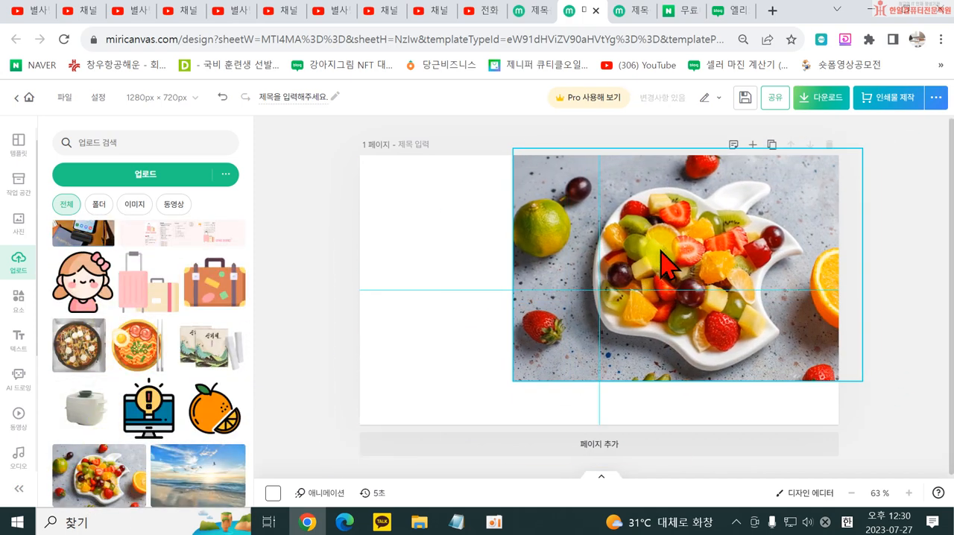
{"action": "left_click_drag", "start_coordinate": [512, 381], "coordinate": [360, 481]}
{"action": "left_click_drag", "start_coordinate": [413, 365], "coordinate": [399, 351]}
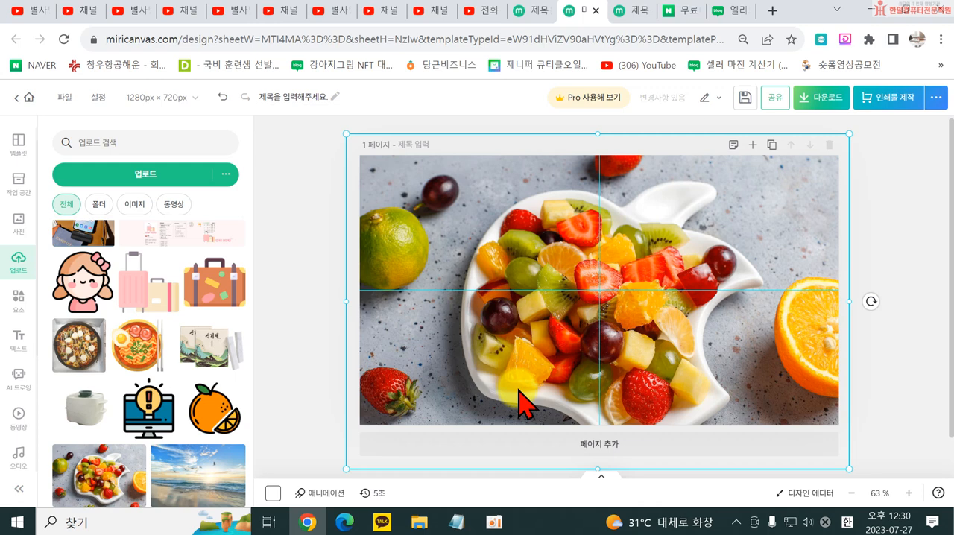
{"action": "left_click", "coordinate": [298, 265]}
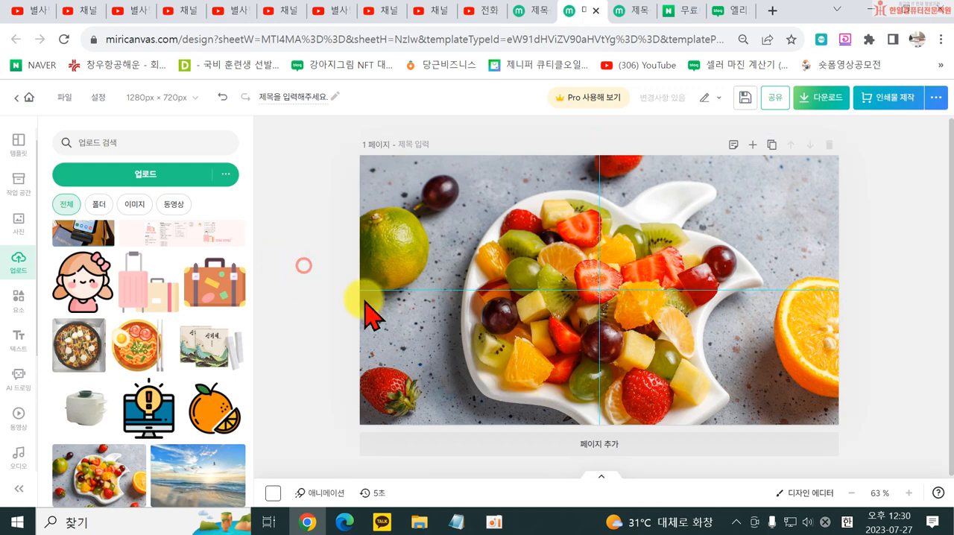
- Add a title text reading "100억버는" over the center of the fruit photo
{"action": "left_click", "coordinate": [23, 301]}
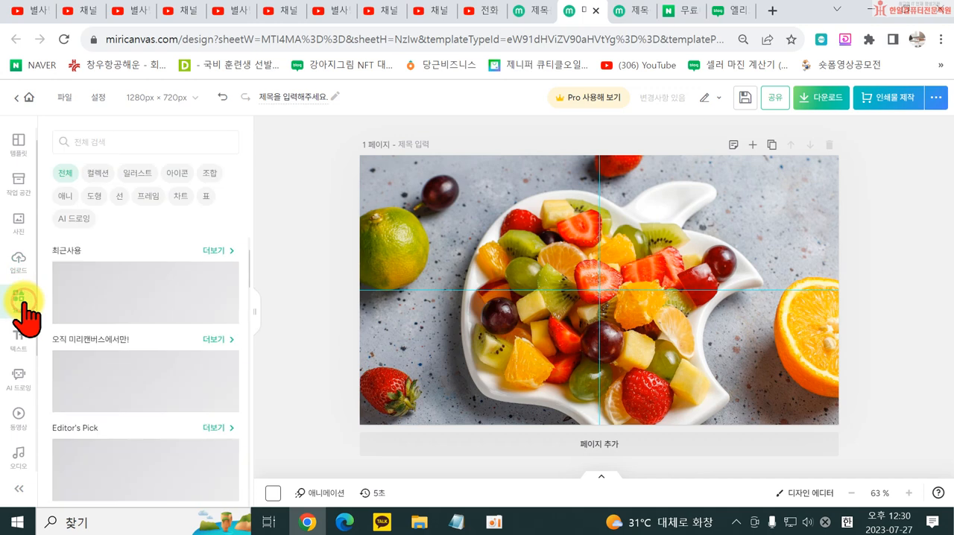
{"action": "left_click", "coordinate": [24, 346]}
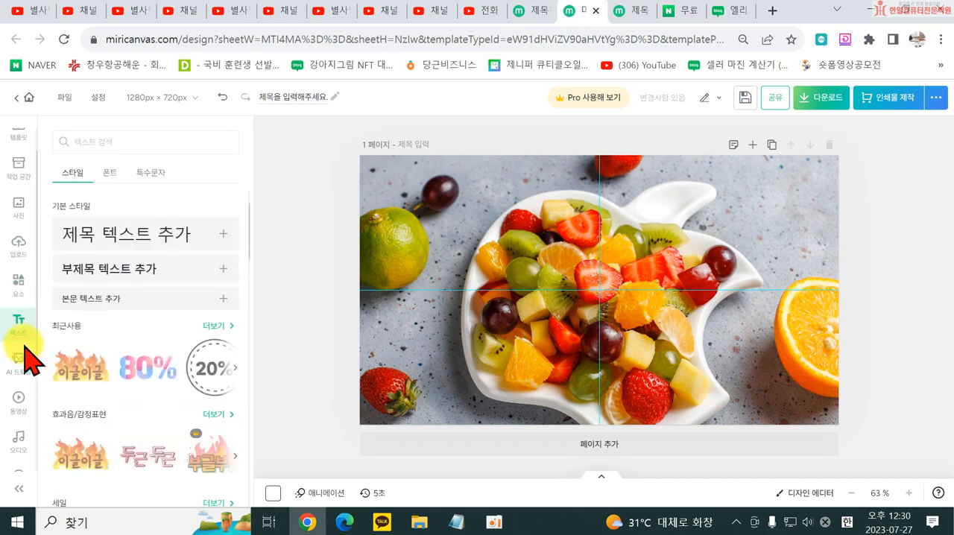
{"action": "left_click", "coordinate": [91, 234]}
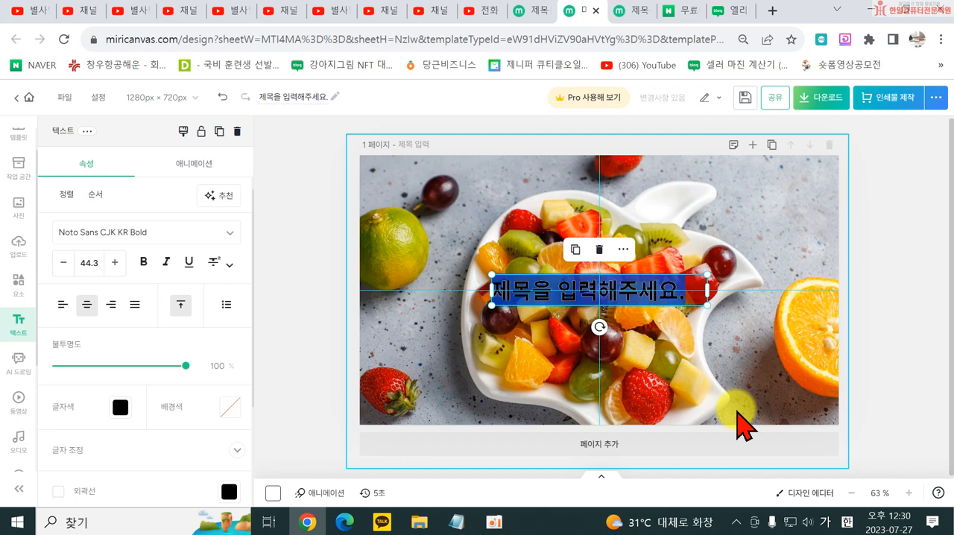
{"action": "type", "text": "1000억버는"}
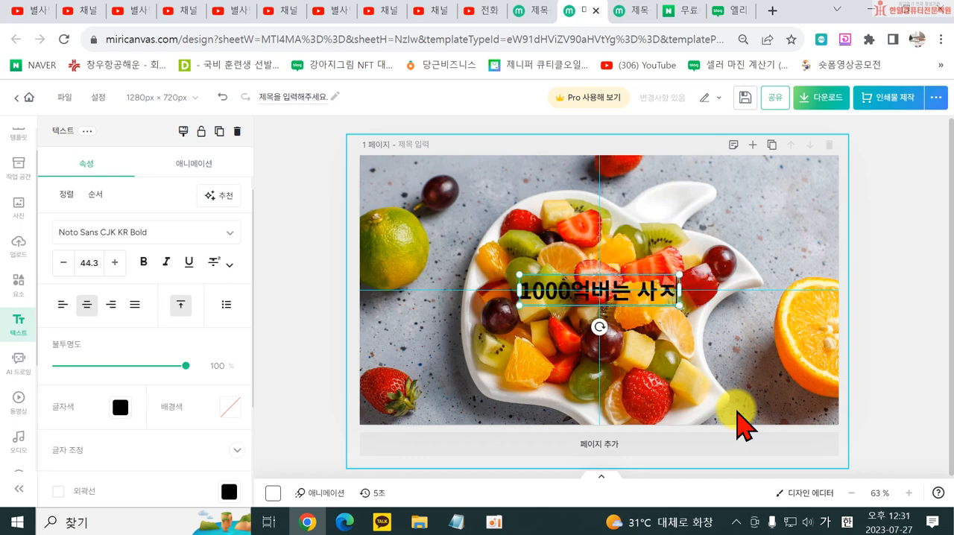
{"action": "left_click", "coordinate": [305, 279]}
{"action": "double_click", "coordinate": [570, 291]}
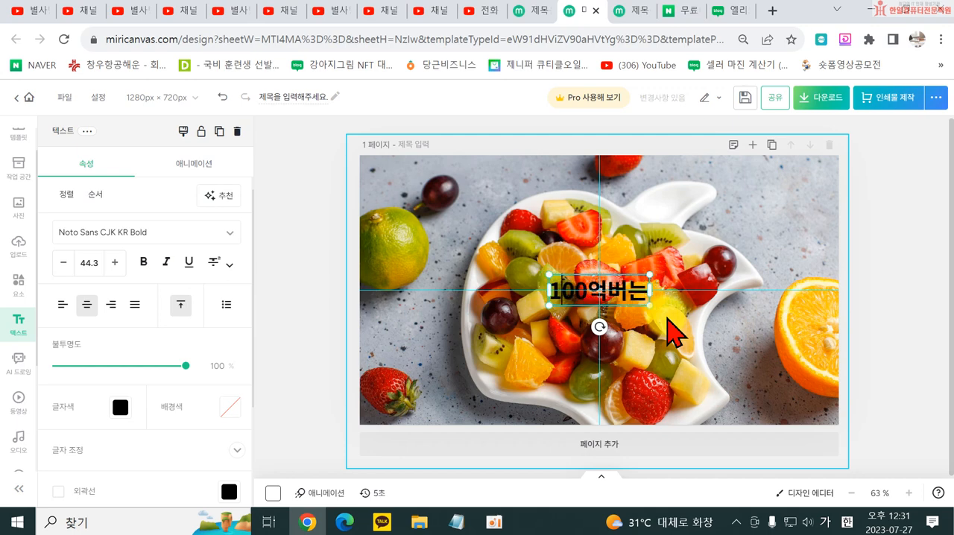
{"action": "left_click", "coordinate": [298, 237]}
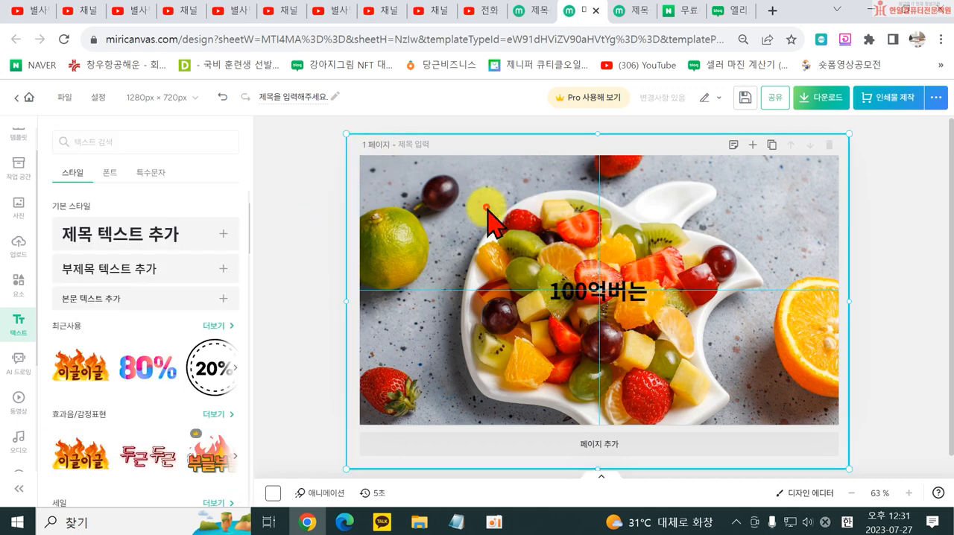
- Shift the fruit photo right to leave a blank strip on the page's left side, and set its brightness to 7
{"action": "left_click_drag", "start_coordinate": [497, 214], "coordinate": [639, 214]}
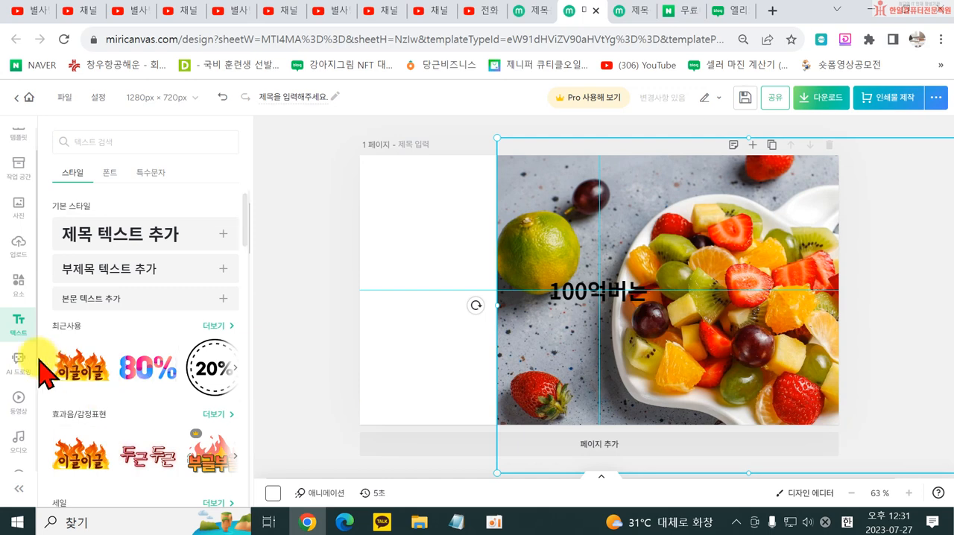
{"action": "left_click", "coordinate": [580, 212]}
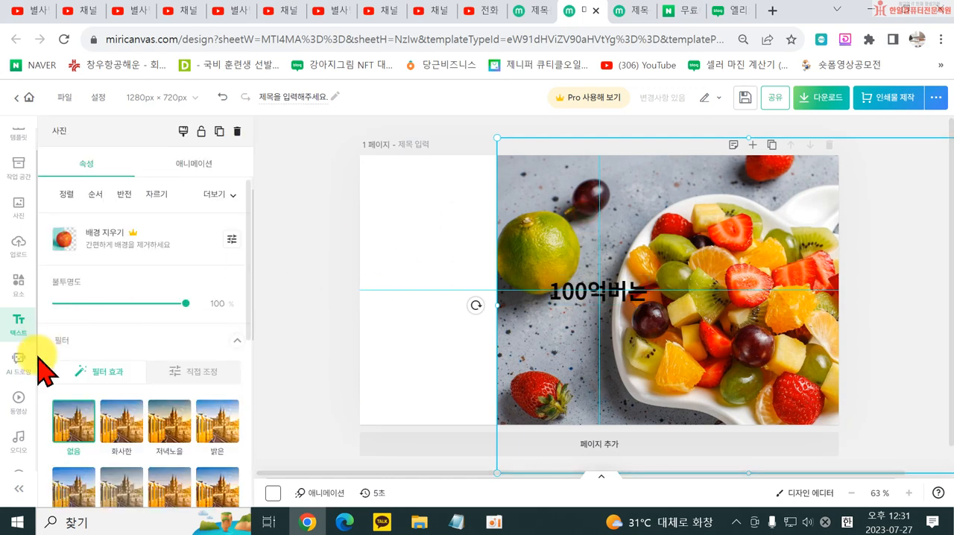
{"action": "scroll", "coordinate": [149, 358], "scroll_direction": "down", "scroll_amount": 5}
{"action": "scroll", "coordinate": [186, 298], "scroll_direction": "up", "scroll_amount": 2}
{"action": "left_click", "coordinate": [194, 222]}
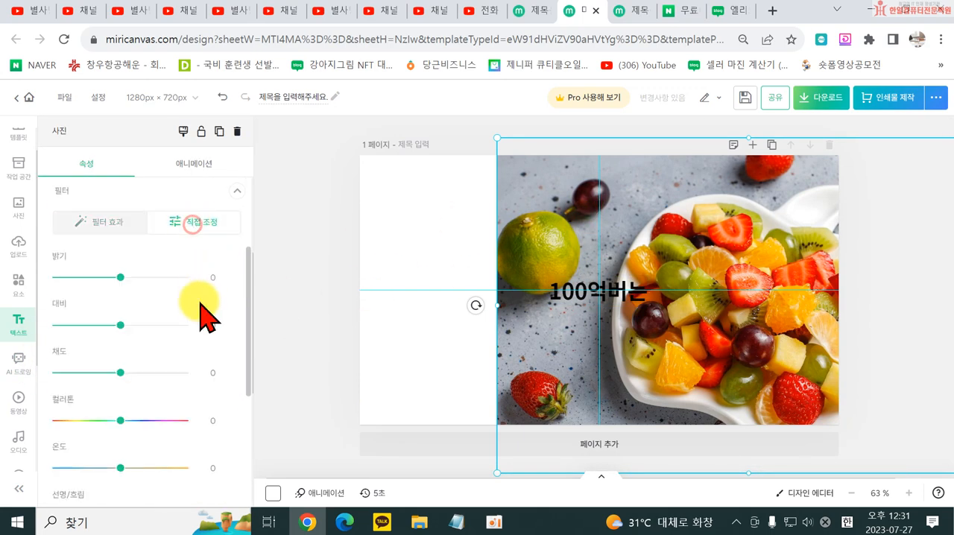
{"action": "mouse_move", "coordinate": [123, 277]}
{"action": "left_mouse_down"}
{"action": "mouse_move", "coordinate": [158, 277]}
{"action": "mouse_move", "coordinate": [121, 279]}
{"action": "left_mouse_up"}
{"action": "scroll", "coordinate": [127, 407], "scroll_direction": "down", "scroll_amount": 3}
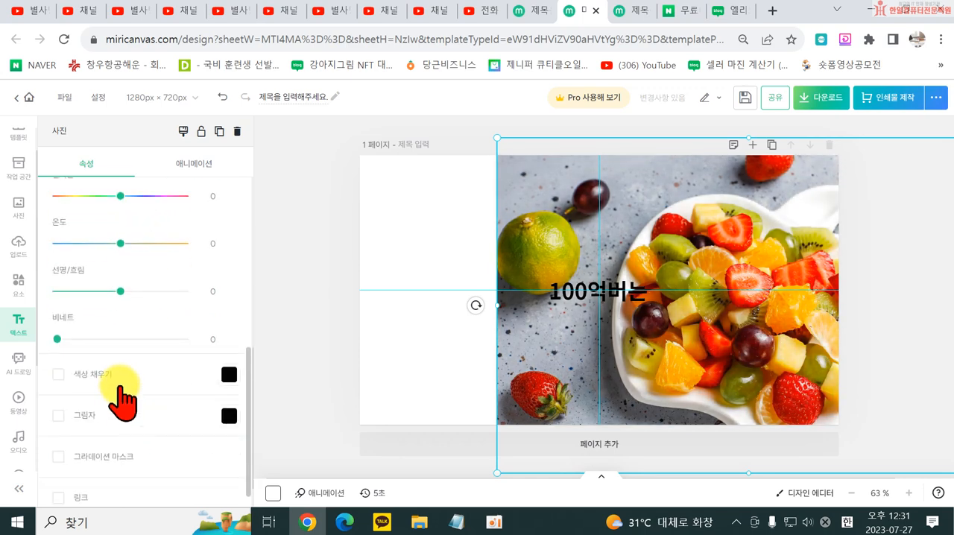
- Apply a gradient mask to the fruit photo so its left side fades into the white page
{"action": "scroll", "coordinate": [47, 447], "scroll_direction": "down", "scroll_amount": 1}
{"action": "left_click", "coordinate": [75, 442]}
{"action": "scroll", "coordinate": [160, 234], "scroll_direction": "up", "scroll_amount": 6}
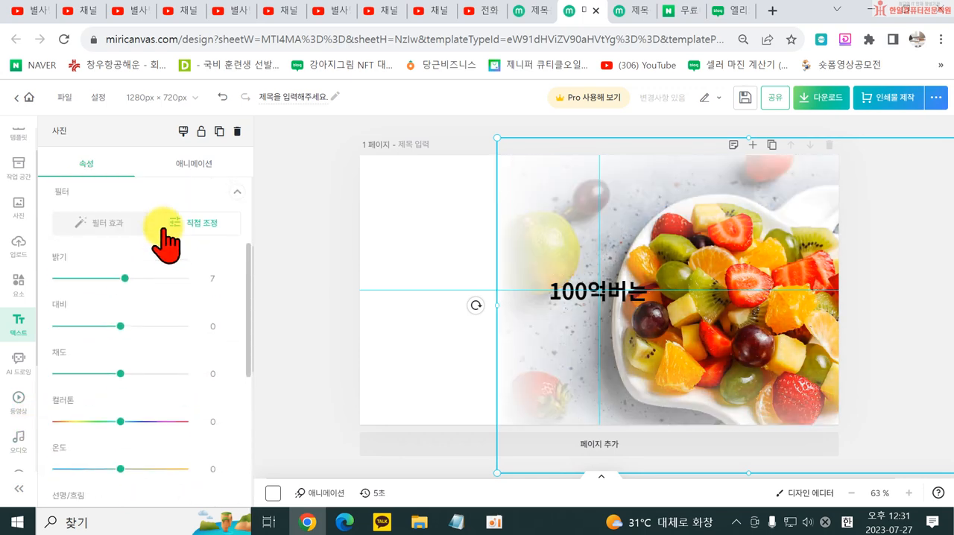
{"action": "left_click_drag", "start_coordinate": [186, 305], "coordinate": [163, 303]}
{"action": "left_click", "coordinate": [310, 302]}
- Move the faded photo slightly farther right, then enlarge the "100억버는" title and place it over the white area
{"action": "left_click_drag", "start_coordinate": [682, 366], "coordinate": [727, 358]}
{"action": "left_click", "coordinate": [395, 317]}
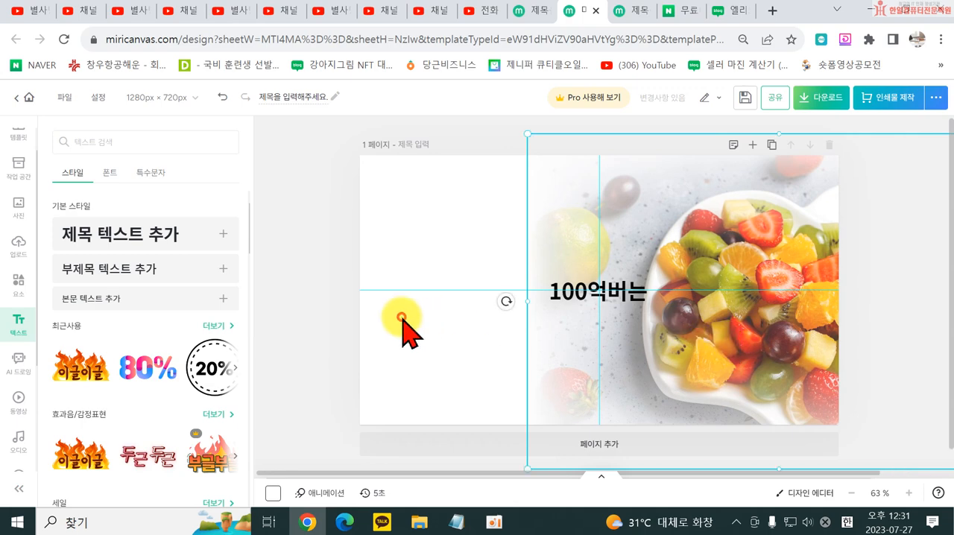
{"action": "left_click_drag", "start_coordinate": [598, 306], "coordinate": [539, 265]}
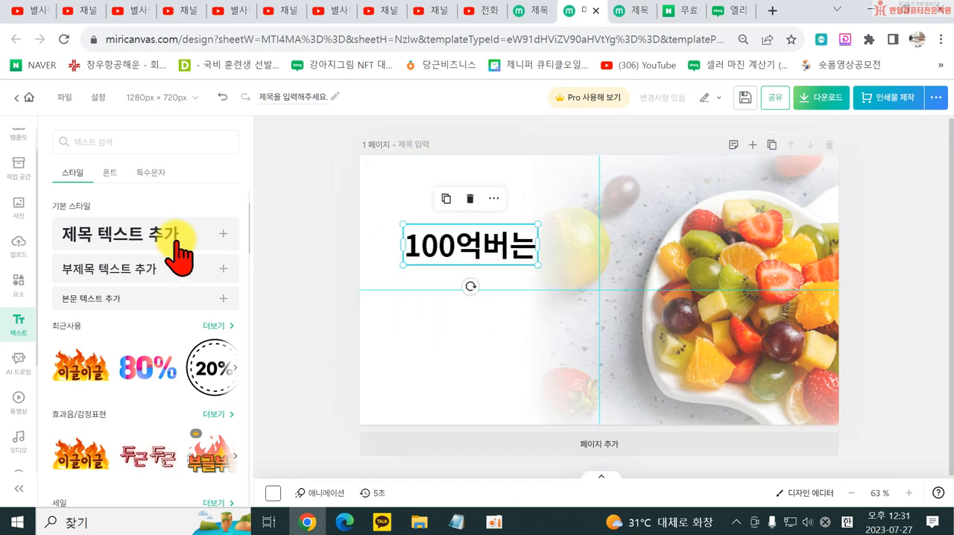
- Browse the ready-made text styles, including the logo/title, layout, discount badge and sound-effect lettering designs
{"action": "left_click", "coordinate": [109, 172]}
{"action": "left_click", "coordinate": [71, 167]}
{"action": "scroll", "coordinate": [128, 367], "scroll_direction": "down", "scroll_amount": 5}
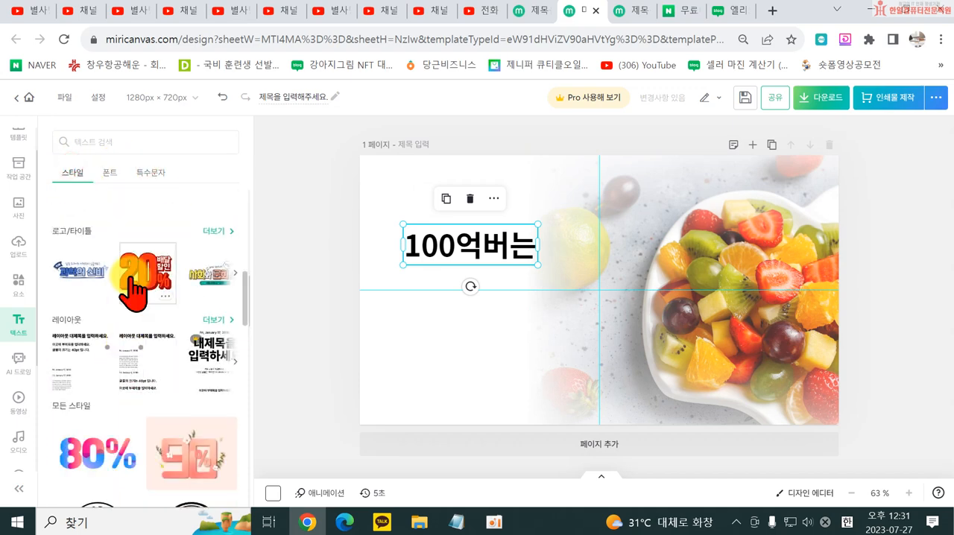
{"action": "scroll", "coordinate": [136, 287], "scroll_direction": "down", "scroll_amount": 7}
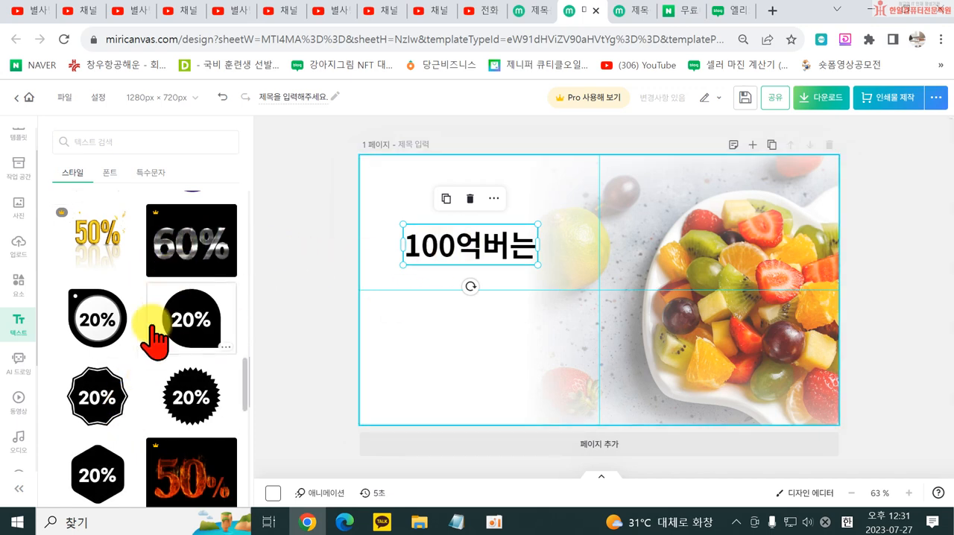
{"action": "scroll", "coordinate": [149, 361], "scroll_direction": "down", "scroll_amount": 2}
{"action": "scroll", "coordinate": [150, 373], "scroll_direction": "down", "scroll_amount": 2}
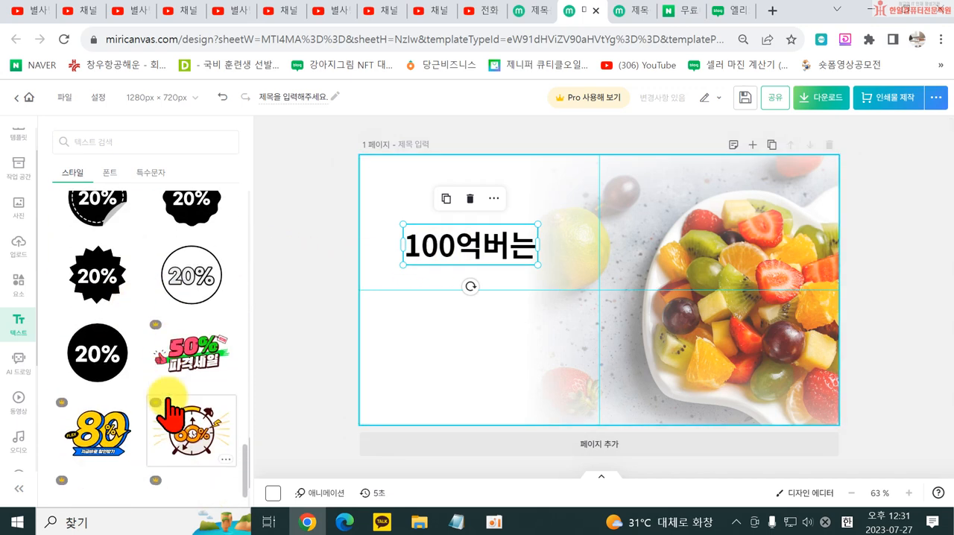
{"action": "scroll", "coordinate": [211, 402], "scroll_direction": "down", "scroll_amount": 8}
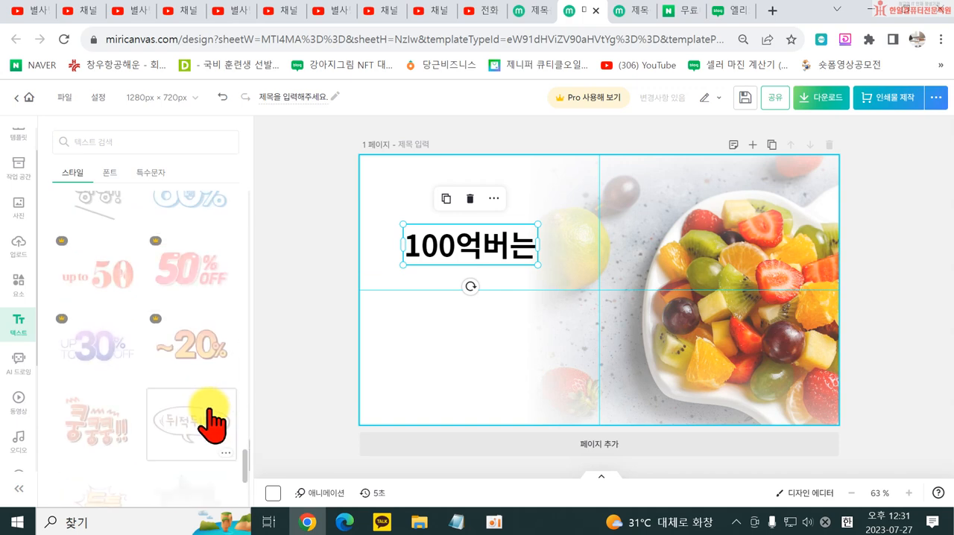
{"action": "scroll", "coordinate": [202, 436], "scroll_direction": "down", "scroll_amount": 10}
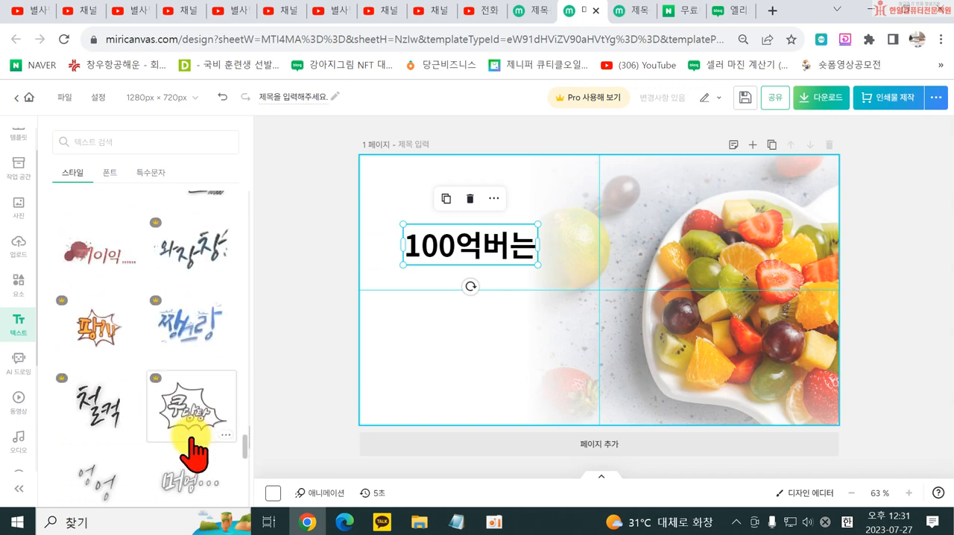
{"action": "scroll", "coordinate": [174, 455], "scroll_direction": "down", "scroll_amount": 5}
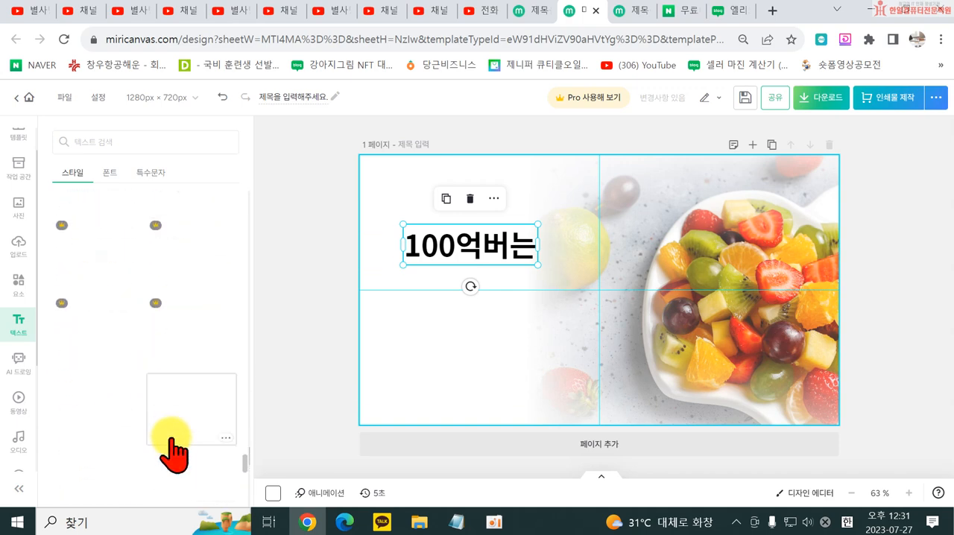
{"action": "scroll", "coordinate": [147, 461], "scroll_direction": "down", "scroll_amount": 10}
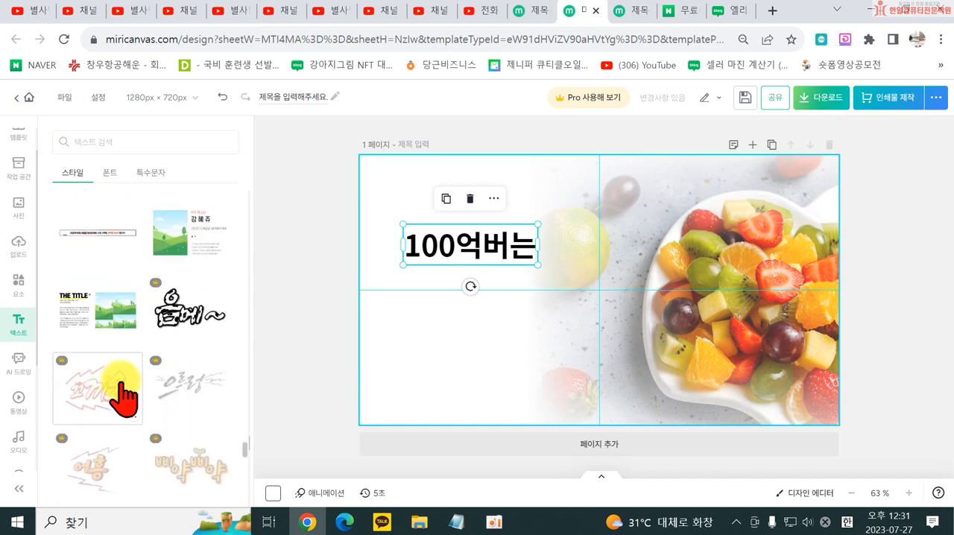
{"action": "scroll", "coordinate": [108, 403], "scroll_direction": "down", "scroll_amount": 10}
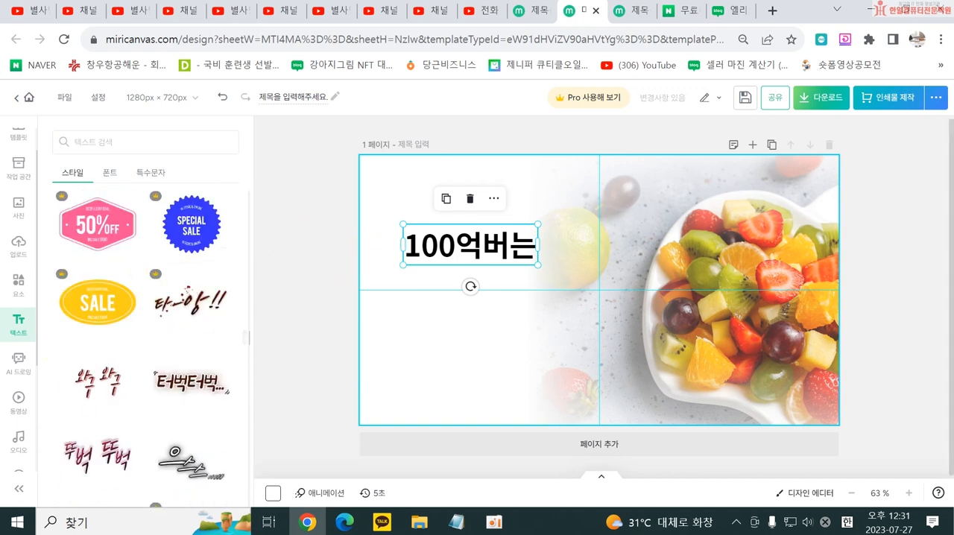
- Change the font of the "100억버는" title to the favourite font 이사만루체 Bold
{"action": "left_click", "coordinate": [438, 254]}
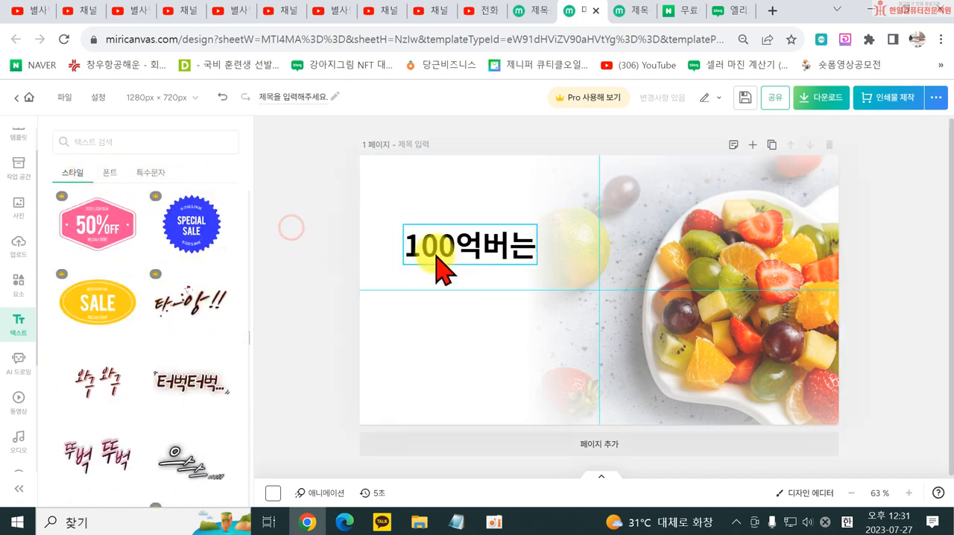
{"action": "left_click", "coordinate": [234, 232]}
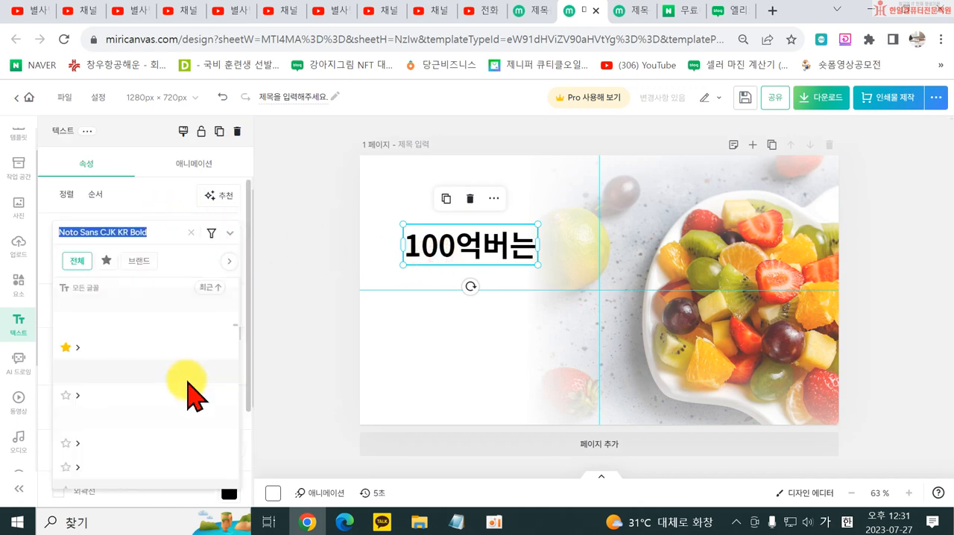
{"action": "scroll", "coordinate": [179, 393], "scroll_direction": "down", "scroll_amount": 5}
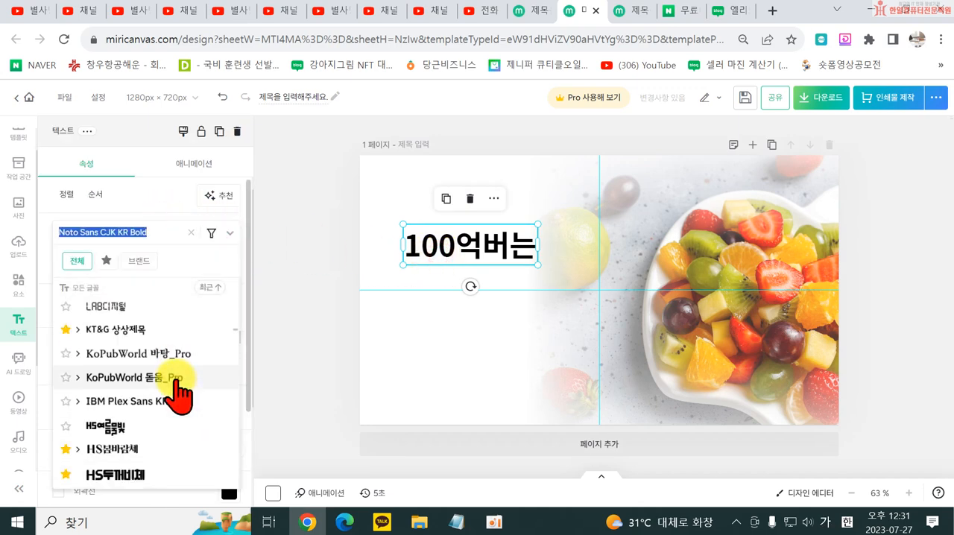
{"action": "left_click", "coordinate": [140, 448]}
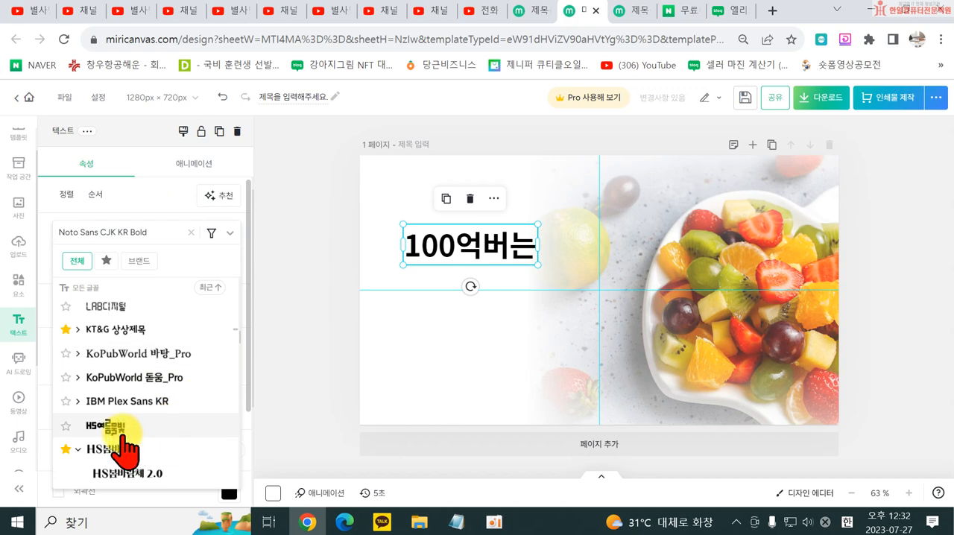
{"action": "left_click", "coordinate": [105, 261]}
{"action": "scroll", "coordinate": [166, 402], "scroll_direction": "down", "scroll_amount": 5}
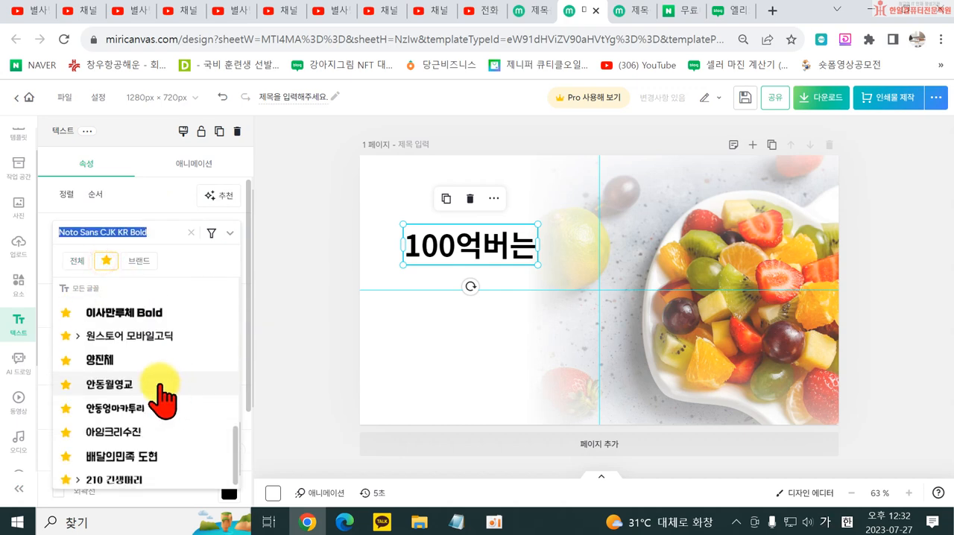
{"action": "left_click", "coordinate": [134, 314]}
{"action": "left_click", "coordinate": [304, 320]}
{"action": "left_click", "coordinate": [326, 303]}
- Widen the "100억버는" text box and place a duplicate of it directly below
{"action": "left_click", "coordinate": [455, 259]}
{"action": "left_click_drag", "start_coordinate": [537, 245], "coordinate": [558, 251]}
{"action": "left_click_drag", "start_coordinate": [451, 245], "coordinate": [454, 319]}
- Replace the duplicate's text with "상품사진 촬영법" and widen its box so the phrase fits on one line
{"action": "double_click", "coordinate": [436, 309]}
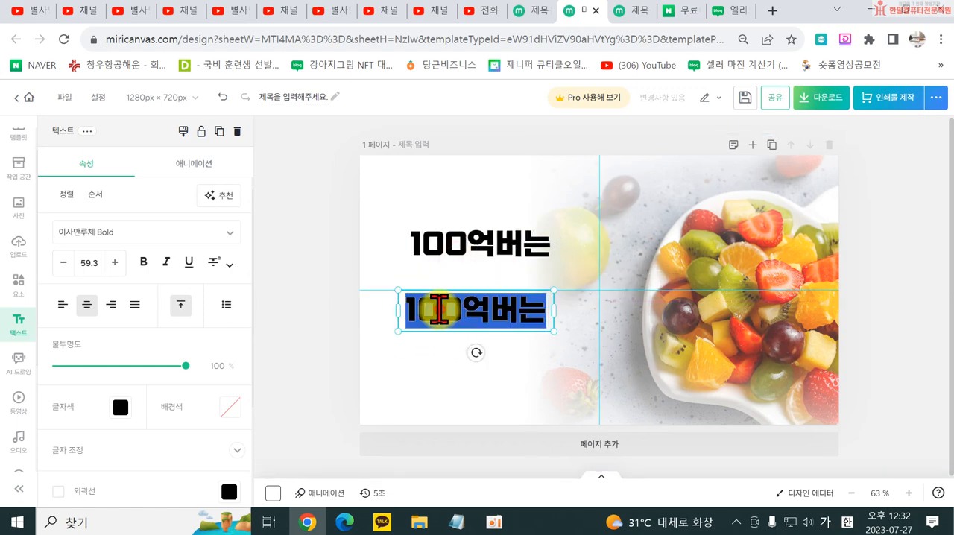
{"action": "type", "text": "상품사진 촬영법"}
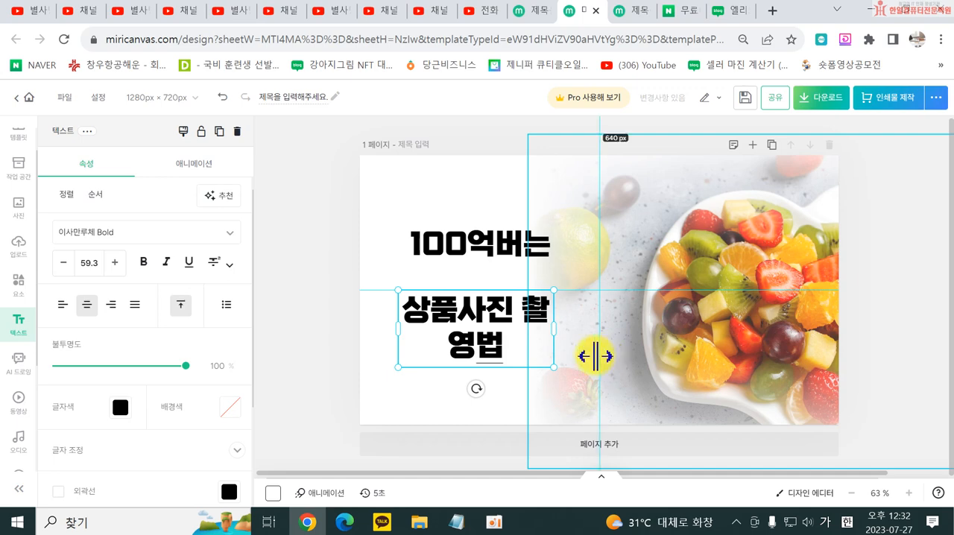
{"action": "left_click", "coordinate": [296, 355]}
{"action": "left_click", "coordinate": [522, 335]}
{"action": "left_click_drag", "start_coordinate": [553, 331], "coordinate": [646, 337]}
- Add a second line "알려드림!" under "상품사진 촬영법" and enlarge the two-line text across the page's lower half
{"action": "double_click", "coordinate": [559, 313]}
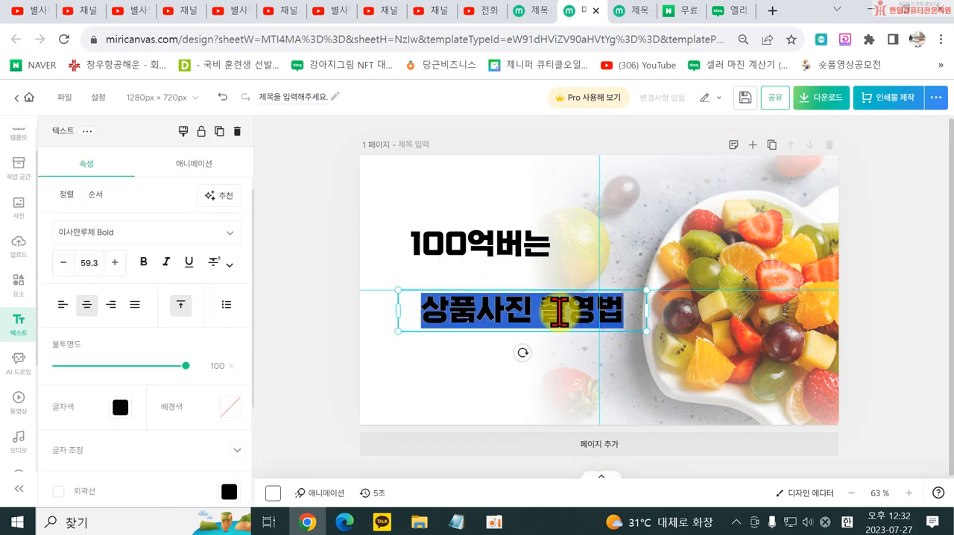
{"action": "left_click", "coordinate": [613, 308]}
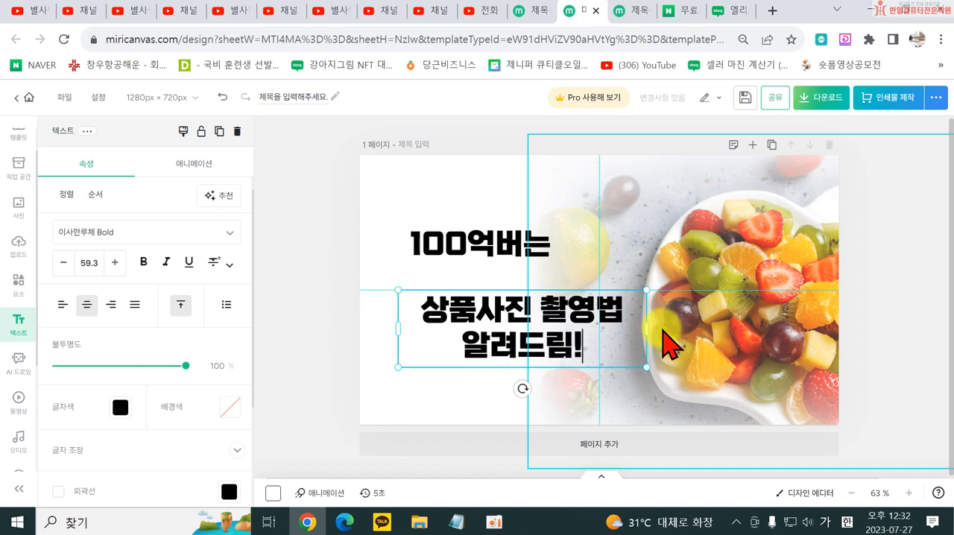
{"action": "left_click", "coordinate": [288, 320]}
{"action": "left_click", "coordinate": [448, 346]}
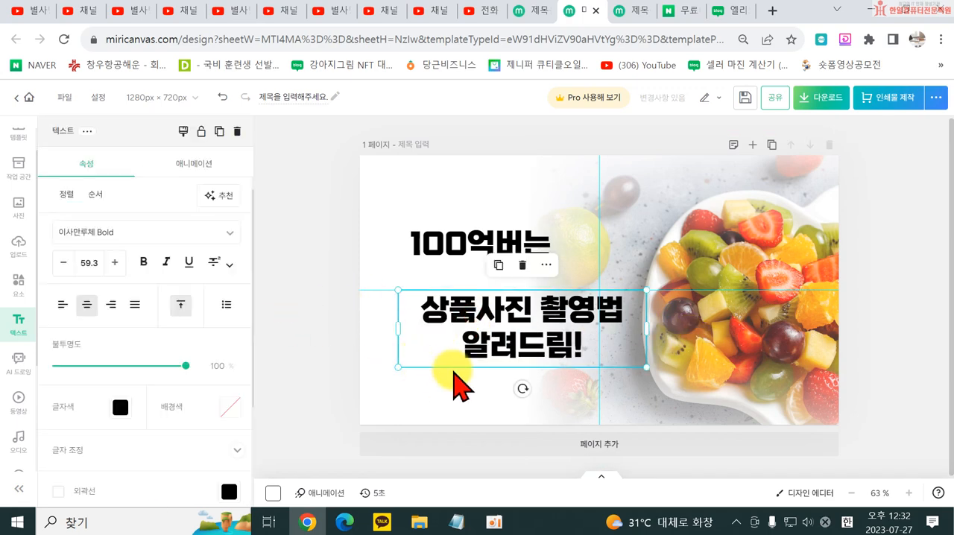
{"action": "mouse_move", "coordinate": [646, 367]}
{"action": "left_mouse_down"}
{"action": "mouse_move", "coordinate": [771, 429]}
{"action": "mouse_move", "coordinate": [790, 424]}
{"action": "mouse_move", "coordinate": [603, 357]}
{"action": "mouse_move", "coordinate": [614, 375]}
{"action": "mouse_move", "coordinate": [654, 377]}
{"action": "mouse_move", "coordinate": [645, 361]}
{"action": "left_mouse_up"}
{"action": "left_click_drag", "start_coordinate": [790, 297], "coordinate": [779, 303]}
- Give the two-line text a white #FFFFFF outline with a thickness of 19
{"action": "scroll", "coordinate": [149, 433], "scroll_direction": "down", "scroll_amount": 2}
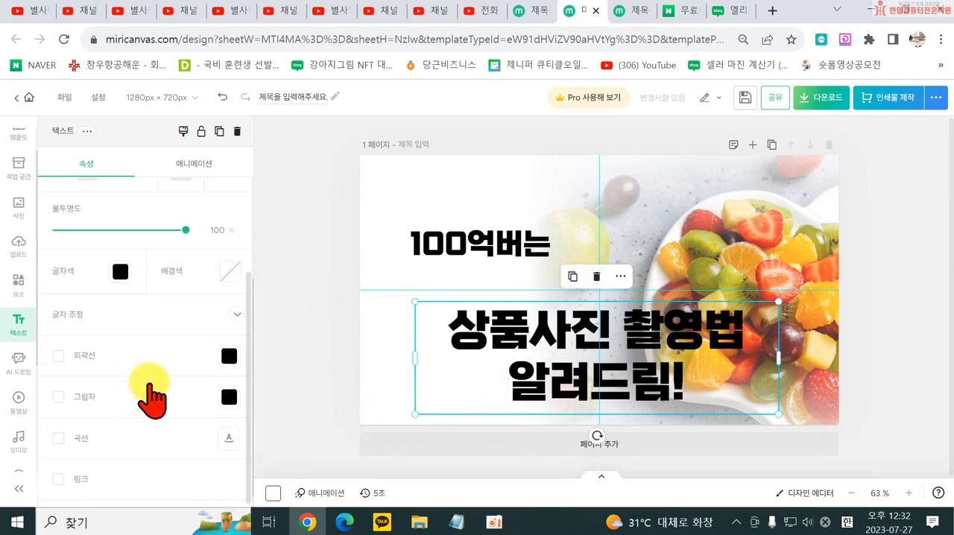
{"action": "left_click", "coordinate": [58, 356]}
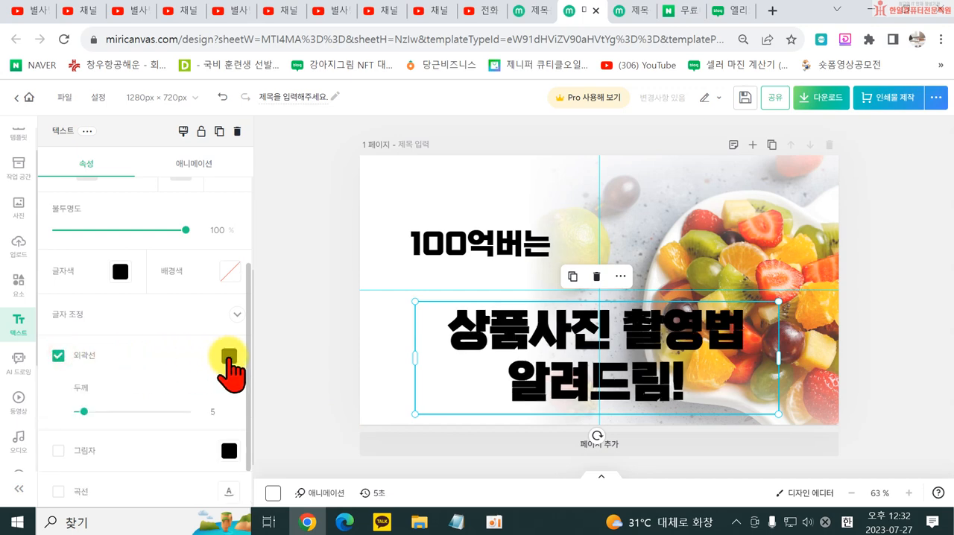
{"action": "left_click", "coordinate": [229, 357]}
{"action": "left_click", "coordinate": [391, 222]}
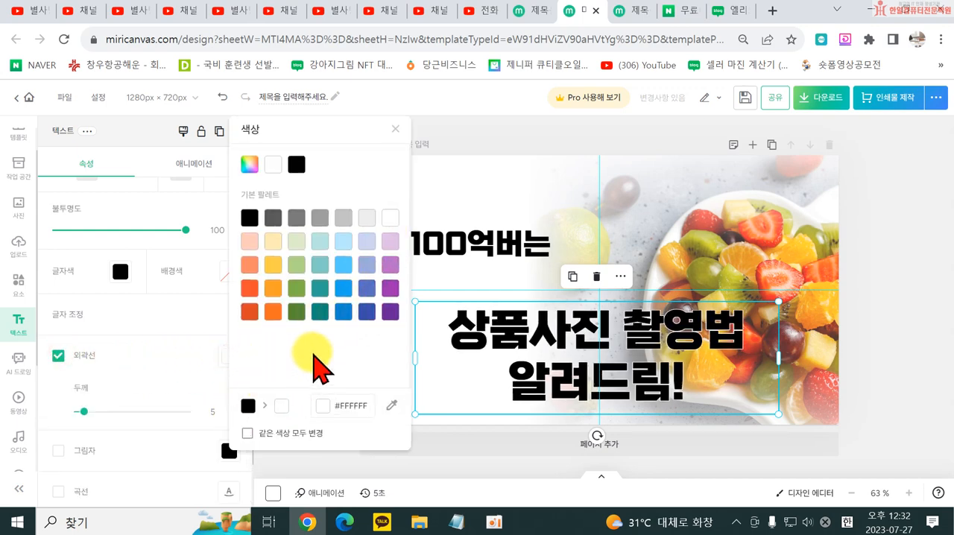
{"action": "left_click", "coordinate": [414, 457]}
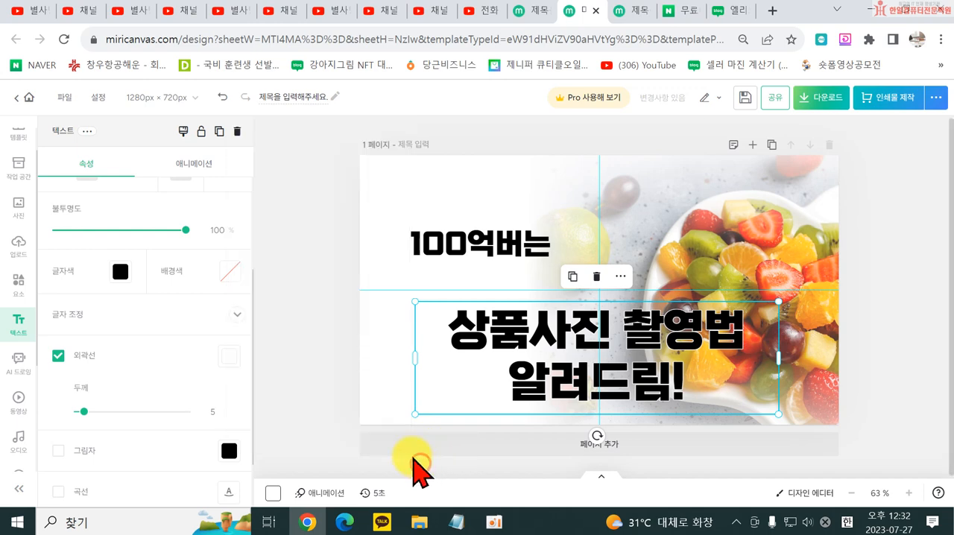
{"action": "left_click_drag", "start_coordinate": [84, 410], "coordinate": [98, 412]}
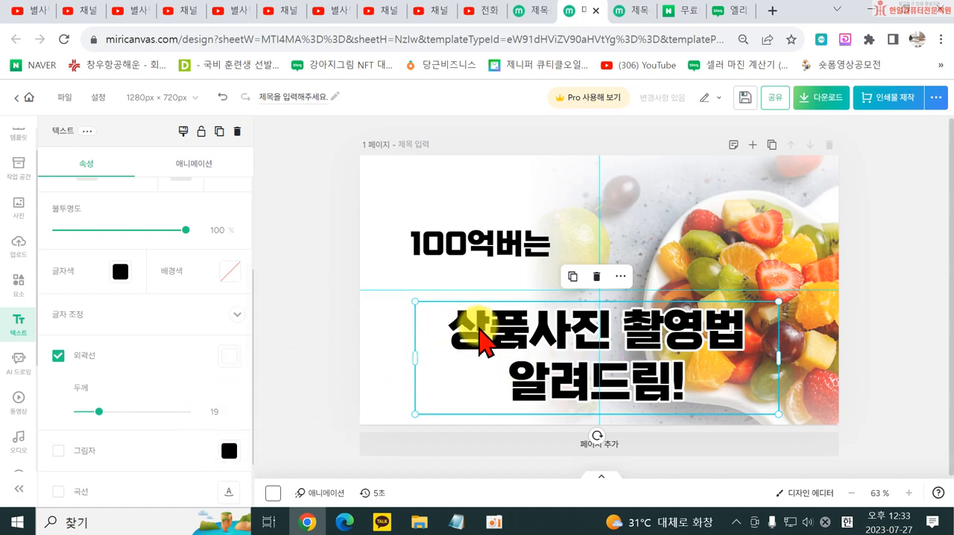
- Move "100억버는" to the center above the two-line text, and raise the two-line text close beneath it
{"action": "scroll", "coordinate": [125, 321], "scroll_direction": "down", "scroll_amount": 1}
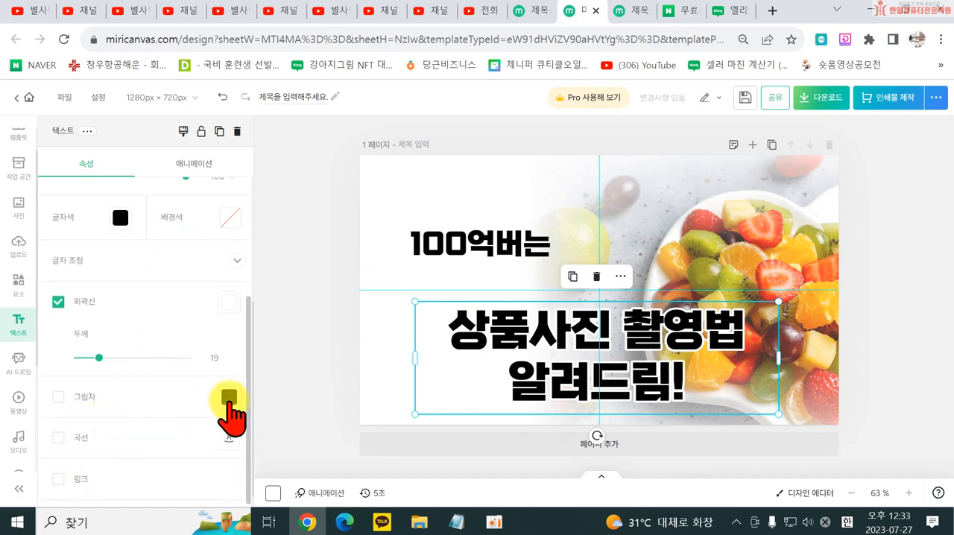
{"action": "left_click_drag", "start_coordinate": [439, 249], "coordinate": [572, 261]}
{"action": "left_click", "coordinate": [882, 395]}
{"action": "left_click", "coordinate": [305, 342]}
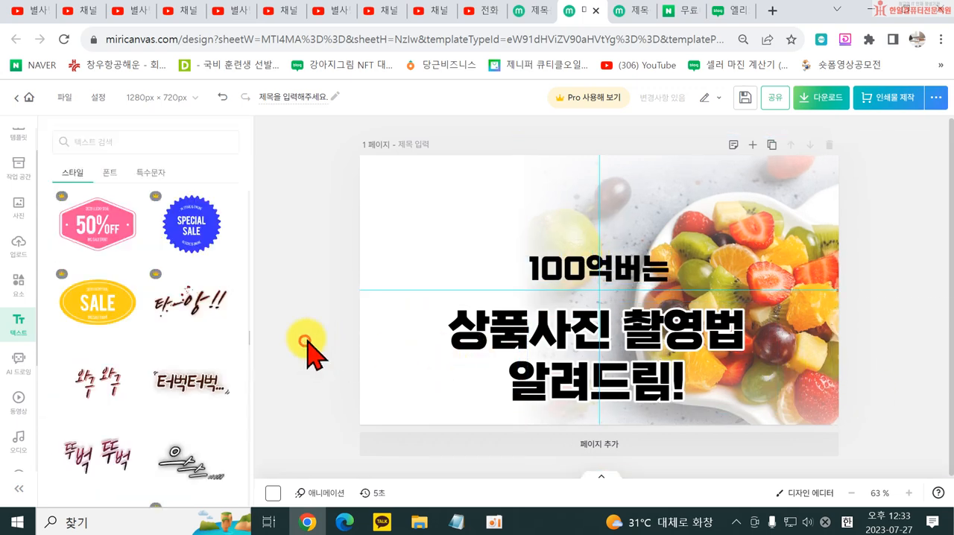
{"action": "left_click_drag", "start_coordinate": [641, 375], "coordinate": [646, 347]}
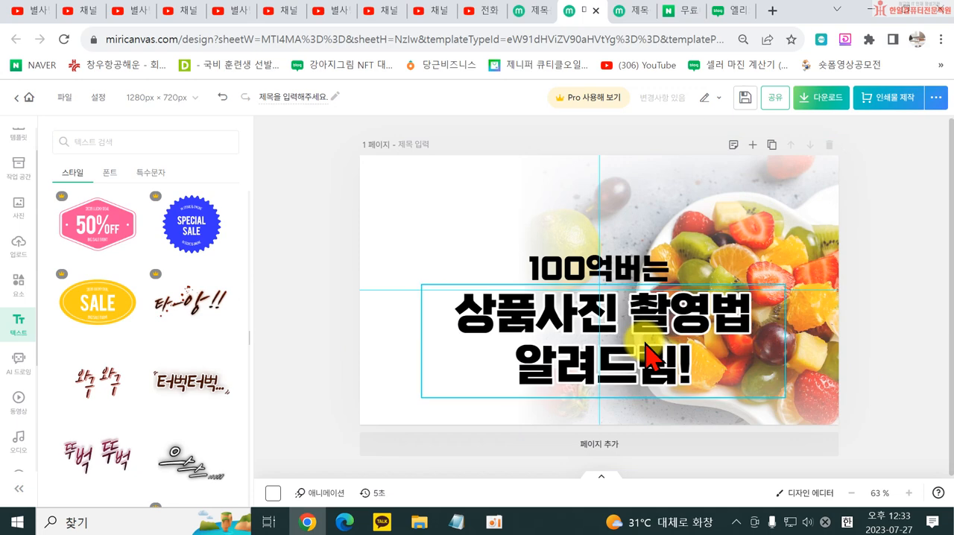
- Download the finished design as a high-resolution PNG named "100억" into the 한일몰 folder and dismiss the completion pop-up
{"action": "left_click", "coordinate": [820, 97]}
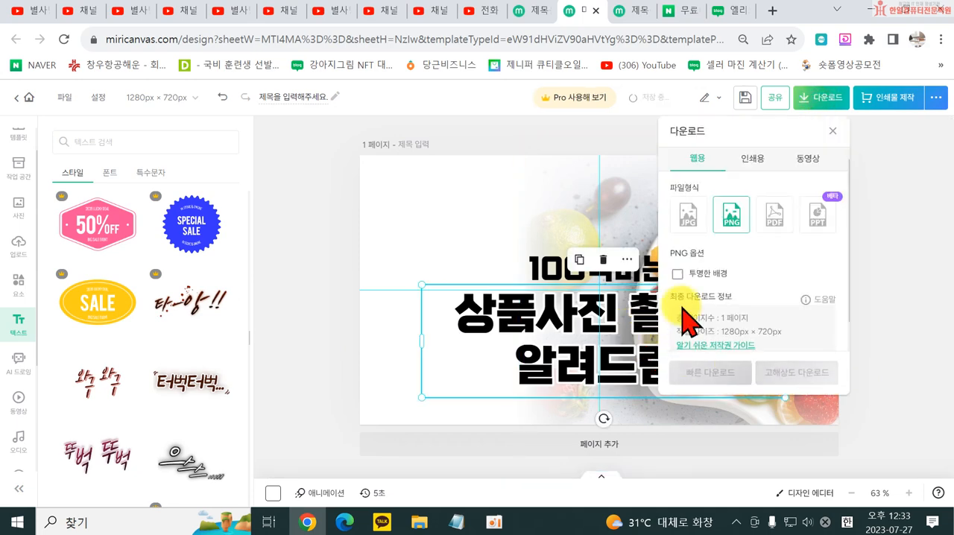
{"action": "left_click", "coordinate": [796, 373]}
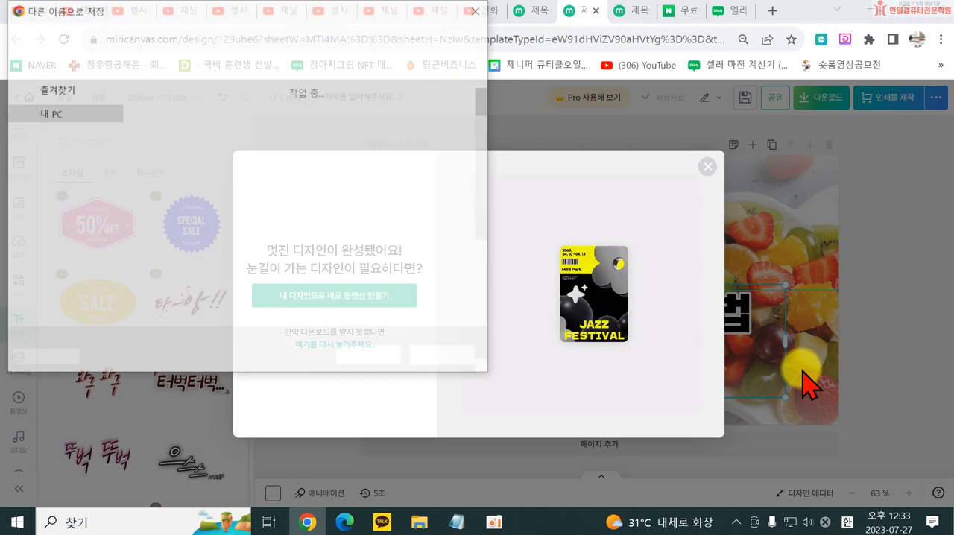
{"action": "scroll", "coordinate": [207, 238], "scroll_direction": "down", "scroll_amount": 5}
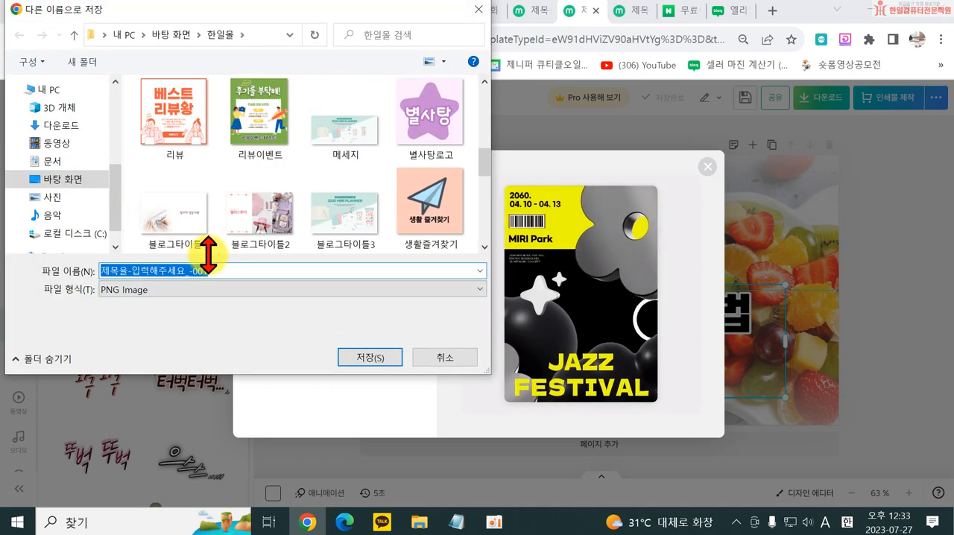
{"action": "type", "text": "100dj"}
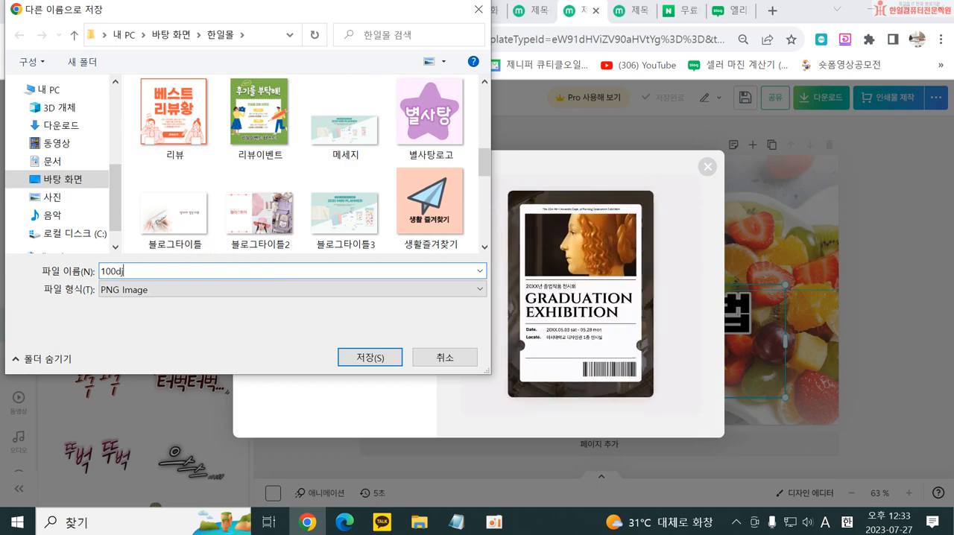
{"action": "key", "text": "BackSpace"}
{"action": "key", "text": "Hangul"}
{"action": "type", "text": "어ㄱ"}
{"action": "key", "text": "Return"}
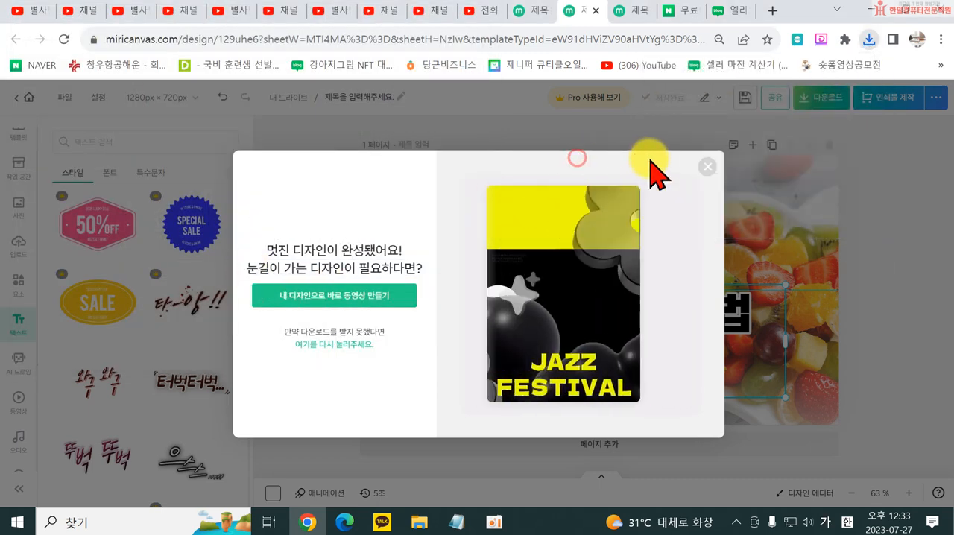
{"action": "left_click", "coordinate": [705, 176]}
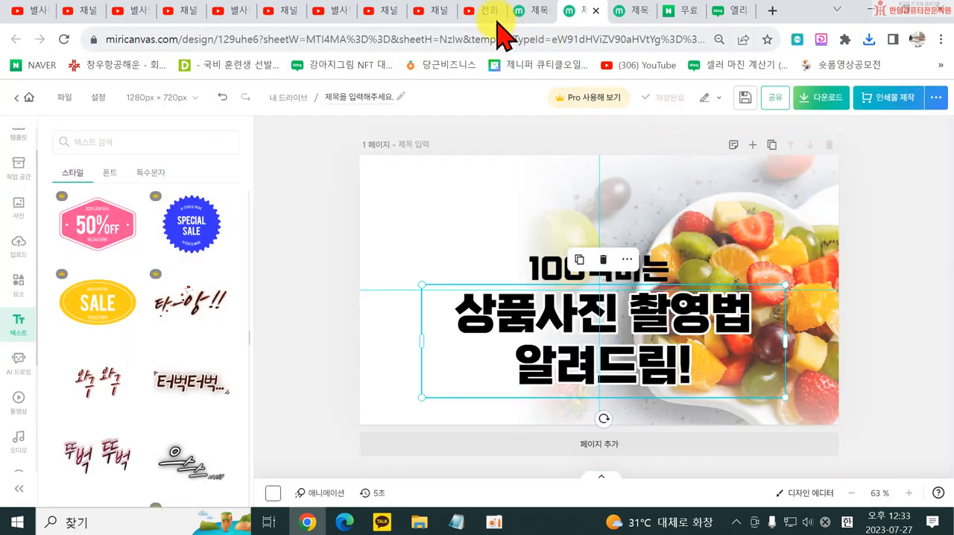
- Switch to YouTube Studio and start uploading the video "캡컷(CAPCUT)으로 쉬운 동영상 편집하기" from the desktop
{"action": "left_click", "coordinate": [429, 12]}
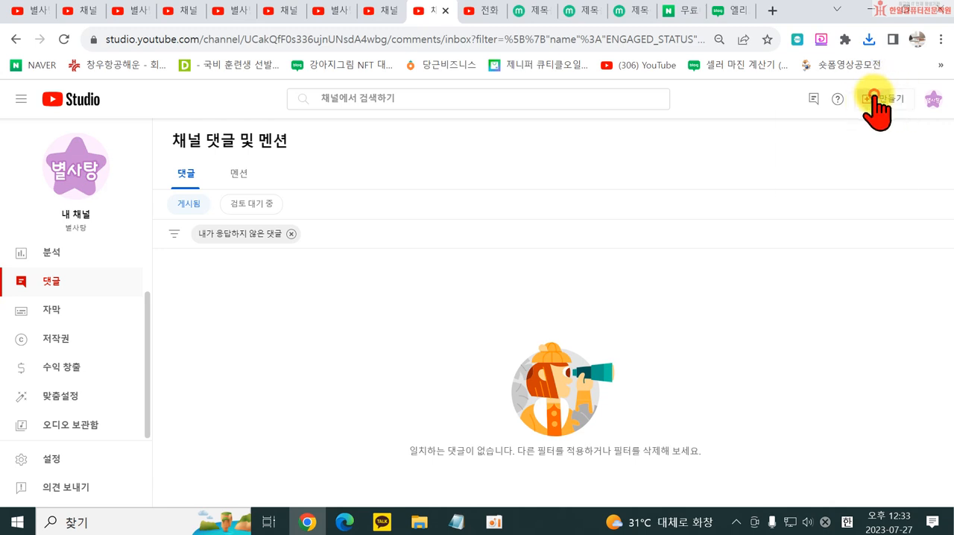
{"action": "left_click", "coordinate": [877, 100]}
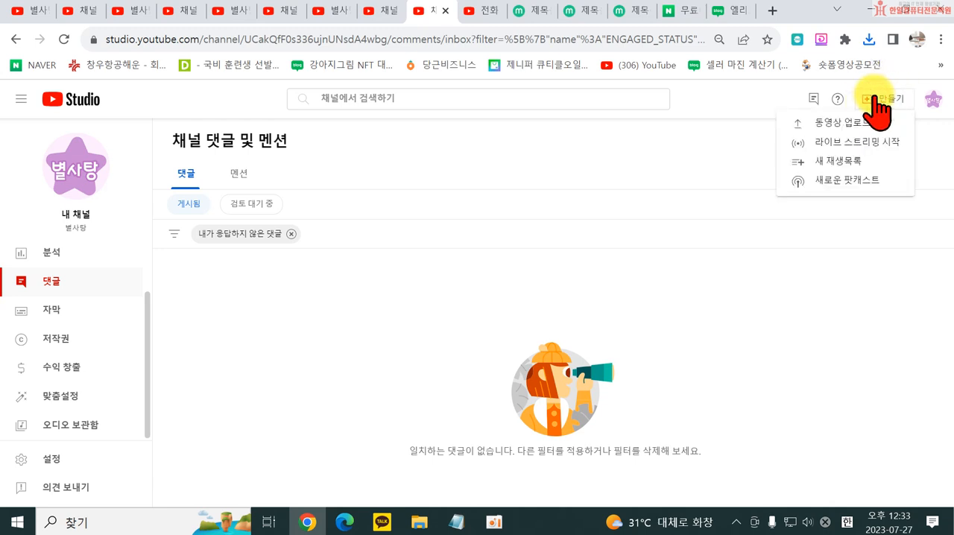
{"action": "left_click", "coordinate": [845, 124]}
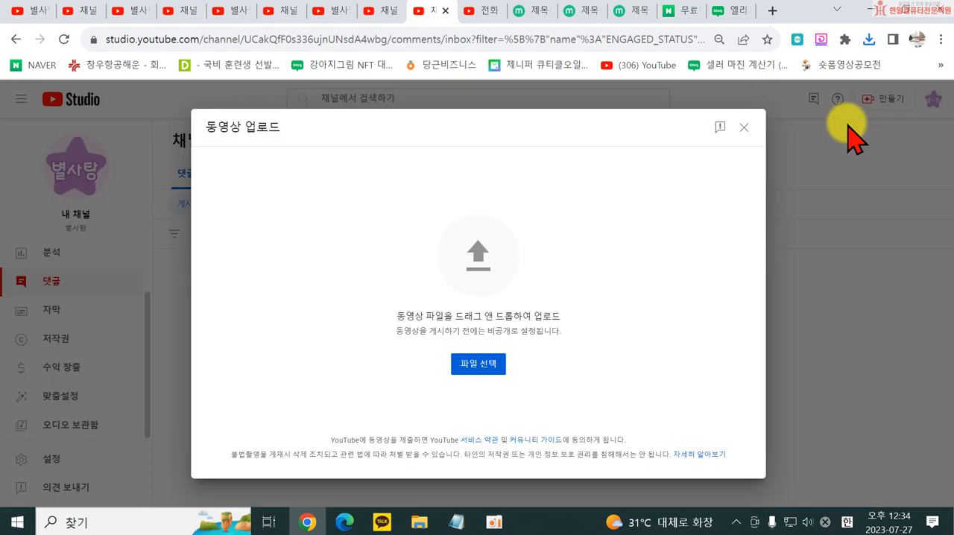
{"action": "left_click", "coordinate": [462, 373]}
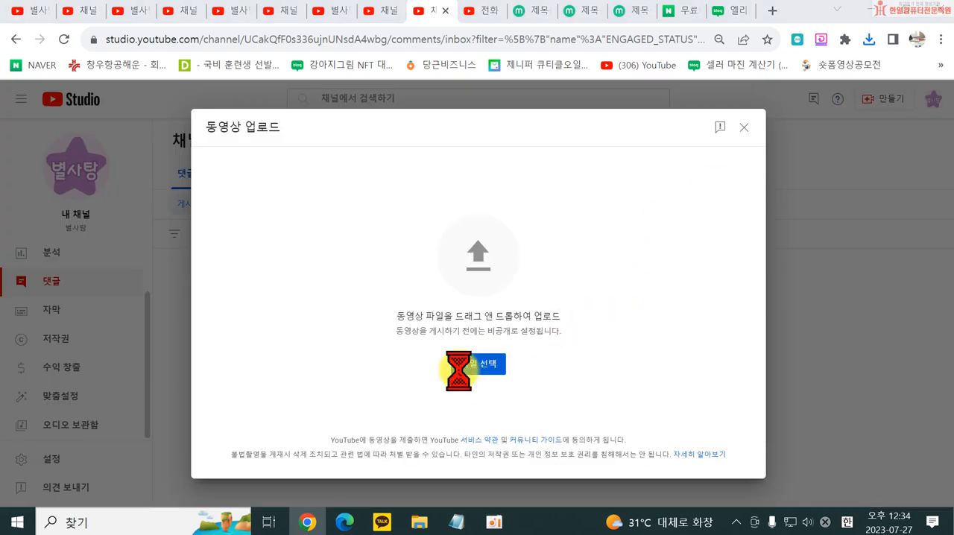
{"action": "scroll", "coordinate": [149, 171], "scroll_direction": "down", "scroll_amount": 3}
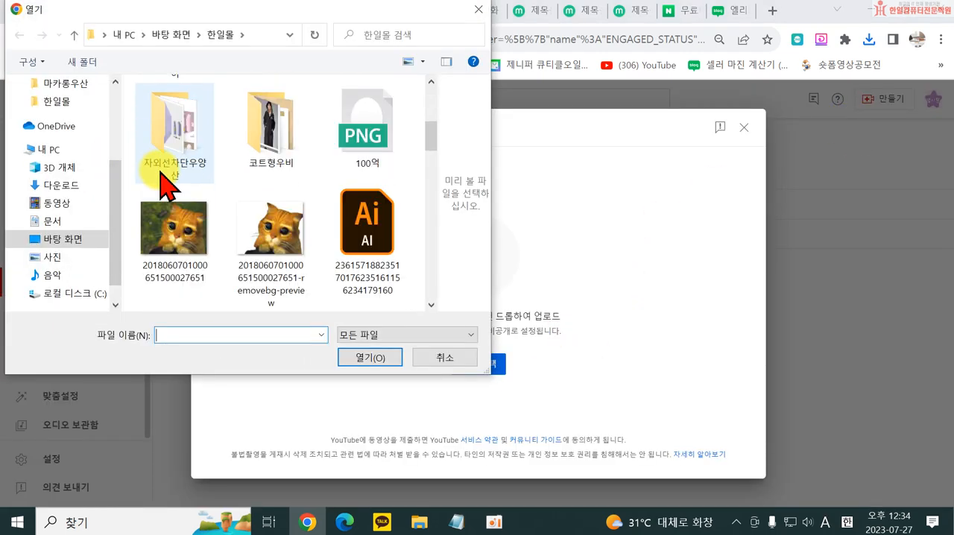
{"action": "scroll", "coordinate": [150, 183], "scroll_direction": "down", "scroll_amount": 5}
{"action": "scroll", "coordinate": [44, 198], "scroll_direction": "up", "scroll_amount": 4}
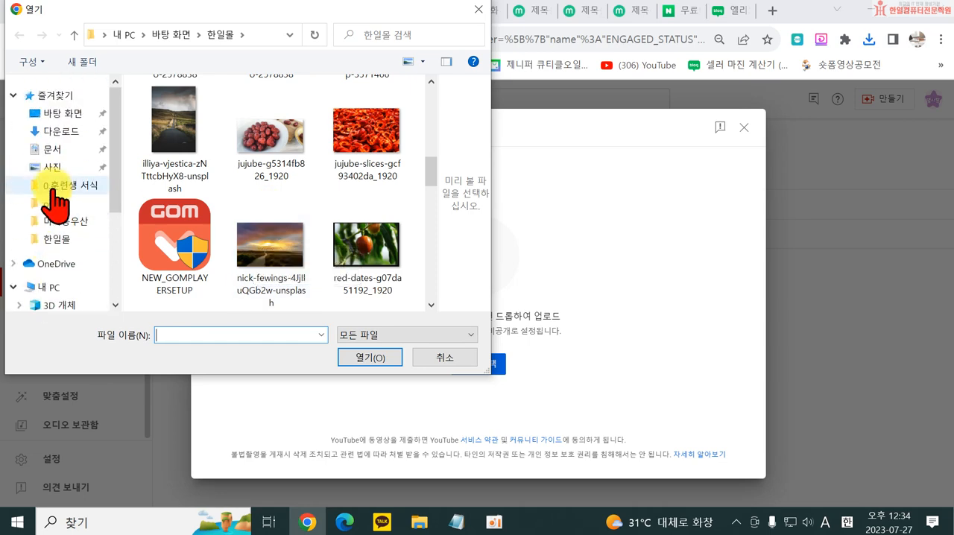
{"action": "left_click", "coordinate": [45, 115]}
{"action": "scroll", "coordinate": [291, 224], "scroll_direction": "down", "scroll_amount": 5}
{"action": "scroll", "coordinate": [306, 249], "scroll_direction": "down", "scroll_amount": 3}
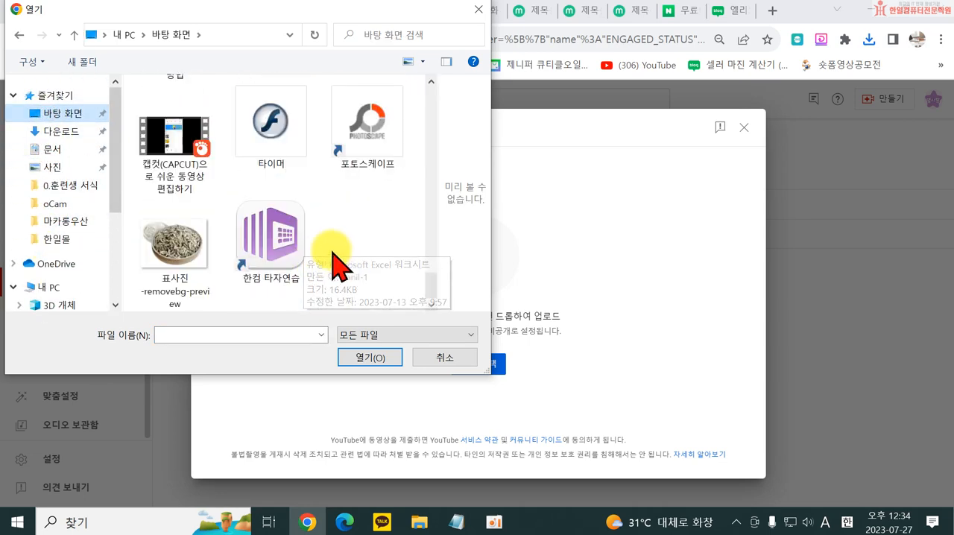
{"action": "double_click", "coordinate": [167, 136]}
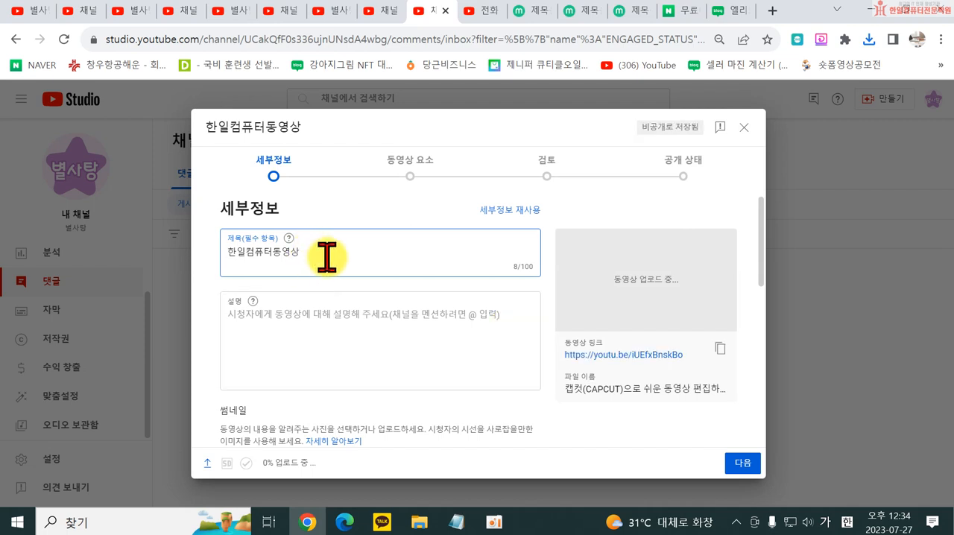
- Replace the video's title with "월 100억버는 상품사진촬영방법 알려드림!"
{"action": "left_click_drag", "start_coordinate": [327, 257], "coordinate": [170, 261]}
{"action": "type", "text": "ㅋ"}
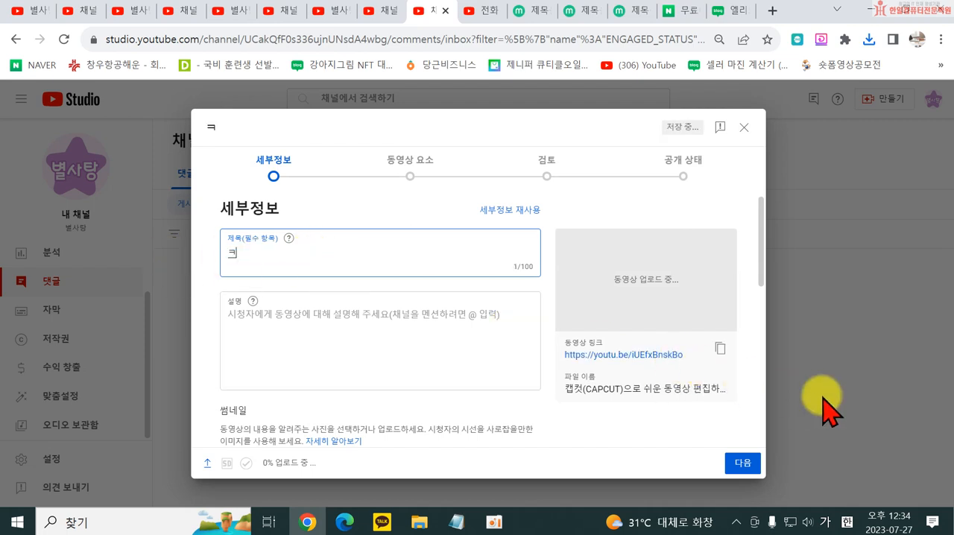
{"action": "key", "text": "BackSpace"}
{"action": "type", "text": "100억버는 상품사진촬영방법 알려드림!"}
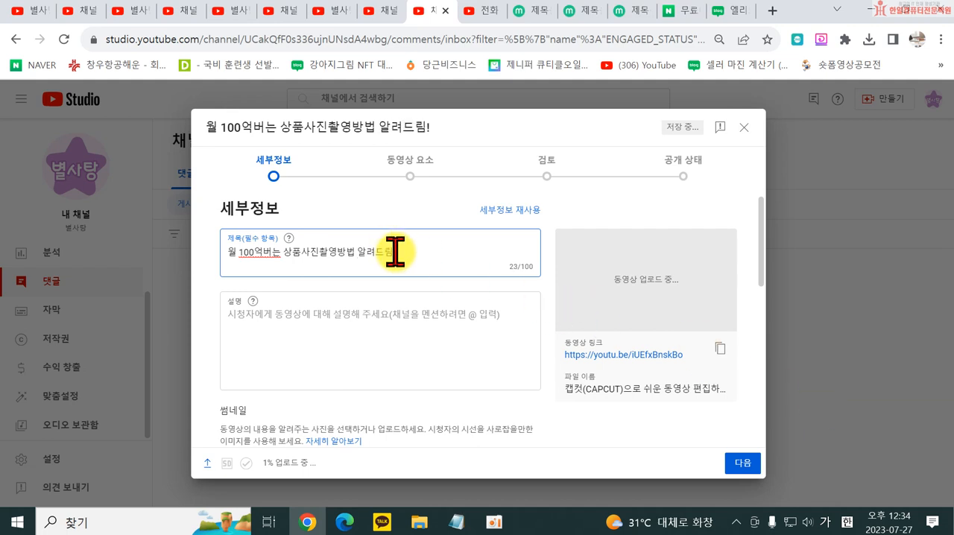
- Copy the video's full title into its description as the first line
{"action": "left_click_drag", "start_coordinate": [395, 252], "coordinate": [81, 261]}
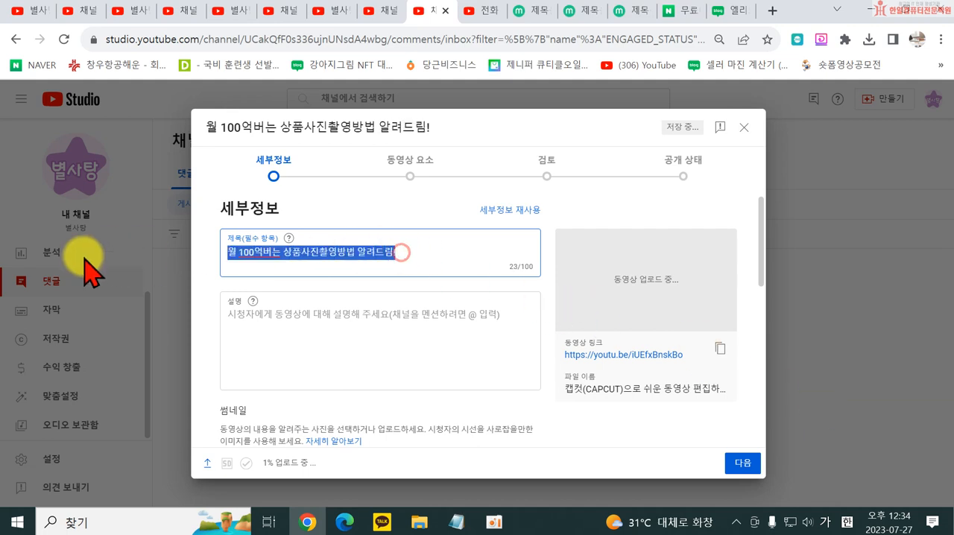
{"action": "key", "text": "ctrl+c"}
{"action": "left_click", "coordinate": [369, 320]}
{"action": "key", "text": "ctrl+v"}
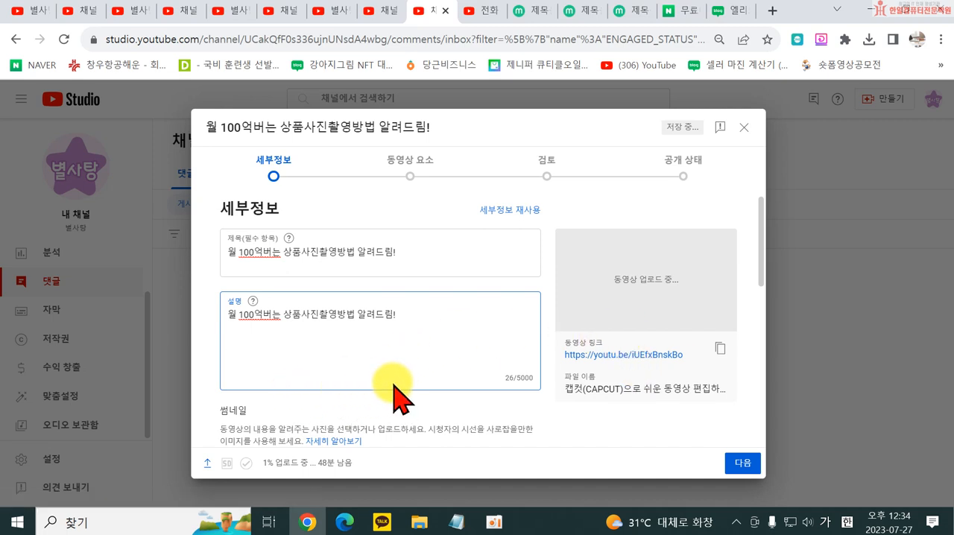
- Add the line "별사탕 블로그가기 :" to the description, followed by the URL copied from the open Naver blog
{"action": "left_click", "coordinate": [721, 11]}
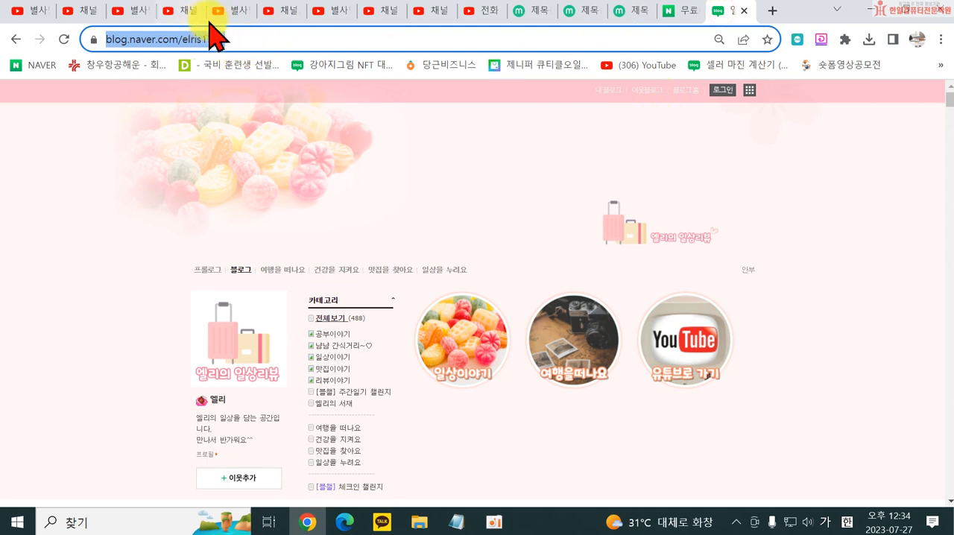
{"action": "left_click", "coordinate": [420, 15]}
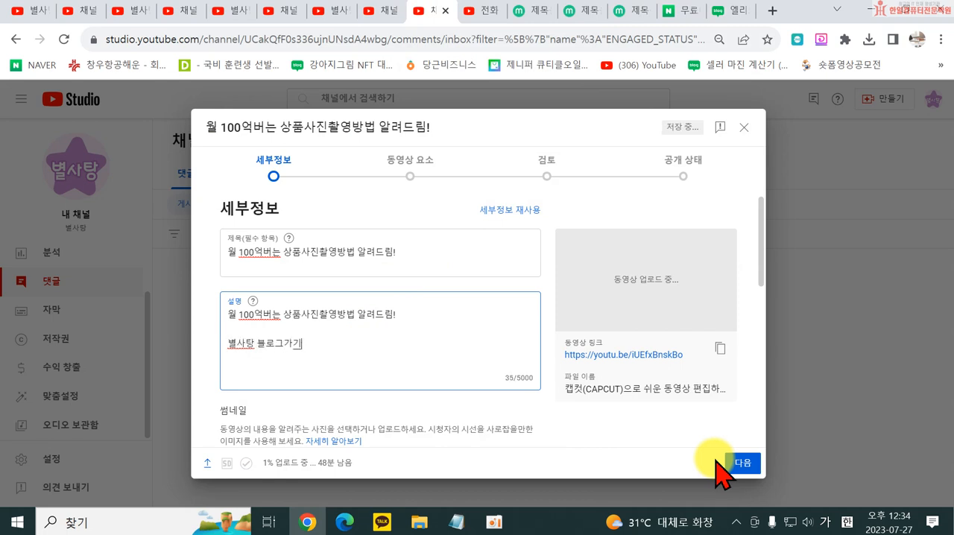
{"action": "key", "text": "ctrl+v"}
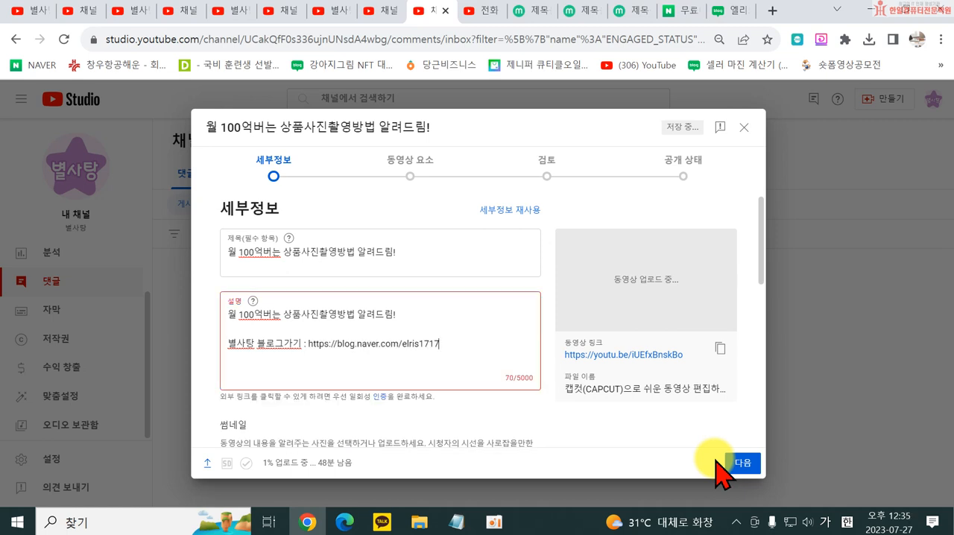
{"action": "key", "text": "Return"}
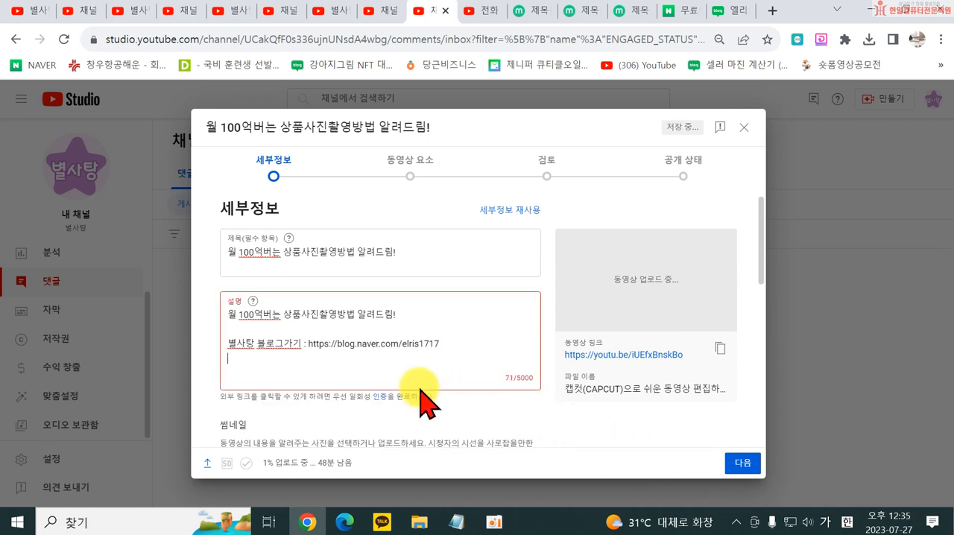
- Complete the one-time verification prompt for clickable external links by choosing the "채널 기록 쌓기" option
{"action": "left_click", "coordinate": [379, 396]}
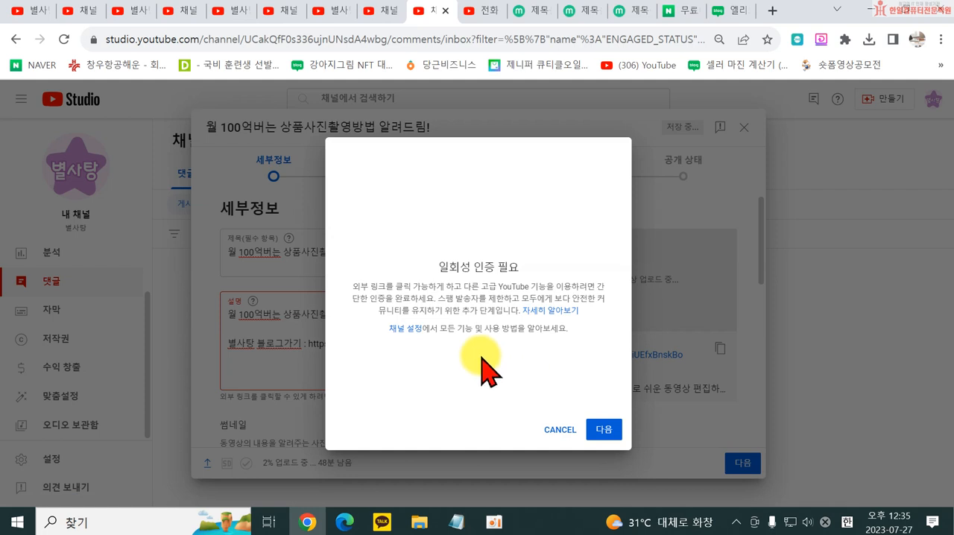
{"action": "left_click", "coordinate": [603, 429]}
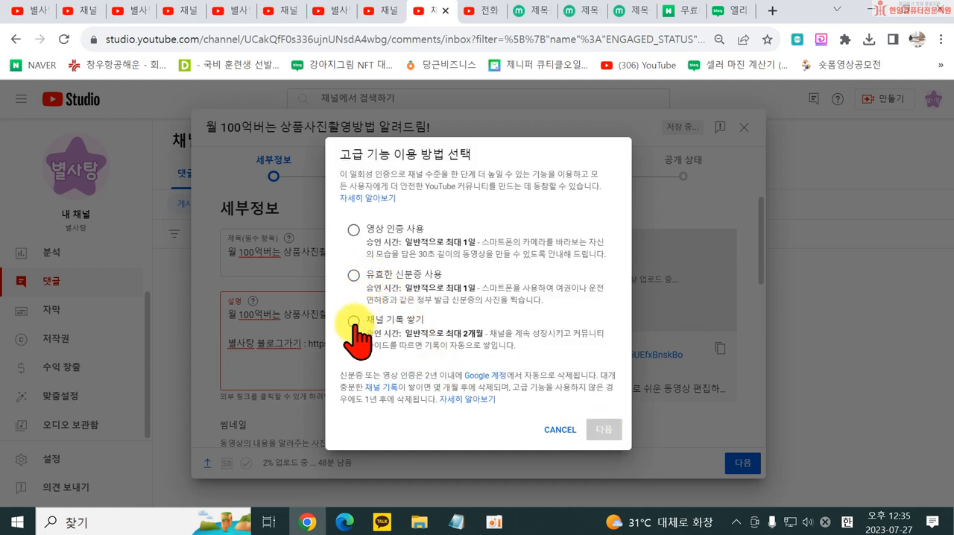
{"action": "left_click", "coordinate": [353, 322]}
{"action": "left_click", "coordinate": [604, 430]}
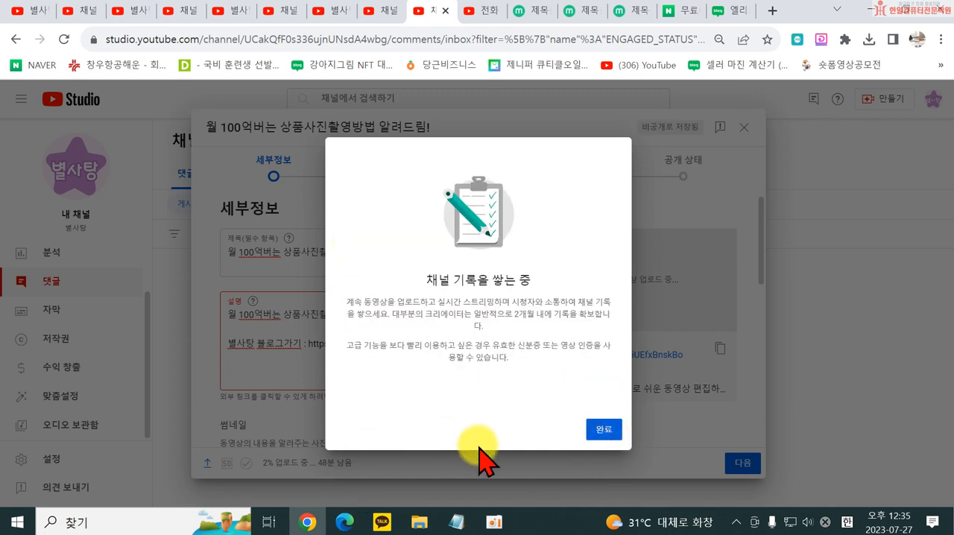
{"action": "left_click", "coordinate": [603, 430]}
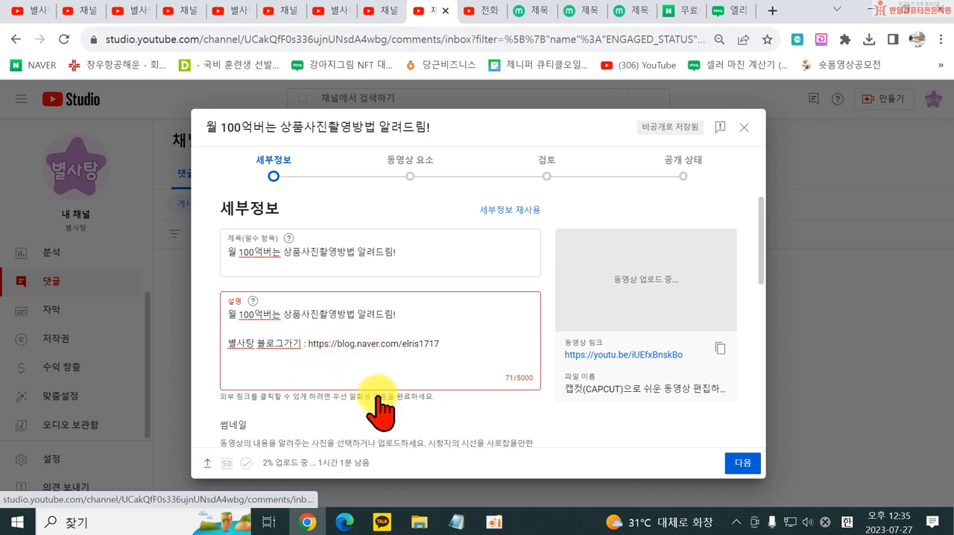
{"action": "scroll", "coordinate": [366, 383], "scroll_direction": "down", "scroll_amount": 3}
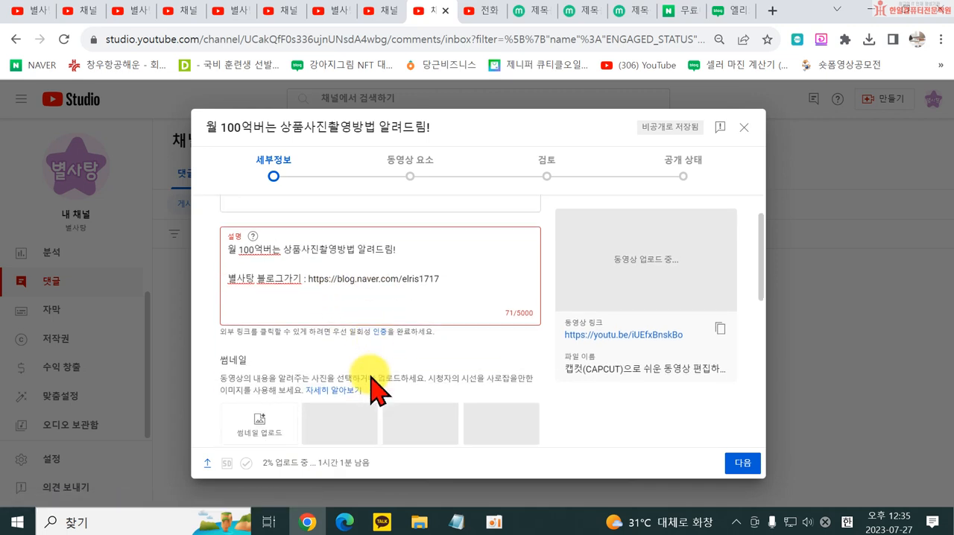
{"action": "left_click", "coordinate": [373, 249]}
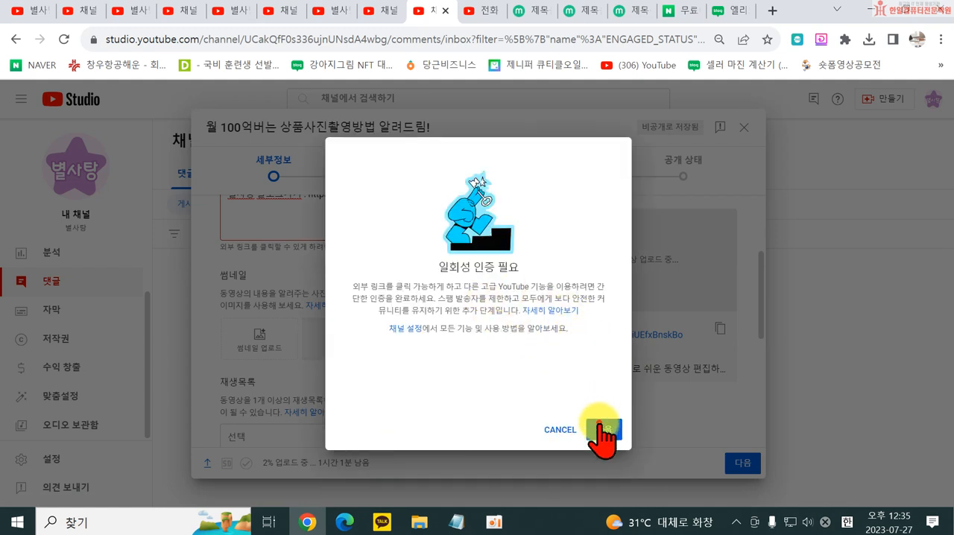
{"action": "left_click", "coordinate": [602, 431]}
{"action": "left_click", "coordinate": [376, 233]}
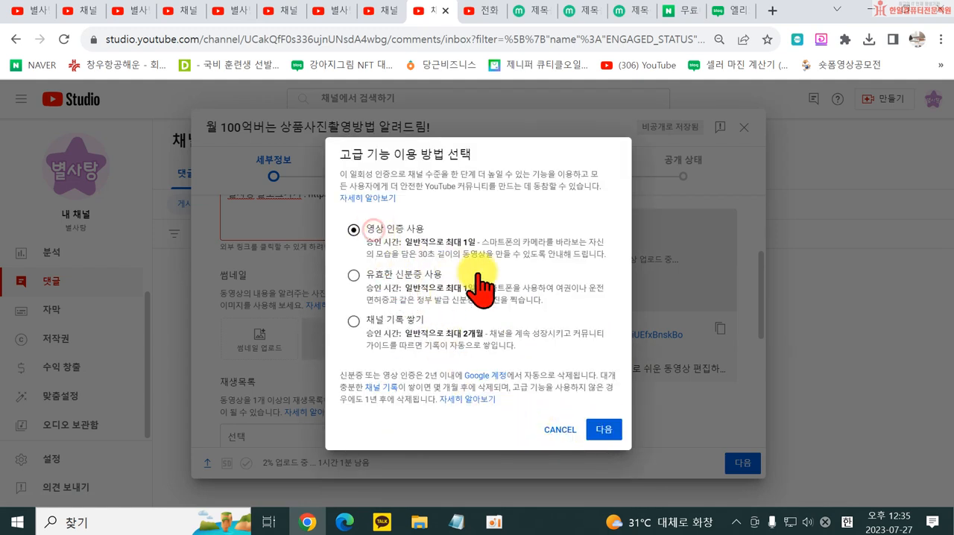
{"action": "left_click", "coordinate": [560, 430]}
{"action": "scroll", "coordinate": [313, 320], "scroll_direction": "up", "scroll_amount": 3}
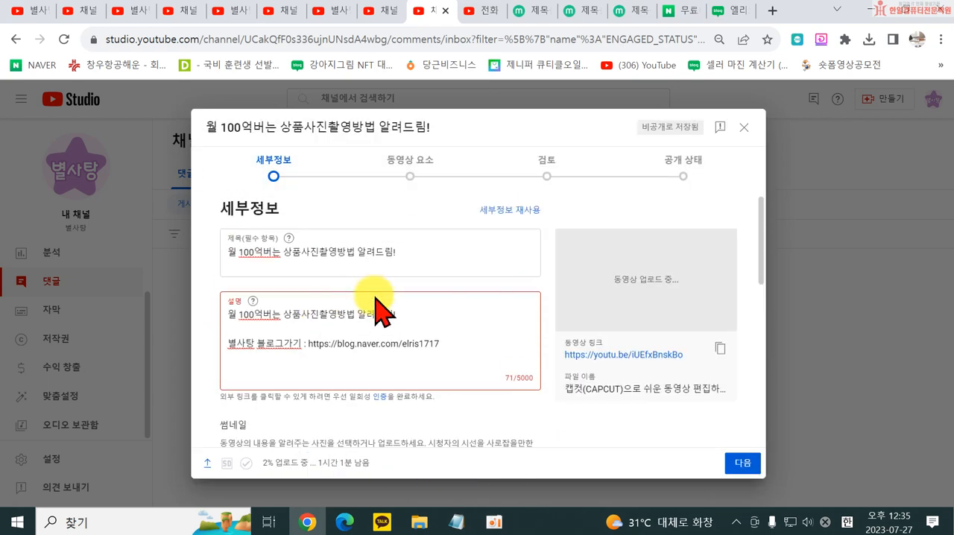
- Upload the "100억버는 상품사진 촬영법 알려드림!" image from the desktop folder 한일몰 as the video's custom thumbnail
{"action": "scroll", "coordinate": [352, 349], "scroll_direction": "down", "scroll_amount": 3}
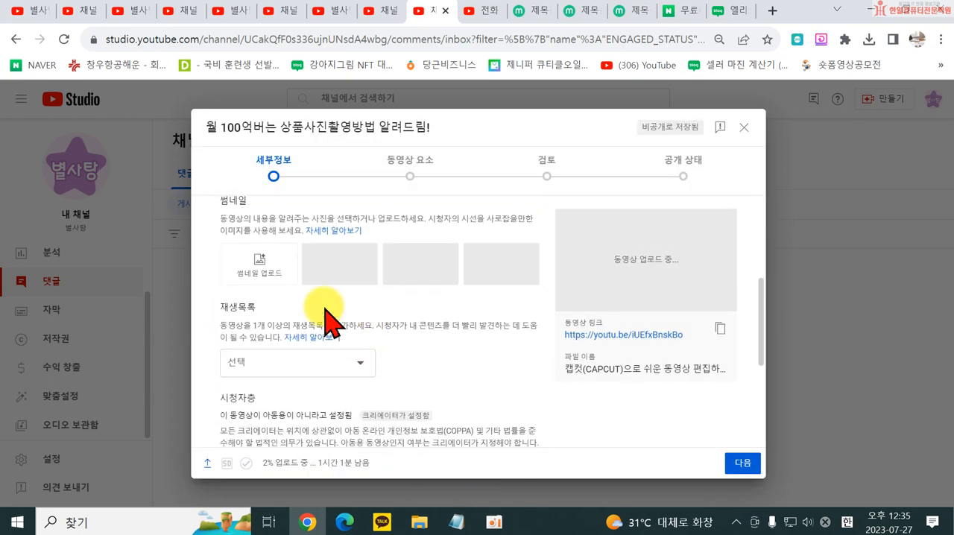
{"action": "left_click", "coordinate": [264, 287]}
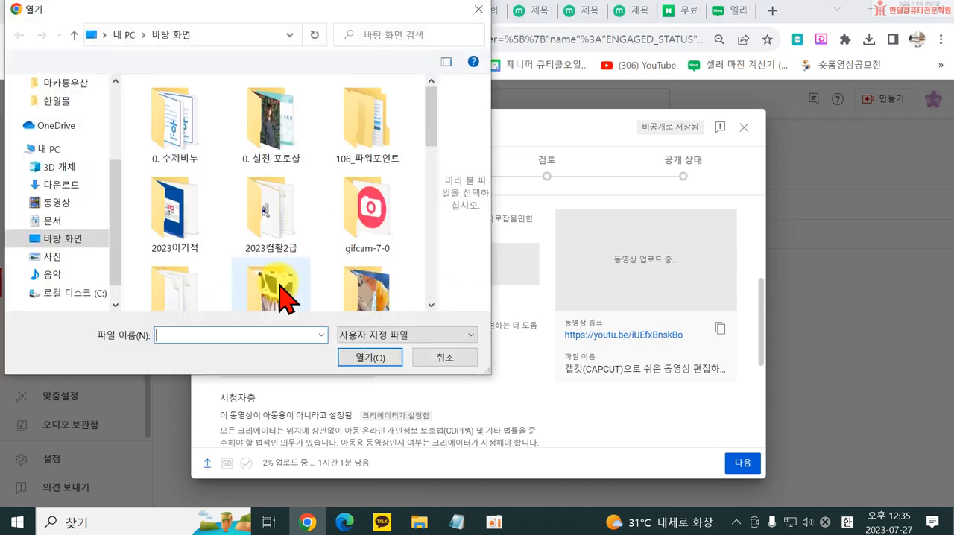
{"action": "scroll", "coordinate": [208, 223], "scroll_direction": "down", "scroll_amount": 5}
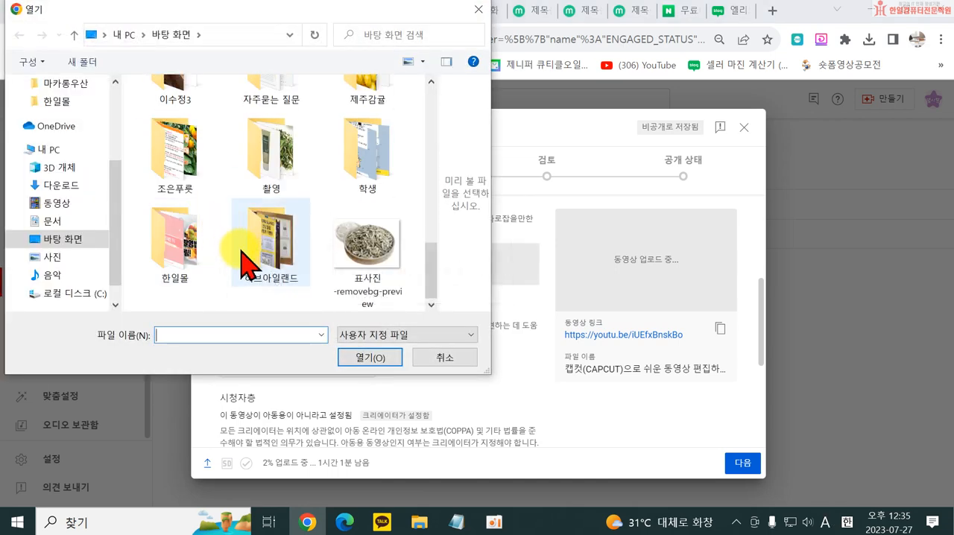
{"action": "double_click", "coordinate": [170, 257]}
{"action": "scroll", "coordinate": [291, 187], "scroll_direction": "down", "scroll_amount": 10}
{"action": "scroll", "coordinate": [339, 231], "scroll_direction": "down", "scroll_amount": 10}
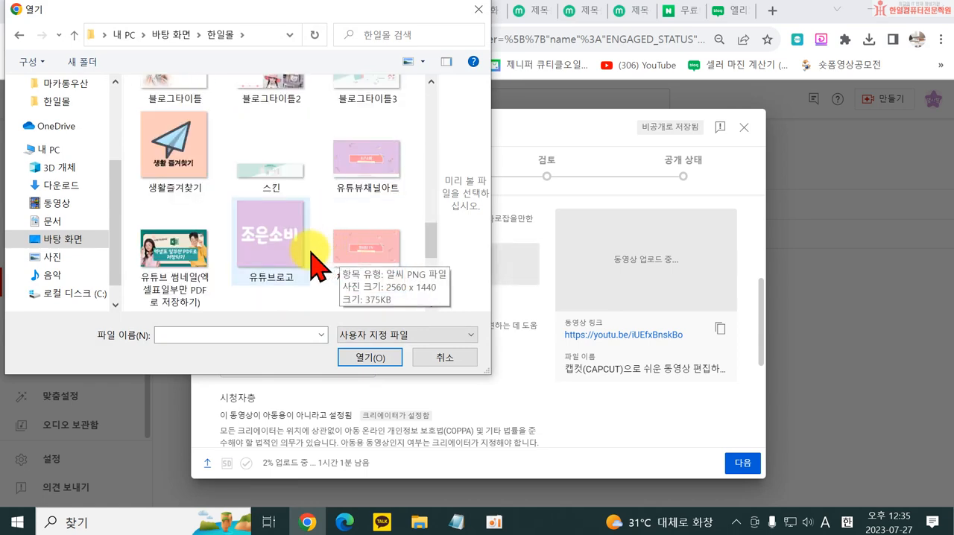
{"action": "scroll", "coordinate": [313, 264], "scroll_direction": "up", "scroll_amount": 5}
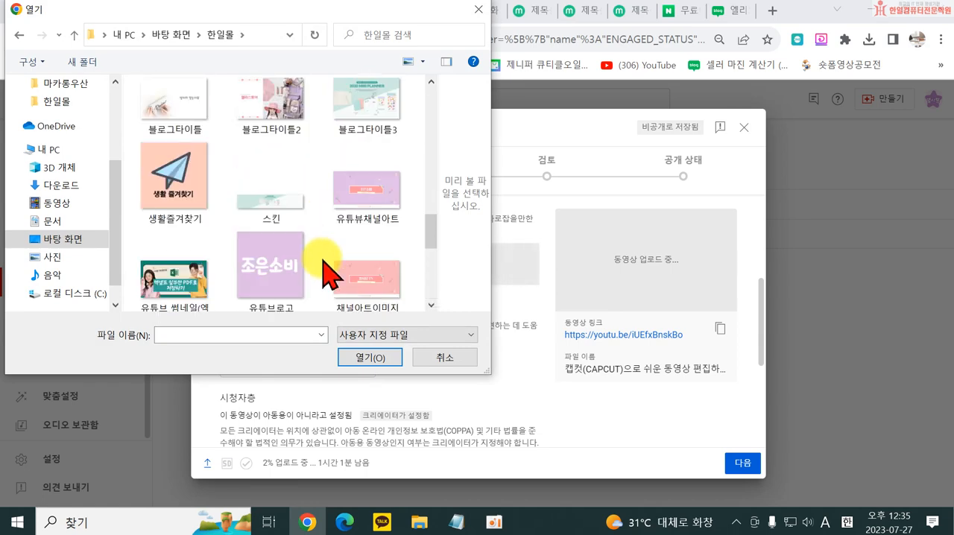
{"action": "scroll", "coordinate": [322, 265], "scroll_direction": "up", "scroll_amount": 8}
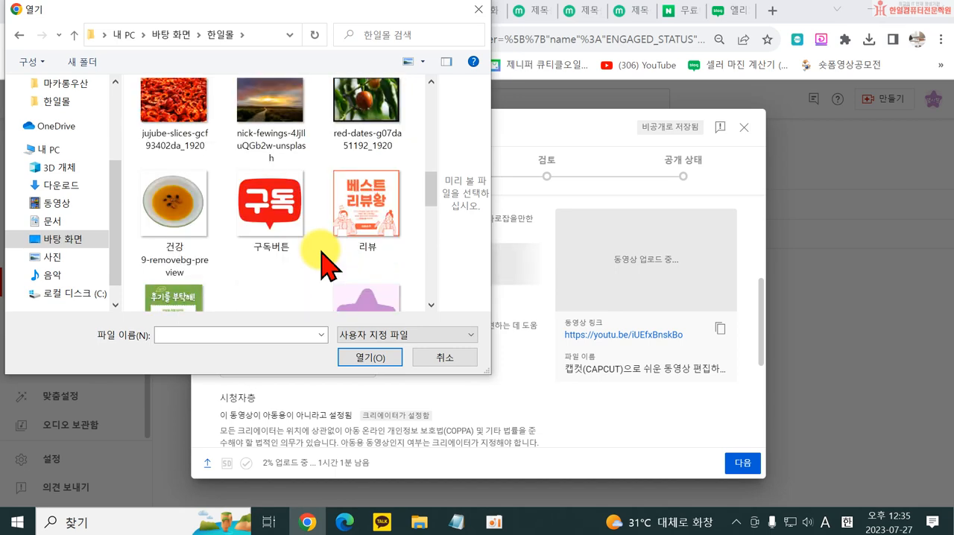
{"action": "double_click", "coordinate": [362, 127]}
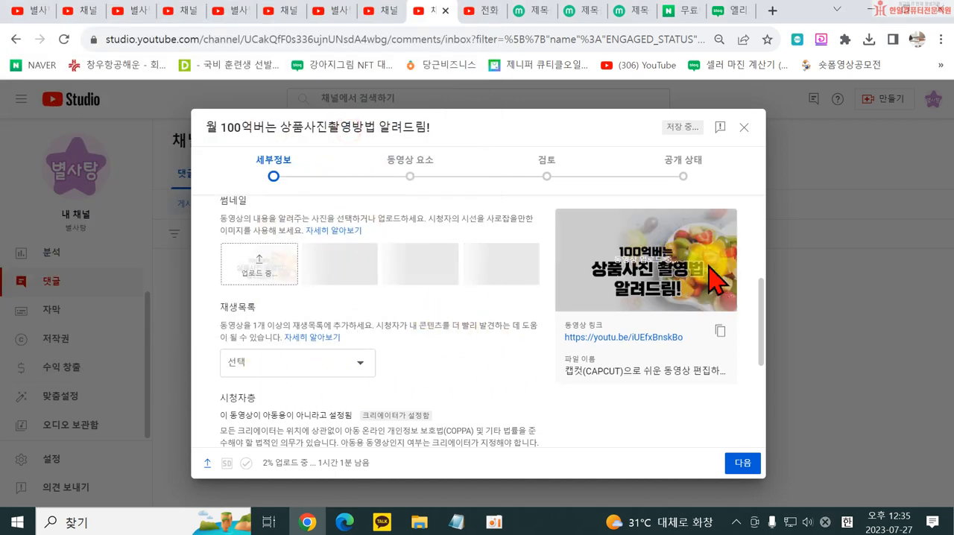
- Start creating a new playlist for the video from its playlist selection
{"action": "scroll", "coordinate": [365, 313], "scroll_direction": "up", "scroll_amount": 5}
{"action": "scroll", "coordinate": [403, 283], "scroll_direction": "down", "scroll_amount": 5}
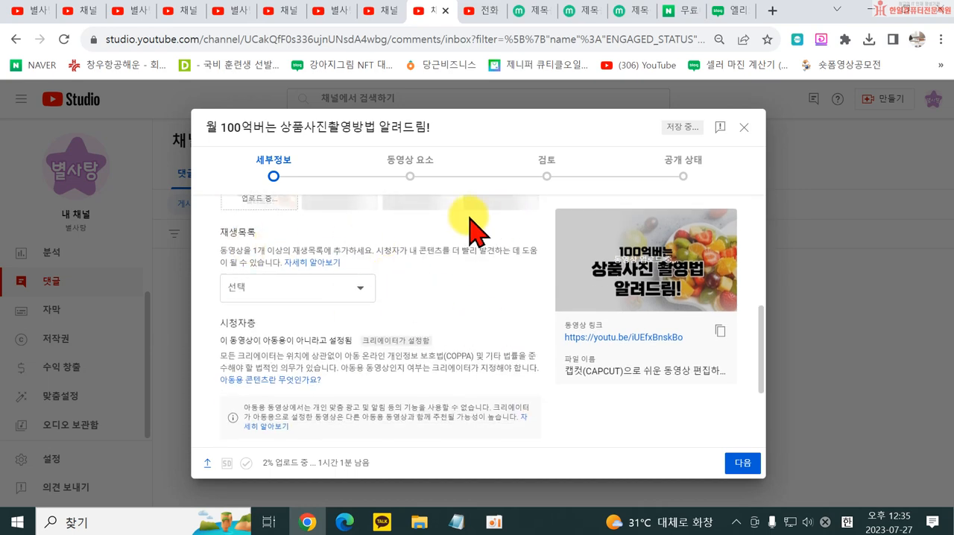
{"action": "scroll", "coordinate": [335, 328], "scroll_direction": "up", "scroll_amount": 4}
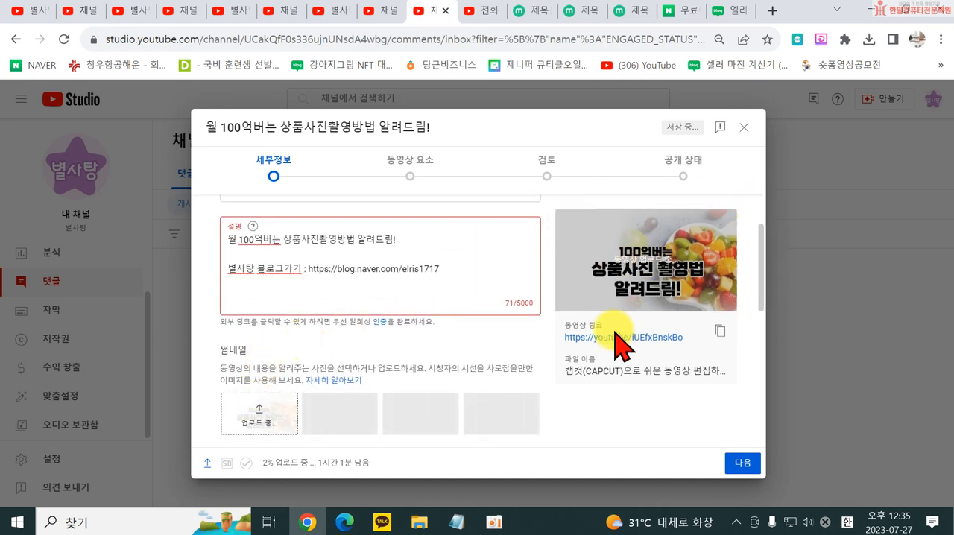
{"action": "scroll", "coordinate": [571, 347], "scroll_direction": "down", "scroll_amount": 3}
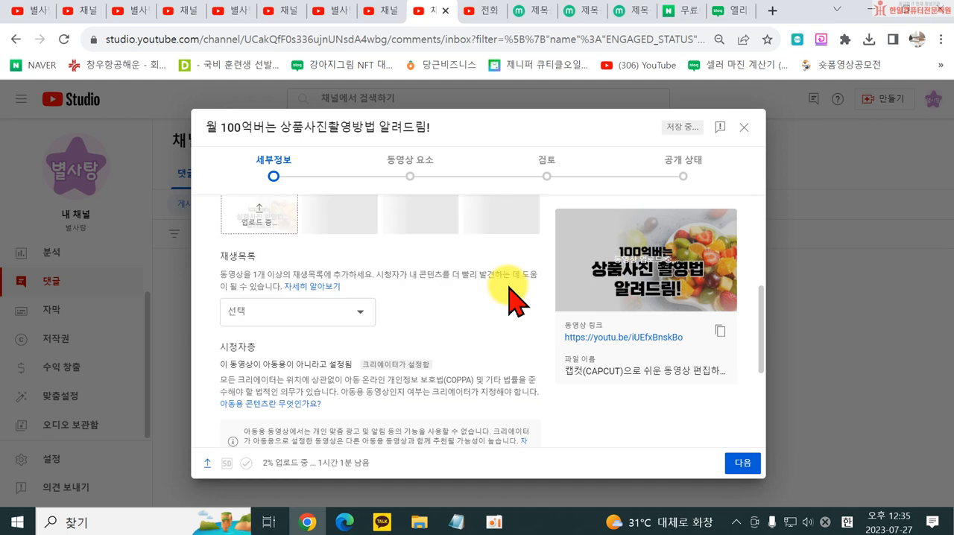
{"action": "left_click", "coordinate": [248, 291]}
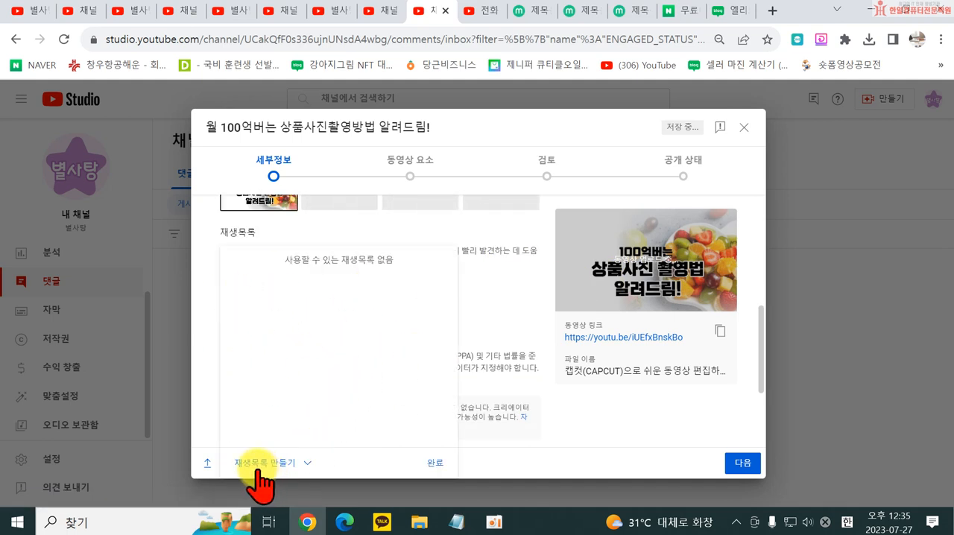
{"action": "left_click", "coordinate": [254, 466]}
{"action": "left_click", "coordinate": [273, 421]}
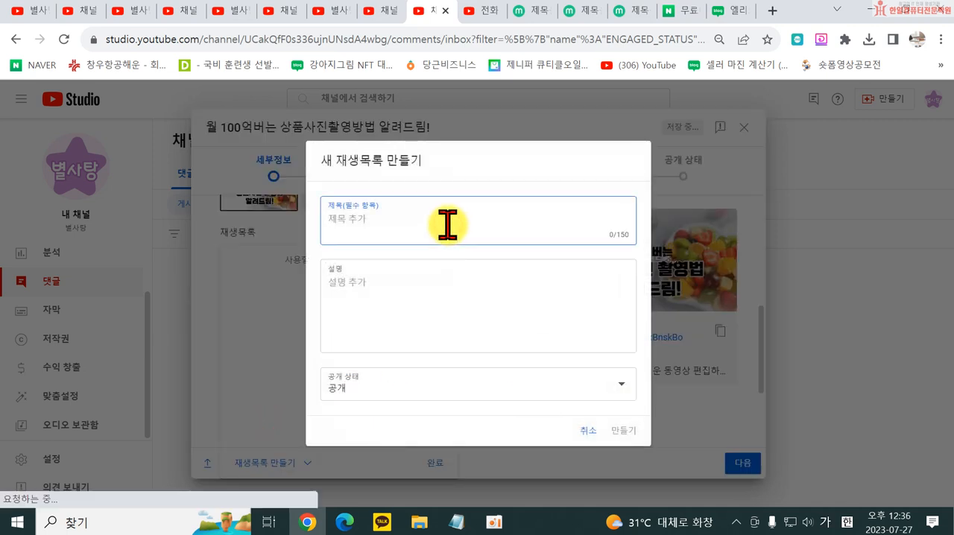
{"action": "type", "text": "영상ㅊ"}
{"action": "key", "text": "BackSpace"}
{"action": "key", "text": "BackSpace"}
{"action": "key", "text": "BackSpace"}
{"action": "type", "text": "키워"}
{"action": "key", "text": "BackSpace"}
{"action": "key", "text": "BackSpace"}
{"action": "type", "text": "제푸"}
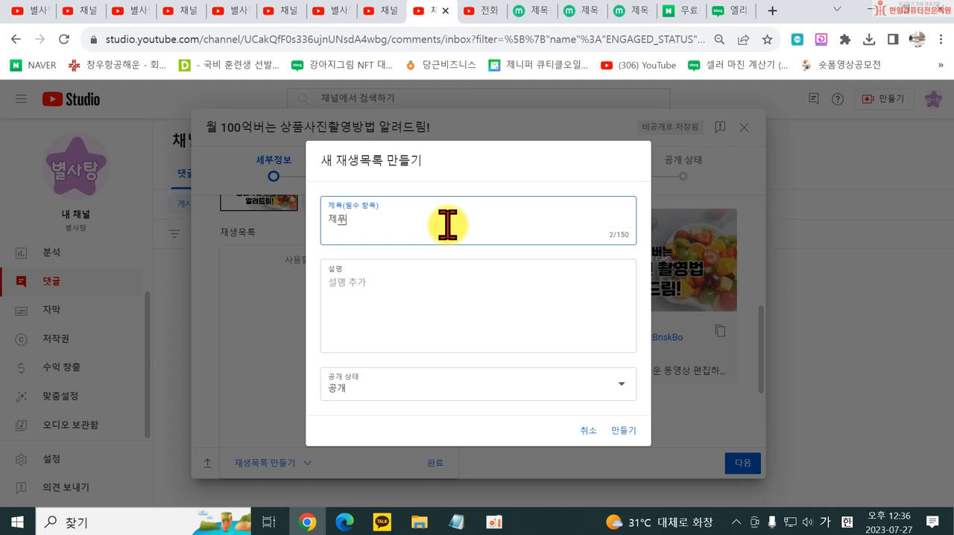
{"action": "key", "text": "BackSpace"}
{"action": "key", "text": "BackSpace"}
{"action": "key", "text": "BackSpace"}
{"action": "type", "text": "제품"}
{"action": "triple_click", "coordinate": [448, 224]}
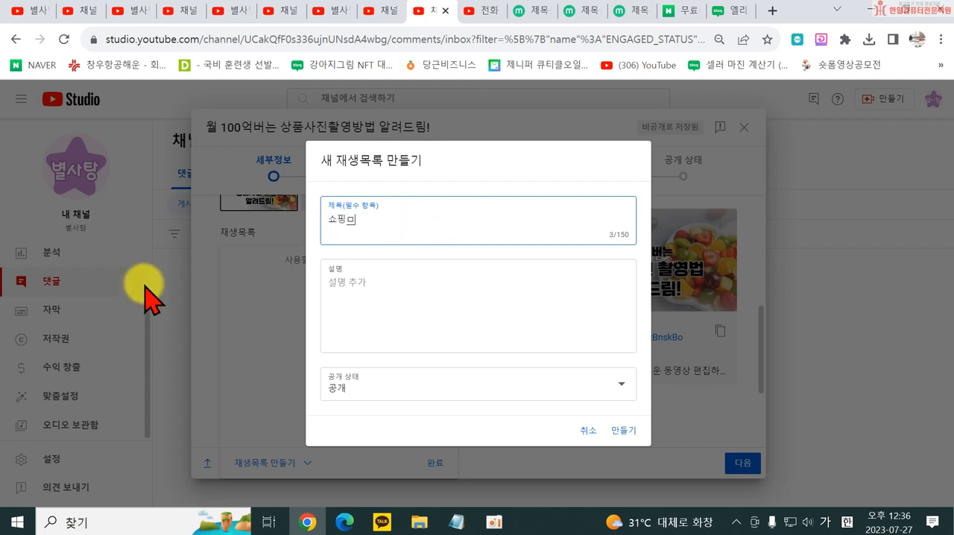
- Title the new playlist "쇼핑몰 팁", create it and confirm it as the video's playlist
{"action": "type", "text": "쇼핑몰 팁"}
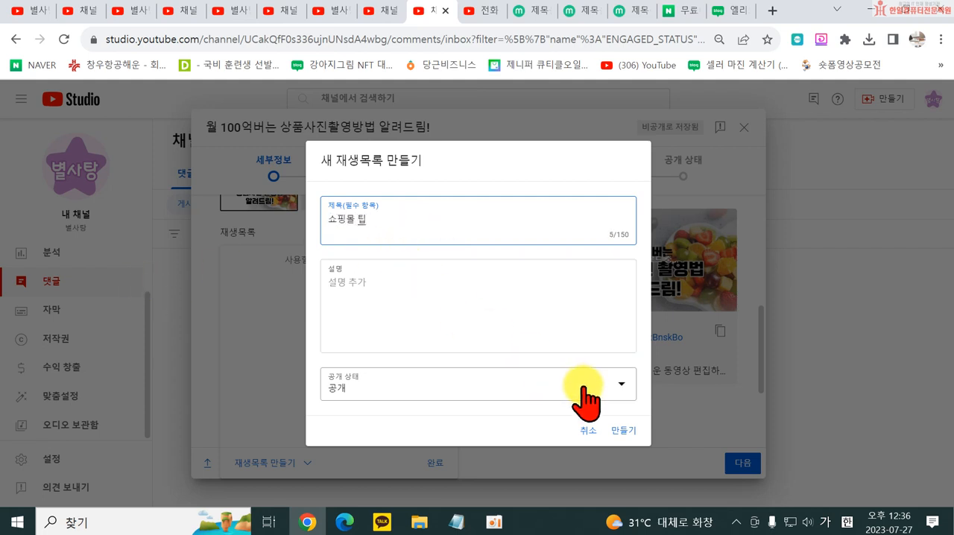
{"action": "left_click", "coordinate": [624, 431]}
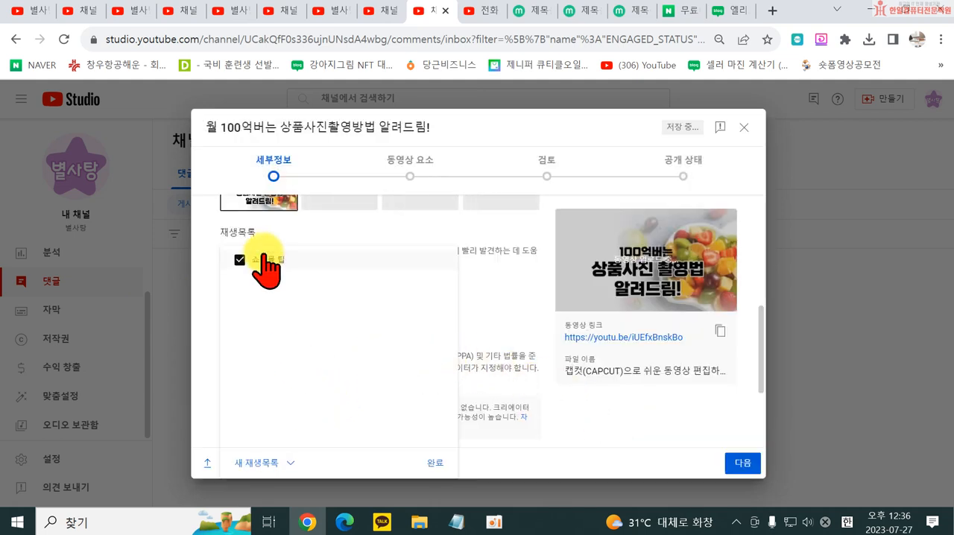
{"action": "left_click", "coordinate": [435, 463]}
- Expand the video's additional details and review the recording location, license, Shorts remix, category and automatic chapter options
{"action": "scroll", "coordinate": [435, 466], "scroll_direction": "down", "scroll_amount": 2}
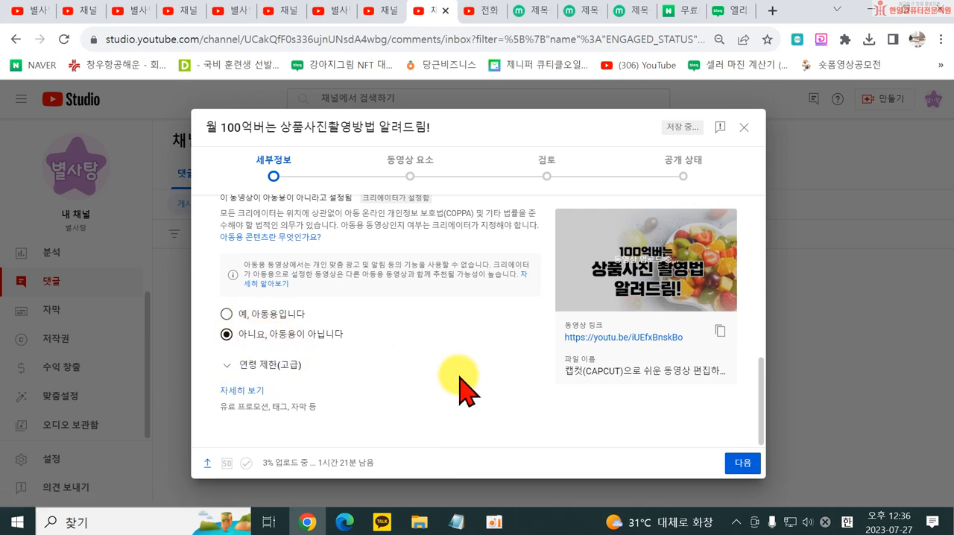
{"action": "left_click", "coordinate": [237, 393]}
{"action": "scroll", "coordinate": [341, 375], "scroll_direction": "down", "scroll_amount": 10}
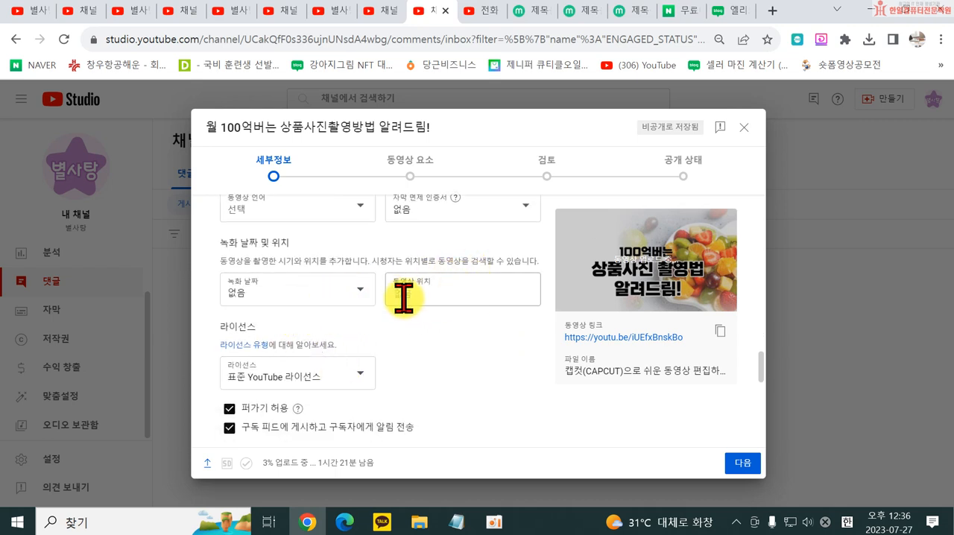
{"action": "scroll", "coordinate": [362, 382], "scroll_direction": "down", "scroll_amount": 5}
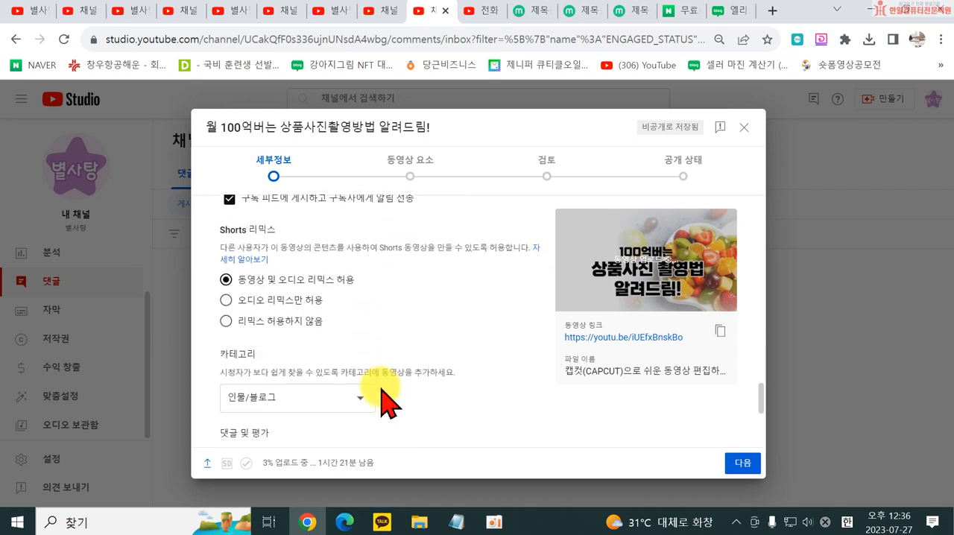
{"action": "scroll", "coordinate": [389, 406], "scroll_direction": "down", "scroll_amount": 2}
{"action": "scroll", "coordinate": [394, 405], "scroll_direction": "up", "scroll_amount": 10}
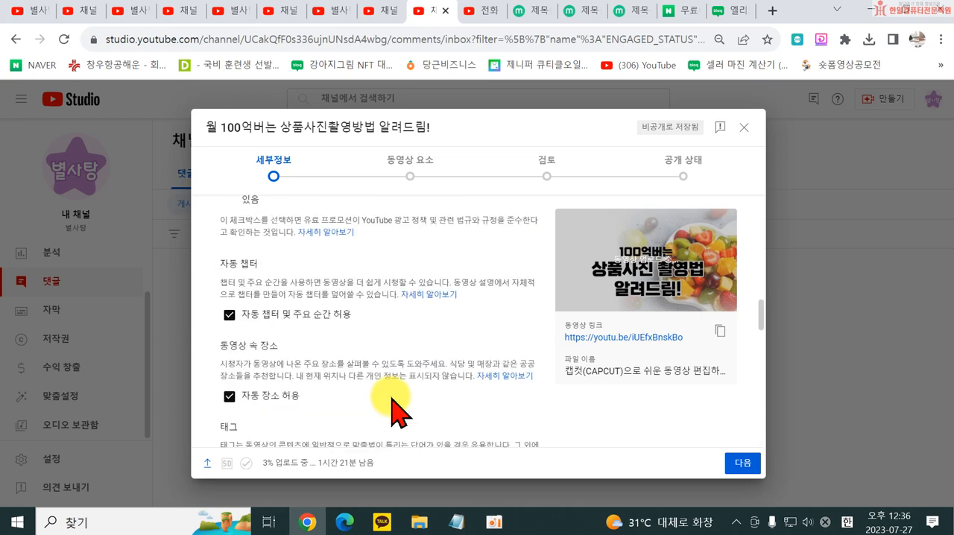
- Add an end screen from the one-video, one-subscribe template with elements near the top, and reposition both elements in the preview
{"action": "left_click", "coordinate": [412, 165]}
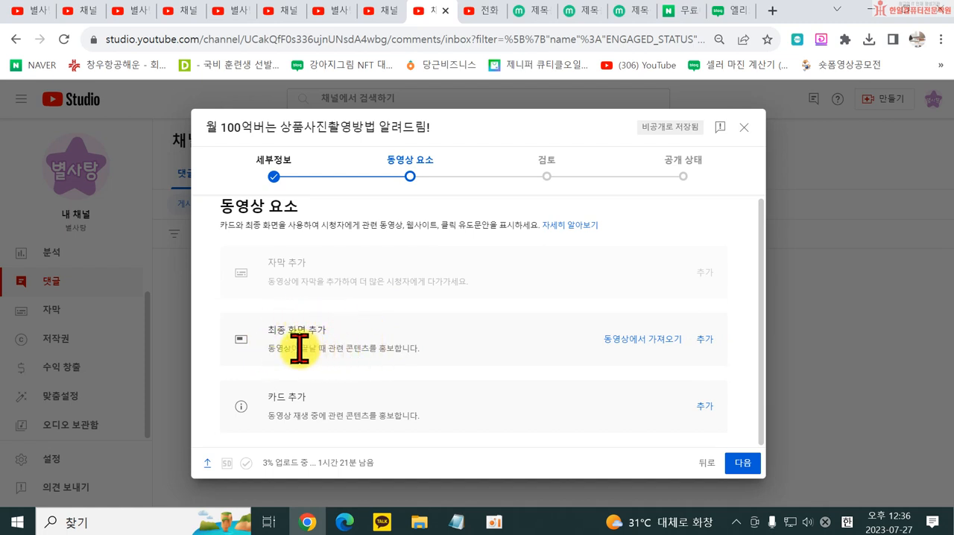
{"action": "left_click", "coordinate": [703, 340]}
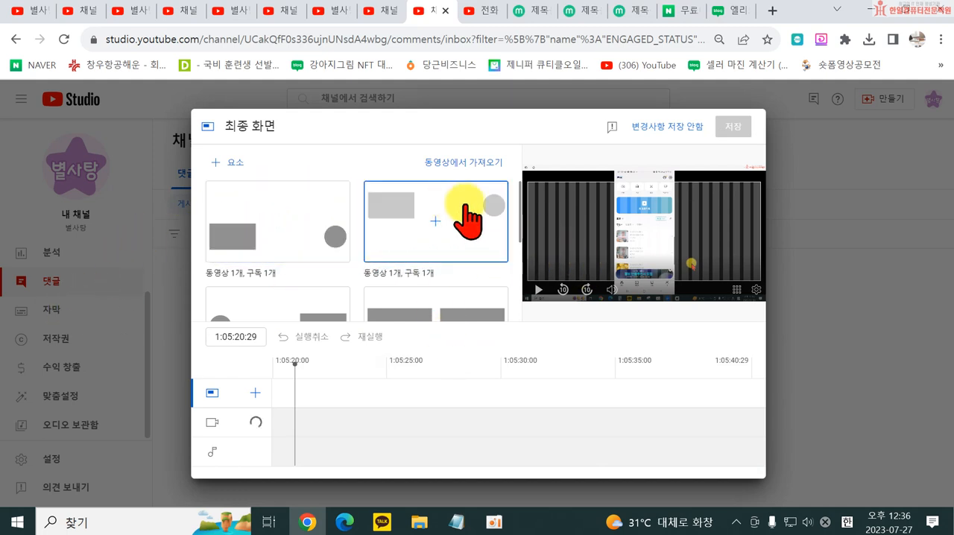
{"action": "left_click", "coordinate": [442, 237]}
{"action": "left_click_drag", "start_coordinate": [537, 216], "coordinate": [552, 232]}
{"action": "left_click_drag", "start_coordinate": [720, 200], "coordinate": [703, 222]}
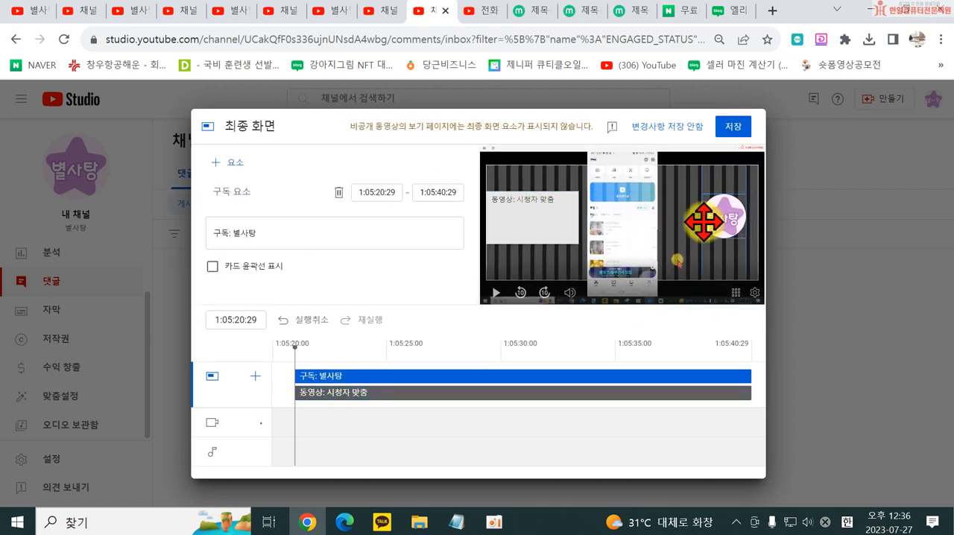
- Set the end screen's video element to 최근 업로드된 동영상, start both elements at 1:05:35:29 and save the end screen
{"action": "left_click", "coordinate": [548, 223]}
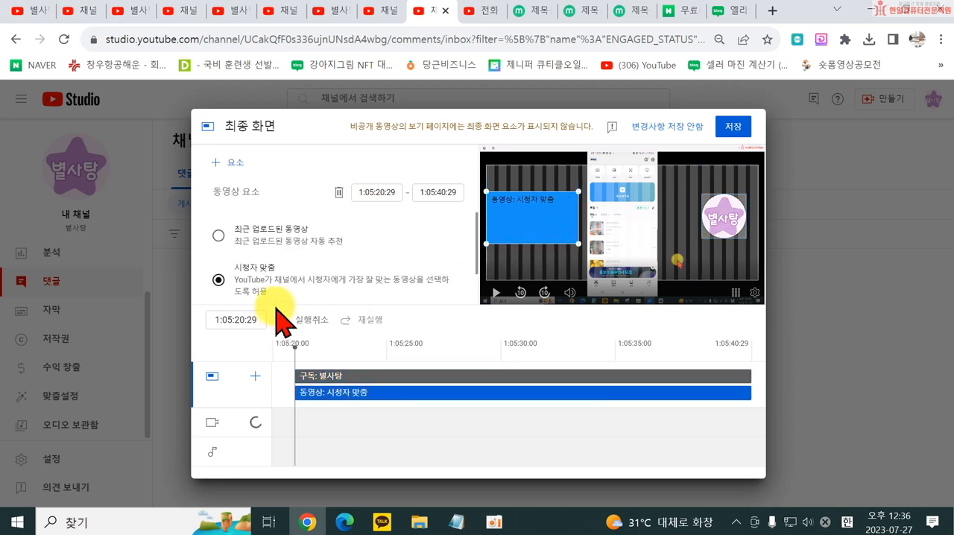
{"action": "left_click", "coordinate": [275, 228]}
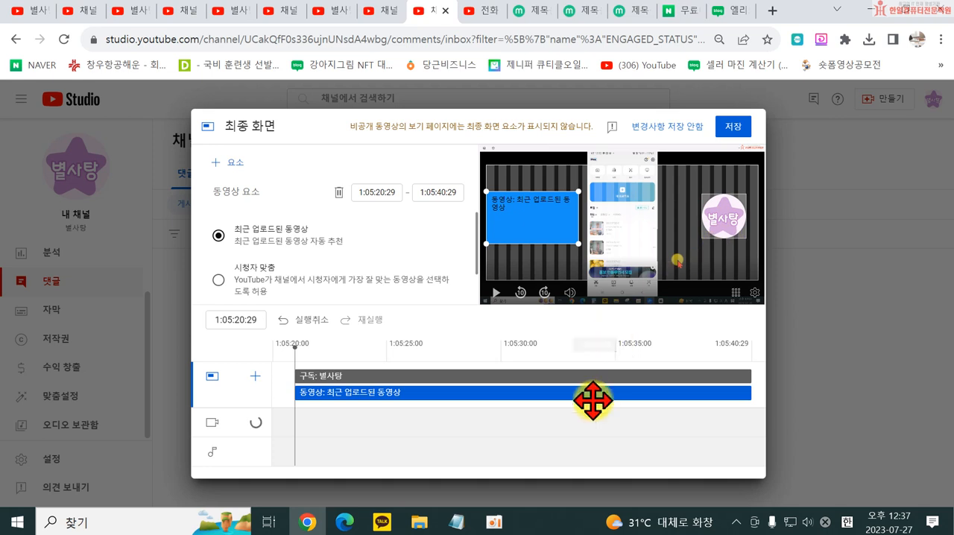
{"action": "left_click_drag", "start_coordinate": [293, 372], "coordinate": [637, 376]}
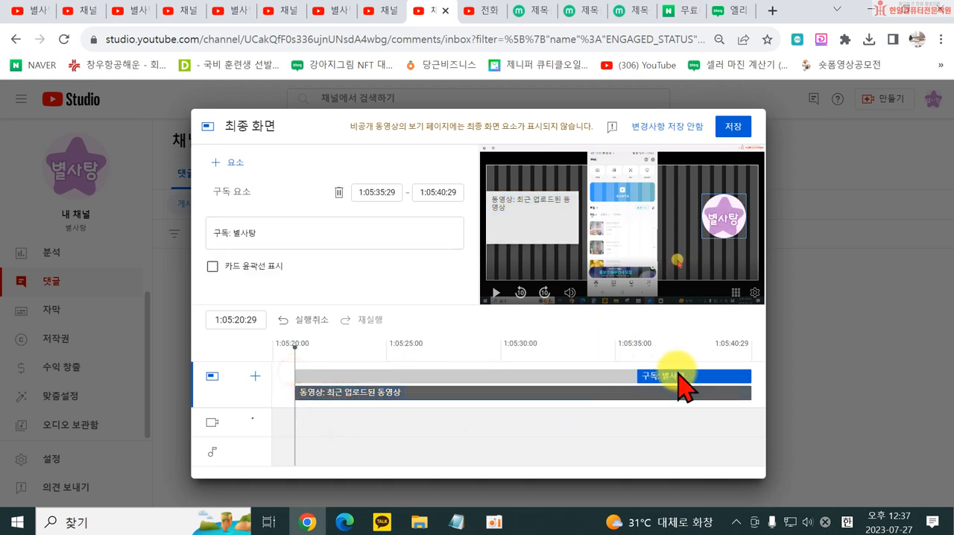
{"action": "left_click", "coordinate": [297, 396]}
{"action": "left_click_drag", "start_coordinate": [295, 396], "coordinate": [634, 392]}
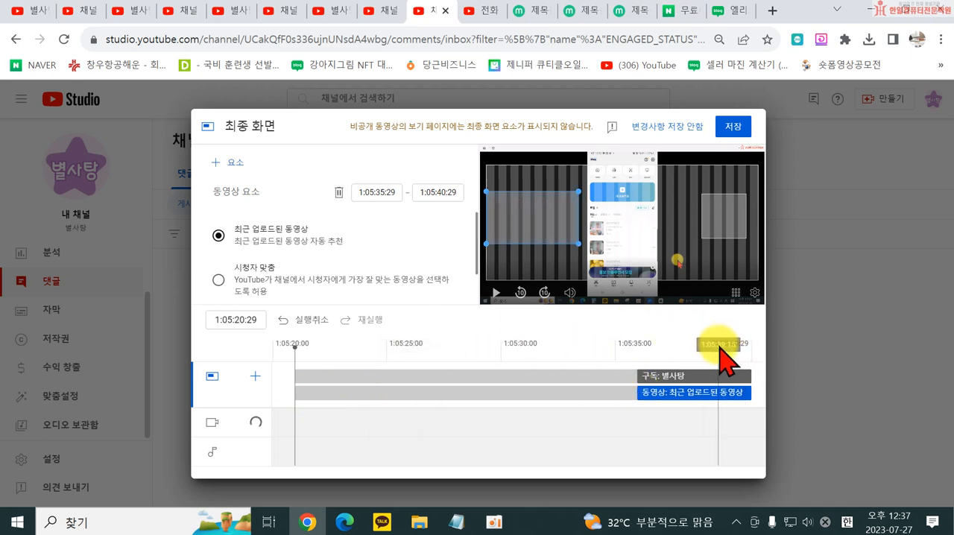
{"action": "left_click", "coordinate": [636, 372]}
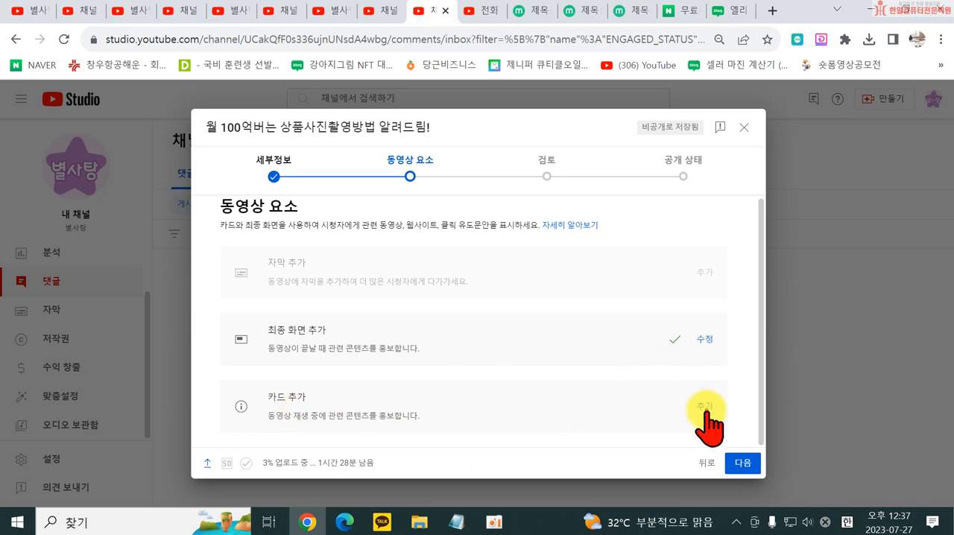
- Open the video's card editor and start adding a video card at 0:09:12:25
{"action": "left_click", "coordinate": [704, 407]}
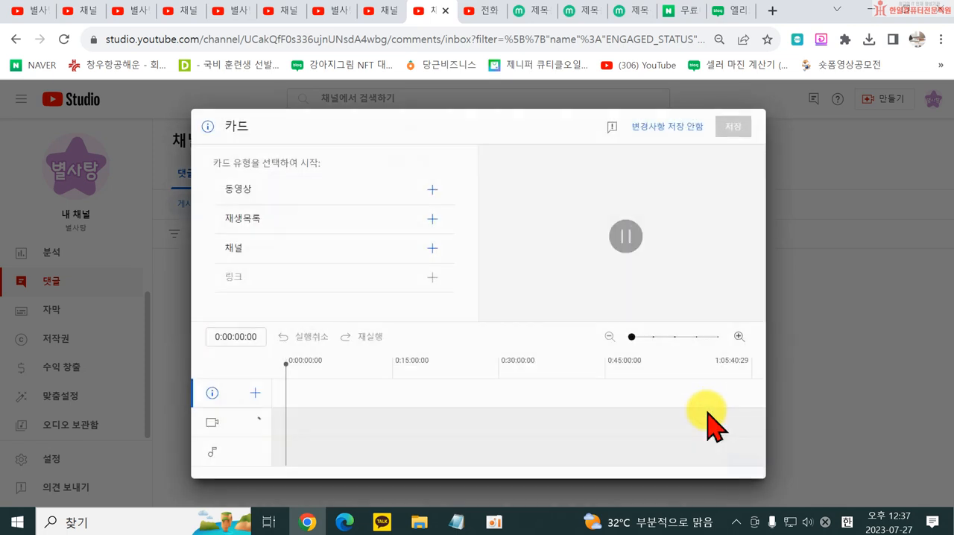
{"action": "left_click", "coordinate": [296, 372]}
{"action": "left_click_drag", "start_coordinate": [352, 369], "coordinate": [353, 370]}
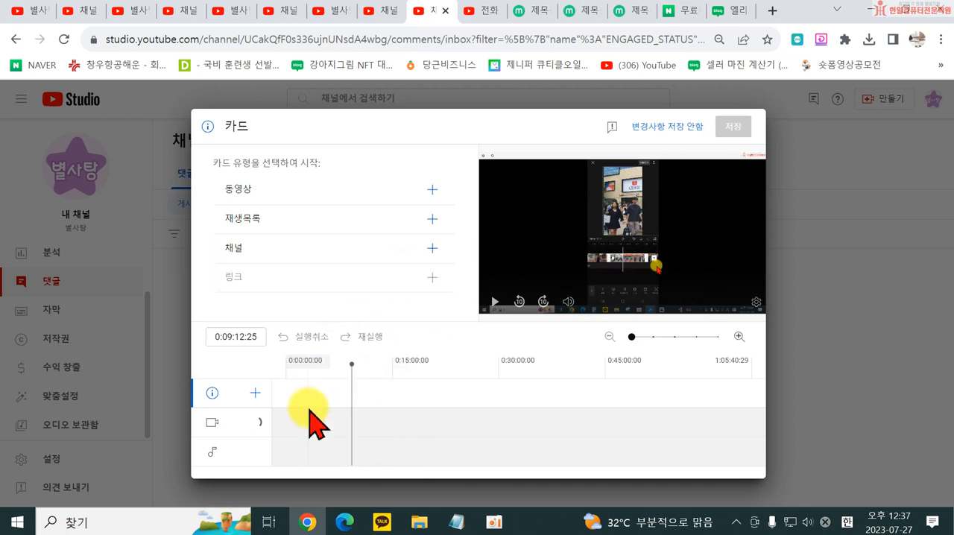
{"action": "left_click", "coordinate": [296, 196]}
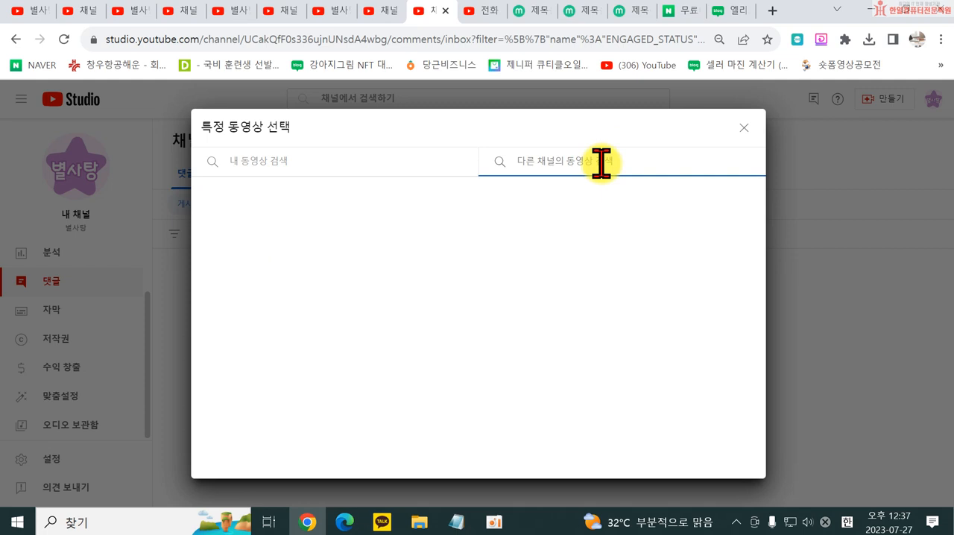
- Search other channels' videos by the instructor's channel name and choose the "스마트스토어 상품등록 노하우" video for the card
{"action": "left_click", "coordinate": [595, 165]}
{"action": "type", "text": "친절한쉴"}
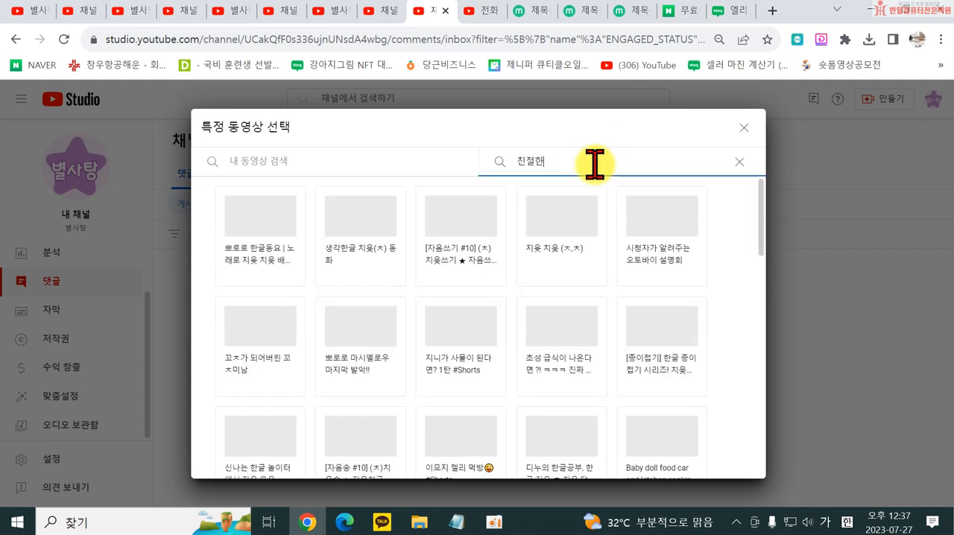
{"action": "key", "text": "BackSpace"}
{"action": "key", "text": "BackSpace"}
{"action": "key", "text": "BackSpace"}
{"action": "type", "text": "한수정쌤"}
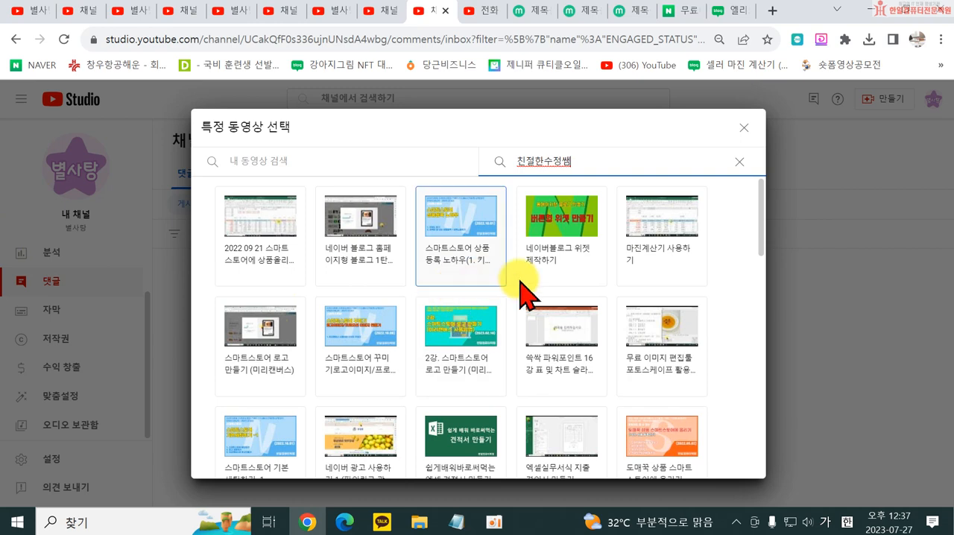
{"action": "left_click", "coordinate": [460, 233]}
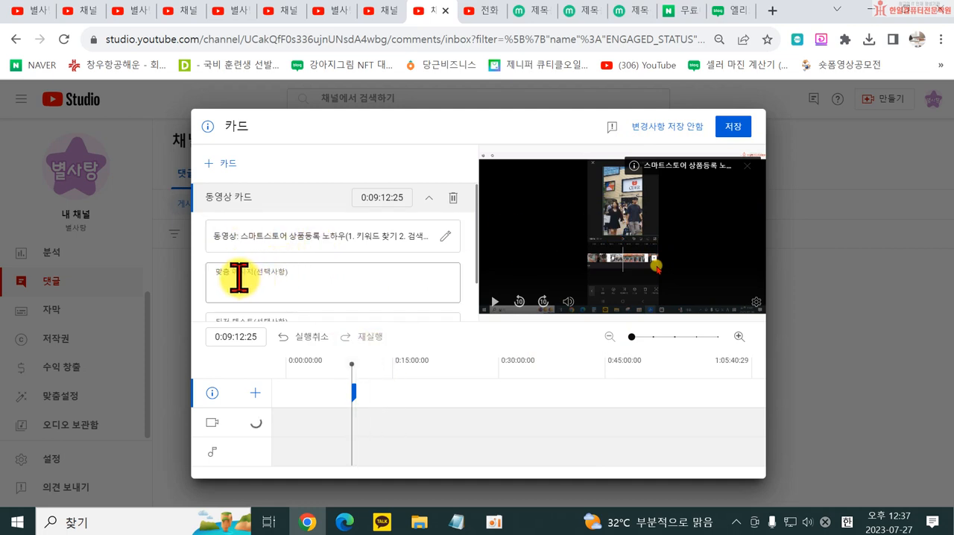
{"action": "scroll", "coordinate": [239, 280], "scroll_direction": "down", "scroll_amount": 1}
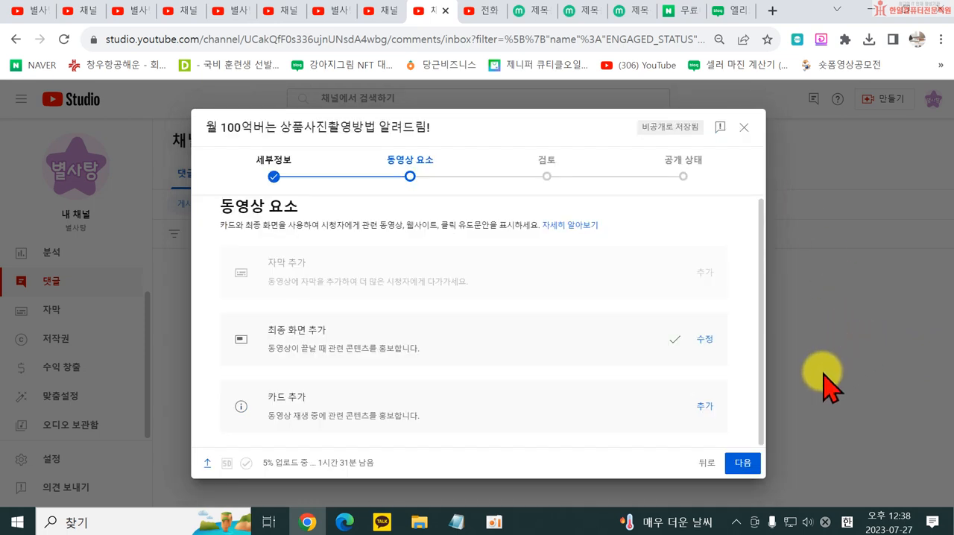
- Go through the review stage, dismissing both feature tips, and continue to the video's visibility settings
{"action": "left_click", "coordinate": [546, 179]}
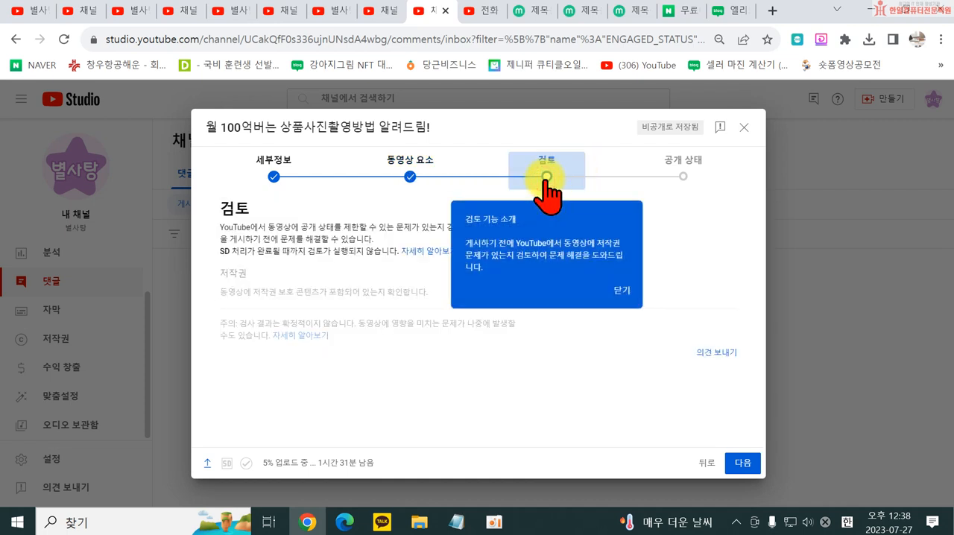
{"action": "left_click", "coordinate": [627, 288]}
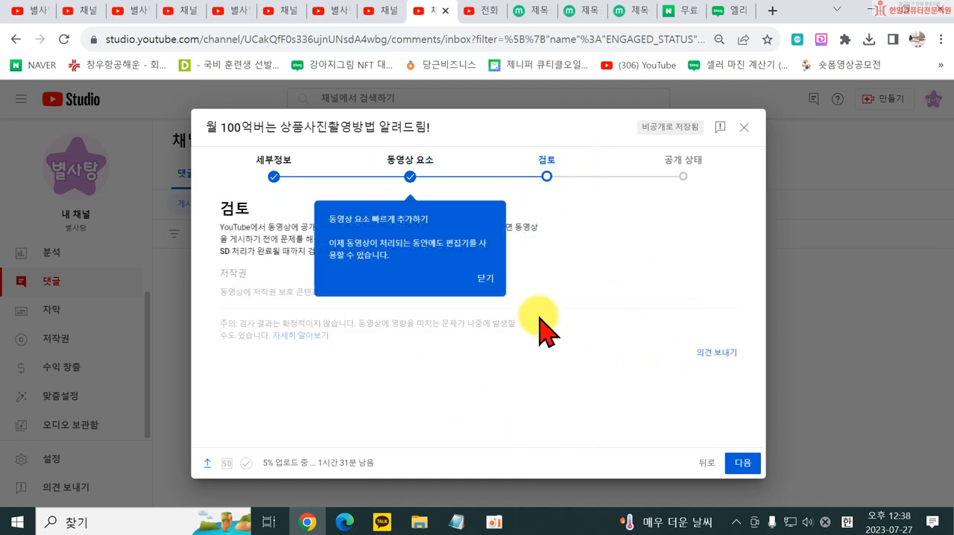
{"action": "left_click", "coordinate": [482, 276]}
{"action": "left_click", "coordinate": [684, 181]}
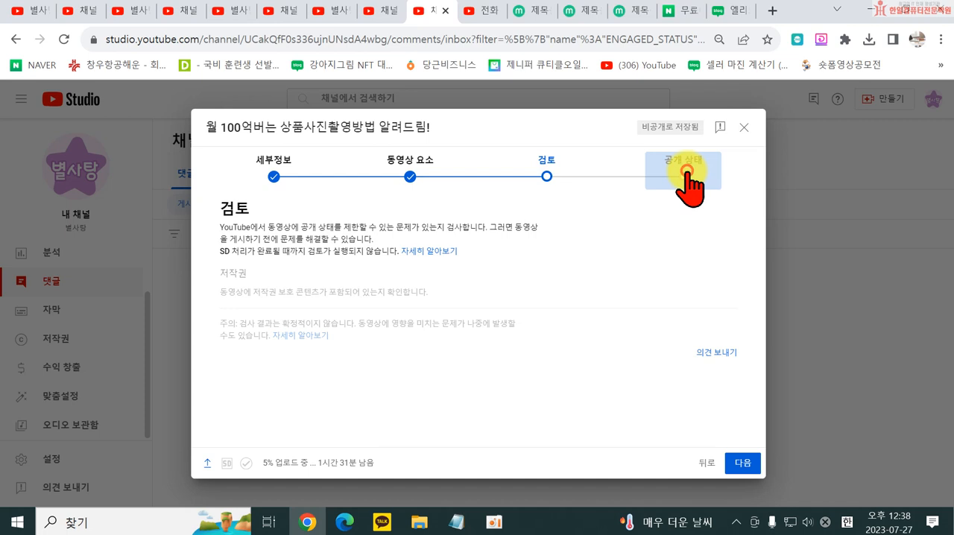
{"action": "scroll", "coordinate": [664, 424], "scroll_direction": "down", "scroll_amount": 3}
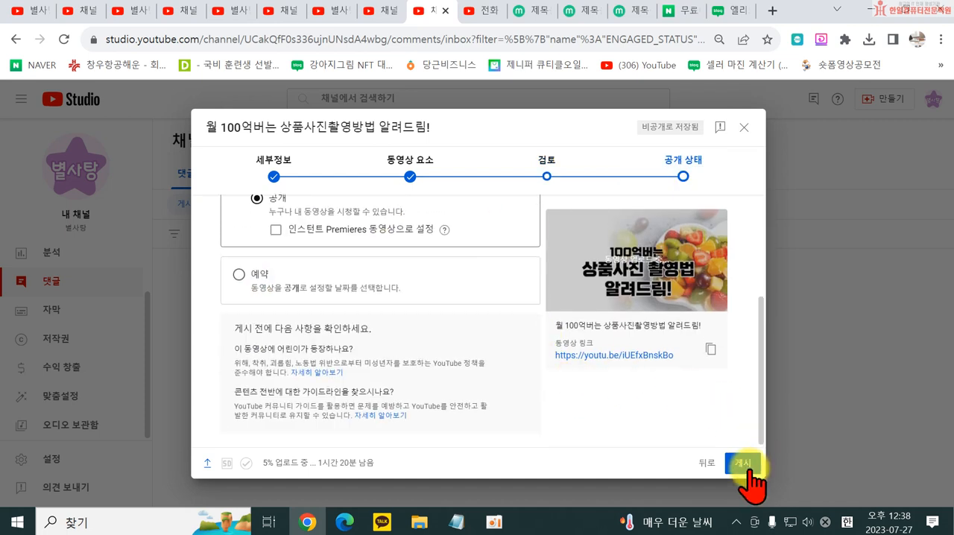